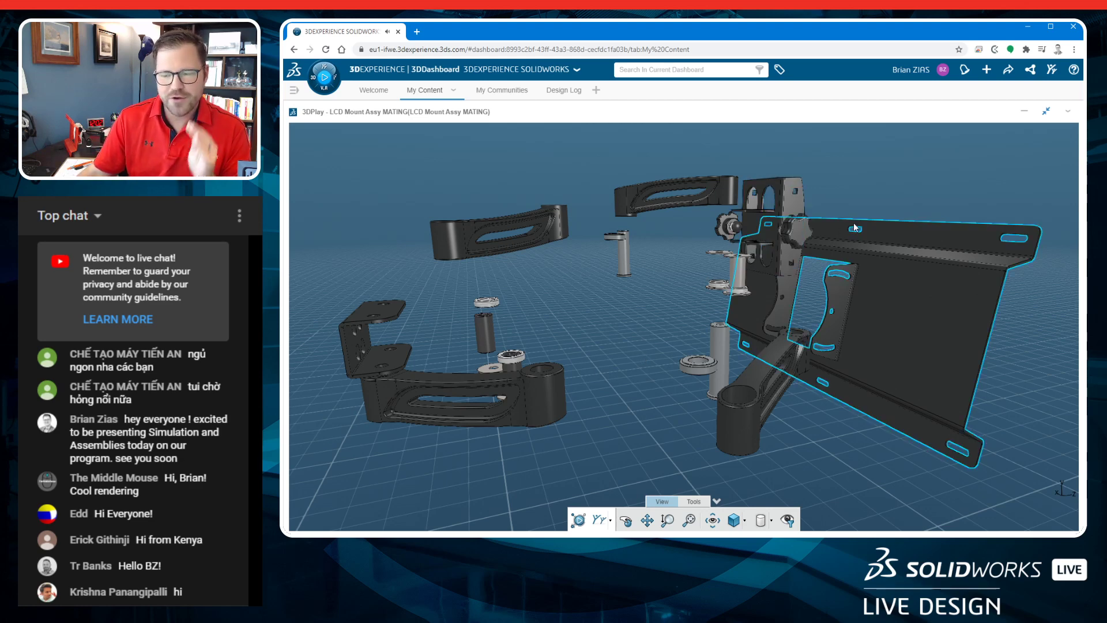
Open the Design Log and skim the final part of the Monitor Arm Wall Mount Design Episode 2 video.
{"action": "mouse_move", "coordinate": [624, 349]}
{"action": "middle_mouse_down"}
{"action": "mouse_move", "coordinate": [634, 348]}
{"action": "mouse_move", "coordinate": [632, 365]}
{"action": "middle_mouse_up"}
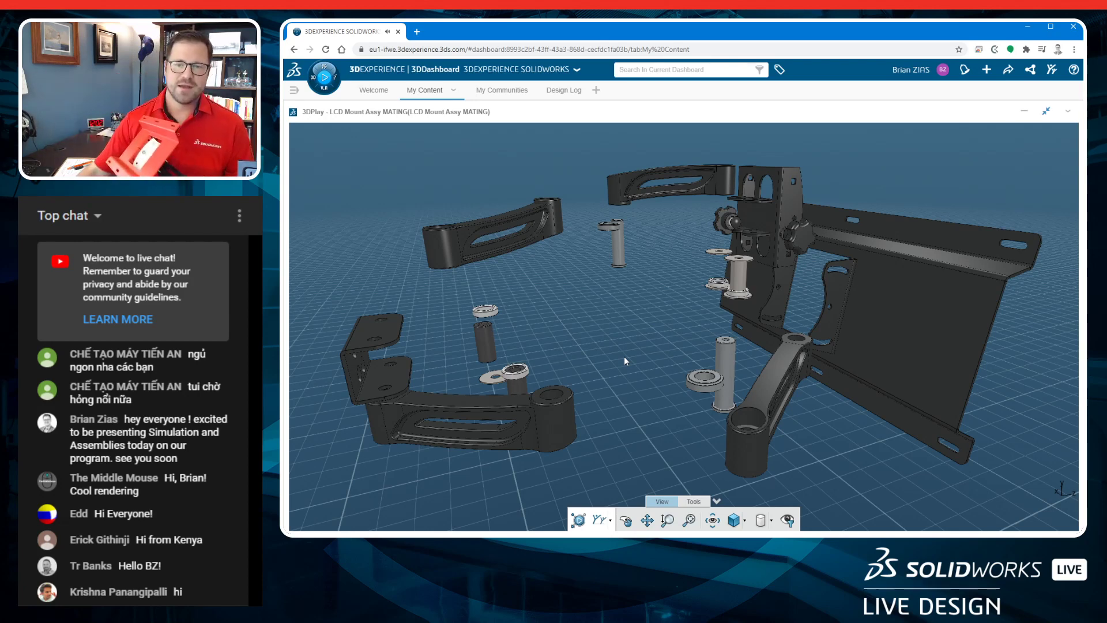
{"action": "left_click", "coordinate": [565, 91]}
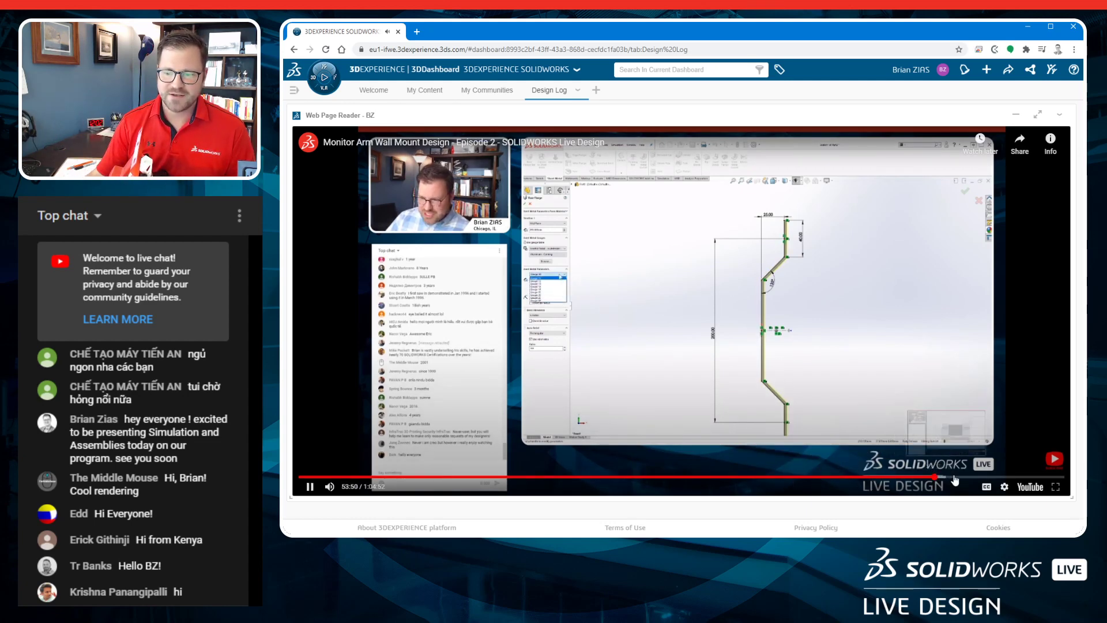
{"action": "left_click", "coordinate": [934, 477]}
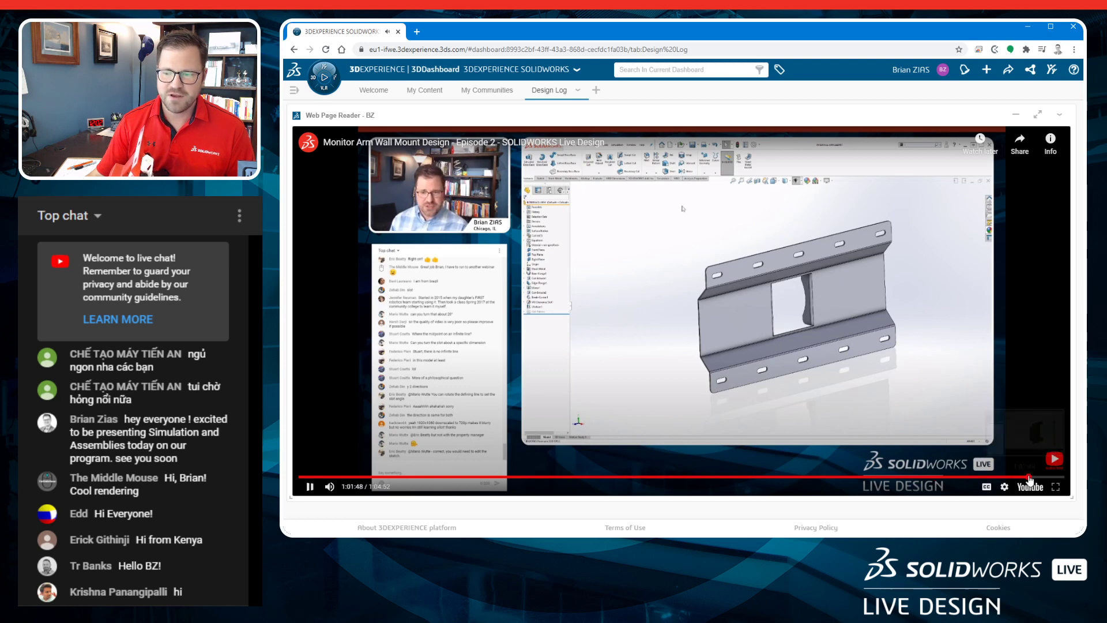
{"action": "left_click", "coordinate": [1030, 478]}
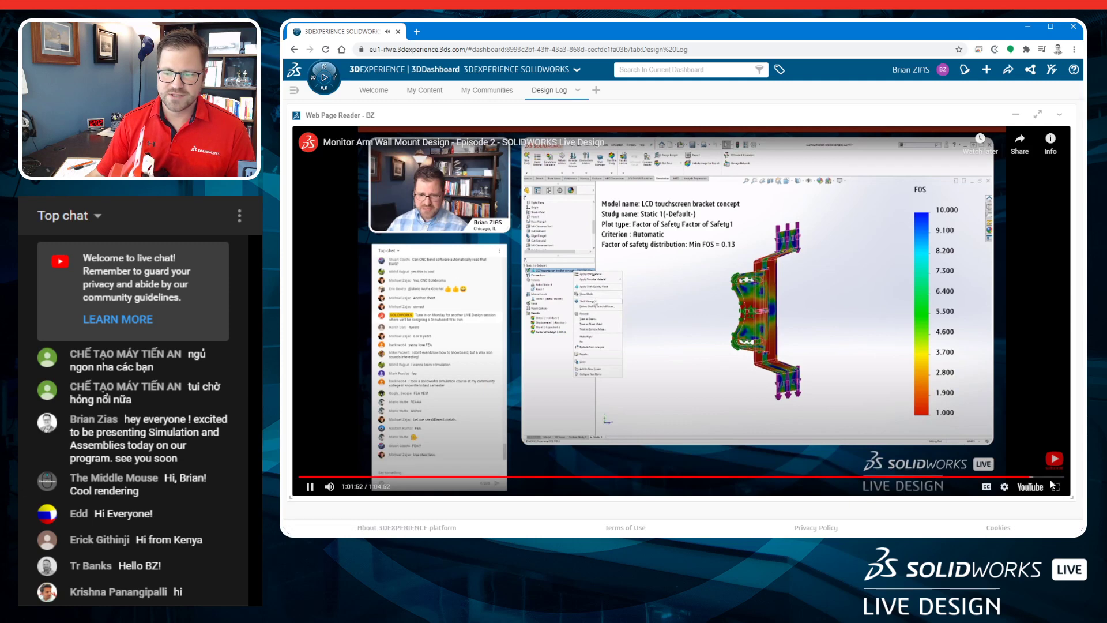
{"action": "left_click", "coordinate": [1049, 477]}
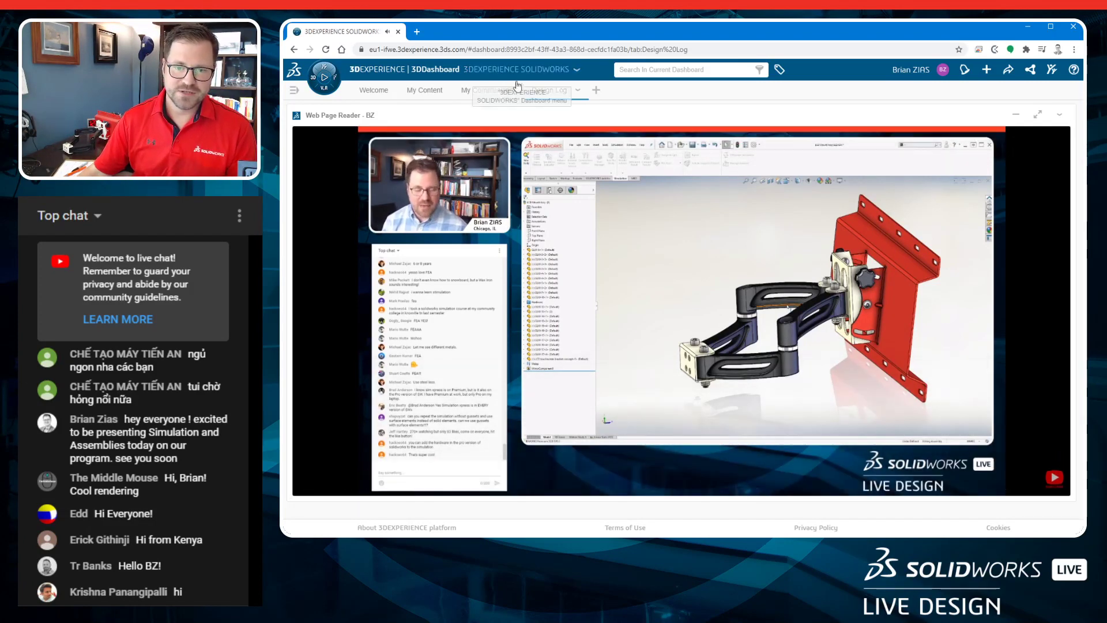
View the enlarged factor of safety image from the low FOS post in the Flexible Monitor Mount community.
{"action": "left_click", "coordinate": [517, 88]}
{"action": "scroll", "coordinate": [677, 242], "scroll_direction": "down", "scroll_amount": 3}
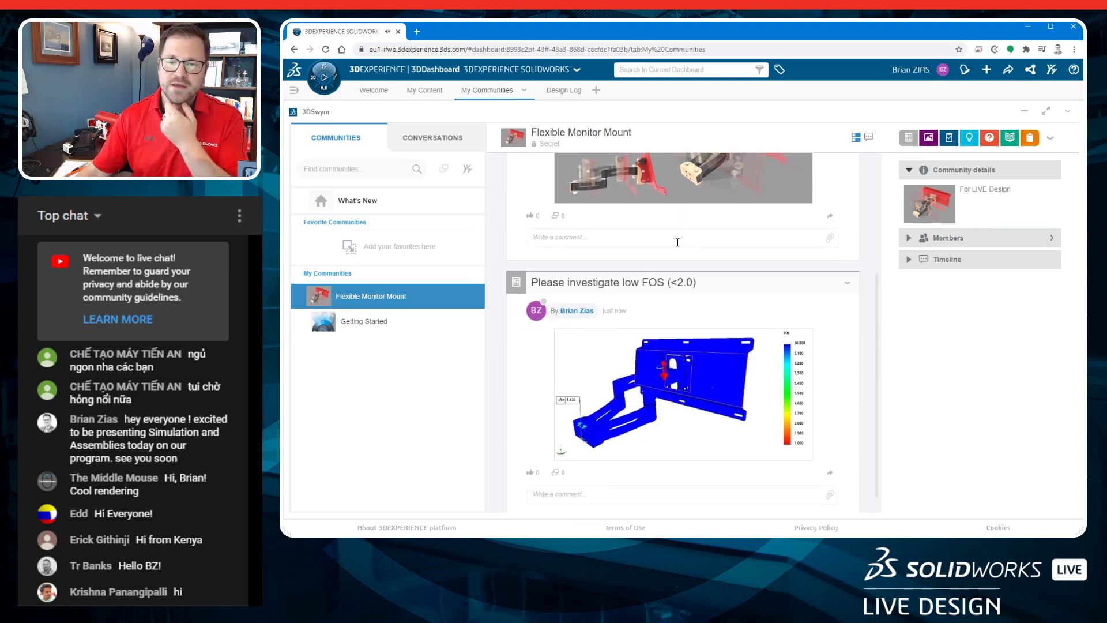
{"action": "left_click", "coordinate": [690, 350]}
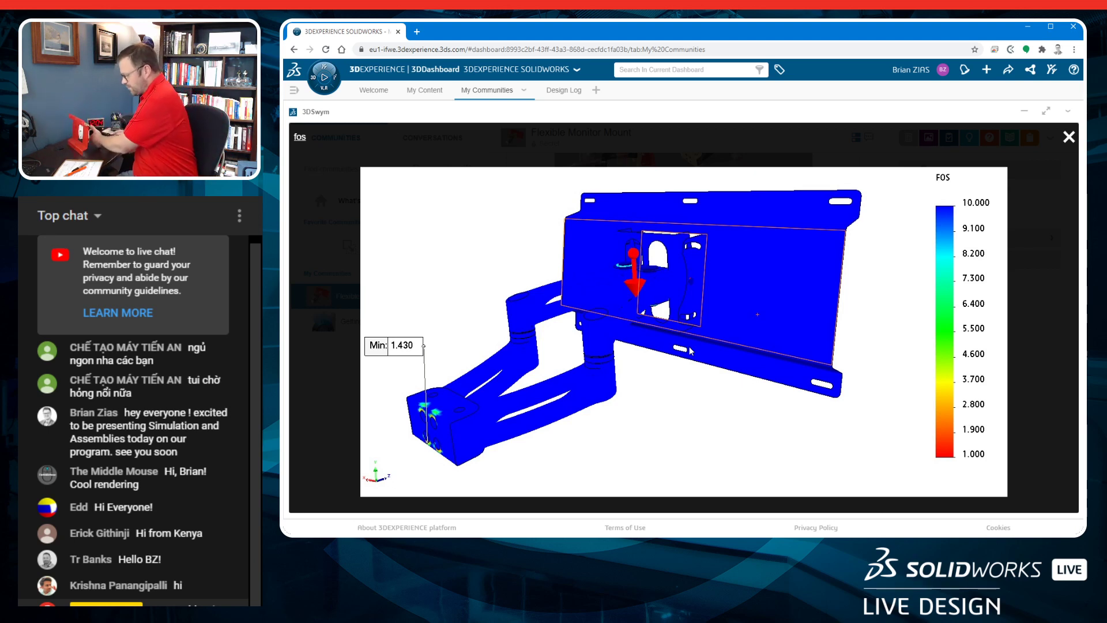
{"action": "left_click", "coordinate": [1068, 137]}
View the enlarged Monitor Mount 3 view image from the community's assembly view post.
{"action": "scroll", "coordinate": [794, 253], "scroll_direction": "up", "scroll_amount": 5}
{"action": "left_click", "coordinate": [694, 277]}
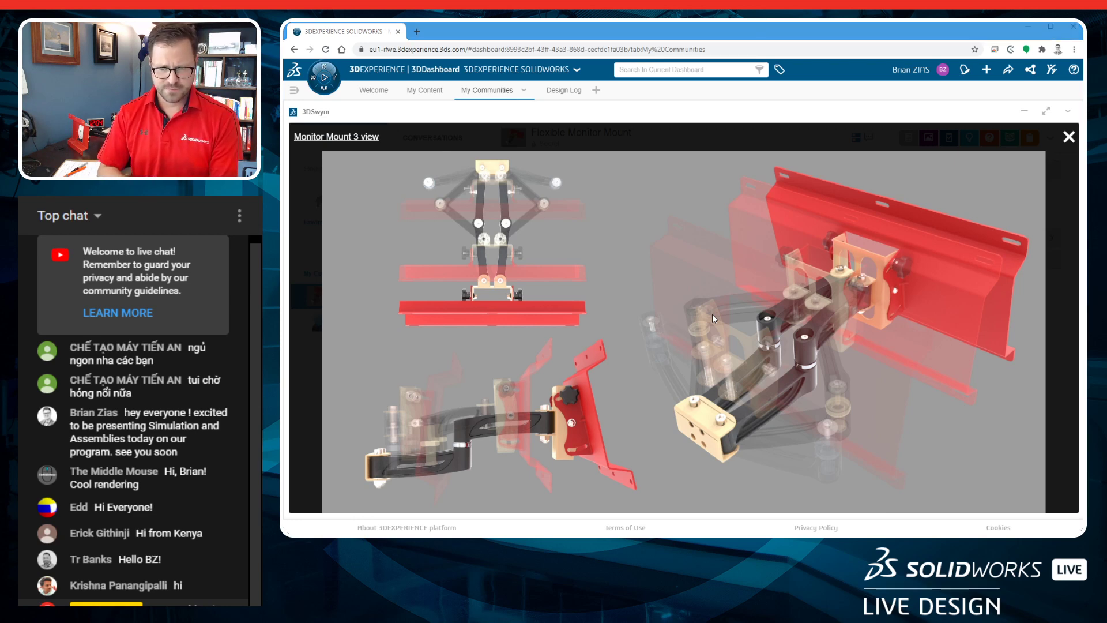
{"action": "key", "text": "alt+Tab"}
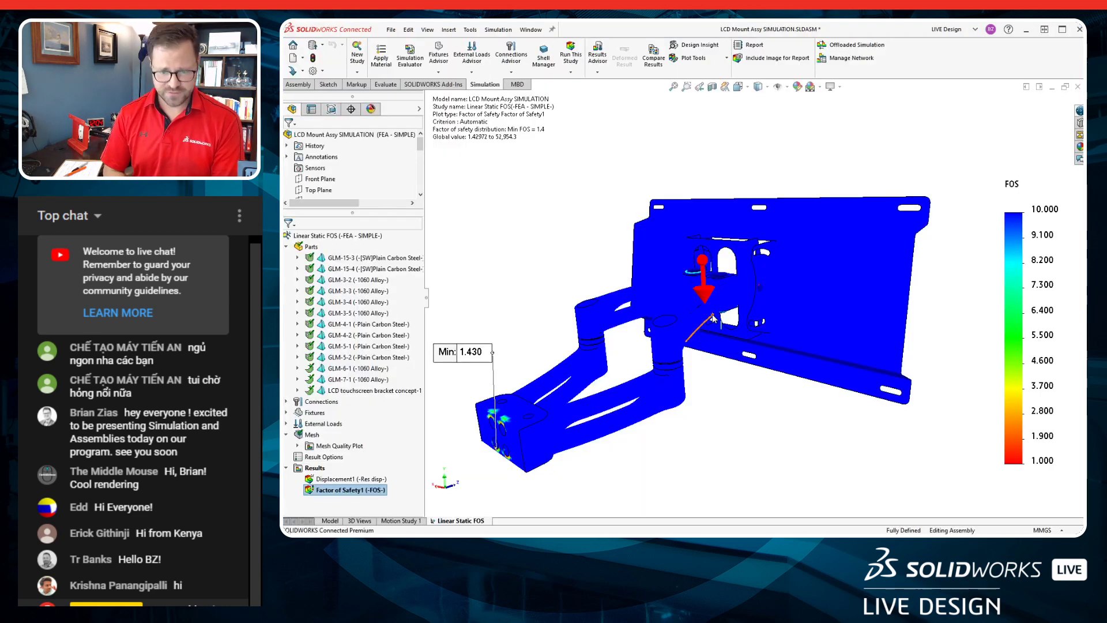
{"action": "key", "text": "alt+Tab"}
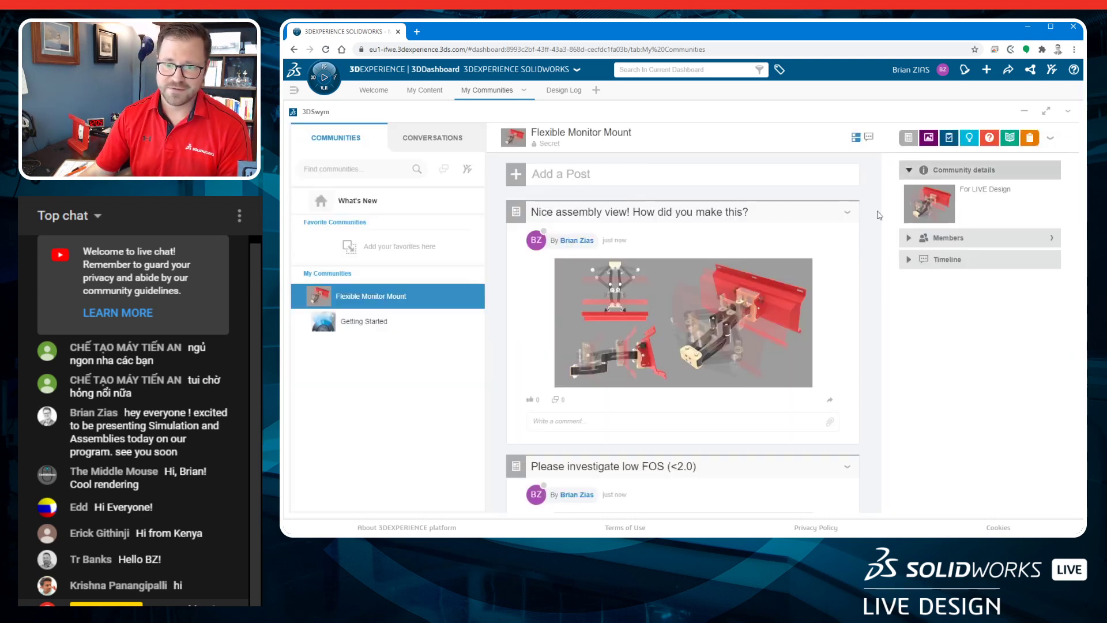
{"action": "left_click", "coordinate": [1068, 137]}
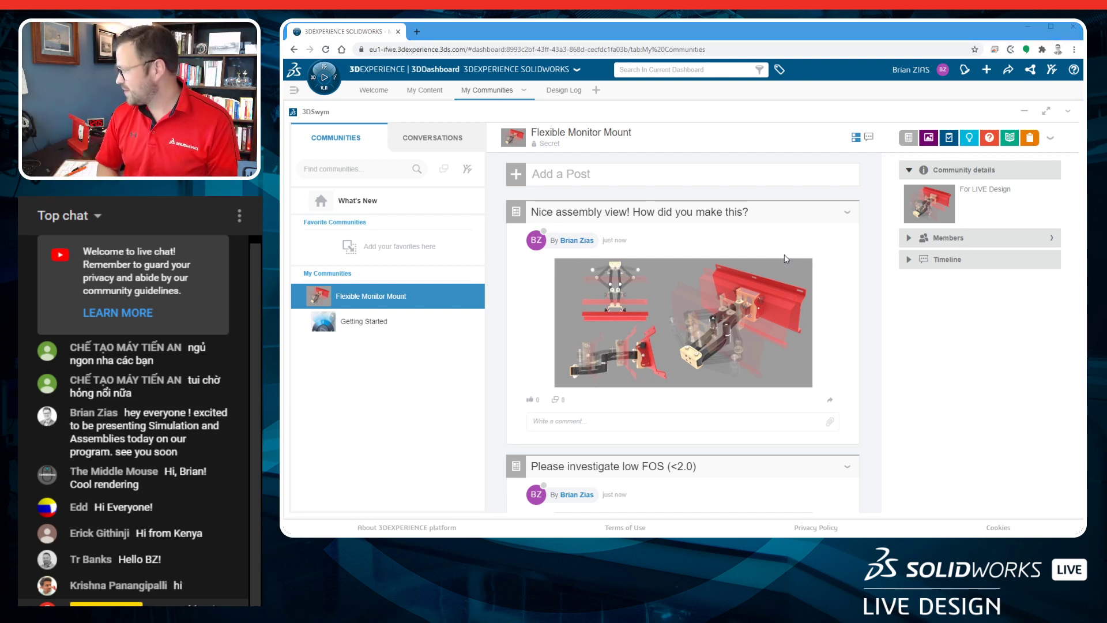
Return to the My Content dashboard, restore the 3DPlay viewer to its normal size and inspect the LCD Mount assembly.
{"action": "left_click", "coordinate": [424, 90]}
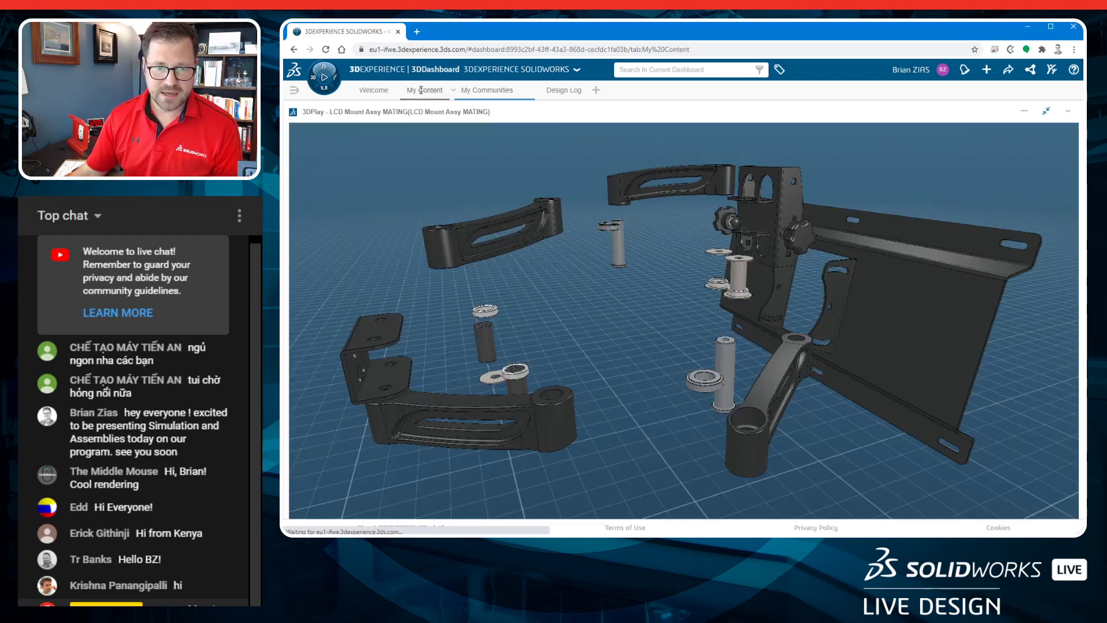
{"action": "left_click", "coordinate": [1047, 120]}
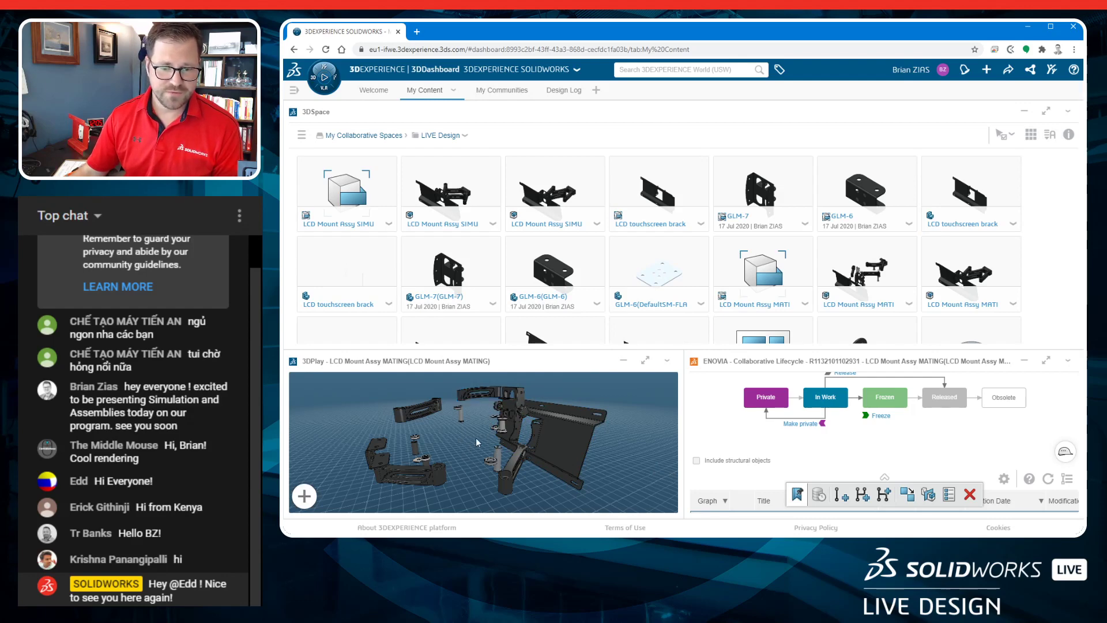
{"action": "left_click_drag", "start_coordinate": [459, 441], "coordinate": [472, 459]}
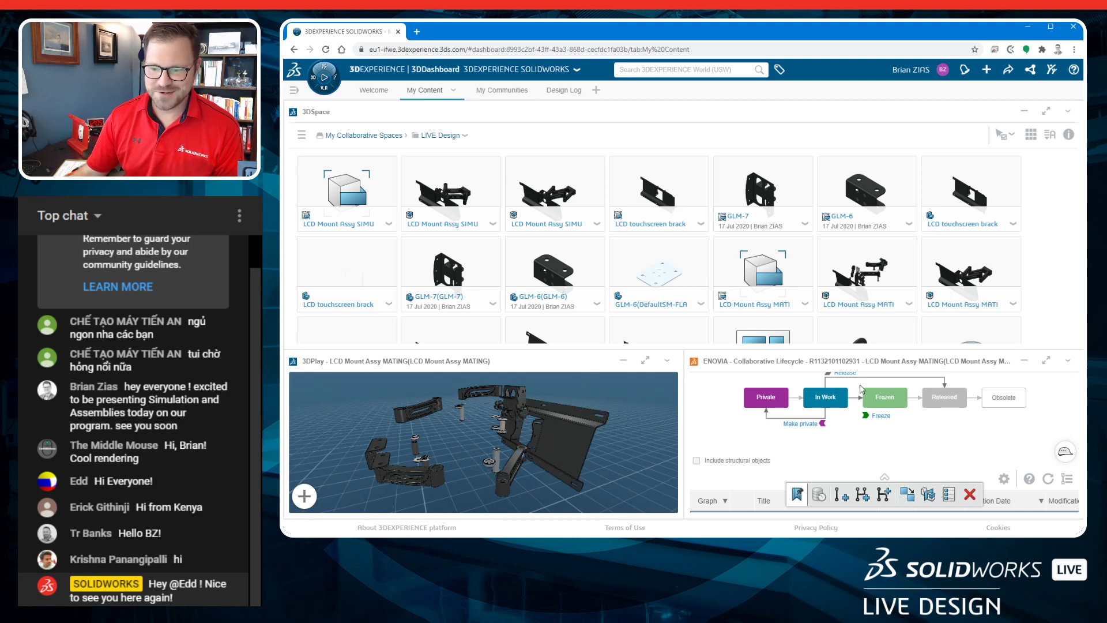
Switch to SOLIDWORKS, show the displacement plot of the Linear Static FOS study and play its deformation animation.
{"action": "key", "text": "alt+Tab"}
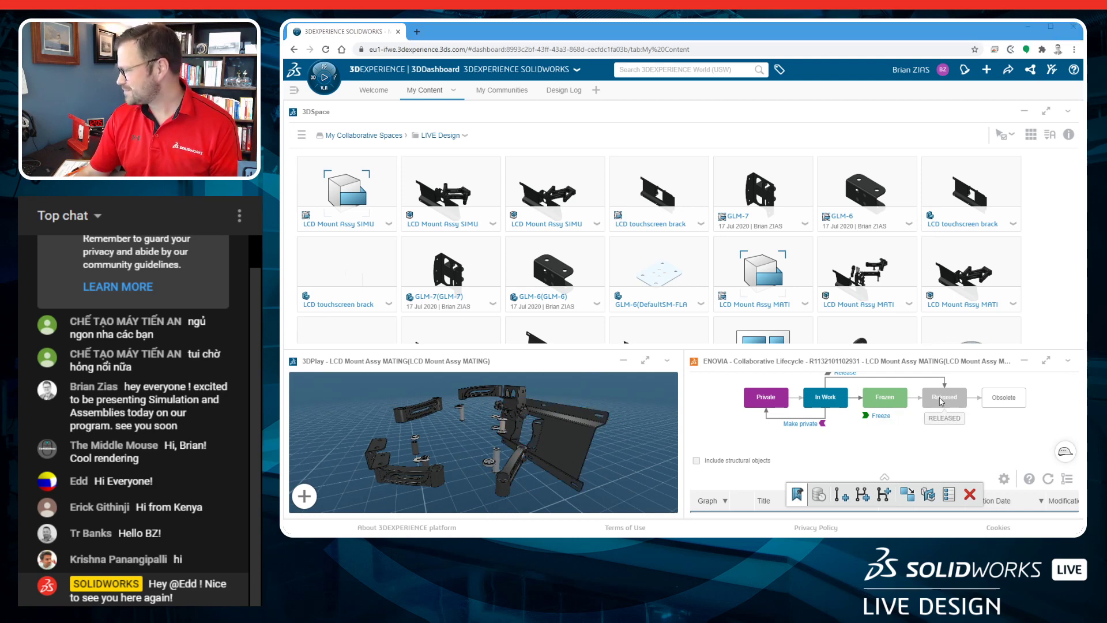
{"action": "key", "text": "alt+Tab"}
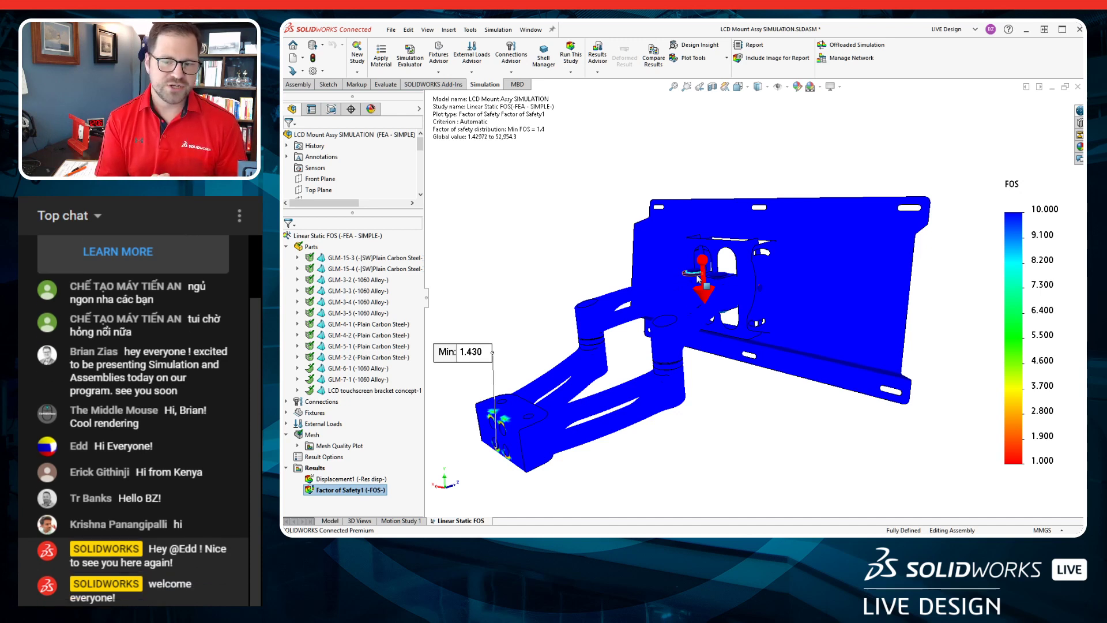
{"action": "double_click", "coordinate": [367, 479]}
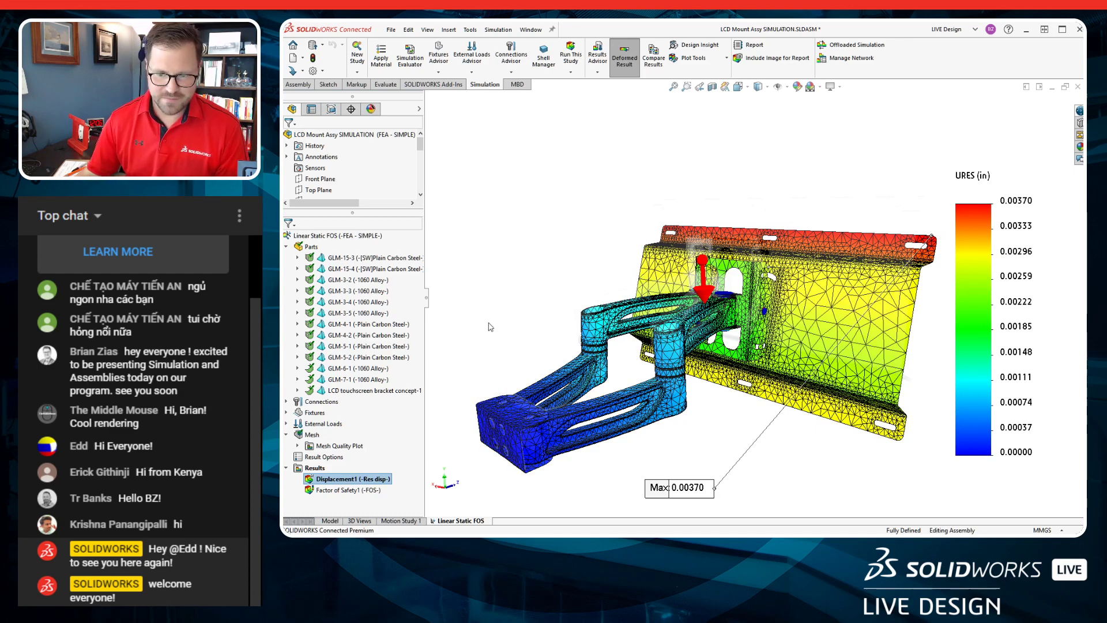
{"action": "mouse_move", "coordinate": [490, 320]}
{"action": "middle_mouse_down"}
{"action": "mouse_move", "coordinate": [489, 334]}
{"action": "mouse_move", "coordinate": [481, 315]}
{"action": "middle_mouse_up"}
{"action": "right_click", "coordinate": [382, 481]}
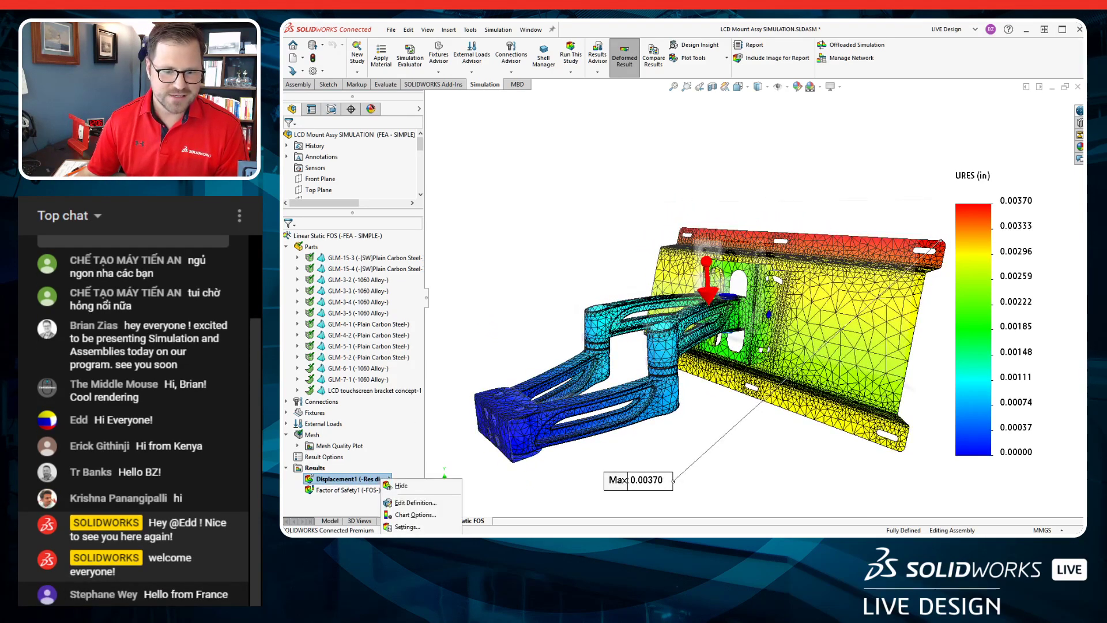
{"action": "left_click", "coordinate": [415, 527]}
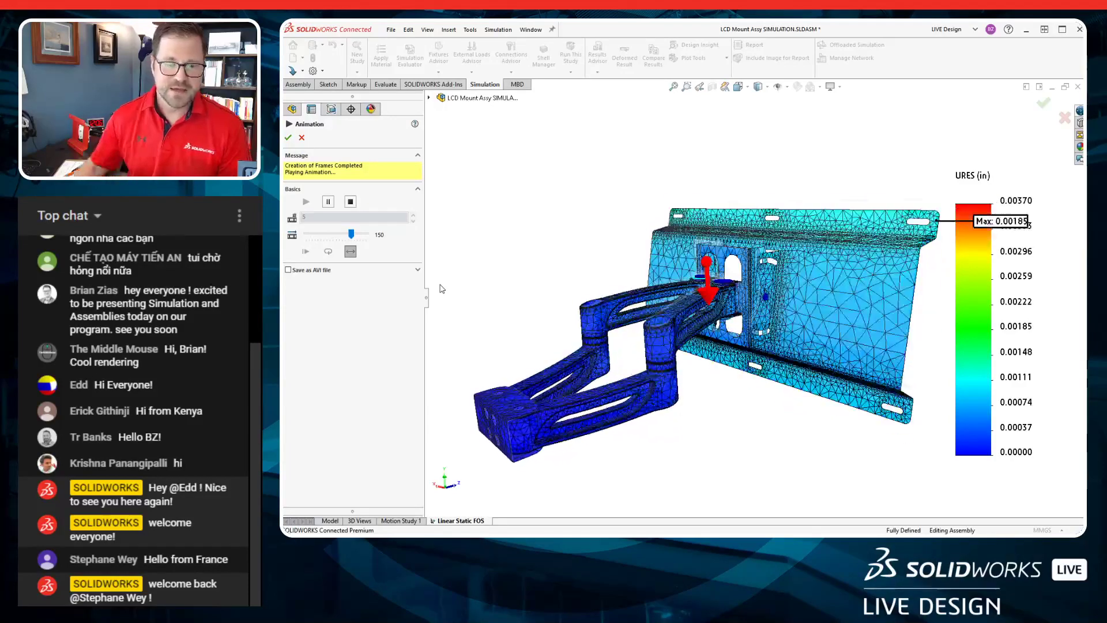
{"action": "left_click", "coordinate": [301, 138]}
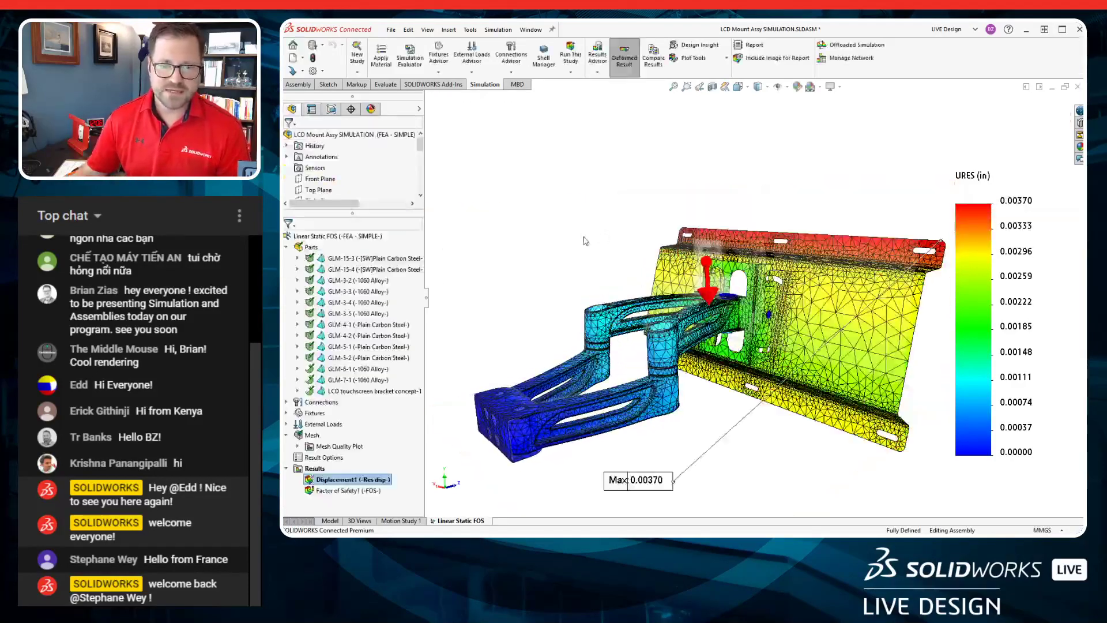
Show the Factor of Safety plot, moving its color legend beside the model and the minimum label just below the end bracket's holes.
{"action": "double_click", "coordinate": [333, 490]}
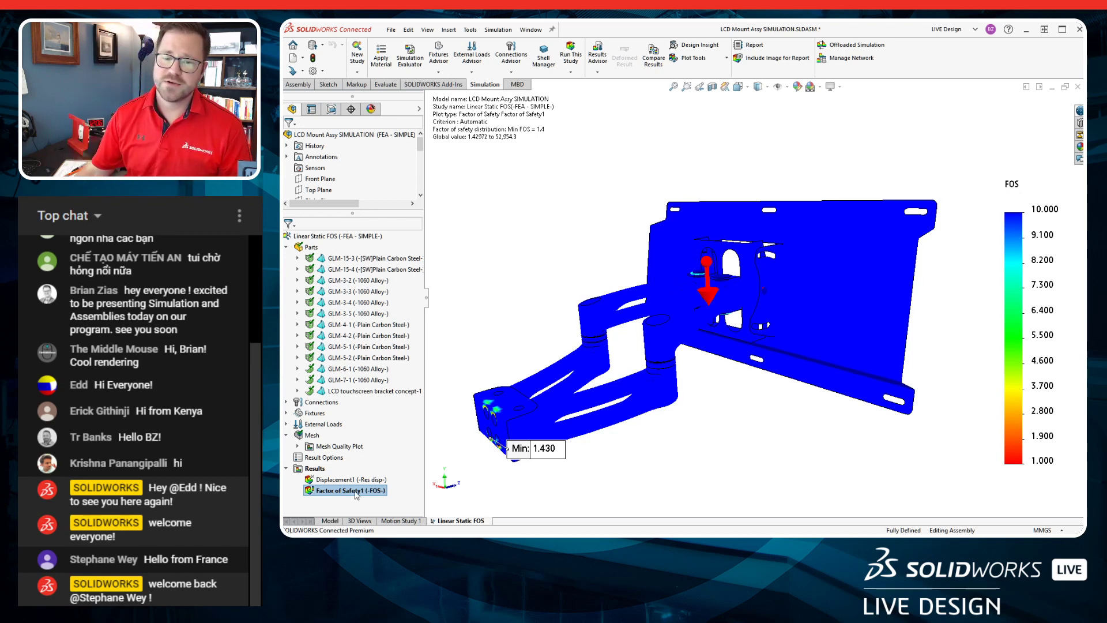
{"action": "middle_click_drag", "start_coordinate": [453, 494], "coordinate": [473, 453]}
{"action": "scroll", "coordinate": [473, 452], "scroll_direction": "down", "scroll_amount": 2}
{"action": "left_click_drag", "start_coordinate": [1015, 237], "coordinate": [440, 265]}
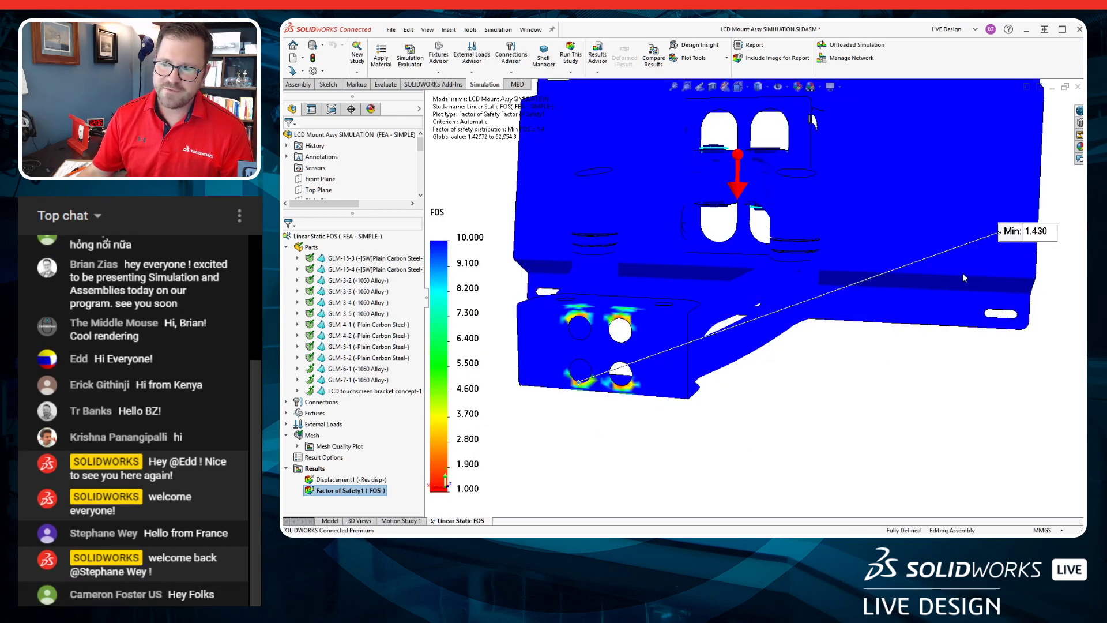
{"action": "left_click_drag", "start_coordinate": [1015, 231], "coordinate": [593, 444]}
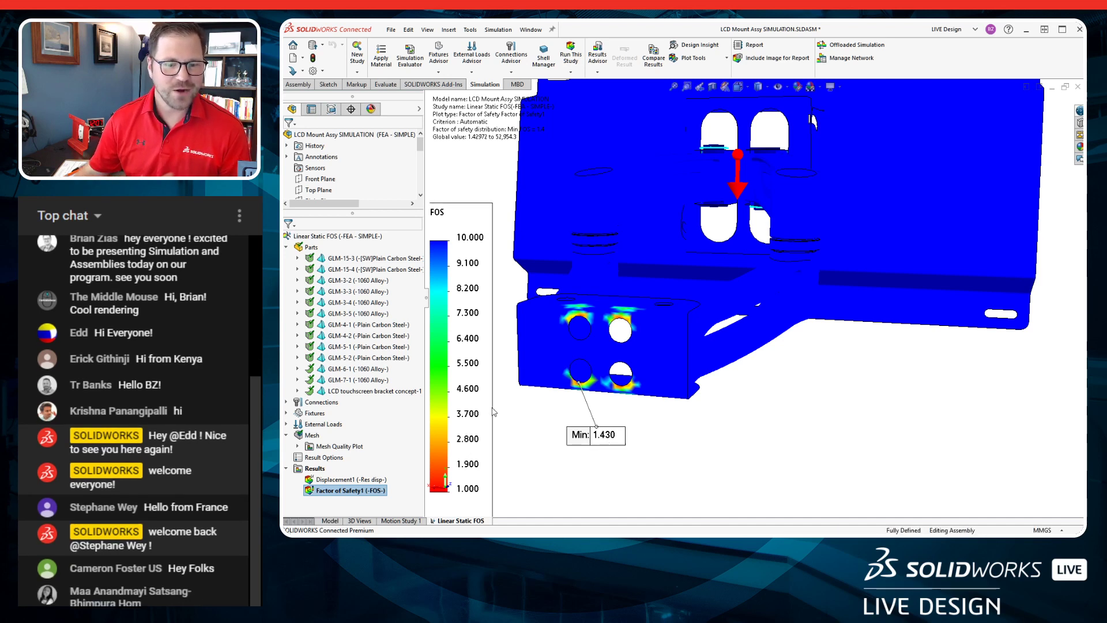
{"action": "scroll", "coordinate": [611, 349], "scroll_direction": "up", "scroll_amount": 3}
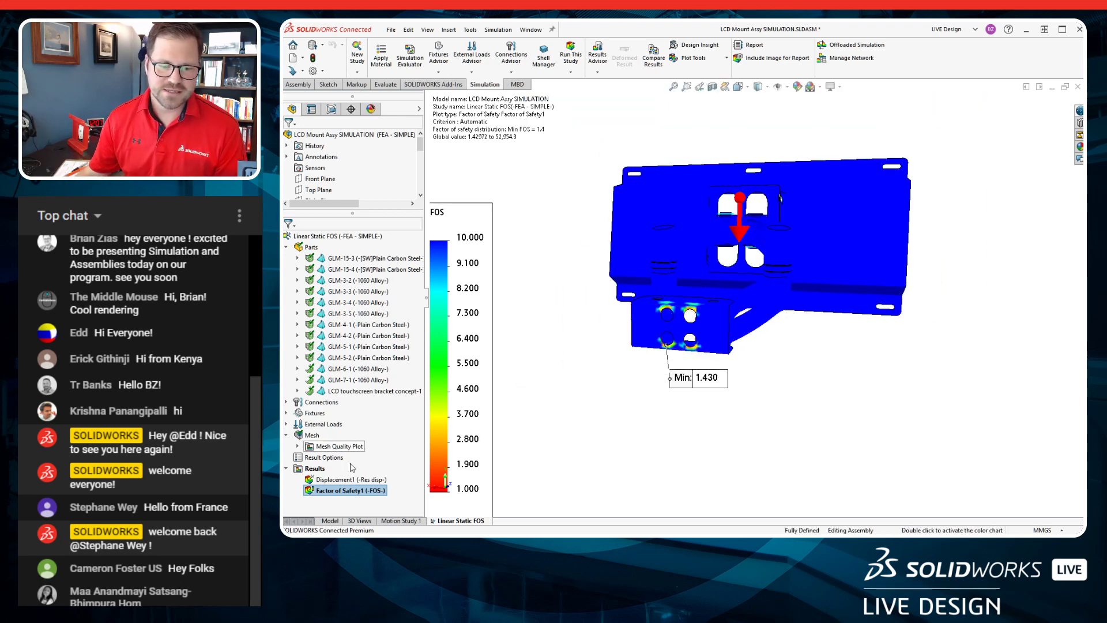
Return from the study to the assembly model and examine the arms, end bracket and mounting plate.
{"action": "left_click", "coordinate": [328, 521]}
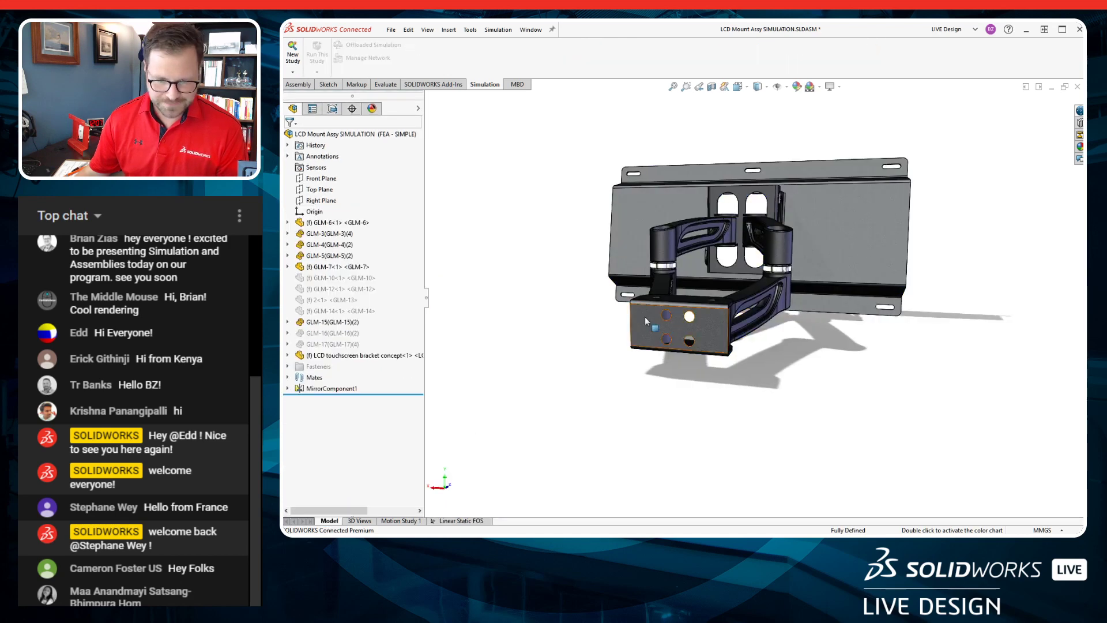
{"action": "middle_click_drag", "start_coordinate": [665, 242], "coordinate": [643, 257]}
{"action": "scroll", "coordinate": [639, 310], "scroll_direction": "down", "scroll_amount": 5}
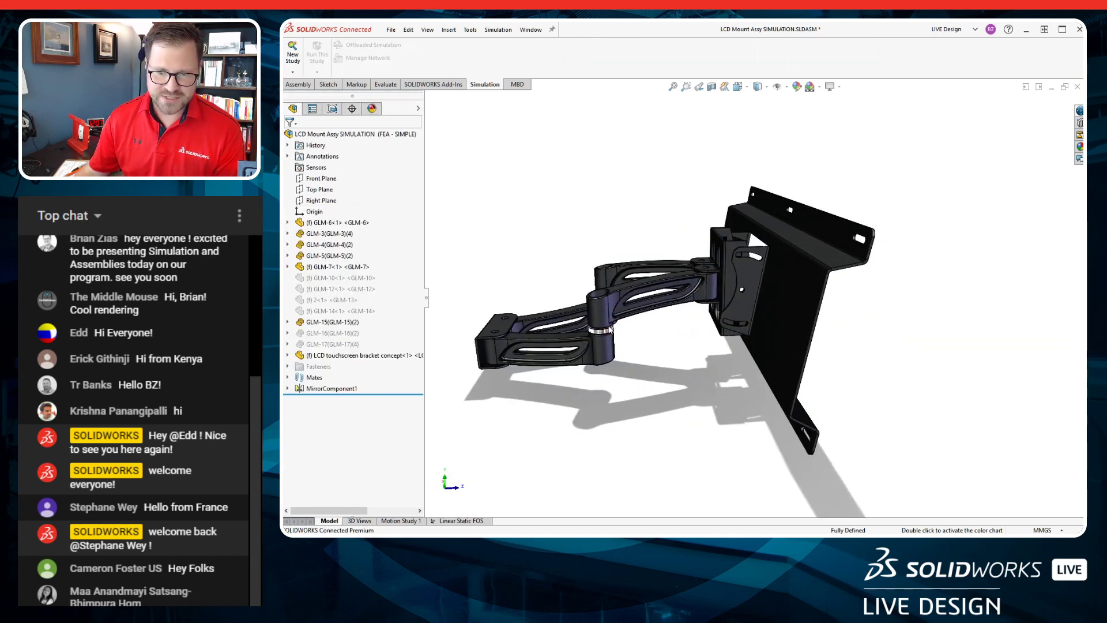
{"action": "mouse_move", "coordinate": [588, 334]}
{"action": "middle_mouse_down"}
{"action": "mouse_move", "coordinate": [618, 335]}
{"action": "mouse_move", "coordinate": [581, 324]}
{"action": "middle_mouse_up"}
{"action": "scroll", "coordinate": [520, 297], "scroll_direction": "down", "scroll_amount": 1}
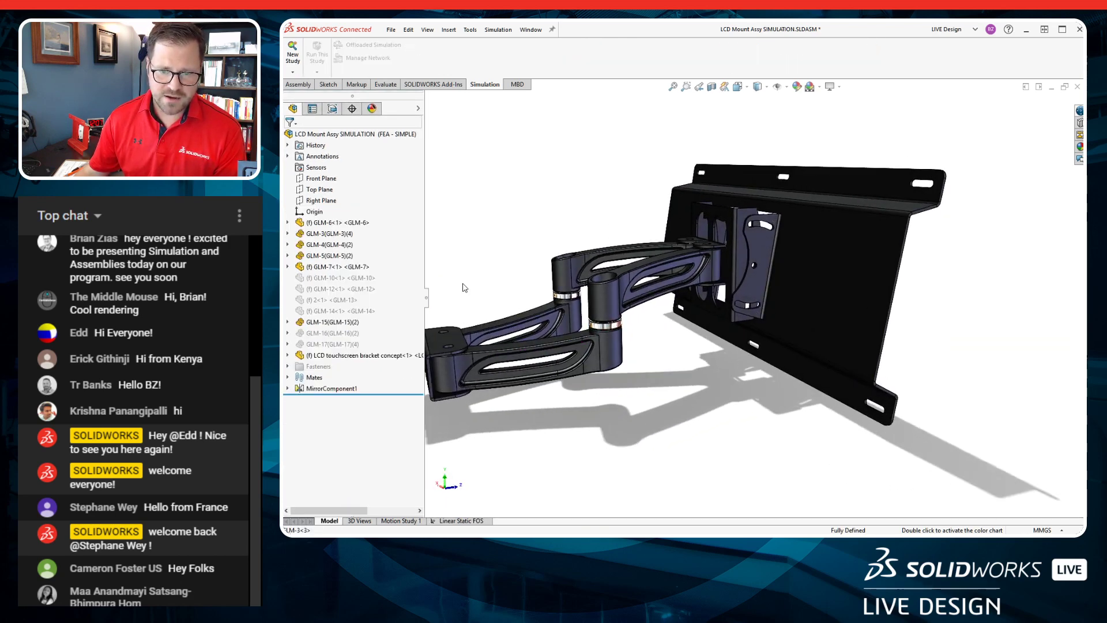
{"action": "middle_click_drag", "start_coordinate": [465, 286], "coordinate": [508, 282], "text": "ctrl"}
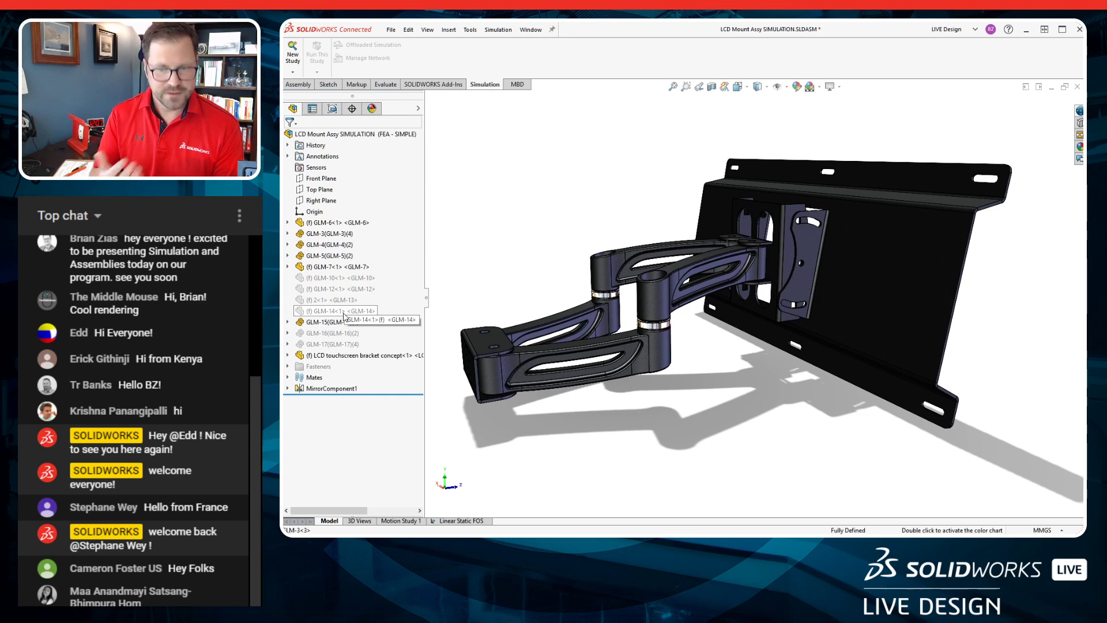
{"action": "scroll", "coordinate": [467, 310], "scroll_direction": "down", "scroll_amount": 2}
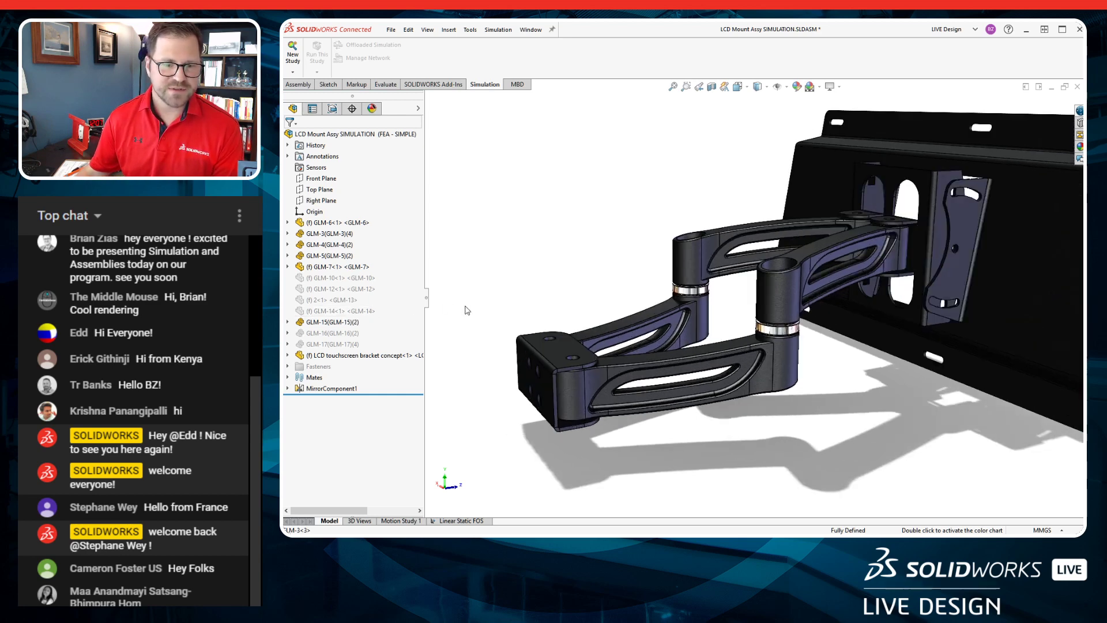
Expand the Fasteners folder in the assembly tree to review the hardware it contains.
{"action": "left_click", "coordinate": [318, 367]}
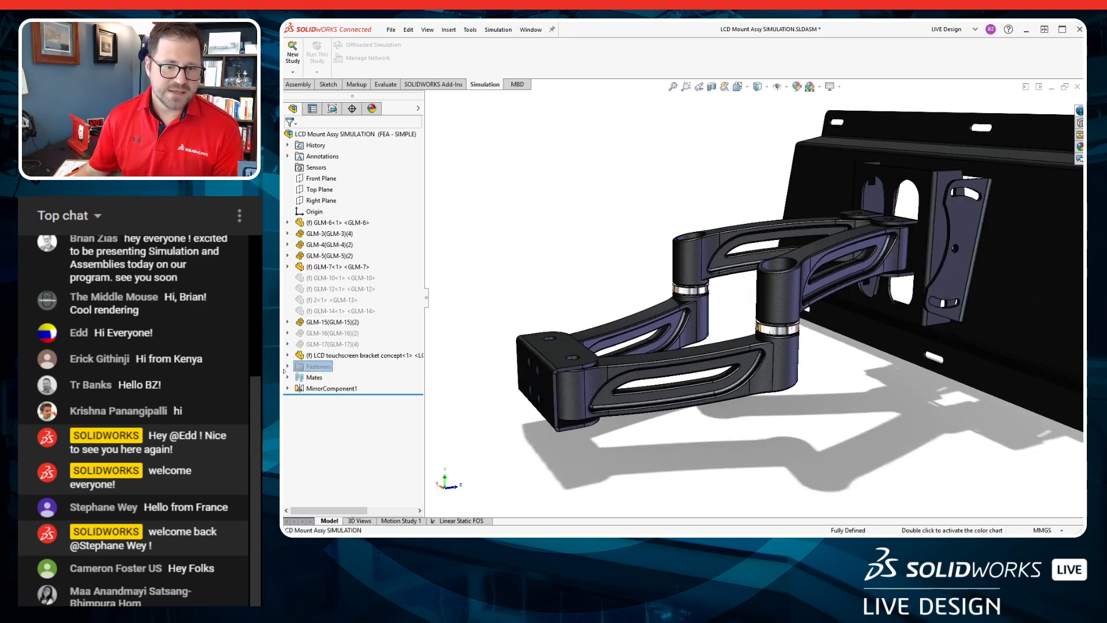
{"action": "left_click", "coordinate": [287, 366]}
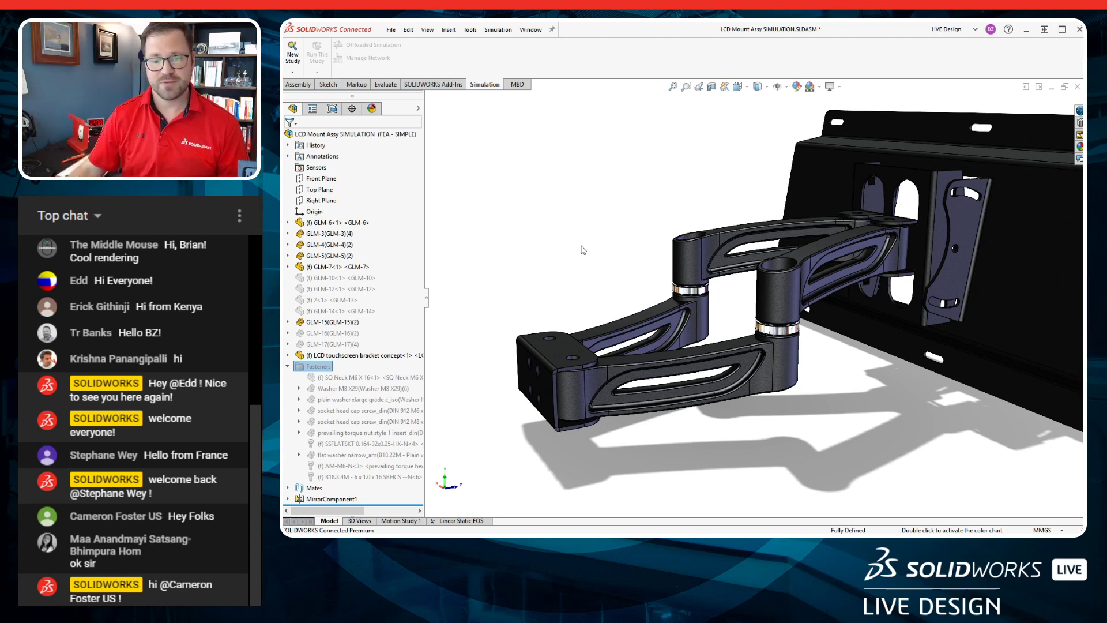
{"action": "left_click", "coordinate": [597, 259]}
{"action": "scroll", "coordinate": [598, 259], "scroll_direction": "up", "scroll_amount": 1}
{"action": "scroll", "coordinate": [849, 296], "scroll_direction": "down", "scroll_amount": 1}
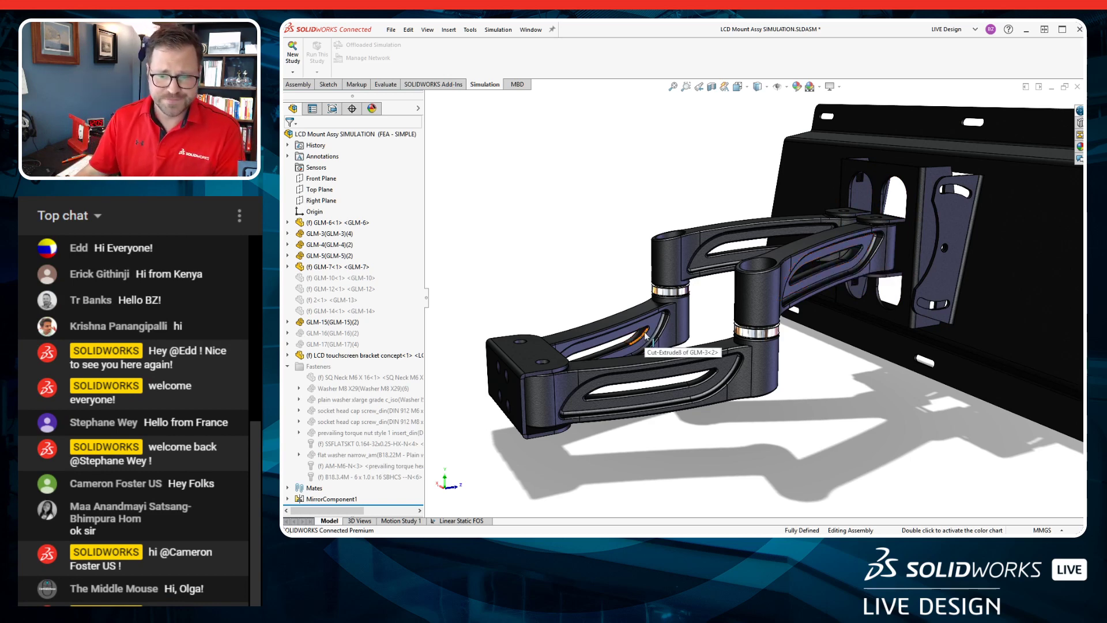
Create a new static simulation study named Design Live for the LCD mount assembly.
{"action": "middle_click_drag", "start_coordinate": [643, 343], "coordinate": [591, 219]}
{"action": "left_click", "coordinate": [293, 55]}
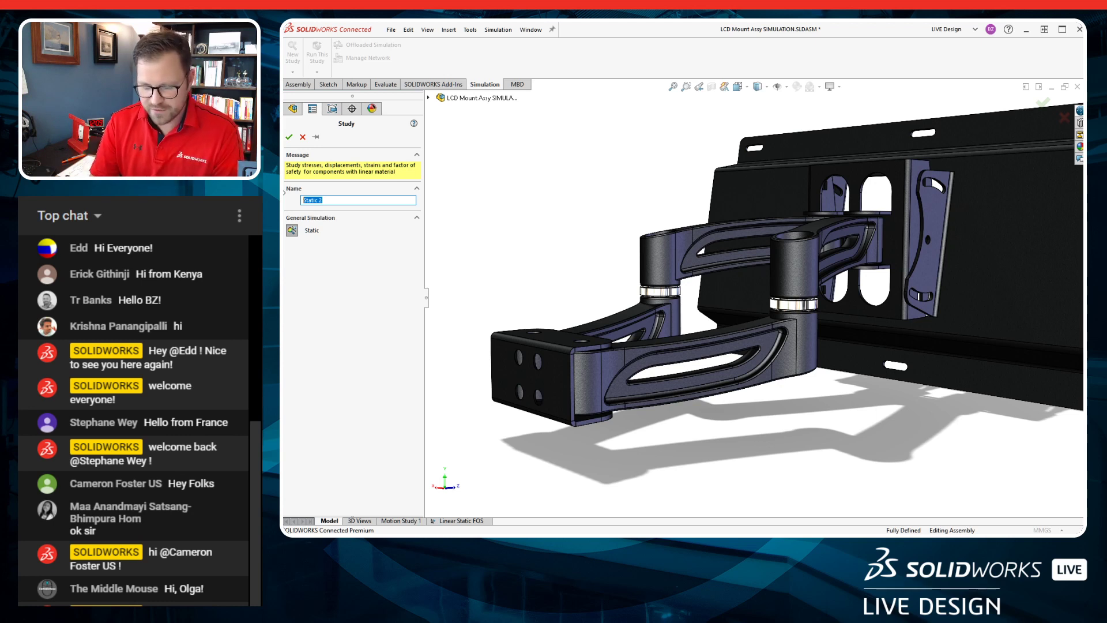
{"action": "type", "text": "Design Live"}
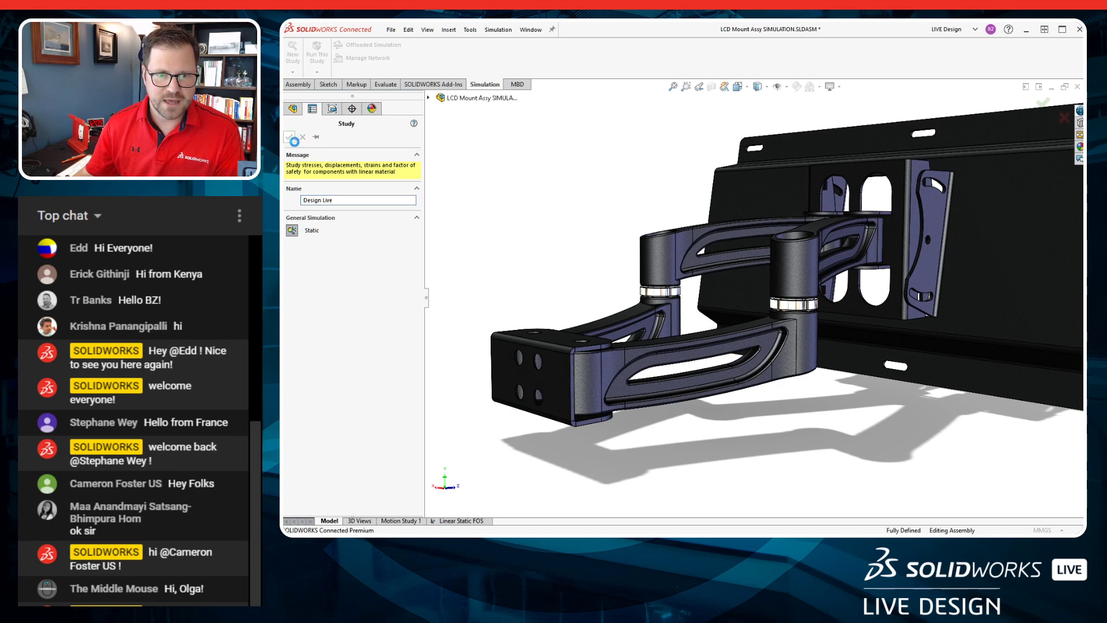
{"action": "left_click", "coordinate": [289, 136]}
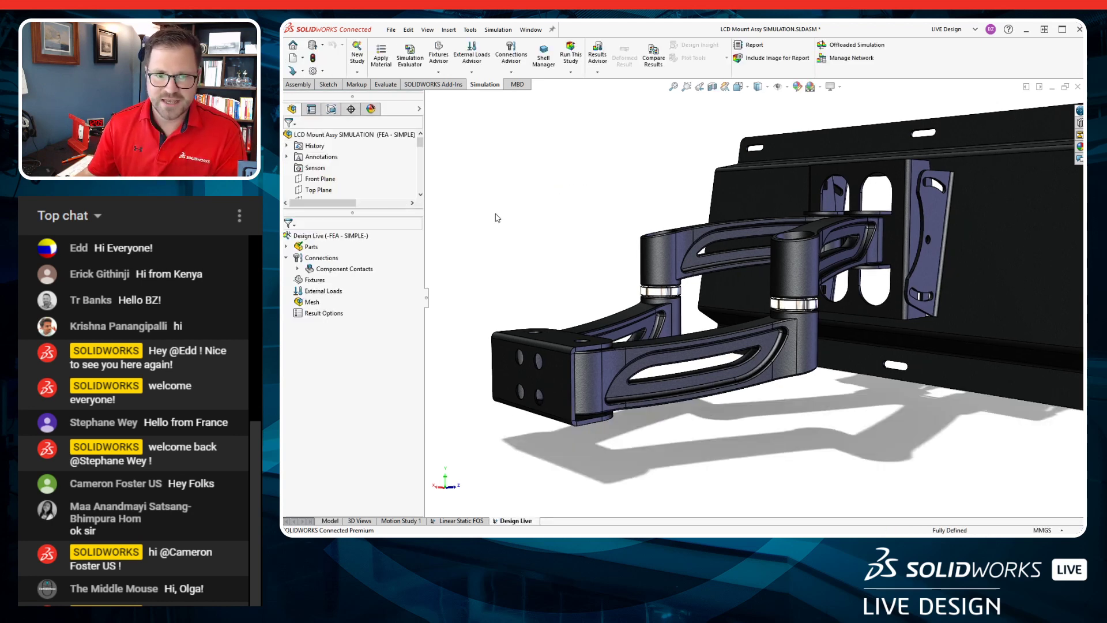
Collapse the study's Connections folder and expand its Parts folder to review the components and their assigned materials.
{"action": "left_click", "coordinate": [287, 248]}
{"action": "left_click", "coordinate": [288, 247]}
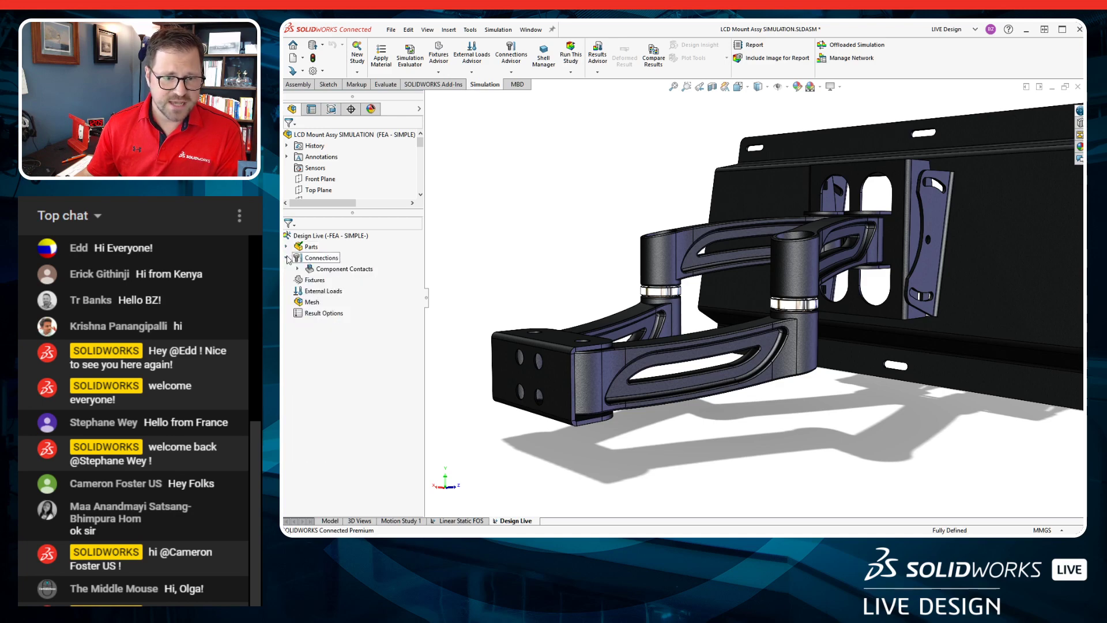
{"action": "left_click", "coordinate": [286, 258]}
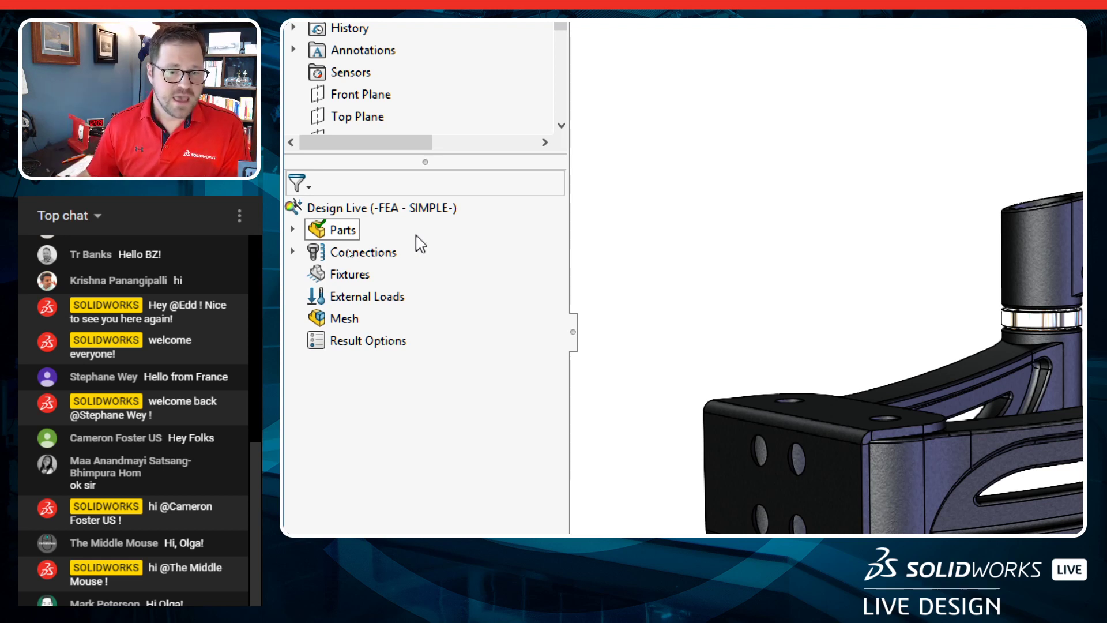
{"action": "double_click", "coordinate": [343, 341]}
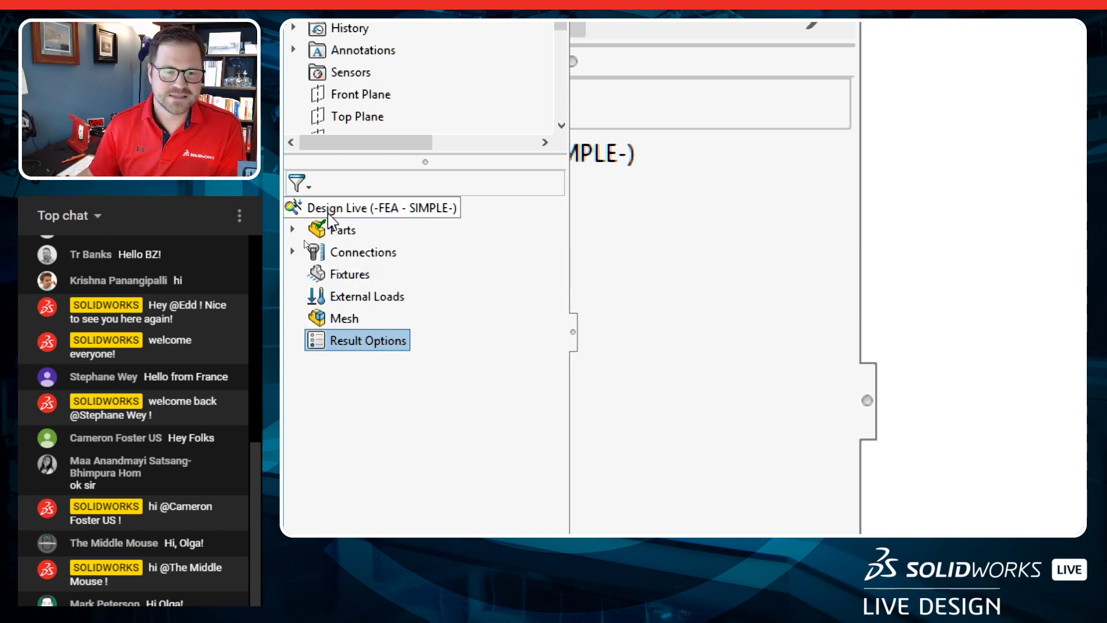
{"action": "left_click", "coordinate": [294, 229]}
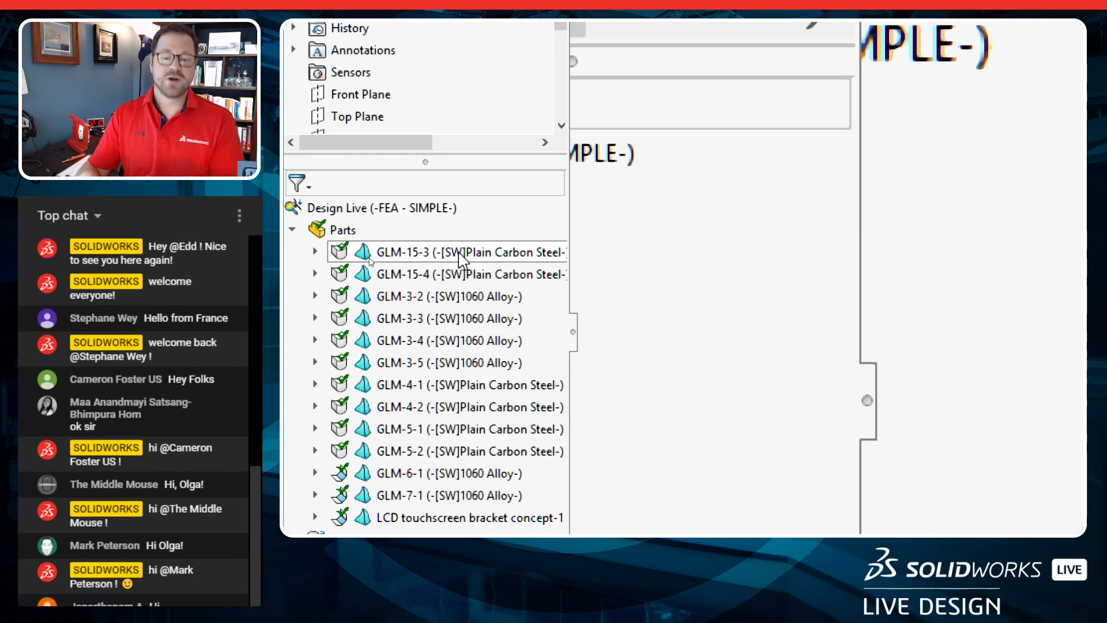
Review the 1060 Alloy properties assigned to part GLM-3-2, including its yield strength, and leave the material unchanged.
{"action": "right_click", "coordinate": [487, 298]}
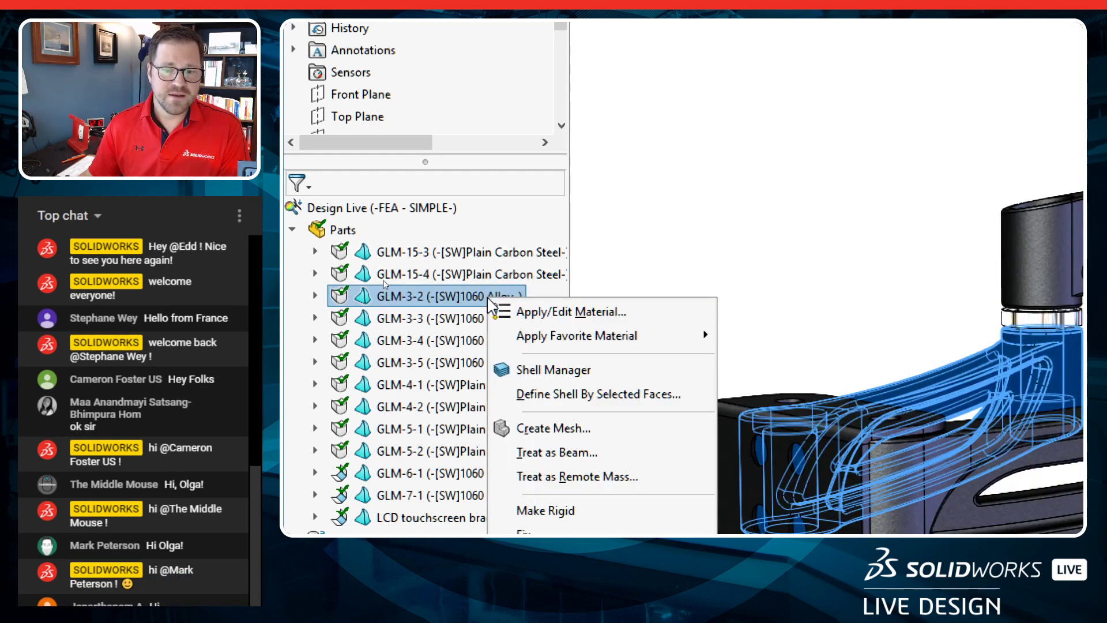
{"action": "left_click", "coordinate": [520, 314]}
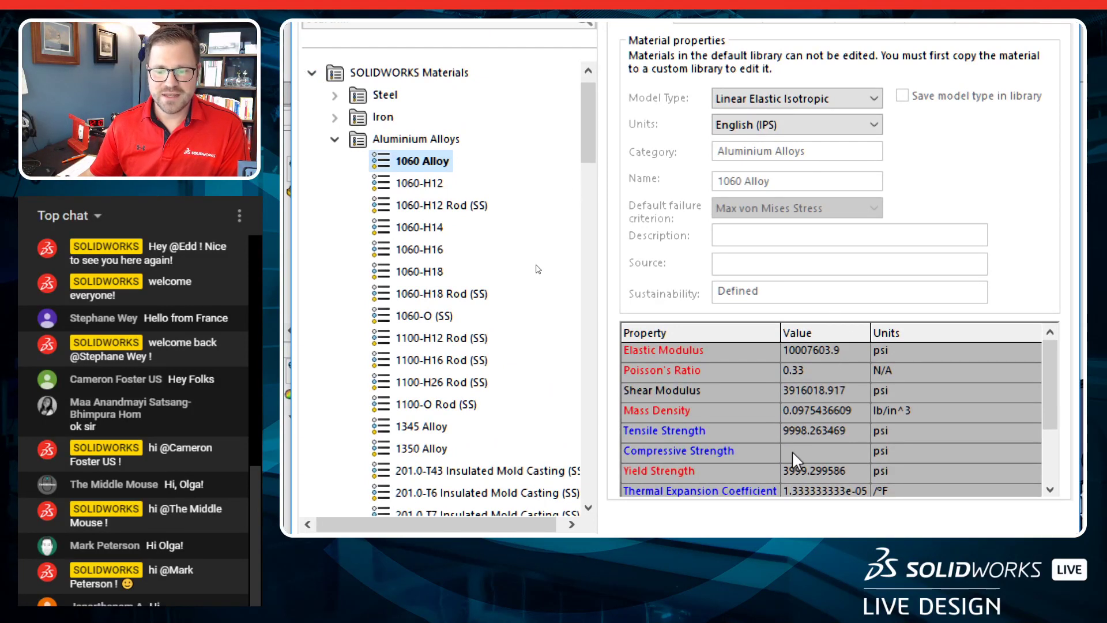
{"action": "left_click", "coordinate": [799, 470]}
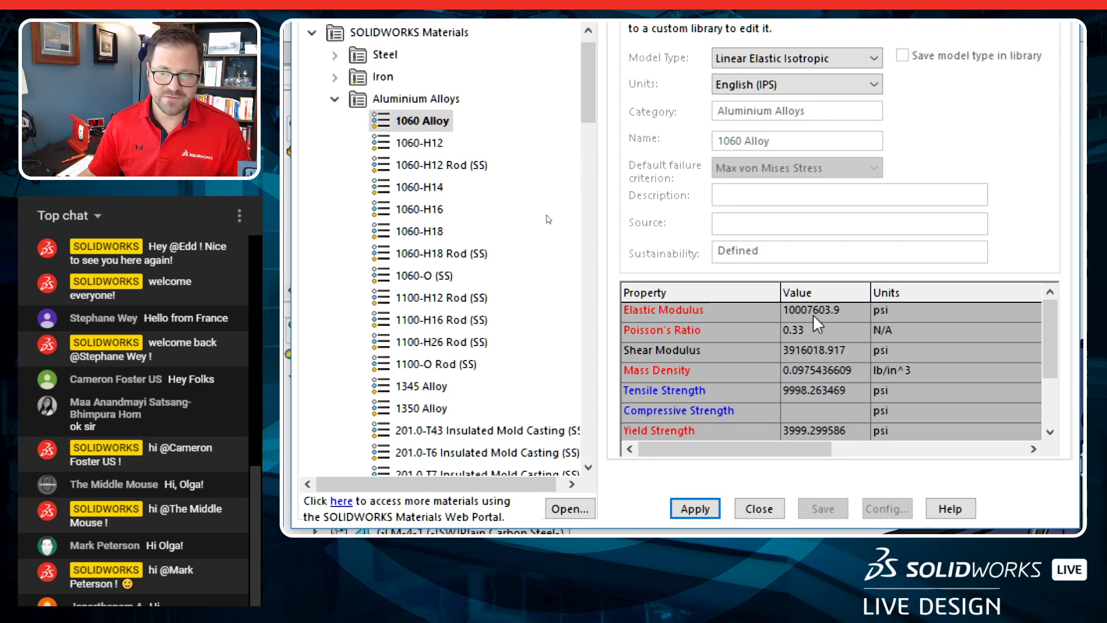
{"action": "left_click", "coordinate": [761, 510]}
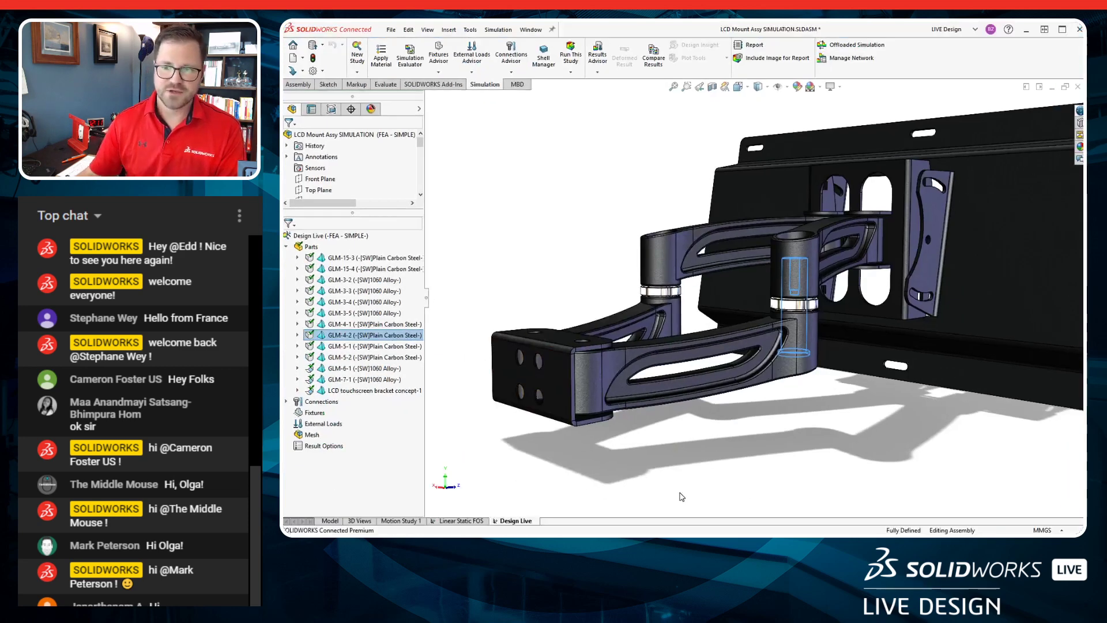
Create the mesh for the whole LCD mount assembly in the Design Live study.
{"action": "left_click", "coordinate": [525, 250]}
{"action": "scroll", "coordinate": [611, 252], "scroll_direction": "down", "scroll_amount": 3}
{"action": "scroll", "coordinate": [747, 292], "scroll_direction": "up", "scroll_amount": 4}
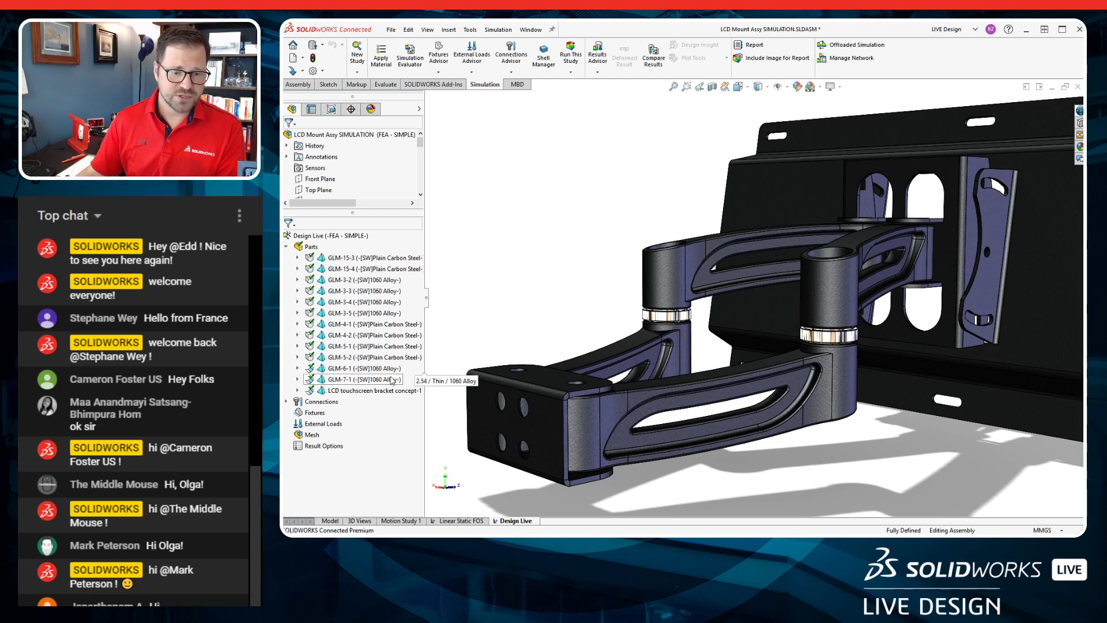
{"action": "right_click", "coordinate": [312, 435]}
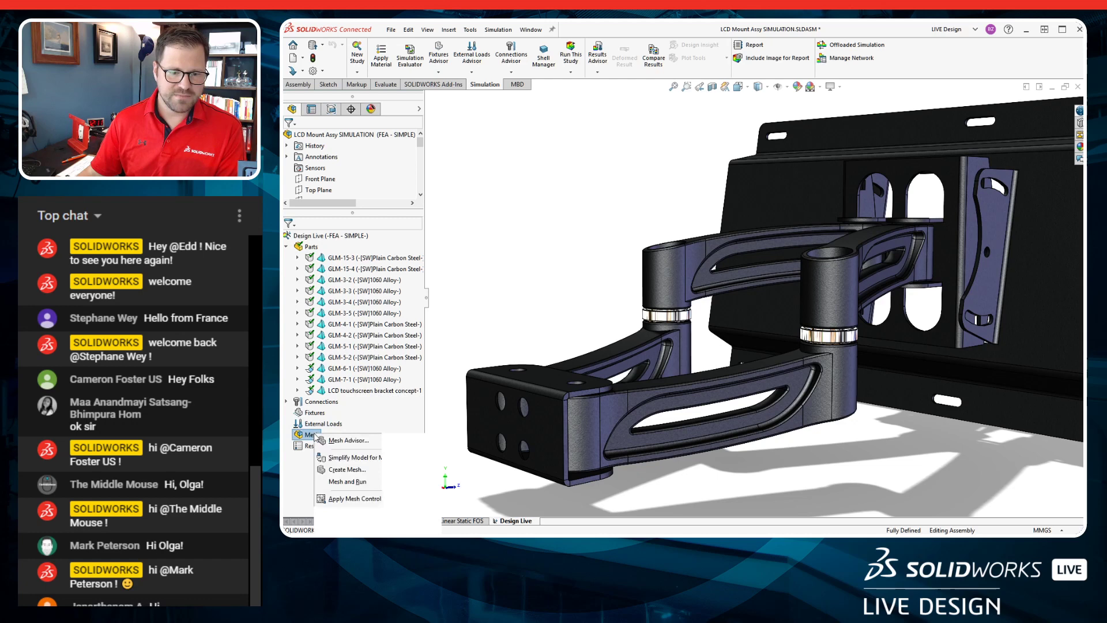
{"action": "left_click", "coordinate": [330, 468]}
{"action": "left_click", "coordinate": [289, 133]}
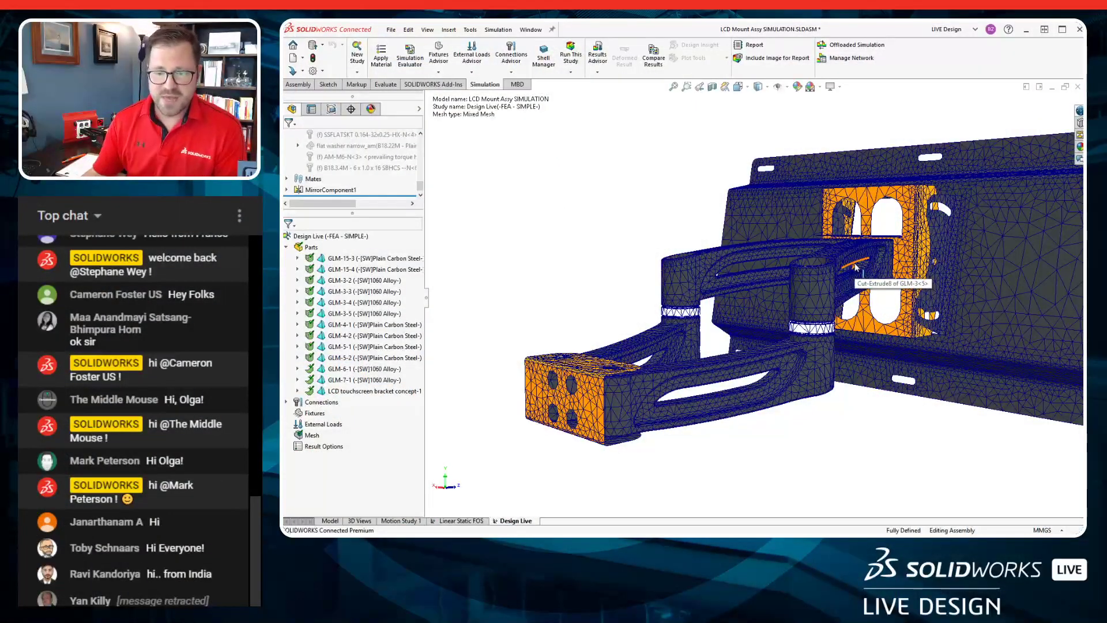
Examine the mesh on the end bracket, arms and mounting plate, and hide the mesh display.
{"action": "middle_click_drag", "start_coordinate": [856, 266], "coordinate": [788, 339]}
{"action": "scroll", "coordinate": [667, 404], "scroll_direction": "down", "scroll_amount": 8}
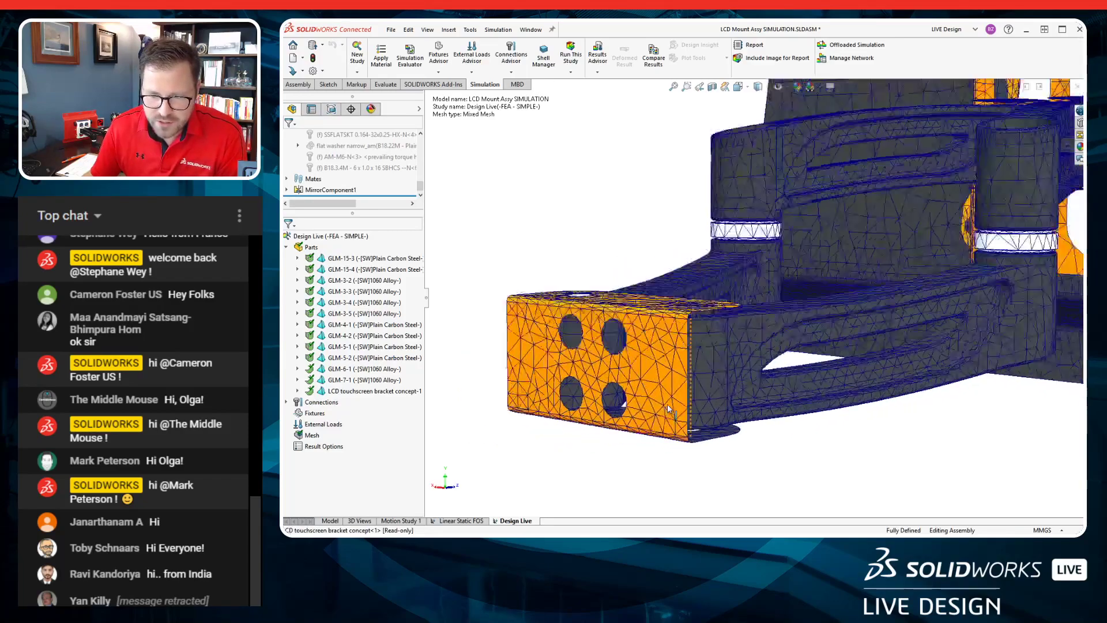
{"action": "middle_click_drag", "start_coordinate": [695, 378], "coordinate": [650, 375]}
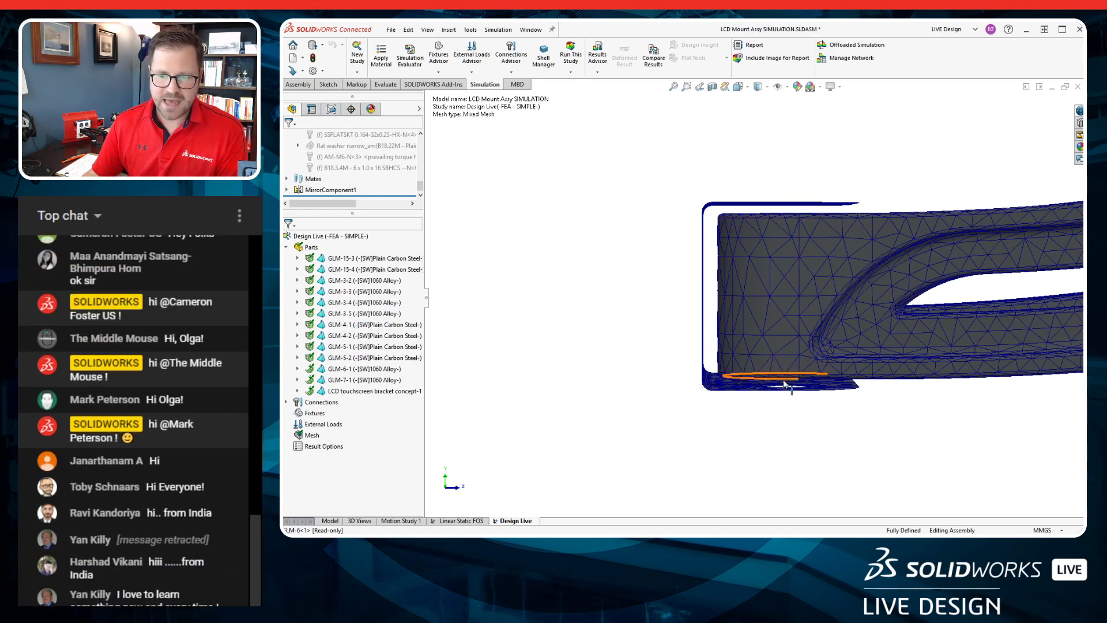
{"action": "middle_click_drag", "start_coordinate": [783, 377], "coordinate": [722, 320]}
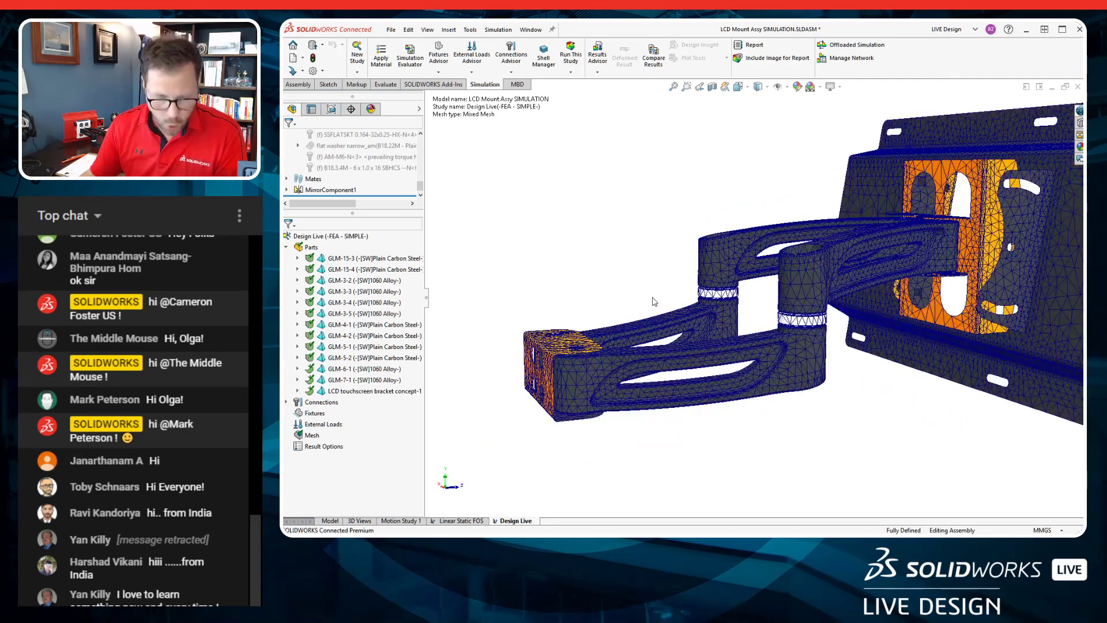
{"action": "scroll", "coordinate": [727, 317], "scroll_direction": "down", "scroll_amount": 2}
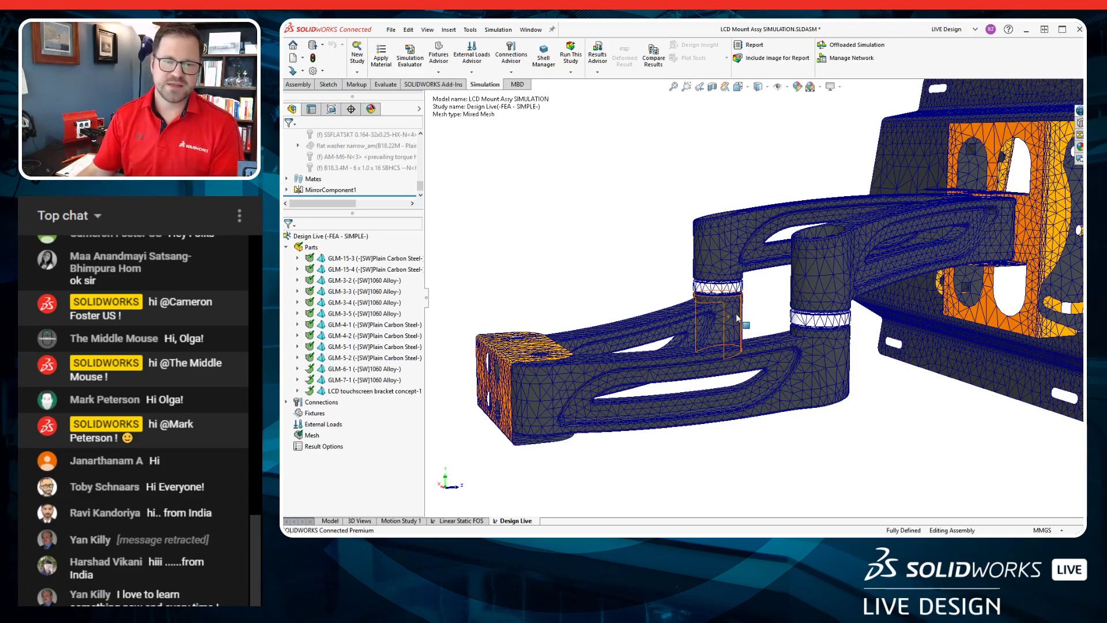
{"action": "right_click", "coordinate": [319, 442]}
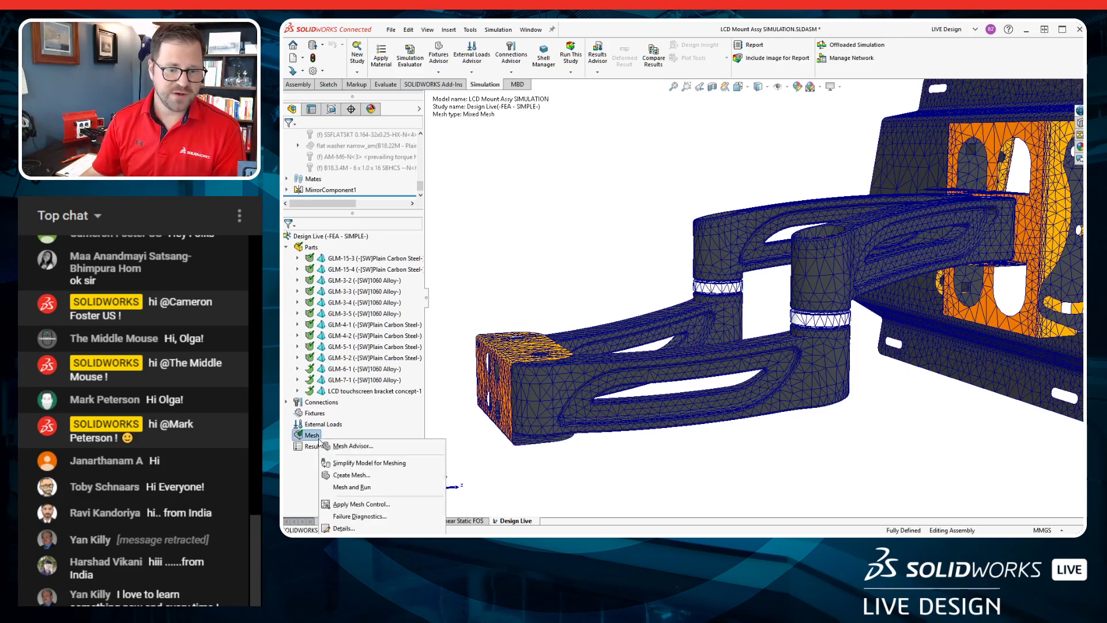
{"action": "left_click", "coordinate": [353, 552]}
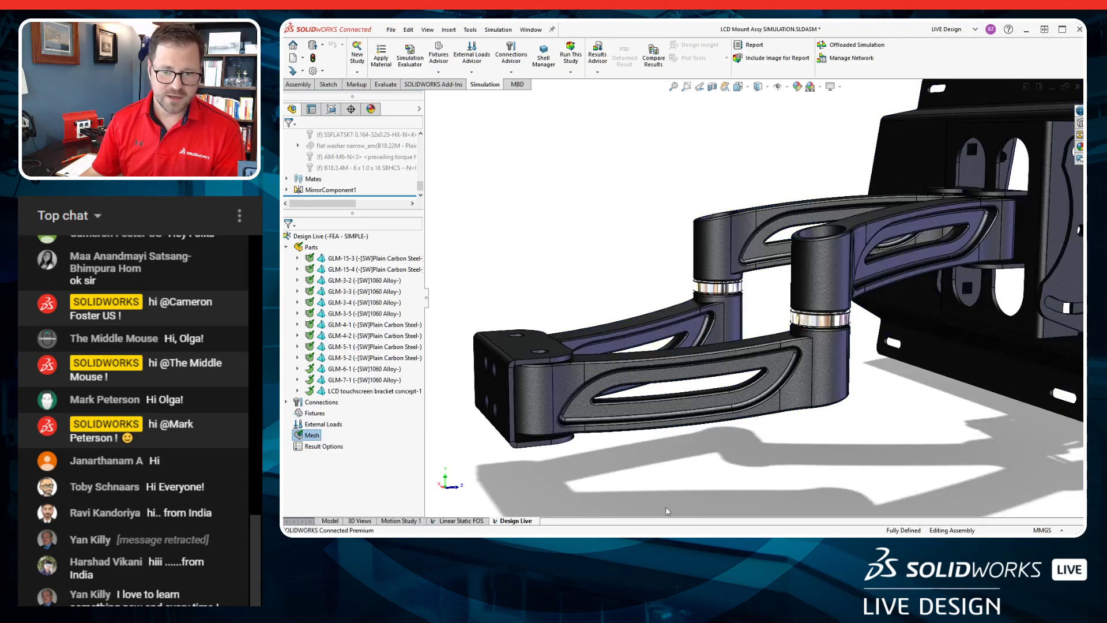
Collapse the Parts folder and expand Connections and Component Contacts to show the global contact.
{"action": "scroll", "coordinate": [501, 366], "scroll_direction": "down", "scroll_amount": 2}
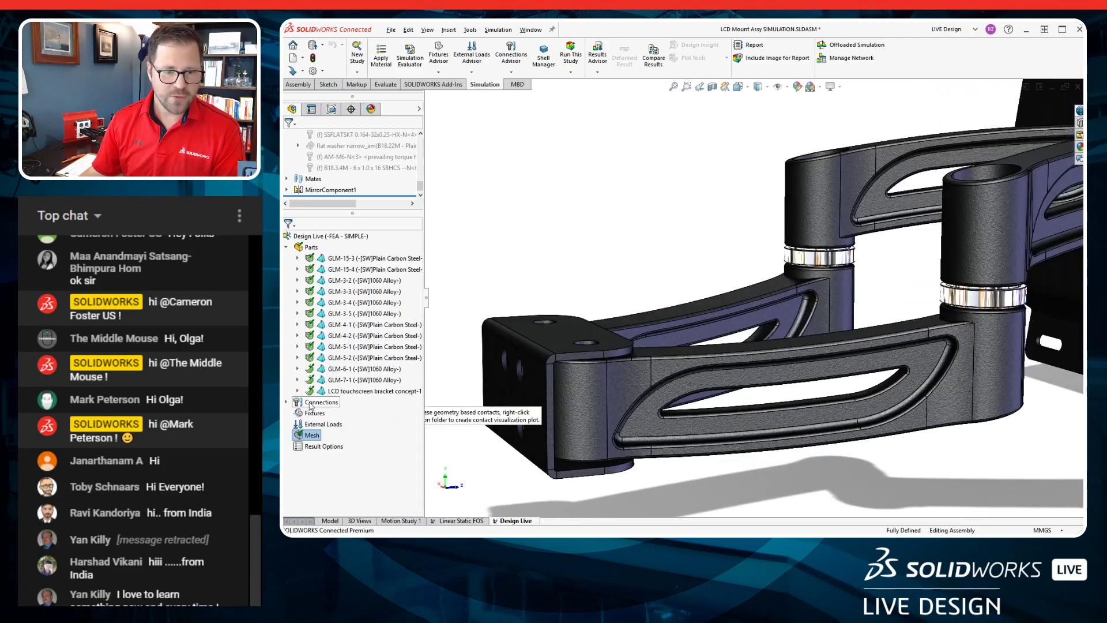
{"action": "left_click", "coordinate": [332, 402]}
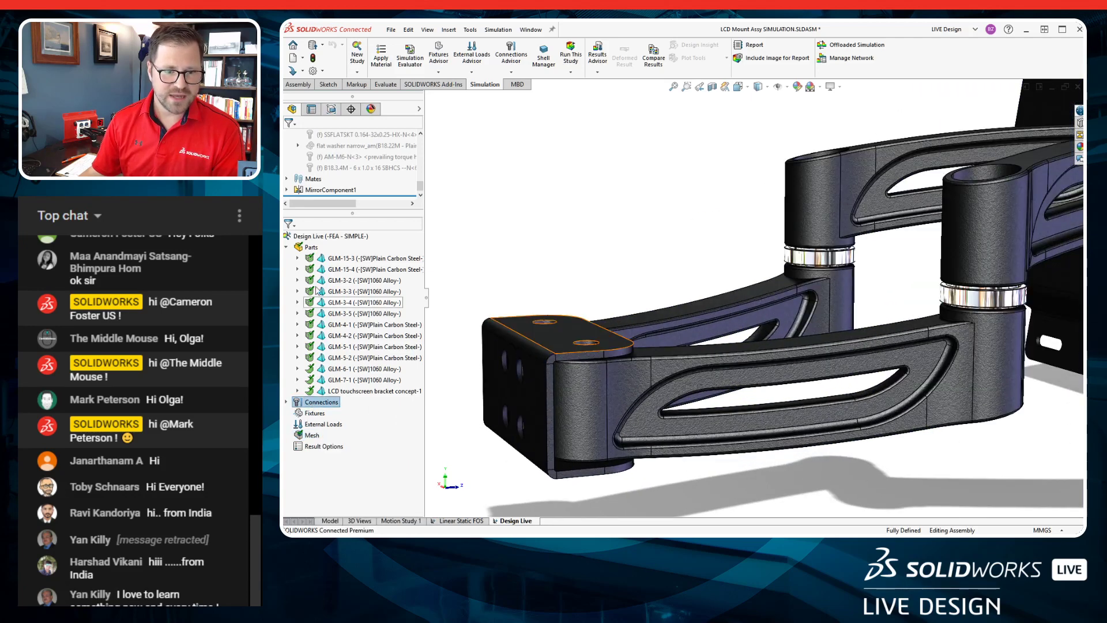
{"action": "left_click", "coordinate": [287, 249]}
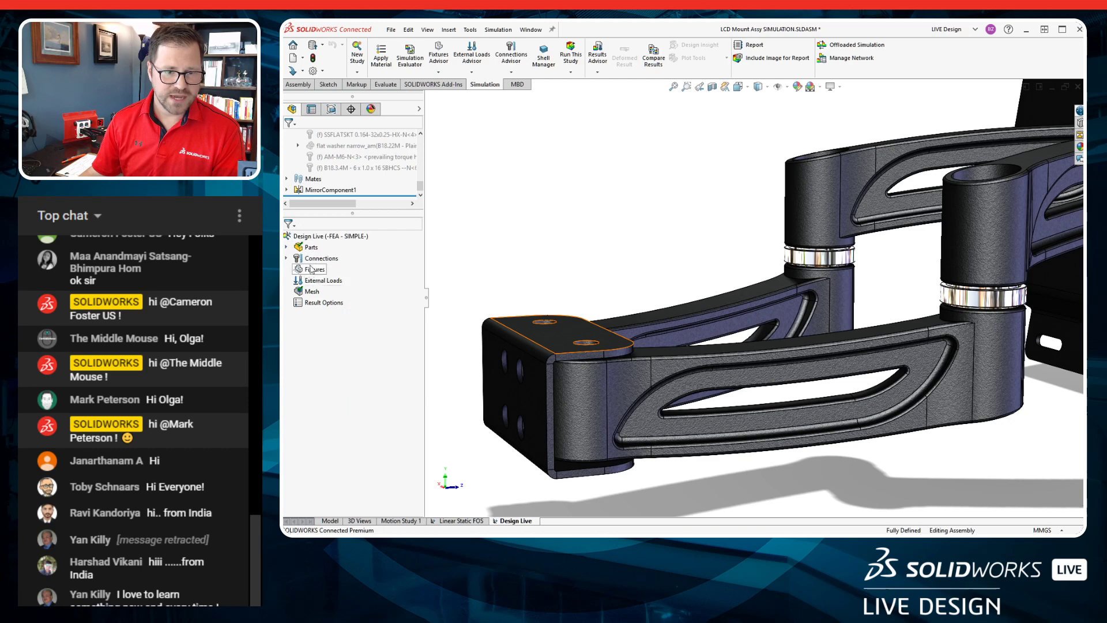
{"action": "left_click", "coordinate": [287, 258]}
{"action": "left_click", "coordinate": [298, 268]}
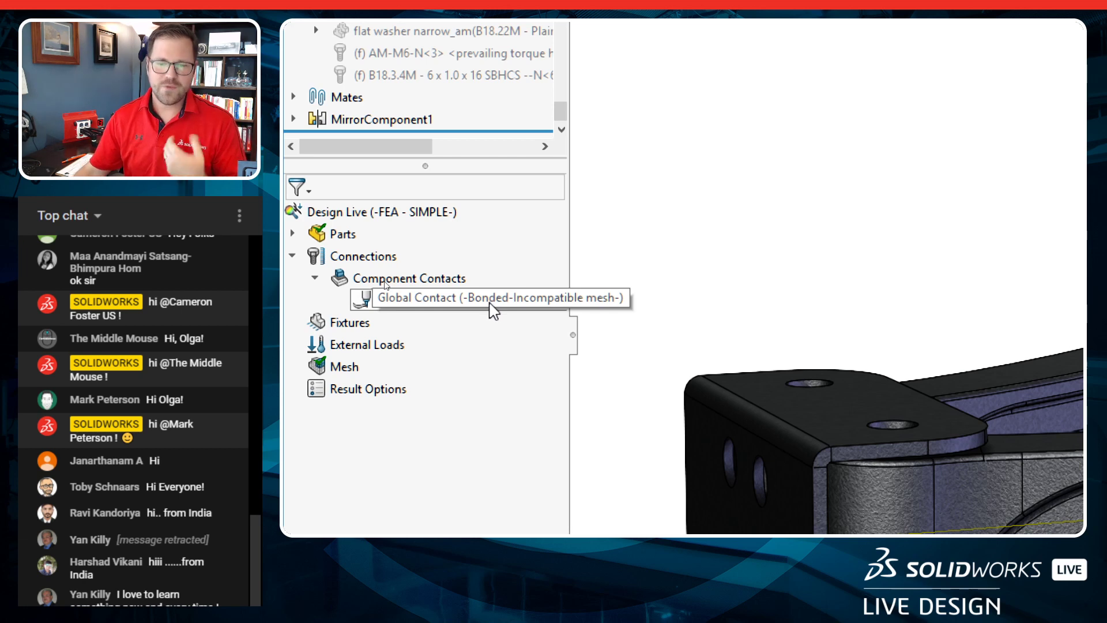
Edit the bonded global contact to include non-touching faces with a maximum clearance of 2 mm.
{"action": "right_click", "coordinate": [410, 300]}
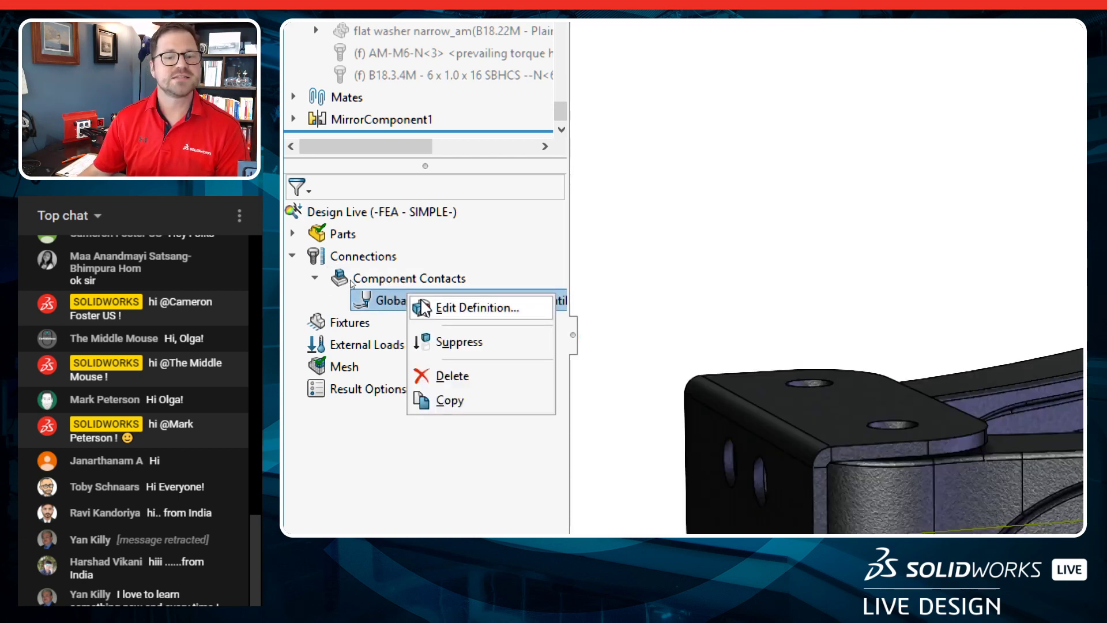
{"action": "left_click", "coordinate": [424, 308]}
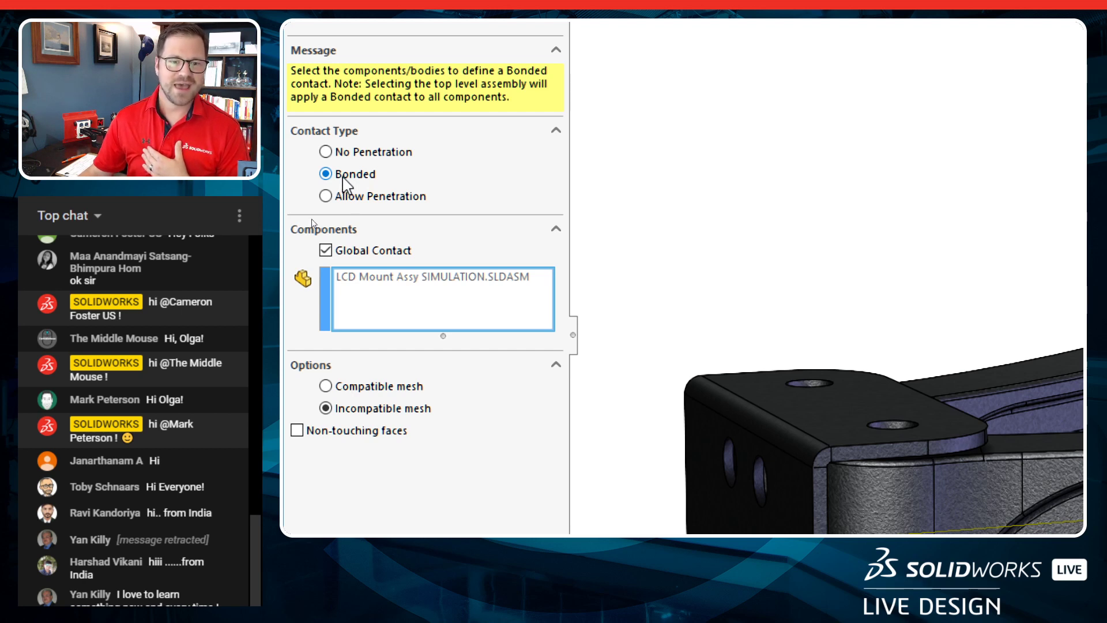
{"action": "left_click", "coordinate": [297, 430]}
{"action": "left_click_drag", "start_coordinate": [353, 493], "coordinate": [306, 493]}
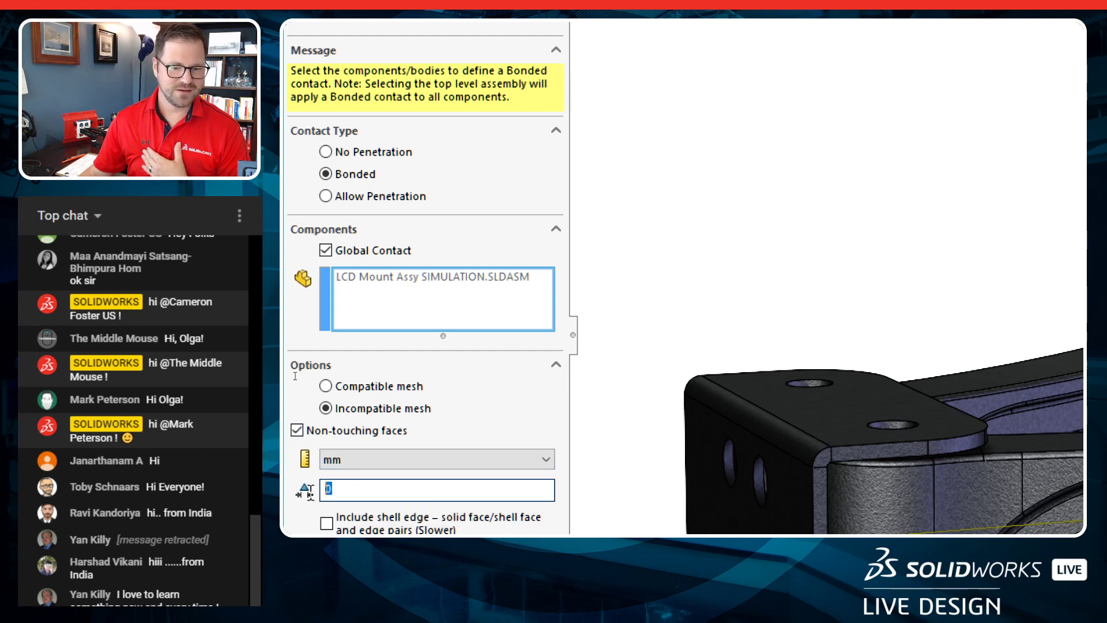
{"action": "type", "text": "21"}
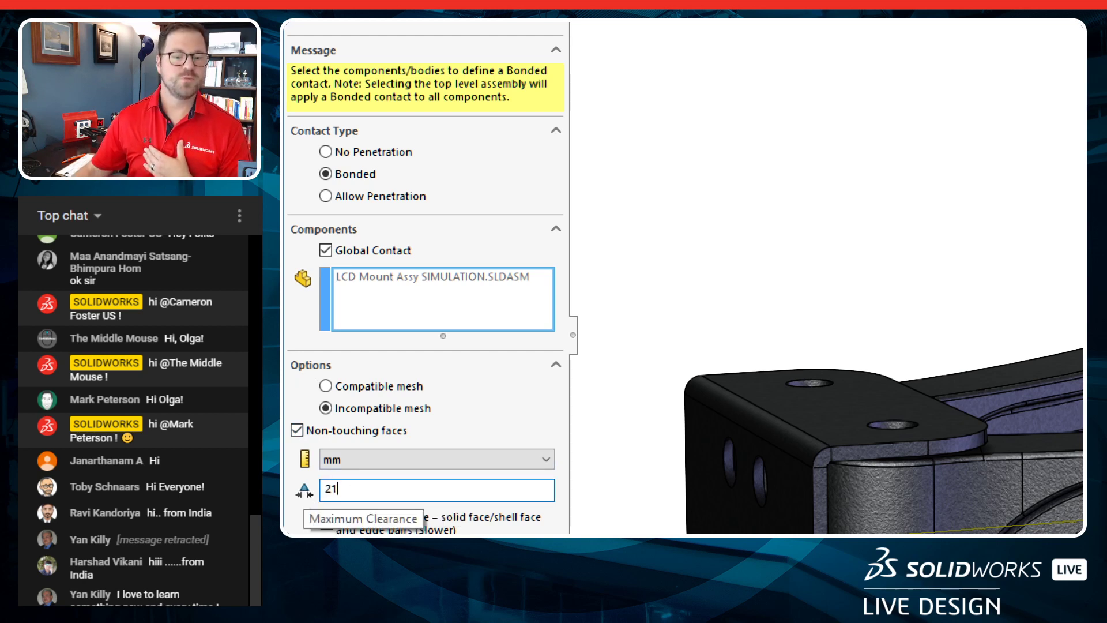
{"action": "key", "text": "ctrl+1"}
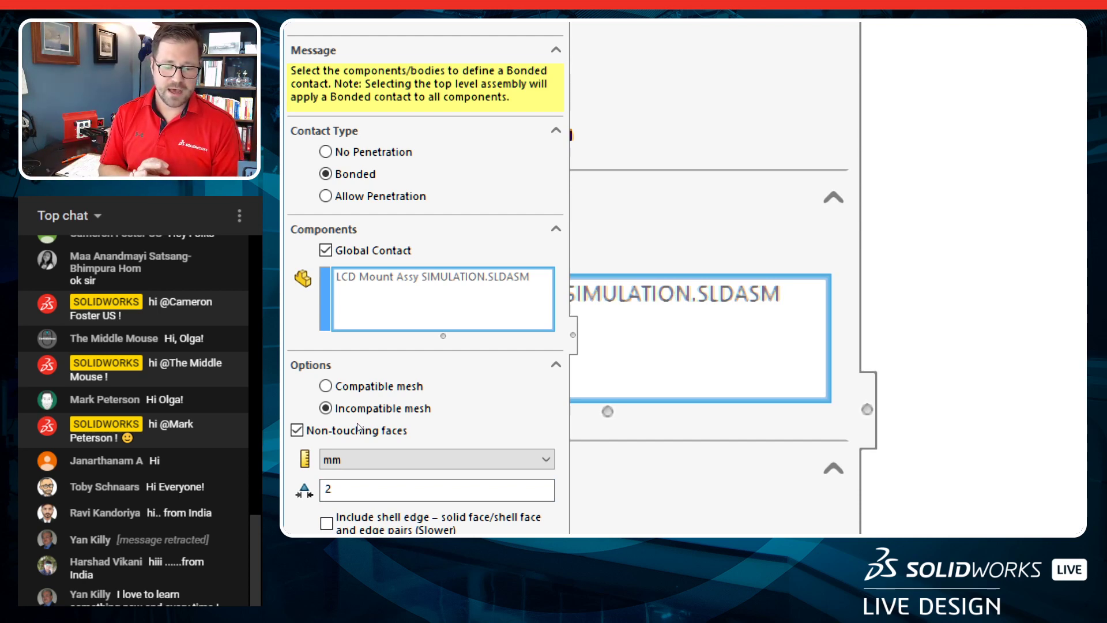
{"action": "left_click", "coordinate": [297, 90]}
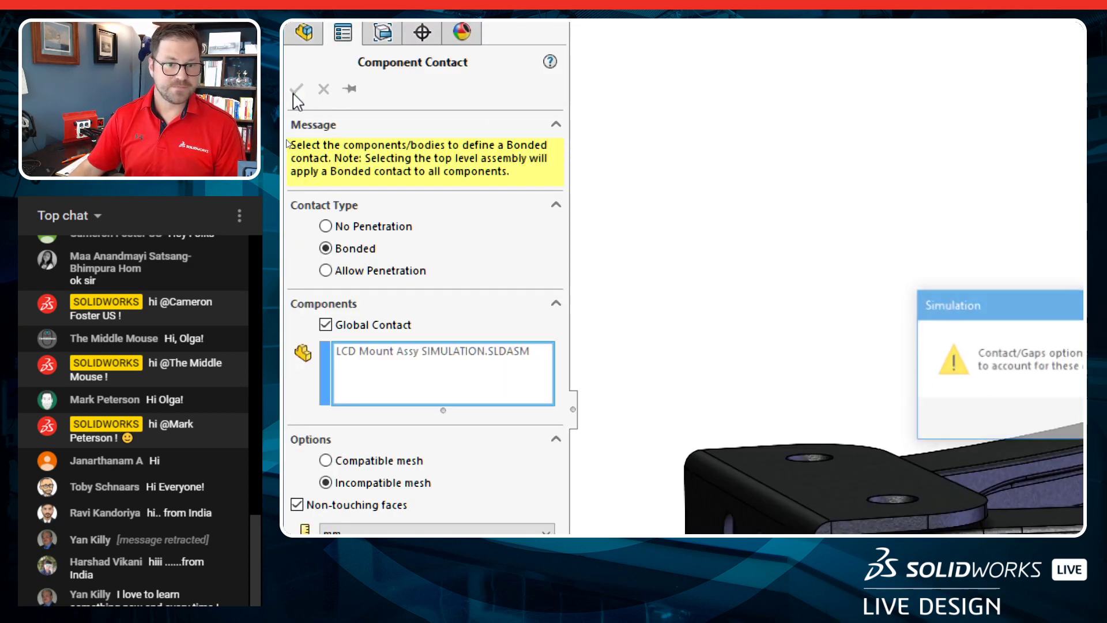
{"action": "left_click", "coordinate": [736, 308]}
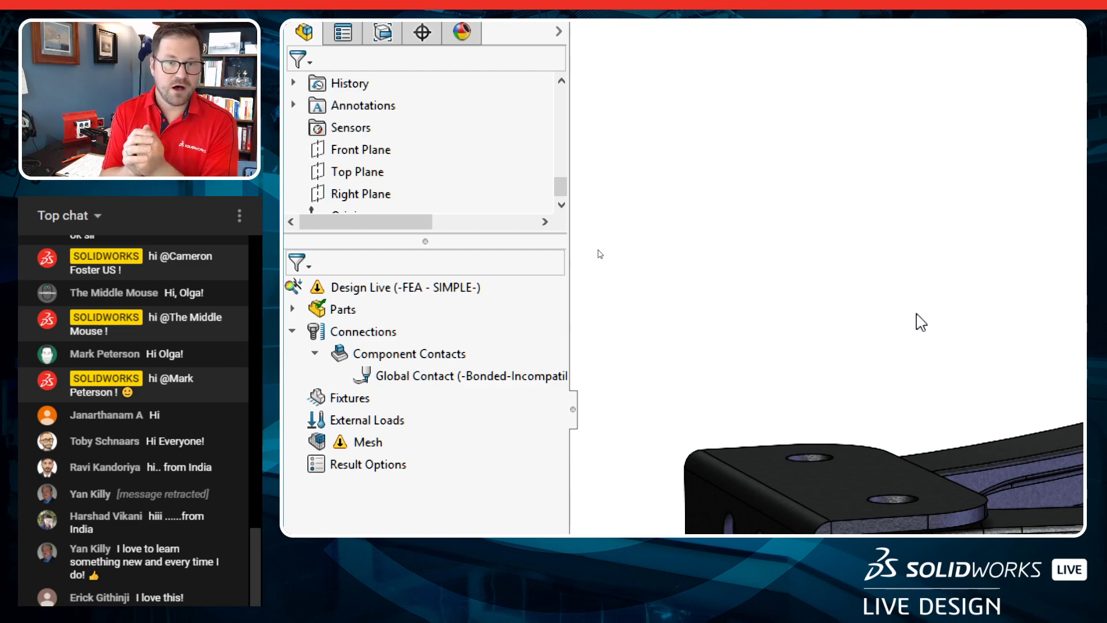
Examine the contact areas at the arm pivot washers and between the end bracket and the arm ends.
{"action": "middle_click_drag", "start_coordinate": [902, 337], "coordinate": [858, 287]}
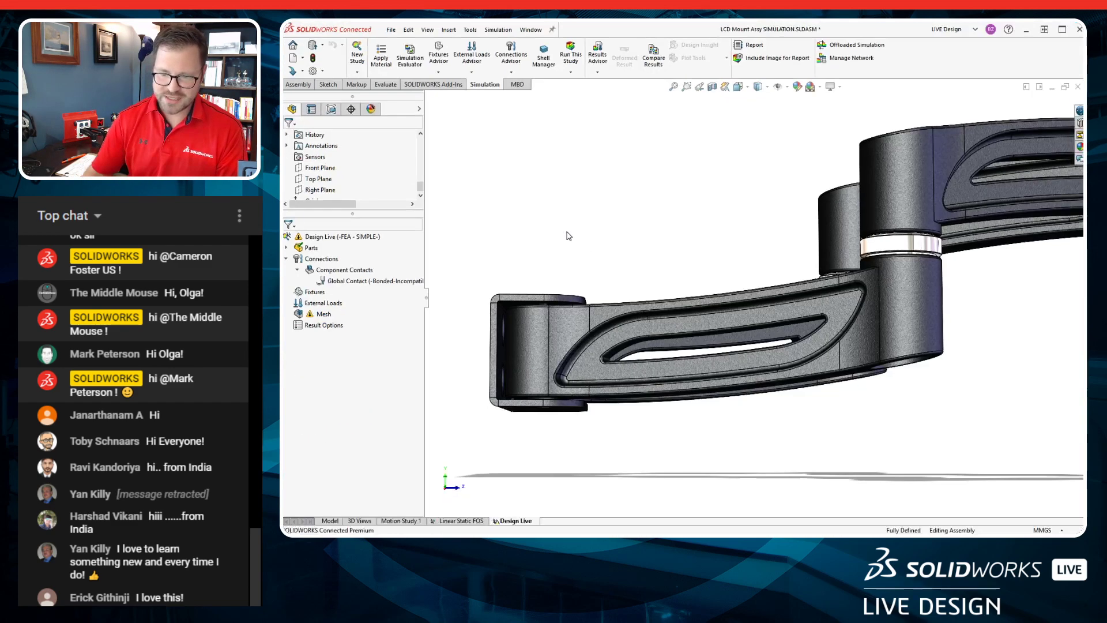
{"action": "middle_click_drag", "start_coordinate": [664, 239], "coordinate": [670, 246]}
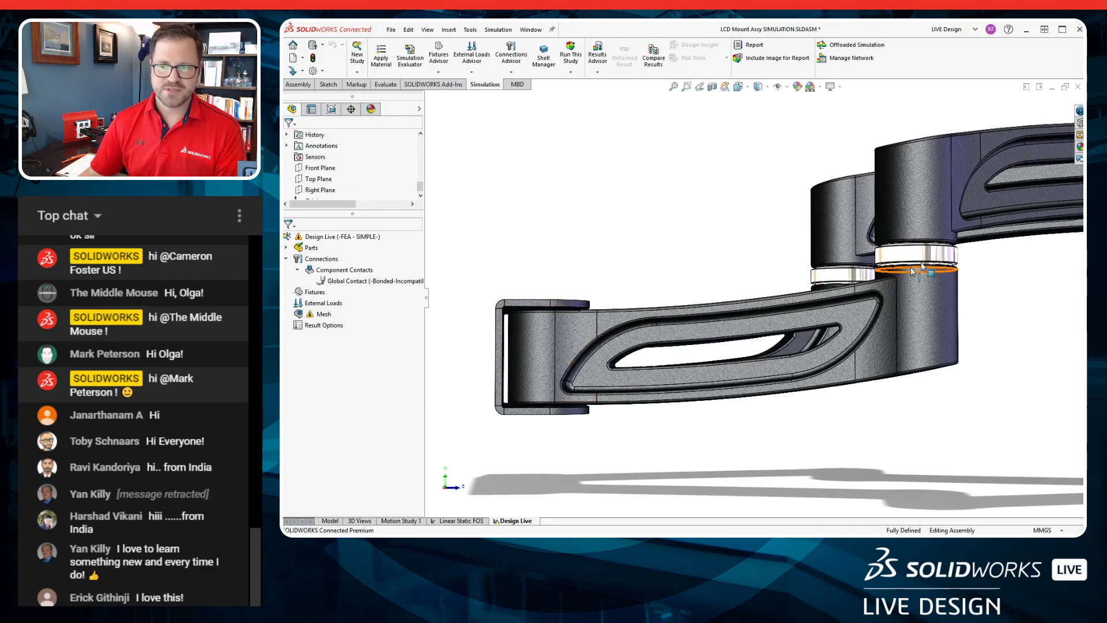
{"action": "scroll", "coordinate": [921, 266], "scroll_direction": "down", "scroll_amount": 5}
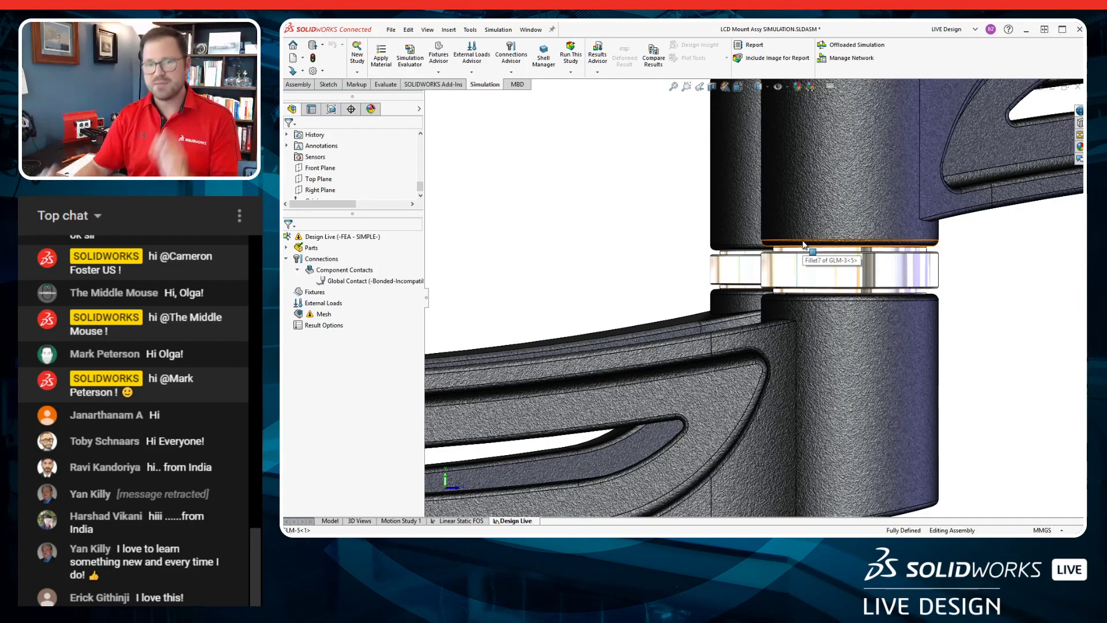
{"action": "scroll", "coordinate": [692, 314], "scroll_direction": "up", "scroll_amount": 6}
{"action": "scroll", "coordinate": [594, 343], "scroll_direction": "down", "scroll_amount": 6}
{"action": "middle_click_drag", "start_coordinate": [687, 348], "coordinate": [689, 310]}
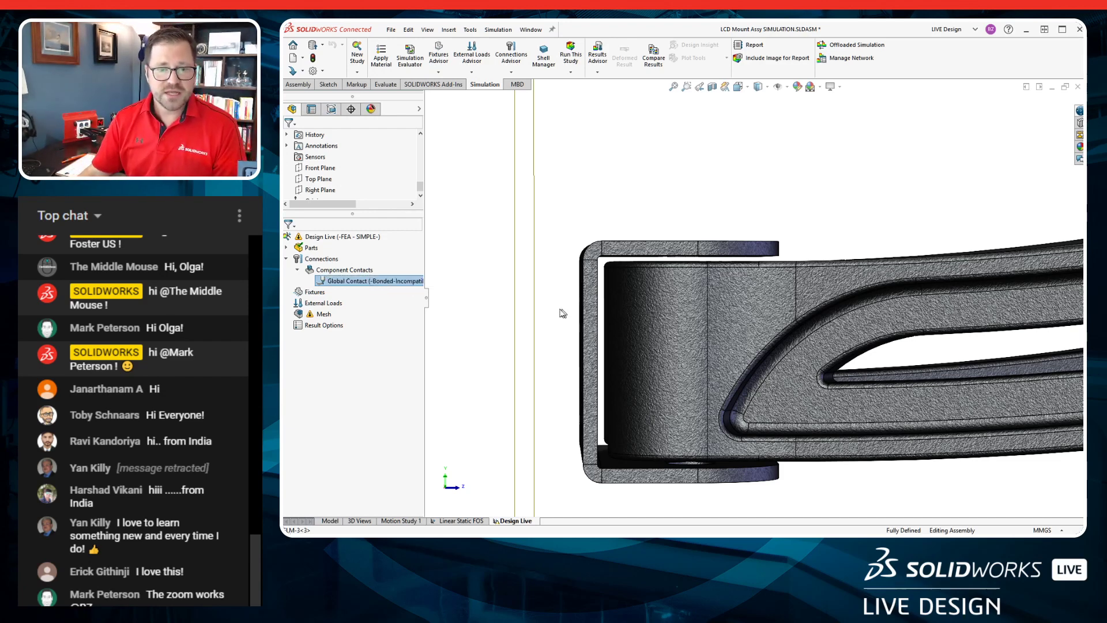
{"action": "left_click", "coordinate": [515, 308]}
{"action": "scroll", "coordinate": [512, 309], "scroll_direction": "up", "scroll_amount": 7}
{"action": "middle_click_drag", "start_coordinate": [632, 266], "coordinate": [539, 272]}
{"action": "key", "text": "f"}
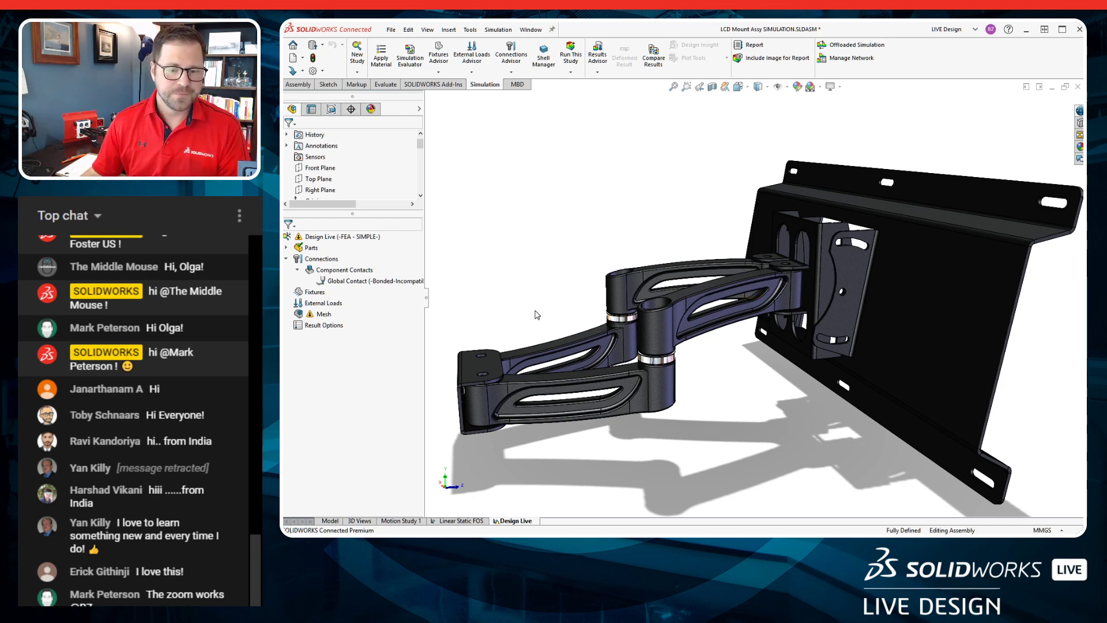
{"action": "scroll", "coordinate": [465, 388], "scroll_direction": "down", "scroll_amount": 5}
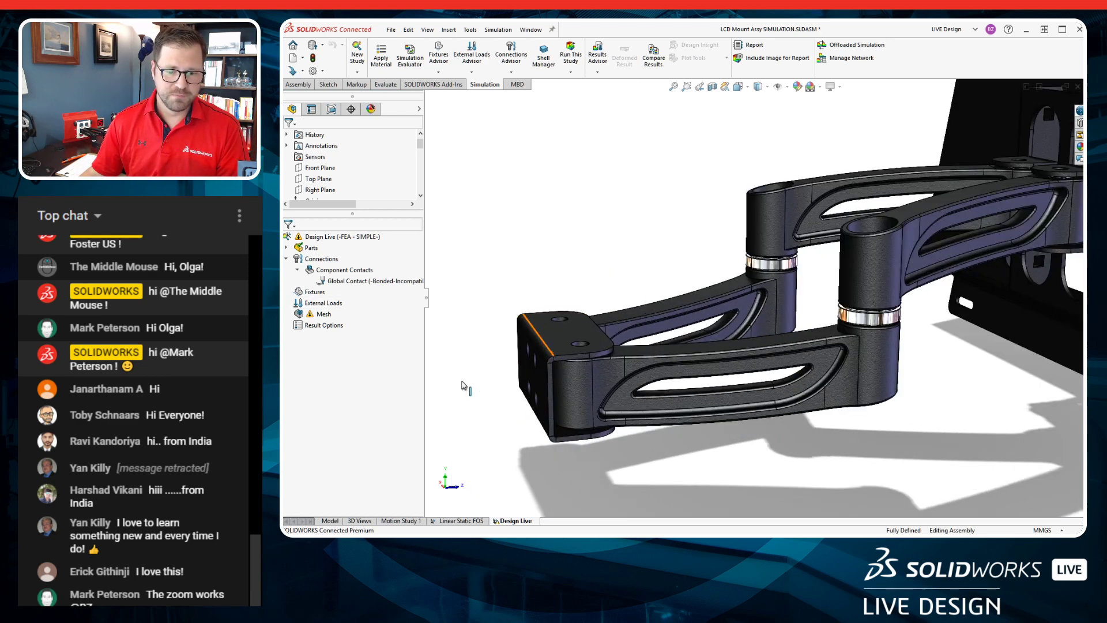
{"action": "scroll", "coordinate": [599, 364], "scroll_direction": "down", "scroll_amount": 5}
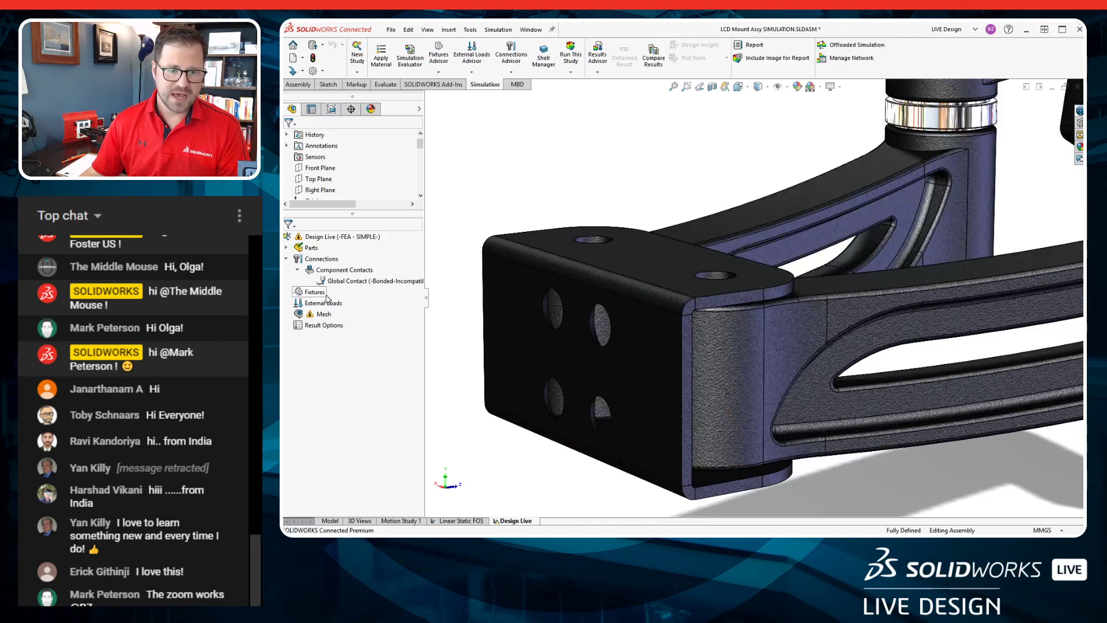
Apply a Fixed Geometry fixture to the inner faces of the four bolt holes in the end bracket's back face.
{"action": "right_click", "coordinate": [323, 304]}
{"action": "left_click", "coordinate": [315, 292]}
{"action": "right_click", "coordinate": [314, 292]}
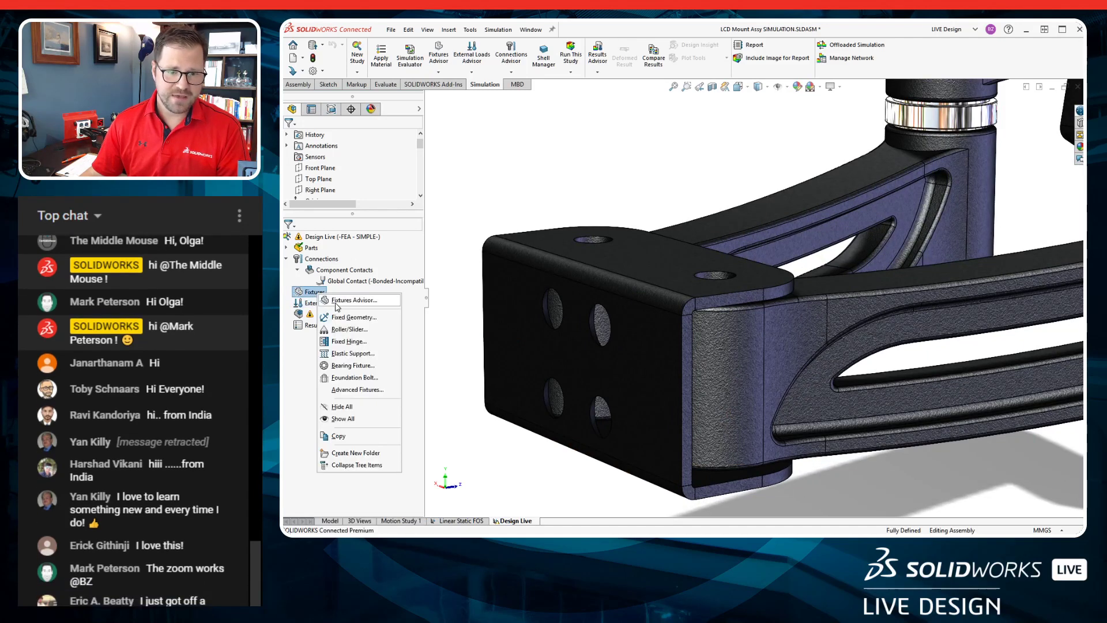
{"action": "left_click", "coordinate": [351, 318]}
{"action": "scroll", "coordinate": [536, 314], "scroll_direction": "down", "scroll_amount": 3}
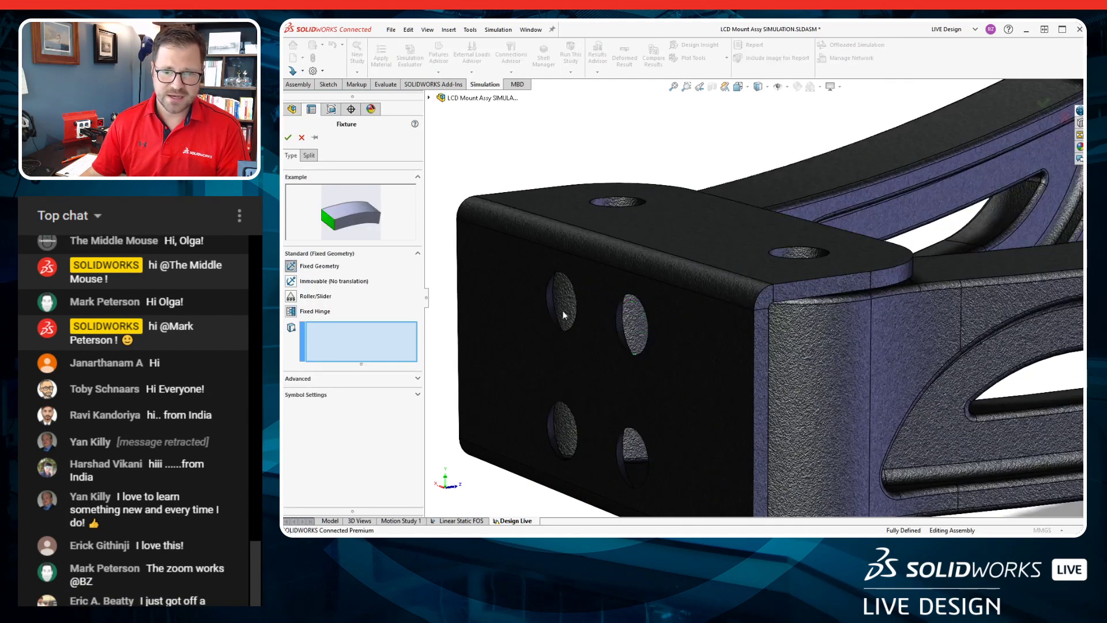
{"action": "left_click", "coordinate": [552, 312]}
{"action": "middle_click_drag", "start_coordinate": [626, 323], "coordinate": [625, 334]}
{"action": "left_click", "coordinate": [626, 333]}
{"action": "left_click", "coordinate": [632, 443]}
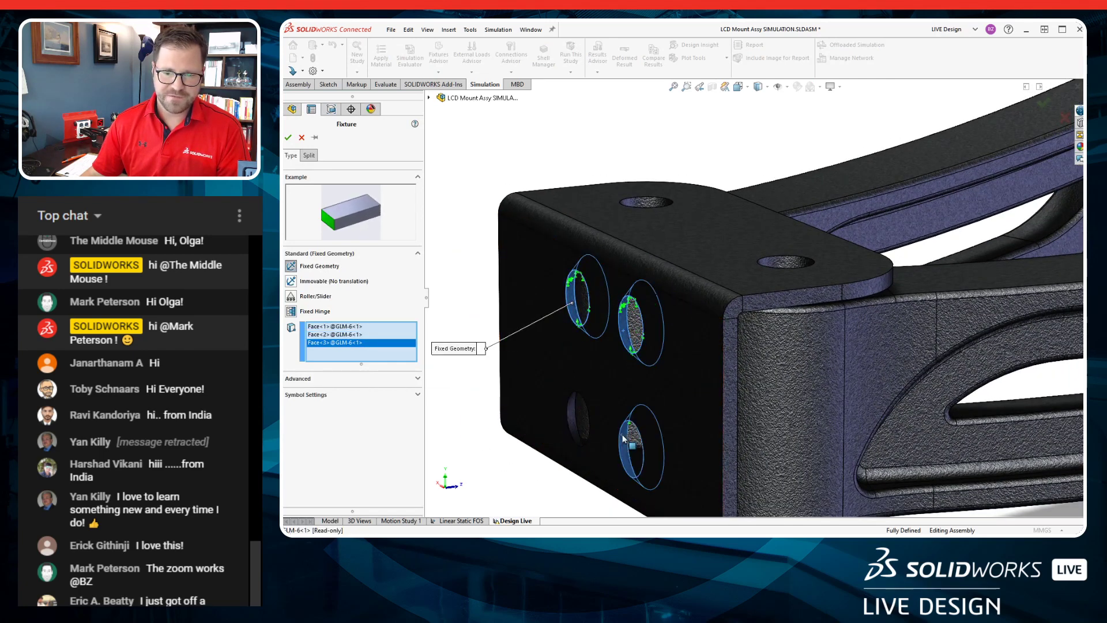
{"action": "left_click", "coordinate": [573, 419]}
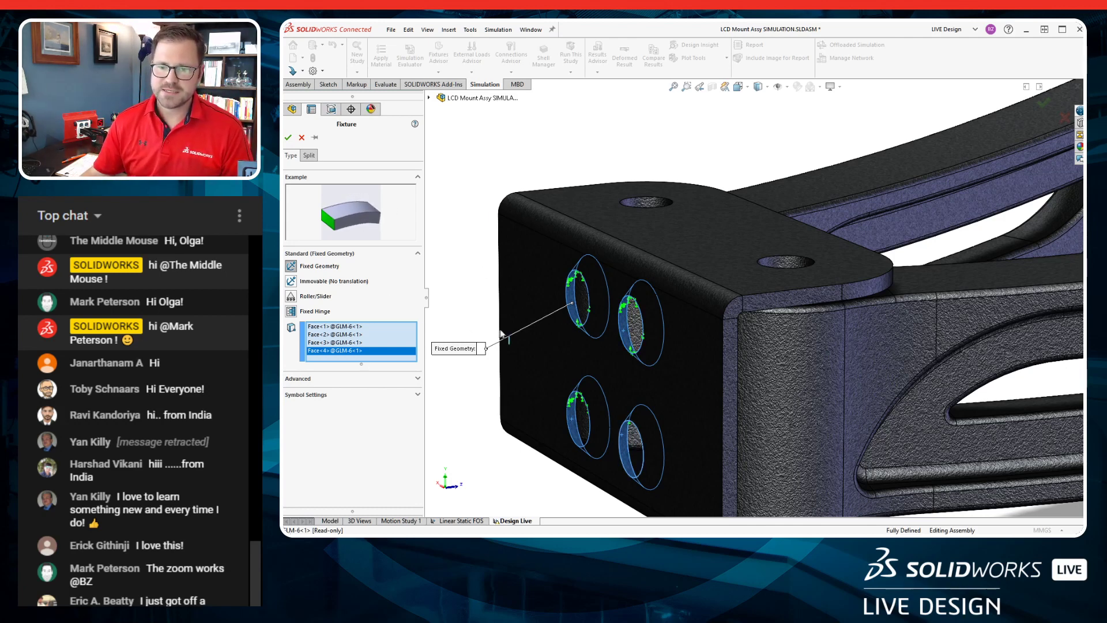
{"action": "left_click", "coordinate": [288, 137]}
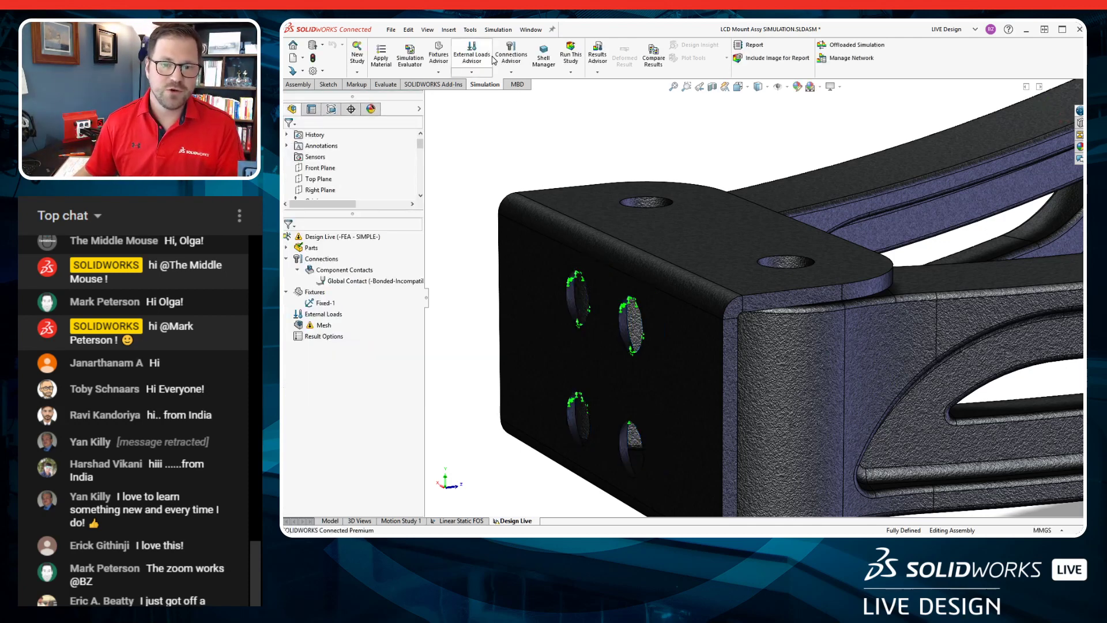
Examine the fixed bolt holes on the end bracket, the arms and the front of the touchscreen mounting plate.
{"action": "scroll", "coordinate": [667, 208], "scroll_direction": "up", "scroll_amount": 2}
{"action": "middle_click_drag", "start_coordinate": [805, 245], "coordinate": [744, 254], "text": "ctrl"}
{"action": "middle_click_drag", "start_coordinate": [835, 262], "coordinate": [792, 269]}
{"action": "scroll", "coordinate": [519, 293], "scroll_direction": "up", "scroll_amount": 5}
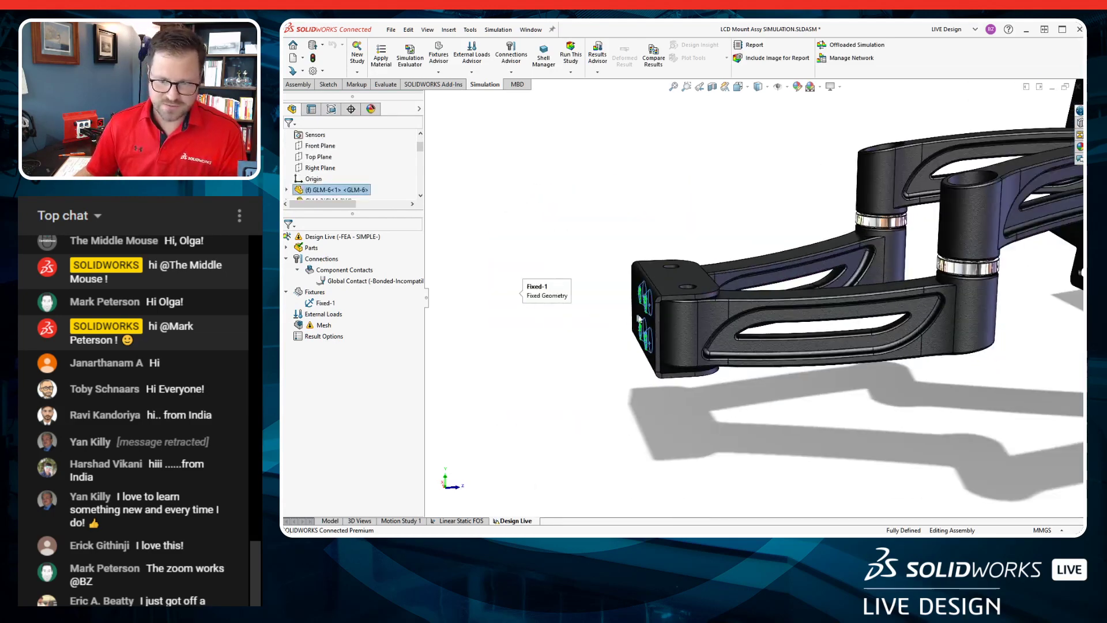
{"action": "scroll", "coordinate": [649, 309], "scroll_direction": "down", "scroll_amount": 2}
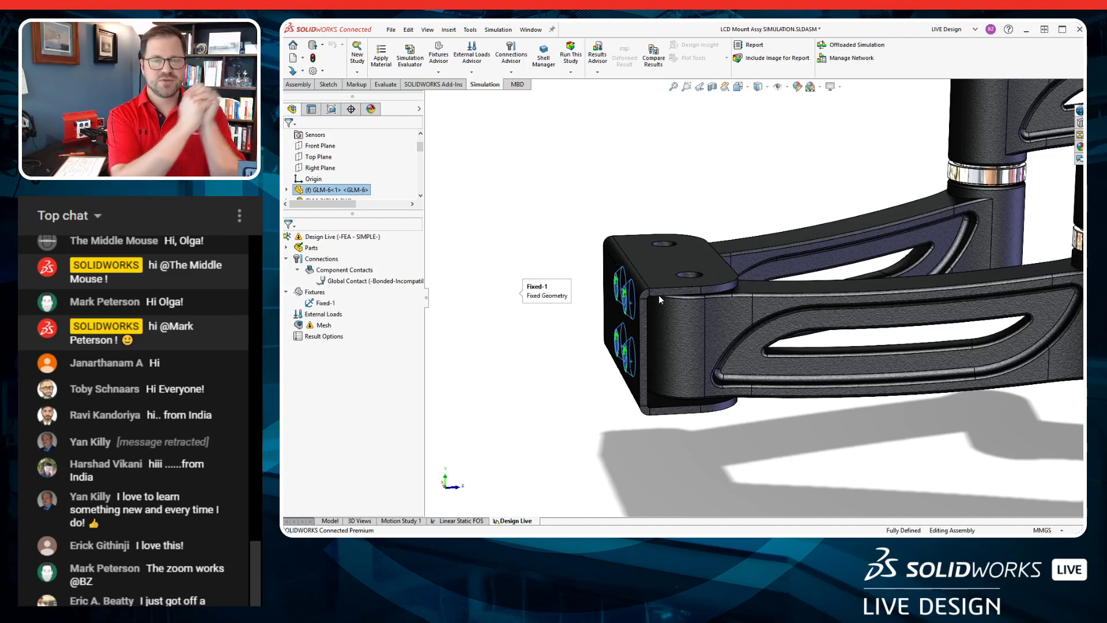
{"action": "scroll", "coordinate": [859, 257], "scroll_direction": "up", "scroll_amount": 3}
{"action": "middle_click", "coordinate": [880, 238]}
{"action": "middle_click_drag", "start_coordinate": [880, 239], "coordinate": [771, 240]}
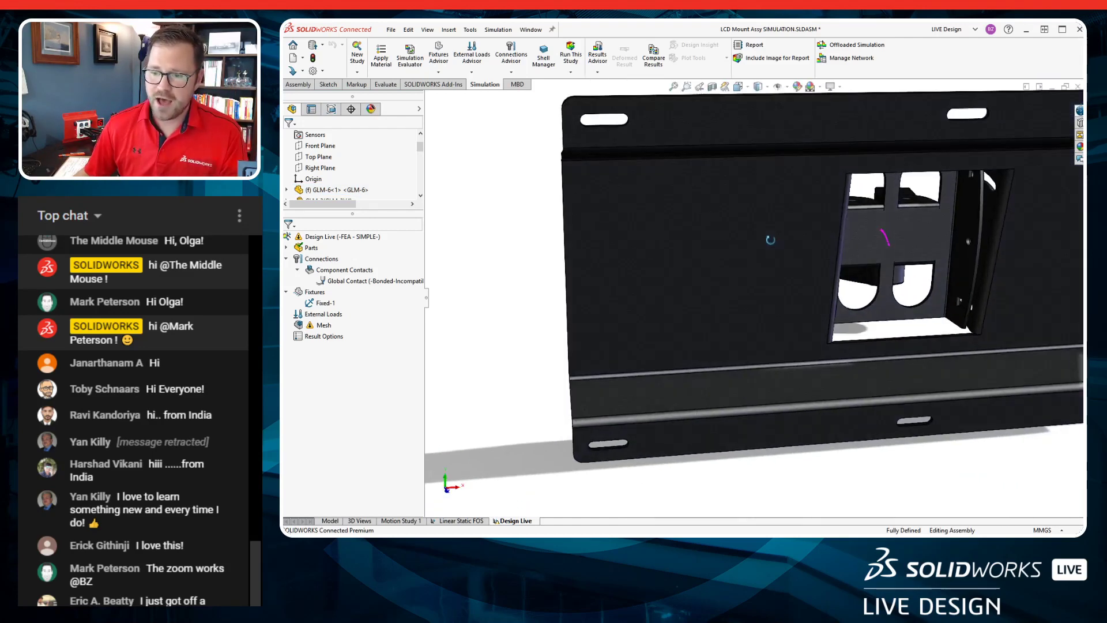
{"action": "scroll", "coordinate": [770, 241], "scroll_direction": "up", "scroll_amount": 6}
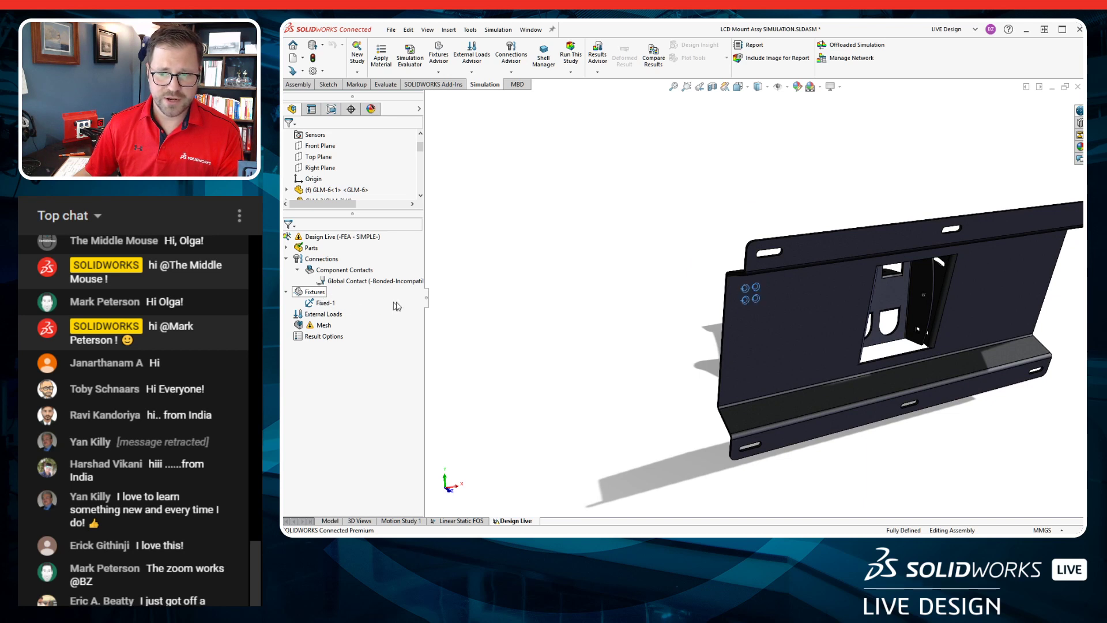
{"action": "right_click", "coordinate": [321, 316]}
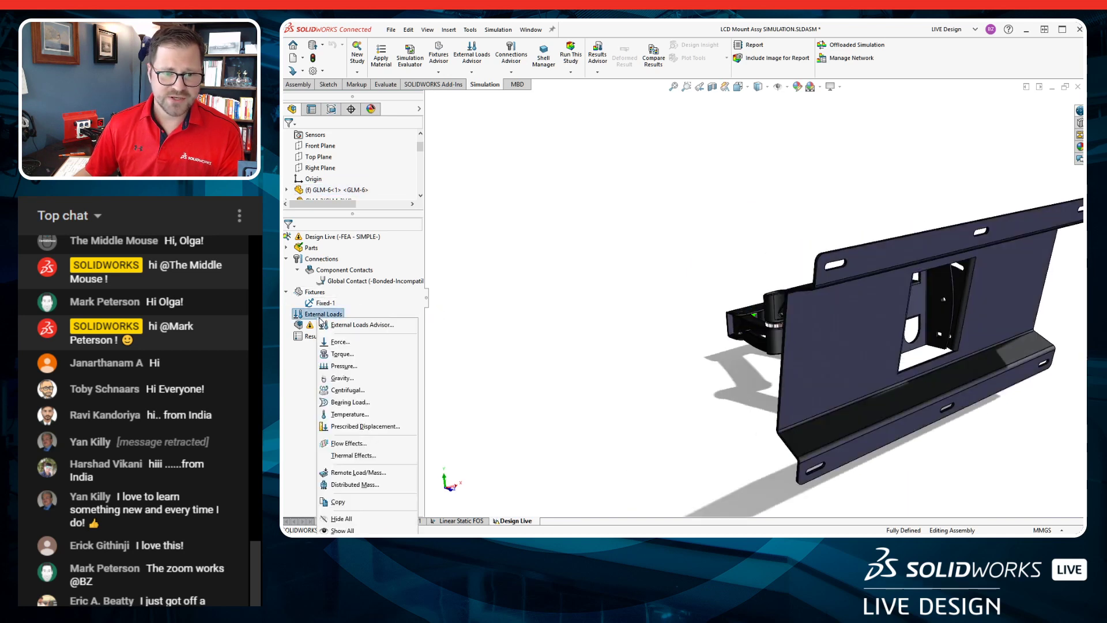
{"action": "left_click", "coordinate": [346, 343]}
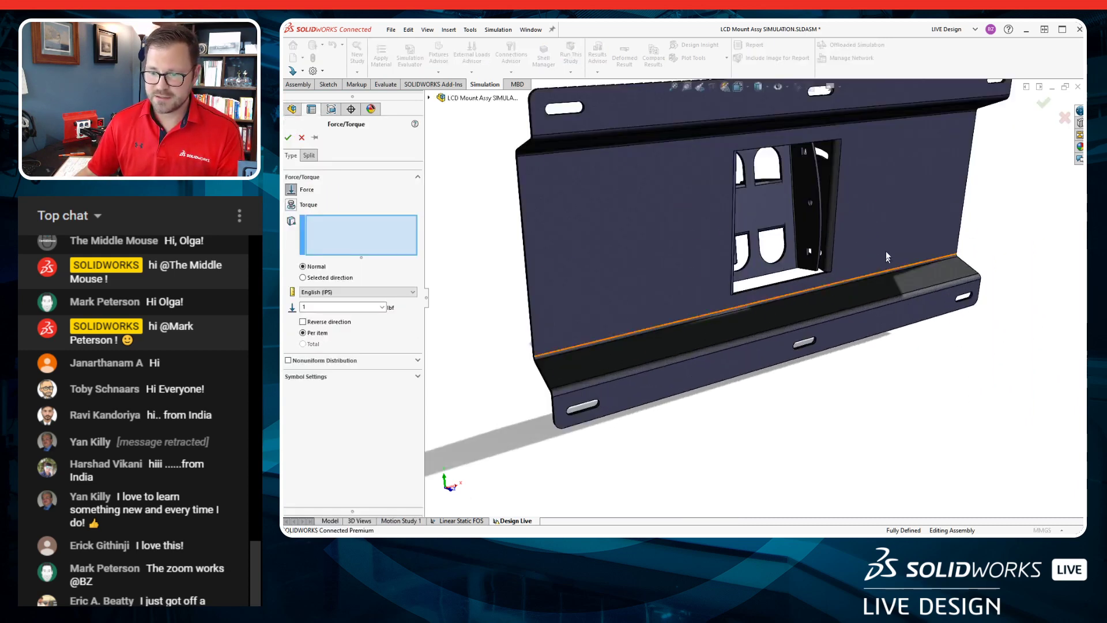
{"action": "left_click", "coordinate": [887, 257]}
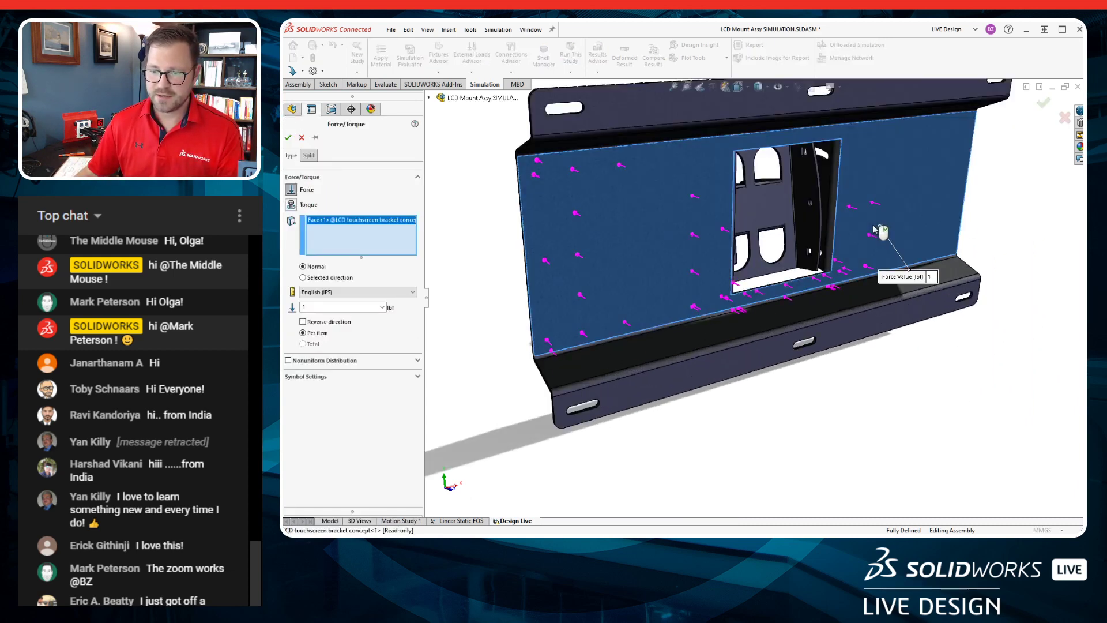
{"action": "left_click", "coordinate": [315, 279]}
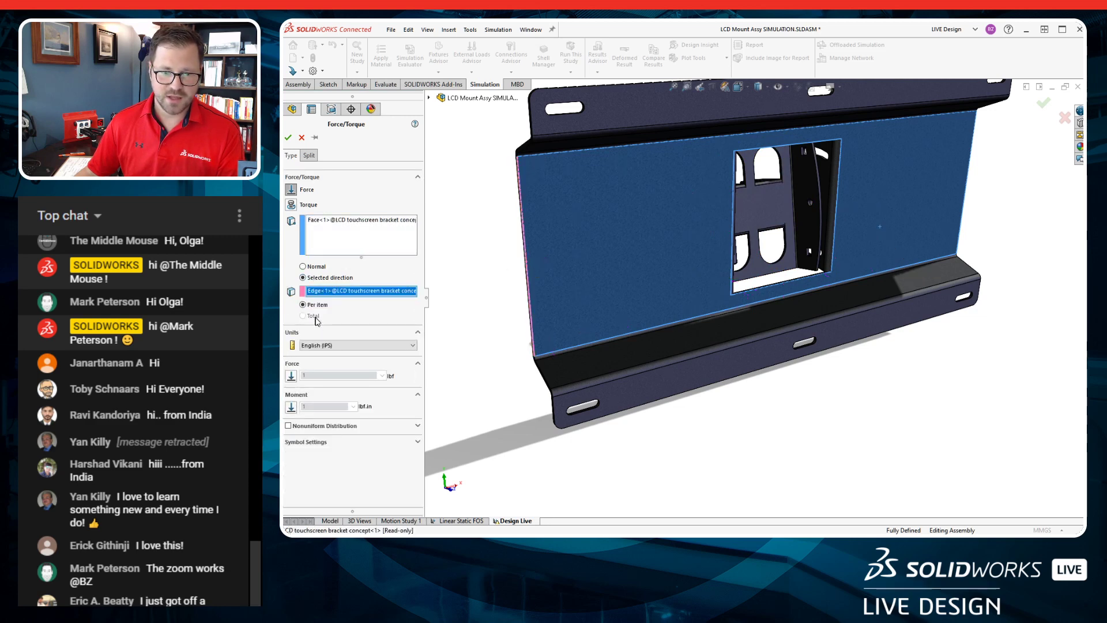
{"action": "left_click", "coordinate": [291, 376]}
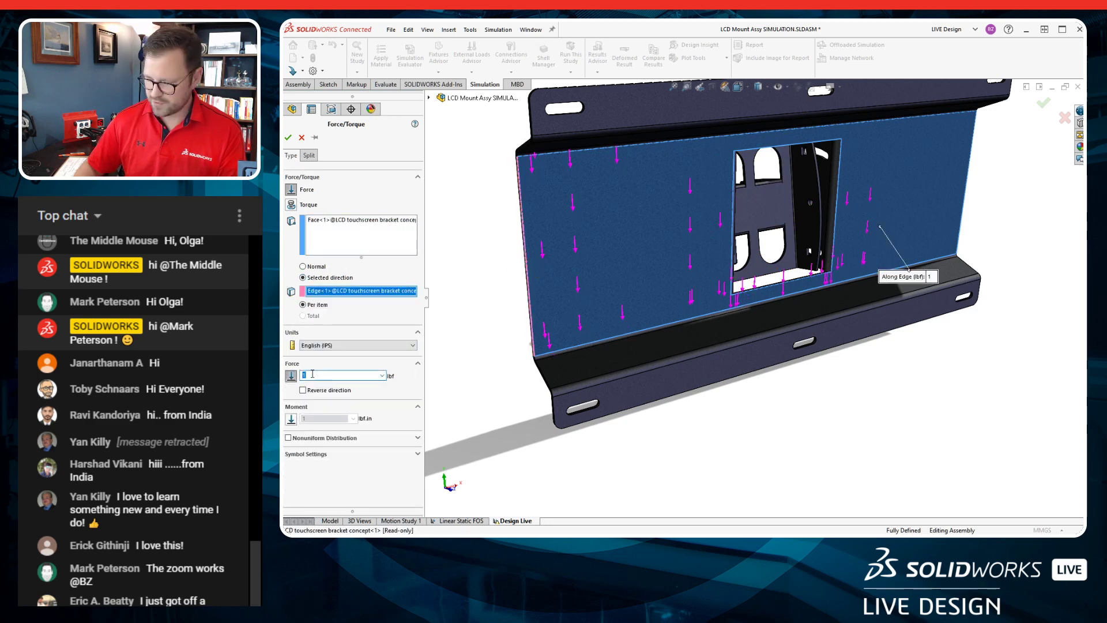
{"action": "type", "text": "70"}
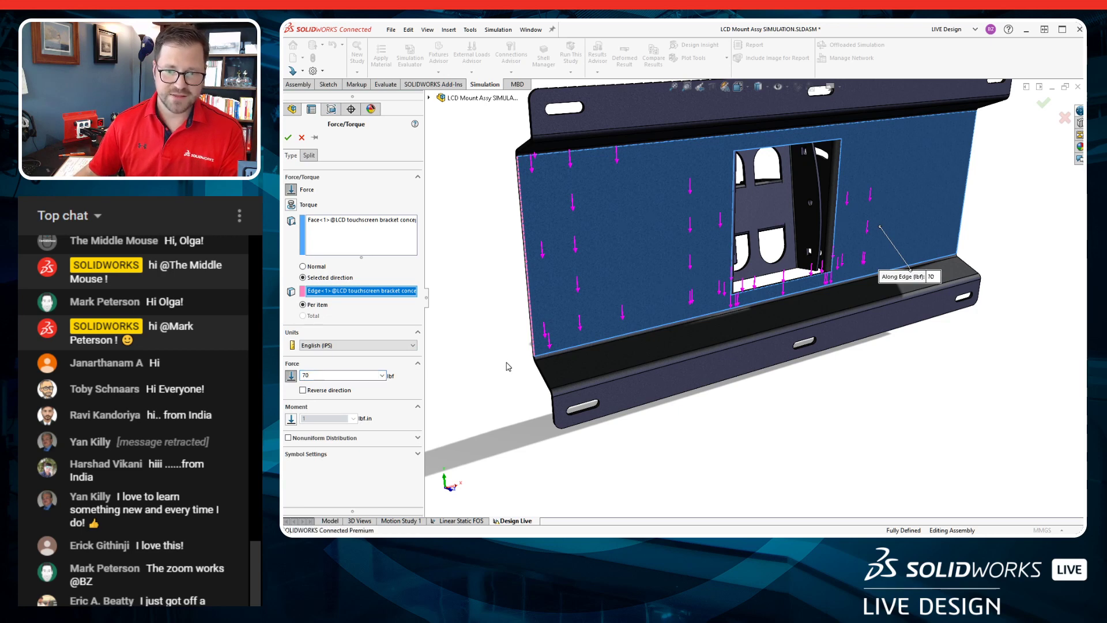
{"action": "middle_click_drag", "start_coordinate": [470, 362], "coordinate": [640, 326]}
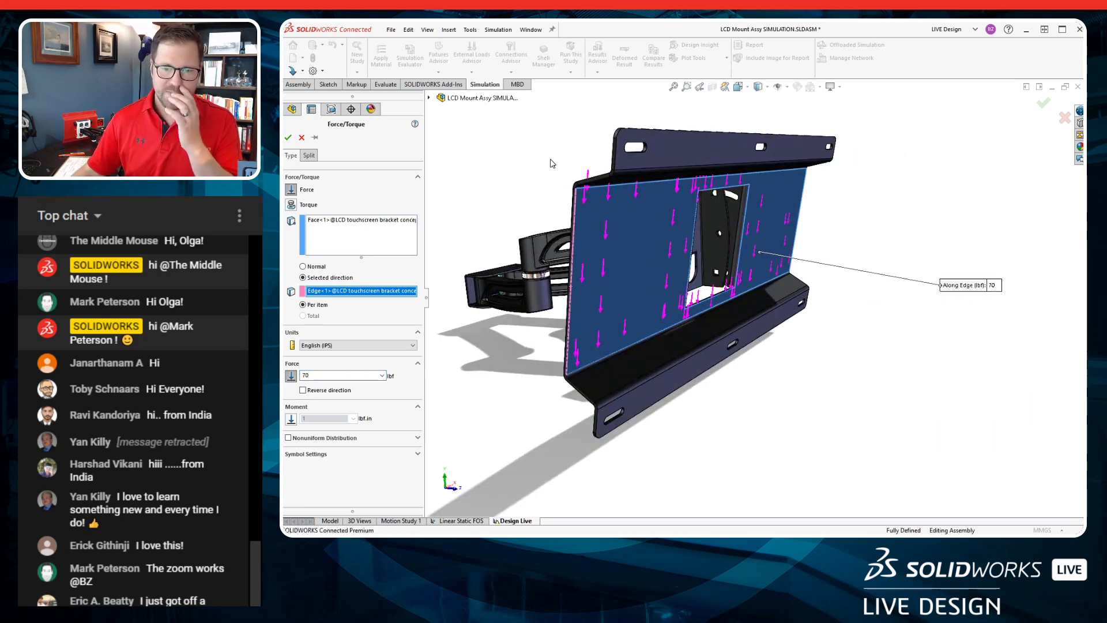
{"action": "left_click", "coordinate": [618, 256]}
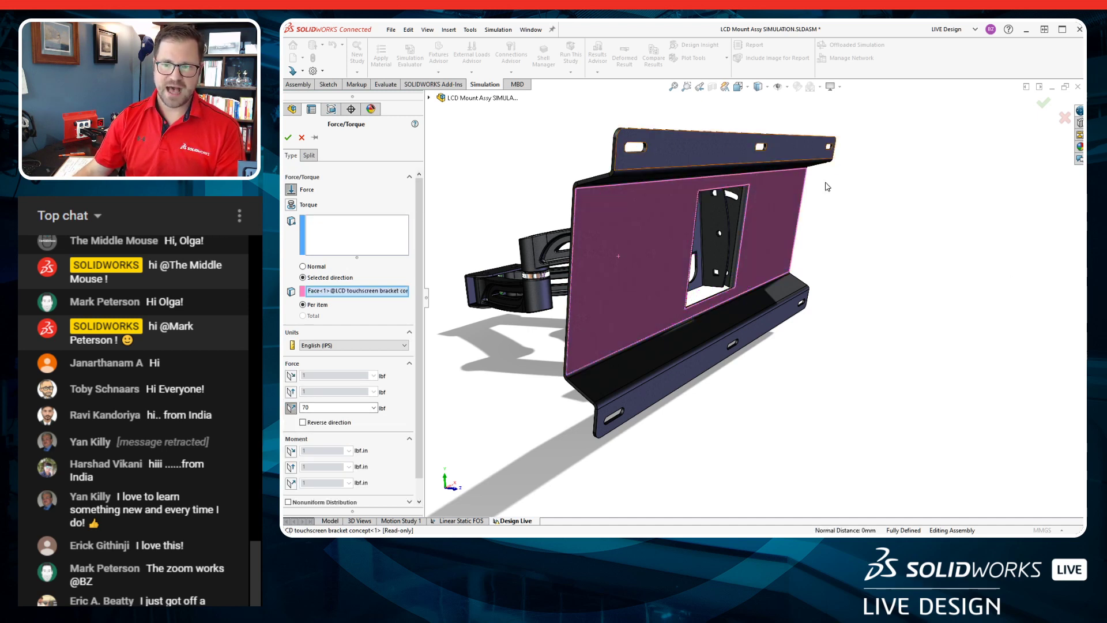
{"action": "left_click", "coordinate": [301, 139]}
Create a reference point at the center of the touchscreen bracket's large front face.
{"action": "middle_click_drag", "start_coordinate": [465, 188], "coordinate": [478, 187]}
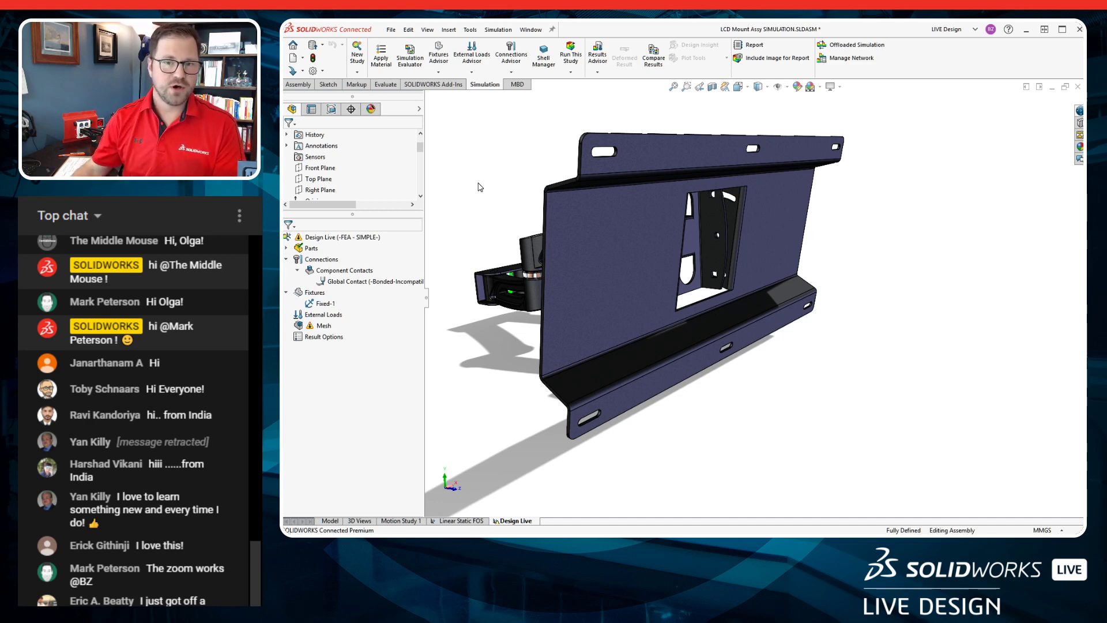
{"action": "middle_click_drag", "start_coordinate": [712, 207], "coordinate": [806, 321]}
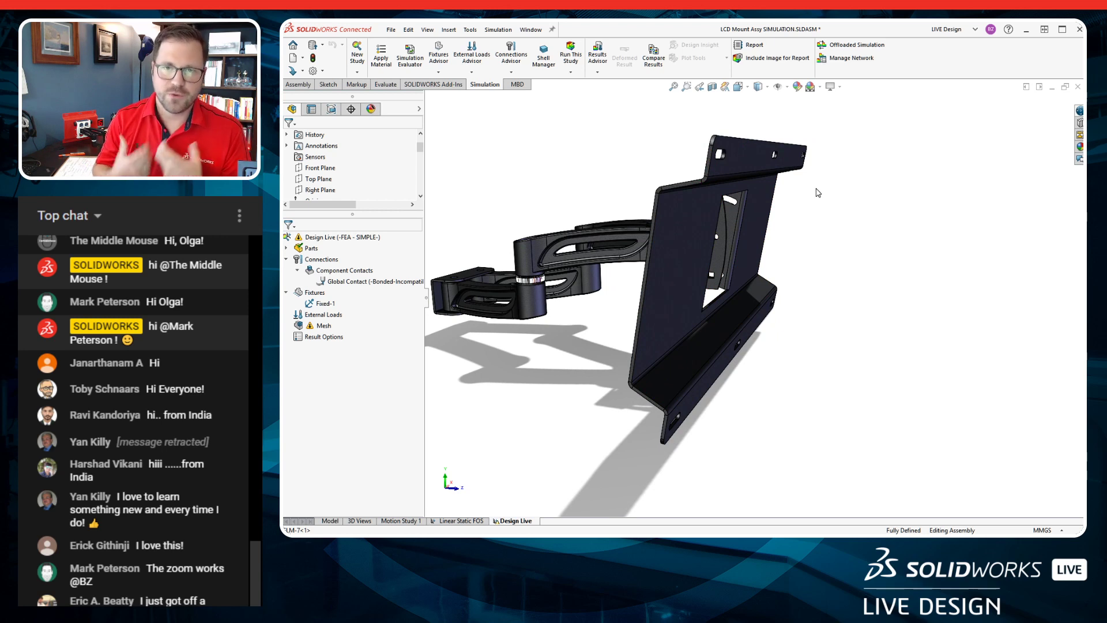
{"action": "left_click", "coordinate": [450, 30]}
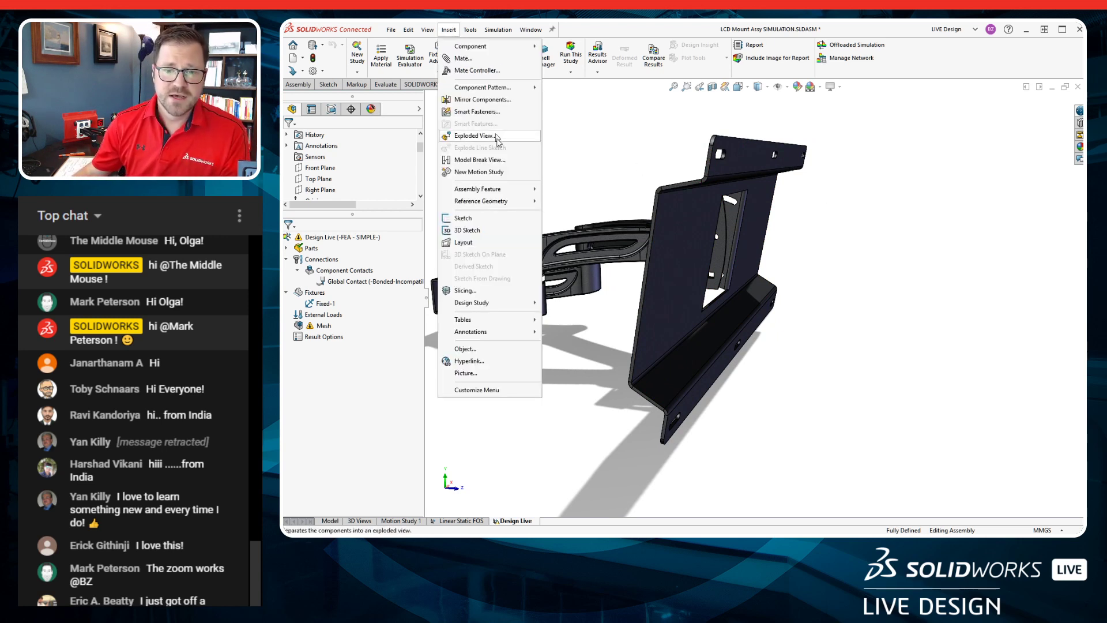
{"action": "mouse_move", "coordinate": [507, 202]}
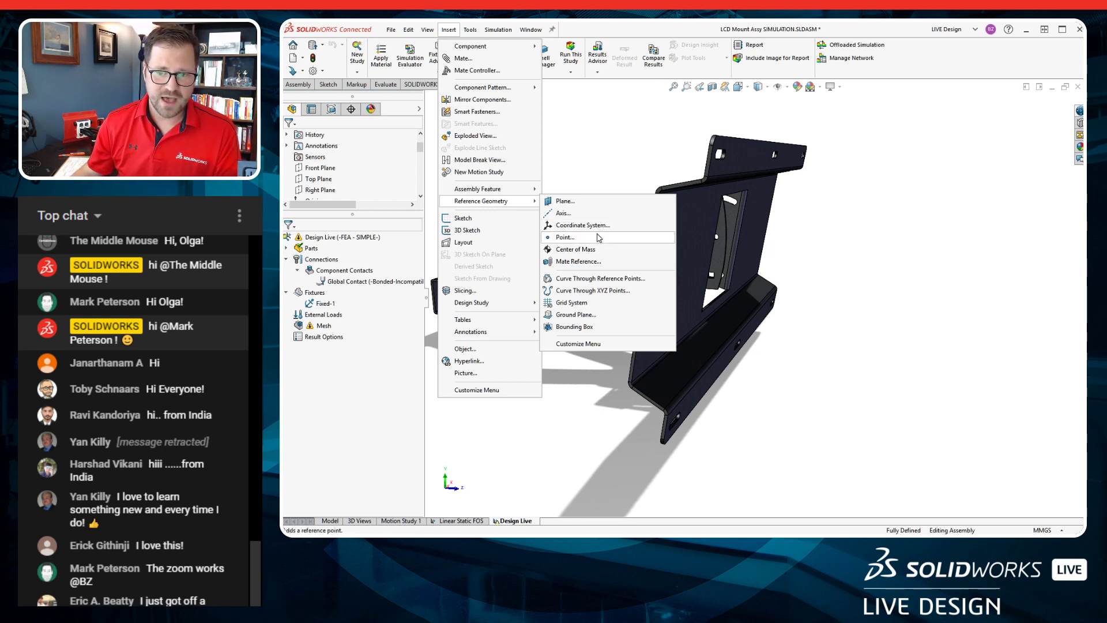
{"action": "left_click", "coordinate": [597, 237]}
{"action": "left_click", "coordinate": [707, 244]}
{"action": "middle_click_drag", "start_coordinate": [707, 244], "coordinate": [801, 255]}
{"action": "scroll", "coordinate": [801, 255], "scroll_direction": "down", "scroll_amount": 2}
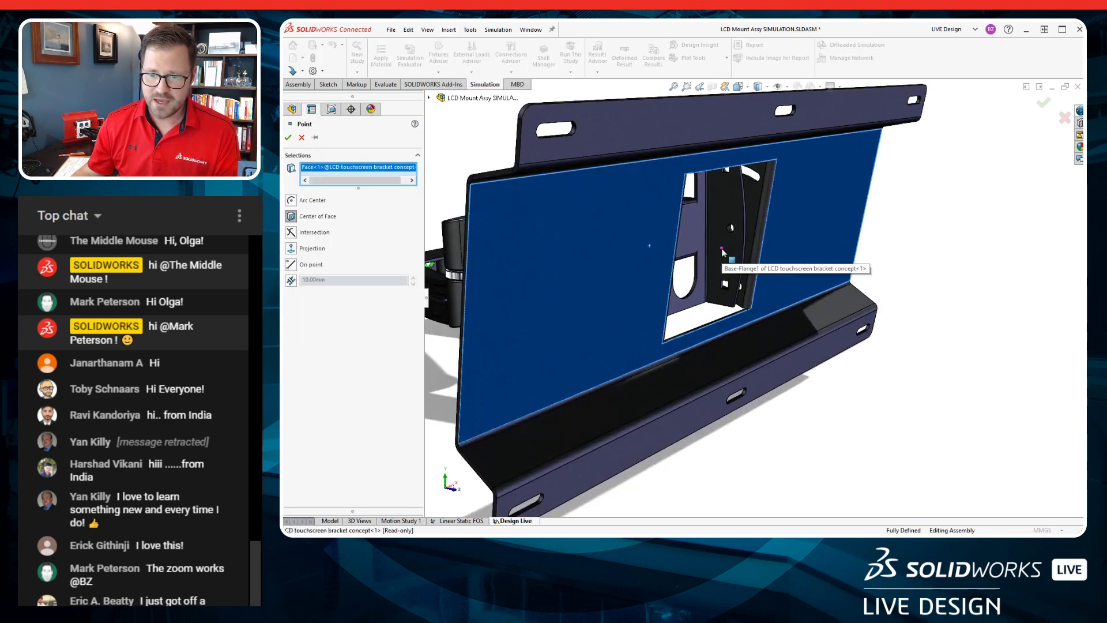
{"action": "left_click", "coordinate": [289, 138]}
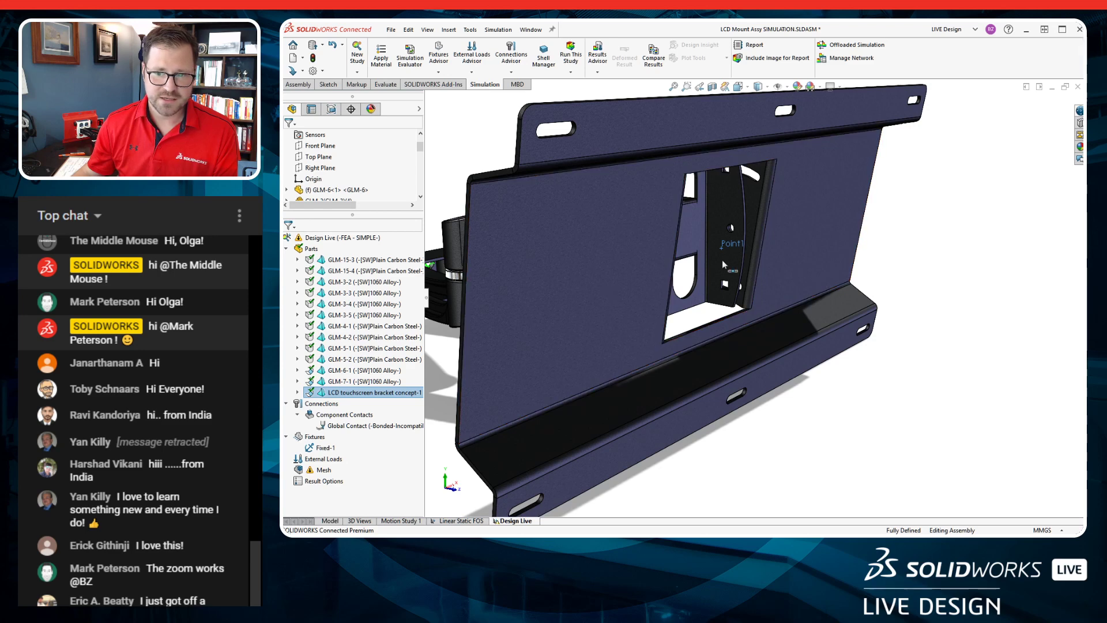
Create a coordinate system with its origin at the reference point in the center of the touchscreen bracket.
{"action": "left_click", "coordinate": [448, 30]}
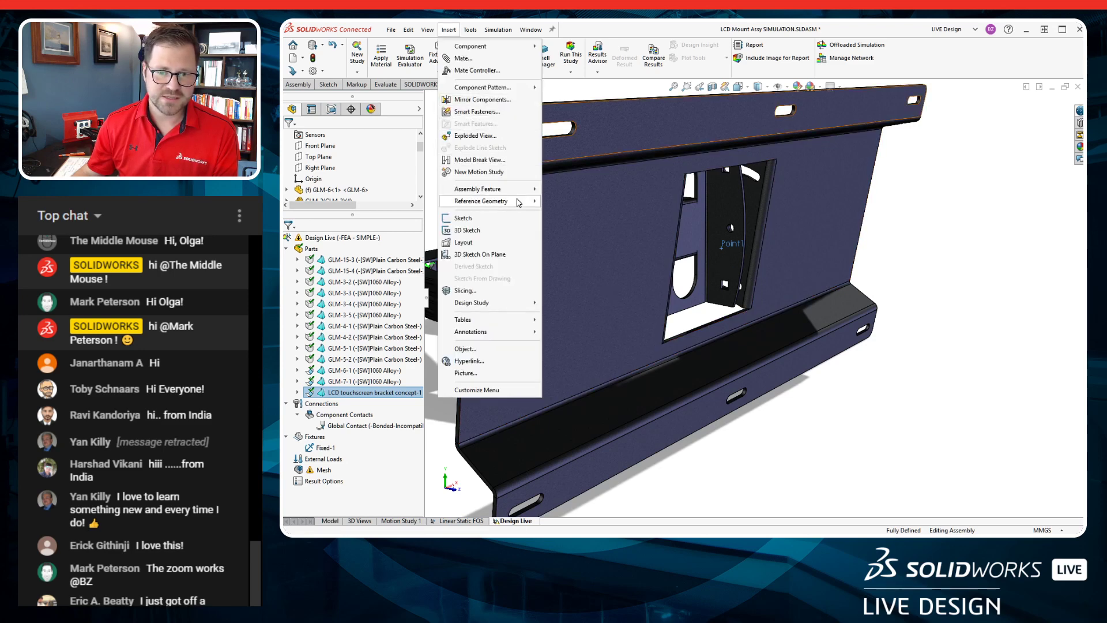
{"action": "left_click", "coordinate": [583, 224]}
{"action": "left_click", "coordinate": [724, 244]}
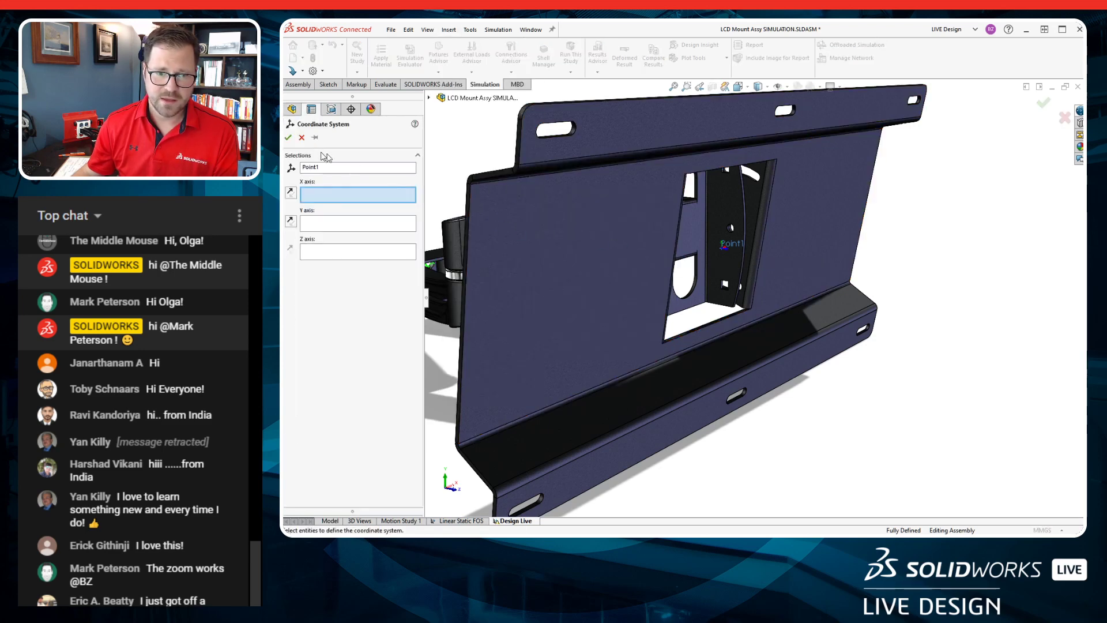
{"action": "scroll", "coordinate": [727, 254], "scroll_direction": "down", "scroll_amount": 10}
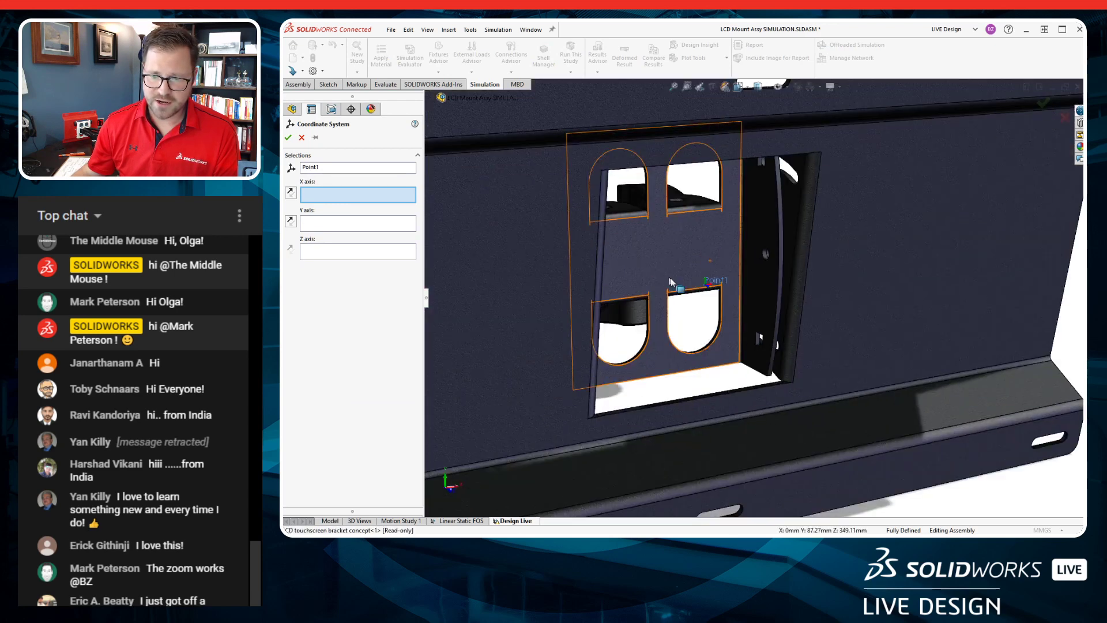
{"action": "middle_click_drag", "start_coordinate": [708, 301], "coordinate": [716, 299]}
{"action": "left_click", "coordinate": [289, 139]}
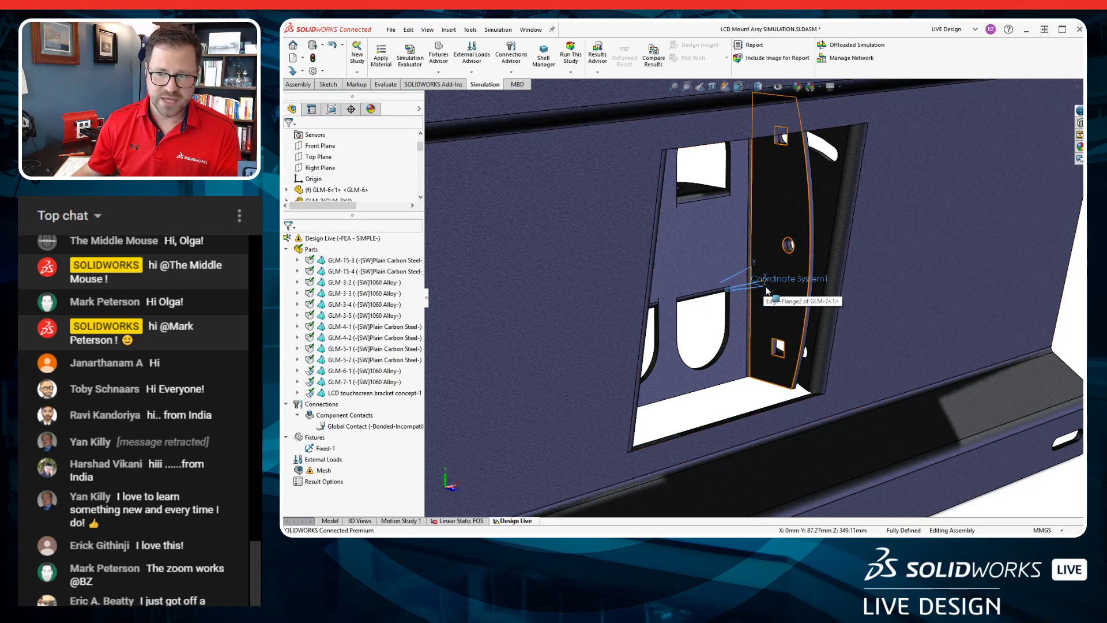
Start a Remote Load/Mass and select all tangent inner faces of the near-end slot in the touchscreen bracket's upper flange.
{"action": "scroll", "coordinate": [763, 283], "scroll_direction": "up", "scroll_amount": 7}
{"action": "middle_click_drag", "start_coordinate": [763, 284], "coordinate": [796, 292]}
{"action": "scroll", "coordinate": [797, 292], "scroll_direction": "down", "scroll_amount": 3}
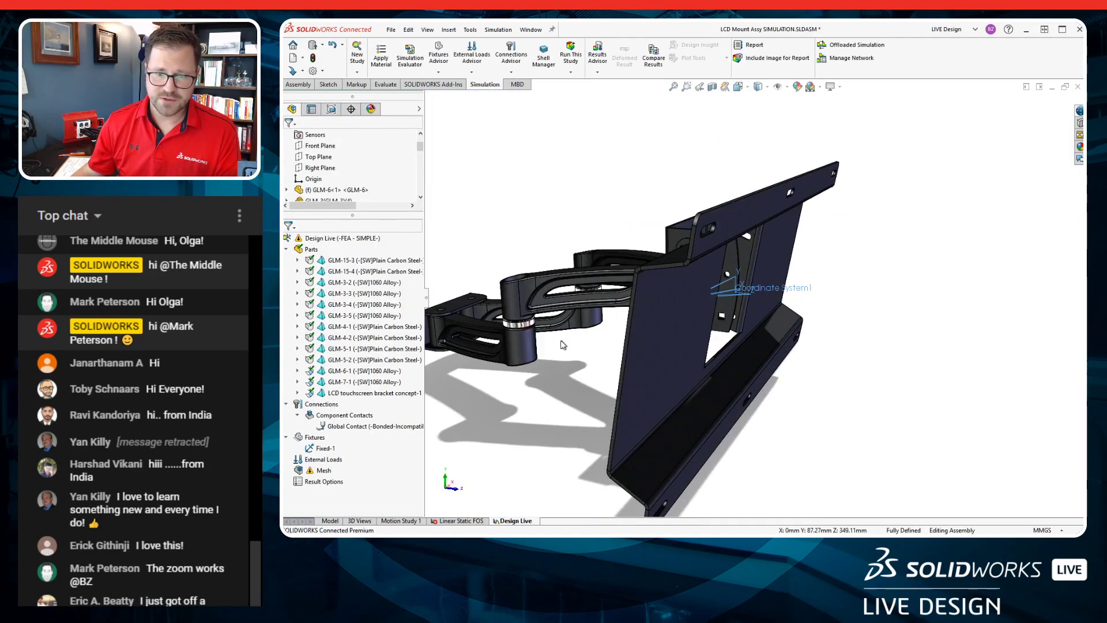
{"action": "right_click", "coordinate": [317, 438]}
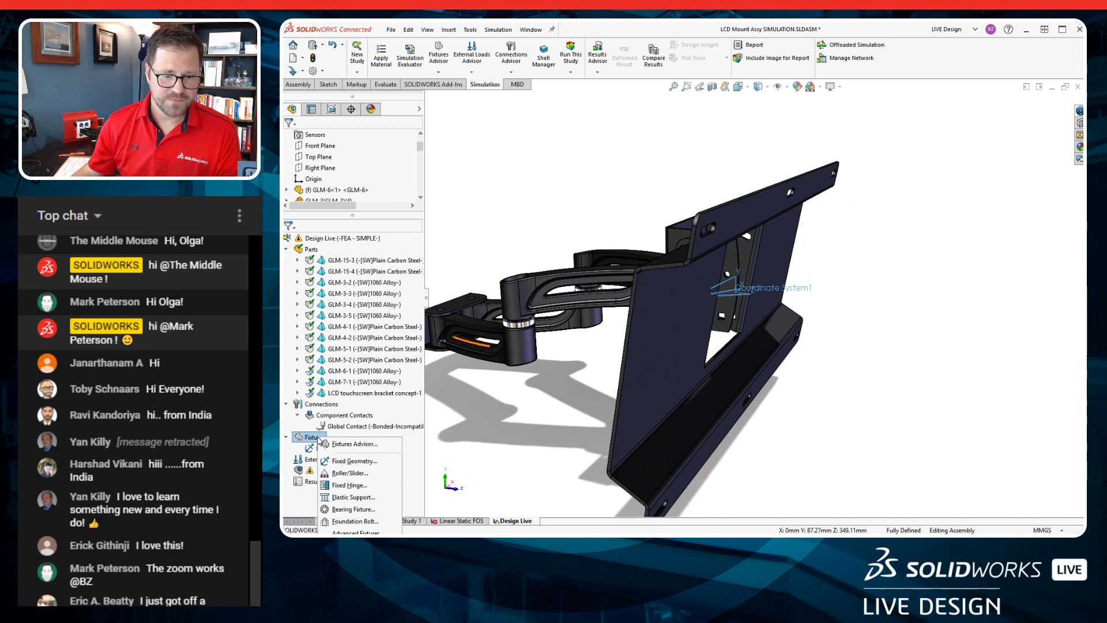
{"action": "right_click", "coordinate": [313, 459]}
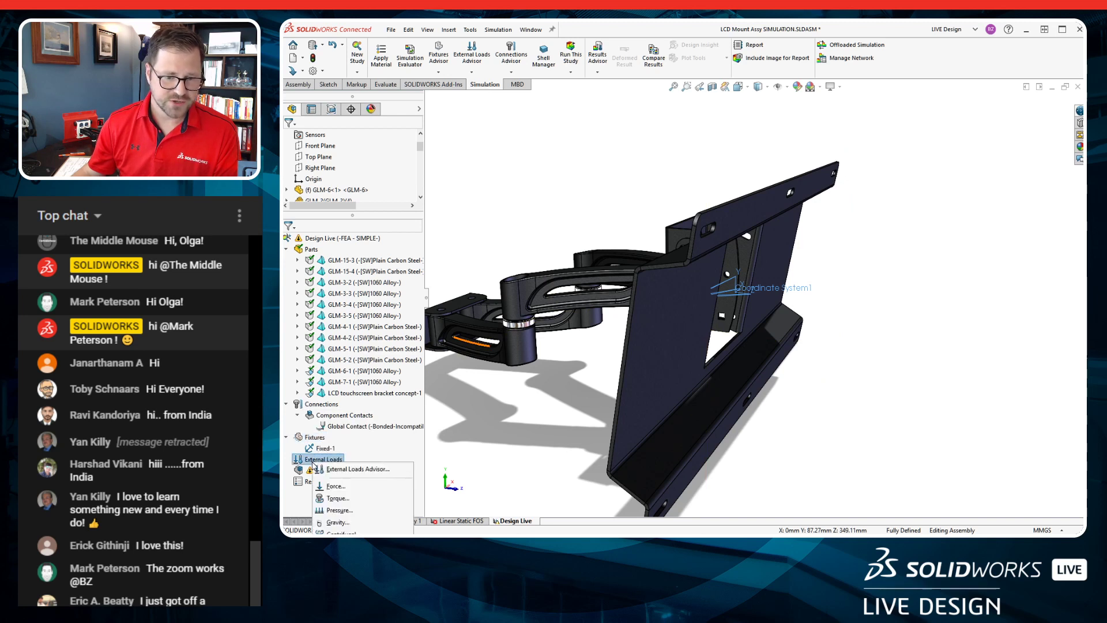
{"action": "key", "text": "Escape"}
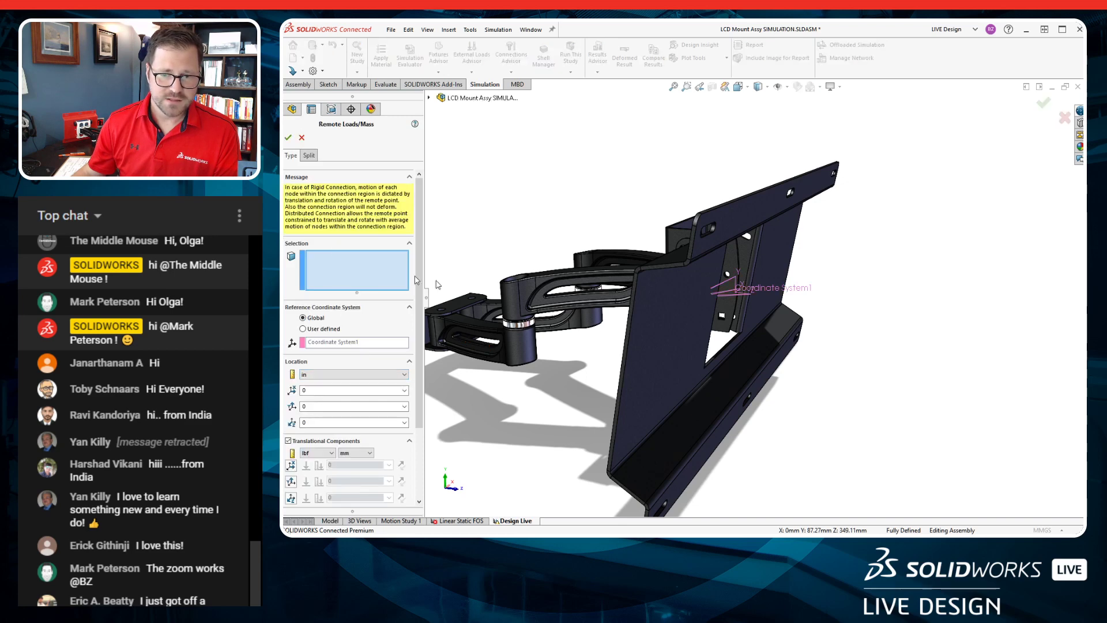
{"action": "scroll", "coordinate": [739, 211], "scroll_direction": "down", "scroll_amount": 5}
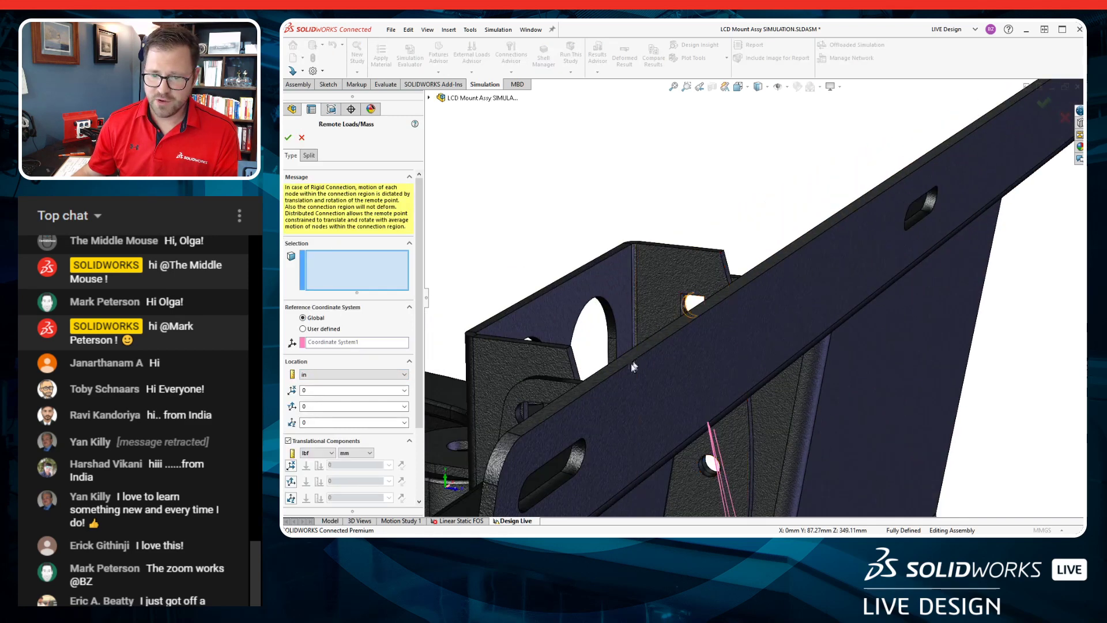
{"action": "right_click", "coordinate": [583, 449]}
{"action": "left_click", "coordinate": [618, 527]}
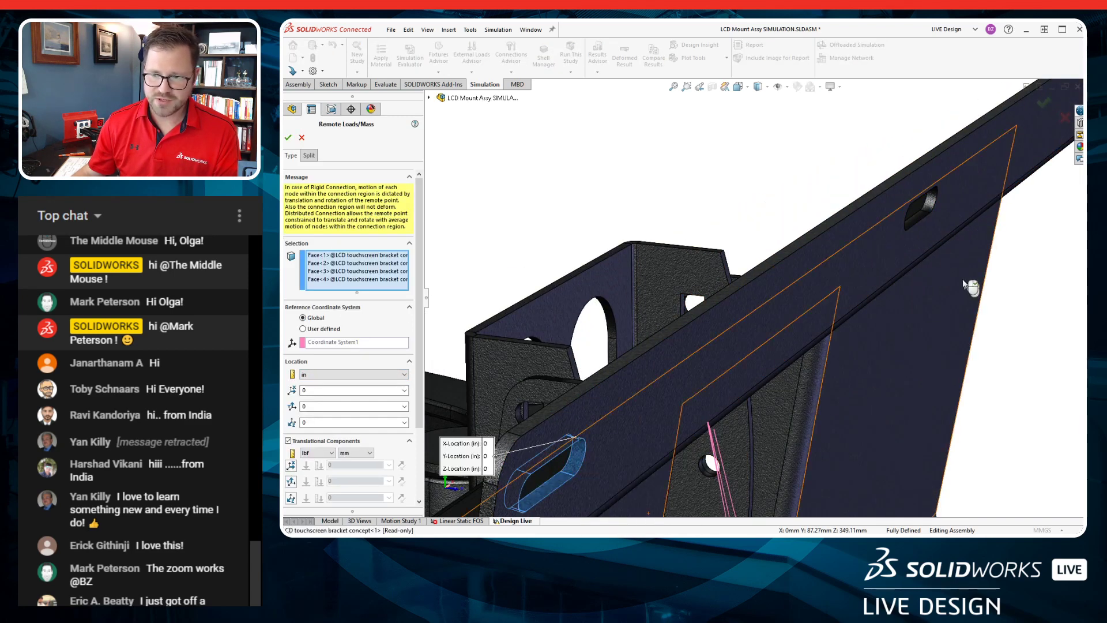
Add all tangent inner faces of the far-end slot in the touchscreen bracket's upper flange to the remote load selection.
{"action": "middle_click_drag", "start_coordinate": [1004, 194], "coordinate": [955, 211], "text": "ctrl"}
{"action": "scroll", "coordinate": [984, 189], "scroll_direction": "up", "scroll_amount": 1}
{"action": "scroll", "coordinate": [986, 186], "scroll_direction": "down", "scroll_amount": 4}
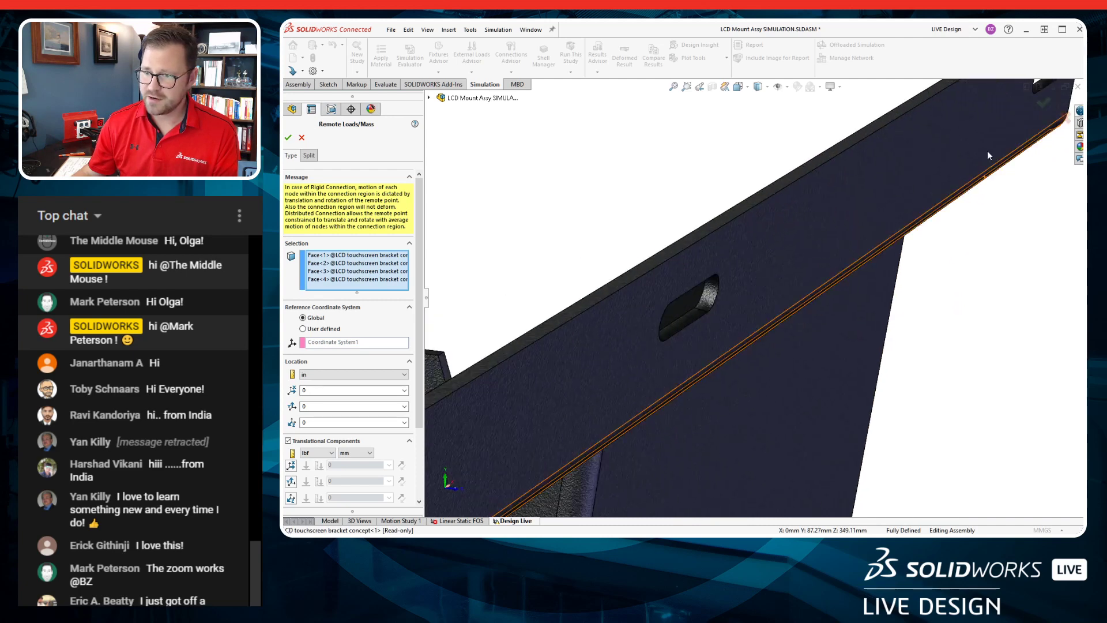
{"action": "scroll", "coordinate": [989, 150], "scroll_direction": "up", "scroll_amount": 1}
{"action": "scroll", "coordinate": [980, 147], "scroll_direction": "down", "scroll_amount": 1}
{"action": "right_click", "coordinate": [958, 138]}
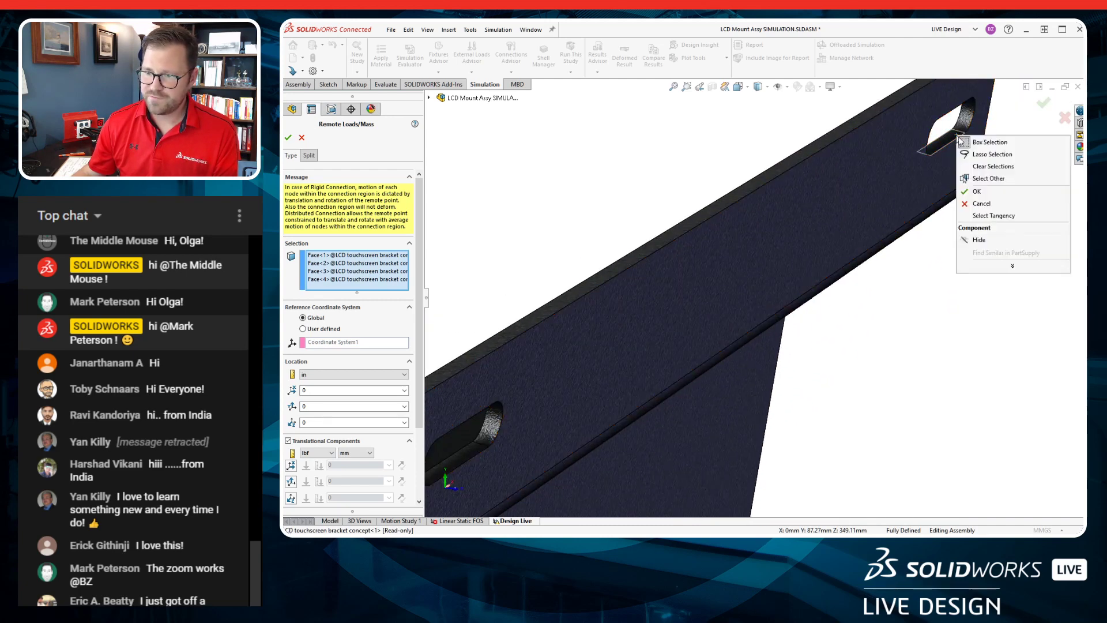
{"action": "left_click", "coordinate": [994, 217]}
{"action": "scroll", "coordinate": [947, 302], "scroll_direction": "up", "scroll_amount": 8}
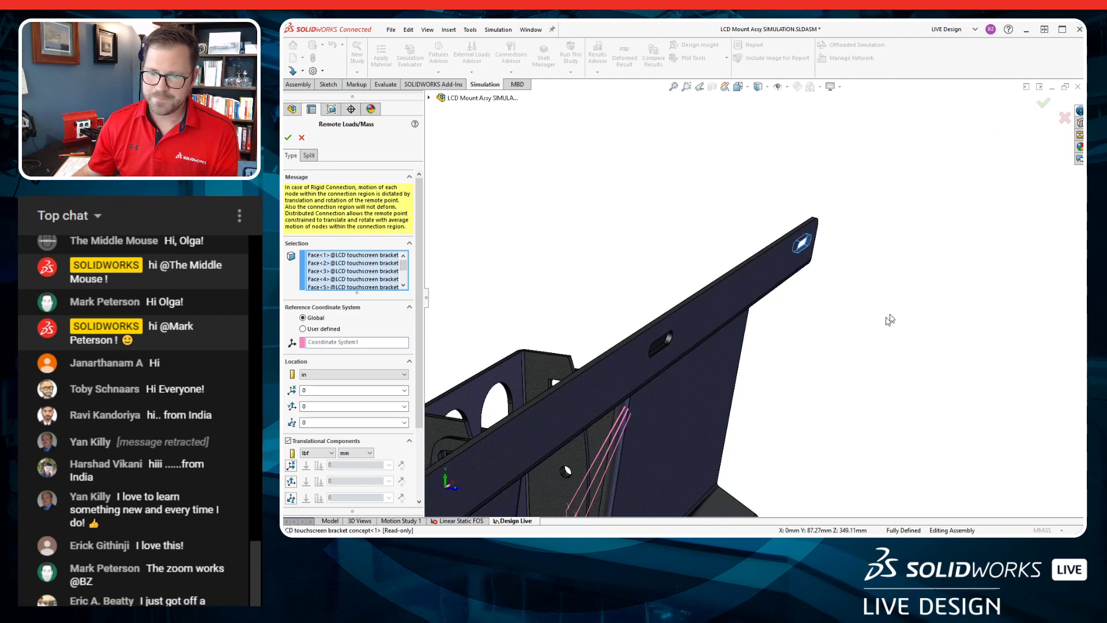
Add all tangent inner faces of both end slots in the bracket's lower flange to the remote load selection.
{"action": "scroll", "coordinate": [704, 460], "scroll_direction": "down", "scroll_amount": 5}
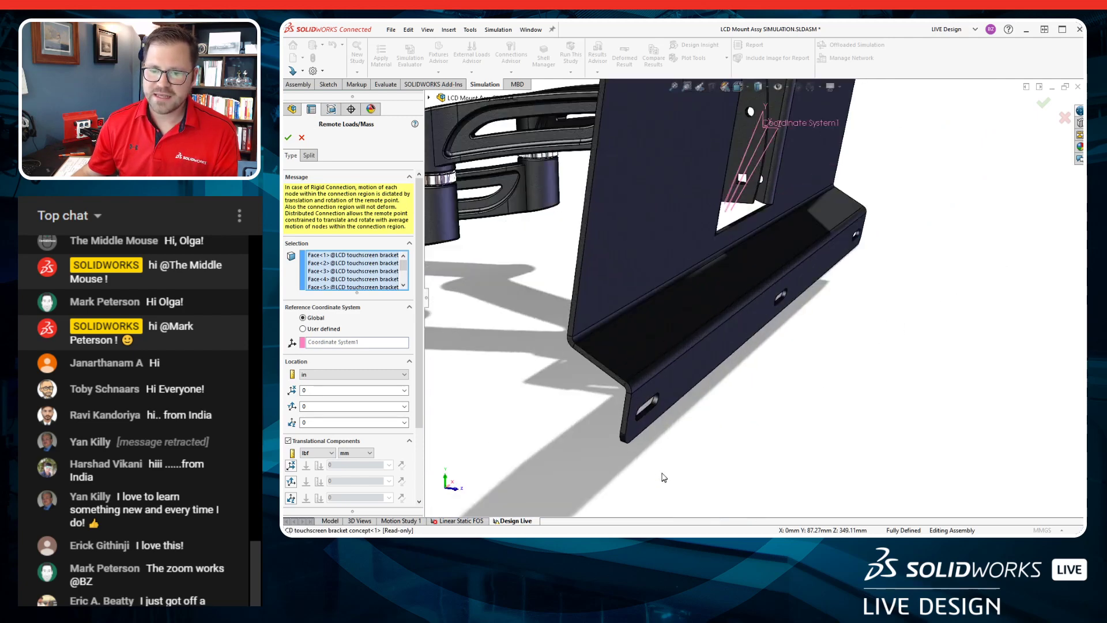
{"action": "scroll", "coordinate": [658, 375], "scroll_direction": "down", "scroll_amount": 1}
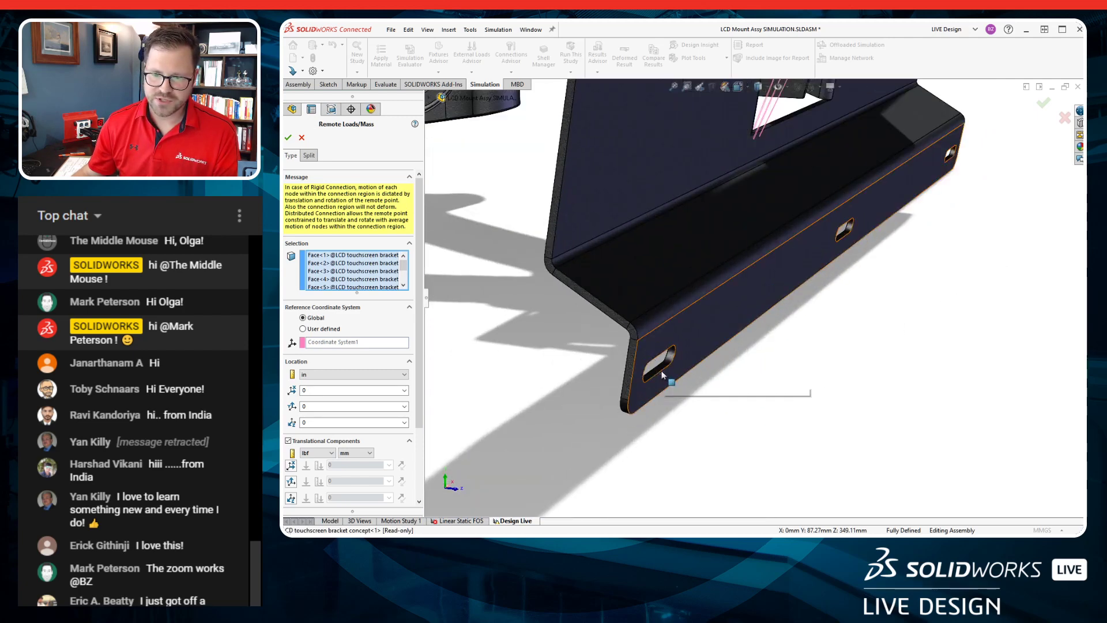
{"action": "right_click", "coordinate": [662, 372]}
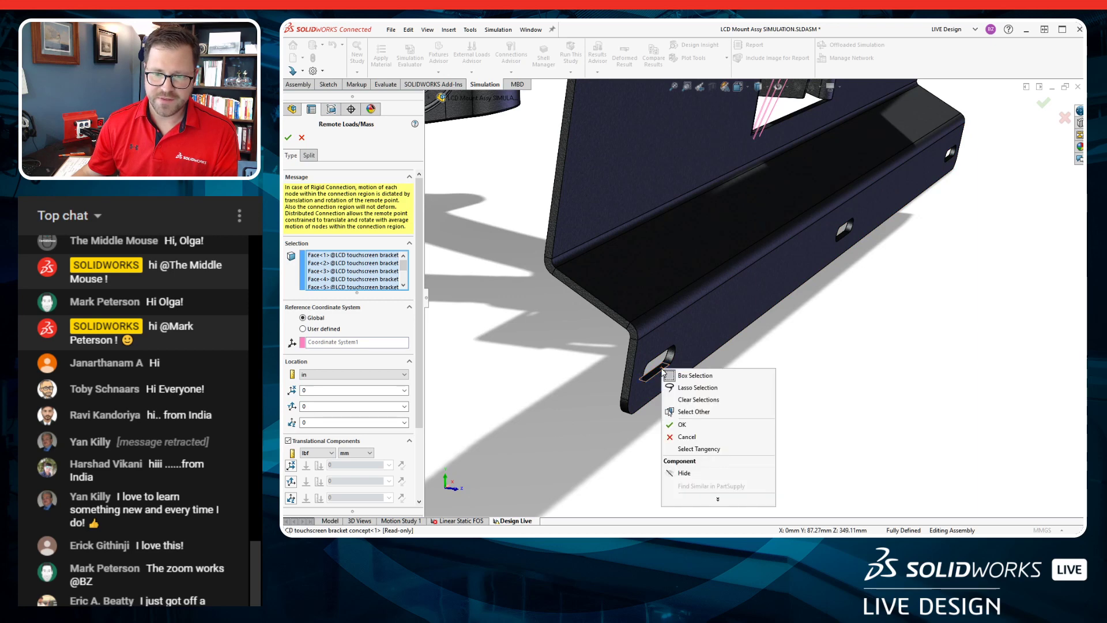
{"action": "left_click", "coordinate": [686, 450]}
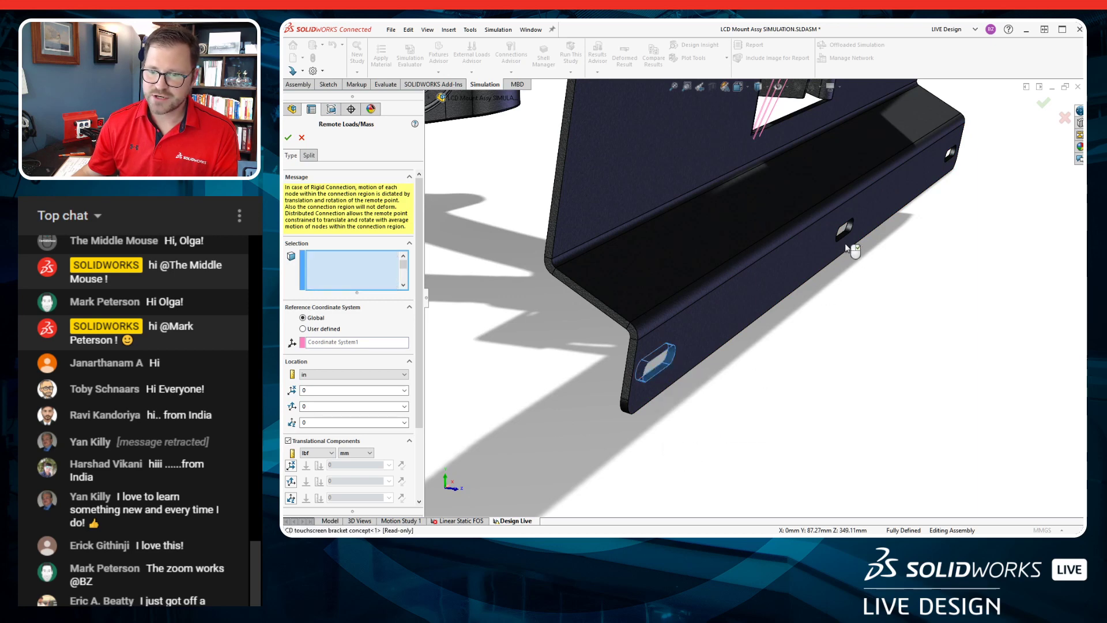
{"action": "scroll", "coordinate": [891, 181], "scroll_direction": "down", "scroll_amount": 5}
{"action": "right_click", "coordinate": [980, 165]}
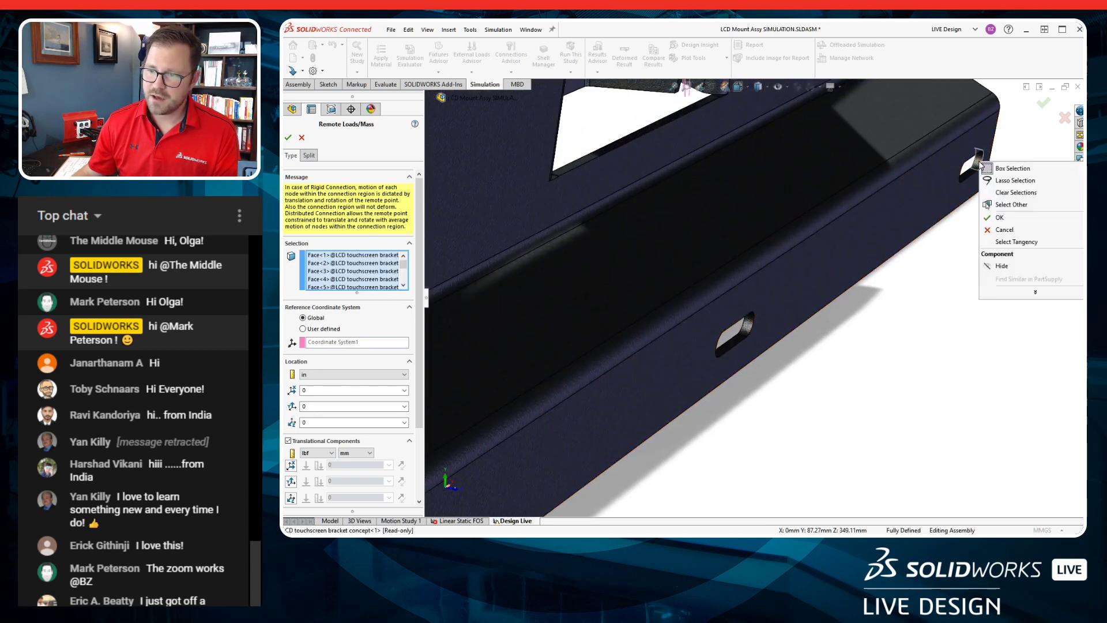
{"action": "left_click", "coordinate": [1006, 246]}
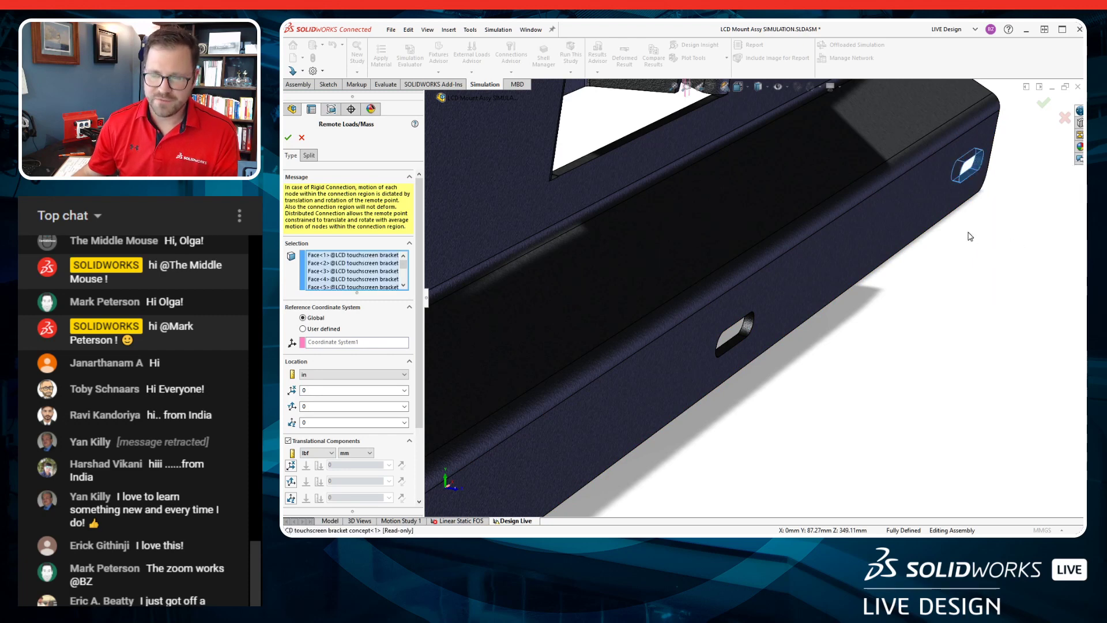
{"action": "scroll", "coordinate": [810, 209], "scroll_direction": "up", "scroll_amount": 5}
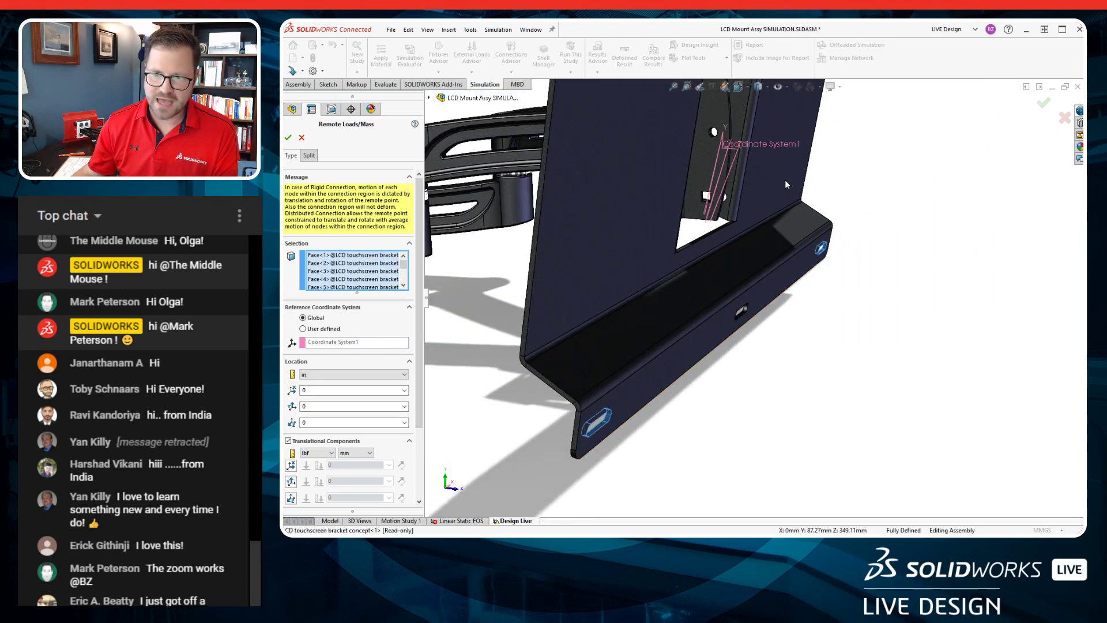
Reference the remote load to the user-defined Coordinate System1 and set its Z location to 5 in.
{"action": "middle_click_drag", "start_coordinate": [784, 178], "coordinate": [642, 287]}
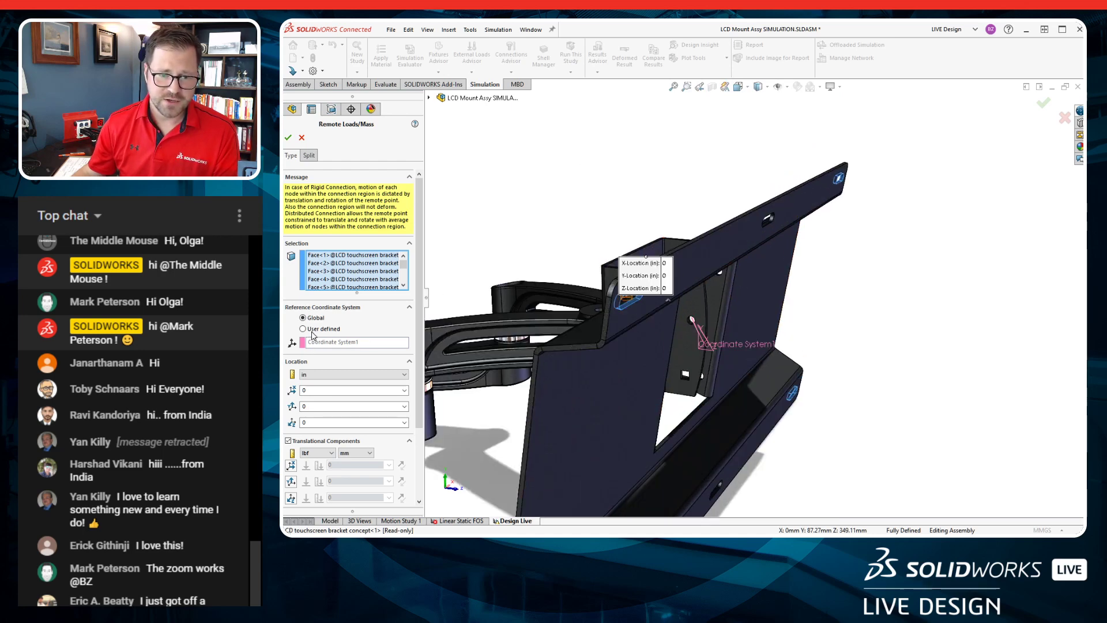
{"action": "left_click", "coordinate": [304, 329]}
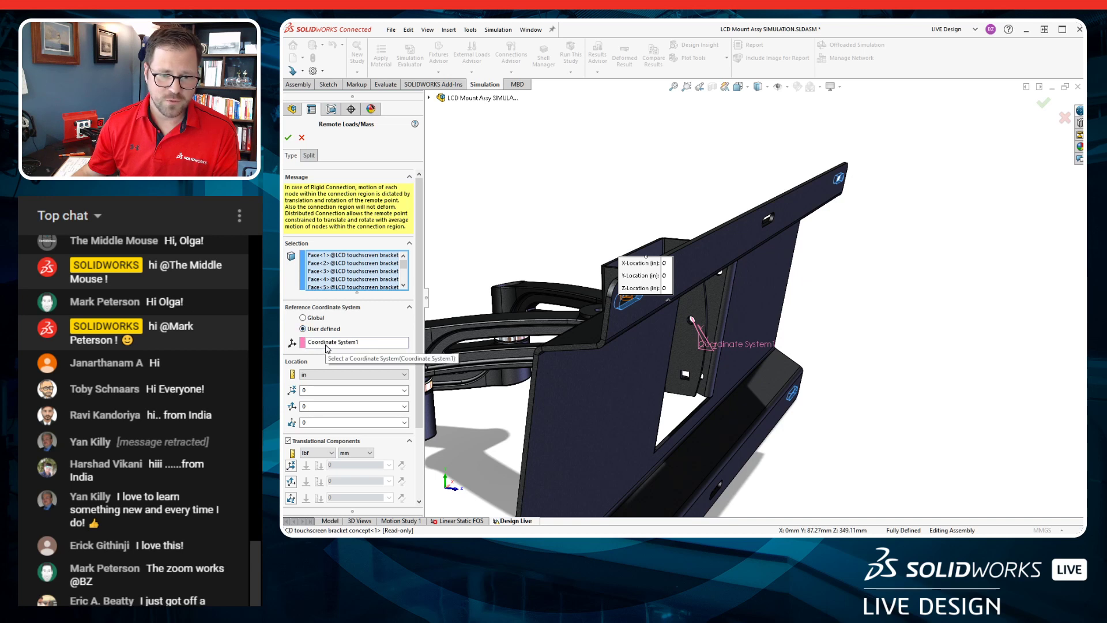
{"action": "left_click", "coordinate": [315, 422]}
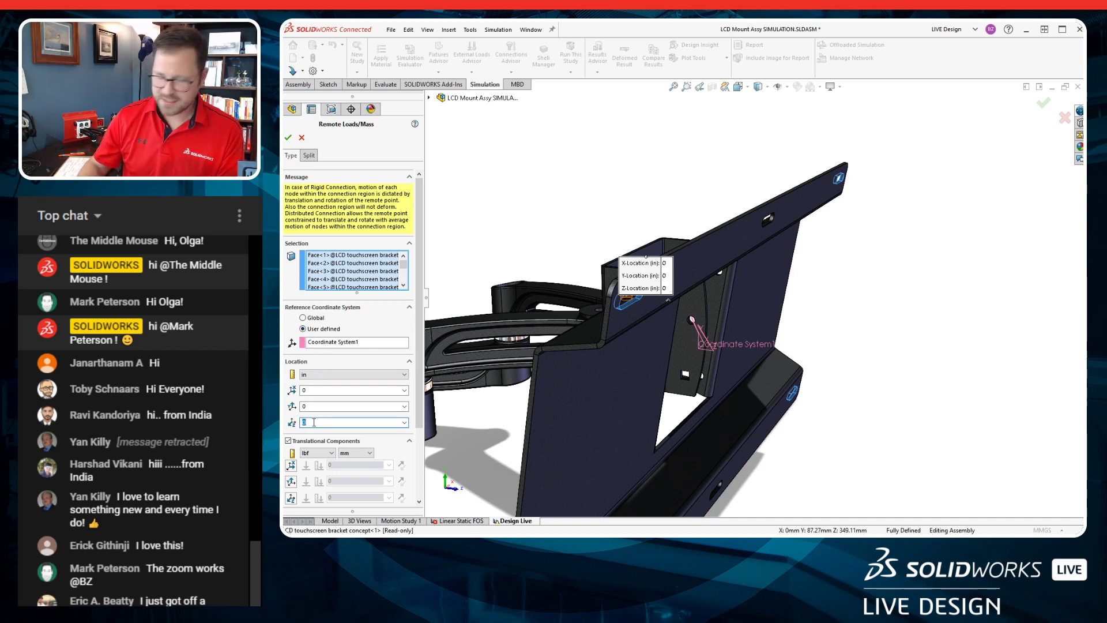
{"action": "type", "text": "5"}
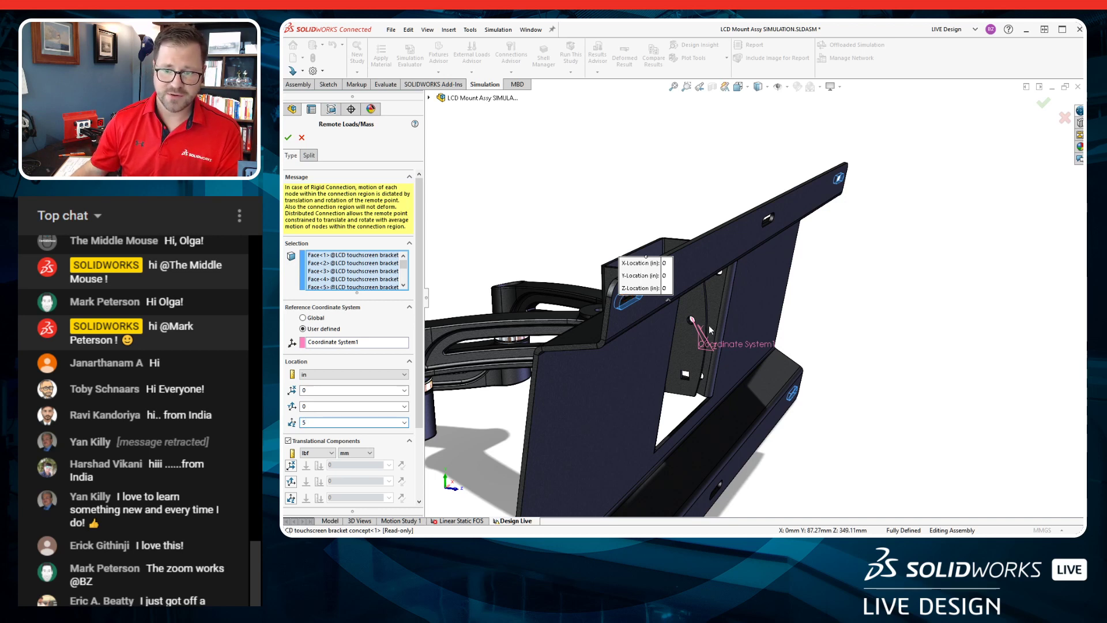
Add a 70 lbf Y-direction force to the remote load, reverse it to point downward, and try to apply the load.
{"action": "scroll", "coordinate": [404, 414], "scroll_direction": "down", "scroll_amount": 3}
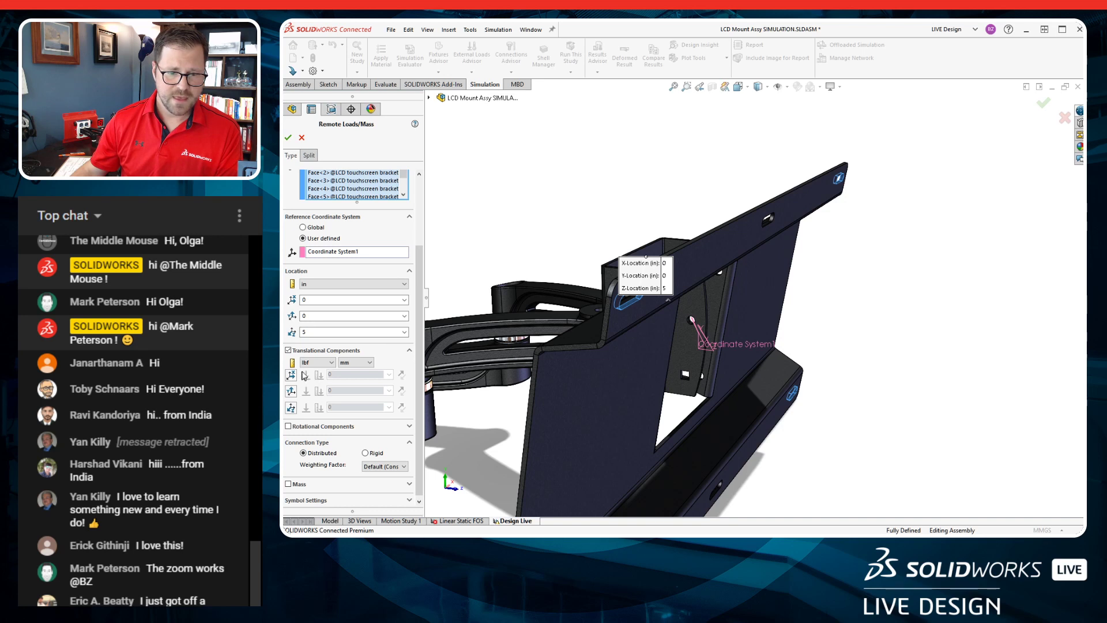
{"action": "left_click", "coordinate": [292, 391]}
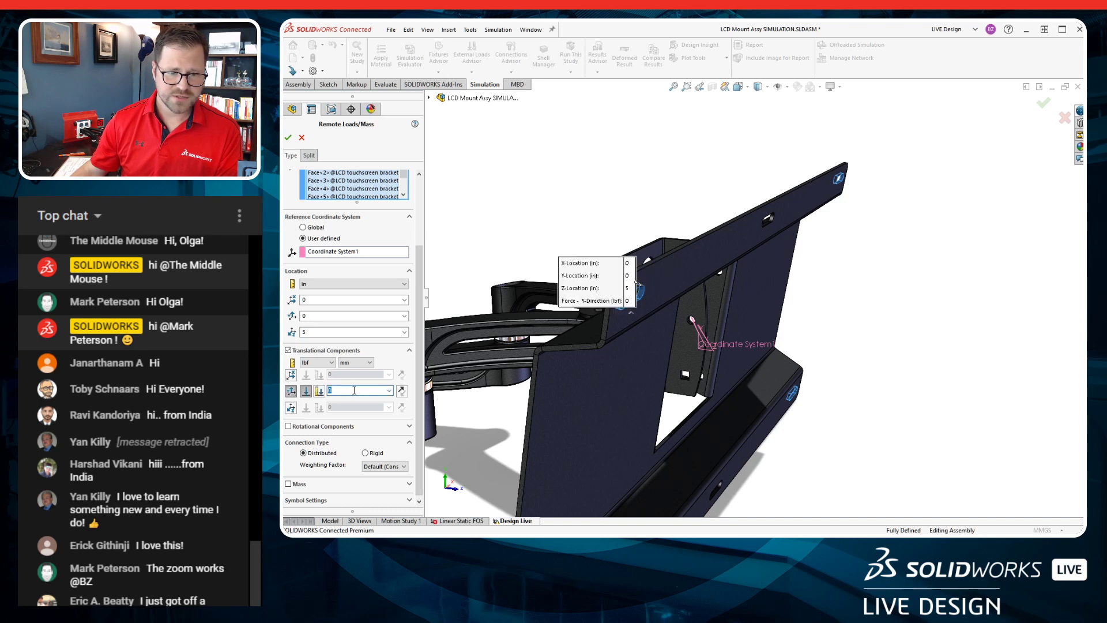
{"action": "type", "text": "70"}
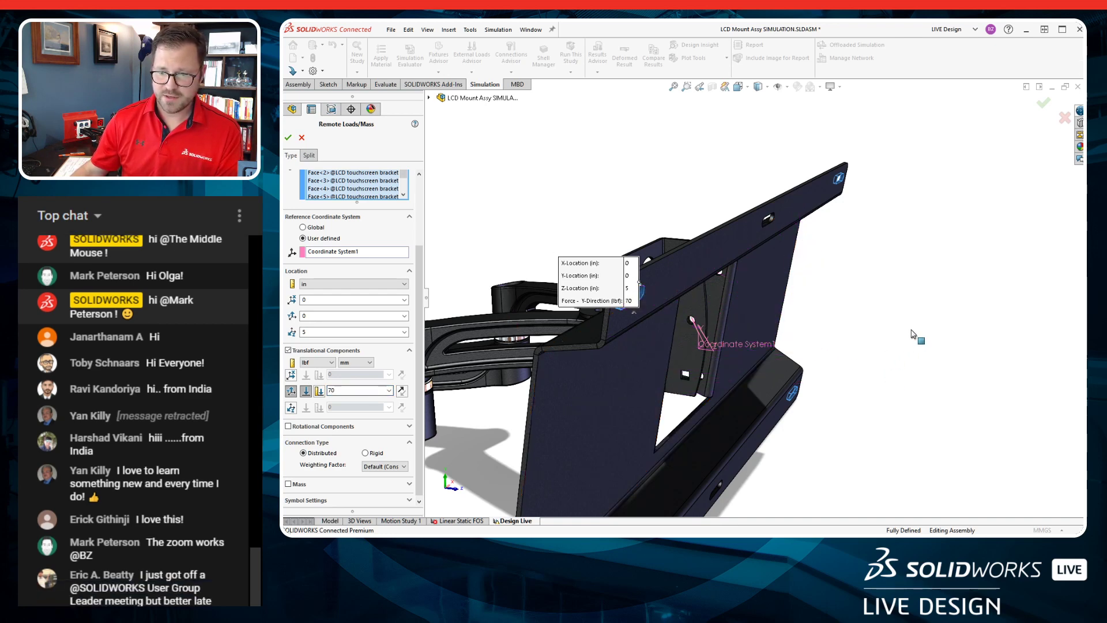
{"action": "key", "text": "ctrl+3"}
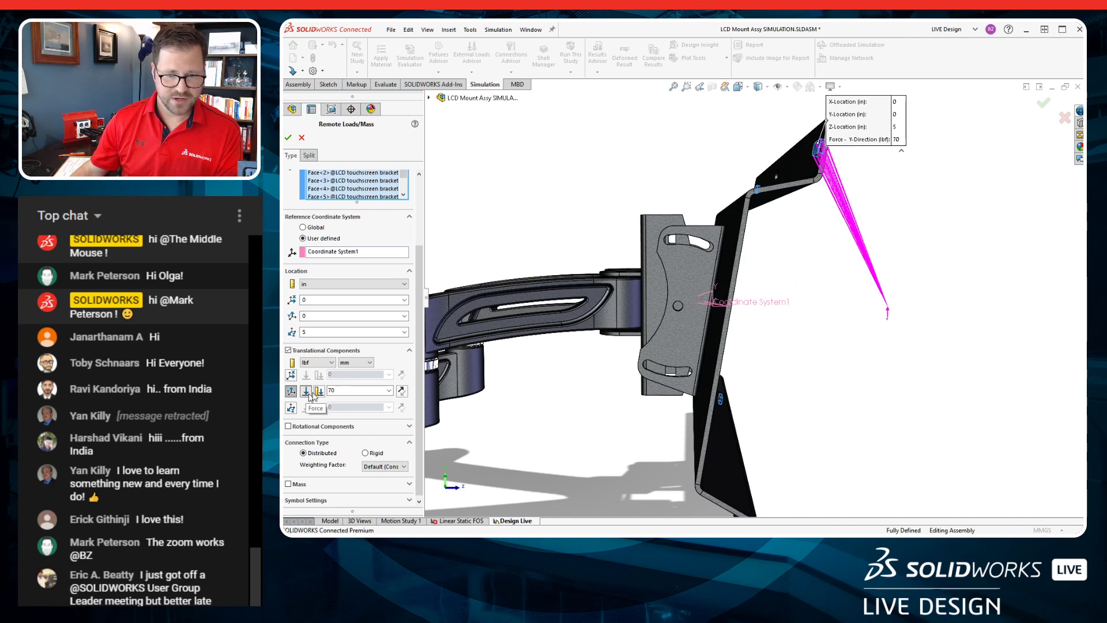
{"action": "left_click", "coordinate": [403, 392]}
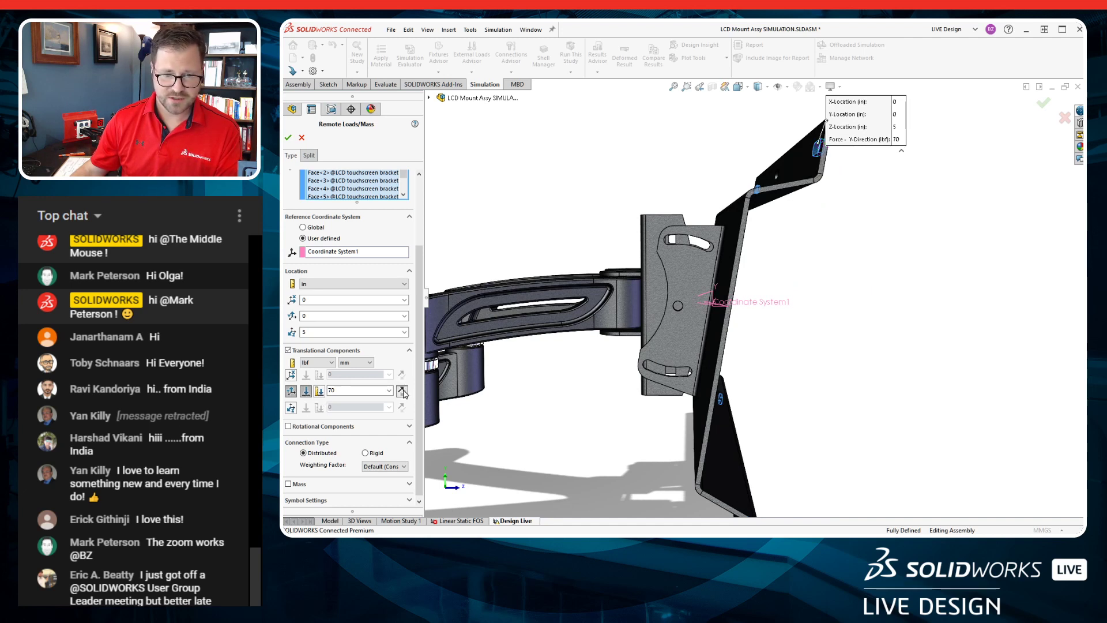
{"action": "scroll", "coordinate": [887, 273], "scroll_direction": "up", "scroll_amount": 2}
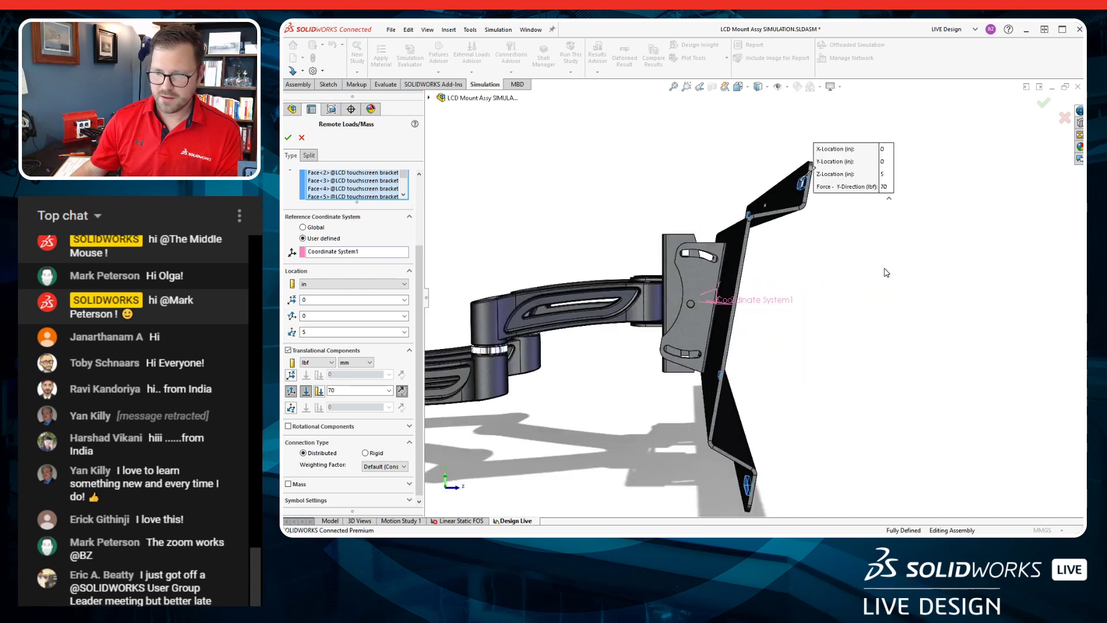
{"action": "scroll", "coordinate": [880, 273], "scroll_direction": "down", "scroll_amount": 1}
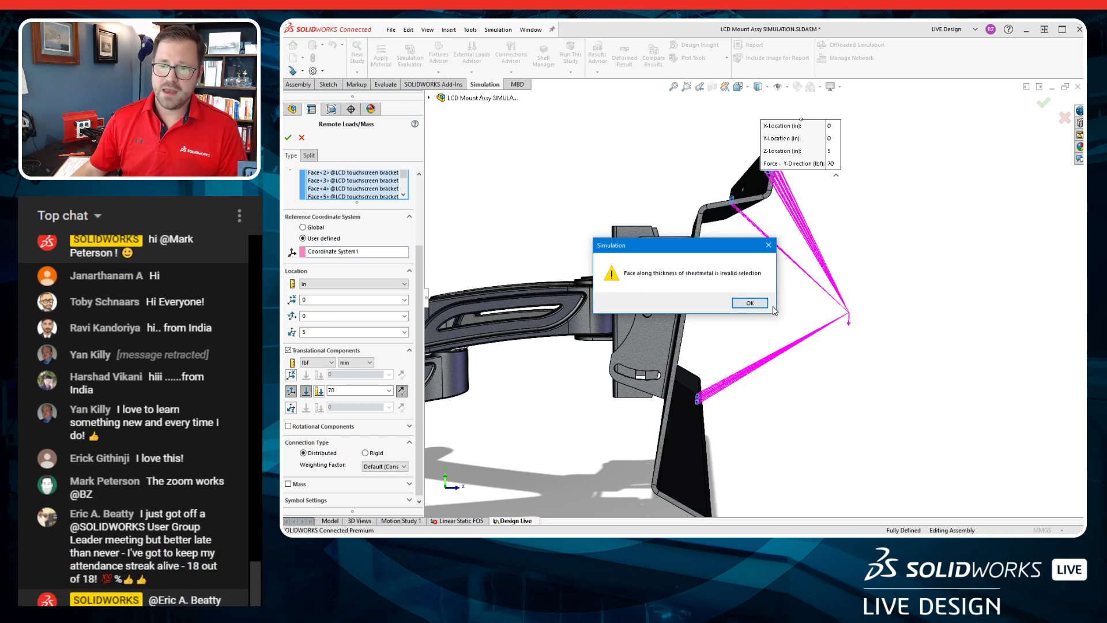
{"action": "left_click", "coordinate": [750, 302]}
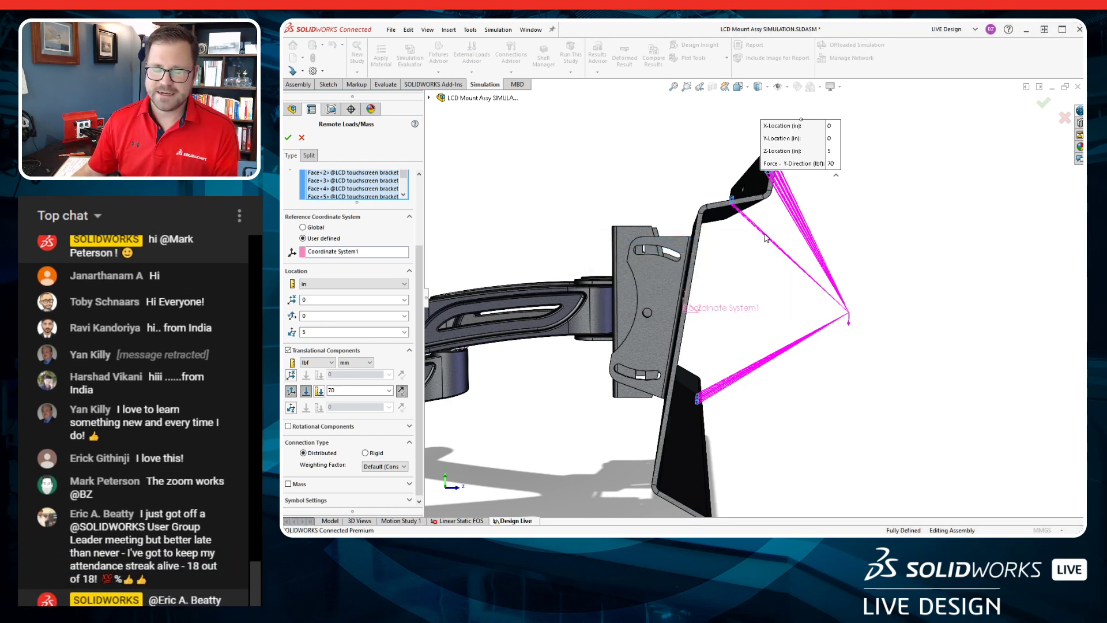
Replace the selected slot faces with the front faces of the bracket's upper and lower flanges and apply the remote load.
{"action": "left_click", "coordinate": [701, 238]}
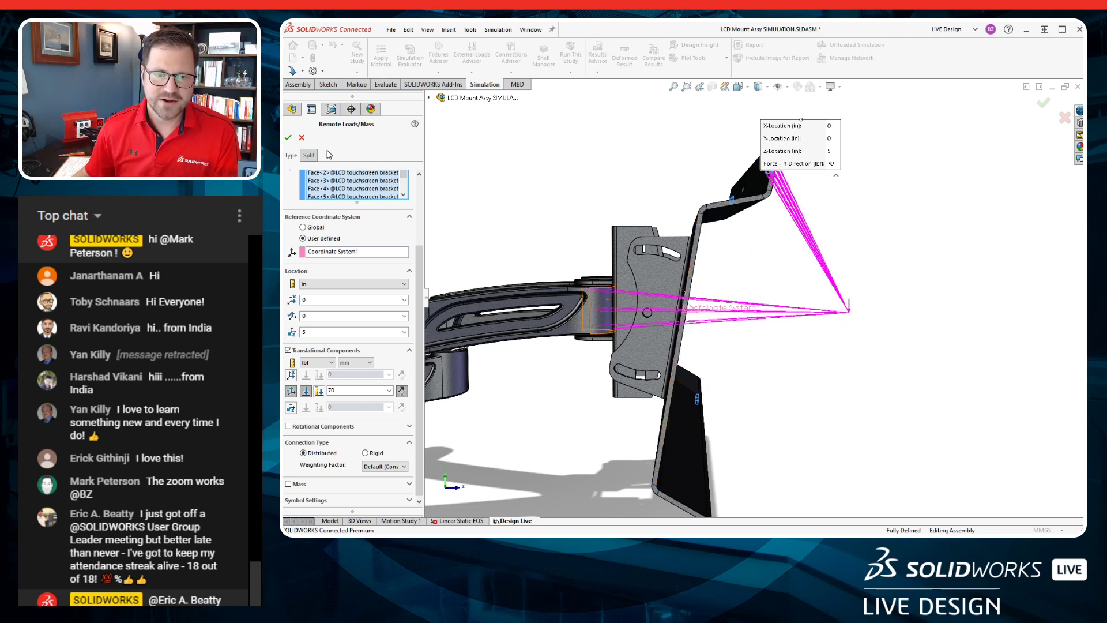
{"action": "right_click", "coordinate": [347, 191]}
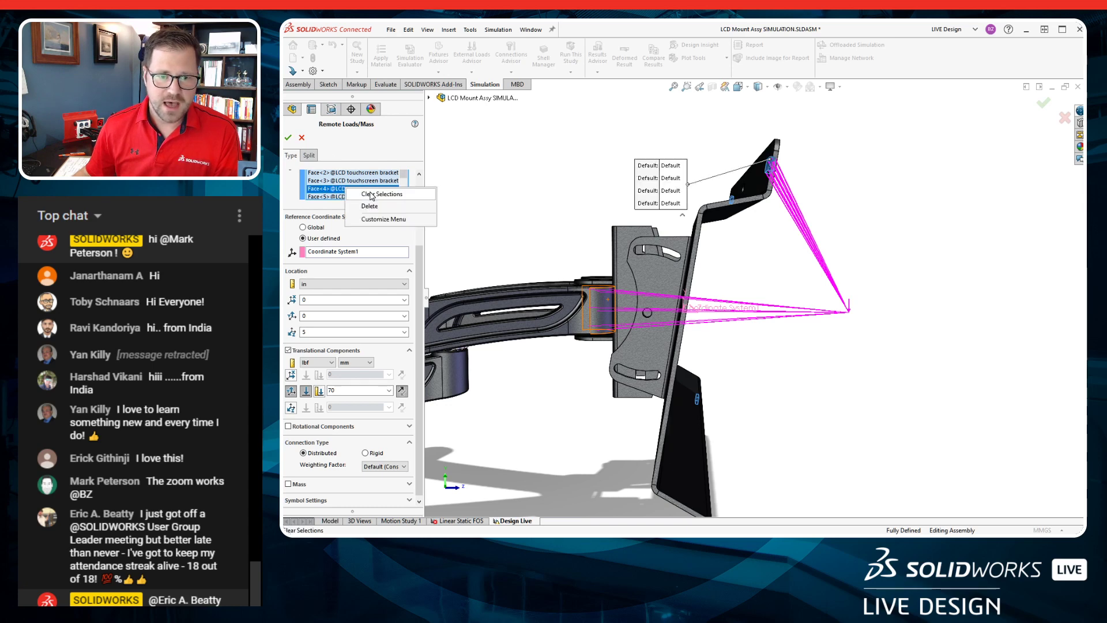
{"action": "left_click", "coordinate": [374, 195]}
{"action": "mouse_move", "coordinate": [534, 185]}
{"action": "middle_mouse_down"}
{"action": "mouse_move", "coordinate": [501, 190]}
{"action": "mouse_move", "coordinate": [514, 192]}
{"action": "middle_mouse_up"}
{"action": "scroll", "coordinate": [635, 222], "scroll_direction": "up", "scroll_amount": 1}
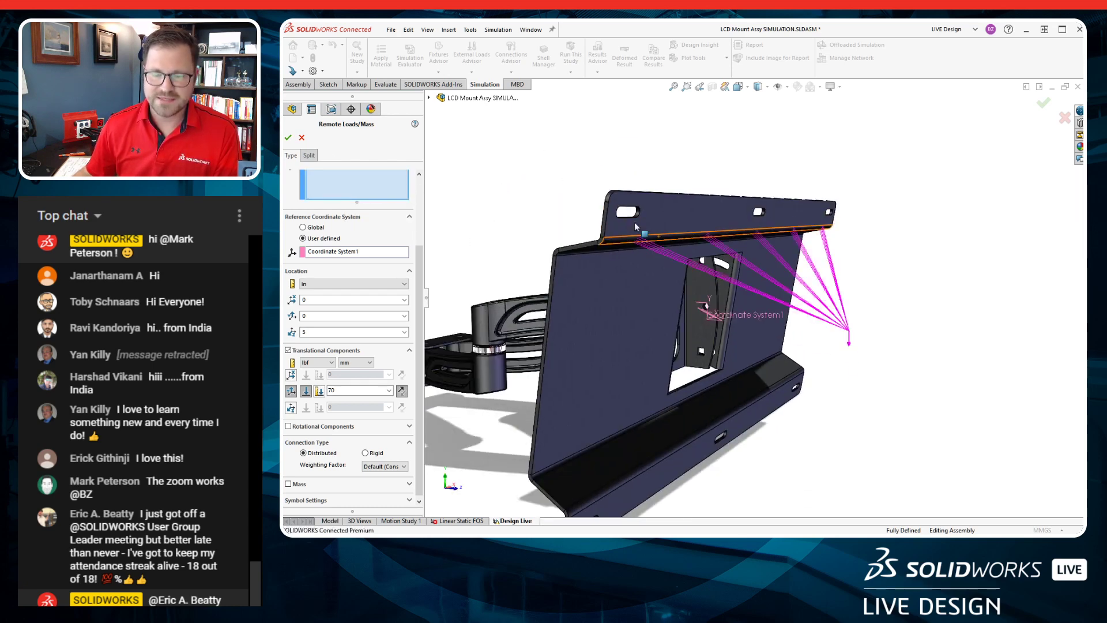
{"action": "scroll", "coordinate": [653, 226], "scroll_direction": "down", "scroll_amount": 2}
{"action": "scroll", "coordinate": [654, 228], "scroll_direction": "down", "scroll_amount": 1}
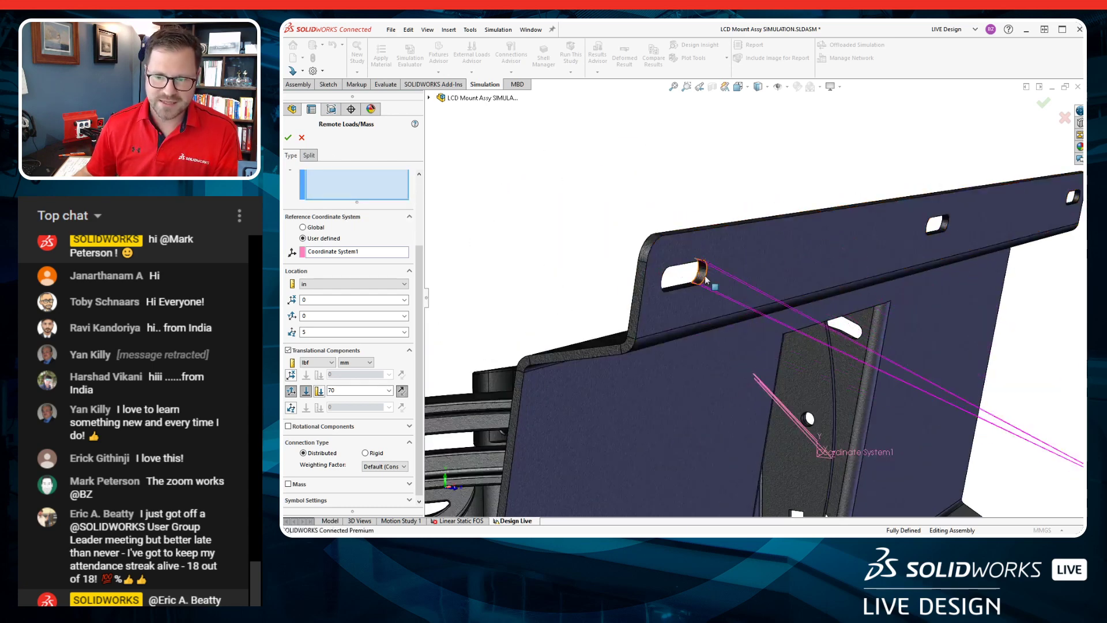
{"action": "left_click", "coordinate": [796, 274]}
{"action": "scroll", "coordinate": [805, 413], "scroll_direction": "up", "scroll_amount": 3}
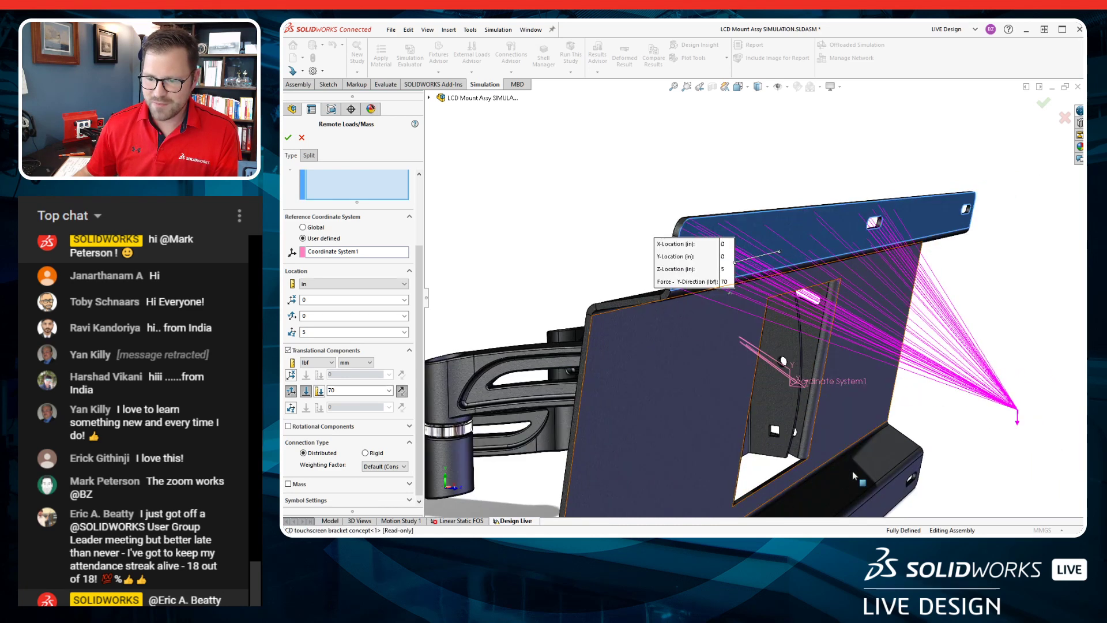
{"action": "left_click", "coordinate": [893, 494]}
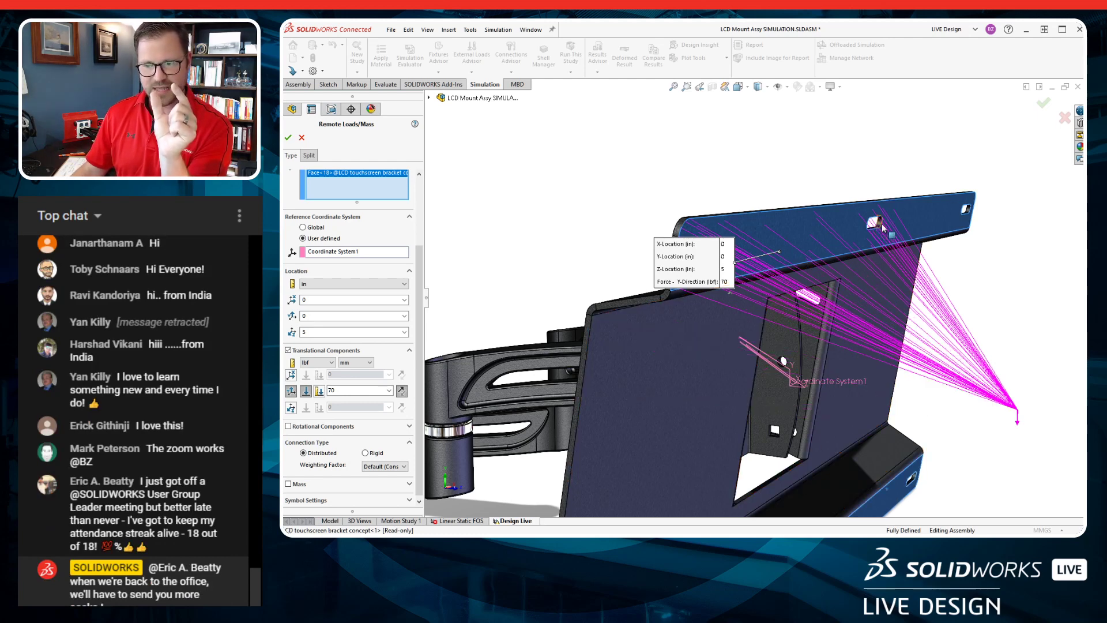
{"action": "left_click", "coordinate": [290, 137]}
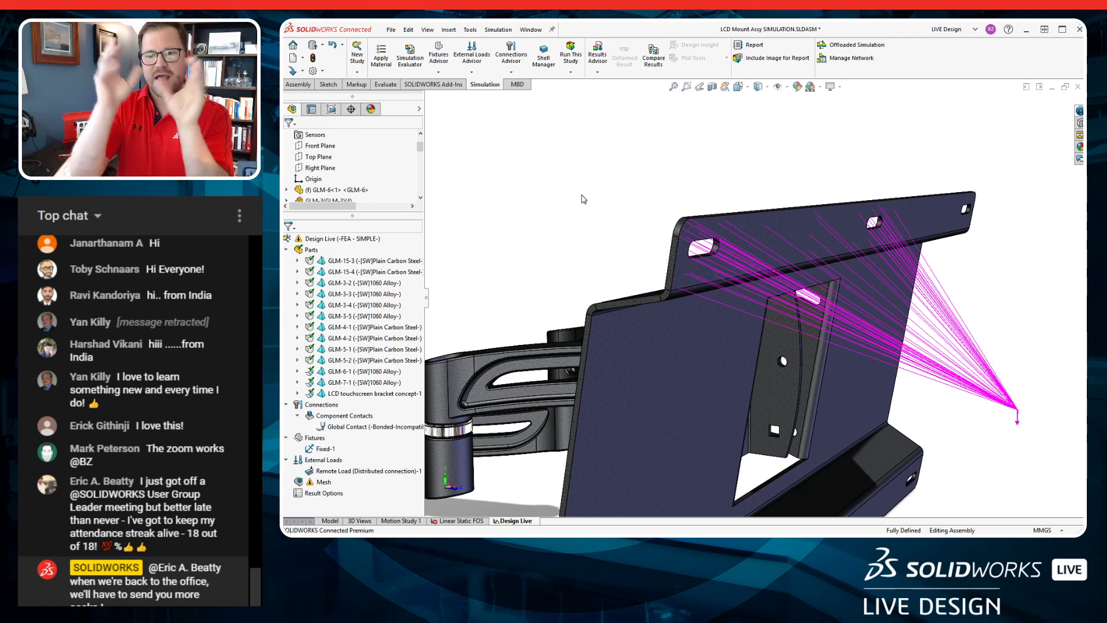
{"action": "middle_click_drag", "start_coordinate": [646, 213], "coordinate": [781, 354]}
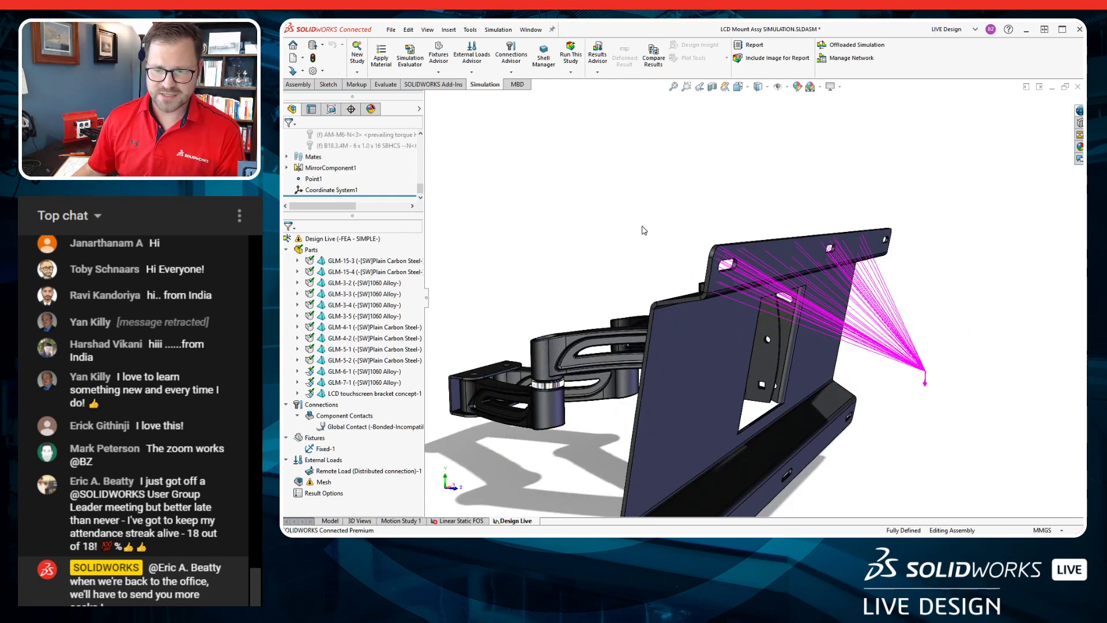
{"action": "mouse_move", "coordinate": [643, 226]}
{"action": "middle_mouse_down"}
{"action": "mouse_move", "coordinate": [577, 238]}
{"action": "mouse_move", "coordinate": [620, 220]}
{"action": "mouse_move", "coordinate": [624, 238]}
{"action": "middle_mouse_up"}
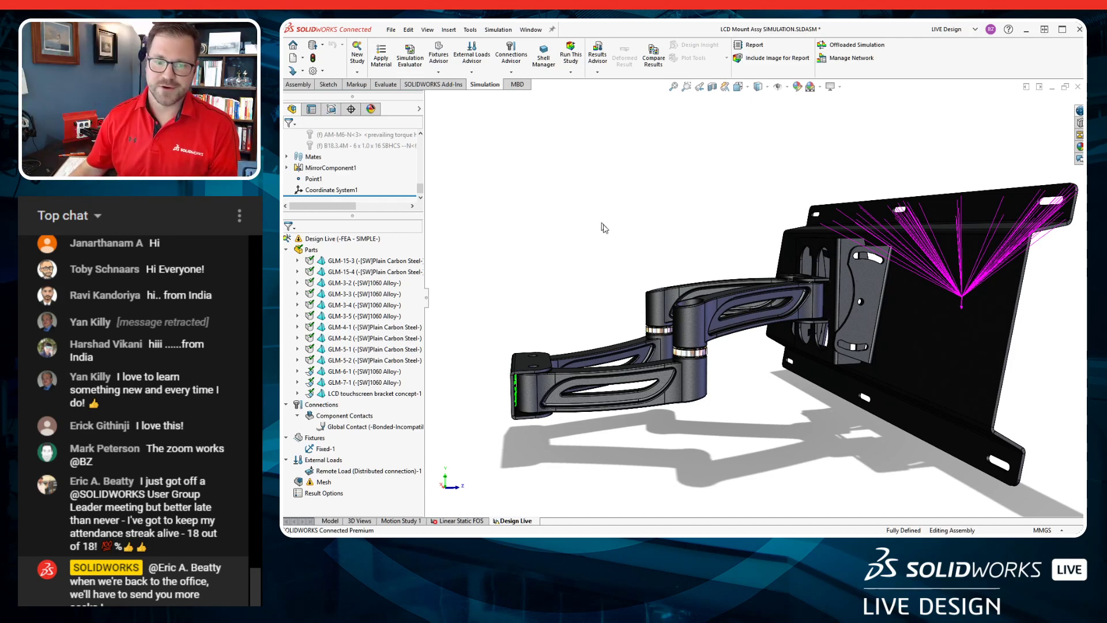
{"action": "middle_click_drag", "start_coordinate": [523, 319], "coordinate": [537, 317]}
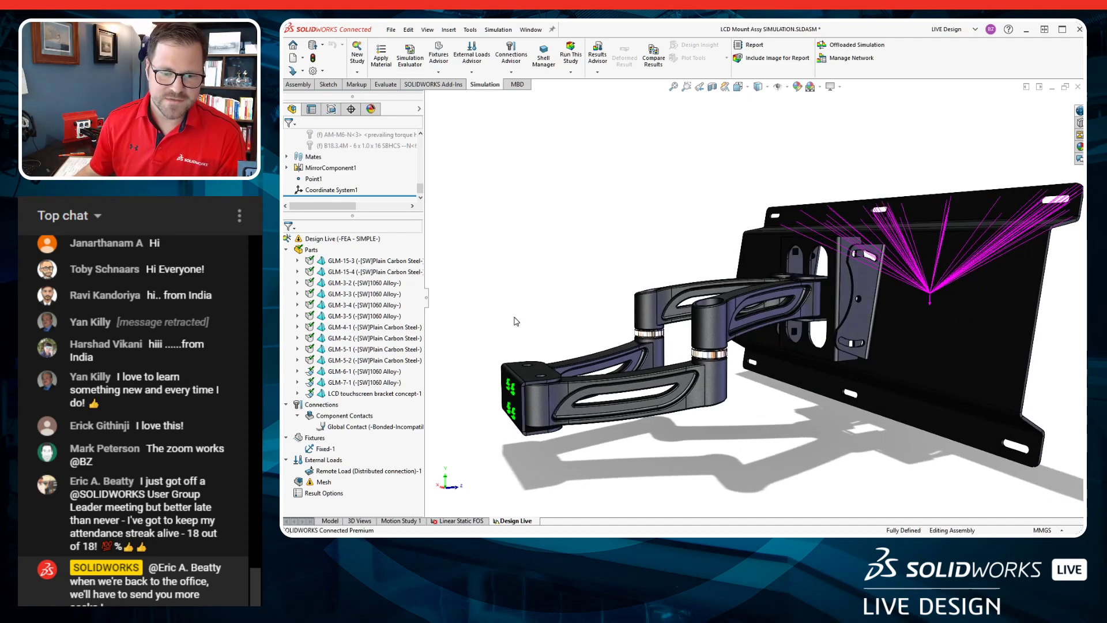
Start a pin connector definition under the study's connections and keep it open for creating several connectors in a row.
{"action": "scroll", "coordinate": [554, 412], "scroll_direction": "down", "scroll_amount": 3}
{"action": "right_click", "coordinate": [318, 406]}
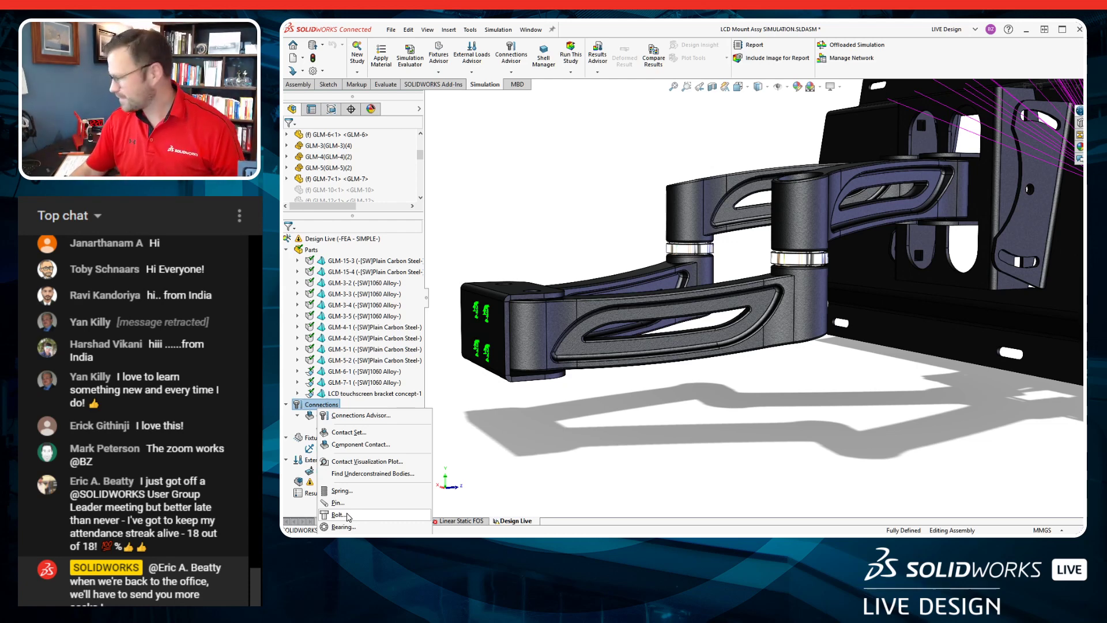
{"action": "left_click", "coordinate": [339, 503]}
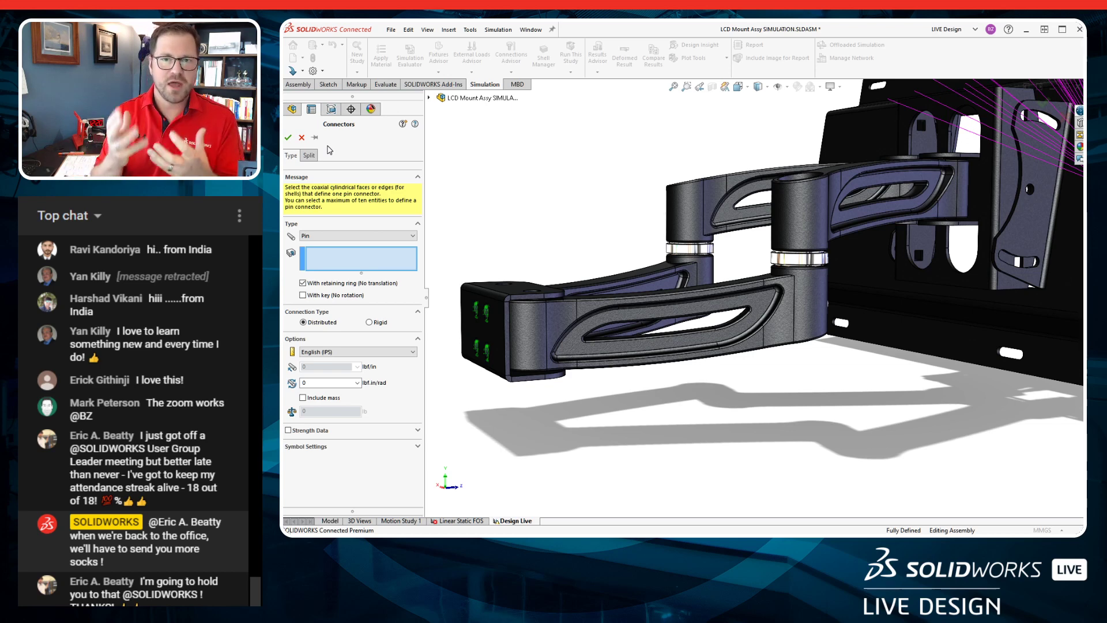
{"action": "left_click", "coordinate": [315, 137]}
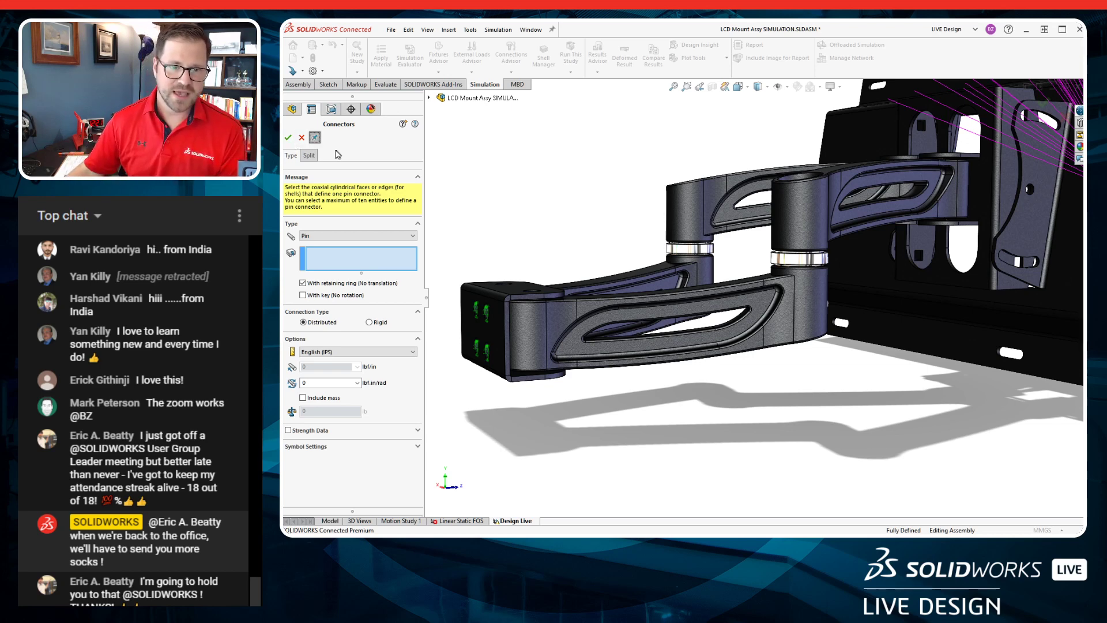
Select the cylindrical faces of the wall bracket's near upper hole and the GLM-3 arm's bore beneath it for the pin.
{"action": "middle_click_drag", "start_coordinate": [490, 345], "coordinate": [607, 363]}
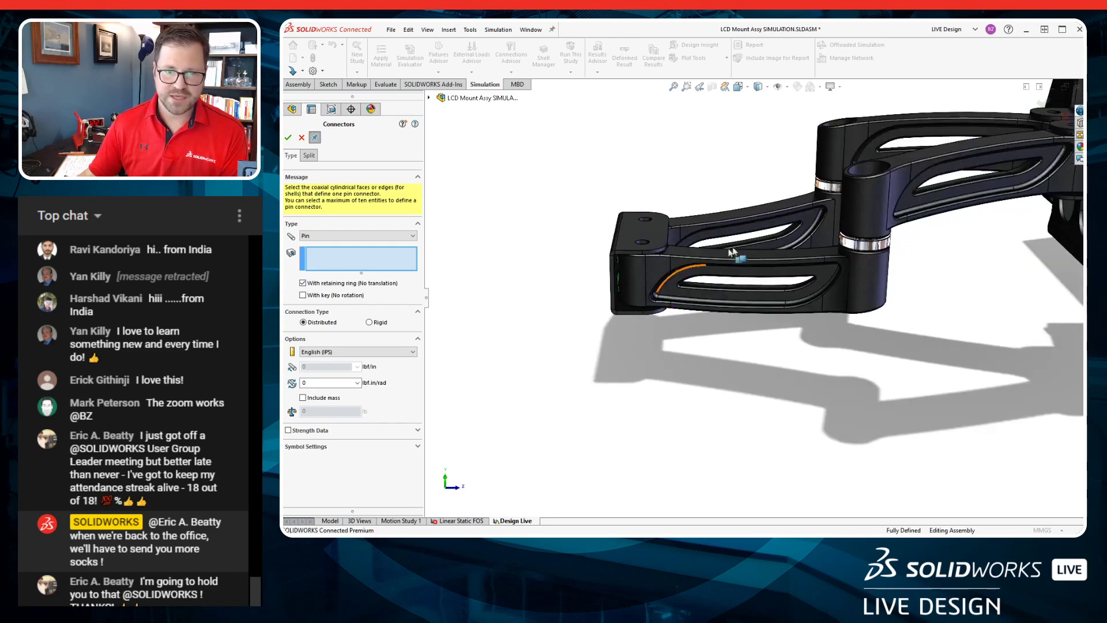
{"action": "scroll", "coordinate": [533, 235], "scroll_direction": "up", "scroll_amount": 3}
{"action": "scroll", "coordinate": [781, 275], "scroll_direction": "up", "scroll_amount": 5}
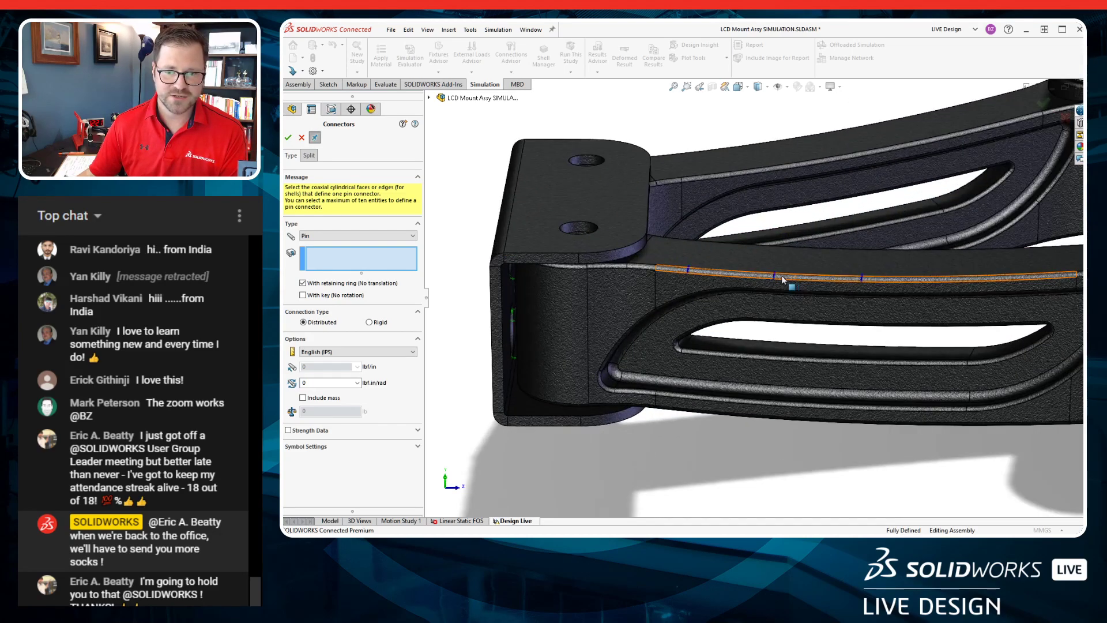
{"action": "scroll", "coordinate": [489, 186], "scroll_direction": "down", "scroll_amount": 5}
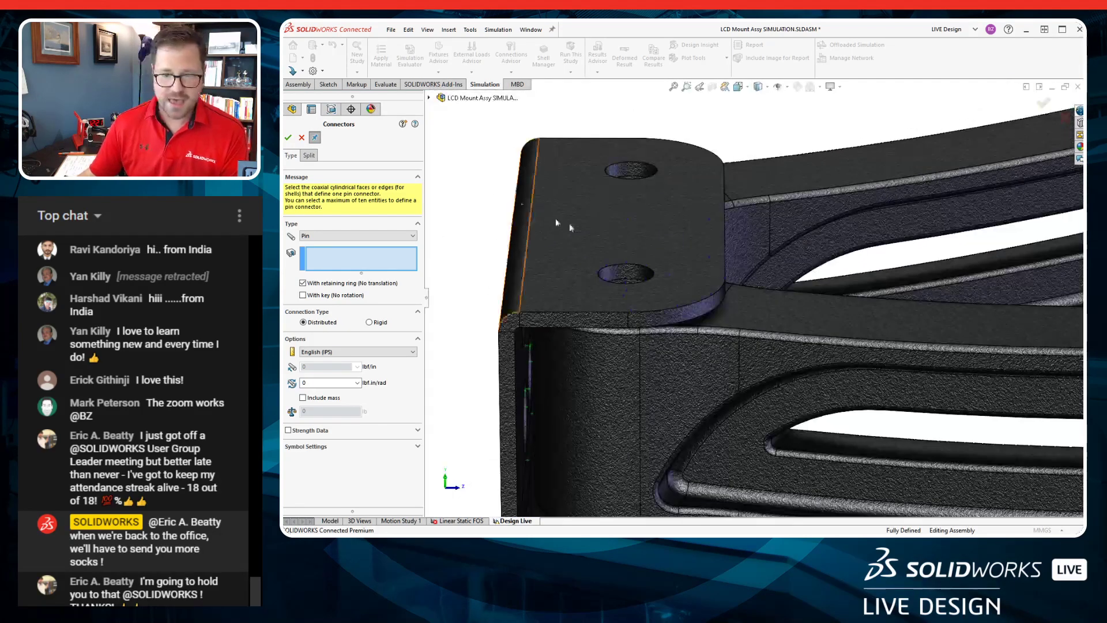
{"action": "left_click", "coordinate": [627, 269]}
{"action": "scroll", "coordinate": [628, 259], "scroll_direction": "up", "scroll_amount": 3}
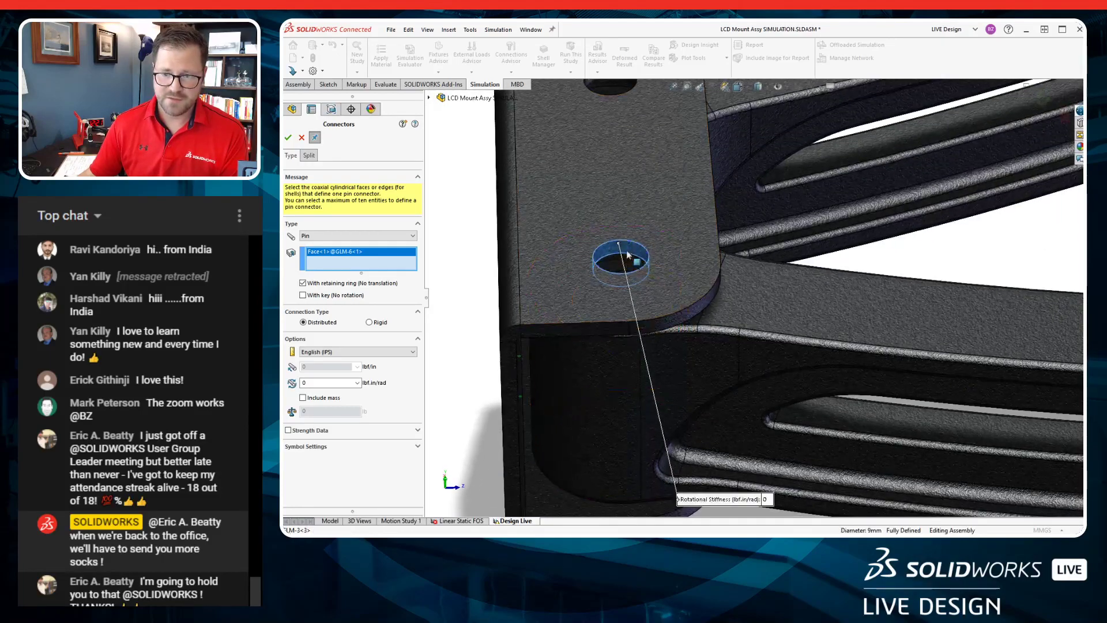
{"action": "middle_click_drag", "start_coordinate": [623, 274], "coordinate": [632, 317]}
{"action": "scroll", "coordinate": [640, 312], "scroll_direction": "down", "scroll_amount": 1}
{"action": "left_click", "coordinate": [657, 303]}
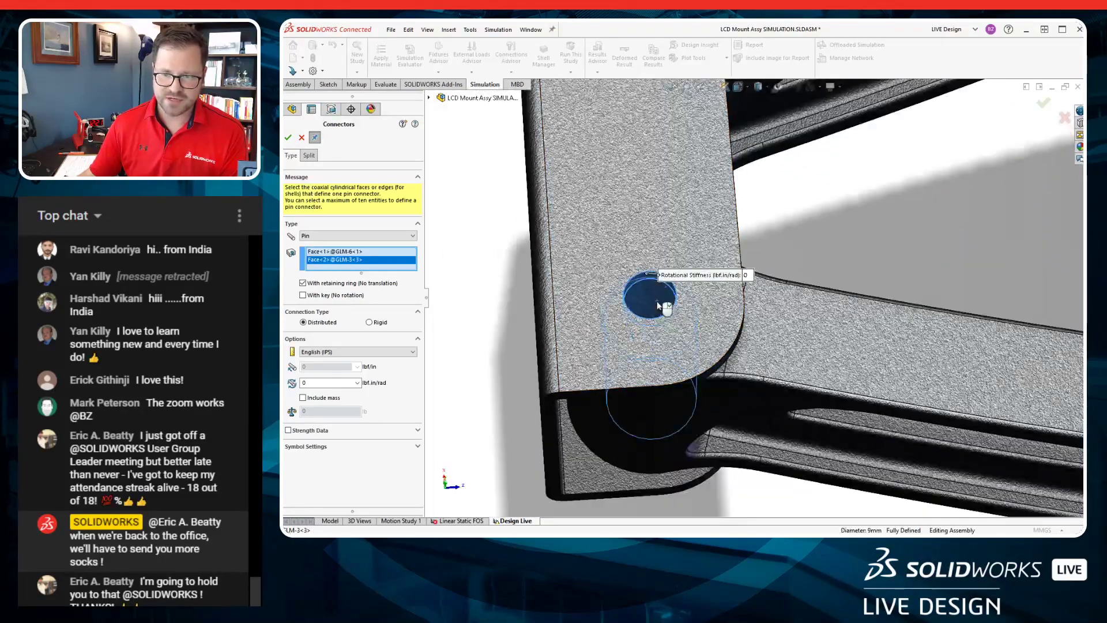
Add the wall bracket's matching lower hole face and create the distributed pin connector with retaining ring and no key.
{"action": "scroll", "coordinate": [686, 412], "scroll_direction": "down", "scroll_amount": 2}
{"action": "middle_click_drag", "start_coordinate": [686, 424], "coordinate": [685, 453]}
{"action": "left_click", "coordinate": [684, 449]}
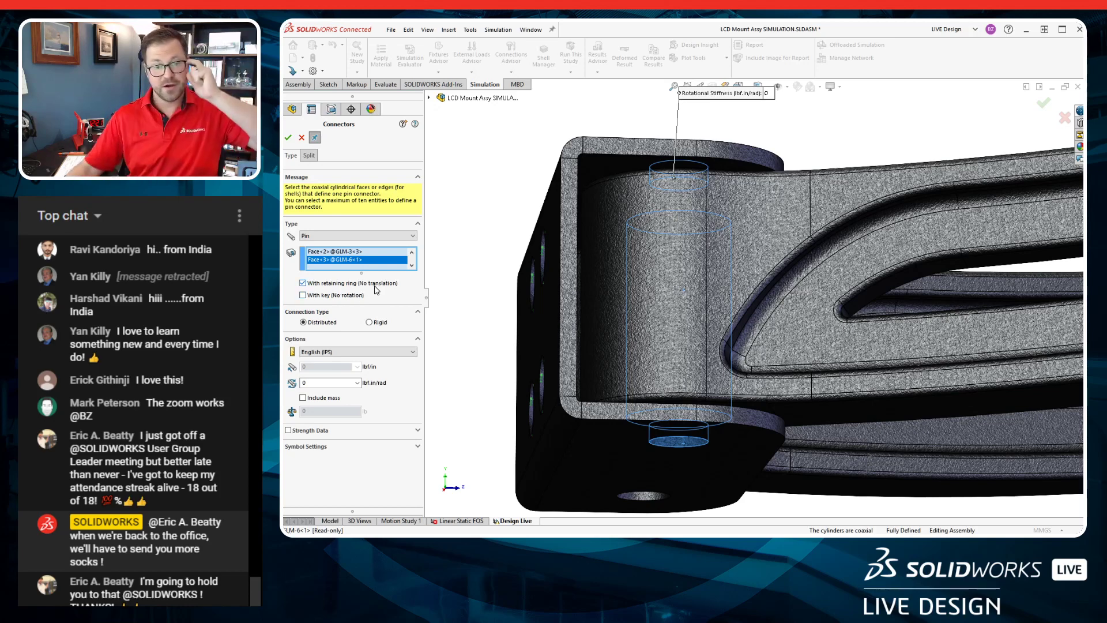
{"action": "left_click", "coordinate": [287, 139]}
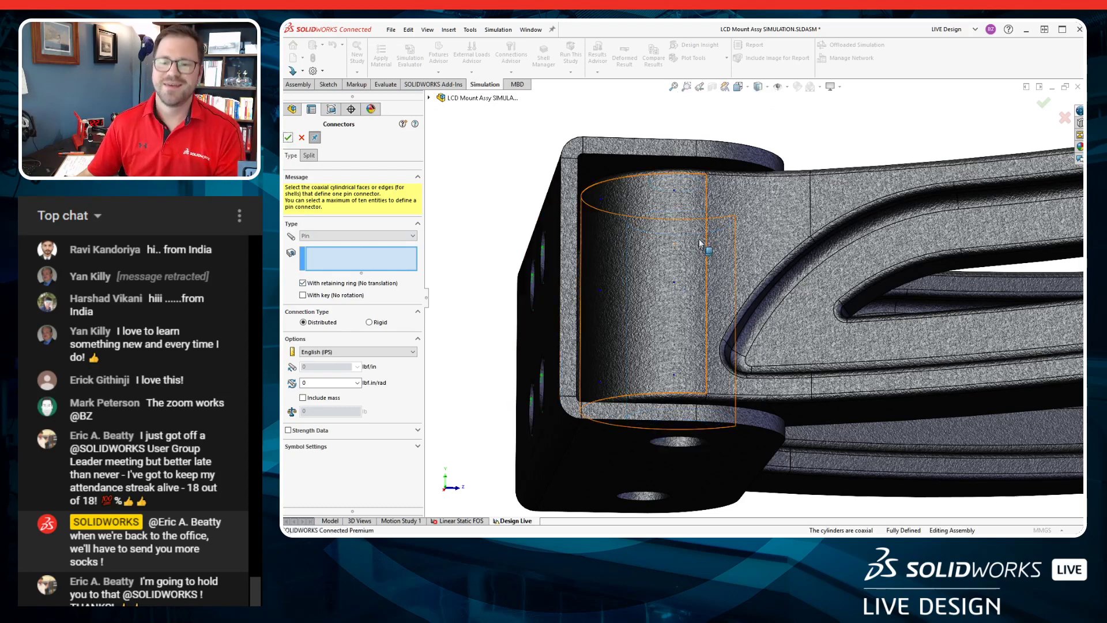
Select the wall bracket's other upper hole face and the second GLM-3 arm's bore for another pin connector.
{"action": "scroll", "coordinate": [702, 243], "scroll_direction": "up", "scroll_amount": 2}
{"action": "middle_click_drag", "start_coordinate": [697, 245], "coordinate": [693, 292]}
{"action": "scroll", "coordinate": [751, 179], "scroll_direction": "down", "scroll_amount": 4}
{"action": "middle_click_drag", "start_coordinate": [751, 179], "coordinate": [764, 230]}
{"action": "left_click", "coordinate": [761, 191]}
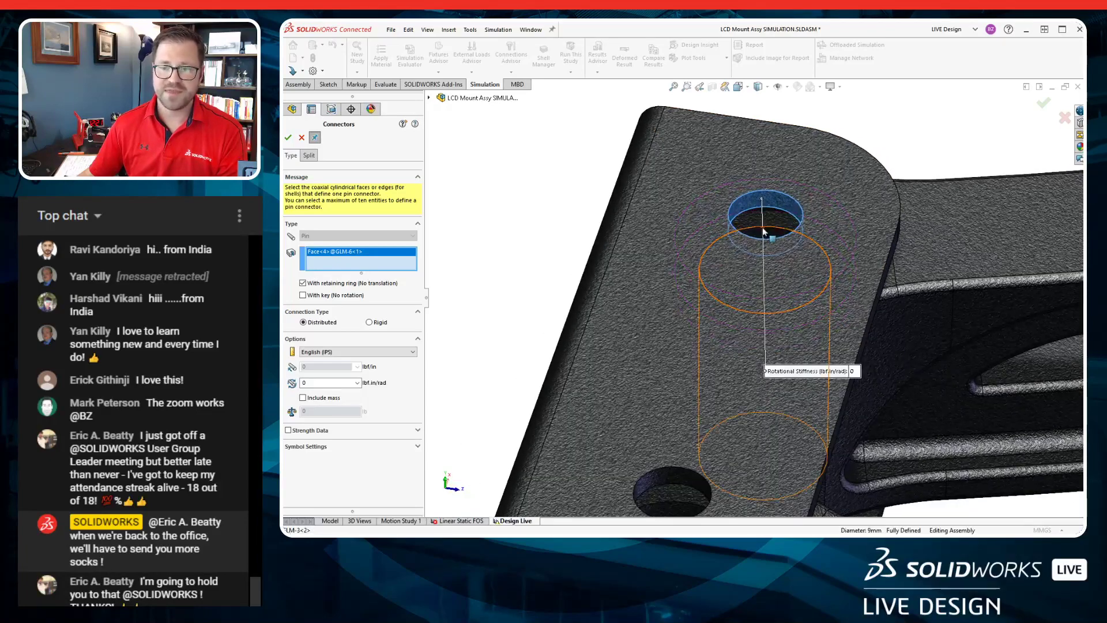
{"action": "left_click", "coordinate": [764, 231]}
Add the bracket's lower hole face below the second arm and create its distributed pin connector with retaining ring.
{"action": "scroll", "coordinate": [766, 300], "scroll_direction": "up", "scroll_amount": 4}
{"action": "middle_click_drag", "start_coordinate": [773, 368], "coordinate": [774, 236]}
{"action": "scroll", "coordinate": [757, 351], "scroll_direction": "up", "scroll_amount": 3}
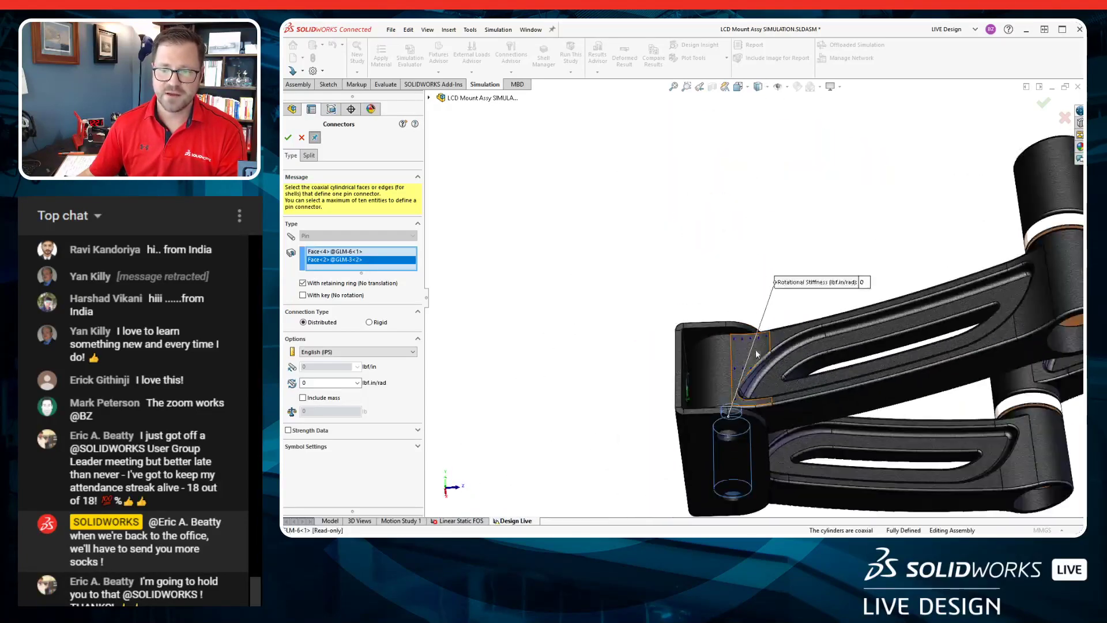
{"action": "scroll", "coordinate": [756, 353], "scroll_direction": "down", "scroll_amount": 3}
{"action": "left_click", "coordinate": [731, 506]}
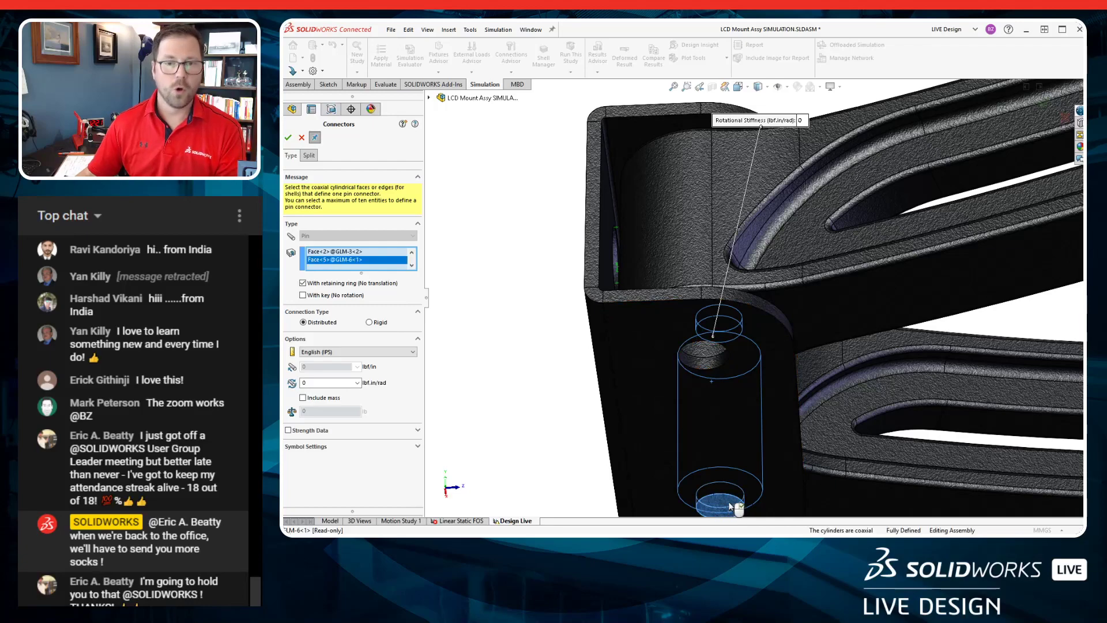
{"action": "scroll", "coordinate": [737, 359], "scroll_direction": "down", "scroll_amount": 3}
{"action": "middle_click_drag", "start_coordinate": [734, 322], "coordinate": [721, 396]}
{"action": "scroll", "coordinate": [721, 392], "scroll_direction": "up", "scroll_amount": 2}
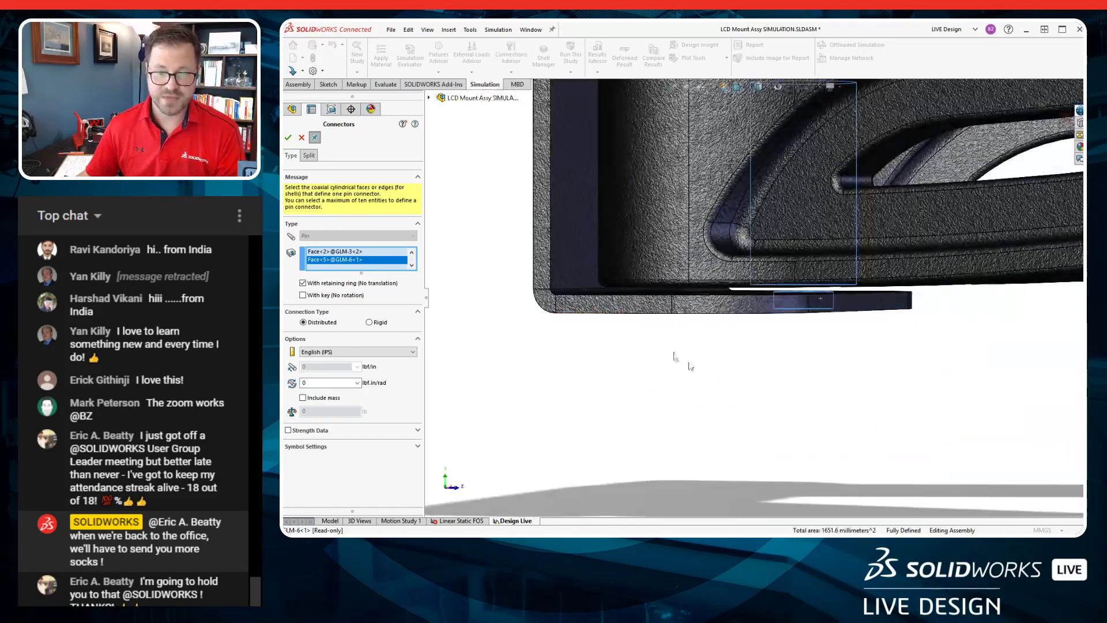
{"action": "left_click", "coordinate": [288, 137]}
Try to create an elbow joint pin connector from two inner cylindrical faces of the same GLM-4 arm.
{"action": "scroll", "coordinate": [865, 248], "scroll_direction": "up", "scroll_amount": 5}
{"action": "middle_click_drag", "start_coordinate": [865, 248], "coordinate": [859, 154]}
{"action": "scroll", "coordinate": [869, 228], "scroll_direction": "down", "scroll_amount": 4}
{"action": "middle_click_drag", "start_coordinate": [869, 227], "coordinate": [865, 245]}
{"action": "scroll", "coordinate": [865, 231], "scroll_direction": "up", "scroll_amount": 3}
{"action": "scroll", "coordinate": [832, 184], "scroll_direction": "down", "scroll_amount": 5}
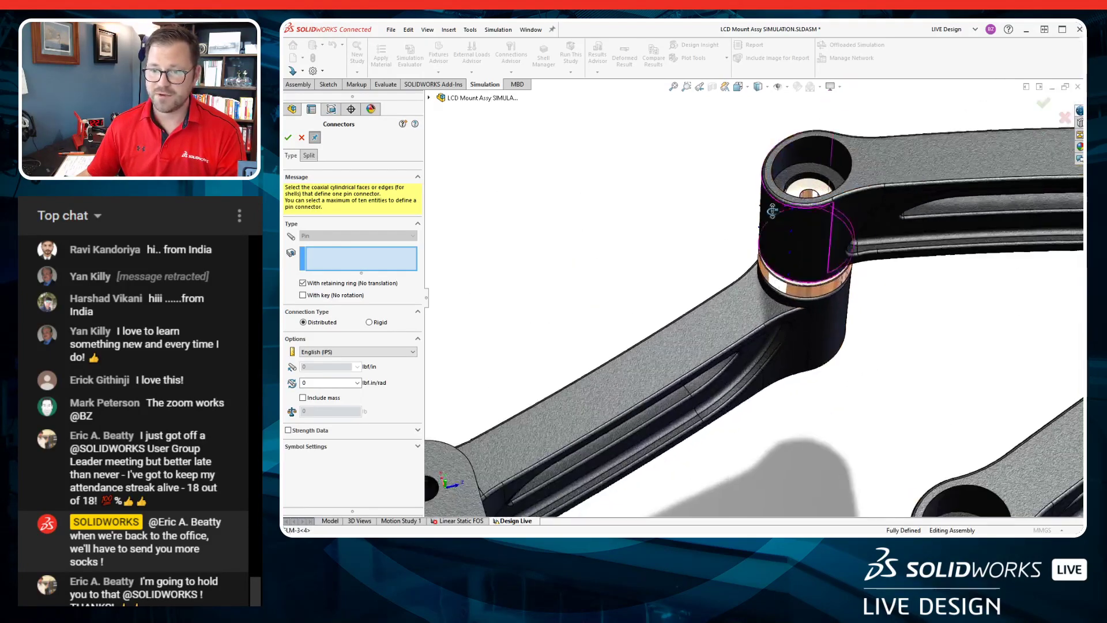
{"action": "scroll", "coordinate": [830, 196], "scroll_direction": "down", "scroll_amount": 4}
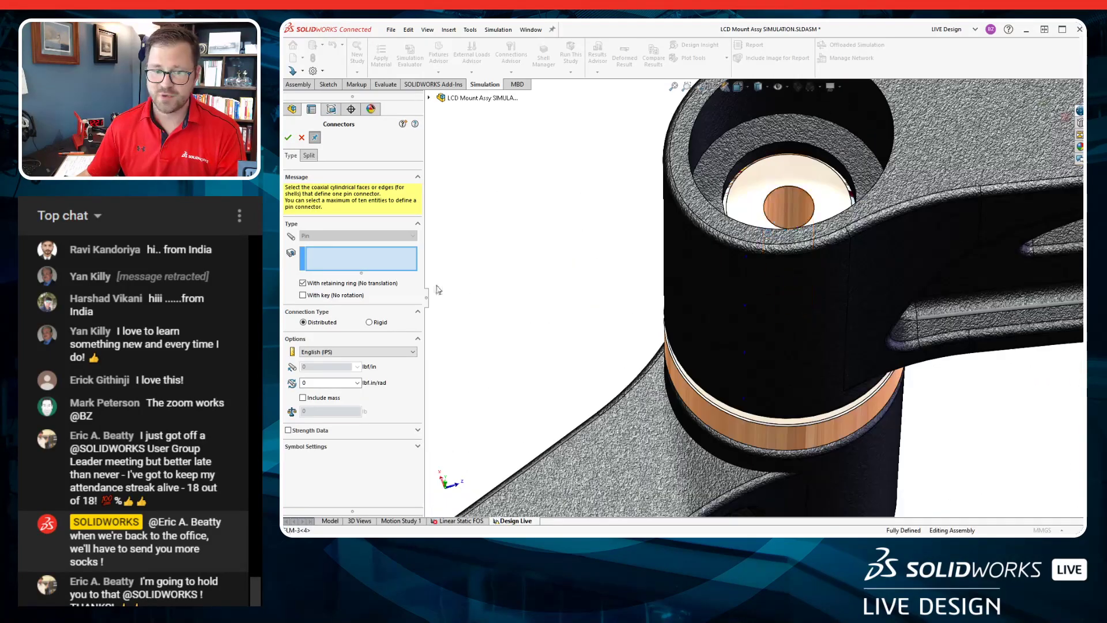
{"action": "left_click", "coordinate": [801, 214]}
{"action": "middle_click_drag", "start_coordinate": [802, 215], "coordinate": [795, 256]}
{"action": "scroll", "coordinate": [795, 256], "scroll_direction": "down", "scroll_amount": 3}
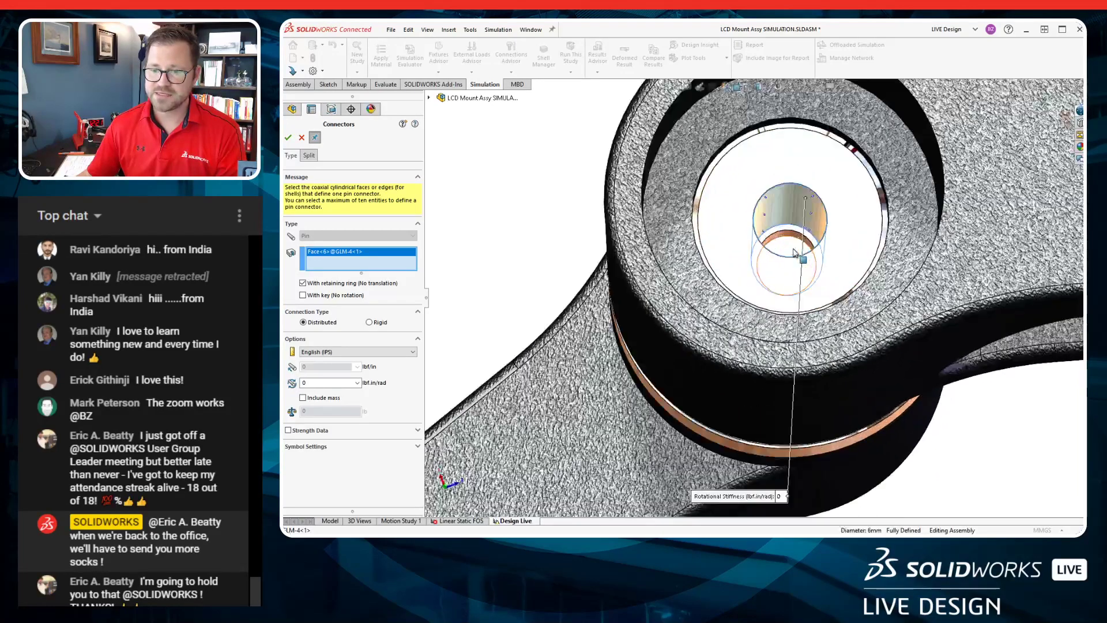
{"action": "left_click", "coordinate": [791, 256]}
{"action": "scroll", "coordinate": [791, 255], "scroll_direction": "up", "scroll_amount": 4}
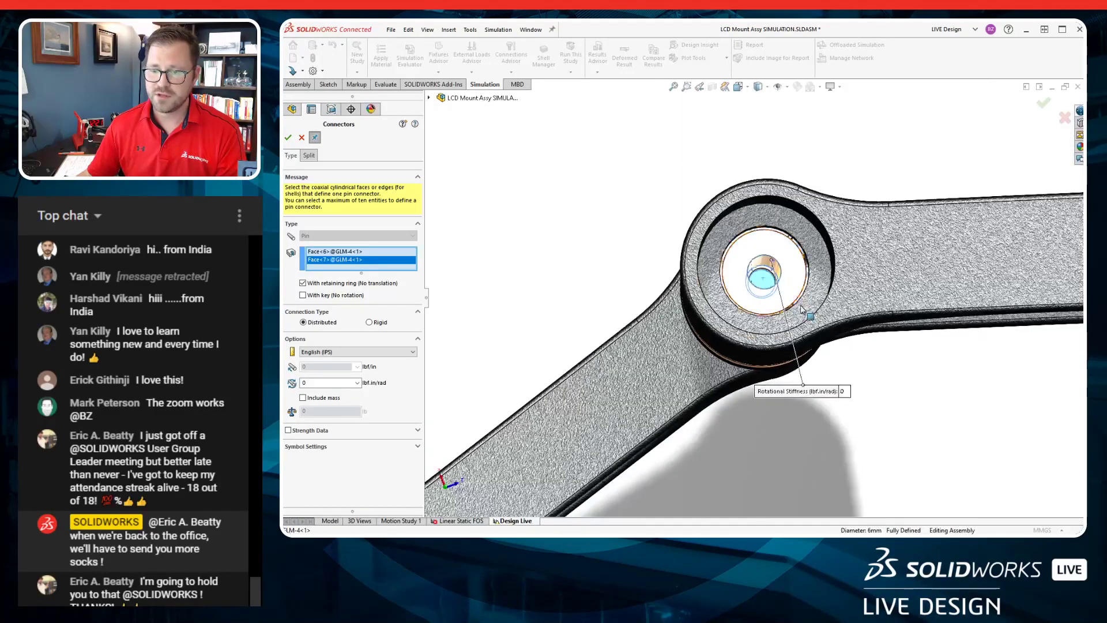
{"action": "middle_click_drag", "start_coordinate": [791, 255], "coordinate": [756, 176]}
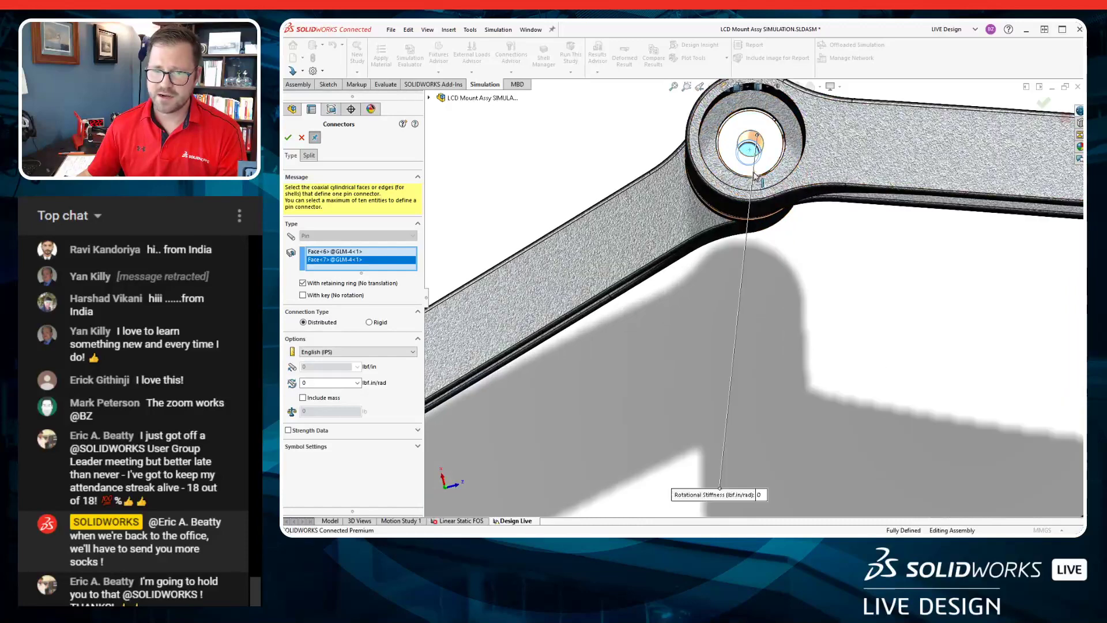
{"action": "left_click", "coordinate": [291, 140]}
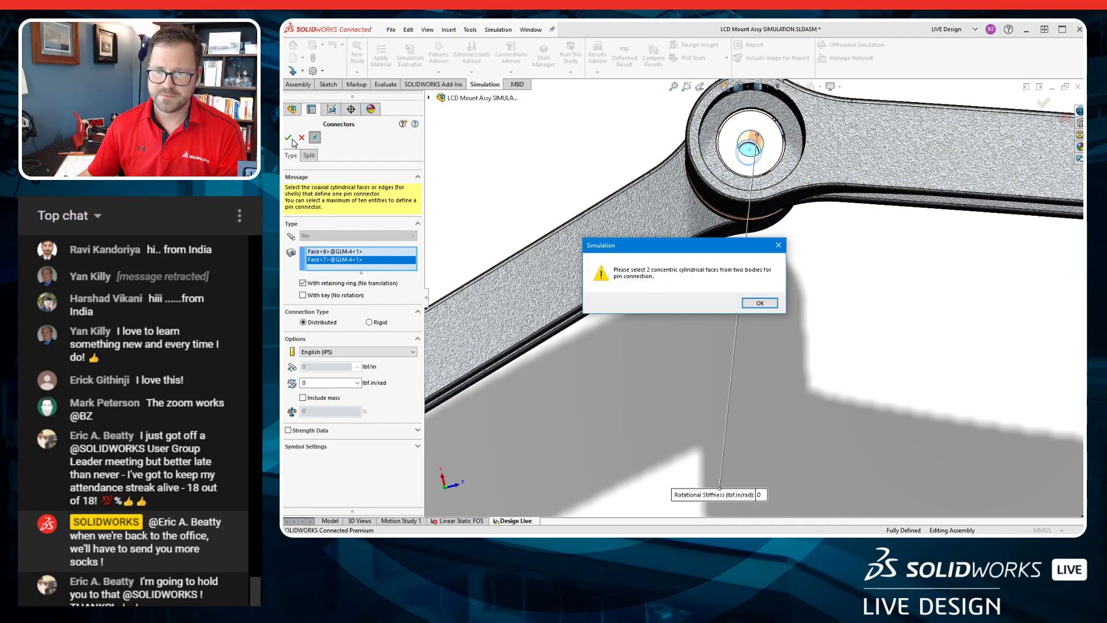
{"action": "left_click", "coordinate": [760, 304]}
Try the elbow pin again with the GLM-4 hole face and two faces of the GLM-5 spacer ring, removing its stray edge.
{"action": "right_click", "coordinate": [364, 254]}
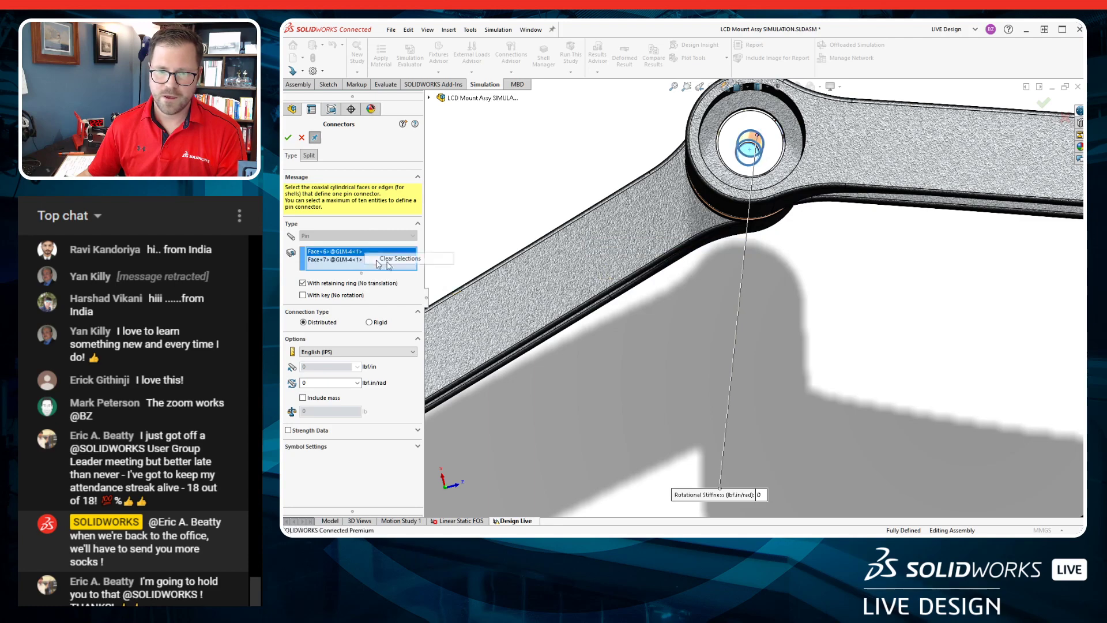
{"action": "left_click", "coordinate": [381, 261]}
{"action": "left_click", "coordinate": [731, 183]}
{"action": "middle_click_drag", "start_coordinate": [730, 182], "coordinate": [734, 176]}
{"action": "left_click", "coordinate": [734, 175]}
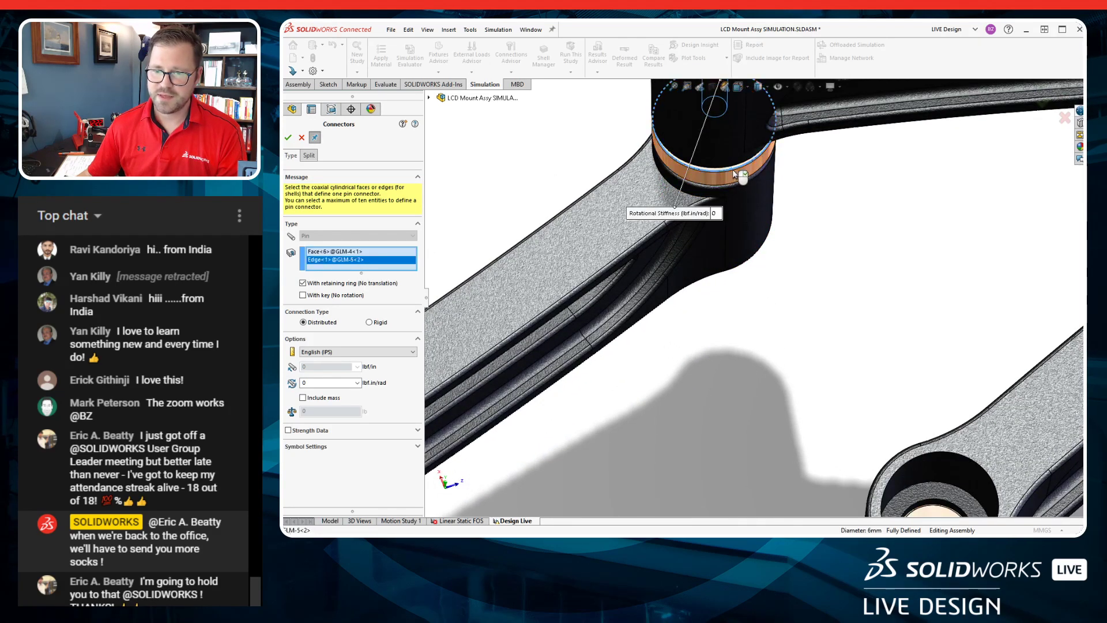
{"action": "left_click", "coordinate": [734, 172]}
{"action": "left_click", "coordinate": [734, 177]}
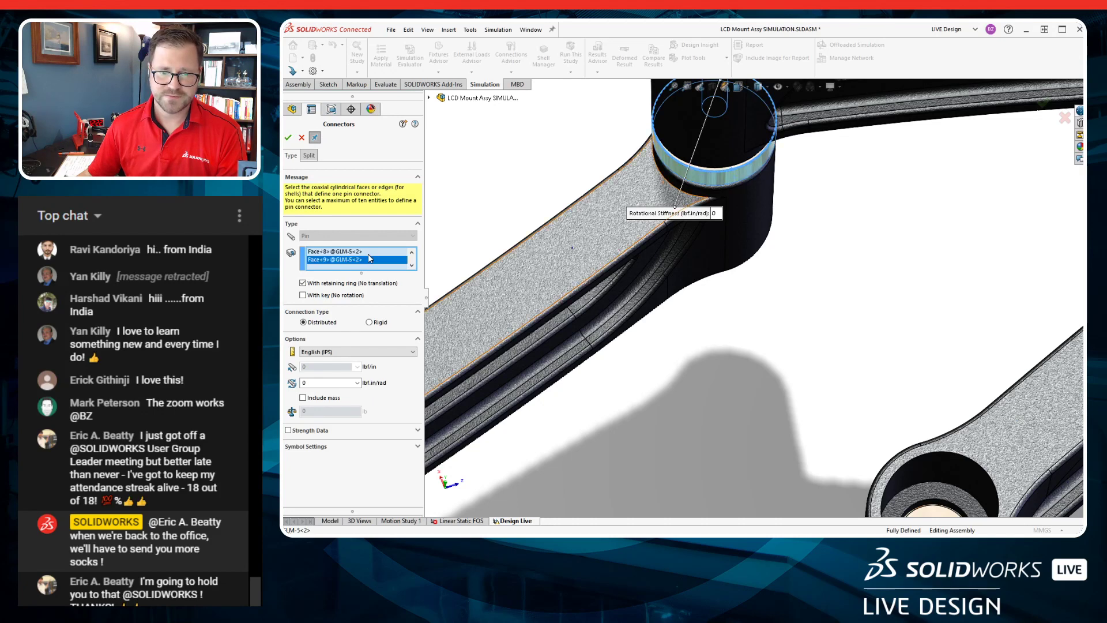
{"action": "left_click", "coordinate": [370, 252]}
{"action": "scroll", "coordinate": [369, 256], "scroll_direction": "up", "scroll_amount": 1}
{"action": "left_click", "coordinate": [367, 259]}
{"action": "key", "text": "Delete"}
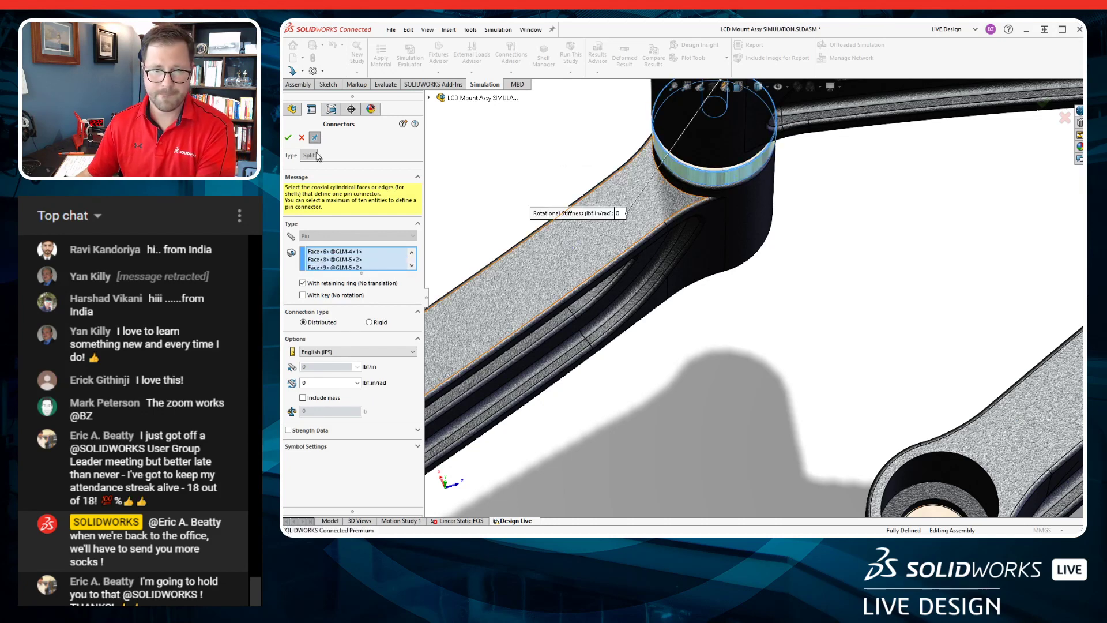
{"action": "left_click", "coordinate": [289, 140]}
{"action": "key", "text": "Return"}
Clear the faulty selection and create the elbow pin connector from the GLM-4 hole face and a single outer GLM-5 spacer face.
{"action": "right_click", "coordinate": [355, 259]}
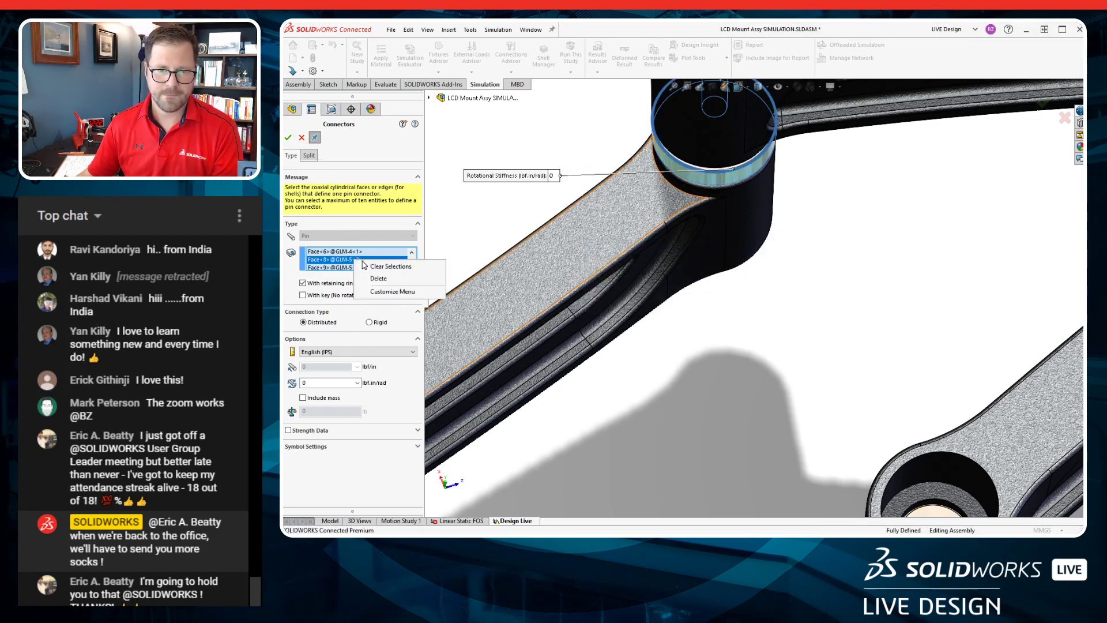
{"action": "left_click", "coordinate": [377, 265]}
{"action": "scroll", "coordinate": [770, 239], "scroll_direction": "up", "scroll_amount": 2}
{"action": "scroll", "coordinate": [742, 122], "scroll_direction": "down", "scroll_amount": 3}
{"action": "left_click", "coordinate": [742, 122]}
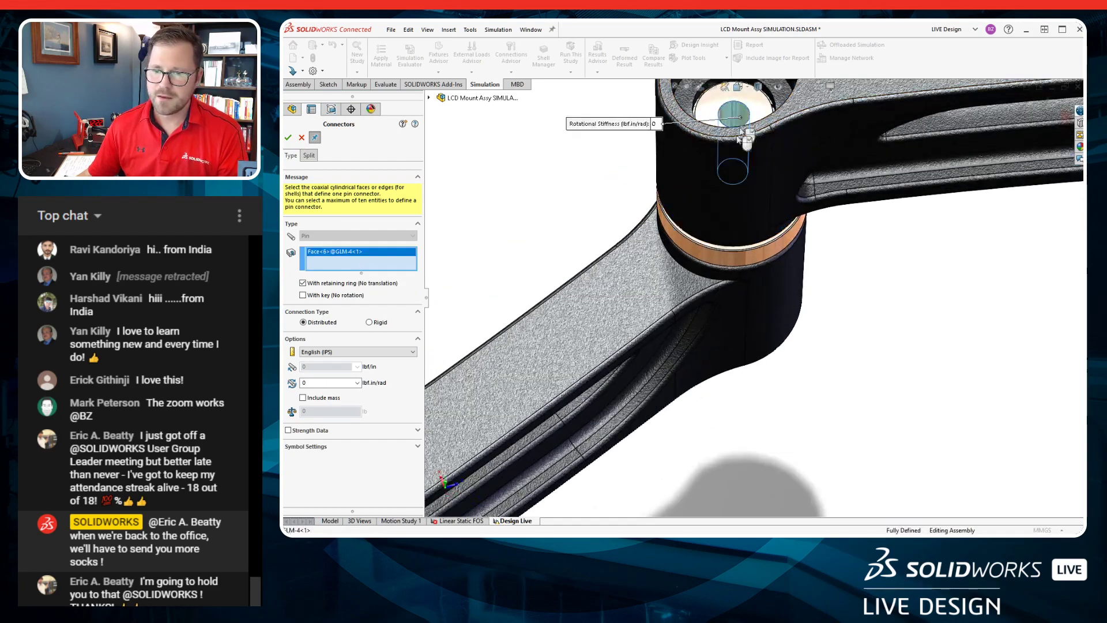
{"action": "left_click", "coordinate": [741, 263]}
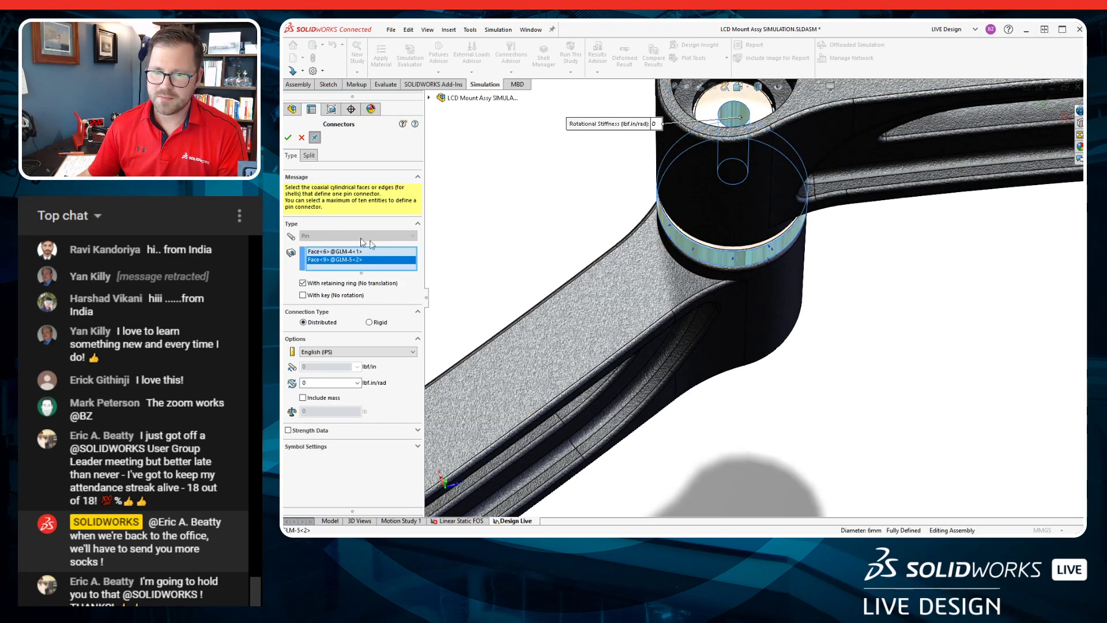
{"action": "left_click", "coordinate": [288, 138]}
Create the other elbow's pin connector from the second GLM-4 arm's hole face and its GLM-5 spacer ring's outer face.
{"action": "scroll", "coordinate": [721, 288], "scroll_direction": "up", "scroll_amount": 4}
{"action": "scroll", "coordinate": [726, 348], "scroll_direction": "down", "scroll_amount": 4}
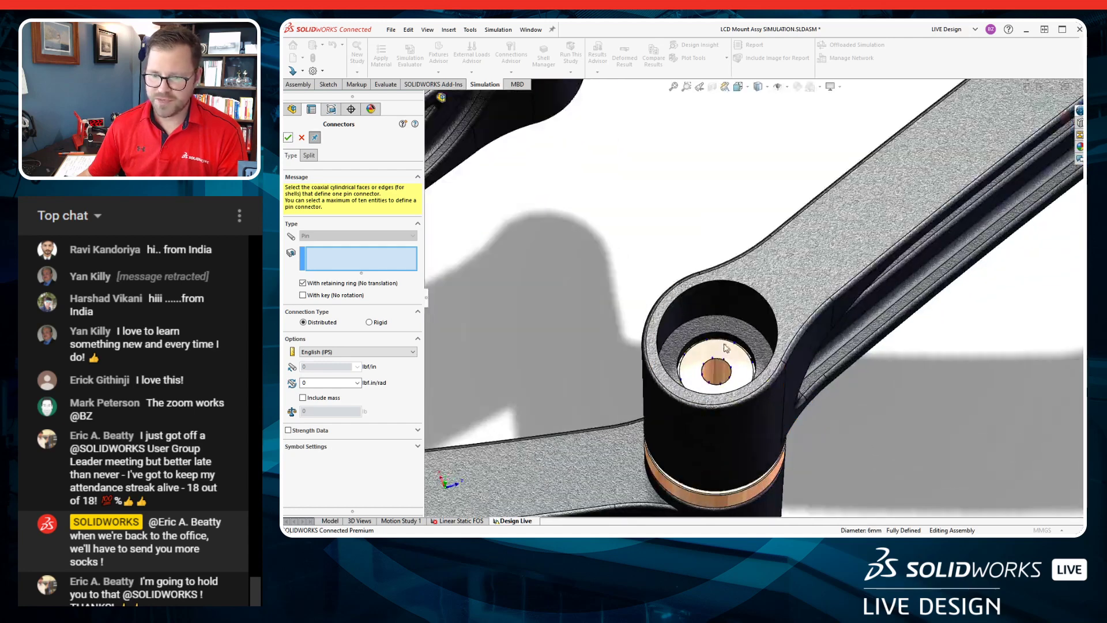
{"action": "left_click", "coordinate": [720, 373]}
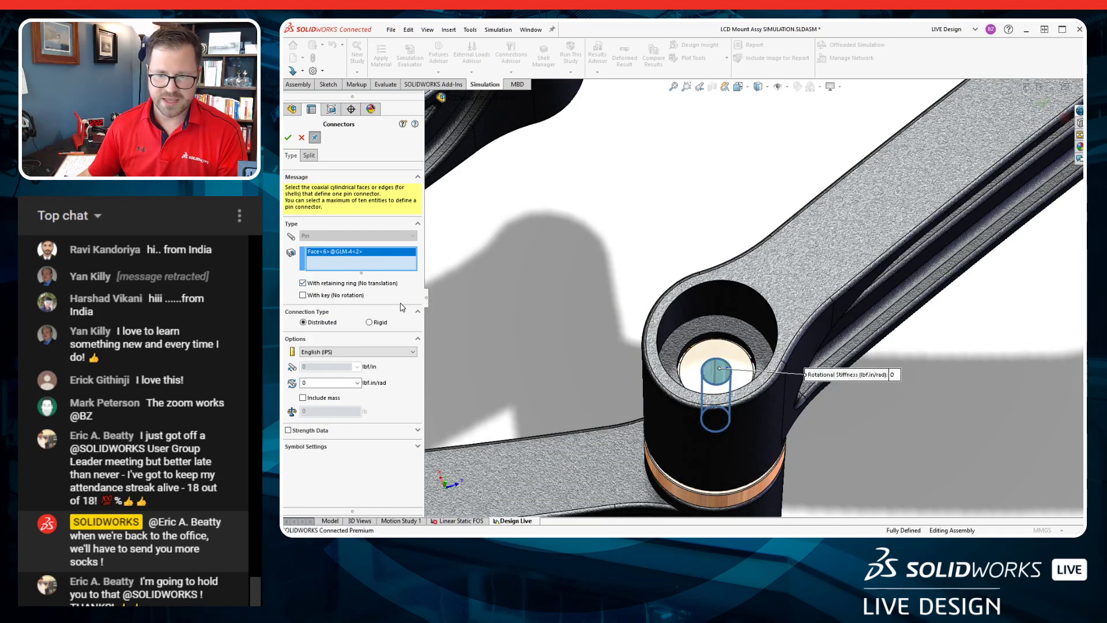
{"action": "left_click", "coordinate": [722, 499]}
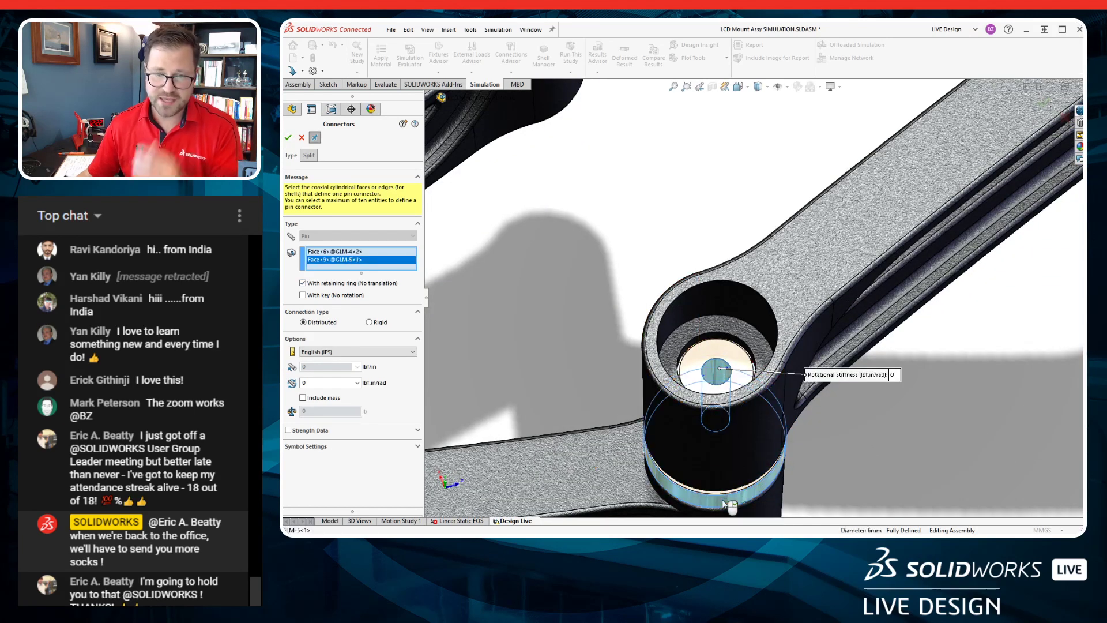
{"action": "left_click", "coordinate": [289, 141]}
Create a pin connector at one arm-to-bracket joint from the GLM-15<3> inner face and both coaxial GLM-7 flange hole faces.
{"action": "scroll", "coordinate": [714, 254], "scroll_direction": "up", "scroll_amount": 6}
{"action": "scroll", "coordinate": [959, 223], "scroll_direction": "down", "scroll_amount": 4}
{"action": "scroll", "coordinate": [899, 190], "scroll_direction": "up", "scroll_amount": 2}
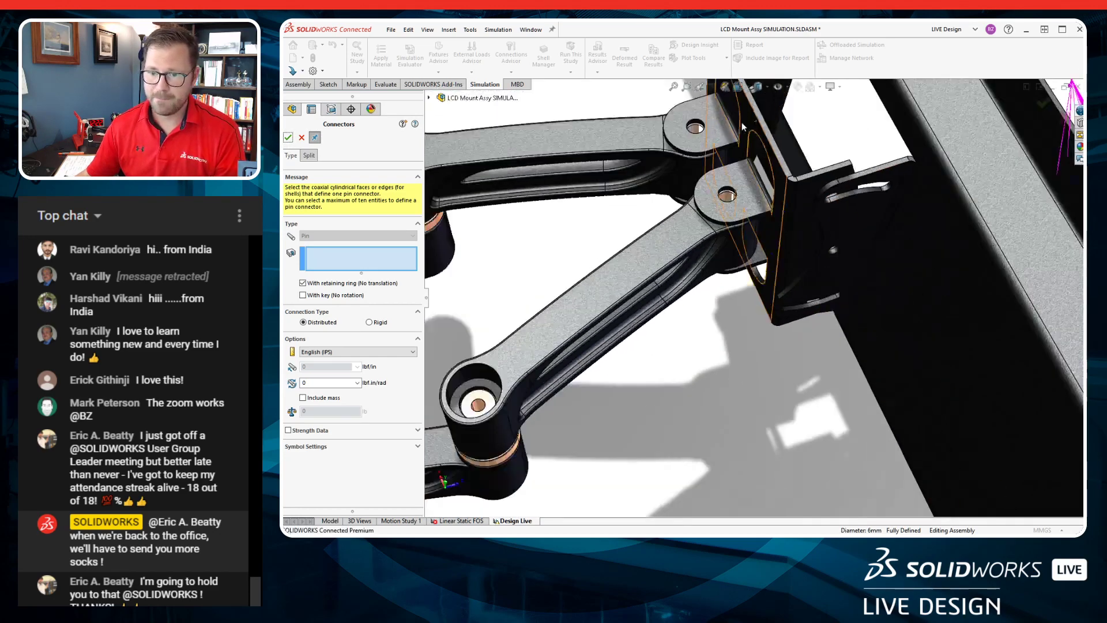
{"action": "scroll", "coordinate": [736, 173], "scroll_direction": "down", "scroll_amount": 5}
{"action": "left_click", "coordinate": [714, 287]}
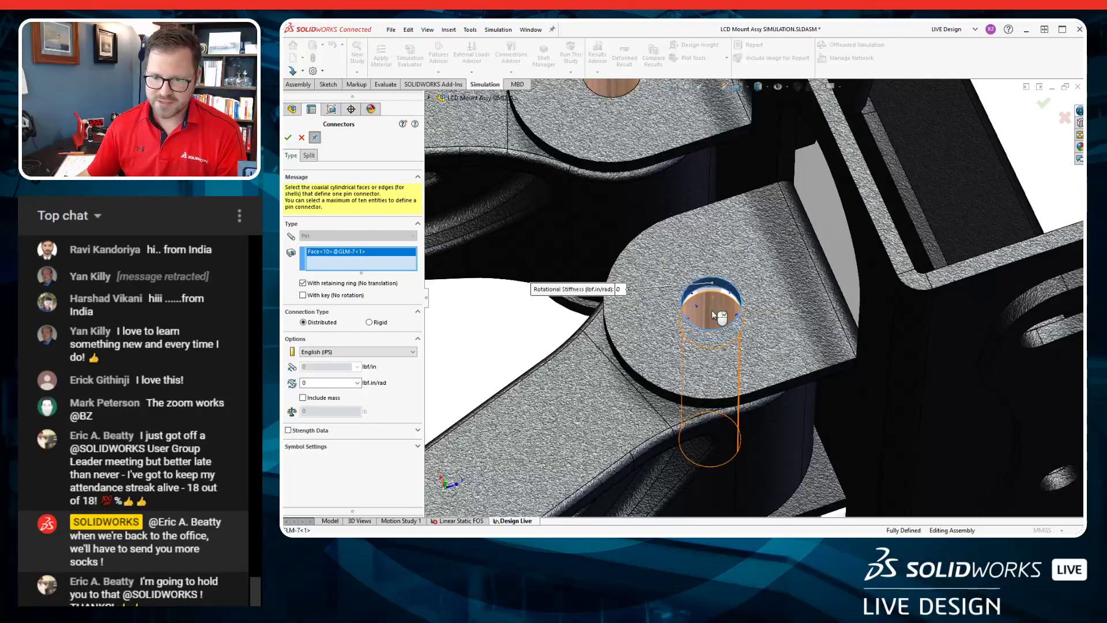
{"action": "left_click", "coordinate": [717, 318]}
{"action": "middle_click_drag", "start_coordinate": [715, 319], "coordinate": [755, 196]}
{"action": "scroll", "coordinate": [716, 365], "scroll_direction": "down", "scroll_amount": 3}
{"action": "scroll", "coordinate": [722, 313], "scroll_direction": "up", "scroll_amount": 1}
{"action": "scroll", "coordinate": [749, 400], "scroll_direction": "up", "scroll_amount": 5}
{"action": "scroll", "coordinate": [759, 385], "scroll_direction": "down", "scroll_amount": 4}
{"action": "scroll", "coordinate": [754, 199], "scroll_direction": "up", "scroll_amount": 3}
{"action": "scroll", "coordinate": [745, 464], "scroll_direction": "down", "scroll_amount": 3}
{"action": "left_click", "coordinate": [745, 469]}
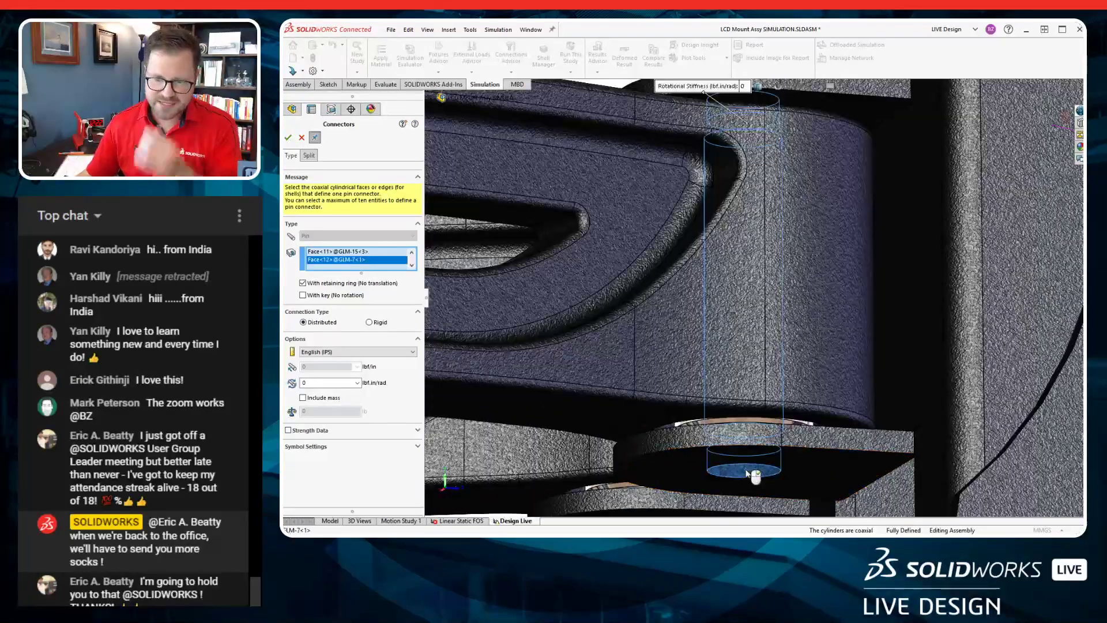
{"action": "left_click", "coordinate": [287, 138]}
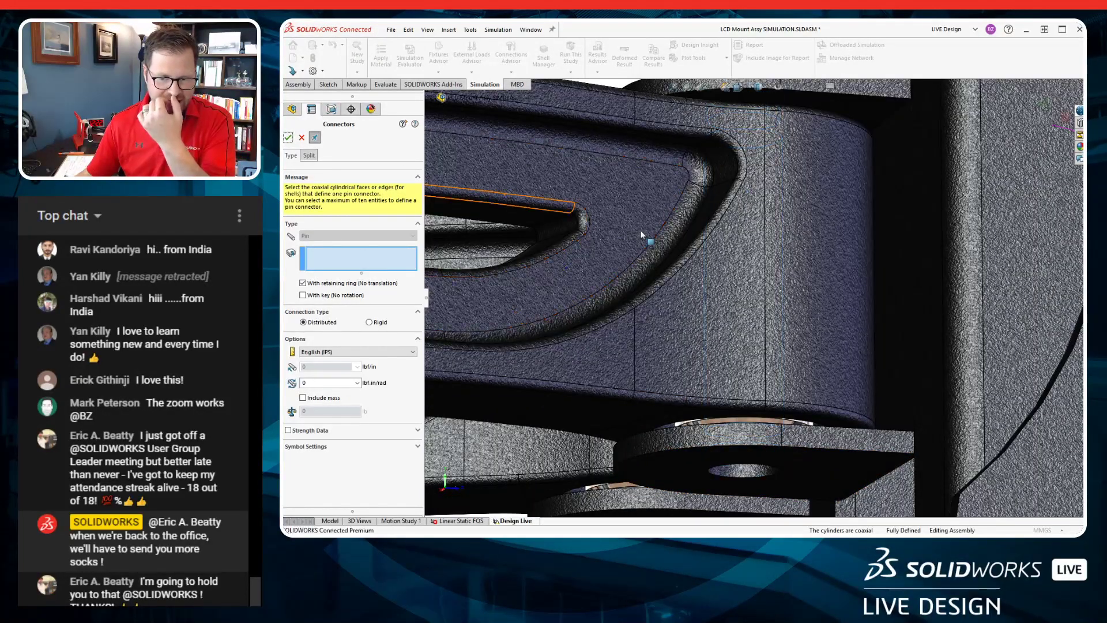
Create the neighbouring arm's bracket-joint pin connector from the GLM-15<4> inner face and both coaxial GLM-7 flange hole faces.
{"action": "scroll", "coordinate": [642, 229], "scroll_direction": "up", "scroll_amount": 5}
{"action": "middle_click_drag", "start_coordinate": [691, 239], "coordinate": [721, 282]}
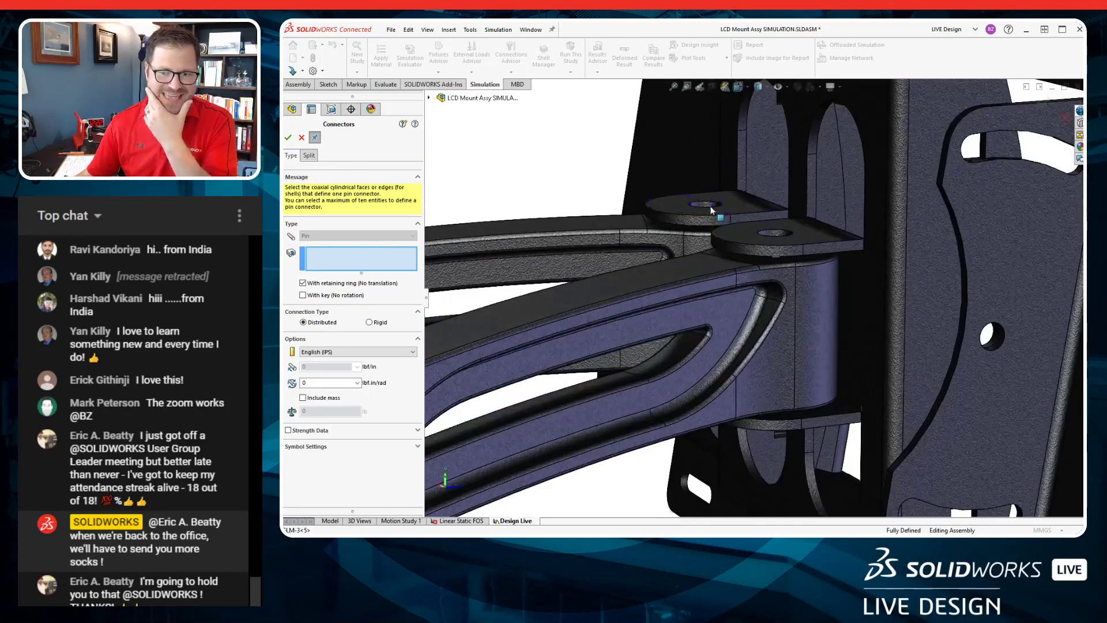
{"action": "scroll", "coordinate": [714, 213], "scroll_direction": "down", "scroll_amount": 4}
{"action": "left_click", "coordinate": [713, 215]}
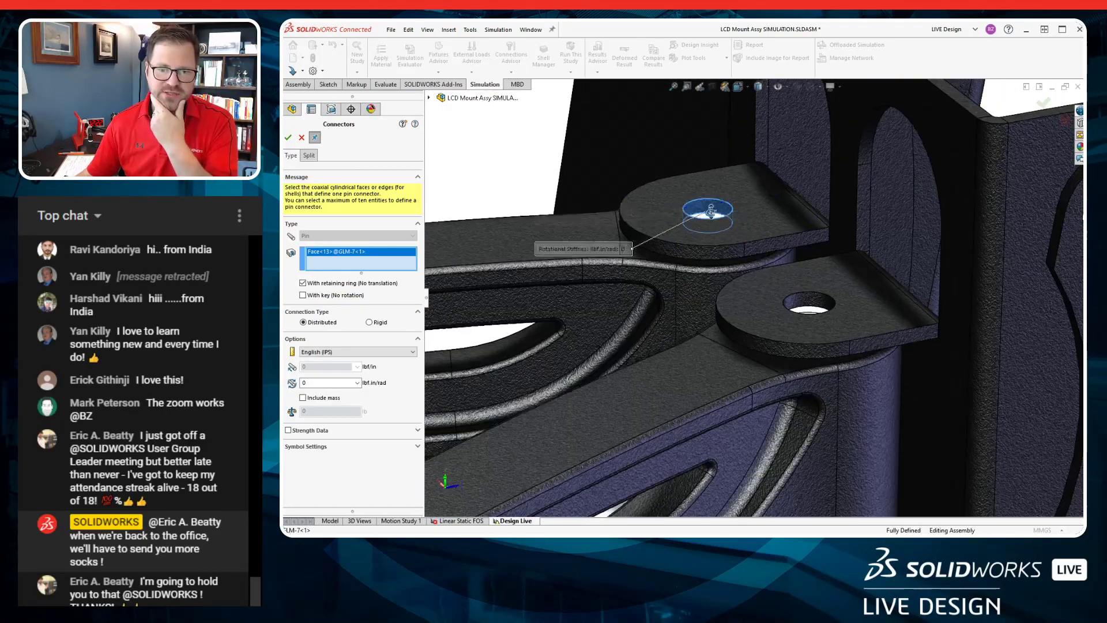
{"action": "middle_click_drag", "start_coordinate": [713, 216], "coordinate": [706, 229]}
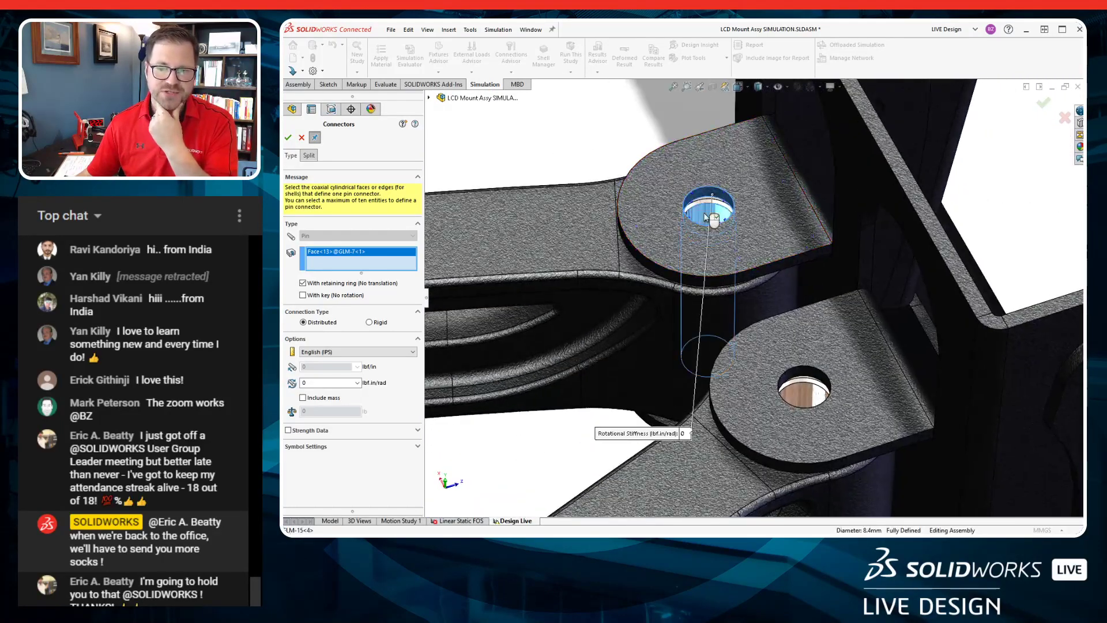
{"action": "left_click", "coordinate": [708, 224]}
{"action": "middle_click_drag", "start_coordinate": [668, 340], "coordinate": [743, 442]}
{"action": "left_click", "coordinate": [743, 443]}
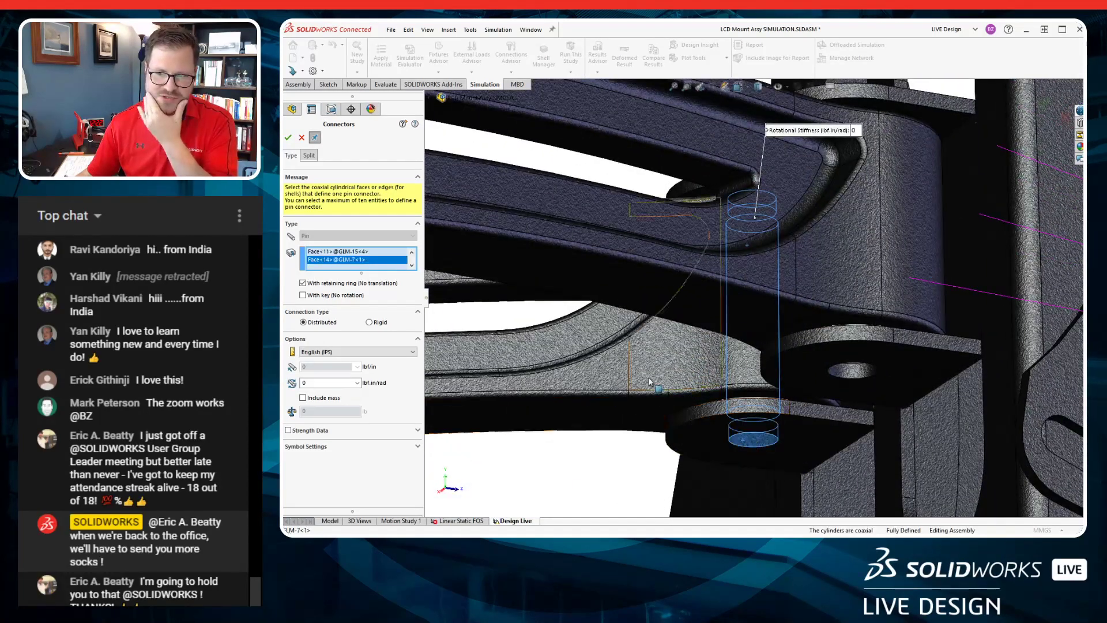
{"action": "scroll", "coordinate": [648, 376], "scroll_direction": "up", "scroll_amount": 4}
{"action": "left_click", "coordinate": [288, 140]}
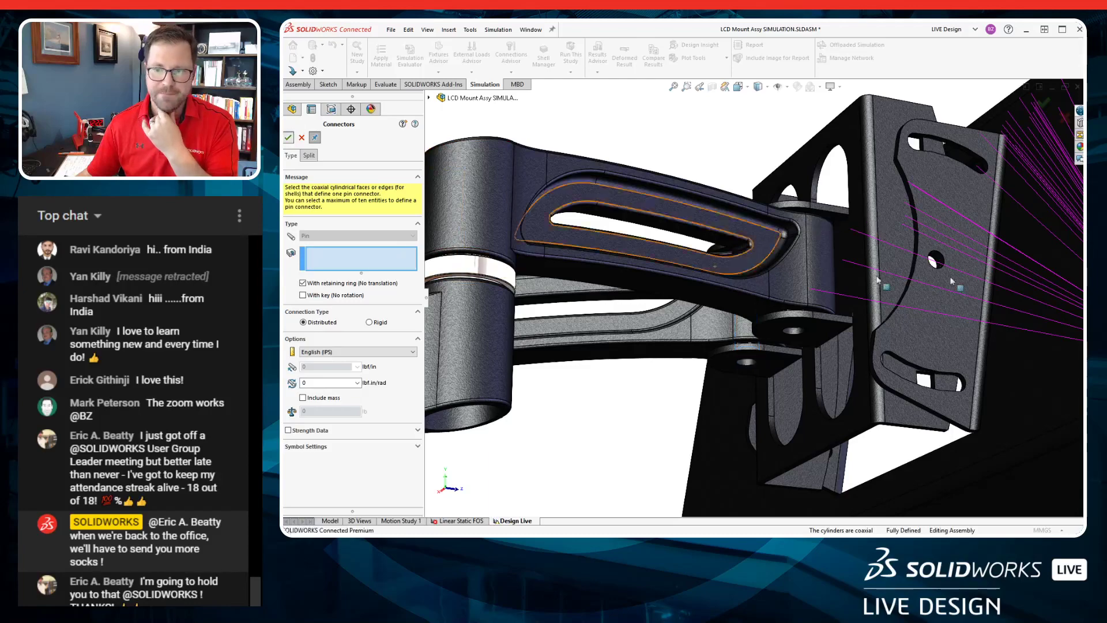
Create a tilt-joint pin connector from the coaxial side-hole faces of the LCD touchscreen bracket and GLM-7.
{"action": "scroll", "coordinate": [880, 274], "scroll_direction": "down", "scroll_amount": 6}
{"action": "left_click", "coordinate": [880, 274]}
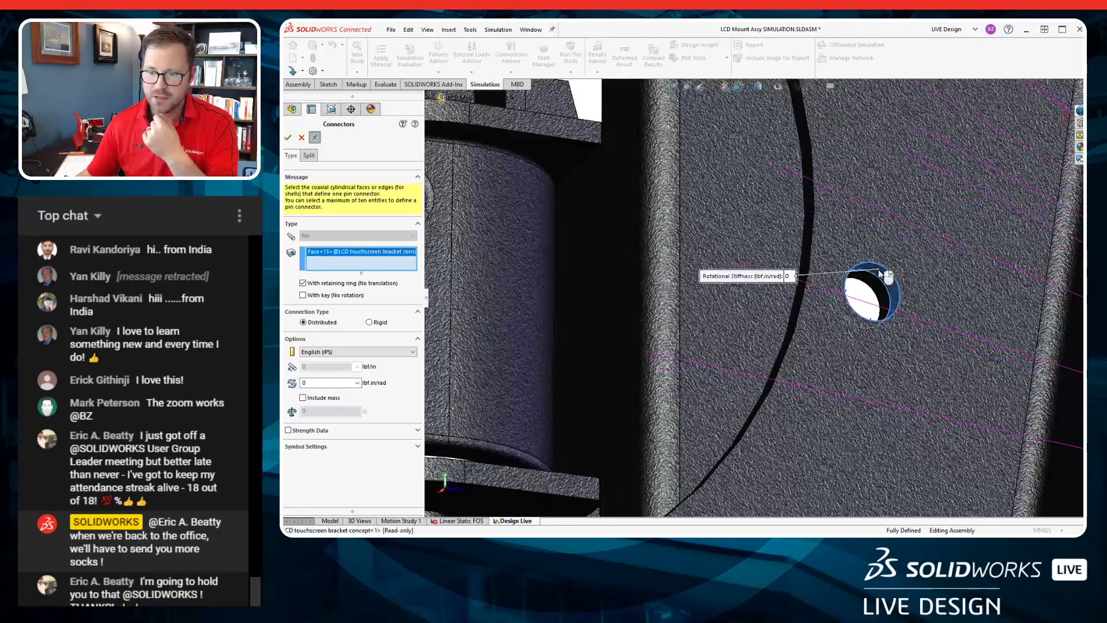
{"action": "left_click", "coordinate": [869, 283]}
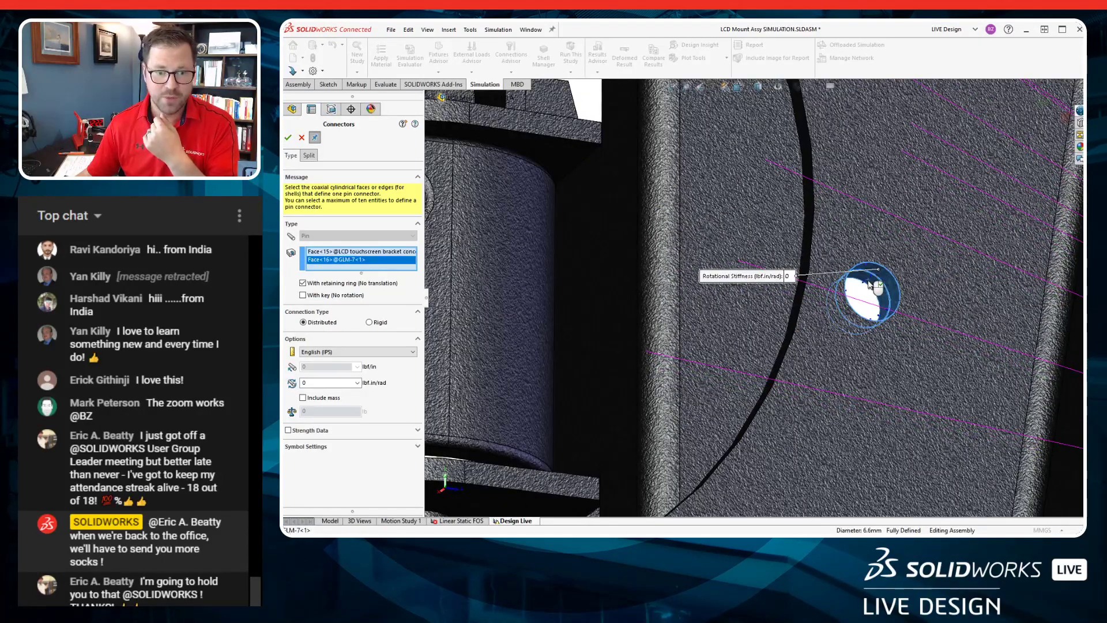
{"action": "scroll", "coordinate": [869, 284], "scroll_direction": "up", "scroll_amount": 8}
{"action": "middle_click_drag", "start_coordinate": [769, 234], "coordinate": [594, 271]}
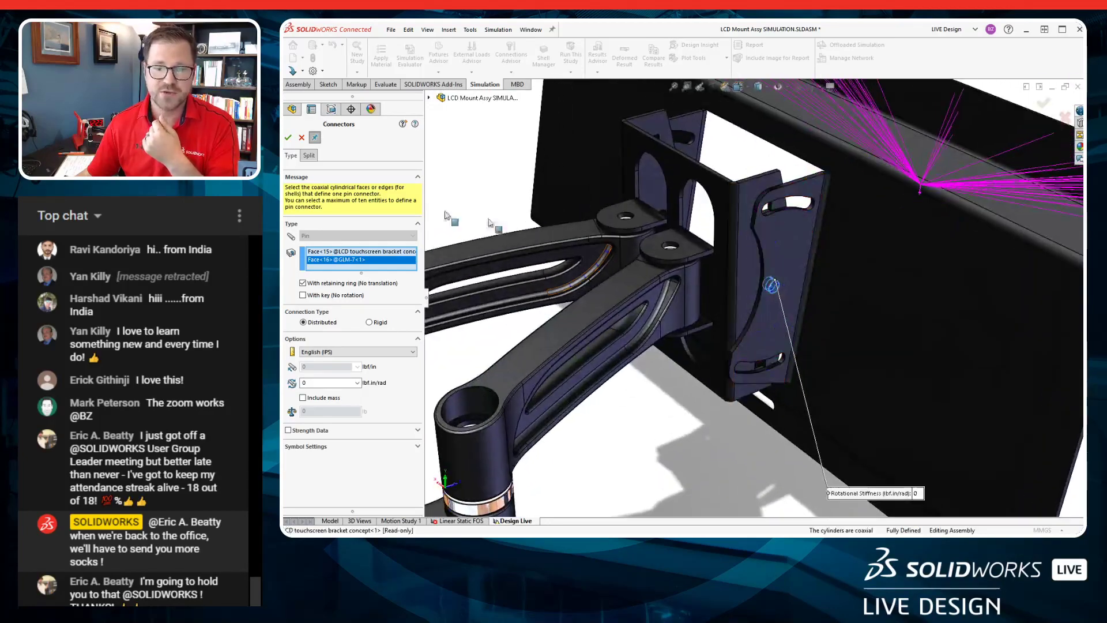
Create the opposite side's tilt-joint pin connector between the LCD touchscreen bracket and GLM-7 holes, and finish defining connectors.
{"action": "scroll", "coordinate": [695, 188], "scroll_direction": "down", "scroll_amount": 5}
{"action": "middle_click_drag", "start_coordinate": [699, 191], "coordinate": [634, 225]}
{"action": "scroll", "coordinate": [961, 179], "scroll_direction": "down", "scroll_amount": 4}
{"action": "left_click", "coordinate": [772, 173]}
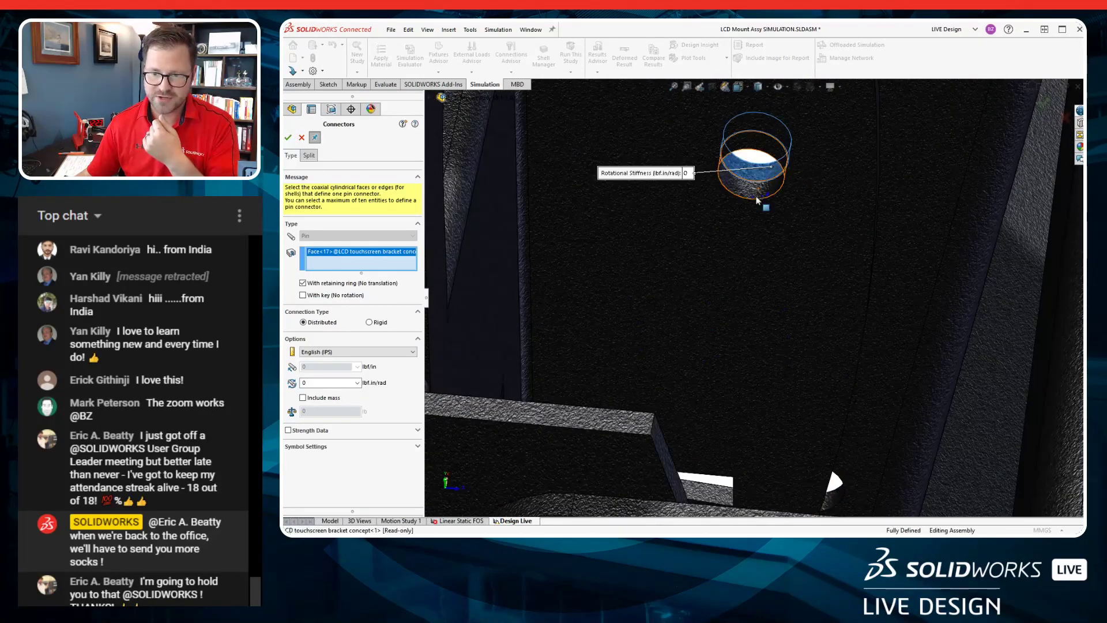
{"action": "left_click", "coordinate": [762, 203]}
{"action": "left_click", "coordinate": [288, 137]}
{"action": "scroll", "coordinate": [777, 261], "scroll_direction": "up", "scroll_amount": 4}
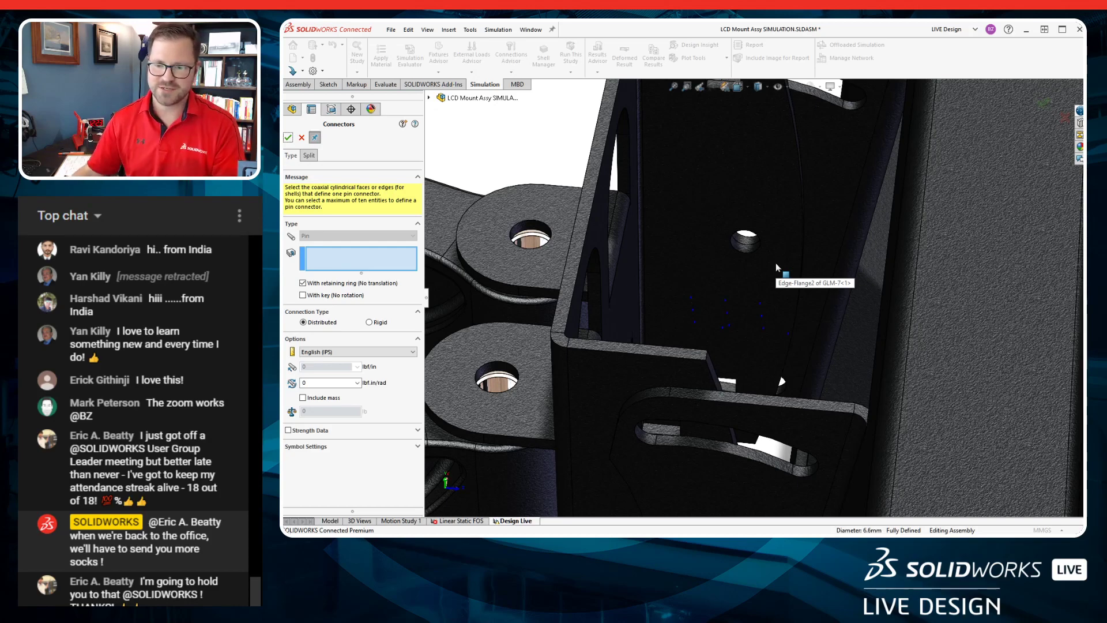
{"action": "scroll", "coordinate": [776, 262], "scroll_direction": "up", "scroll_amount": 5}
{"action": "scroll", "coordinate": [700, 340], "scroll_direction": "up", "scroll_amount": 2}
{"action": "middle_click_drag", "start_coordinate": [700, 340], "coordinate": [750, 294]}
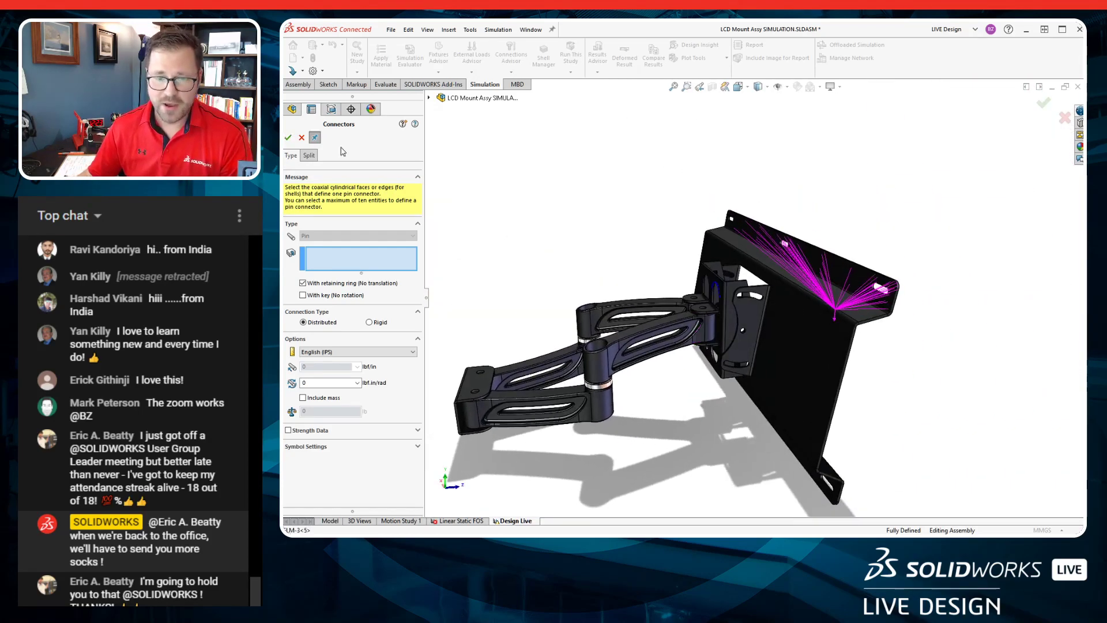
{"action": "left_click", "coordinate": [301, 138]}
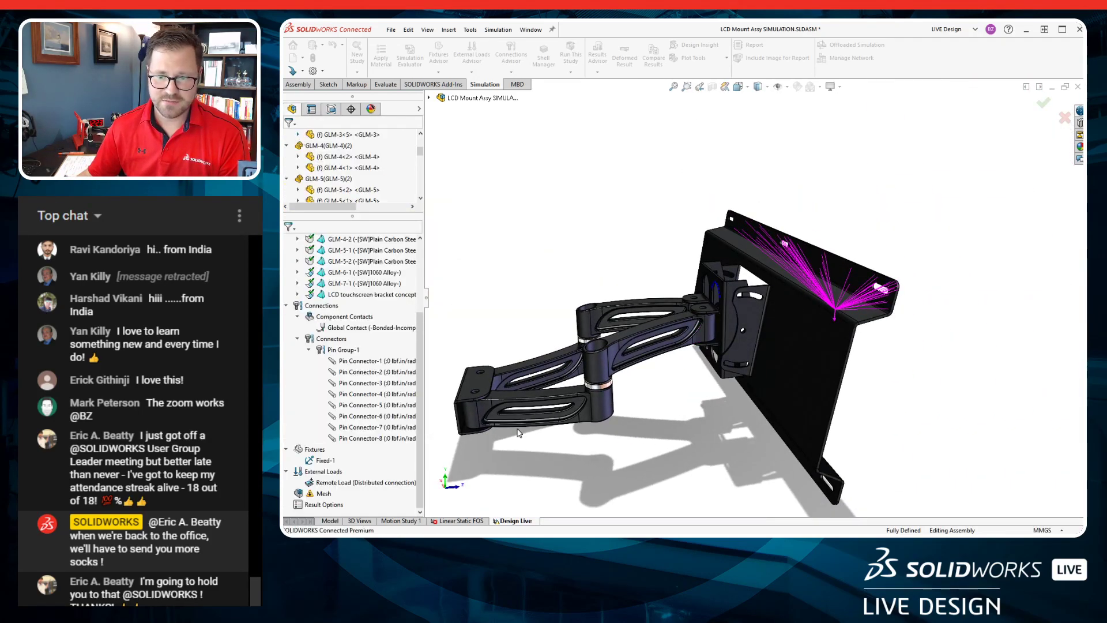
Collapse the Connectors and Component Contacts folders in the Design Live study tree.
{"action": "scroll", "coordinate": [609, 375], "scroll_direction": "down", "scroll_amount": 2}
{"action": "middle_click_drag", "start_coordinate": [609, 373], "coordinate": [566, 364]}
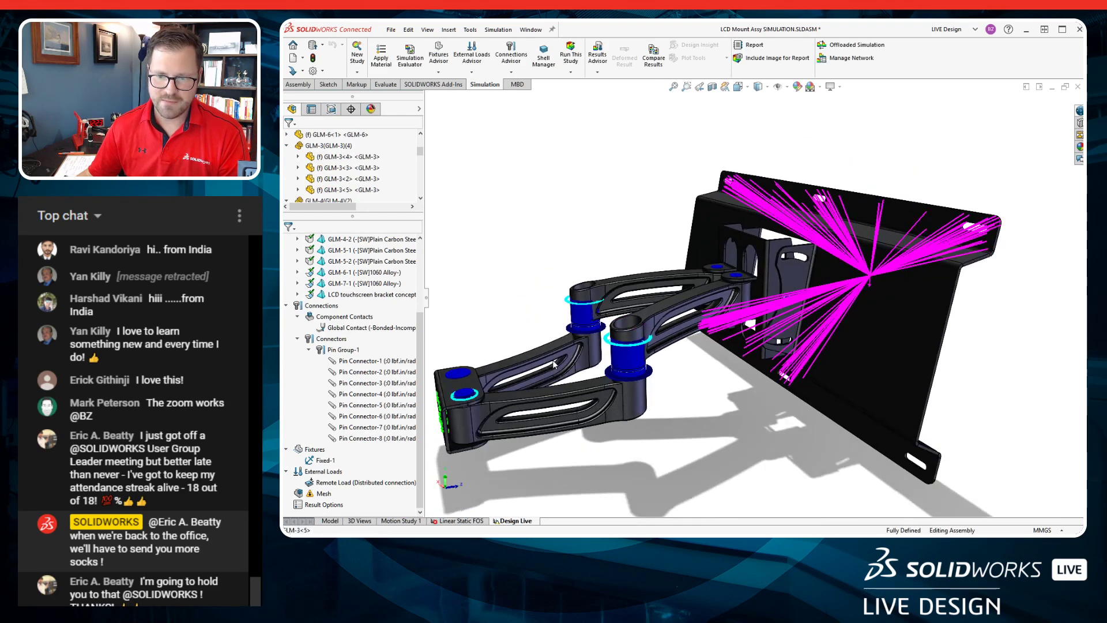
{"action": "scroll", "coordinate": [563, 364], "scroll_direction": "down", "scroll_amount": 1}
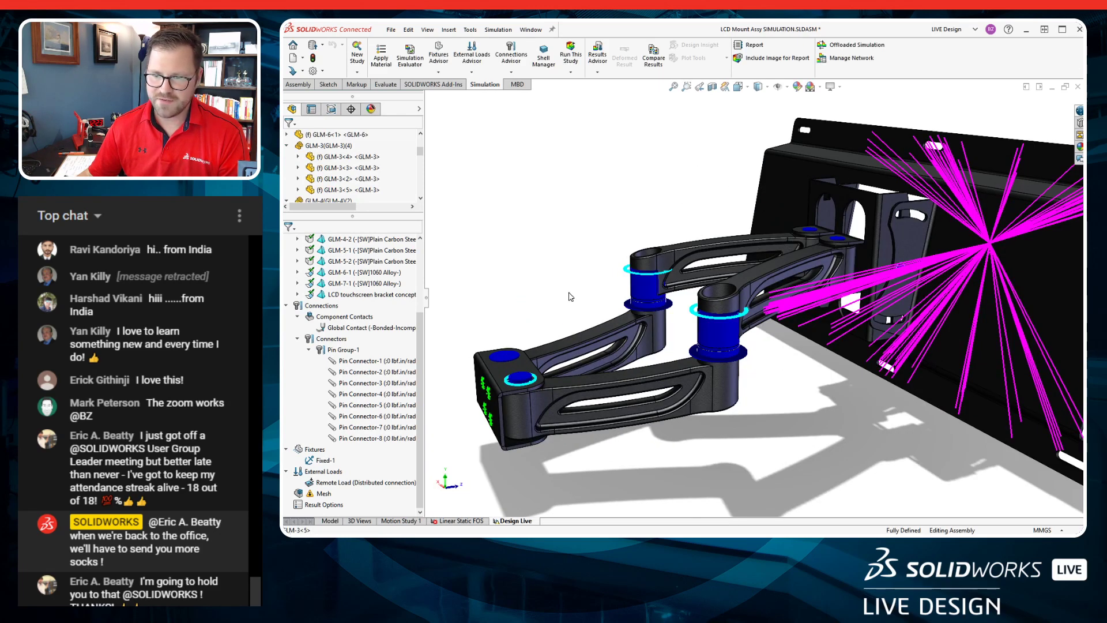
{"action": "scroll", "coordinate": [570, 297], "scroll_direction": "up", "scroll_amount": 1}
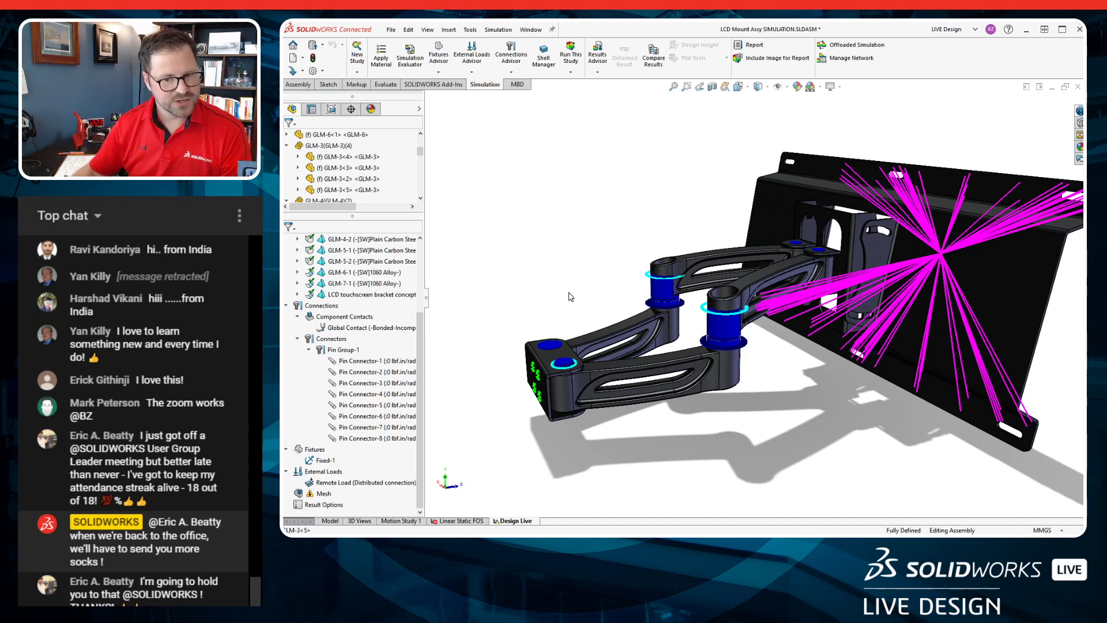
{"action": "left_click", "coordinate": [297, 339]}
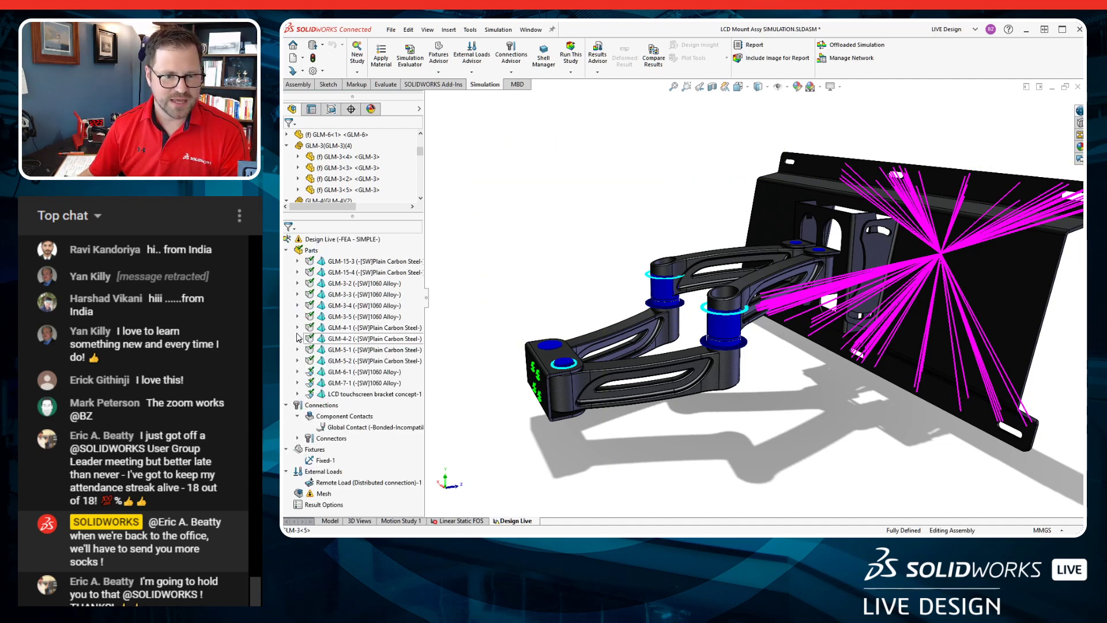
{"action": "left_click", "coordinate": [298, 416]}
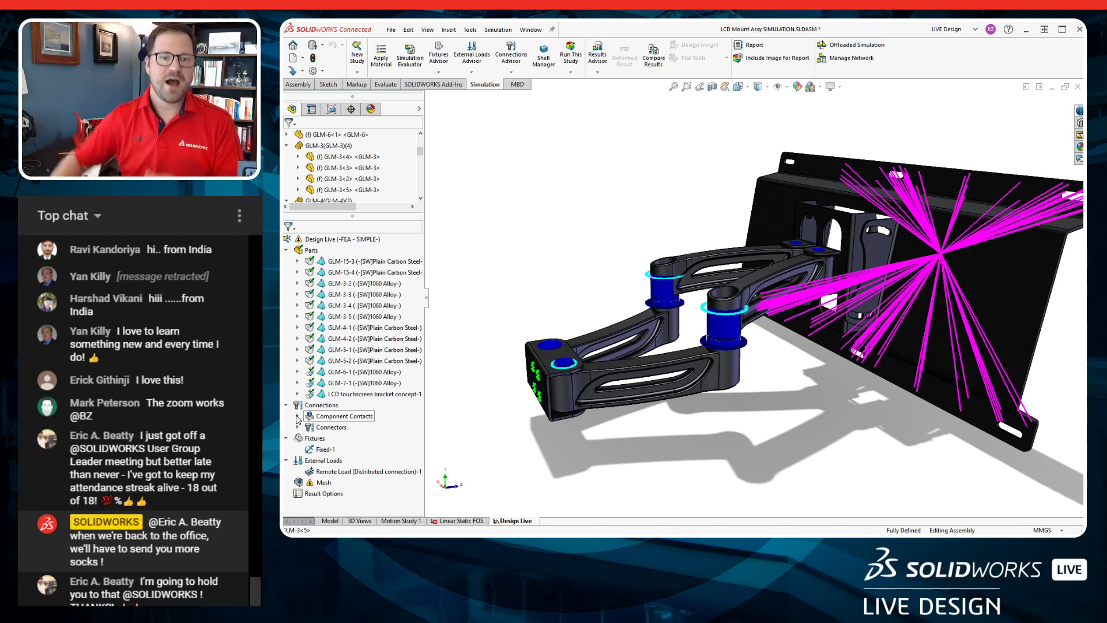
Check the Design Live study's properties, including the solver selection and the soft spring stabilization option.
{"action": "right_click", "coordinate": [355, 242]}
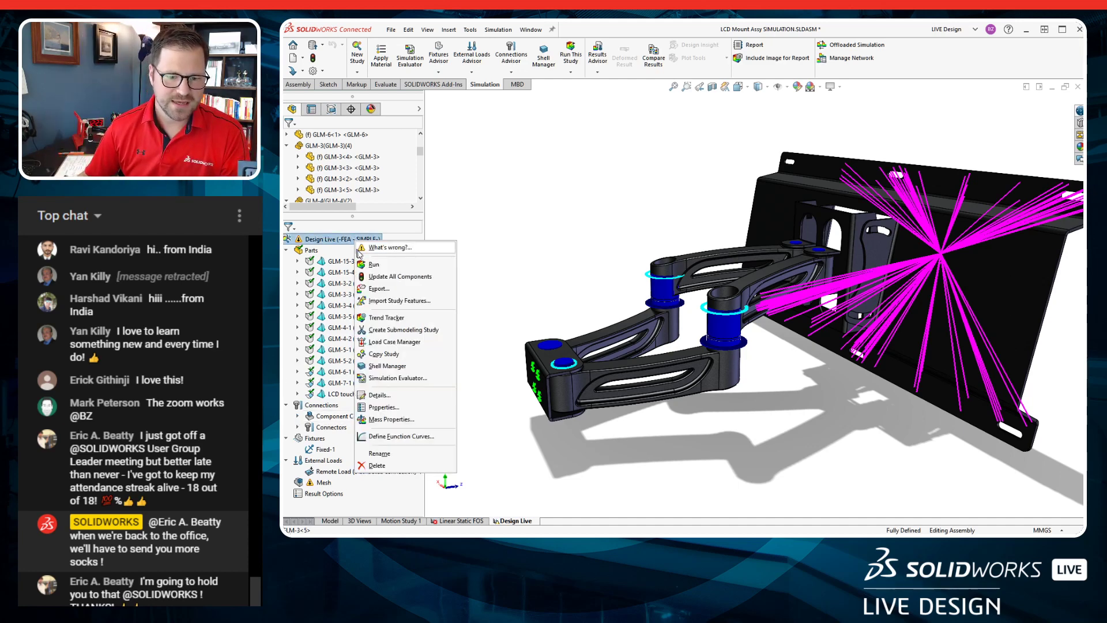
{"action": "left_click", "coordinate": [412, 408]}
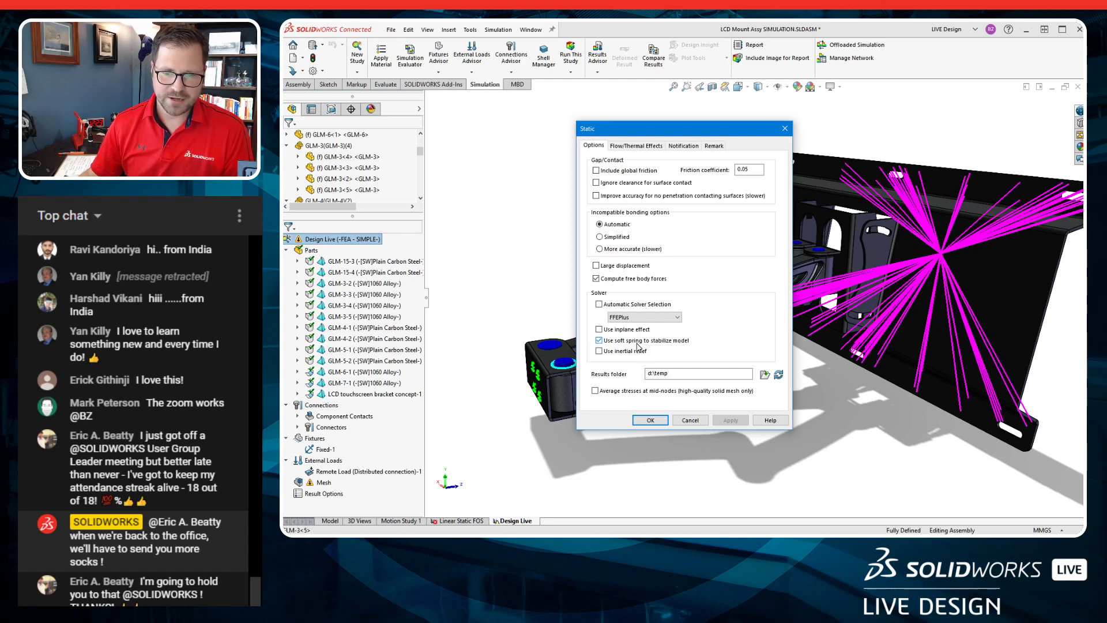
{"action": "left_click", "coordinate": [649, 420]}
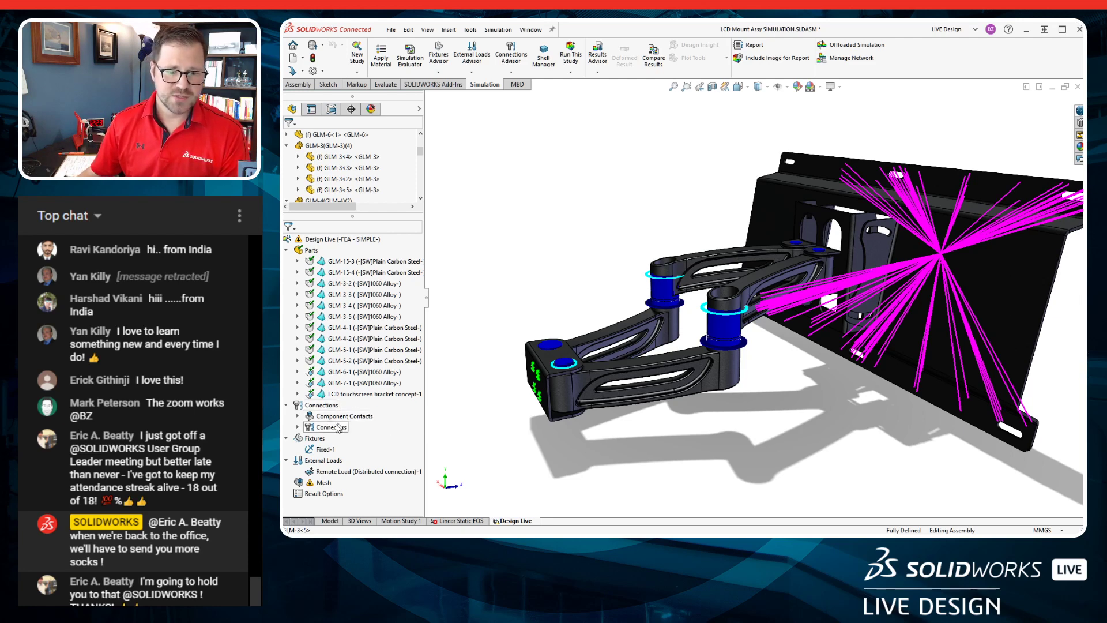
Suppress the remote load and add a reversed gravity load of 386.22 in/s^2 referenced to the Top Plane.
{"action": "right_click", "coordinate": [316, 474]}
{"action": "left_click", "coordinate": [334, 527]}
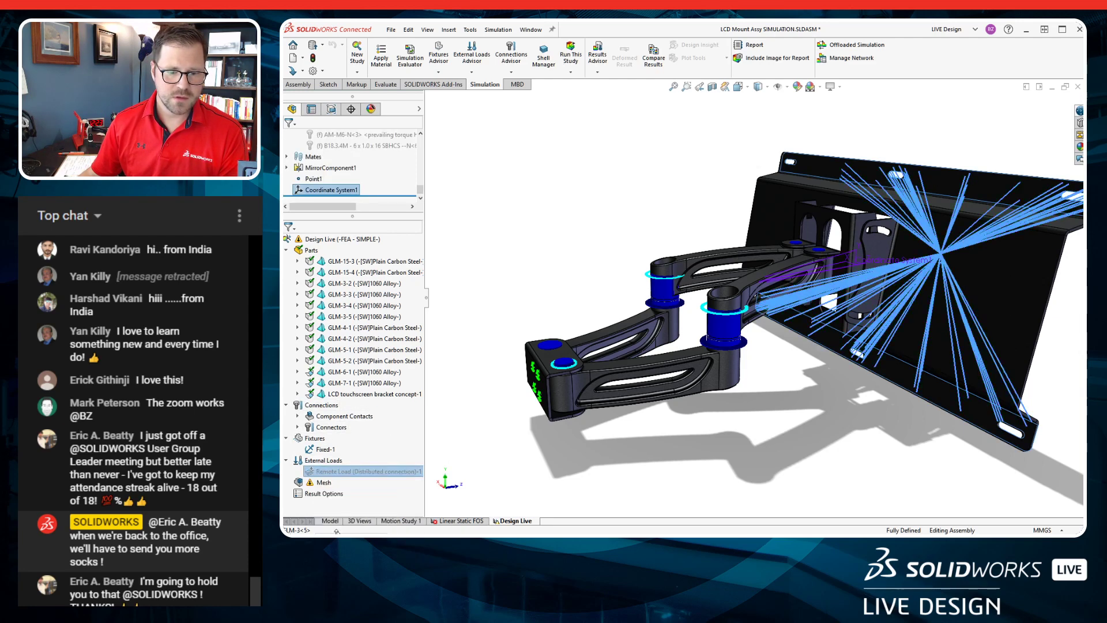
{"action": "right_click", "coordinate": [322, 461]}
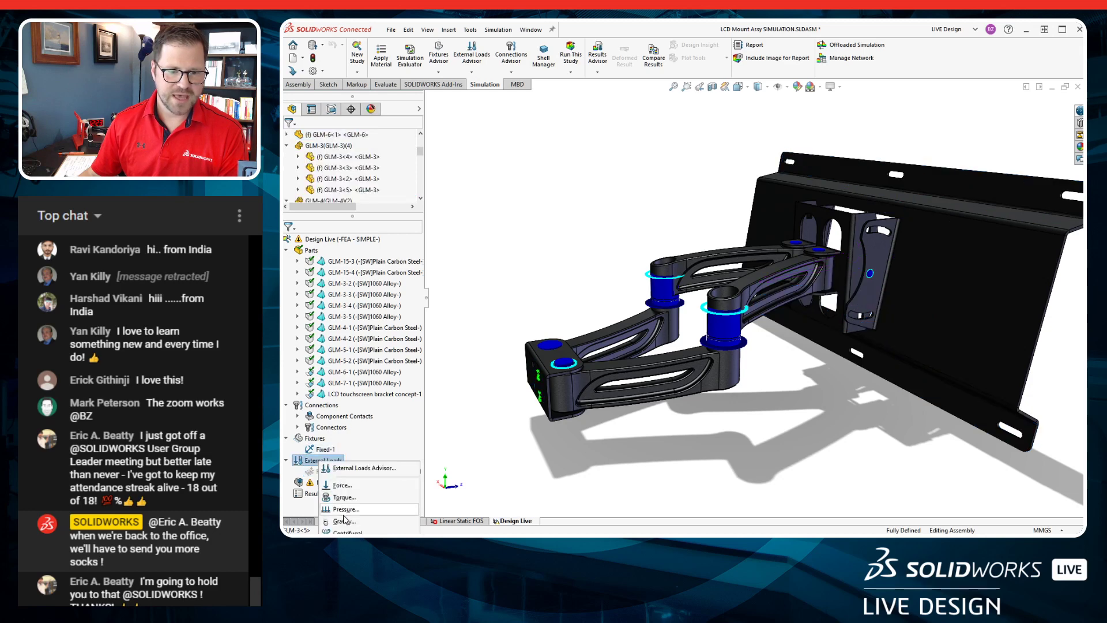
{"action": "left_click", "coordinate": [345, 521]}
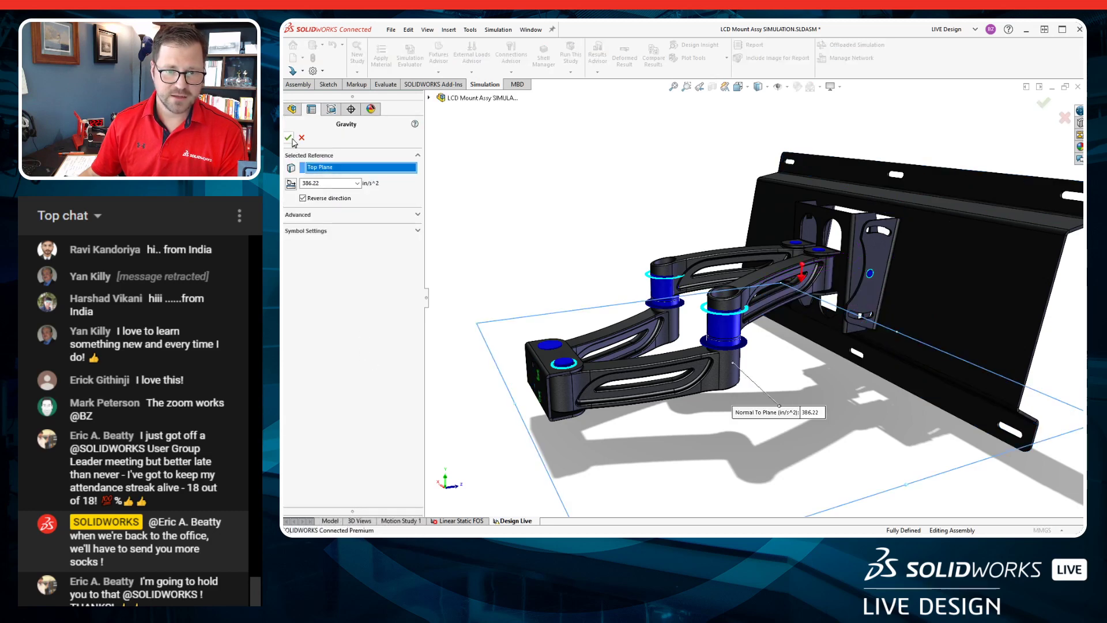
{"action": "left_click", "coordinate": [290, 140]}
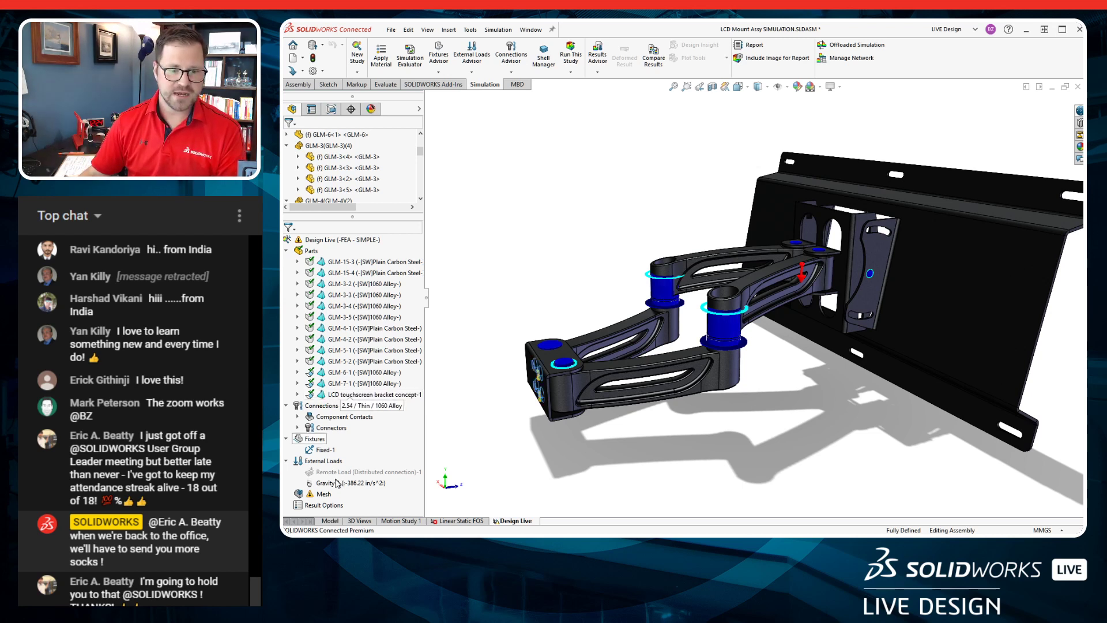
Mesh the assembly with a curvature-based mesh, refining the density to about 16.83 mm maximum and 3.37 mm minimum element size.
{"action": "right_click", "coordinate": [323, 494]}
{"action": "left_click", "coordinate": [348, 533]}
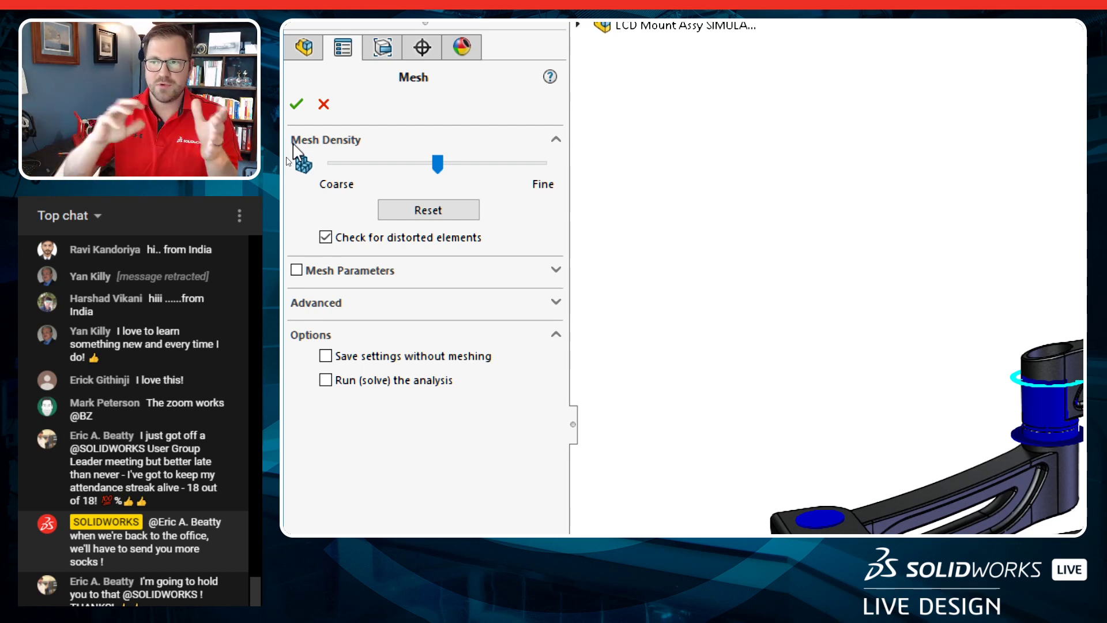
{"action": "left_click", "coordinate": [376, 275]}
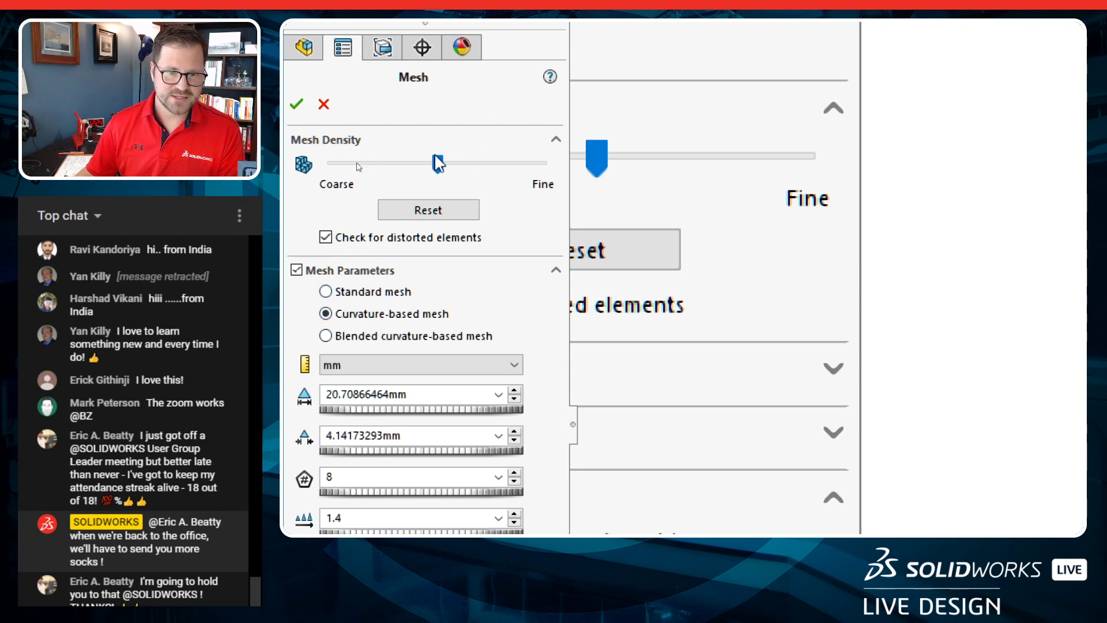
{"action": "left_click_drag", "start_coordinate": [437, 164], "coordinate": [476, 166]}
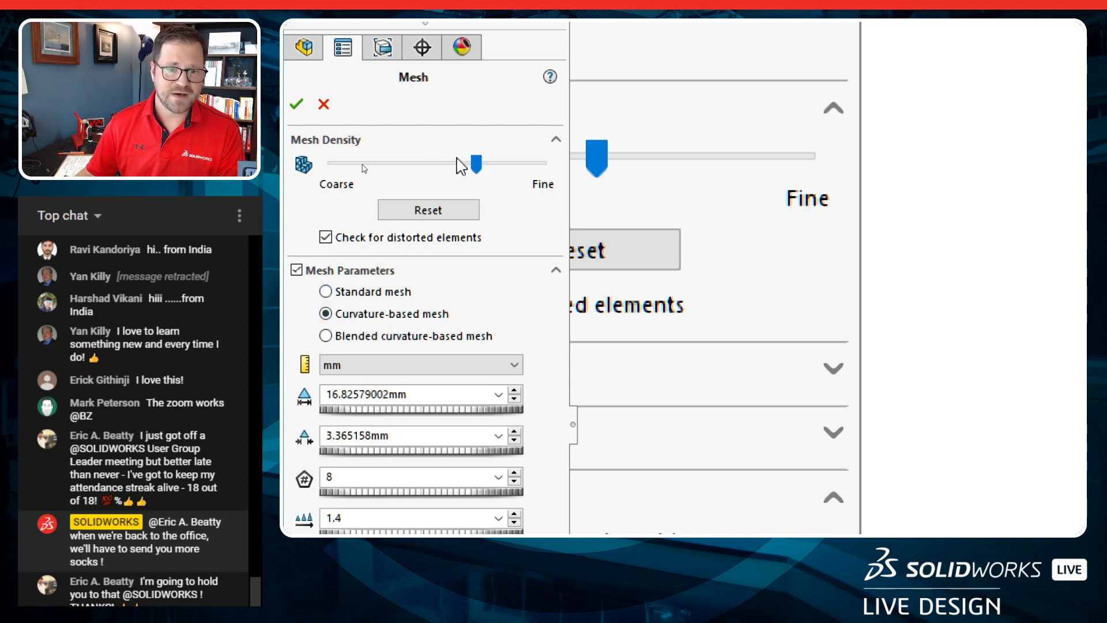
{"action": "left_click", "coordinate": [296, 104]}
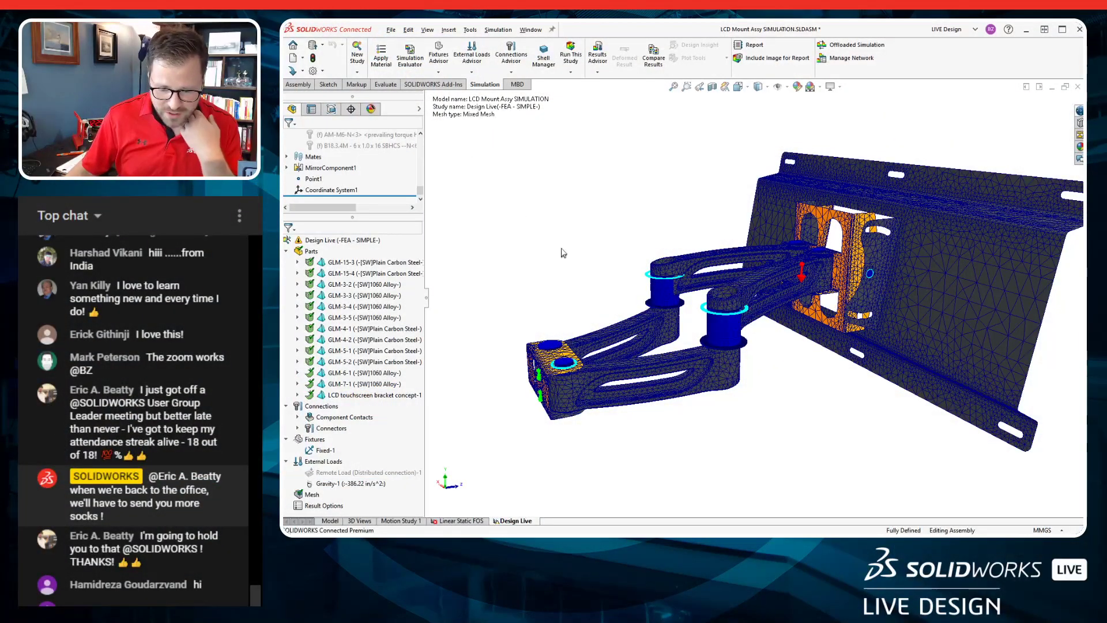
Widen the study tree so that the full part and load names fit.
{"action": "scroll", "coordinate": [715, 291], "scroll_direction": "up", "scroll_amount": 3}
{"action": "scroll", "coordinate": [816, 285], "scroll_direction": "down", "scroll_amount": 4}
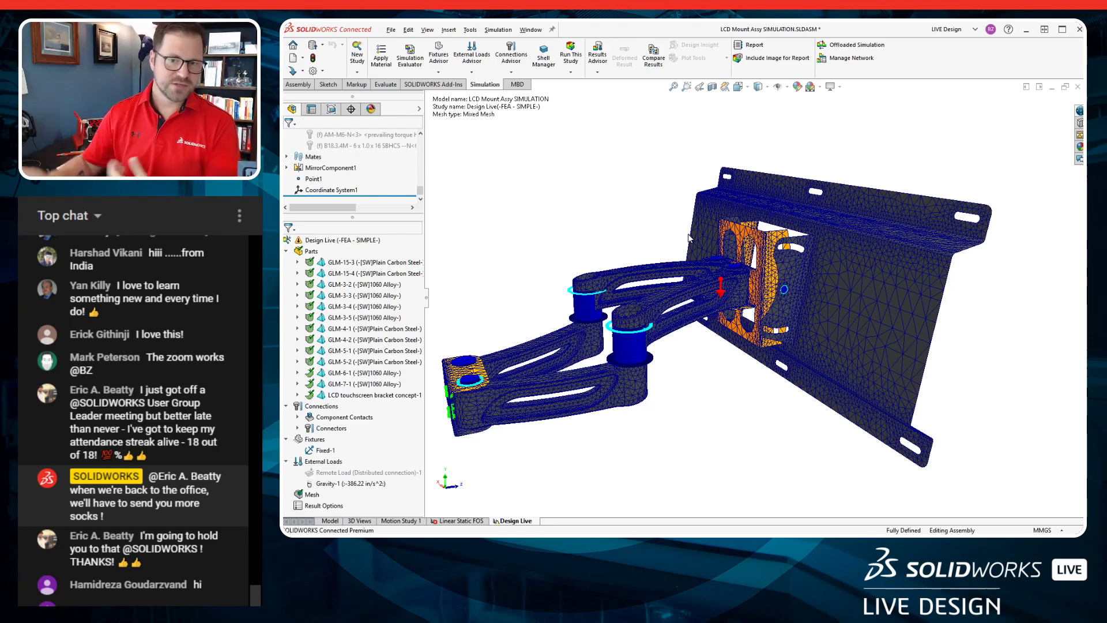
{"action": "scroll", "coordinate": [529, 361], "scroll_direction": "up", "scroll_amount": 1}
{"action": "scroll", "coordinate": [529, 361], "scroll_direction": "down", "scroll_amount": 2}
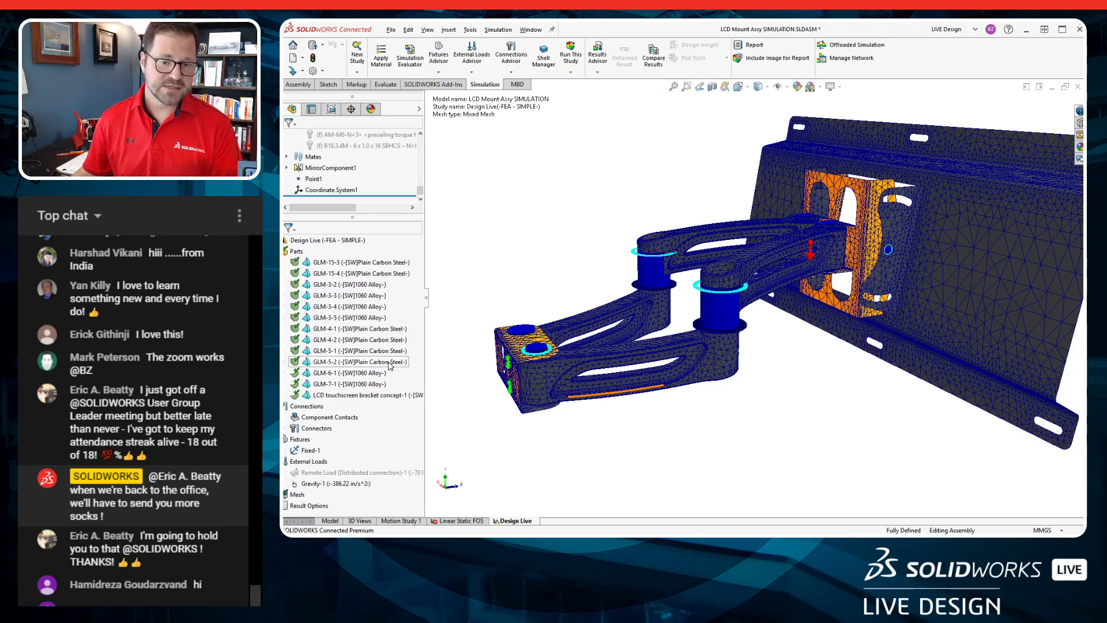
{"action": "left_click_drag", "start_coordinate": [424, 371], "coordinate": [450, 373]}
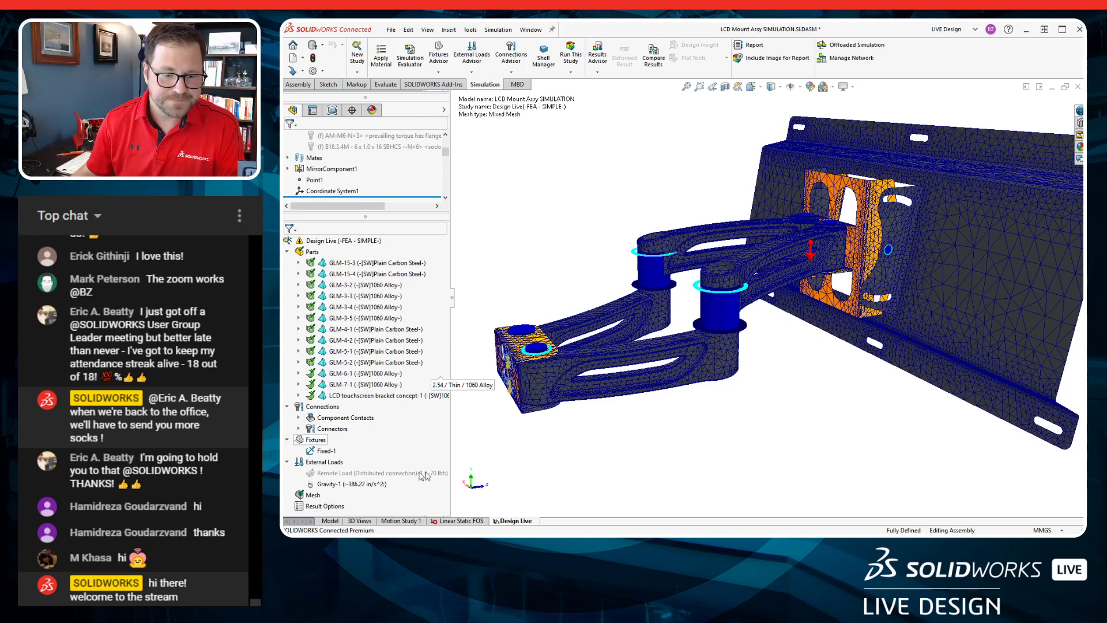
Create an aspect ratio mesh quality plot for the Design Live study's mesh.
{"action": "mouse_move", "coordinate": [558, 469]}
{"action": "middle_mouse_down"}
{"action": "mouse_move", "coordinate": [563, 448]}
{"action": "mouse_move", "coordinate": [551, 451]}
{"action": "middle_mouse_up"}
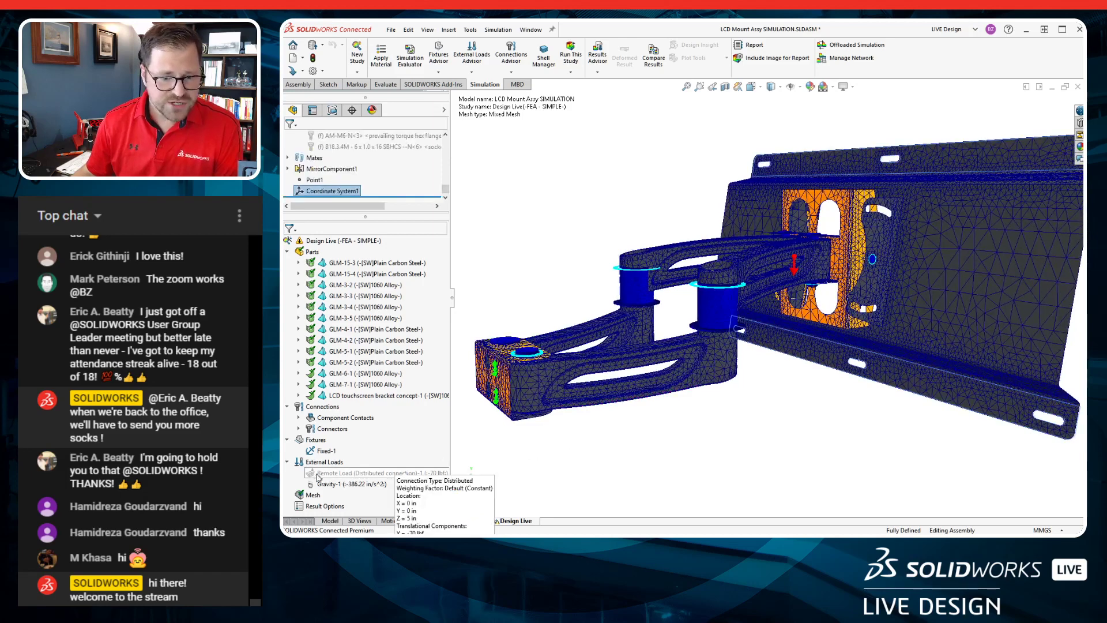
{"action": "right_click", "coordinate": [311, 494]}
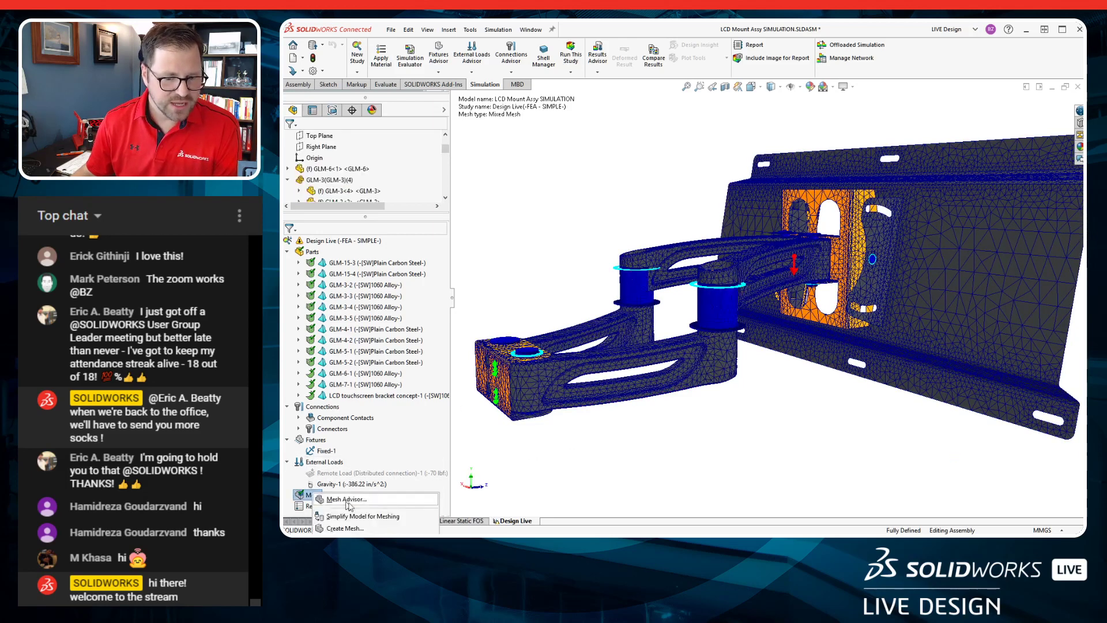
{"action": "left_click", "coordinate": [465, 316]}
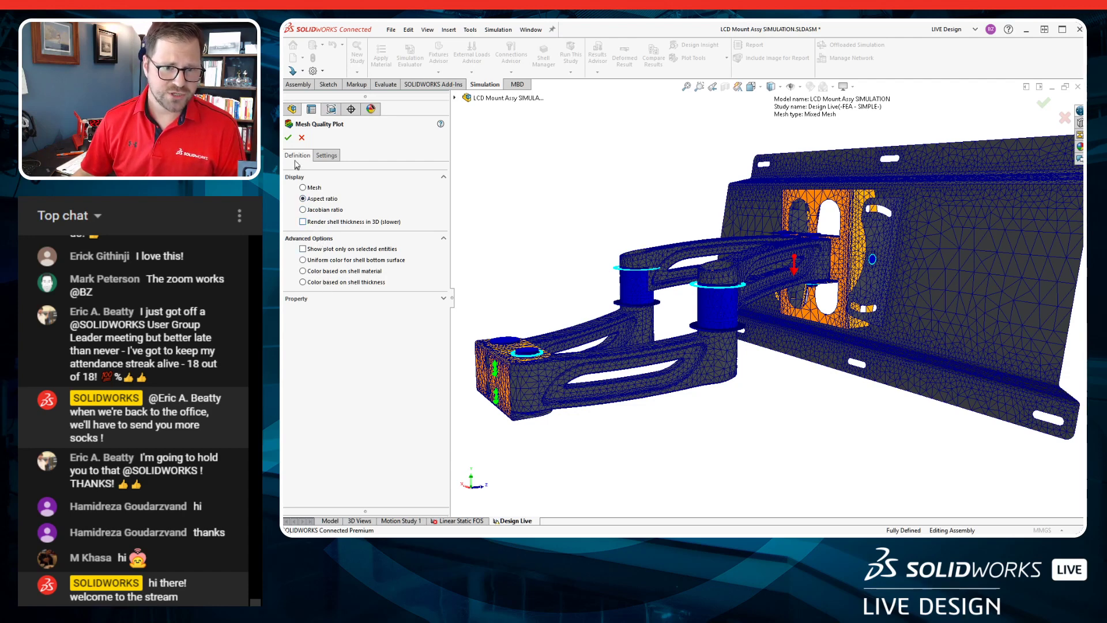
{"action": "left_click", "coordinate": [288, 138]}
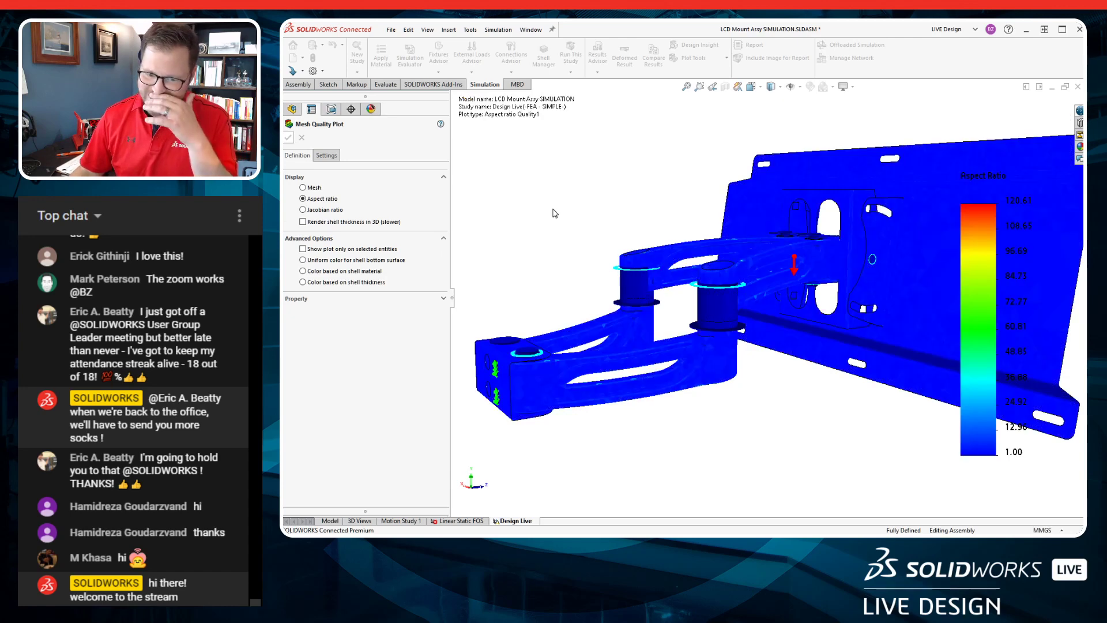
{"action": "scroll", "coordinate": [571, 213], "scroll_direction": "up", "scroll_amount": 1}
{"action": "mouse_move", "coordinate": [593, 228]}
{"action": "middle_mouse_down"}
{"action": "mouse_move", "coordinate": [608, 234]}
{"action": "mouse_move", "coordinate": [596, 244]}
{"action": "middle_mouse_up"}
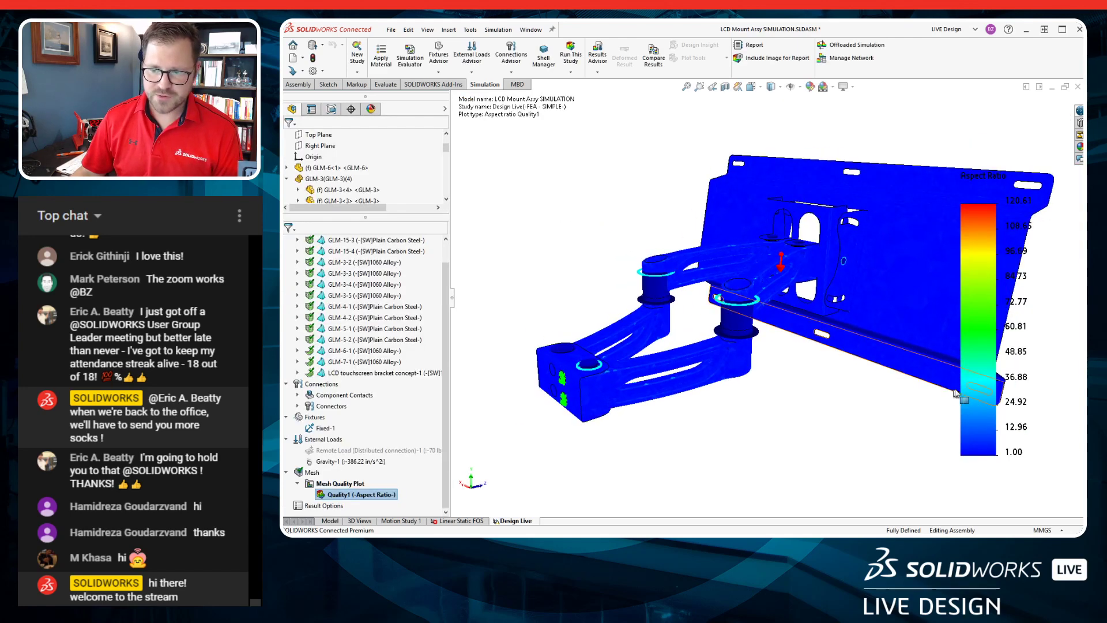
Set the aspect ratio plot's legend range to a minimum of 3 and a maximum of 10.
{"action": "double_click", "coordinate": [973, 441]}
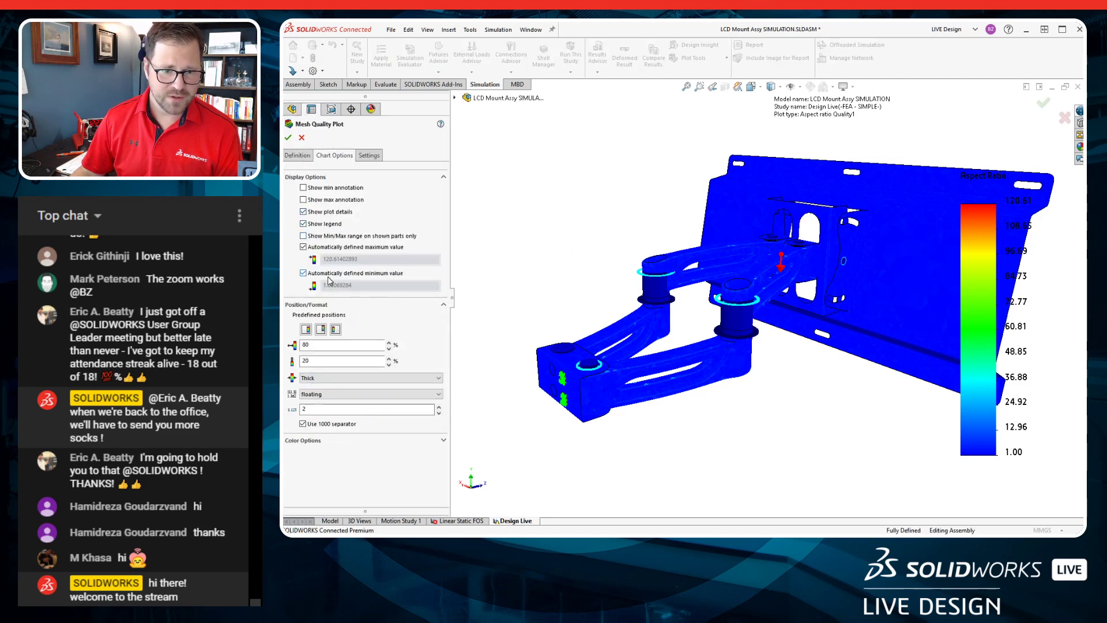
{"action": "left_click", "coordinate": [303, 273]}
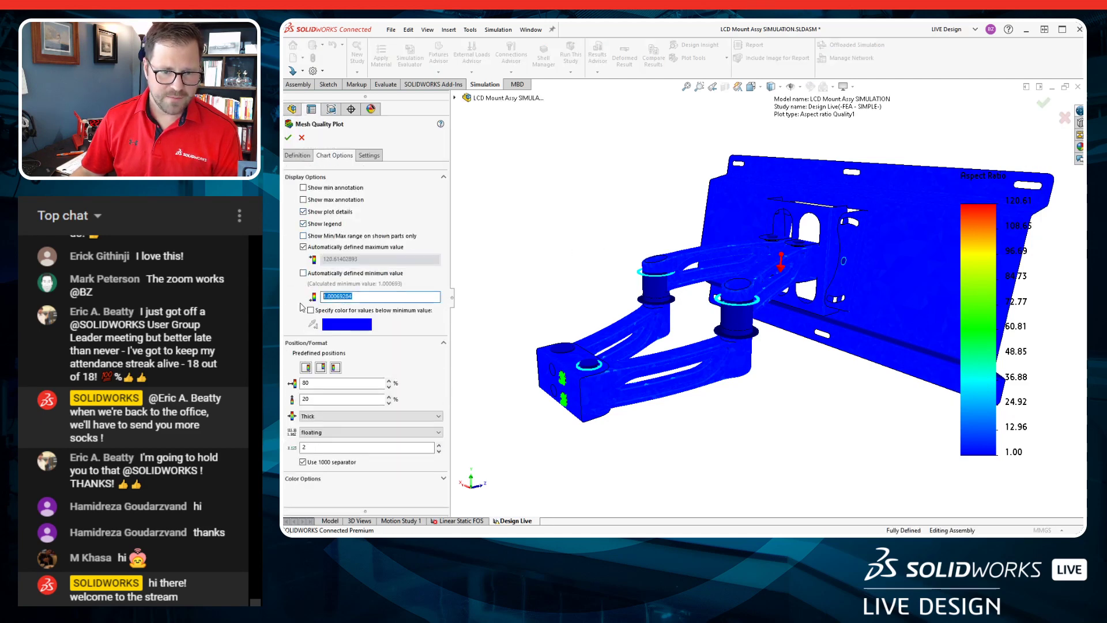
{"action": "type", "text": "3"}
{"action": "left_click", "coordinate": [303, 247]}
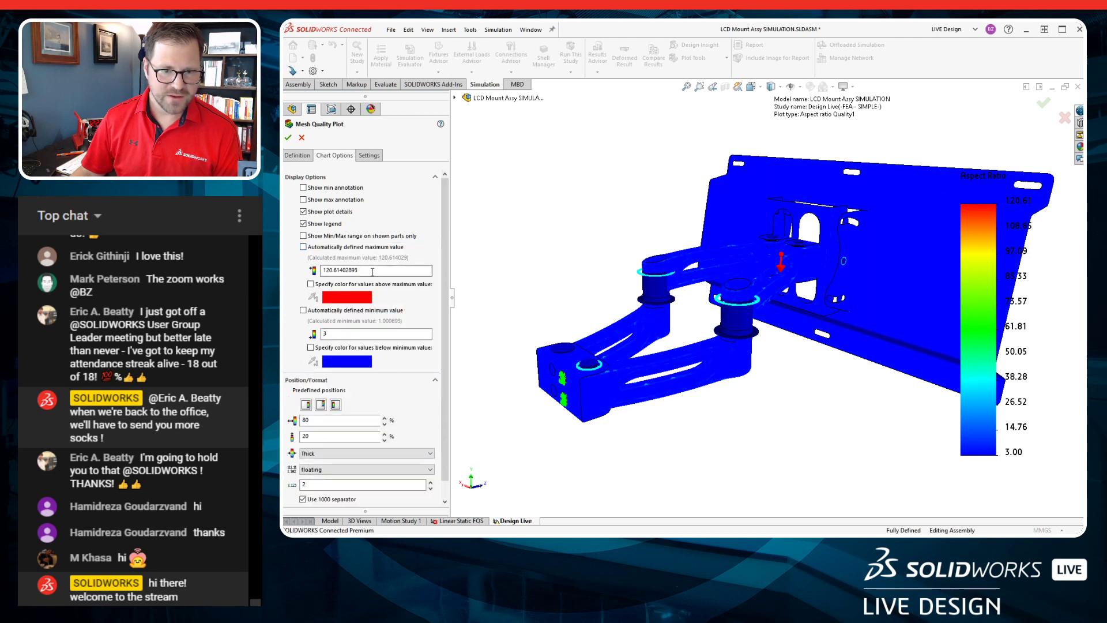
{"action": "double_click", "coordinate": [372, 272]}
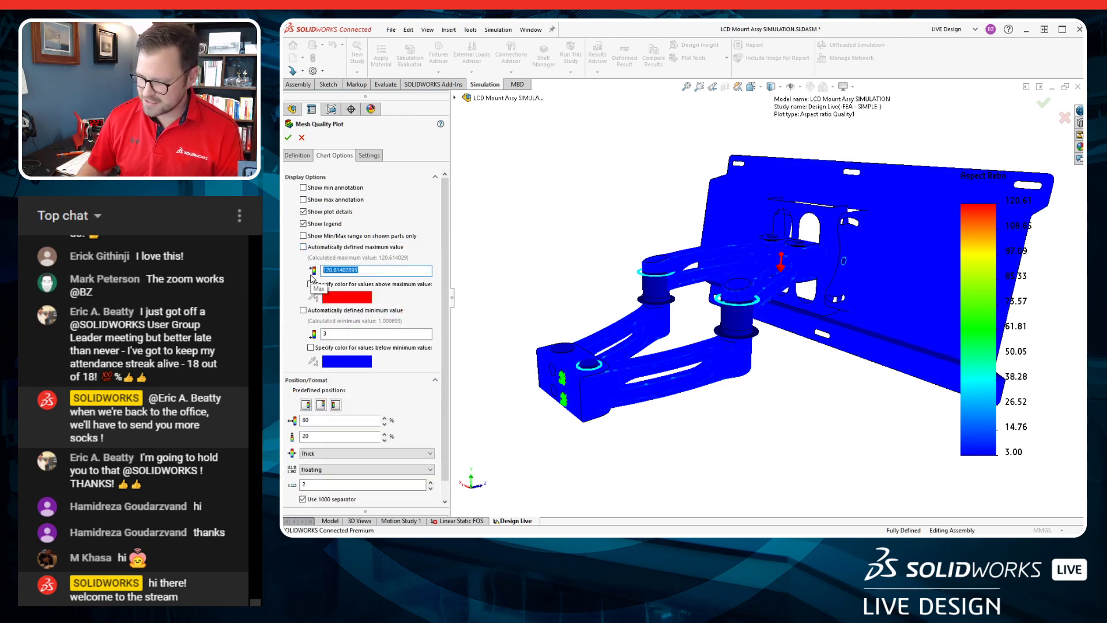
{"action": "type", "text": "10"}
{"action": "left_click", "coordinate": [288, 138]}
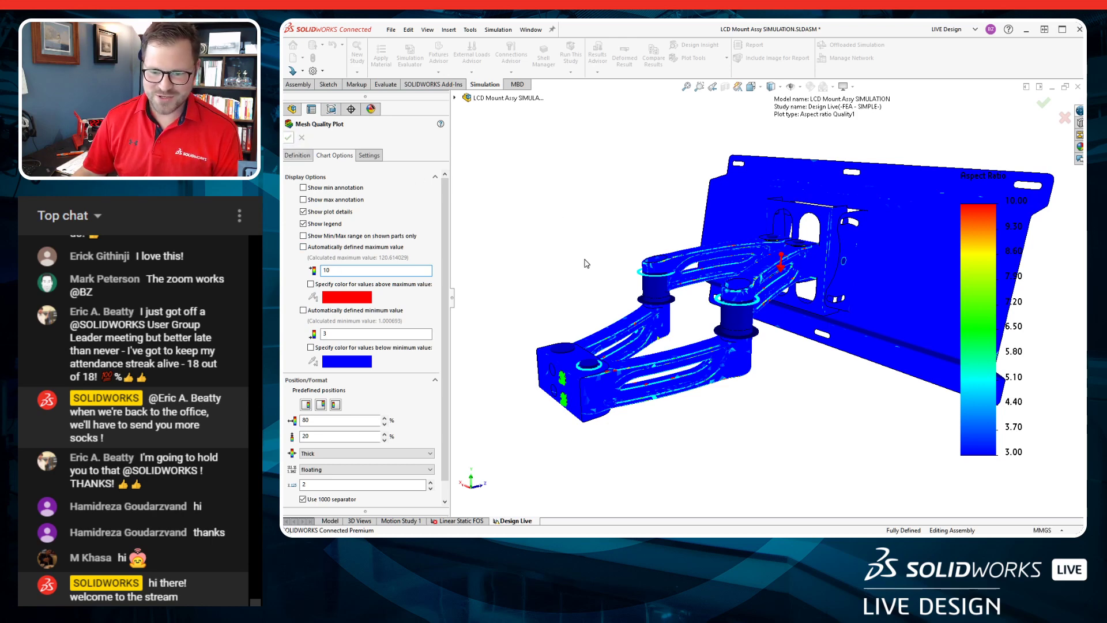
Examine the aspect ratio plot along the arms' fillets, slots and pin bosses for high-aspect-ratio elements.
{"action": "scroll", "coordinate": [585, 260], "scroll_direction": "down", "scroll_amount": 1}
{"action": "scroll", "coordinate": [880, 394], "scroll_direction": "down", "scroll_amount": 1}
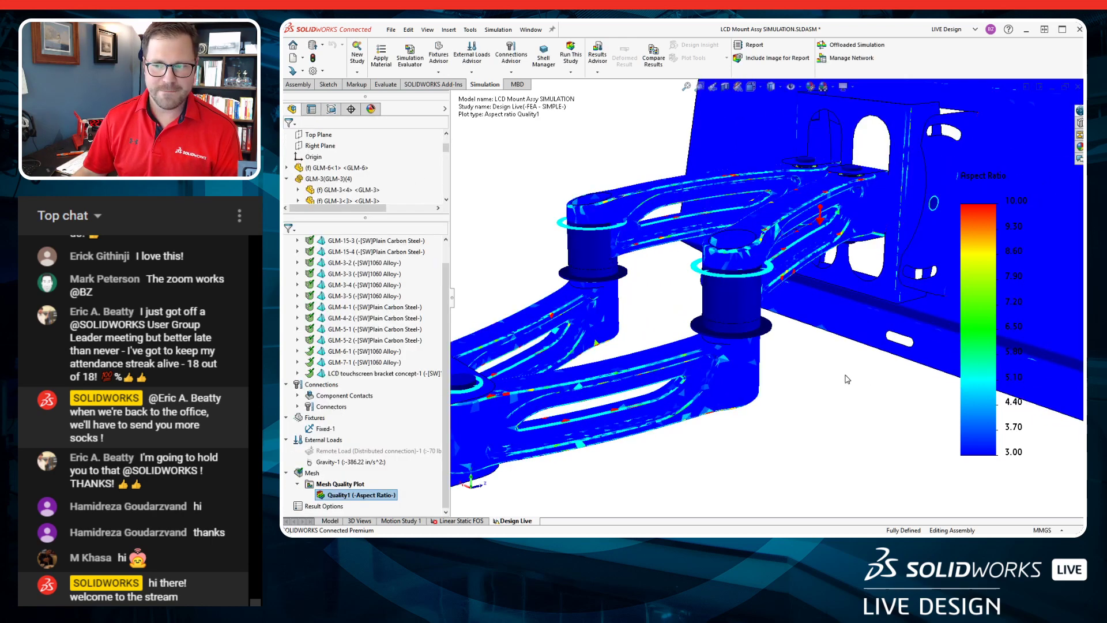
{"action": "scroll", "coordinate": [845, 384], "scroll_direction": "down", "scroll_amount": 2}
{"action": "middle_click_drag", "start_coordinate": [844, 384], "coordinate": [873, 361], "text": "ctrl"}
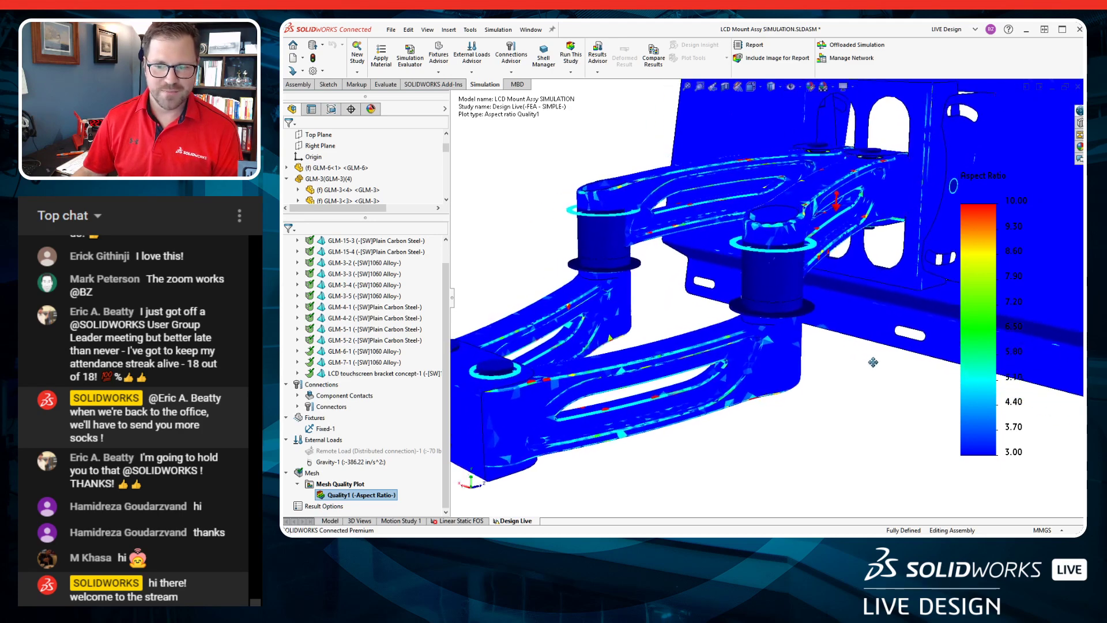
{"action": "scroll", "coordinate": [732, 355], "scroll_direction": "down", "scroll_amount": 2}
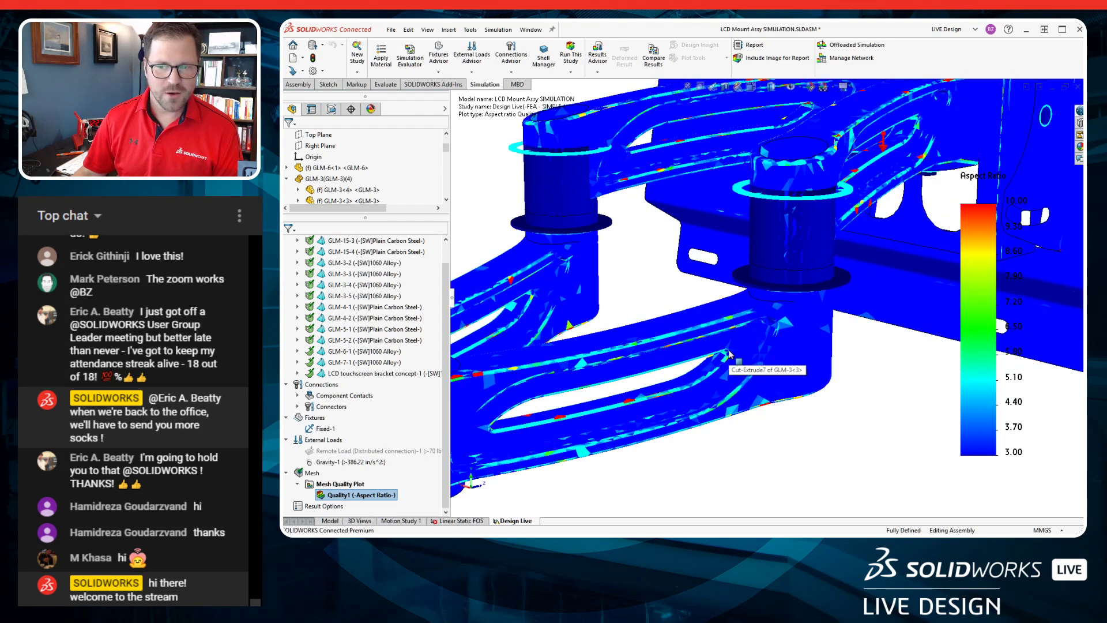
{"action": "scroll", "coordinate": [589, 345], "scroll_direction": "down", "scroll_amount": 4}
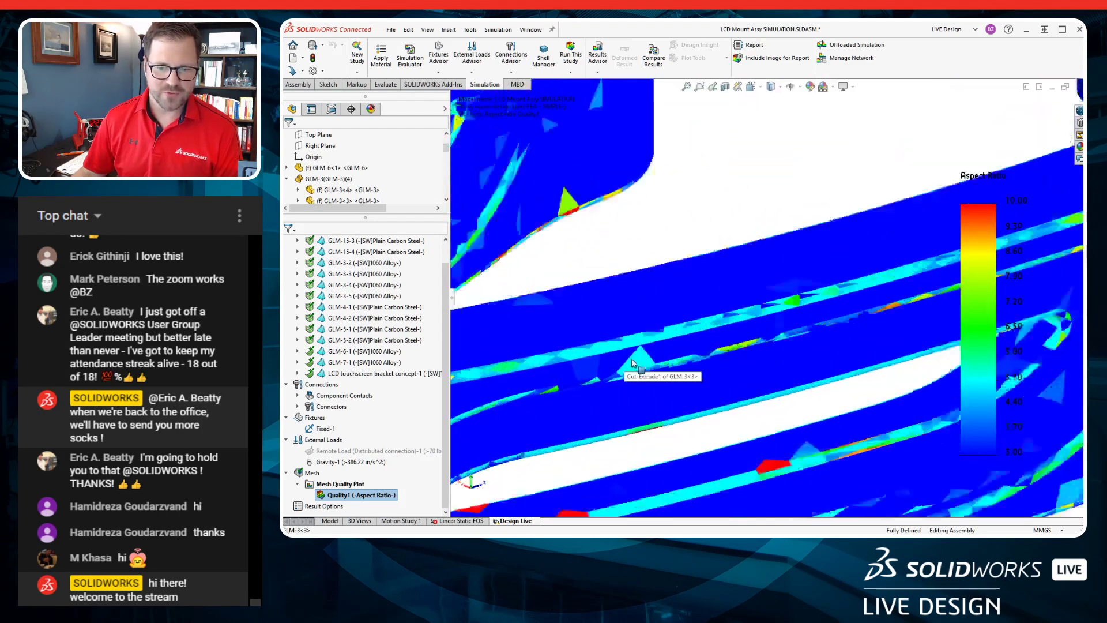
{"action": "scroll", "coordinate": [664, 330], "scroll_direction": "up", "scroll_amount": 4}
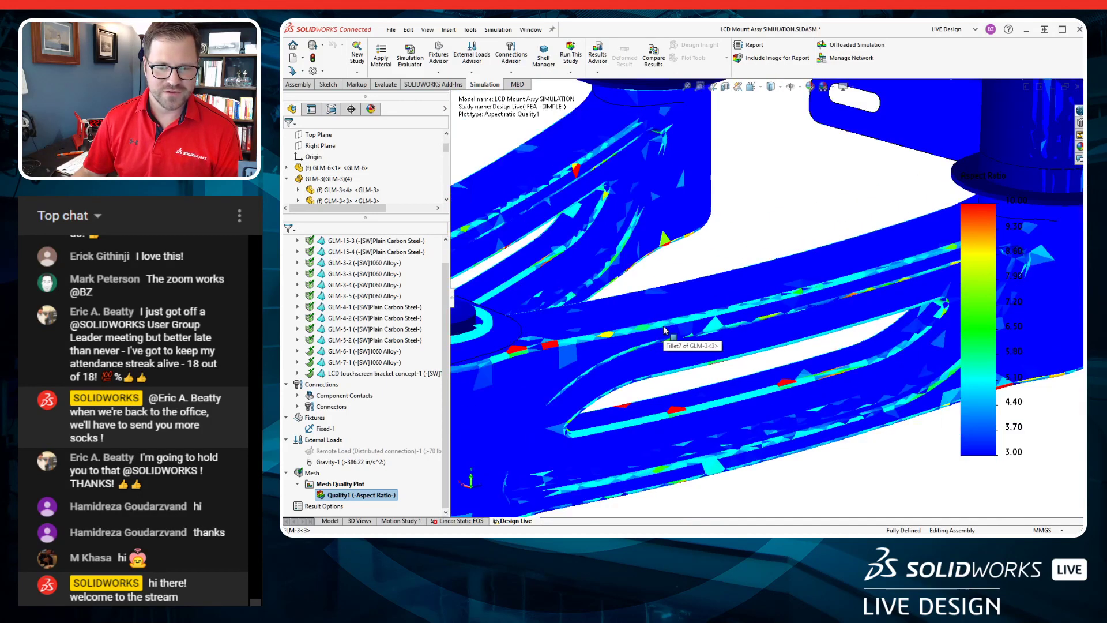
{"action": "scroll", "coordinate": [757, 306], "scroll_direction": "up", "scroll_amount": 7}
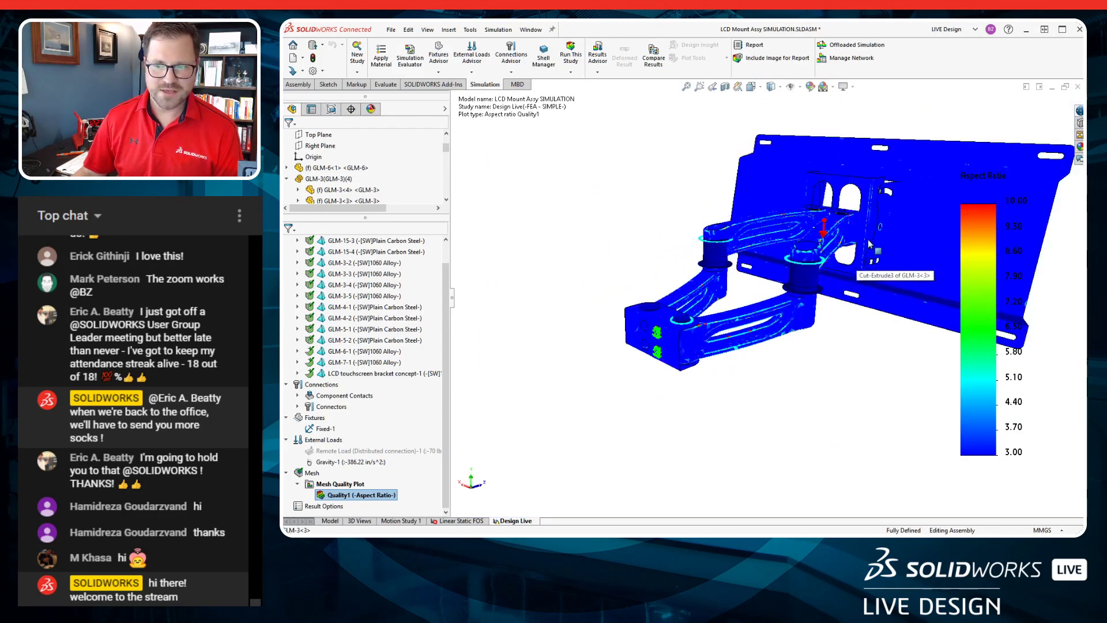
{"action": "scroll", "coordinate": [857, 259], "scroll_direction": "down", "scroll_amount": 4}
{"action": "scroll", "coordinate": [374, 389], "scroll_direction": "down", "scroll_amount": 10}
Hide the aspect ratio plot and remesh the assembly with a minimum of 16 elements in a circle.
{"action": "right_click", "coordinate": [347, 496]}
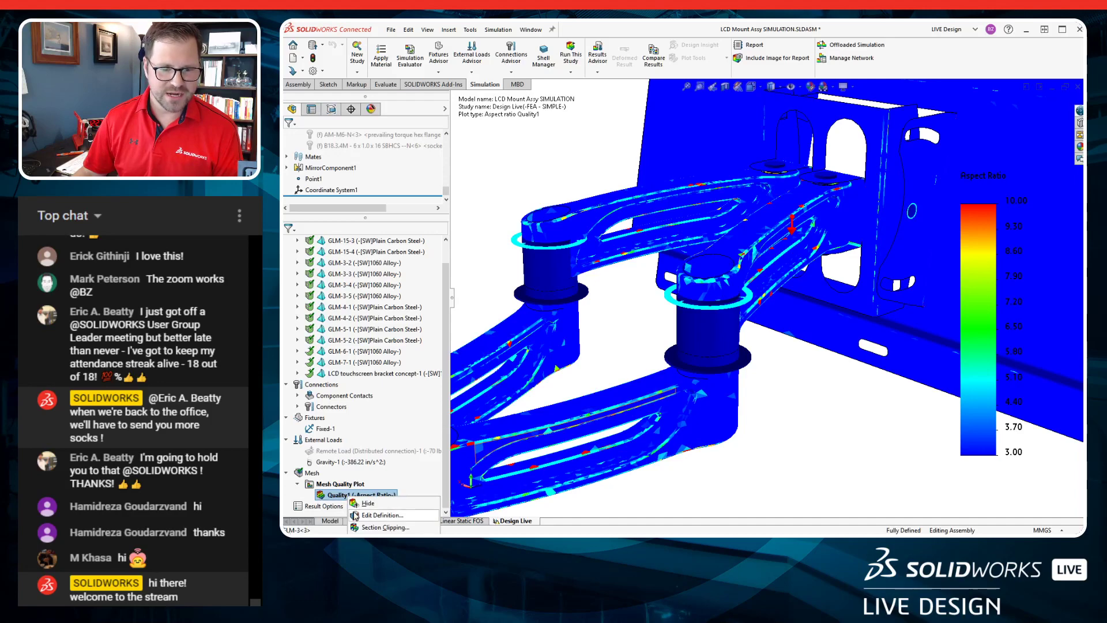
{"action": "left_click", "coordinate": [354, 503]}
{"action": "right_click", "coordinate": [316, 475]}
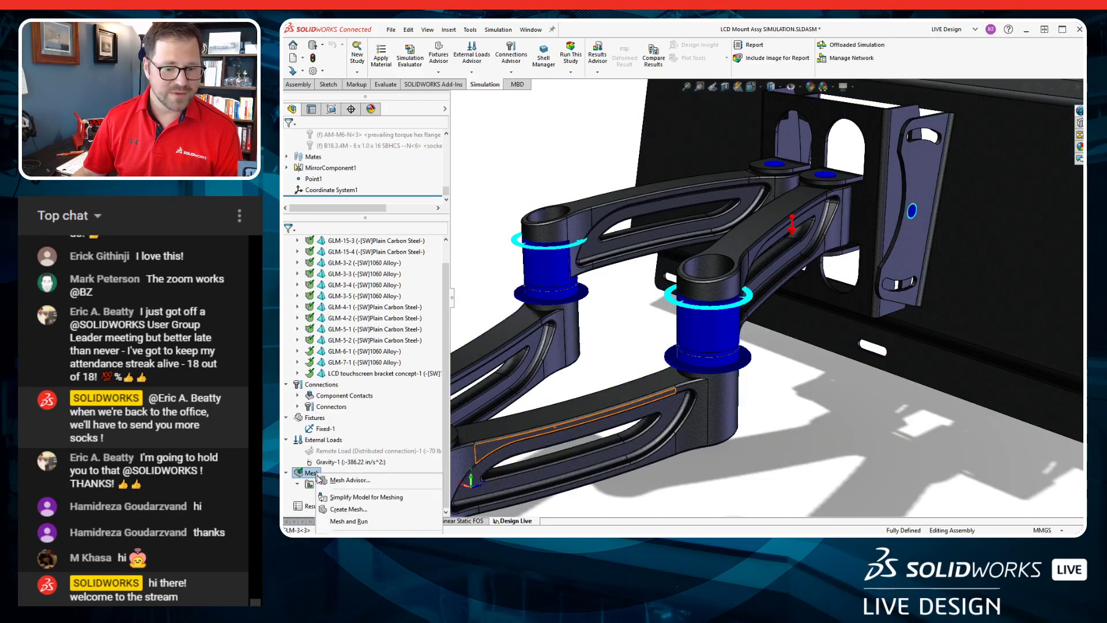
{"action": "left_click", "coordinate": [338, 510]}
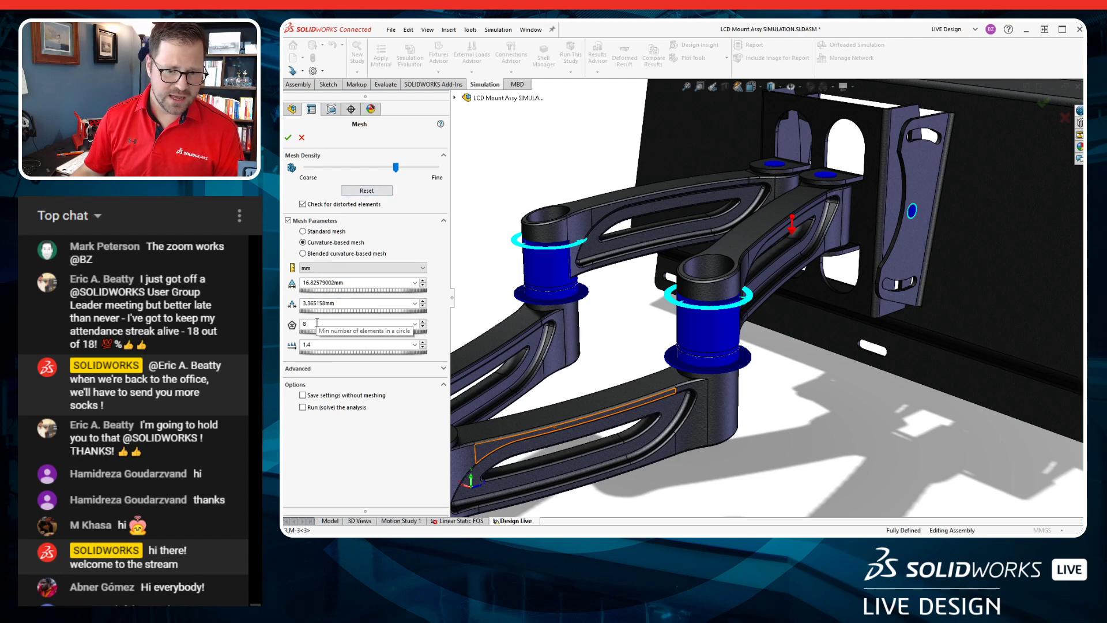
{"action": "double_click", "coordinate": [317, 322]}
{"action": "type", "text": "16"}
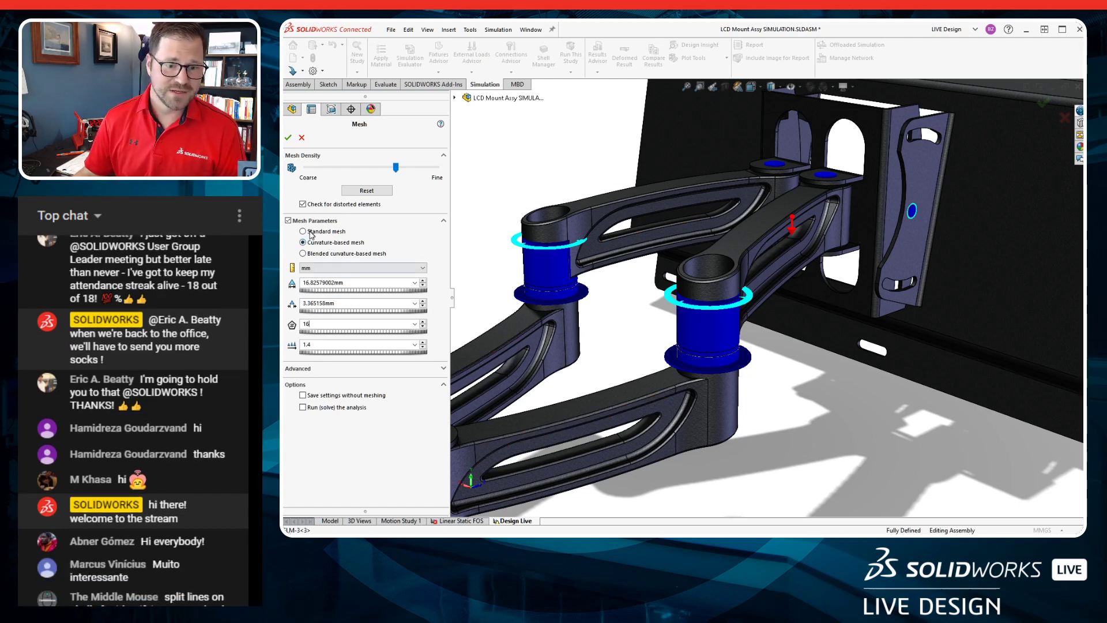
{"action": "left_click", "coordinate": [288, 137]}
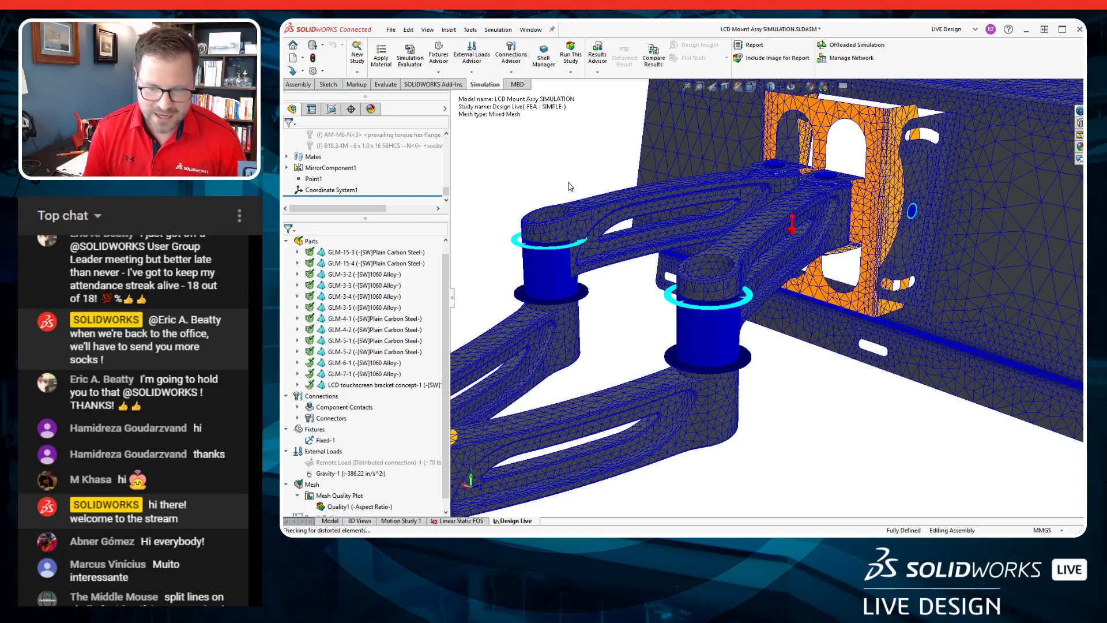
Inspect the refined mesh over the whole mount and close up on the arm's fillets and slot.
{"action": "key", "text": "f"}
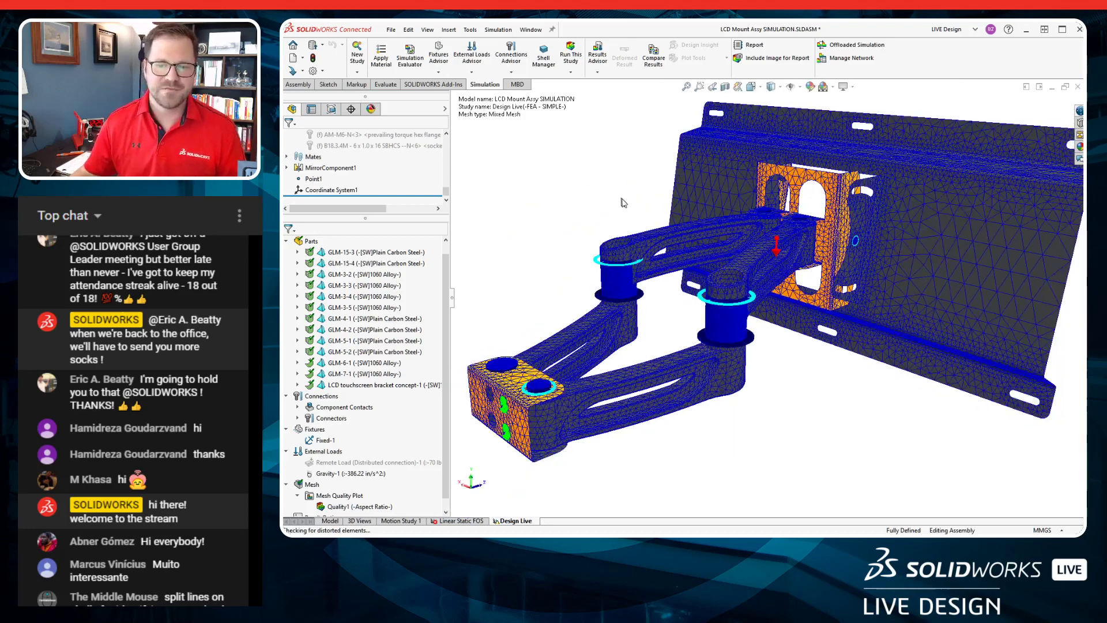
{"action": "scroll", "coordinate": [334, 350], "scroll_direction": "down", "scroll_amount": 1}
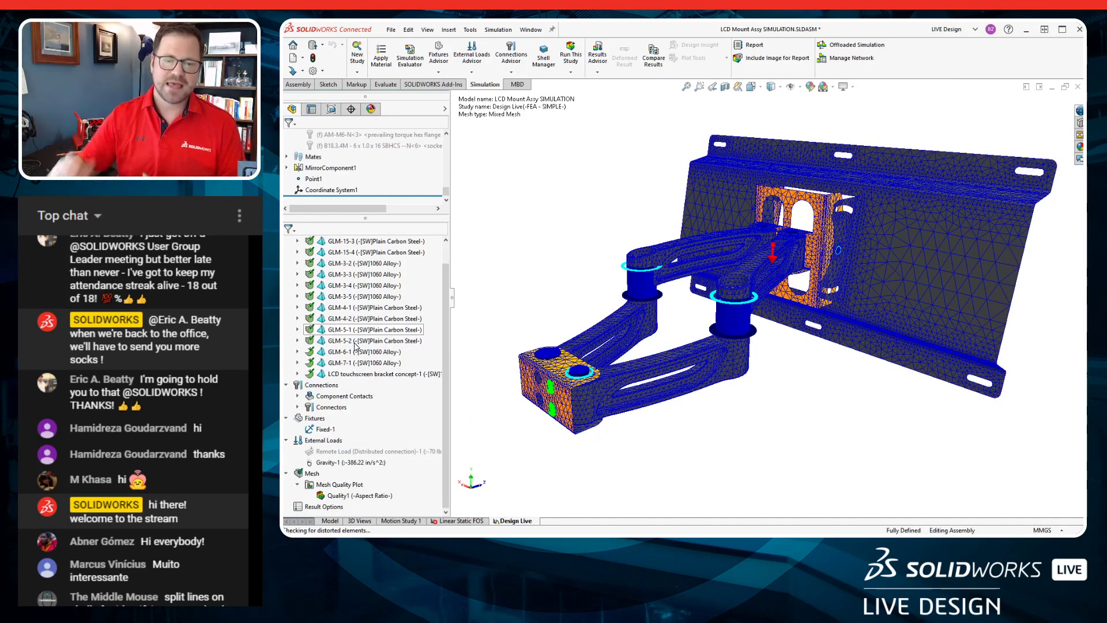
{"action": "scroll", "coordinate": [666, 378], "scroll_direction": "down", "scroll_amount": 5}
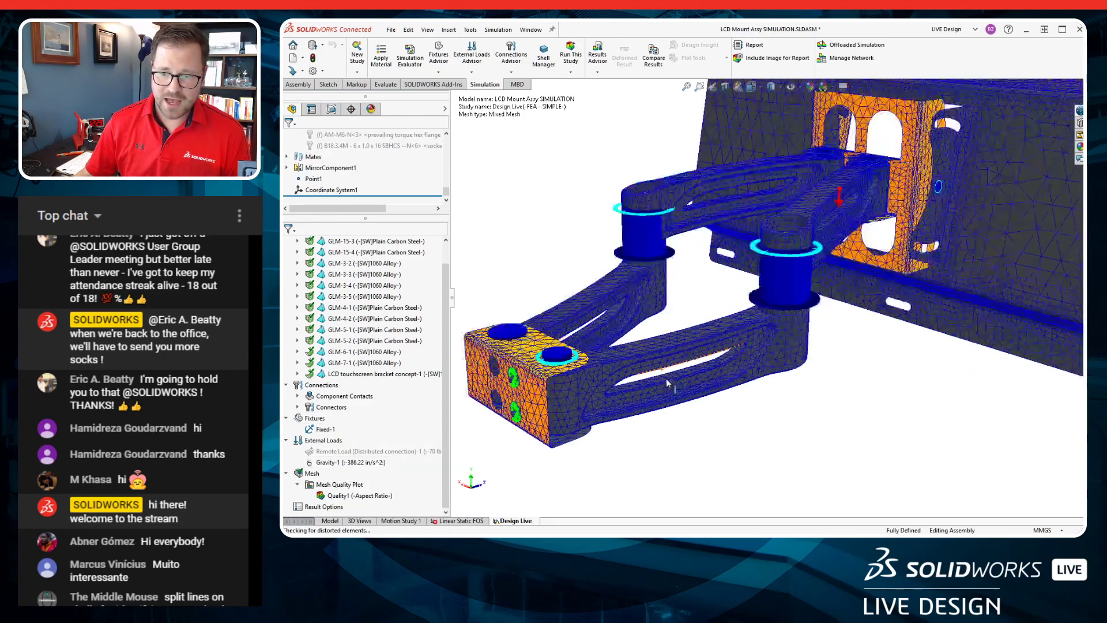
{"action": "scroll", "coordinate": [682, 325], "scroll_direction": "down", "scroll_amount": 3}
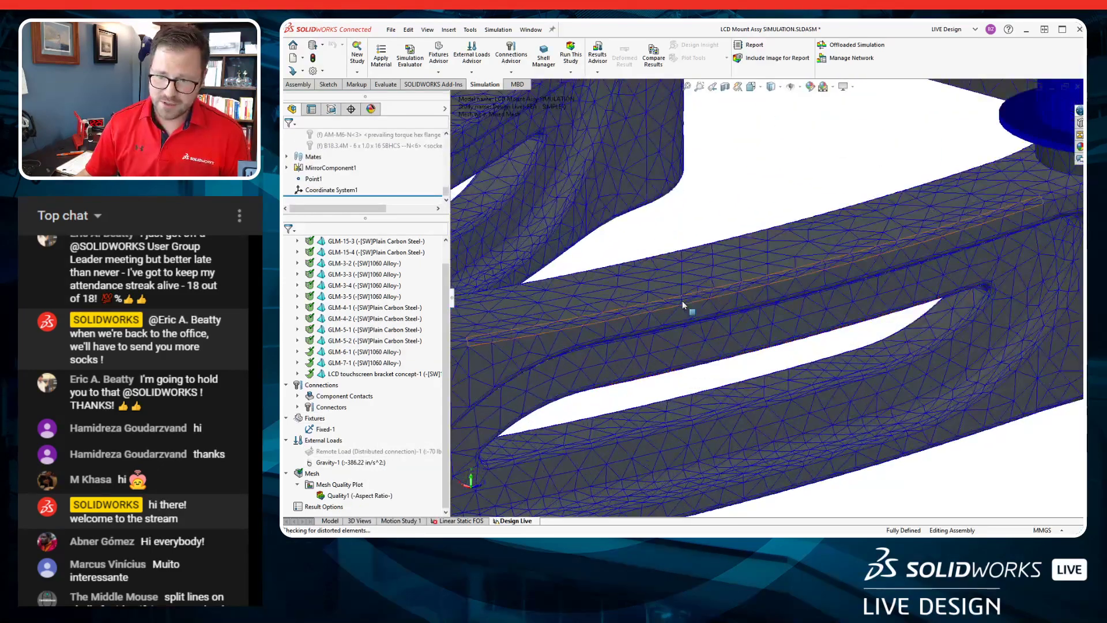
{"action": "scroll", "coordinate": [703, 291], "scroll_direction": "up", "scroll_amount": 7}
{"action": "scroll", "coordinate": [702, 291], "scroll_direction": "down", "scroll_amount": 2}
{"action": "scroll", "coordinate": [392, 253], "scroll_direction": "up", "scroll_amount": 2}
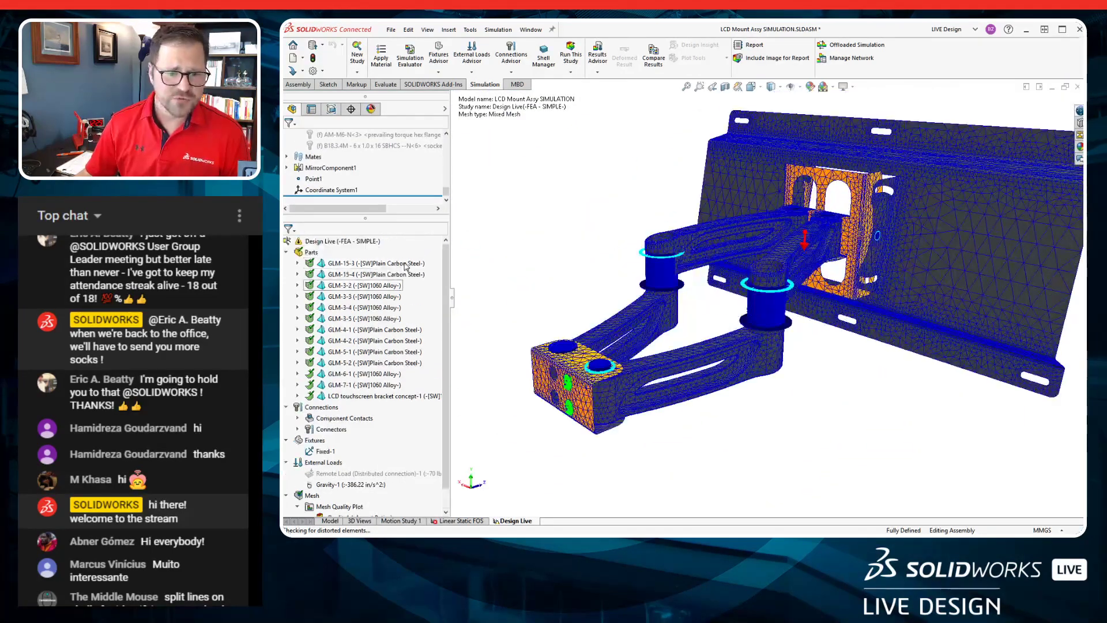
Try to run the Design Live study.
{"action": "right_click", "coordinate": [336, 242]}
{"action": "left_click", "coordinate": [353, 262]}
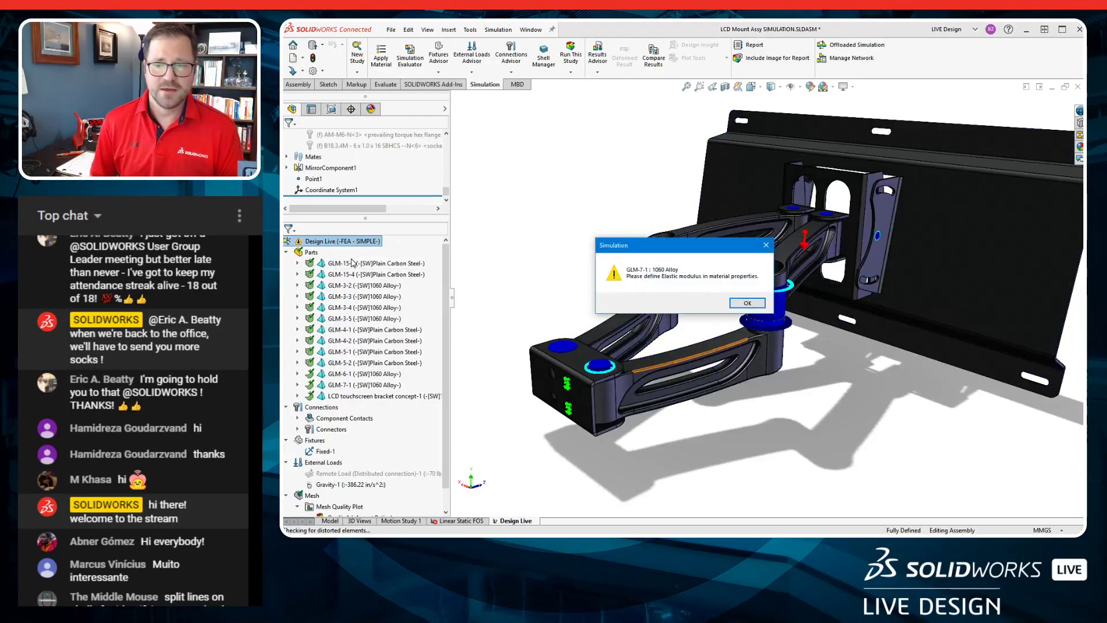
{"action": "left_click", "coordinate": [747, 303]}
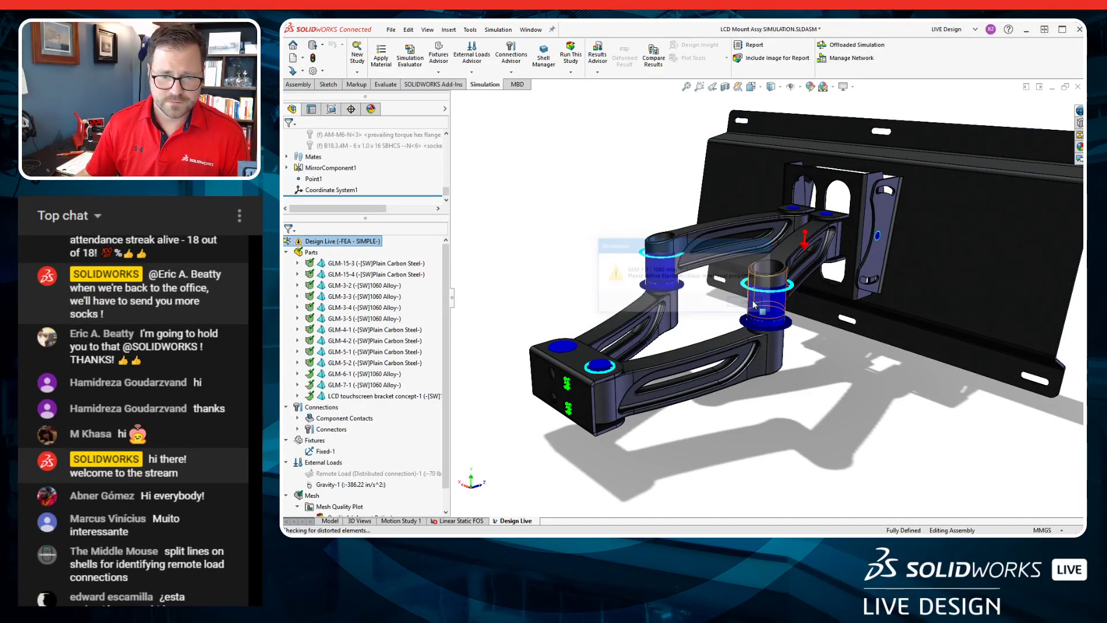
Apply the favorite material 1060 Alloy to parts GLM-7-1, GLM-6-1 and GLM-3-2 through GLM-3-5.
{"action": "left_click", "coordinate": [377, 384]}
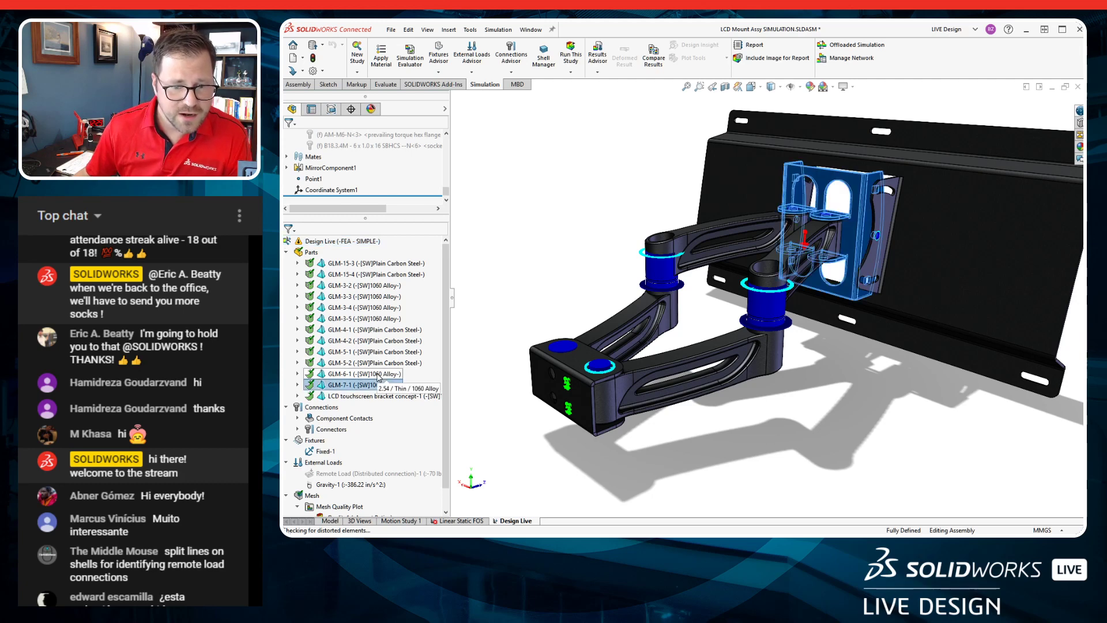
{"action": "left_click", "coordinate": [377, 374], "text": "ctrl"}
{"action": "left_click", "coordinate": [382, 319], "text": "ctrl"}
{"action": "left_click", "coordinate": [383, 308], "text": "ctrl"}
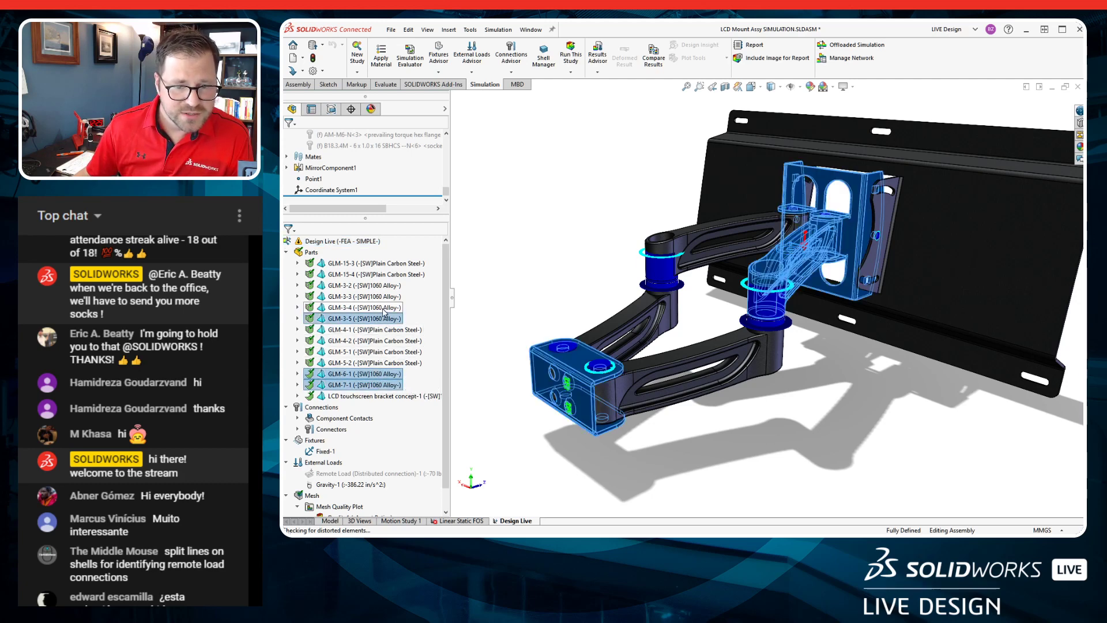
{"action": "left_click", "coordinate": [382, 296], "text": "ctrl"}
{"action": "left_click", "coordinate": [382, 285], "text": "ctrl"}
{"action": "right_click", "coordinate": [382, 285]}
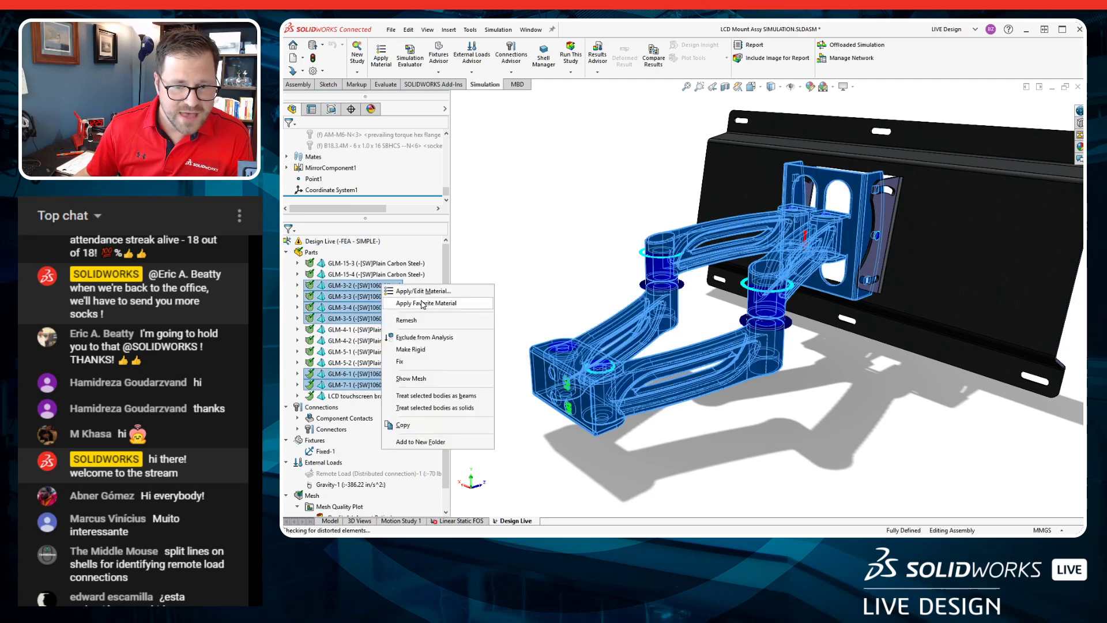
{"action": "mouse_move", "coordinate": [424, 307]}
{"action": "left_click", "coordinate": [520, 351]}
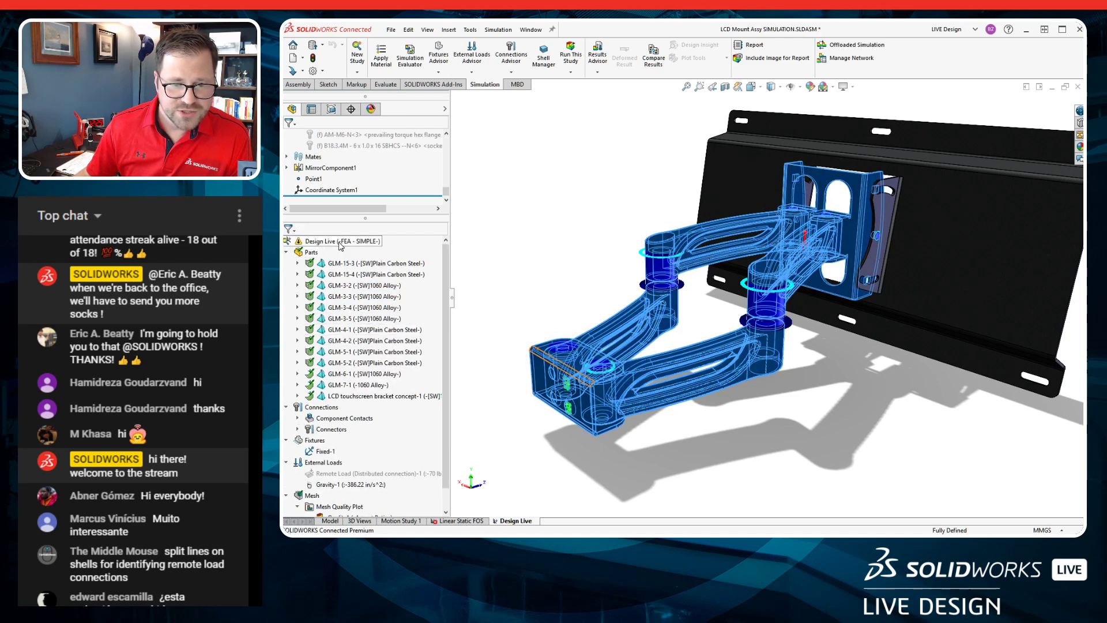
Run the Design Live study and move the solver progress window clear of the model.
{"action": "right_click", "coordinate": [340, 241]}
{"action": "left_click", "coordinate": [357, 266]}
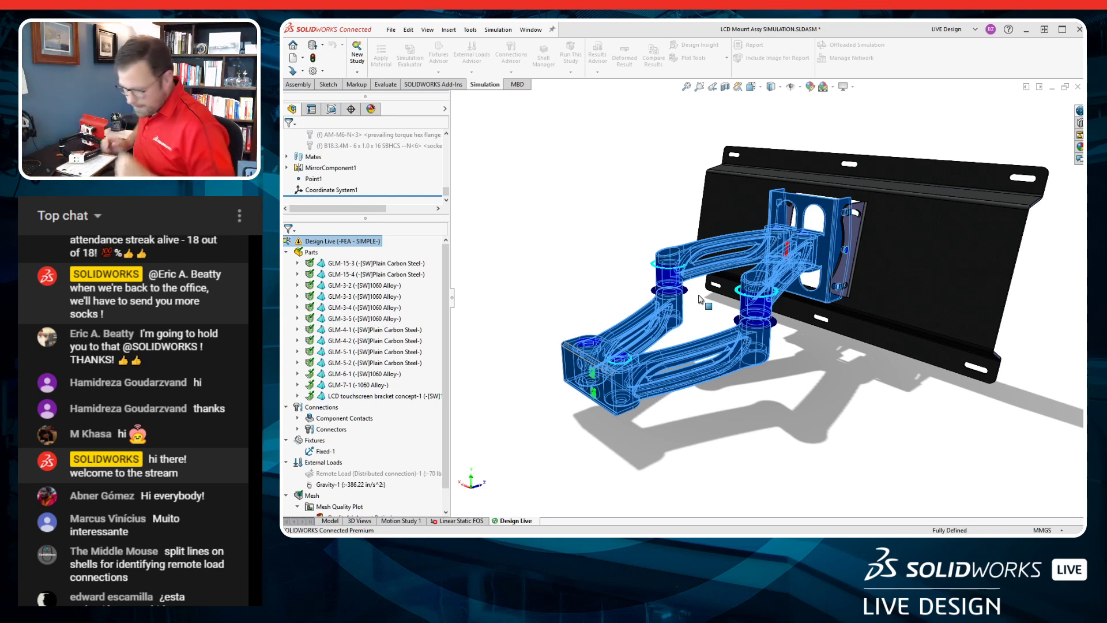
{"action": "scroll", "coordinate": [413, 352], "scroll_direction": "down", "scroll_amount": 1}
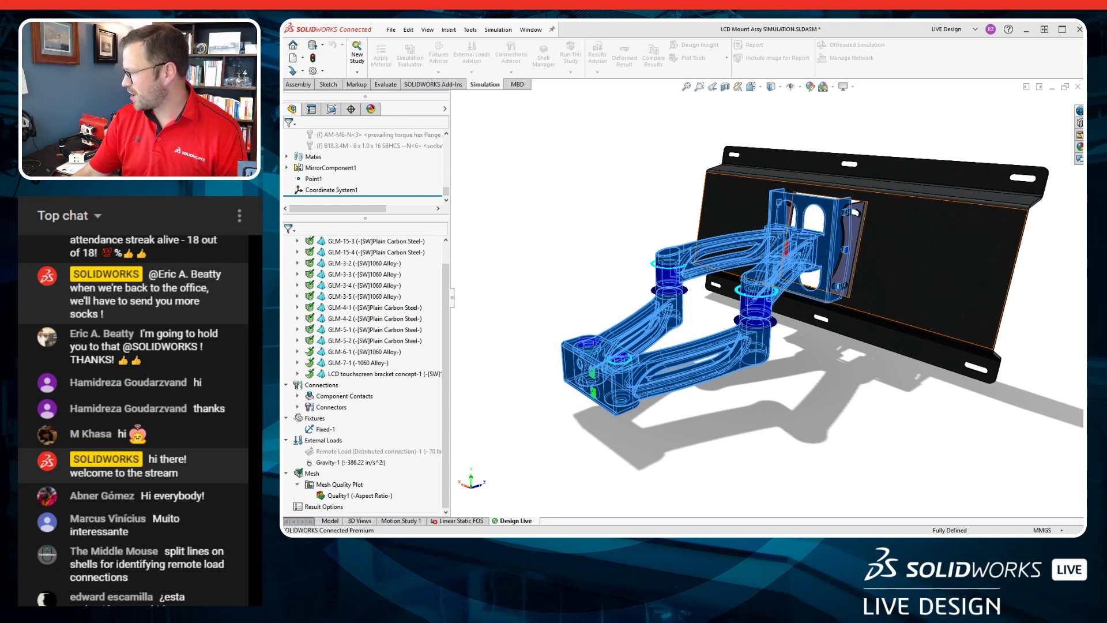
{"action": "left_click_drag", "start_coordinate": [483, 184], "coordinate": [520, 146]}
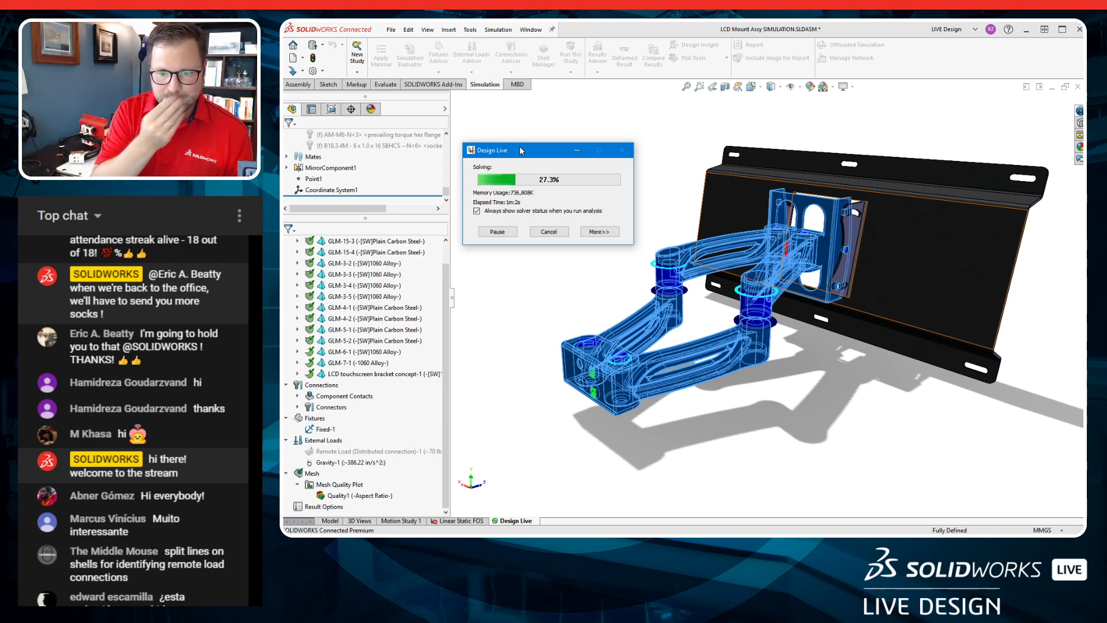
Expand the solver details and terminate the Design Live solve without saving the partial results.
{"action": "left_click", "coordinate": [596, 233]}
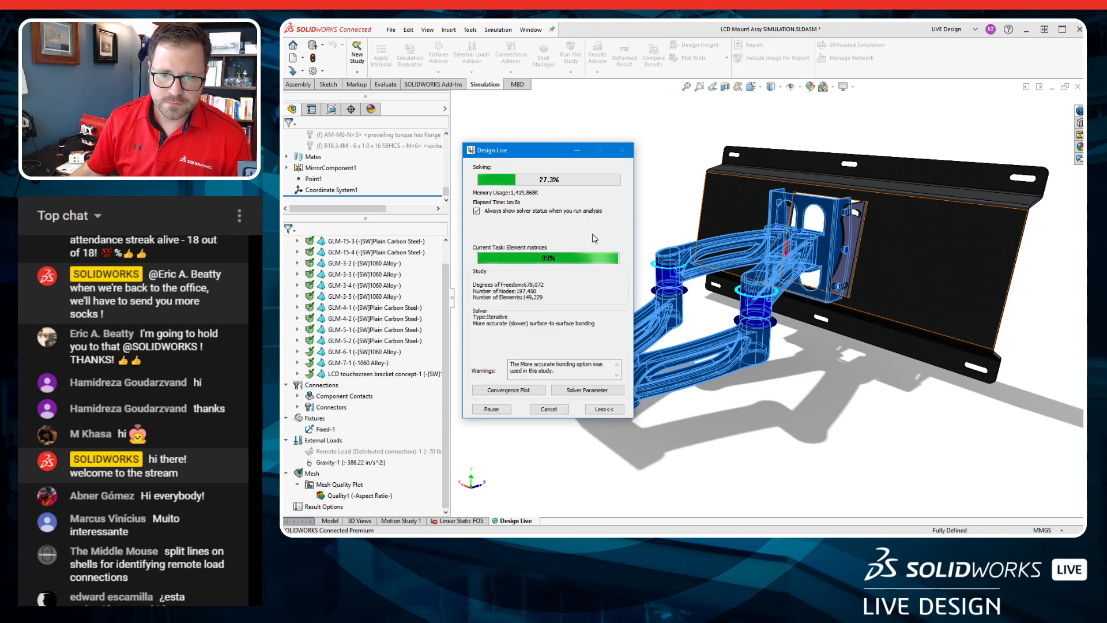
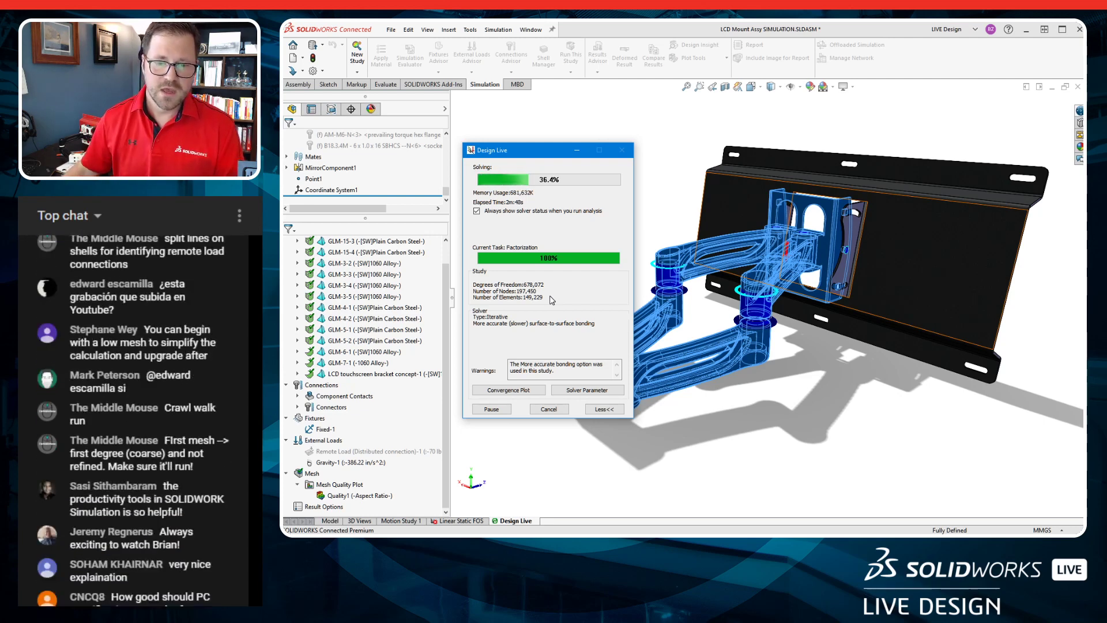
{"action": "left_click", "coordinate": [549, 410]}
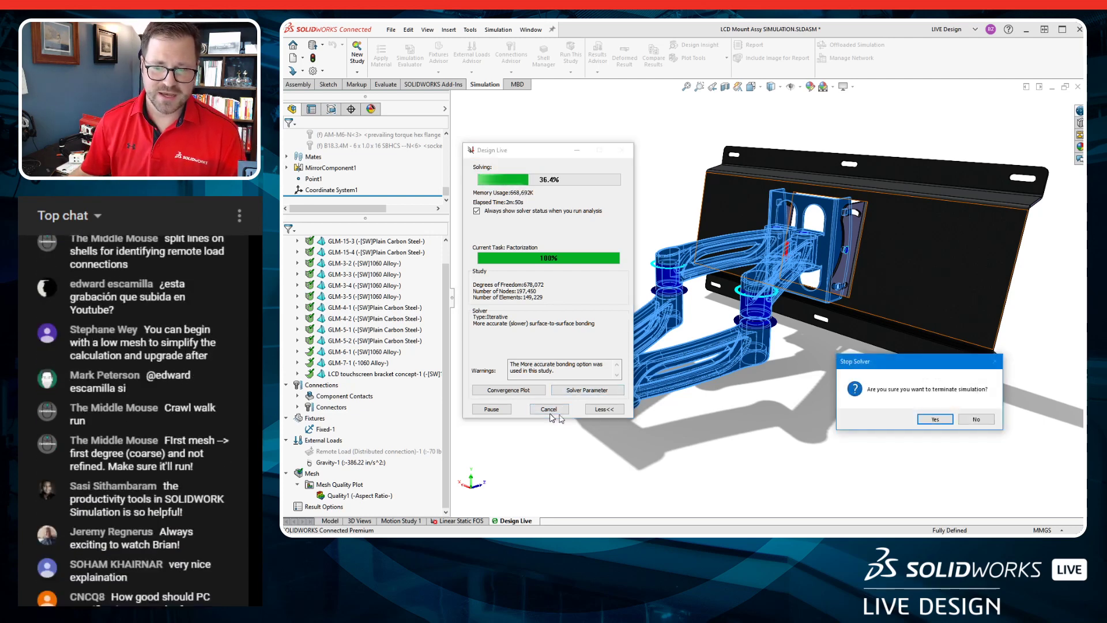
{"action": "left_click", "coordinate": [935, 419]}
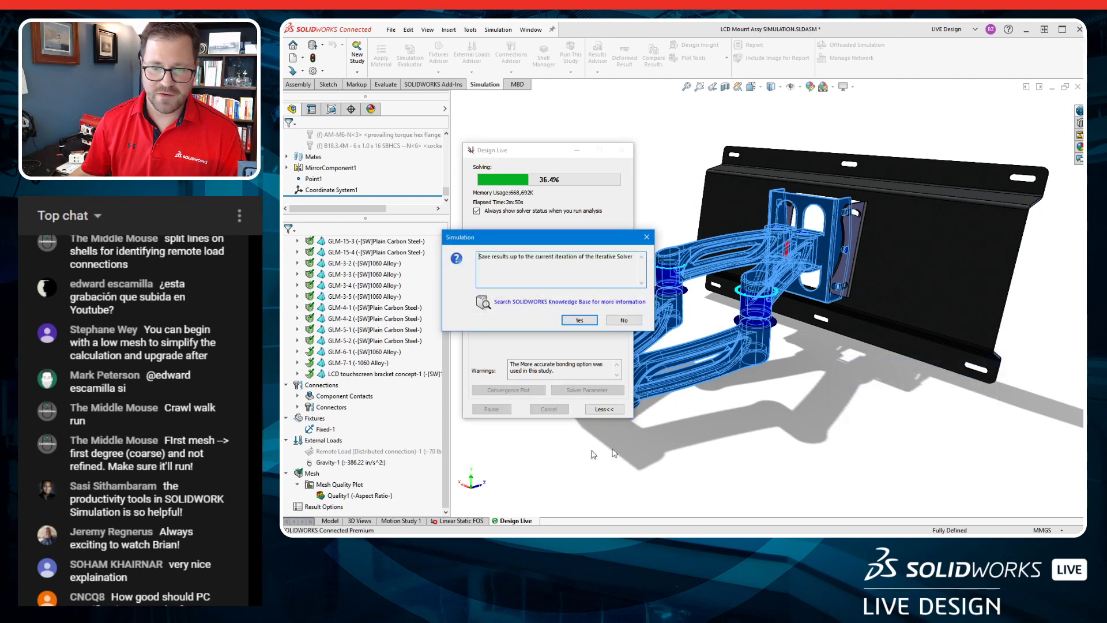
{"action": "left_click", "coordinate": [580, 321]}
{"action": "left_click", "coordinate": [624, 321]}
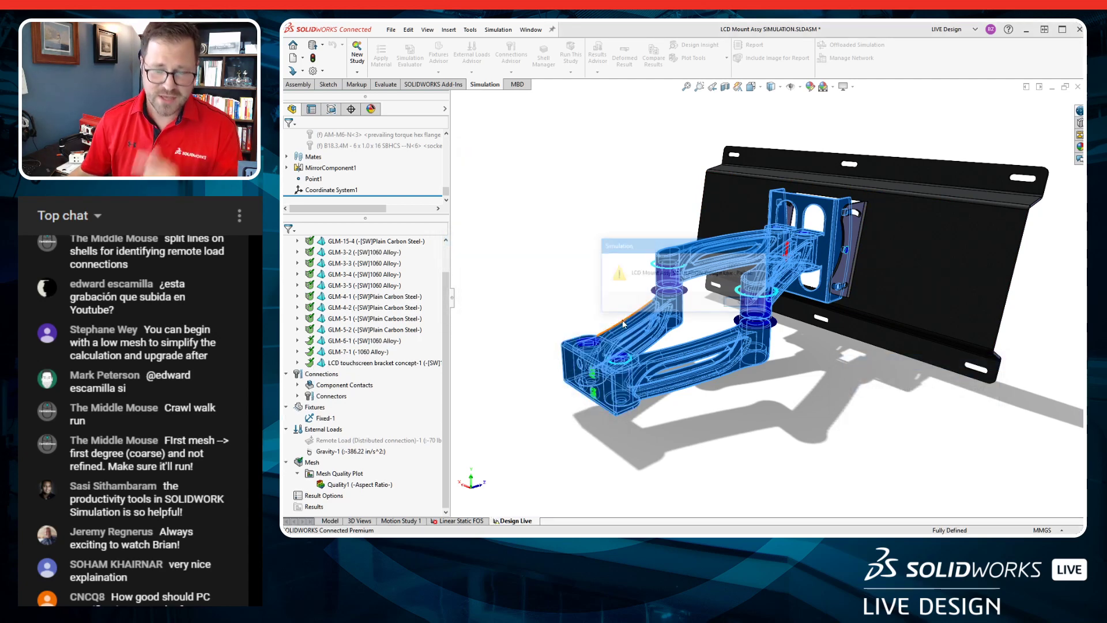
{"action": "left_click", "coordinate": [743, 303]}
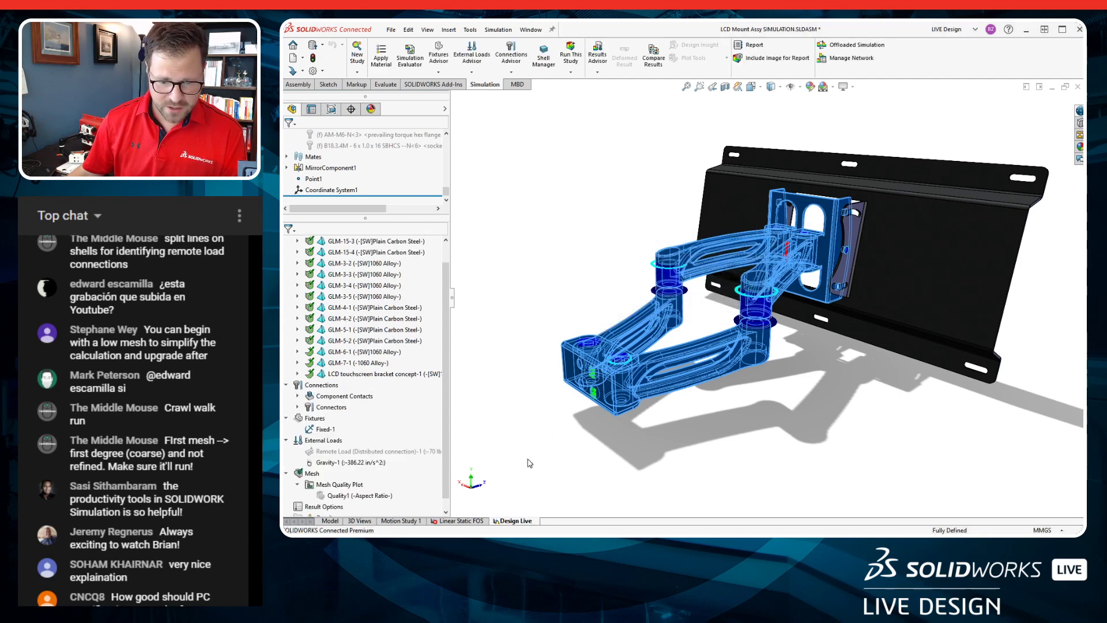
Open the Linear Static FOS study and review its component contacts, fixtures and external loads.
{"action": "left_click", "coordinate": [462, 520]}
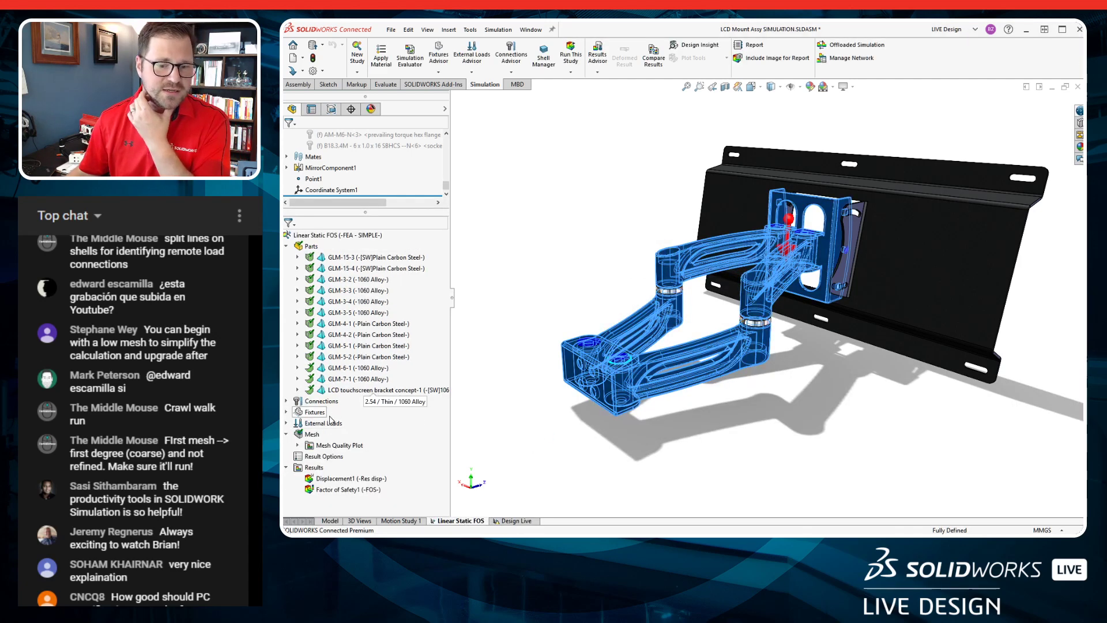
{"action": "left_click", "coordinate": [286, 401]}
{"action": "left_click", "coordinate": [298, 423]}
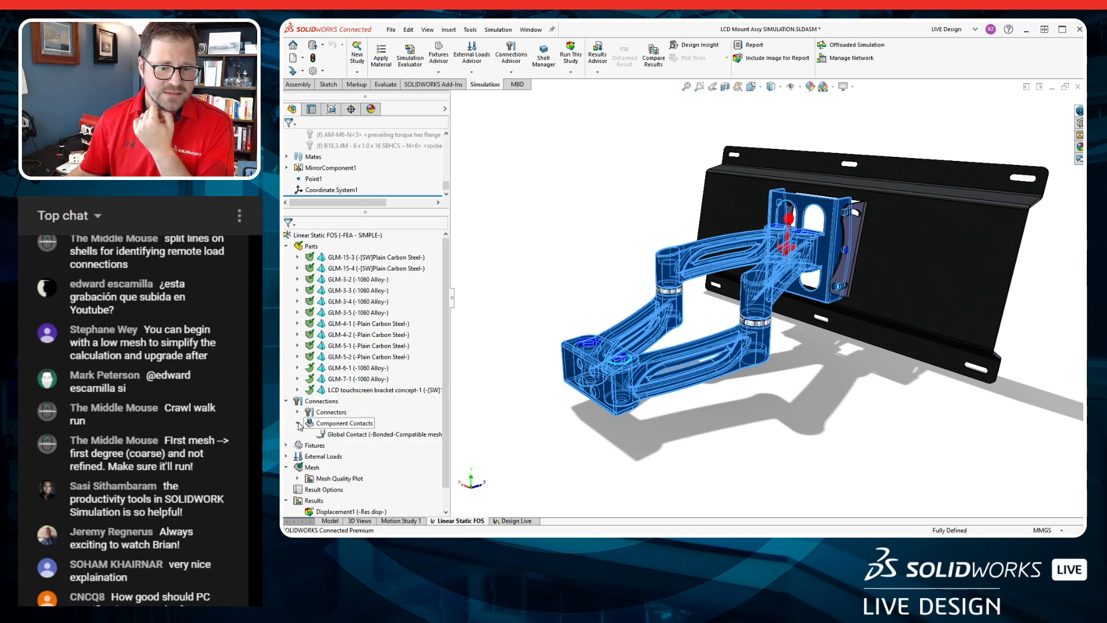
{"action": "left_click", "coordinate": [298, 424]}
{"action": "left_click", "coordinate": [286, 434]}
{"action": "scroll", "coordinate": [286, 435], "scroll_direction": "down", "scroll_amount": 1}
{"action": "left_click", "coordinate": [286, 434]}
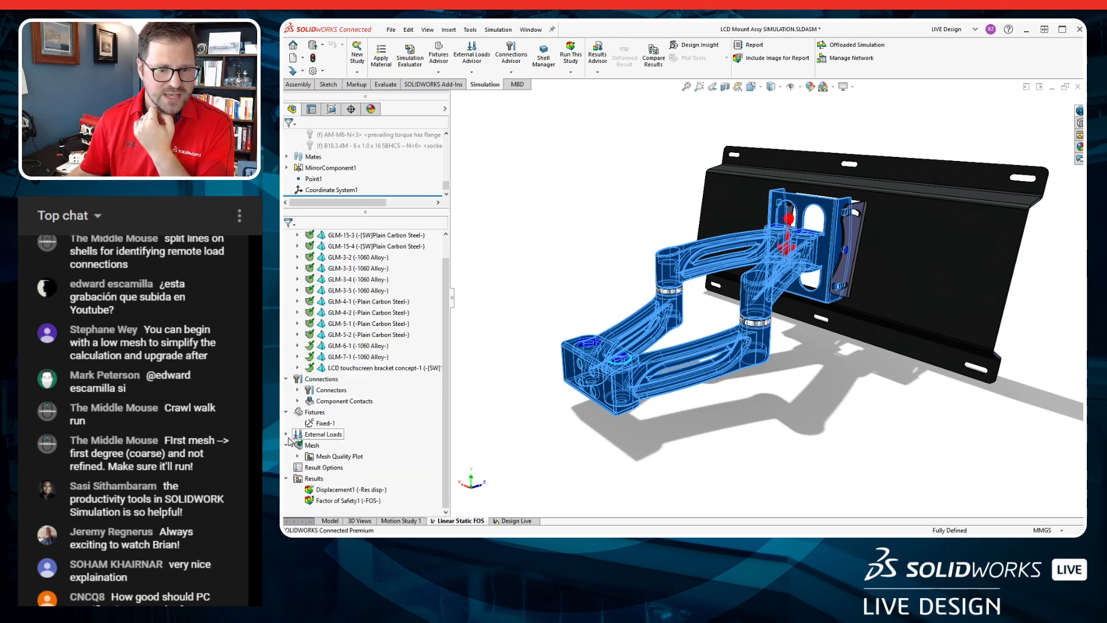
{"action": "left_click", "coordinate": [286, 434]}
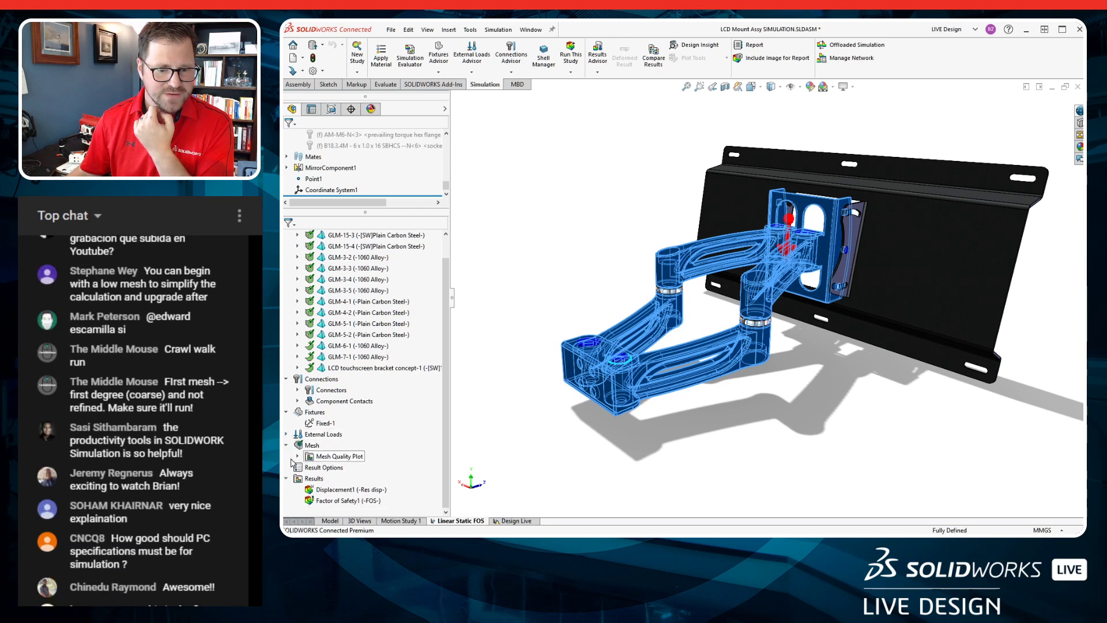
Display the Displacement1 result plot and examine the deformation of the arms and mounting plate from several angles.
{"action": "left_click", "coordinate": [327, 489]}
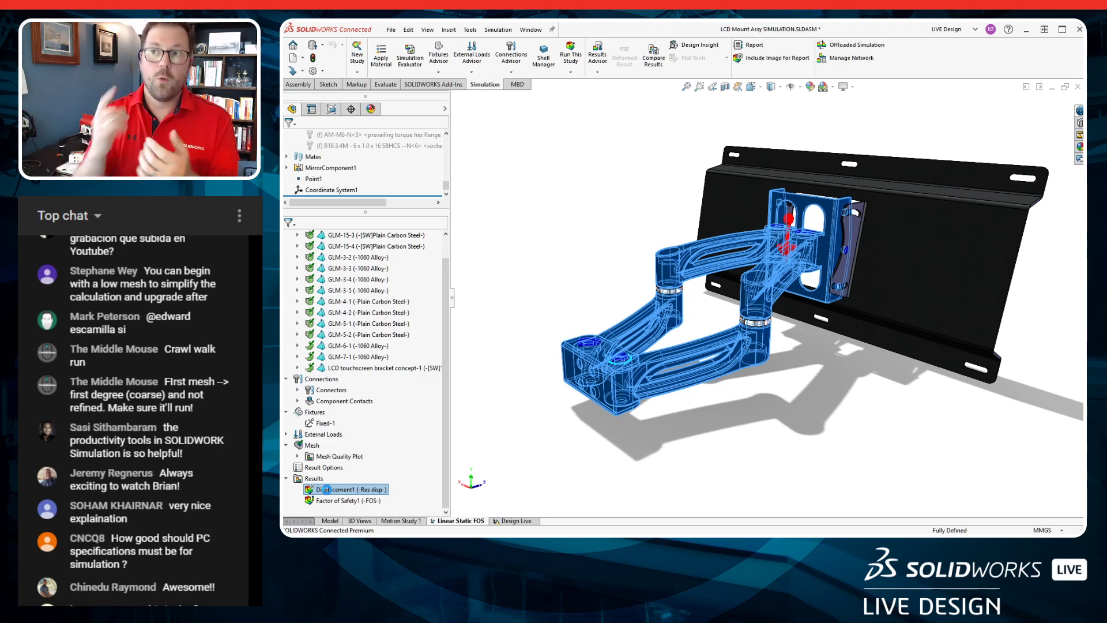
{"action": "double_click", "coordinate": [326, 489]}
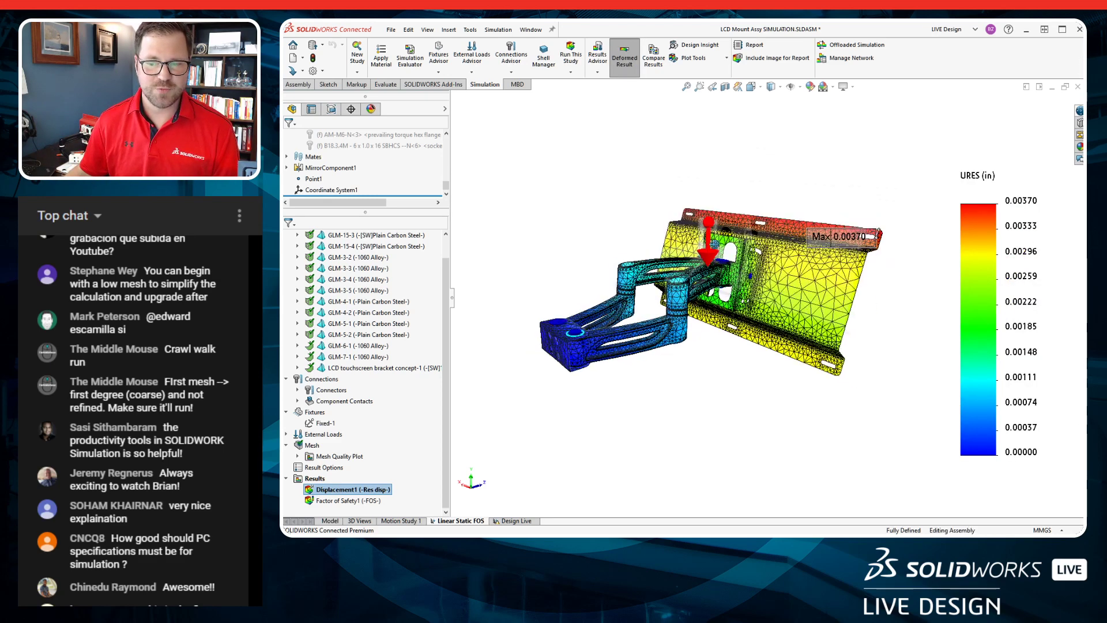
{"action": "scroll", "coordinate": [656, 284], "scroll_direction": "down", "scroll_amount": 3}
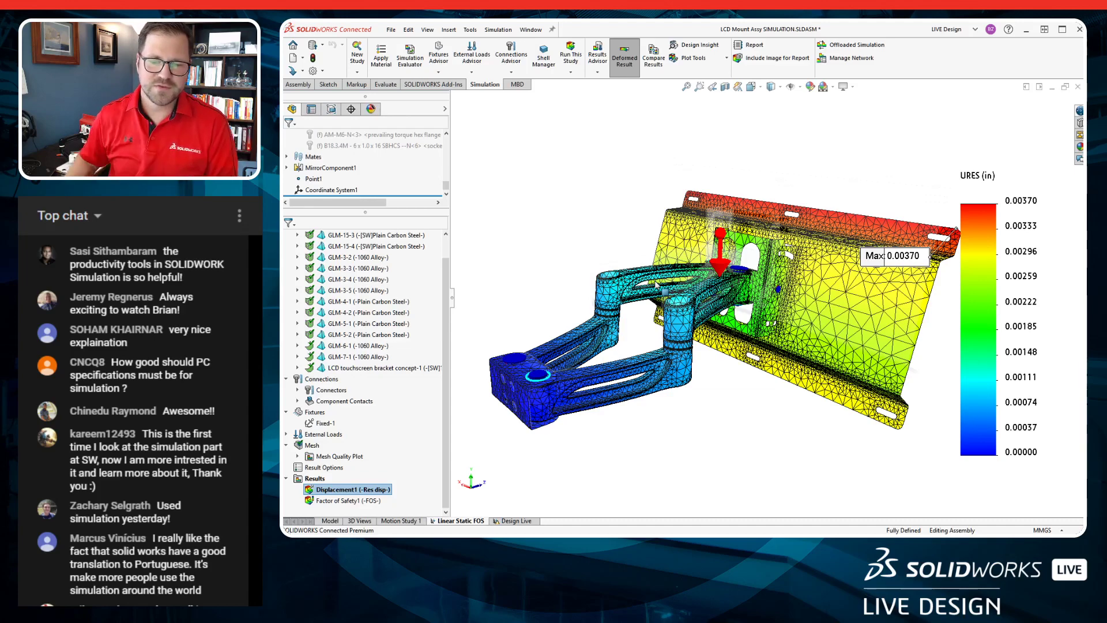
{"action": "mouse_move", "coordinate": [830, 270]}
{"action": "middle_mouse_down"}
{"action": "mouse_move", "coordinate": [814, 269]}
{"action": "mouse_move", "coordinate": [813, 283]}
{"action": "mouse_move", "coordinate": [819, 252]}
{"action": "middle_mouse_up"}
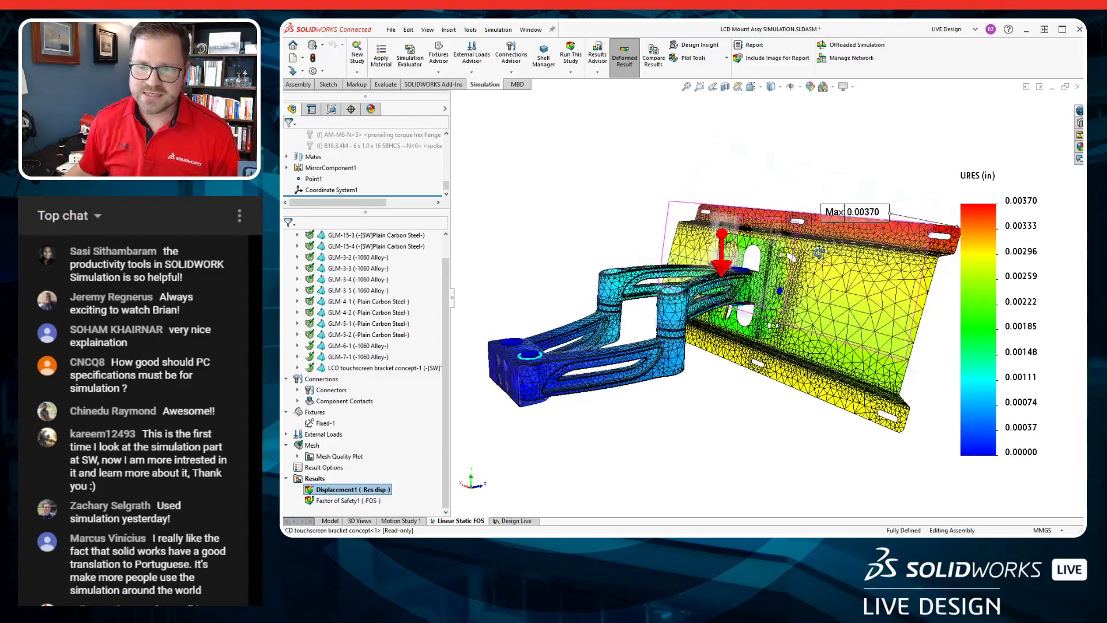
{"action": "scroll", "coordinate": [819, 252], "scroll_direction": "down", "scroll_amount": 3}
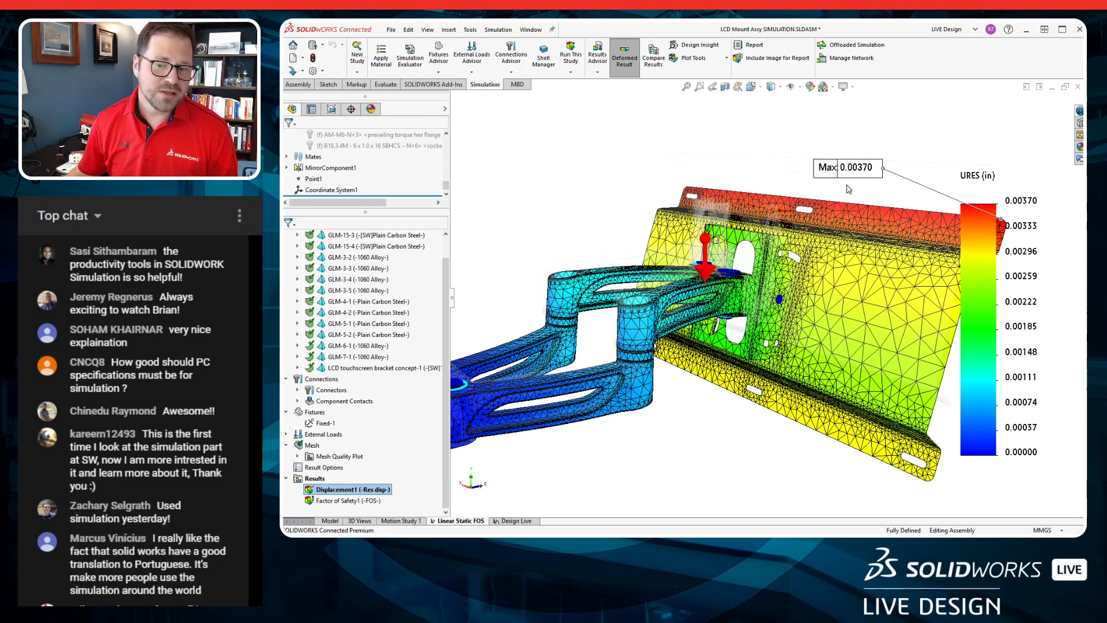
{"action": "scroll", "coordinate": [849, 190], "scroll_direction": "up", "scroll_amount": 3}
{"action": "scroll", "coordinate": [598, 372], "scroll_direction": "down", "scroll_amount": 2}
{"action": "middle_click_drag", "start_coordinate": [605, 368], "coordinate": [728, 339]}
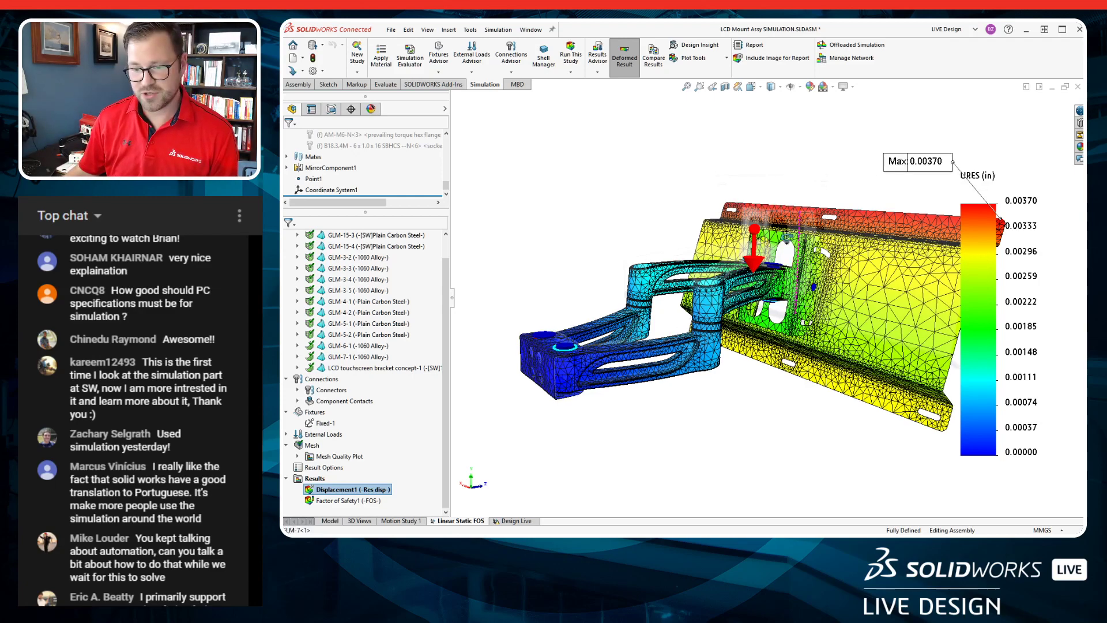
{"action": "mouse_move", "coordinate": [785, 236]}
{"action": "middle_mouse_down"}
{"action": "mouse_move", "coordinate": [760, 239]}
{"action": "mouse_move", "coordinate": [772, 254]}
{"action": "middle_mouse_up"}
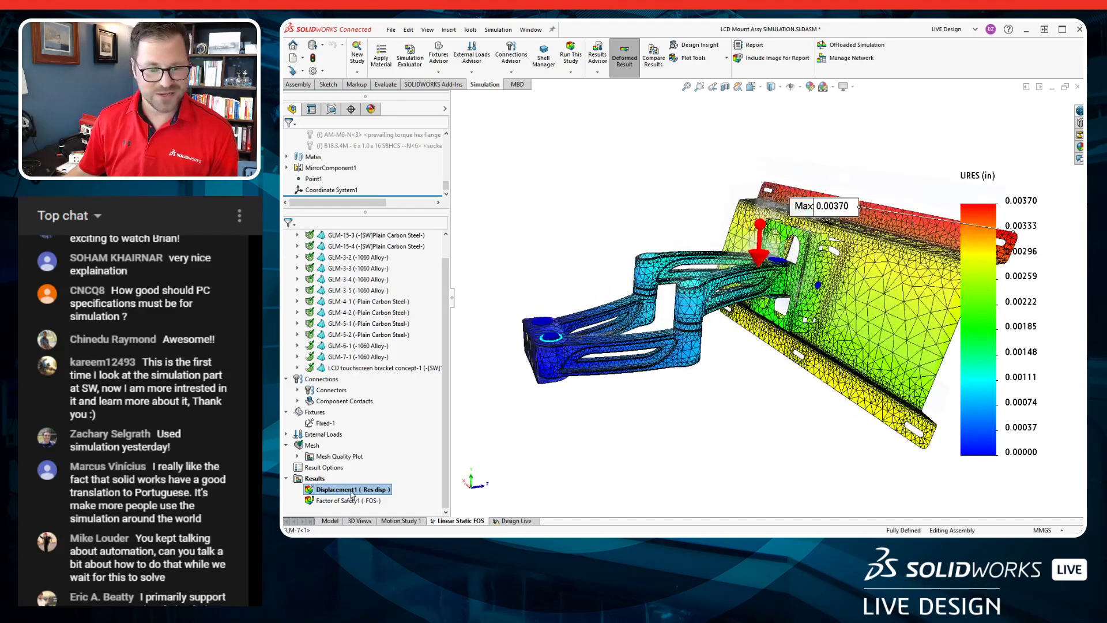
Define a von Mises stress plot in psi with a user-defined deformation scale of 10.
{"action": "right_click", "coordinate": [318, 482]}
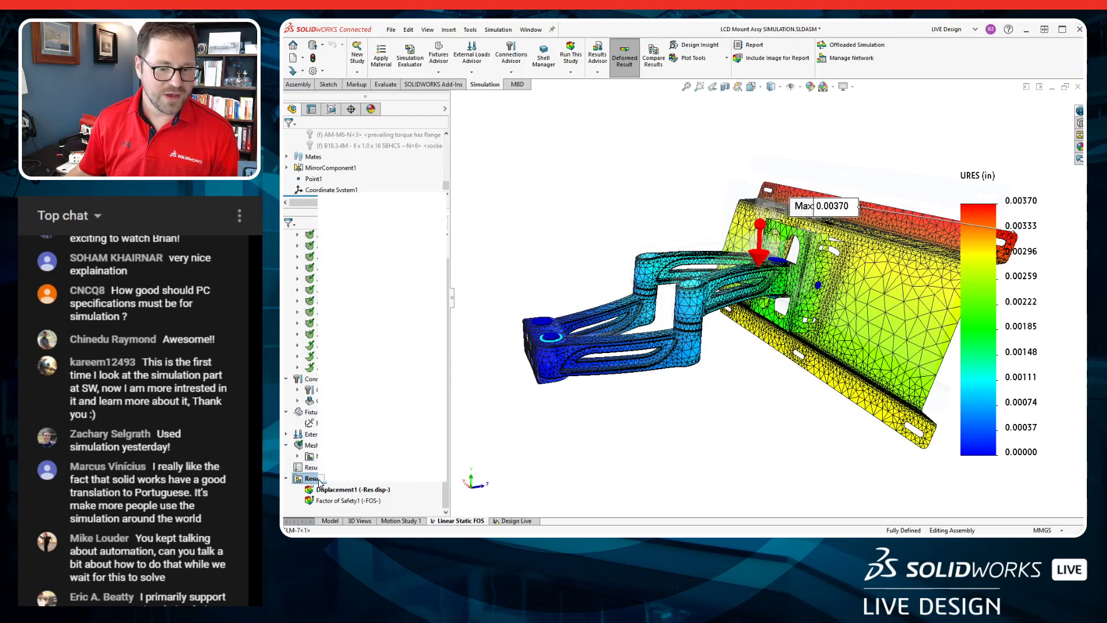
{"action": "left_click", "coordinate": [375, 264]}
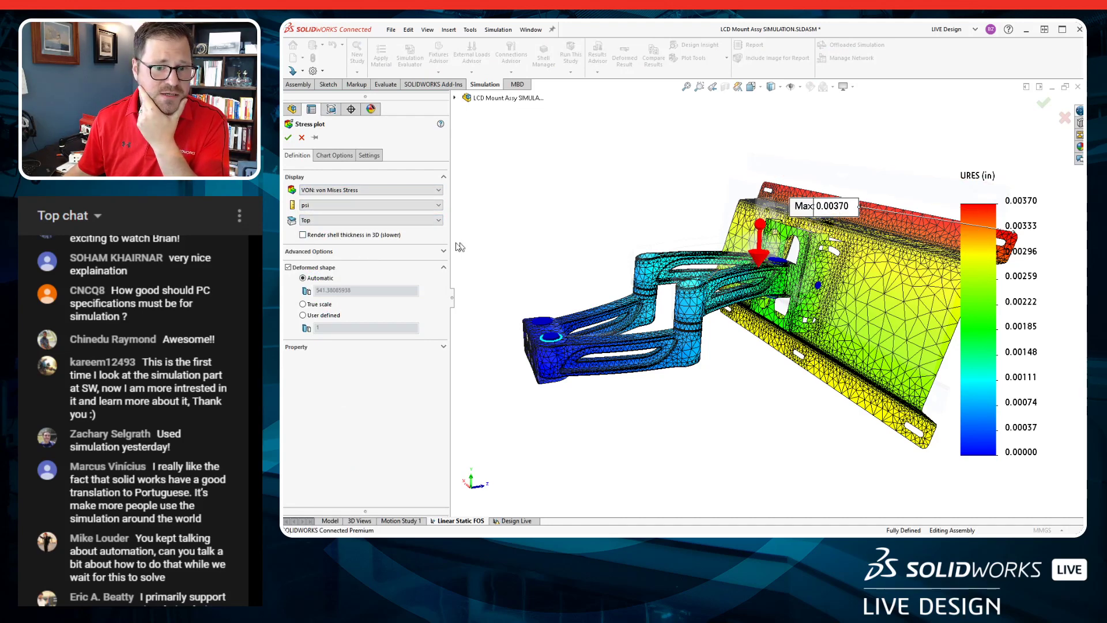
{"action": "left_click", "coordinate": [318, 316]}
{"action": "left_click", "coordinate": [346, 328]}
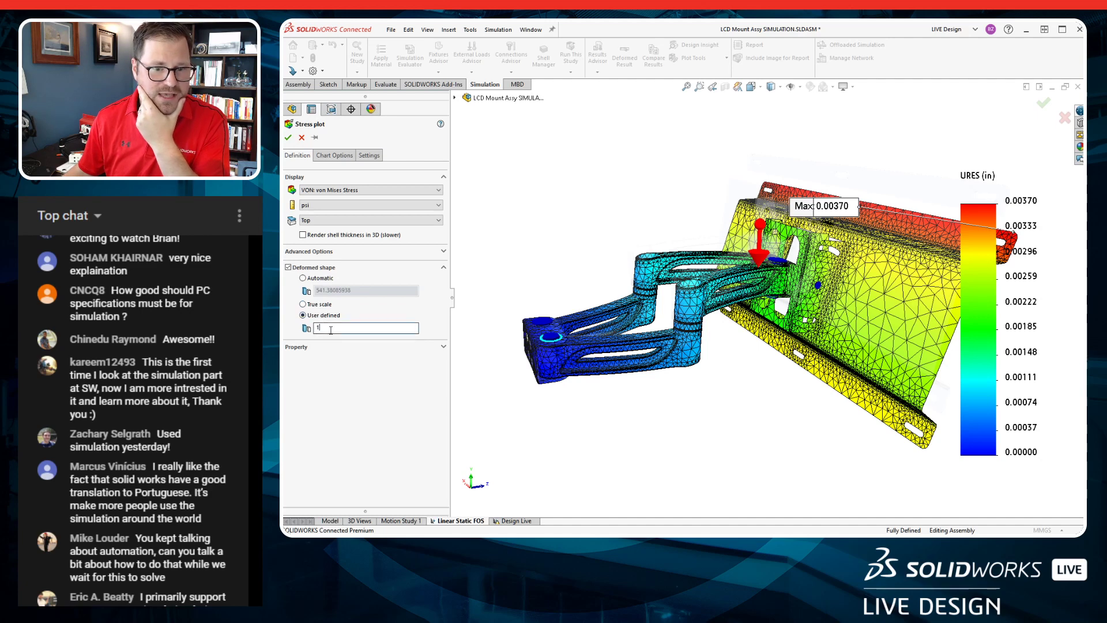
{"action": "type", "text": "0"}
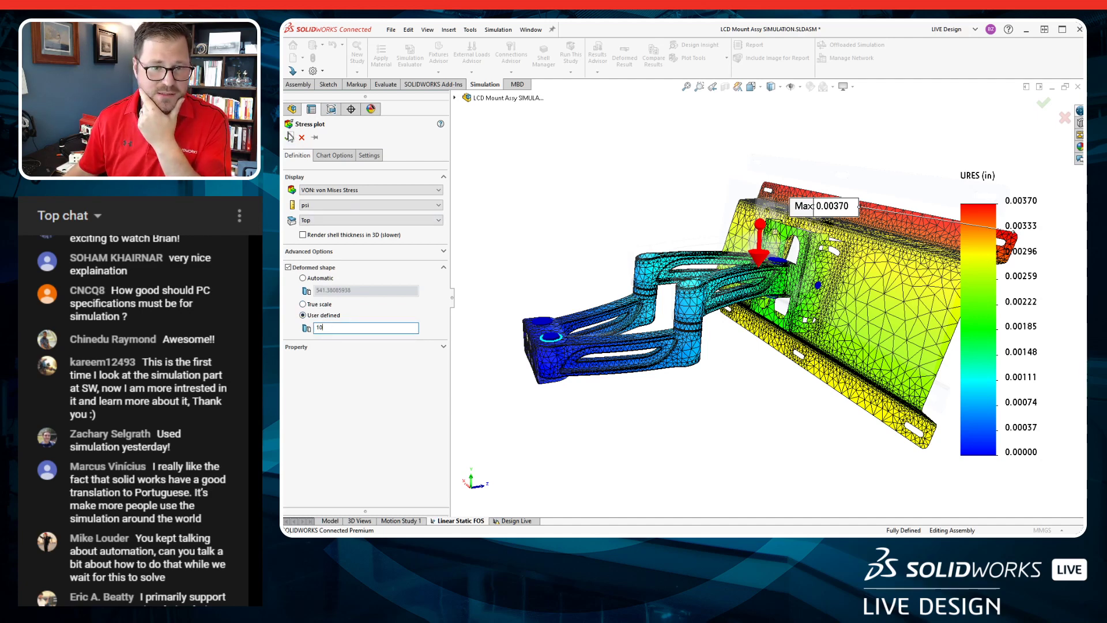
{"action": "key", "text": "Return"}
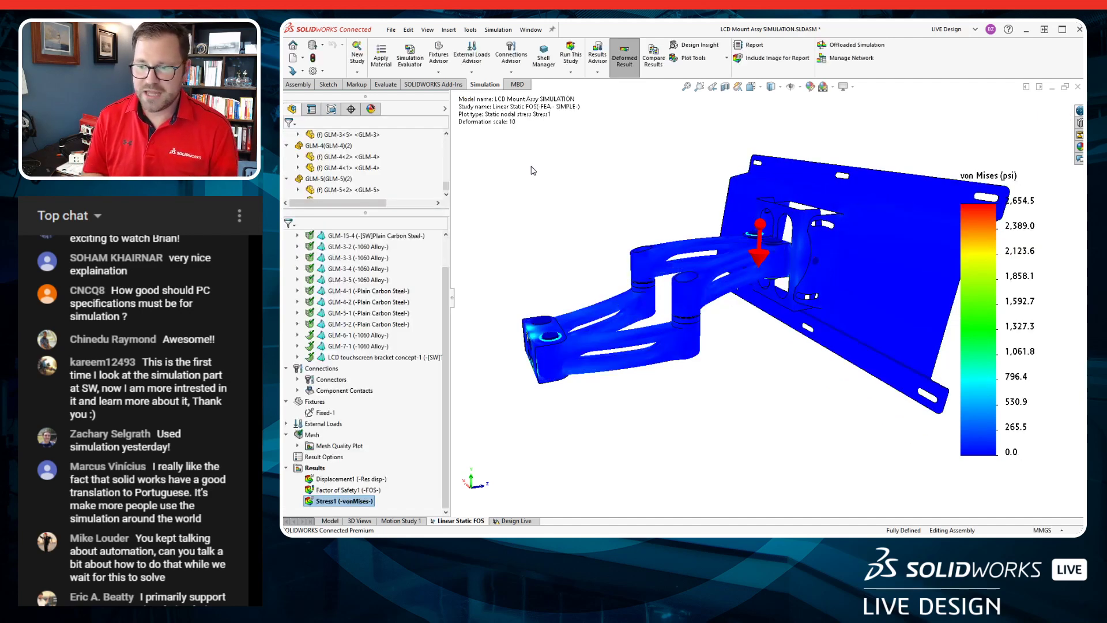
Show the maximum stress annotation on the Stress1 plot and place its label beside the end block's holes.
{"action": "middle_click_drag", "start_coordinate": [533, 170], "coordinate": [550, 323]}
{"action": "scroll", "coordinate": [527, 453], "scroll_direction": "down", "scroll_amount": 4}
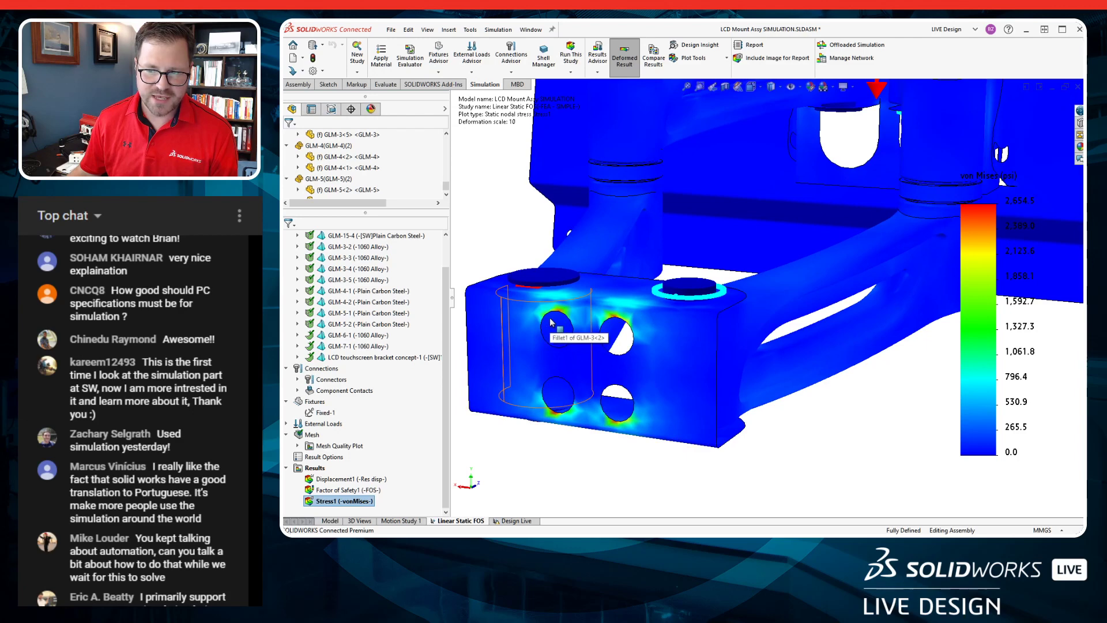
{"action": "right_click", "coordinate": [346, 500]}
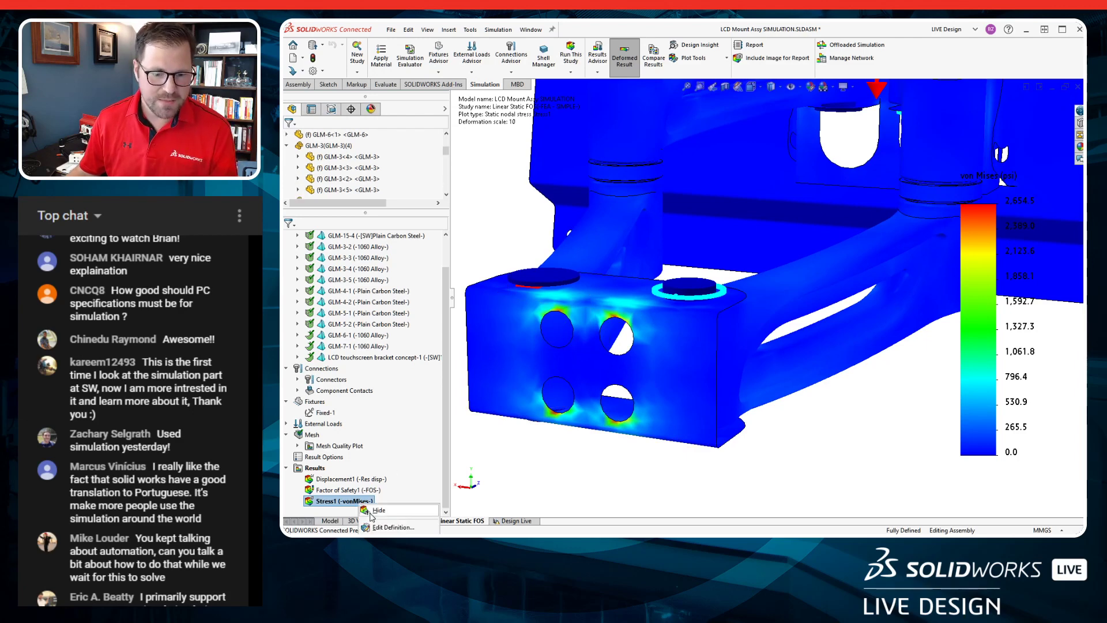
{"action": "left_click", "coordinate": [393, 527]}
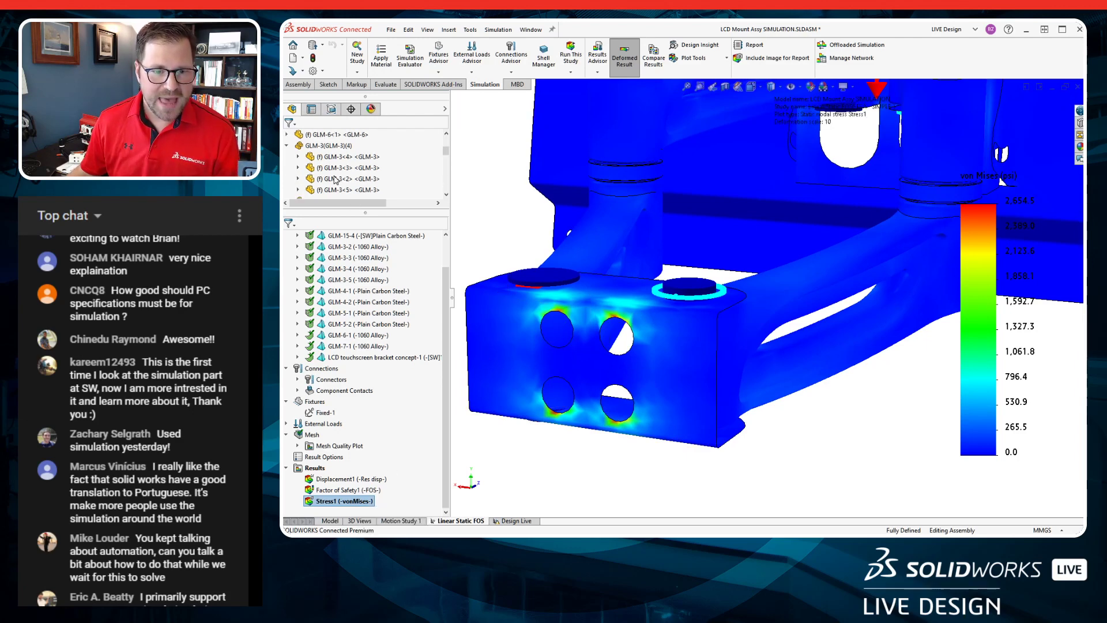
{"action": "left_click", "coordinate": [331, 200]}
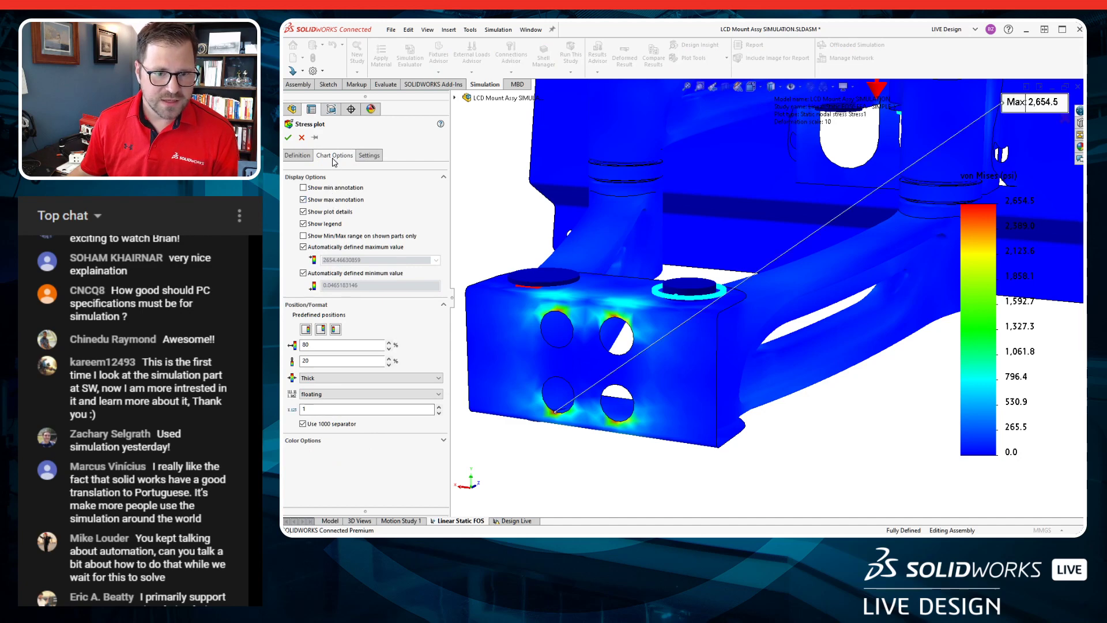
{"action": "mouse_move", "coordinate": [1035, 102]}
{"action": "left_mouse_down"}
{"action": "mouse_move", "coordinate": [544, 260]}
{"action": "mouse_move", "coordinate": [518, 248]}
{"action": "mouse_move", "coordinate": [475, 470]}
{"action": "left_mouse_up"}
{"action": "scroll", "coordinate": [555, 273], "scroll_direction": "up", "scroll_amount": 2}
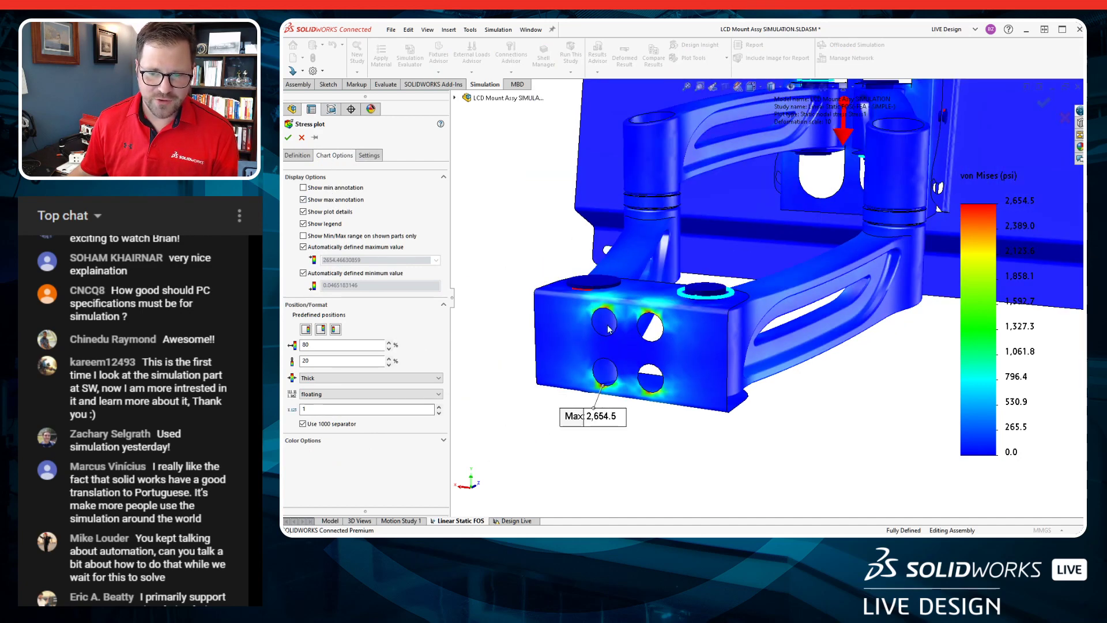
{"action": "left_click_drag", "start_coordinate": [578, 422], "coordinate": [535, 432]}
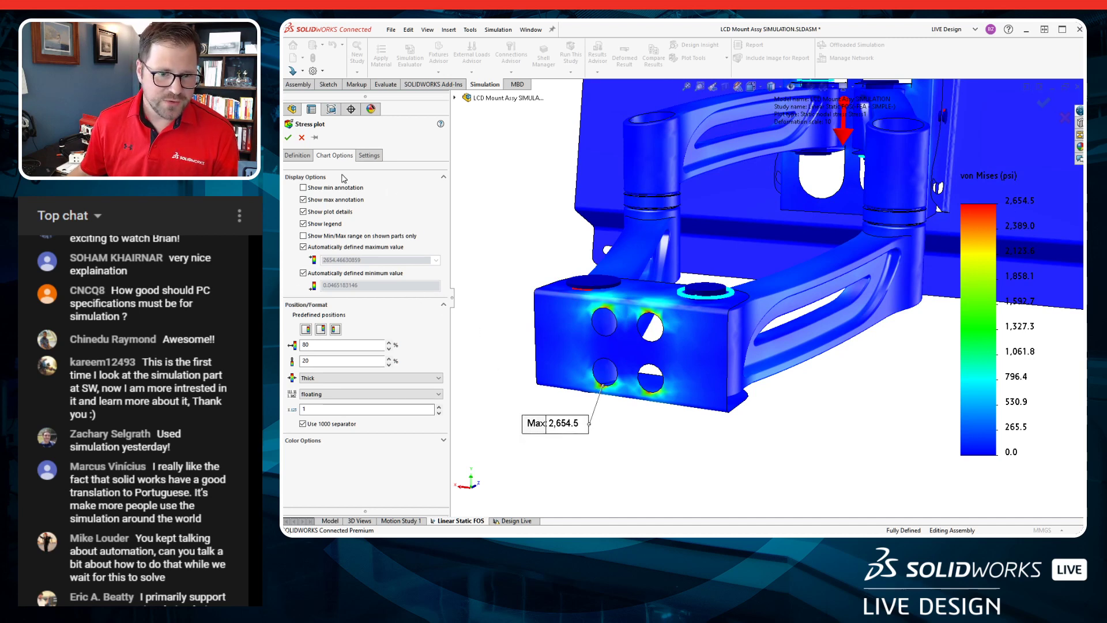
Set the stress plot's boundary option to Mesh and choose the boundary line color.
{"action": "left_click", "coordinate": [299, 156]}
{"action": "left_click", "coordinate": [324, 160]}
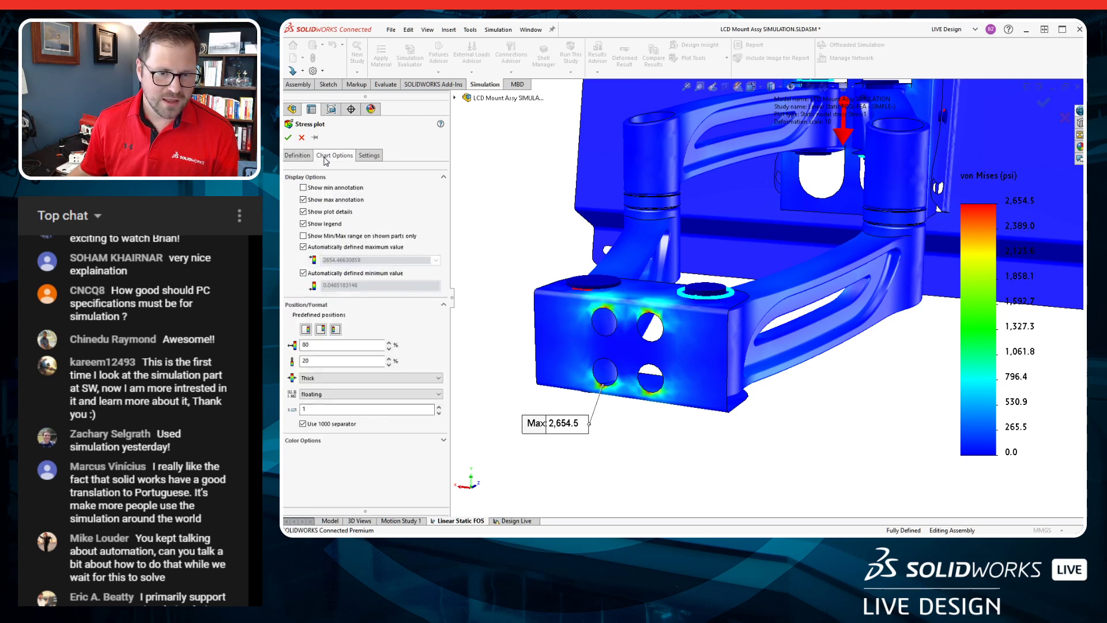
{"action": "left_click", "coordinate": [369, 157]}
{"action": "left_click", "coordinate": [344, 158]}
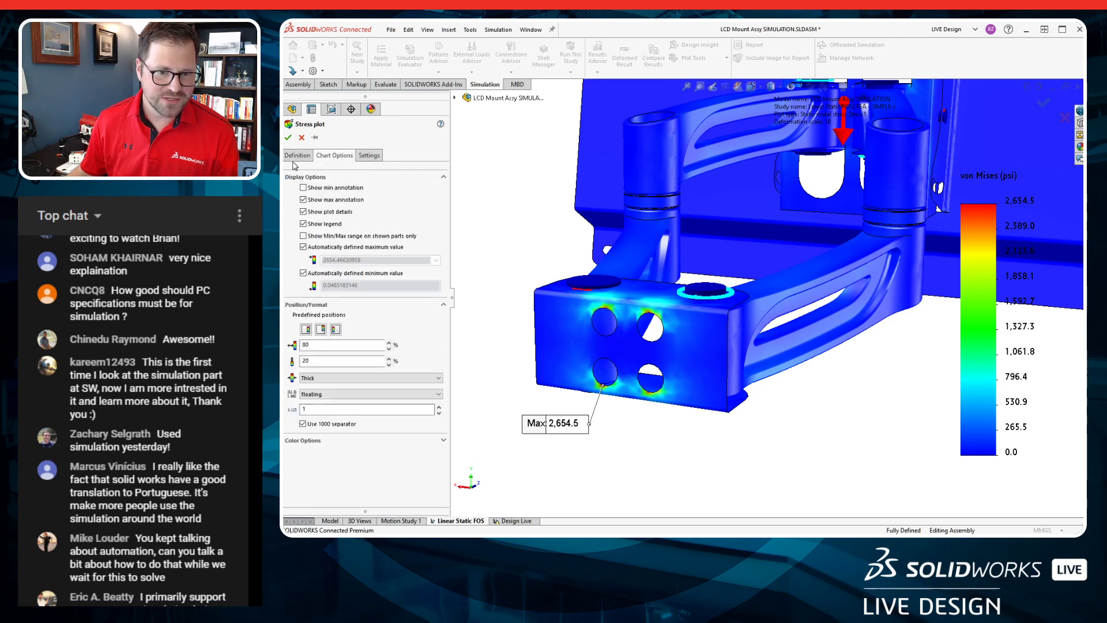
{"action": "left_click", "coordinate": [368, 156]}
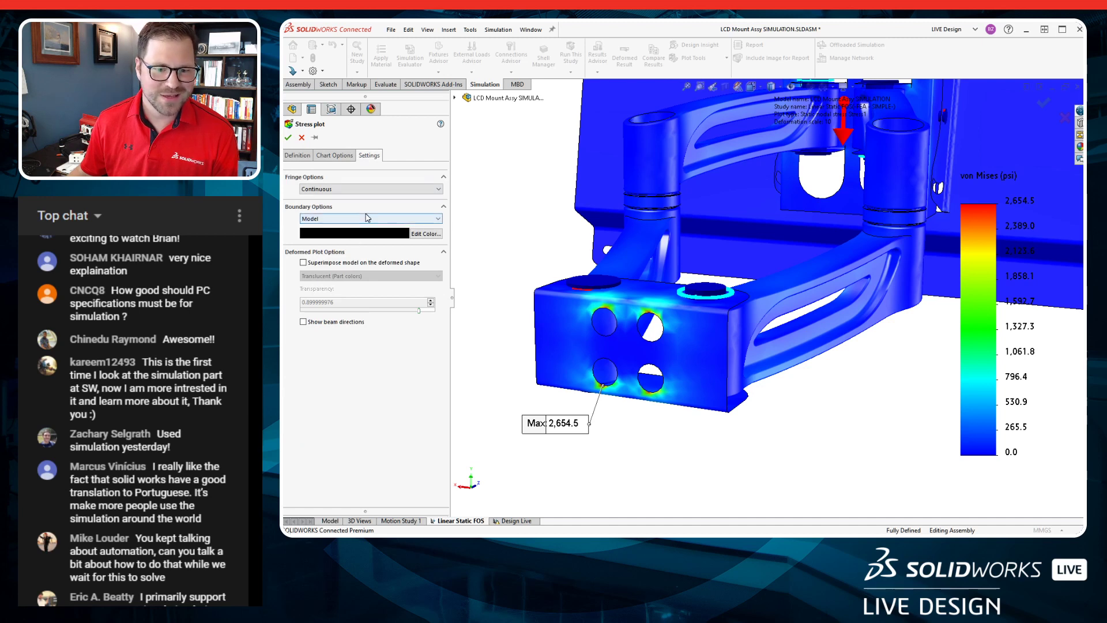
{"action": "left_click", "coordinate": [345, 219]}
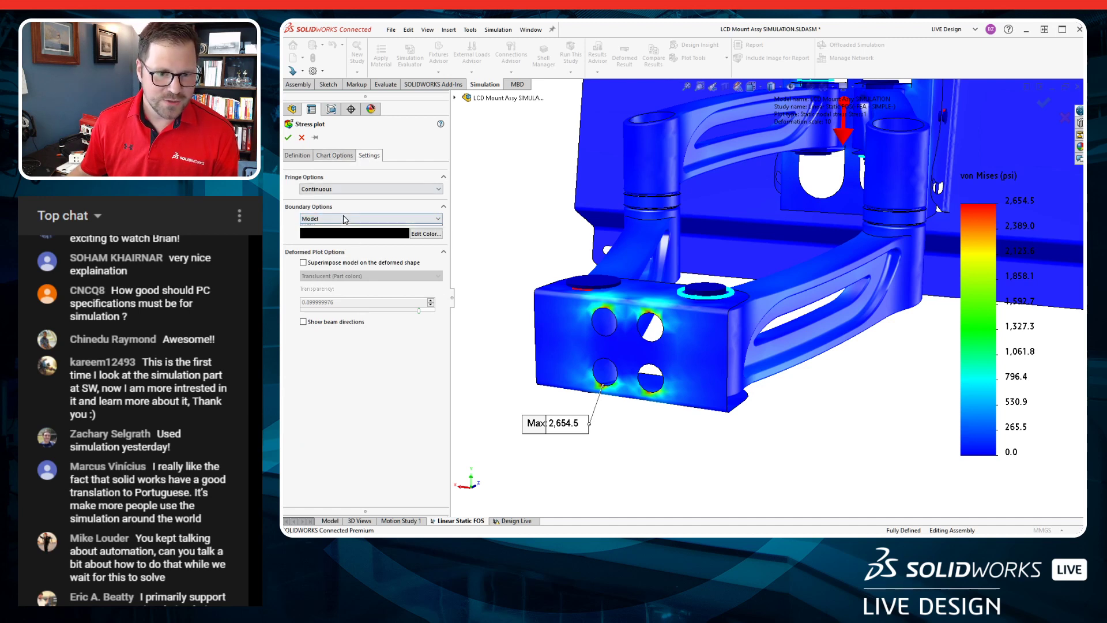
{"action": "left_click", "coordinate": [346, 238]}
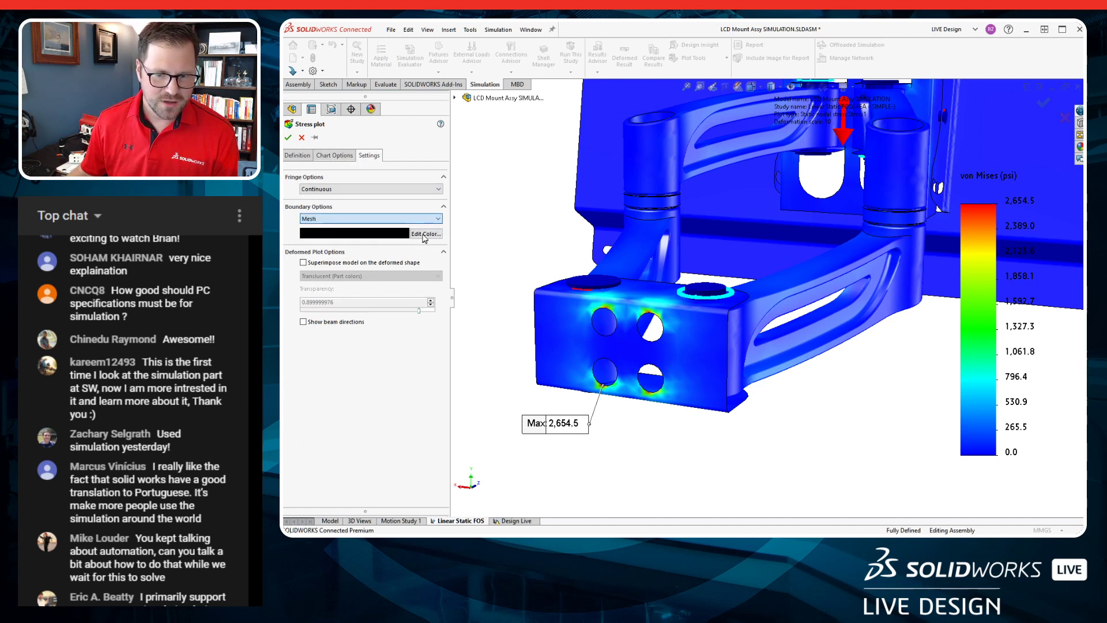
{"action": "left_click", "coordinate": [425, 234]}
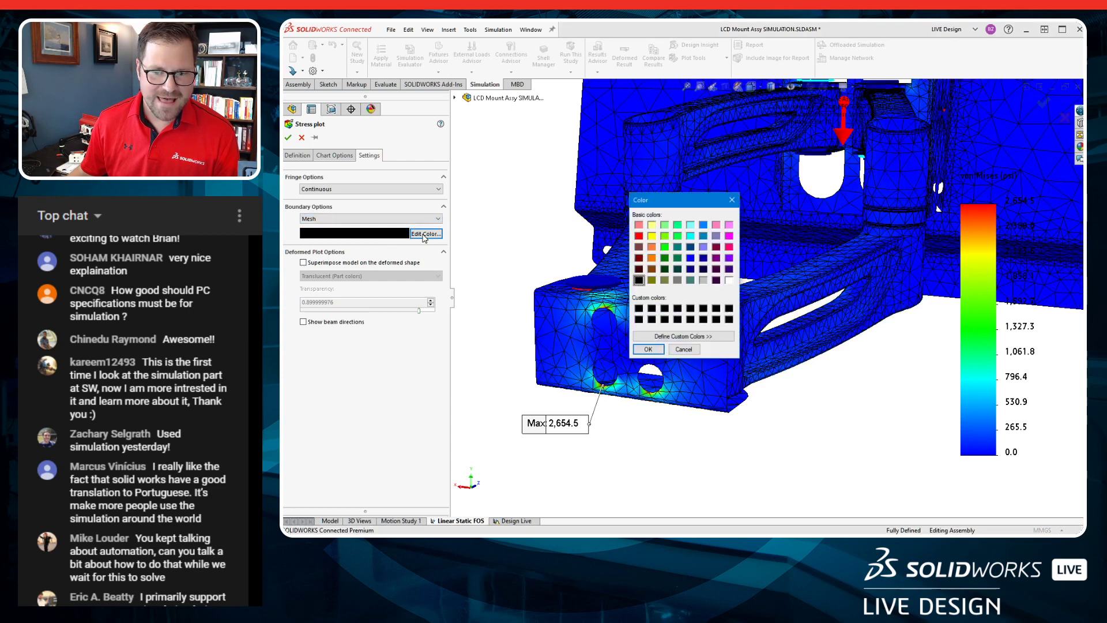
{"action": "left_click", "coordinate": [691, 270]}
{"action": "left_click", "coordinate": [641, 350]}
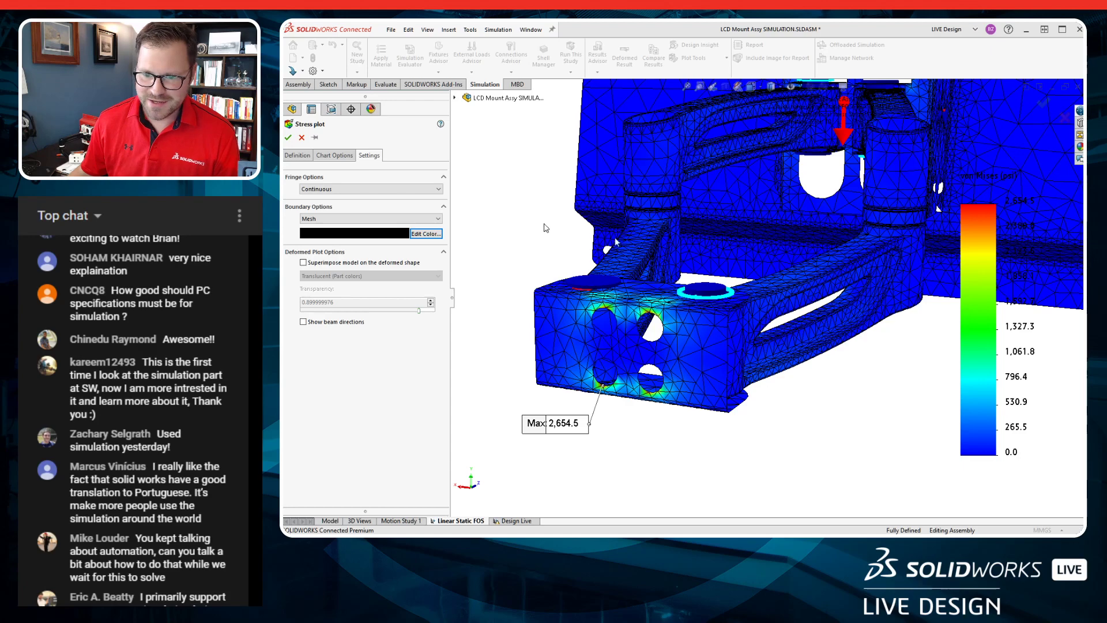
Check the end block and arms with dark blue mesh boundary lines and apply the Stress1 plot settings.
{"action": "scroll", "coordinate": [617, 242], "scroll_direction": "up", "scroll_amount": 2}
{"action": "middle_click_drag", "start_coordinate": [885, 231], "coordinate": [614, 260]}
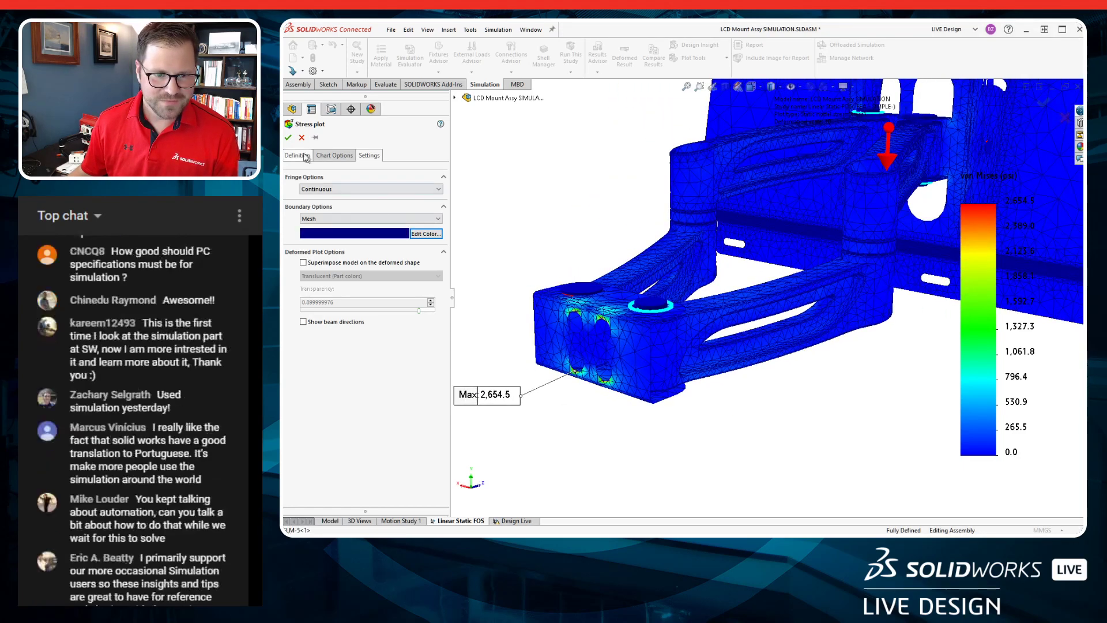
{"action": "left_click", "coordinate": [339, 160]}
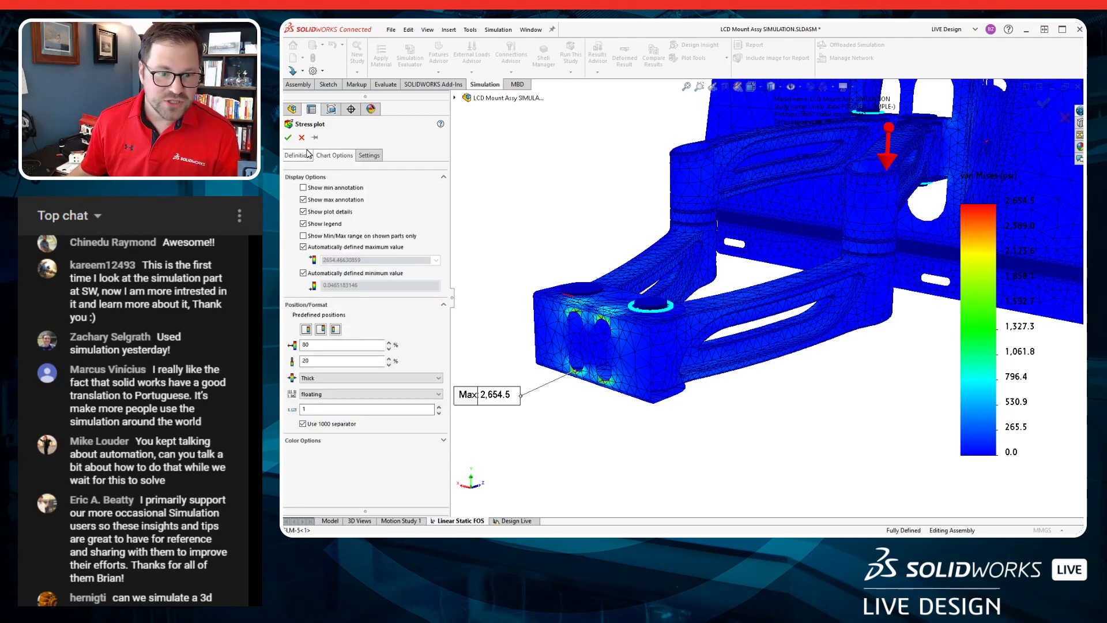
{"action": "left_click", "coordinate": [288, 138]}
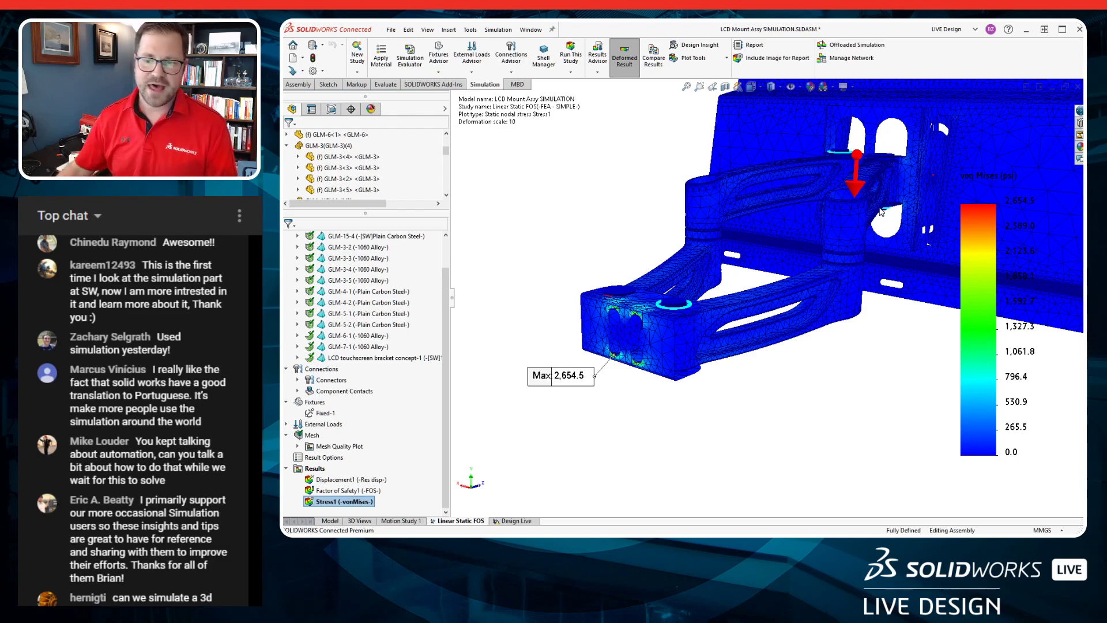
Examine the von Mises stress distribution along the arms and around the end block's four mounting holes.
{"action": "scroll", "coordinate": [722, 298], "scroll_direction": "down", "scroll_amount": 4}
{"action": "middle_click_drag", "start_coordinate": [714, 307], "coordinate": [692, 293]}
{"action": "scroll", "coordinate": [729, 266], "scroll_direction": "up", "scroll_amount": 4}
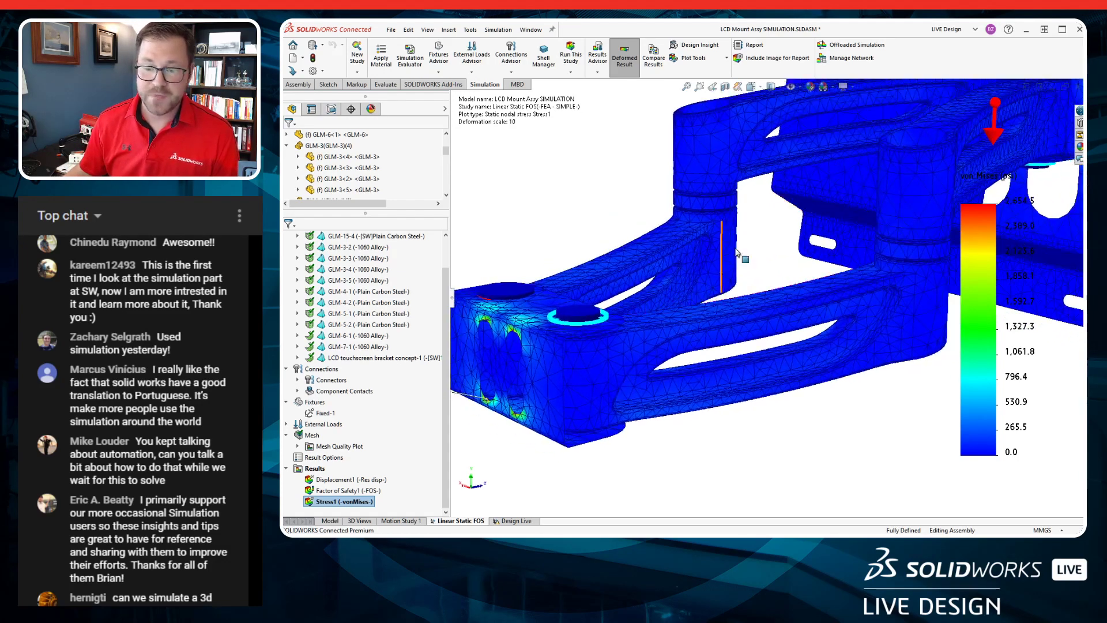
{"action": "scroll", "coordinate": [733, 265], "scroll_direction": "up", "scroll_amount": 1}
{"action": "middle_click_drag", "start_coordinate": [758, 263], "coordinate": [735, 312], "text": "ctrl"}
{"action": "scroll", "coordinate": [689, 323], "scroll_direction": "up", "scroll_amount": 3}
{"action": "scroll", "coordinate": [648, 364], "scroll_direction": "down", "scroll_amount": 5}
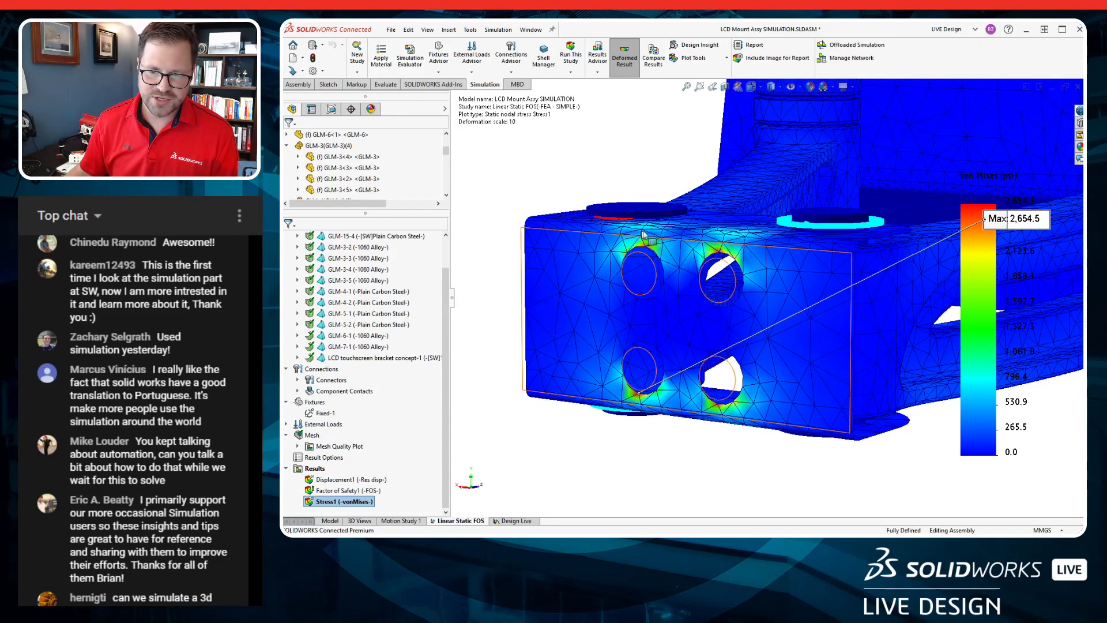
{"action": "scroll", "coordinate": [644, 234], "scroll_direction": "up", "scroll_amount": 2}
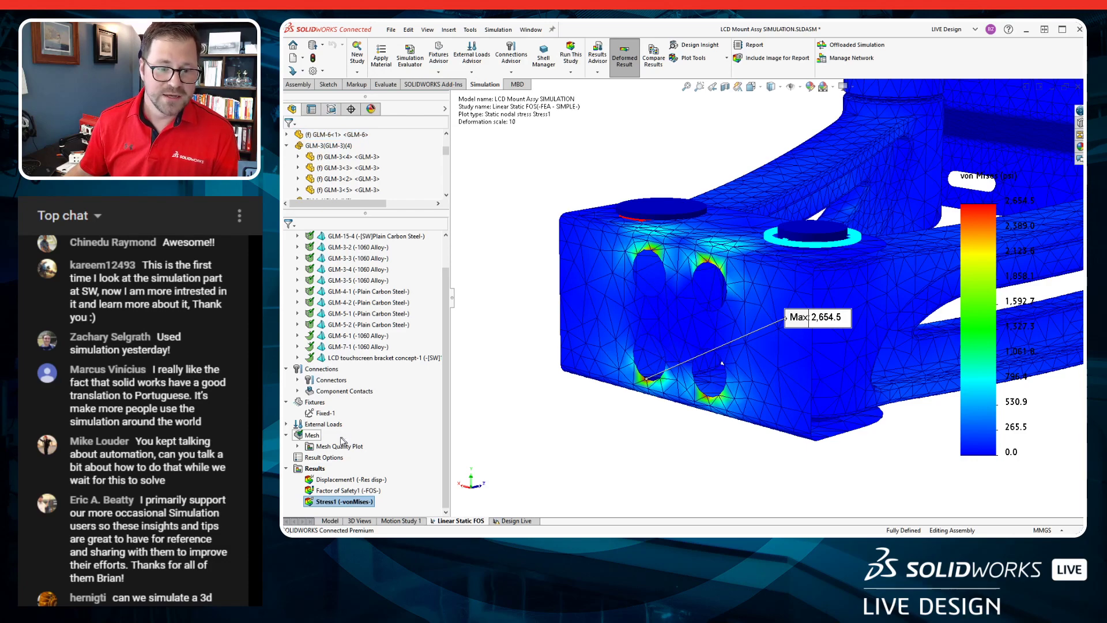
Add a mesh control to the GLM-6 end block's solid body with a finer element size of 2.84745032 mm.
{"action": "right_click", "coordinate": [312, 436]}
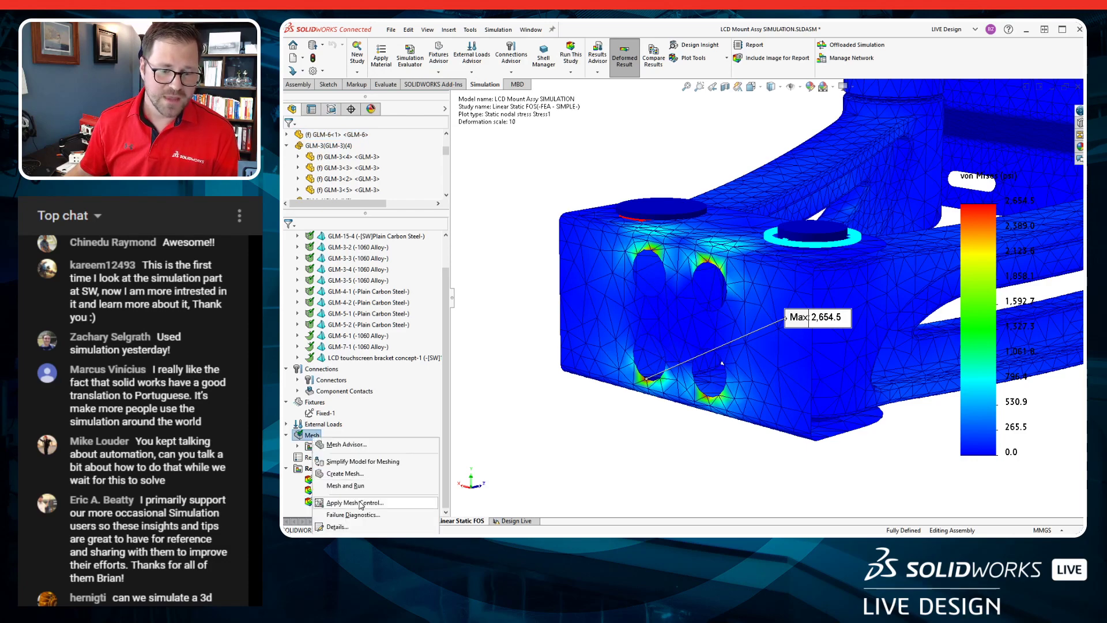
{"action": "left_click", "coordinate": [361, 505]}
{"action": "scroll", "coordinate": [674, 306], "scroll_direction": "down", "scroll_amount": 5}
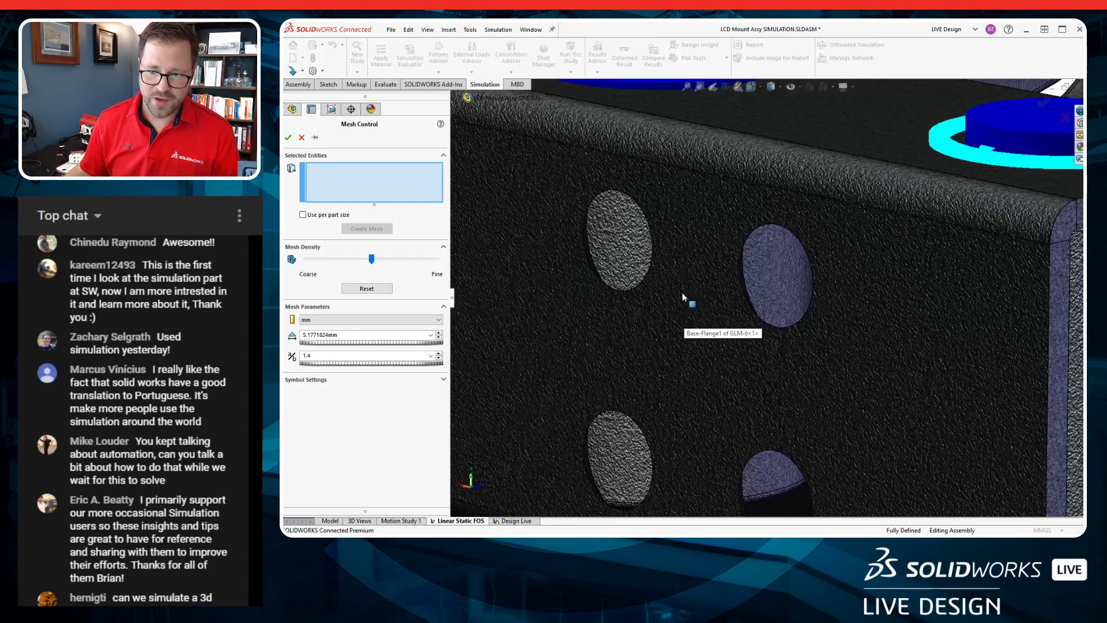
{"action": "scroll", "coordinate": [637, 263], "scroll_direction": "up", "scroll_amount": 6}
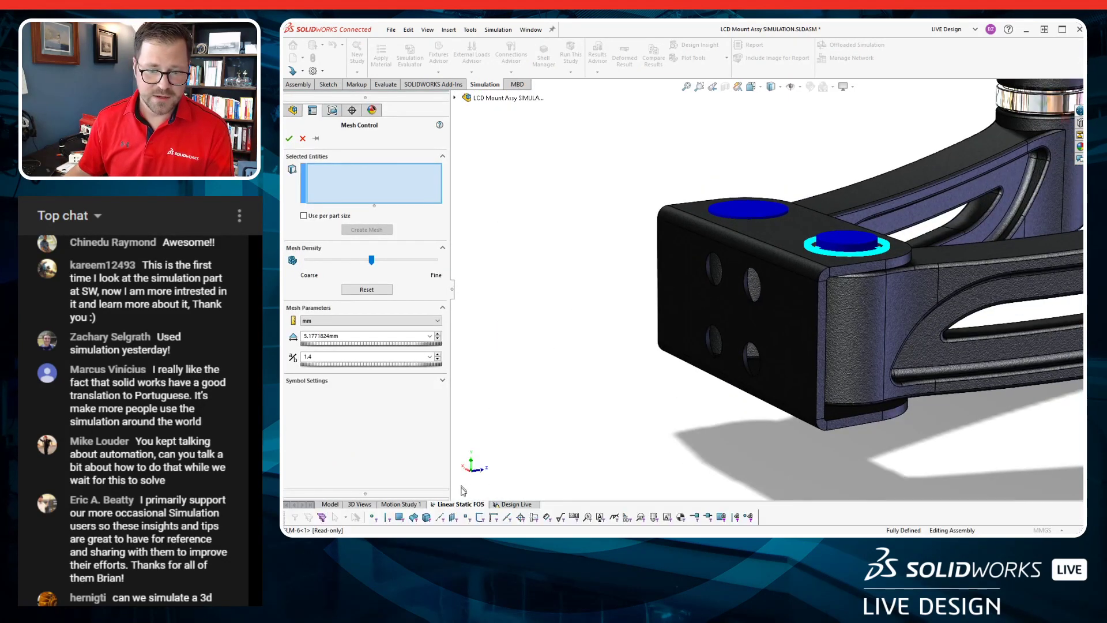
{"action": "left_click", "coordinate": [427, 517]}
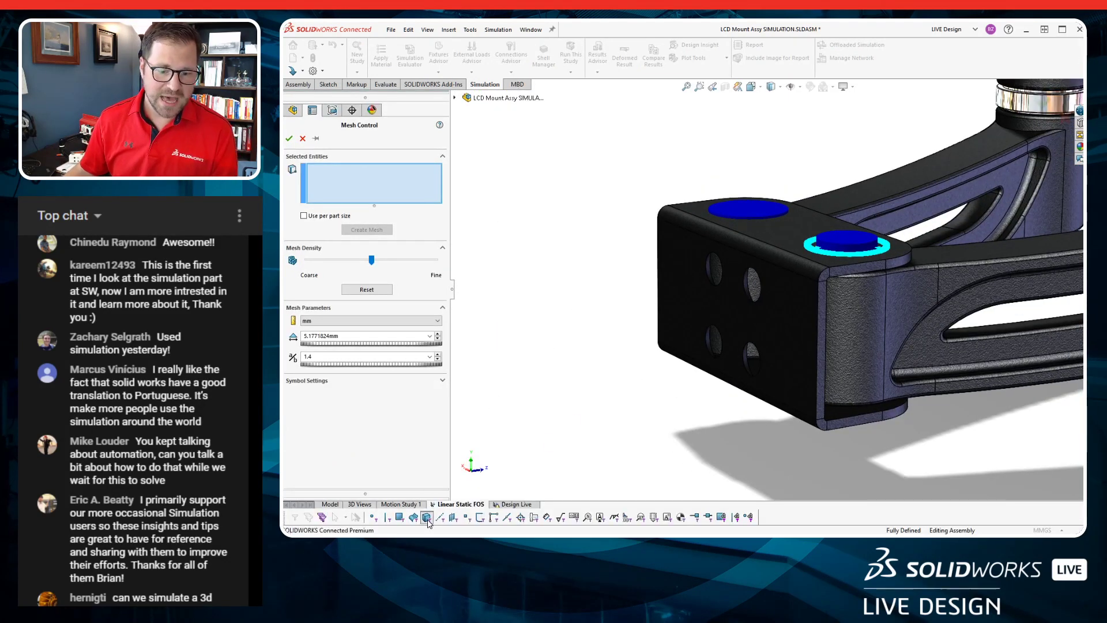
{"action": "left_click", "coordinate": [711, 277]}
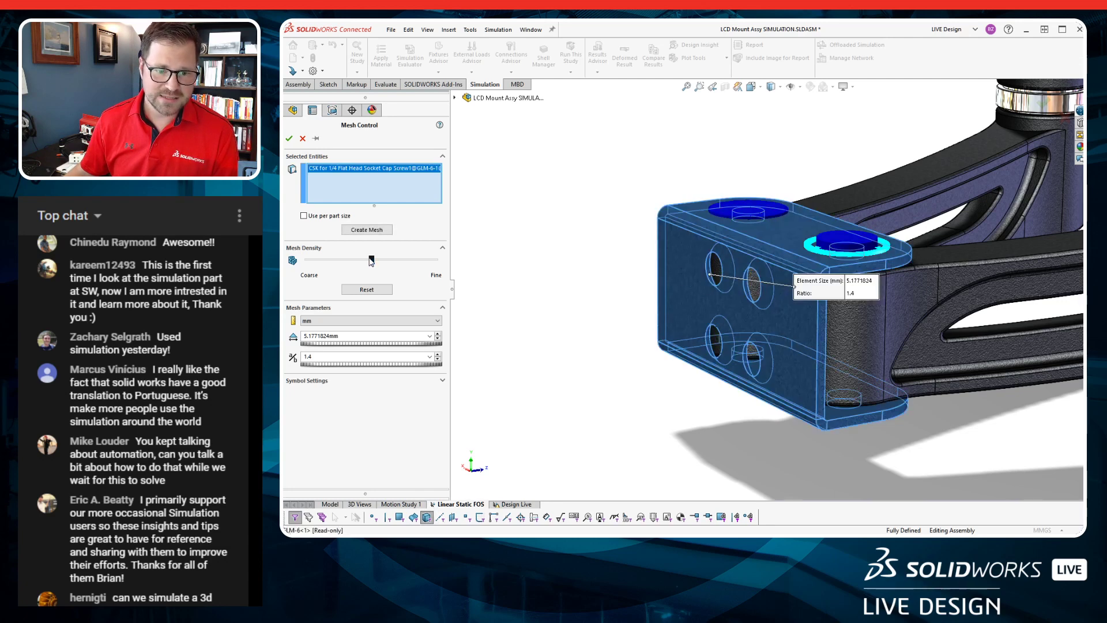
{"action": "left_click_drag", "start_coordinate": [372, 261], "coordinate": [426, 256]}
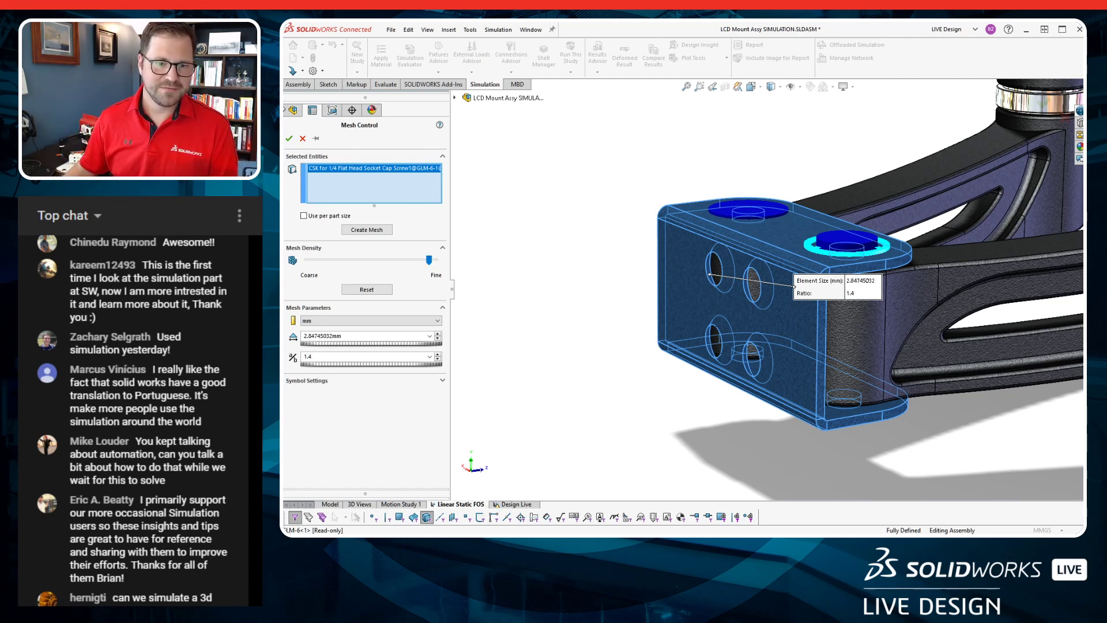
{"action": "left_click", "coordinate": [290, 138]}
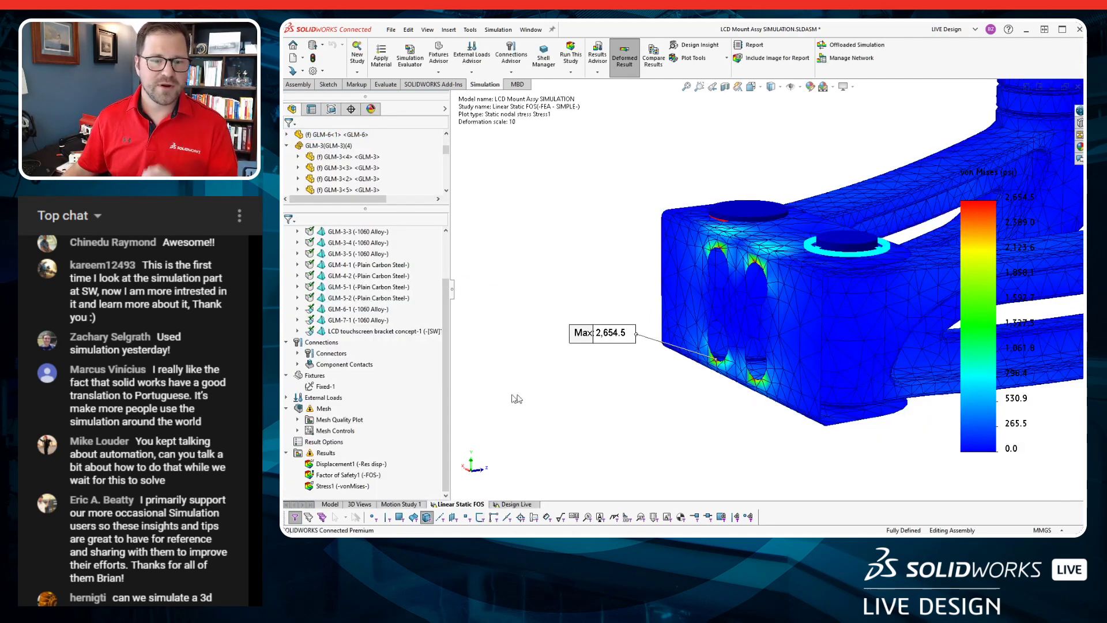
{"action": "right_click", "coordinate": [321, 414]}
{"action": "left_click", "coordinate": [346, 462]}
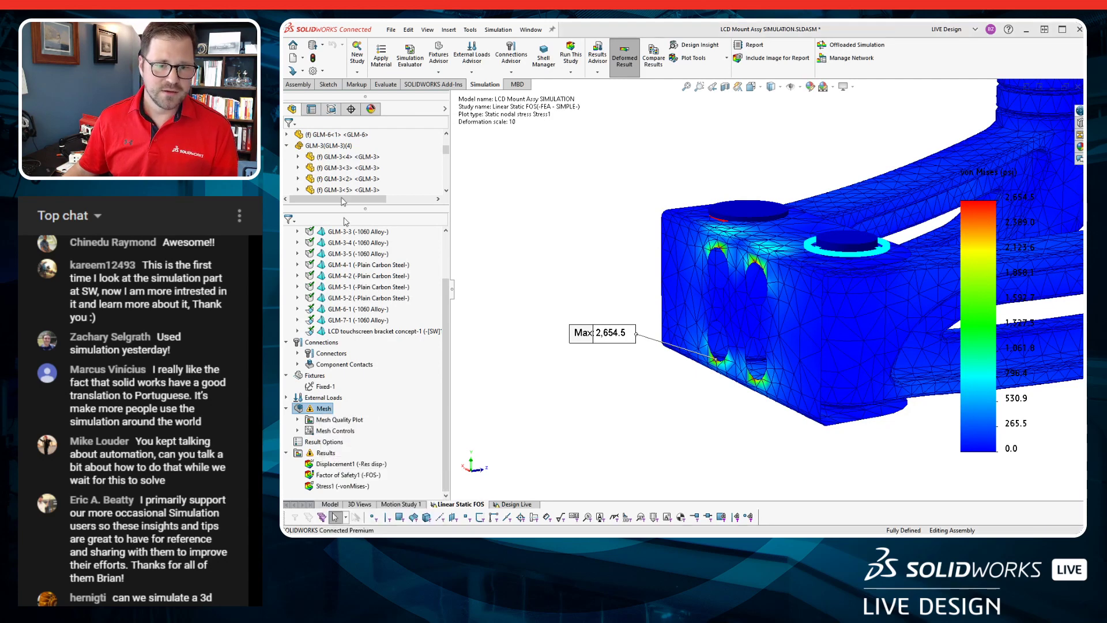
{"action": "left_click", "coordinate": [946, 369]}
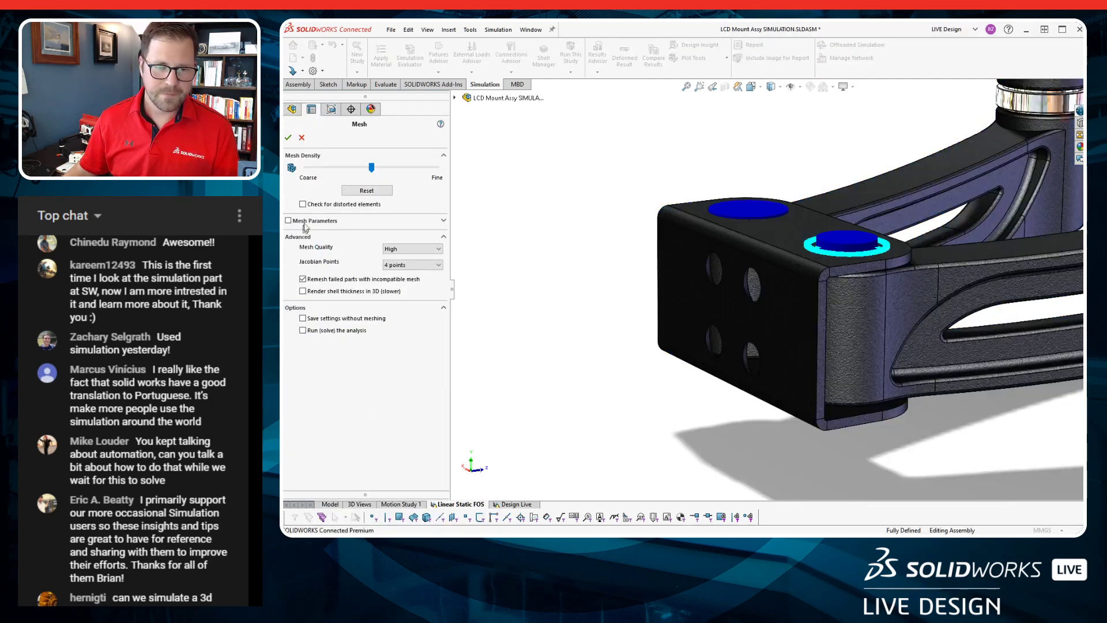
{"action": "left_click", "coordinate": [301, 138]}
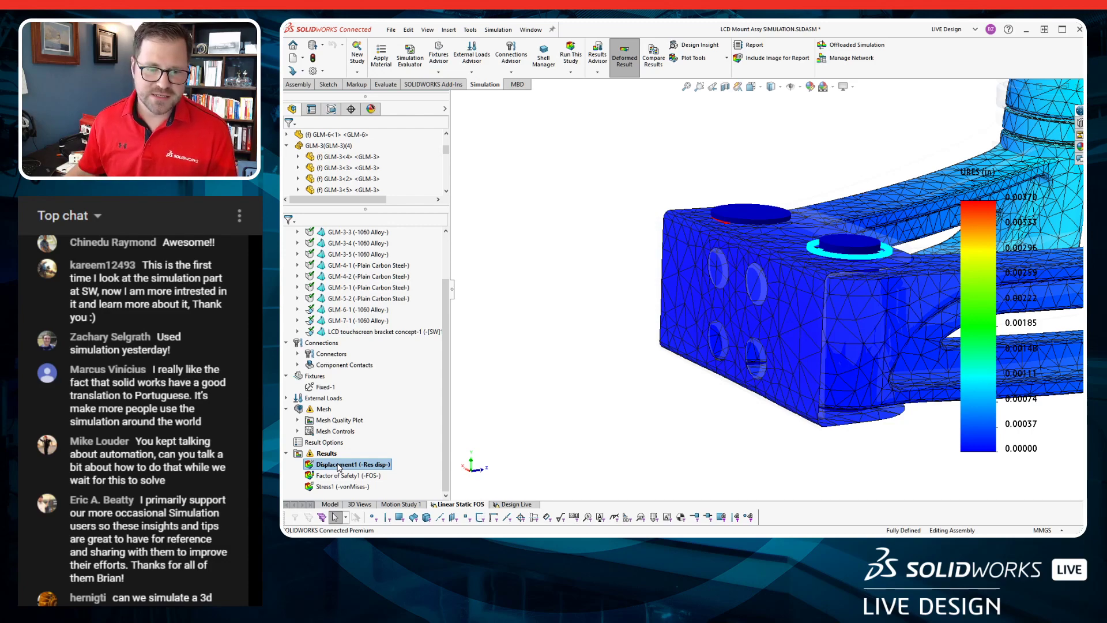
Display the Factor of Safety1 plot, examine the end block's mounting holes and place the minimum label just below them.
{"action": "scroll", "coordinate": [751, 334], "scroll_direction": "up", "scroll_amount": 6}
{"action": "middle_click_drag", "start_coordinate": [759, 326], "coordinate": [625, 340], "text": "ctrl"}
{"action": "left_click", "coordinate": [347, 476]}
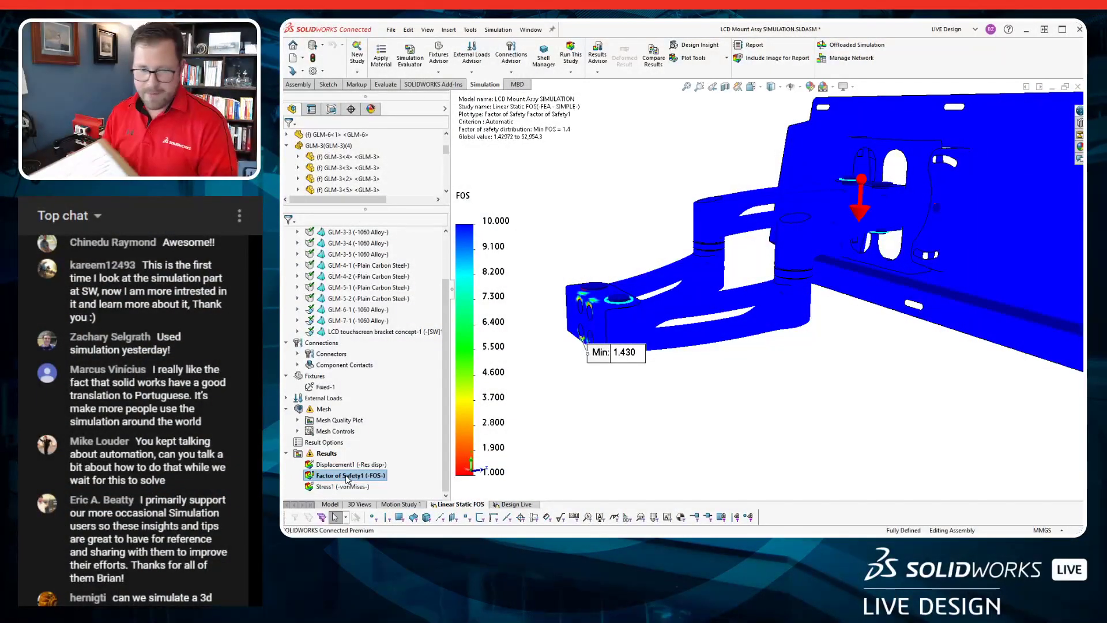
{"action": "left_click", "coordinate": [757, 305]}
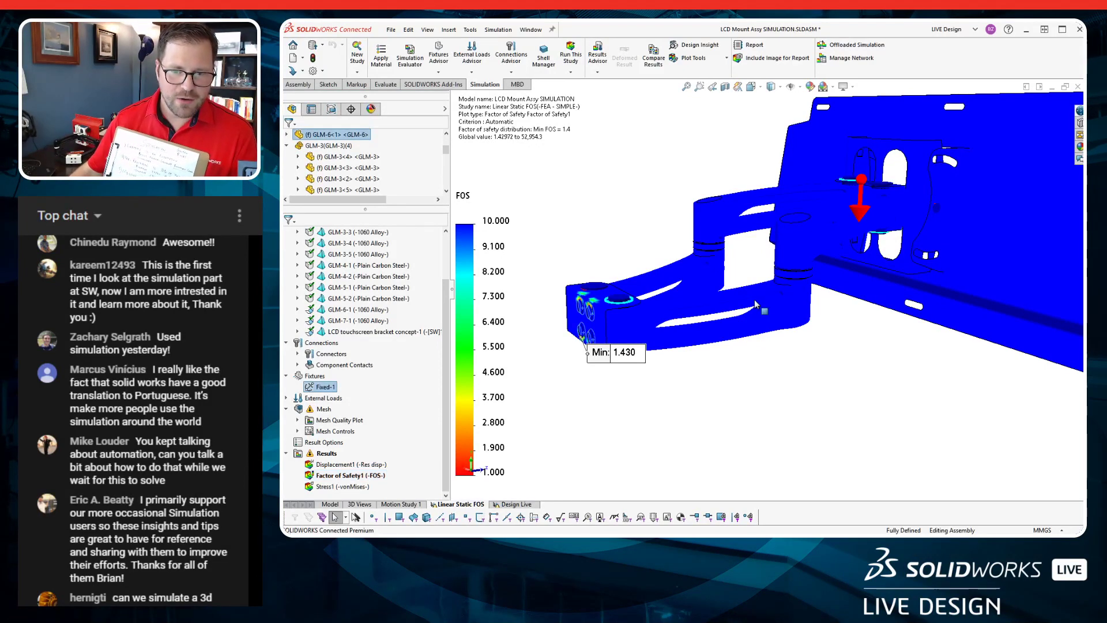
{"action": "scroll", "coordinate": [568, 323], "scroll_direction": "down", "scroll_amount": 8}
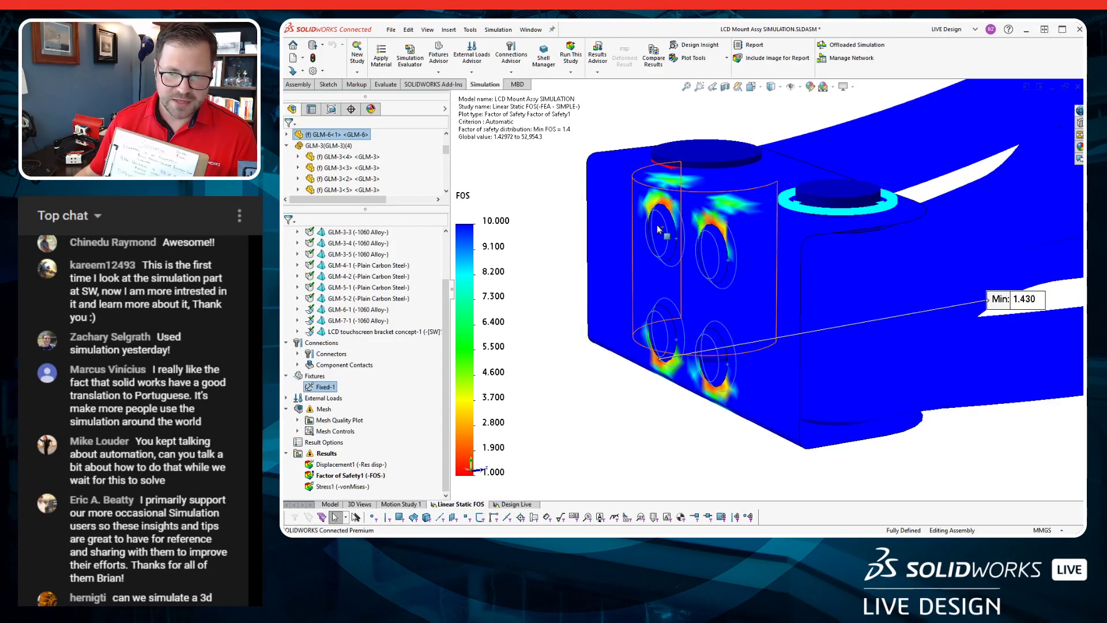
{"action": "left_click", "coordinate": [695, 350]}
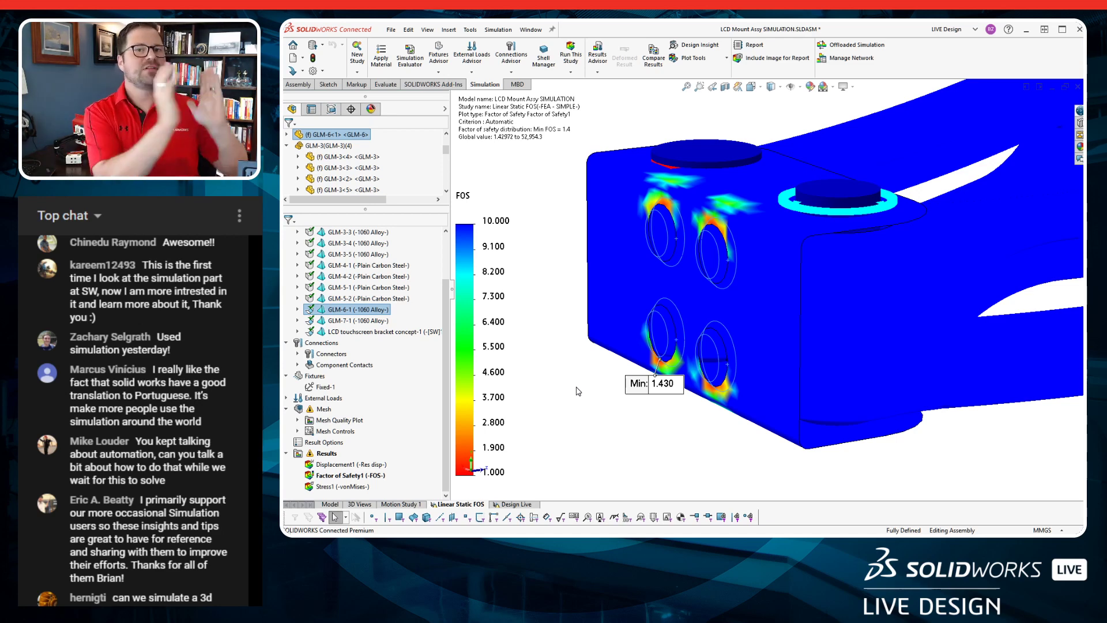
{"action": "scroll", "coordinate": [579, 391], "scroll_direction": "up", "scroll_amount": 2}
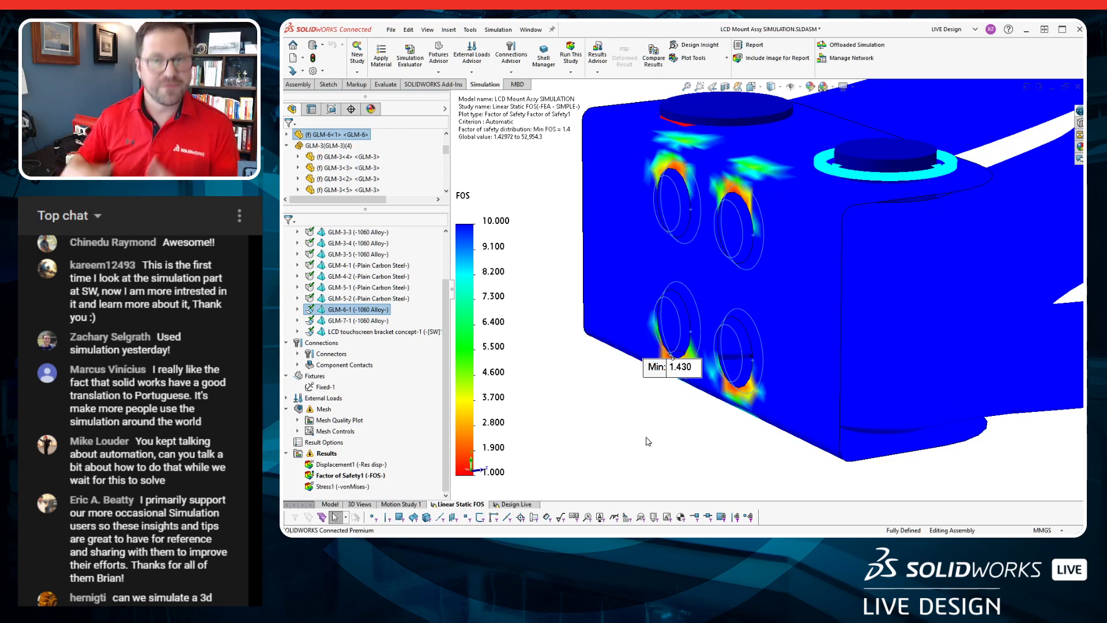
Hide the factor of safety plot of the Linear Static FOS study to return to the plain assembly model.
{"action": "scroll", "coordinate": [648, 441], "scroll_direction": "up", "scroll_amount": 3}
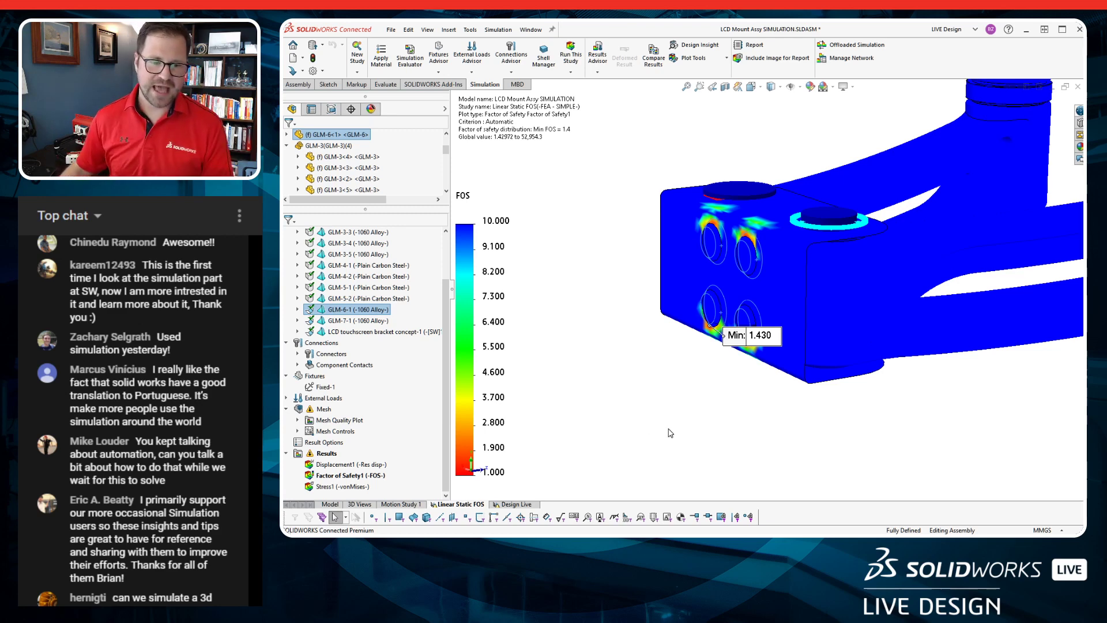
{"action": "left_click", "coordinate": [670, 432]}
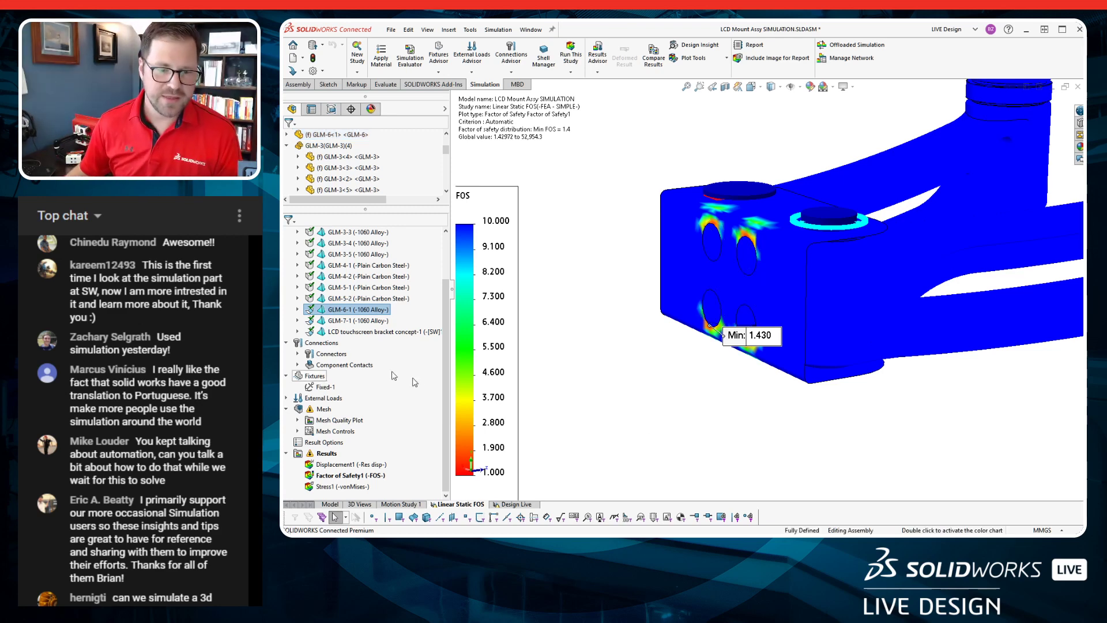
{"action": "right_click", "coordinate": [347, 475]}
{"action": "left_click", "coordinate": [368, 480]}
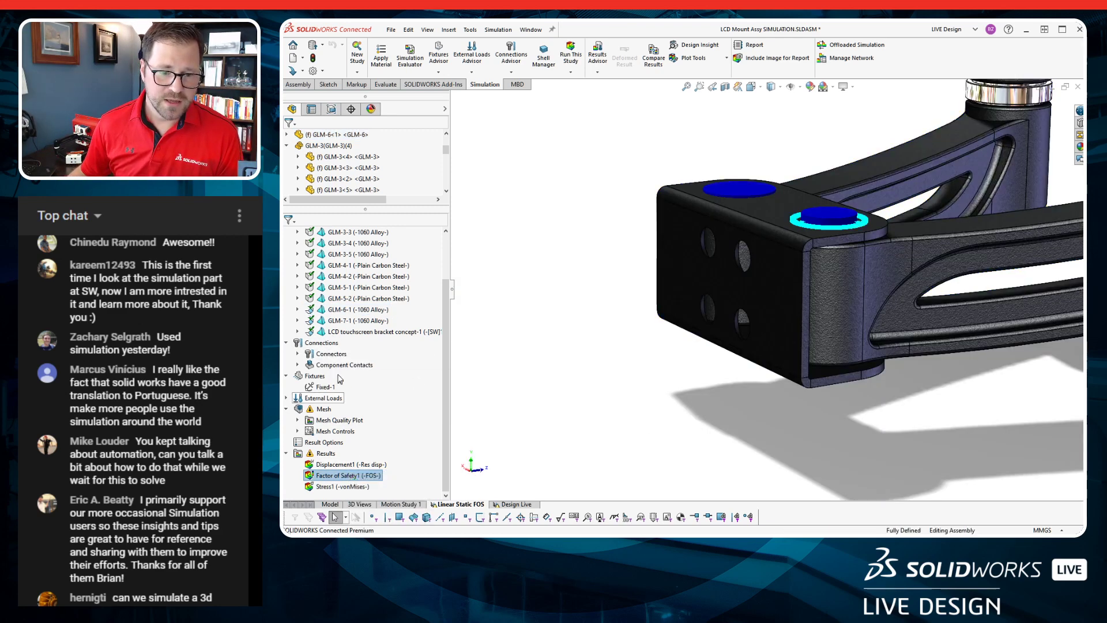
{"action": "scroll", "coordinate": [743, 275], "scroll_direction": "down", "scroll_amount": 1}
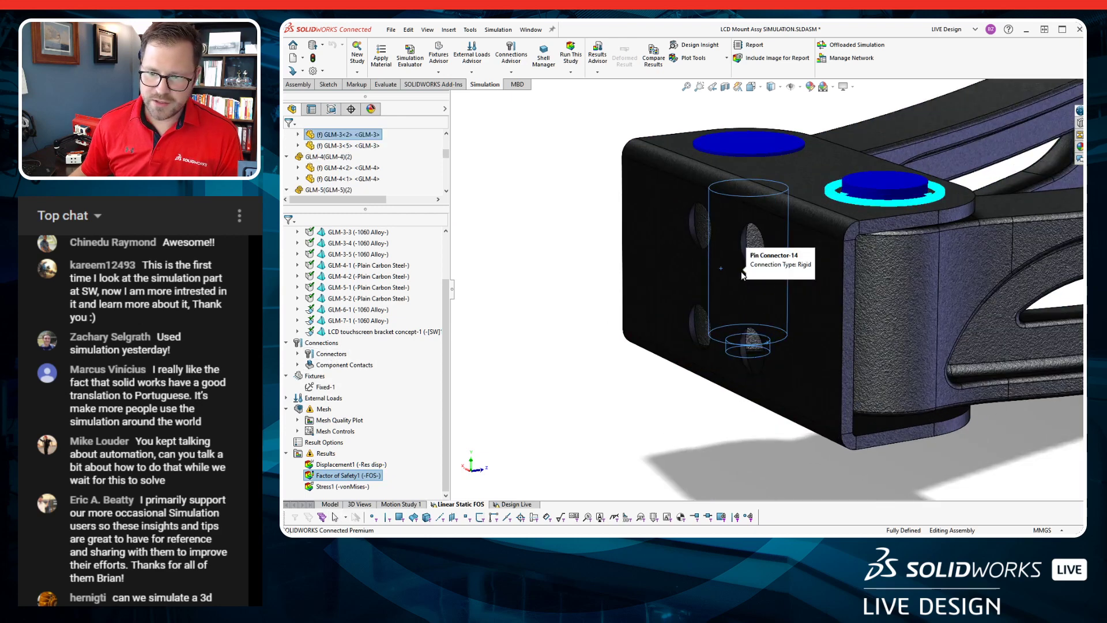
{"action": "right_click", "coordinate": [332, 345]}
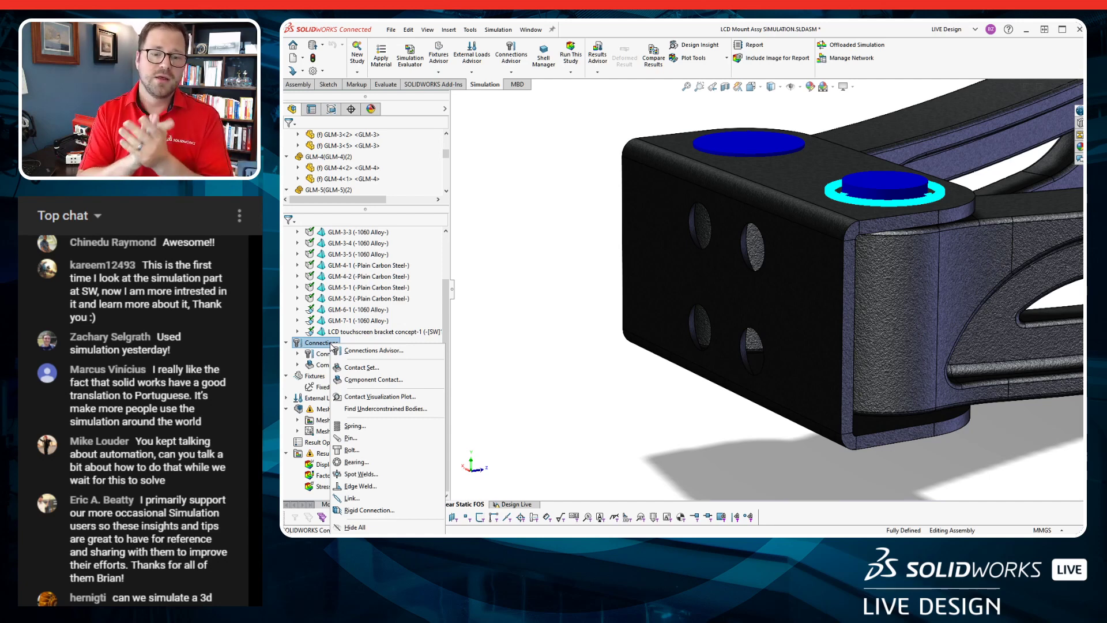
{"action": "left_click", "coordinate": [372, 448]}
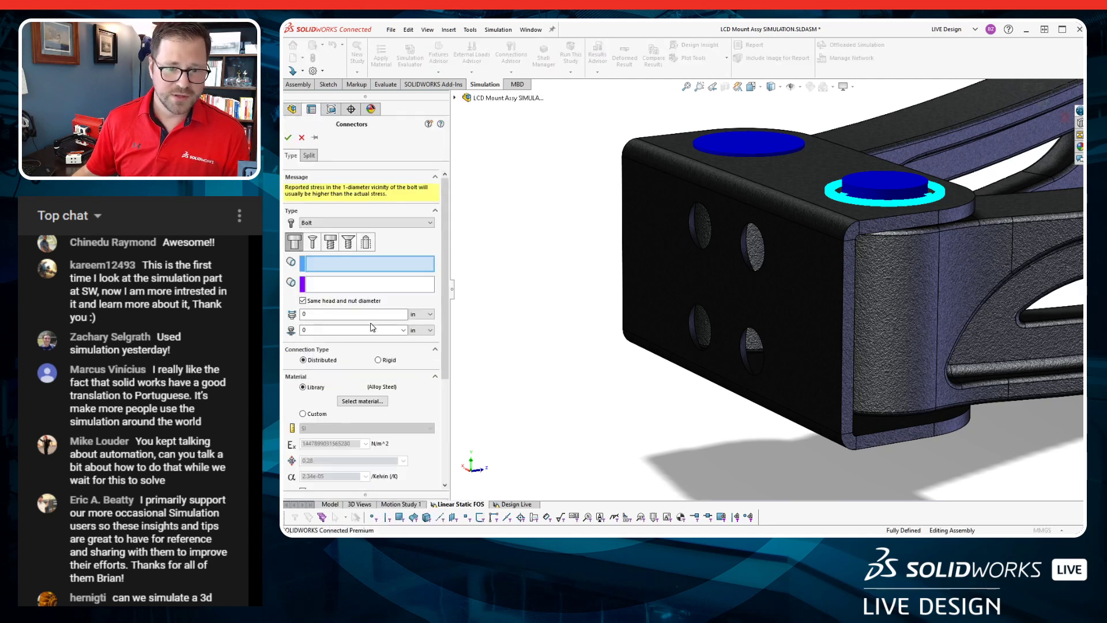
{"action": "left_click", "coordinate": [366, 242]}
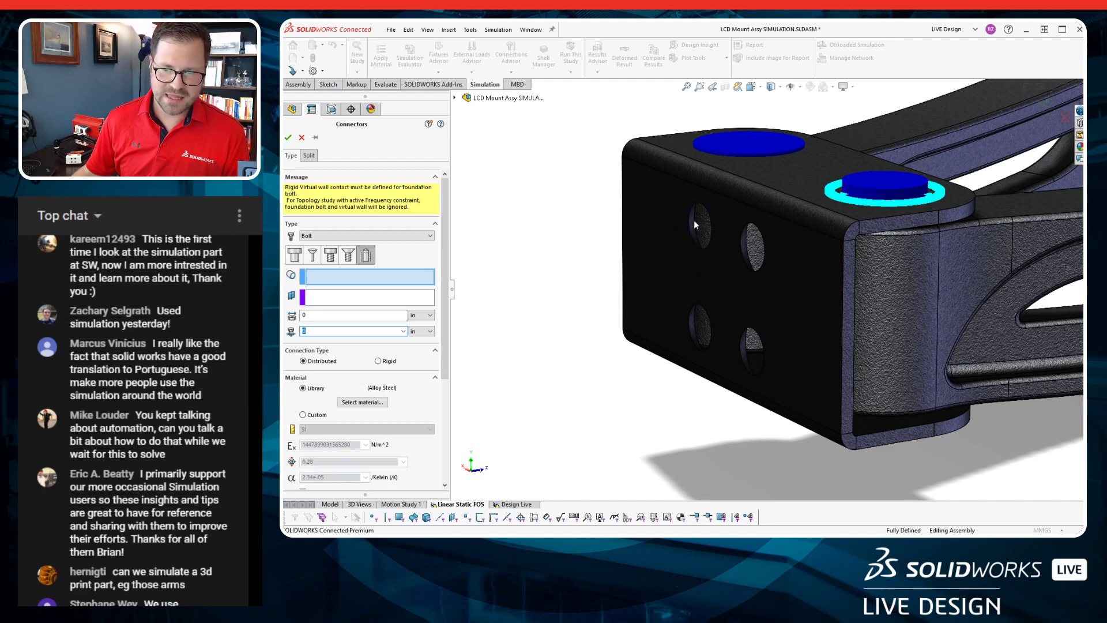
{"action": "key", "text": "Escape"}
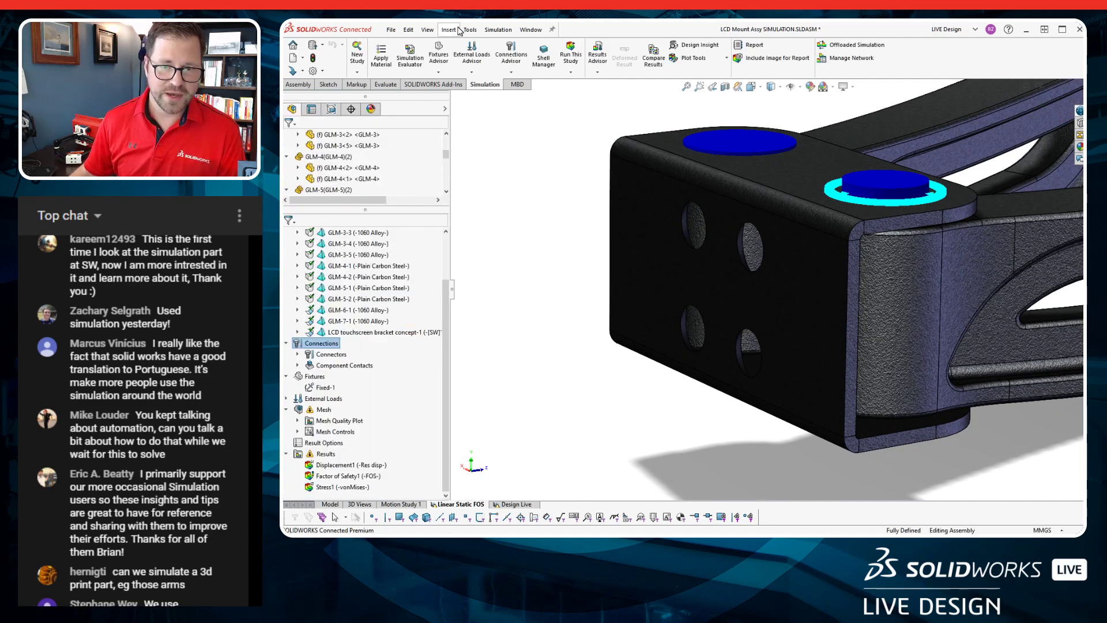
Create a reference plane on the flat face with four holes of the GLM-6 block, with a 0 mm offset.
{"action": "left_click", "coordinate": [457, 30]}
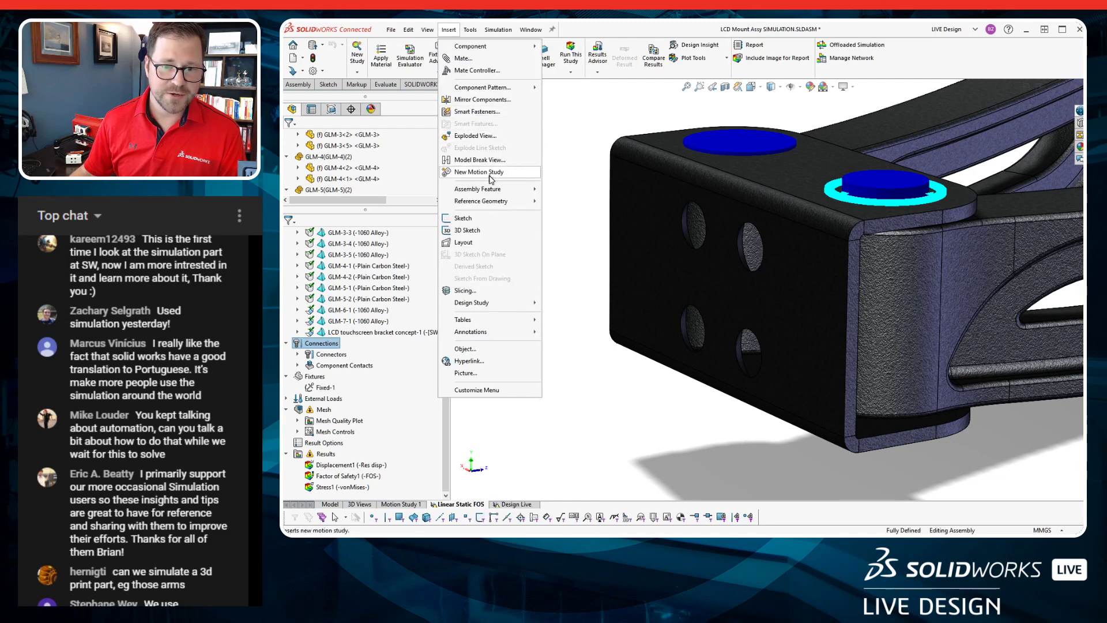
{"action": "mouse_move", "coordinate": [497, 192]}
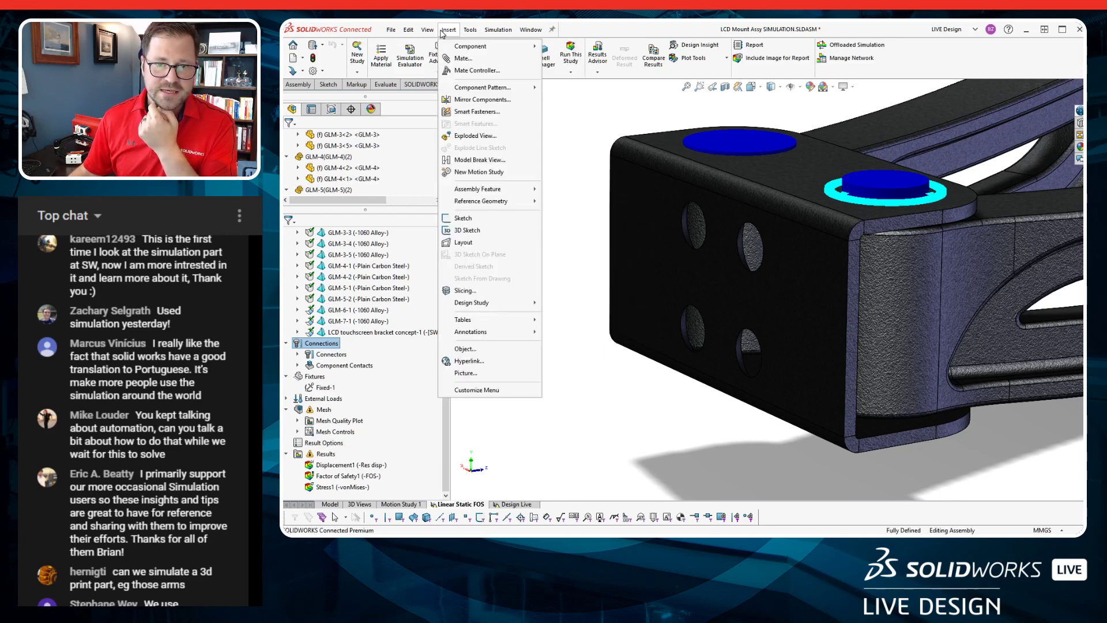
{"action": "left_click", "coordinate": [557, 206]}
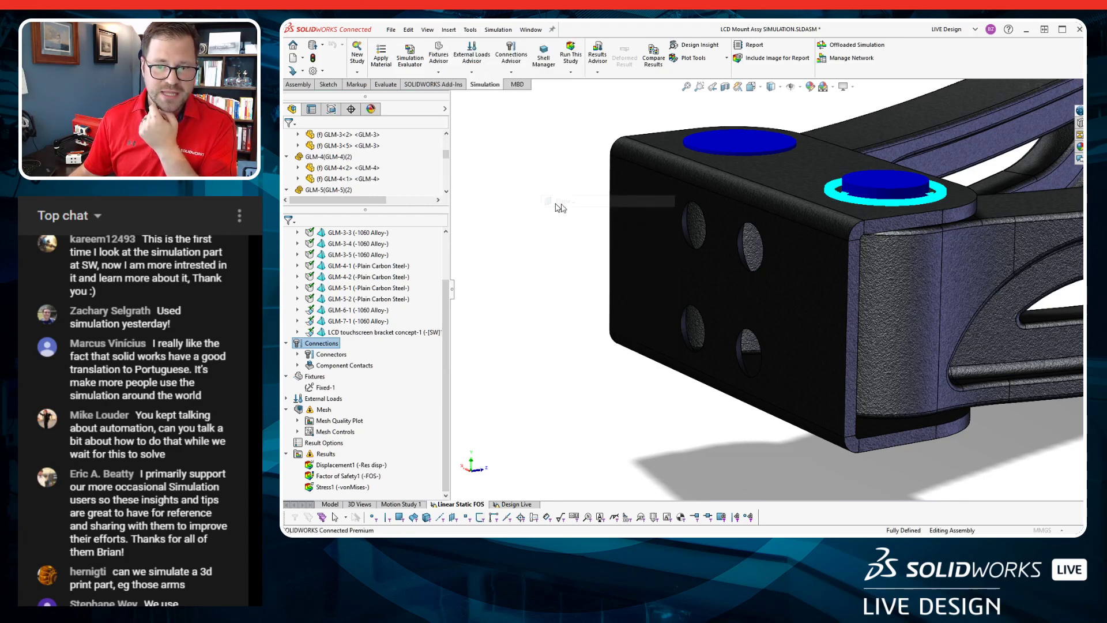
{"action": "left_click", "coordinate": [637, 202]}
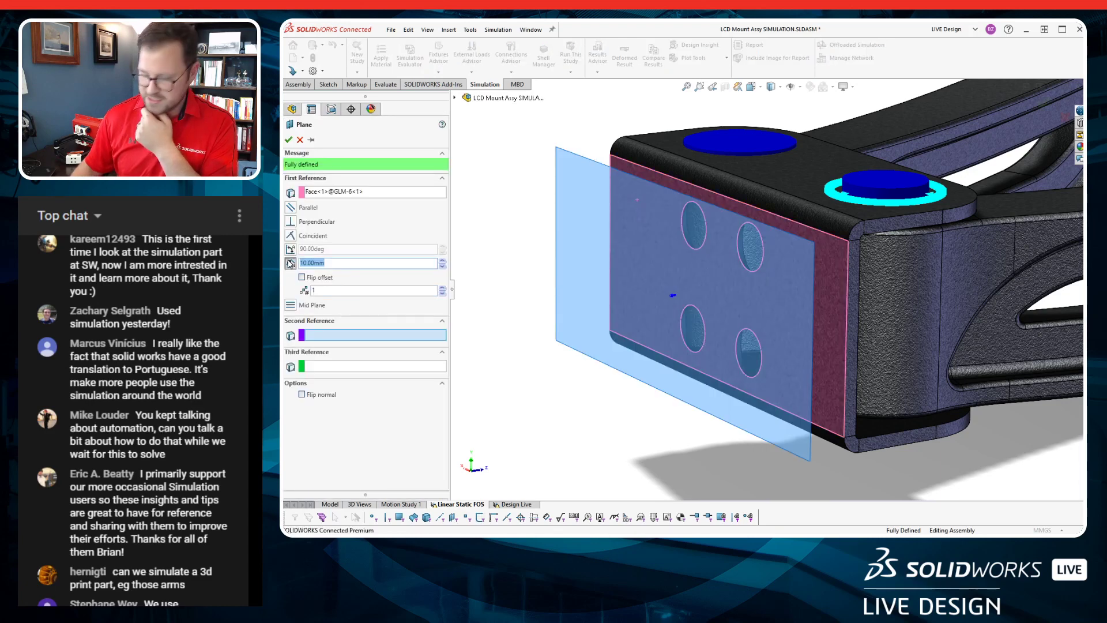
{"action": "left_click", "coordinate": [290, 264]}
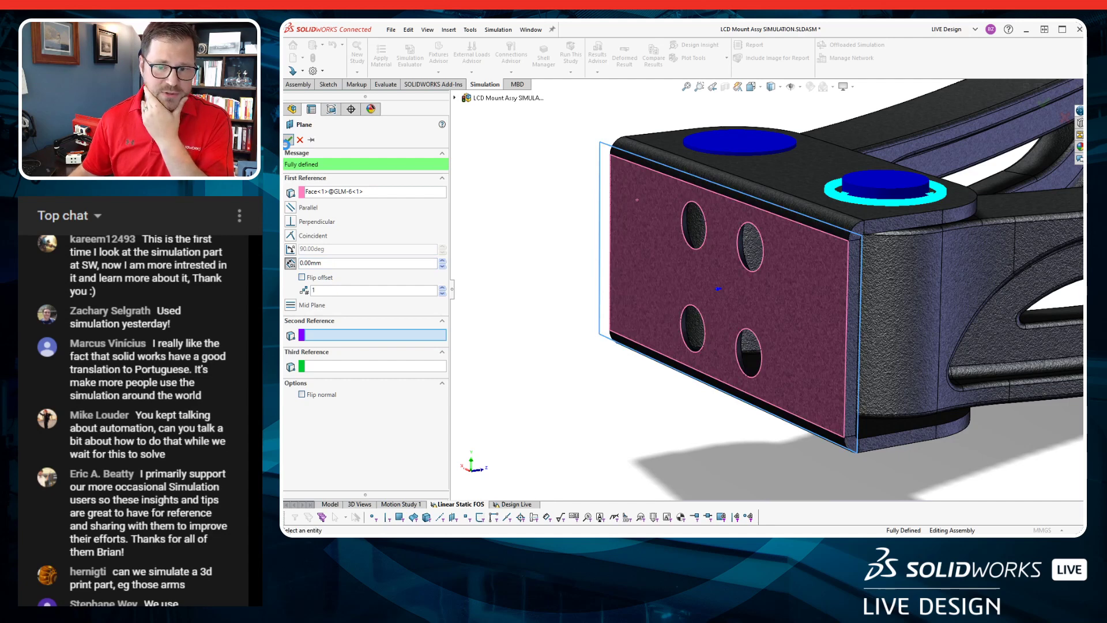
{"action": "right_click", "coordinate": [604, 234]}
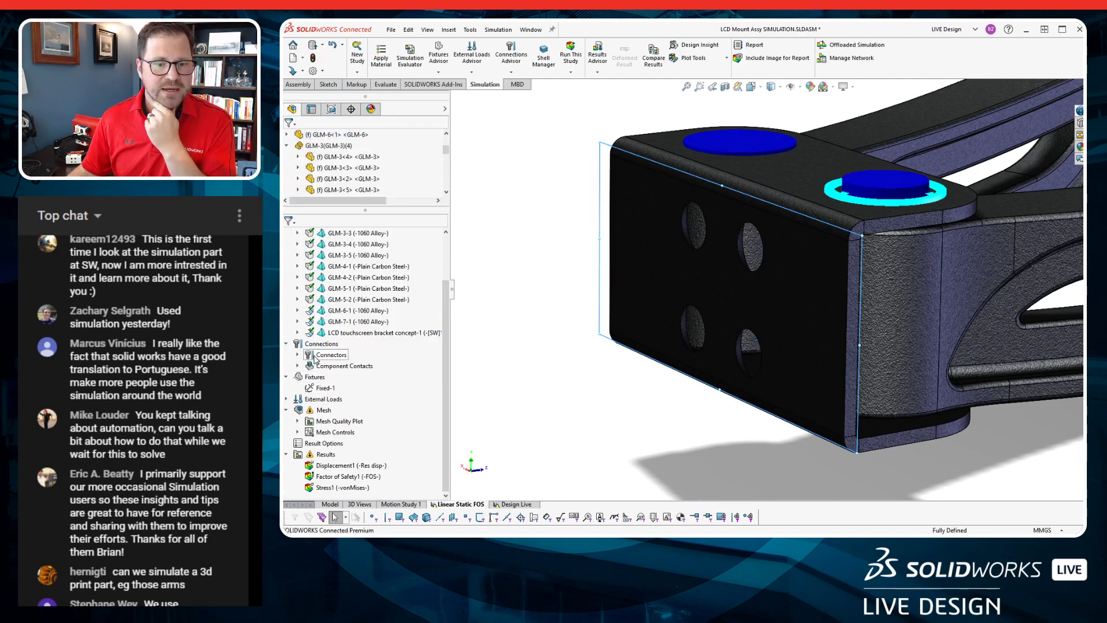
Add a foundation bolt connector using the edge of an upper hole in the GLM-6 block and PLANE1 as the target plane.
{"action": "right_click", "coordinate": [316, 346]}
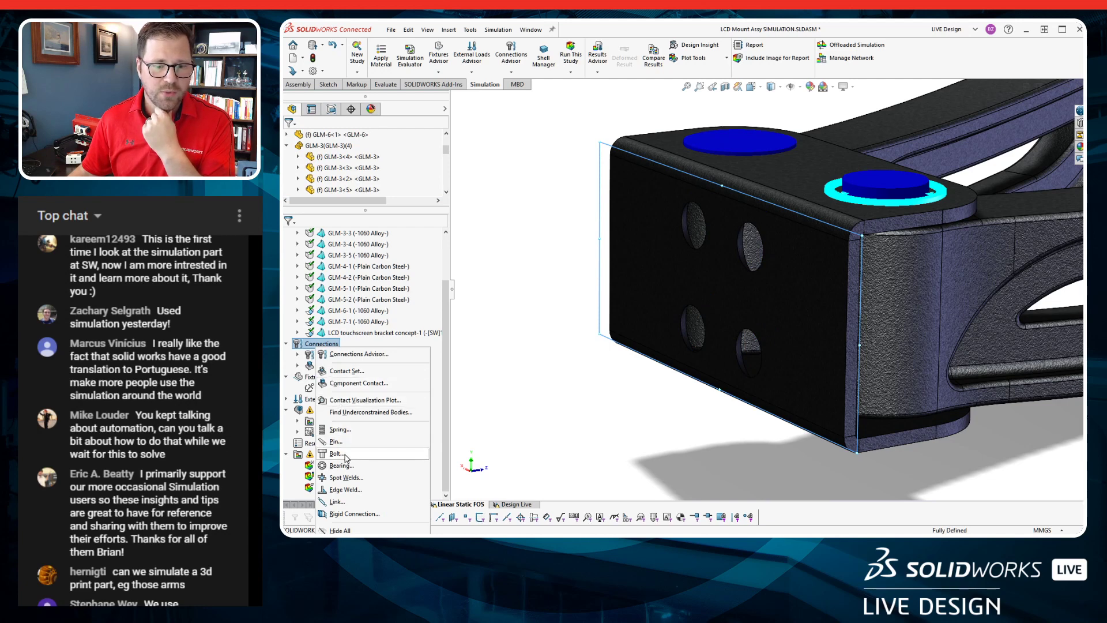
{"action": "left_click", "coordinate": [344, 454]}
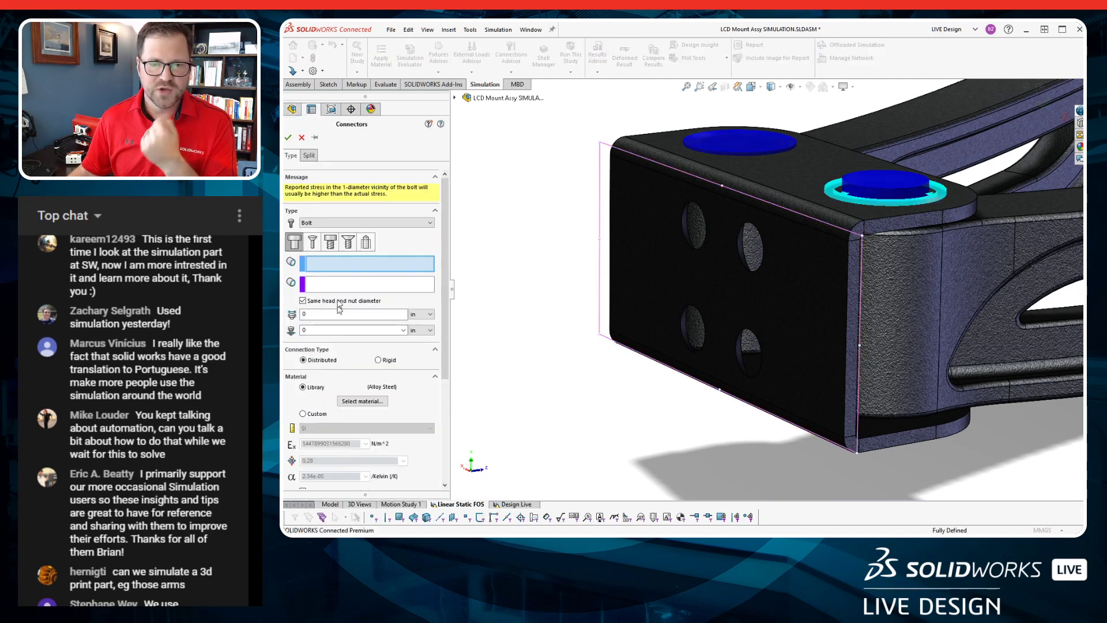
{"action": "left_click", "coordinate": [366, 244]}
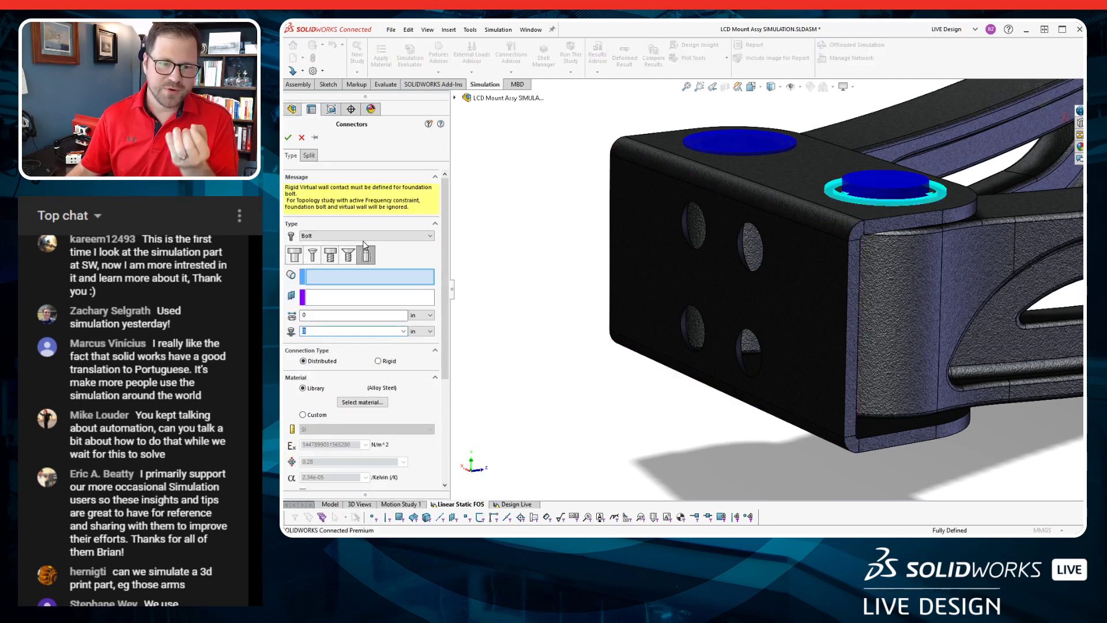
{"action": "middle_click_drag", "start_coordinate": [674, 277], "coordinate": [688, 246]}
{"action": "left_click", "coordinate": [690, 243]}
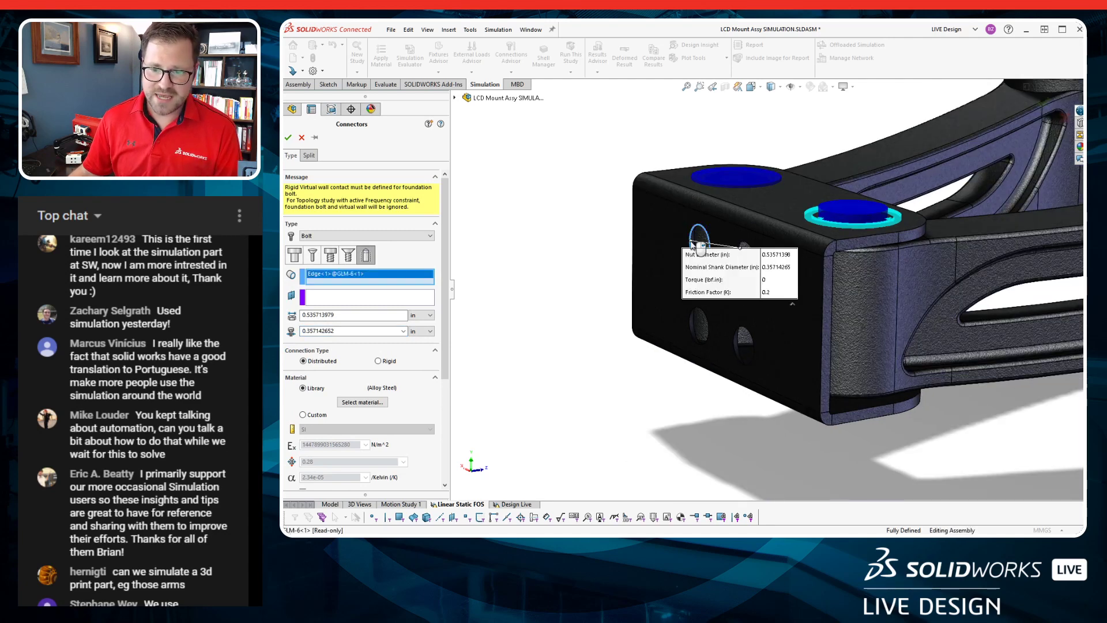
{"action": "left_click", "coordinate": [322, 299]}
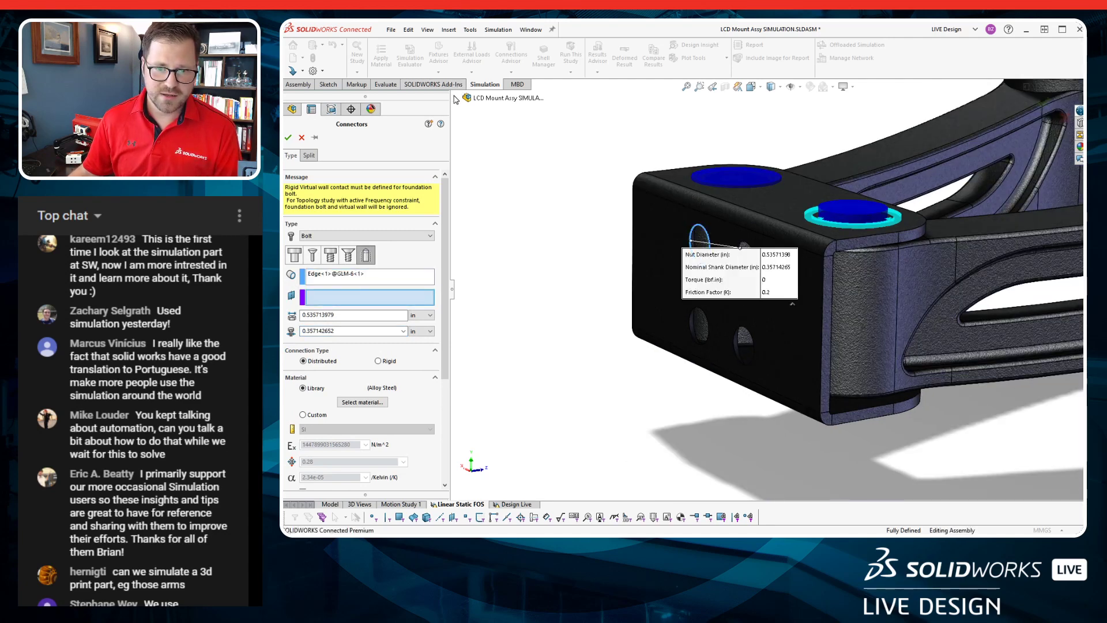
{"action": "left_click", "coordinate": [455, 98]}
{"action": "left_click", "coordinate": [503, 485]}
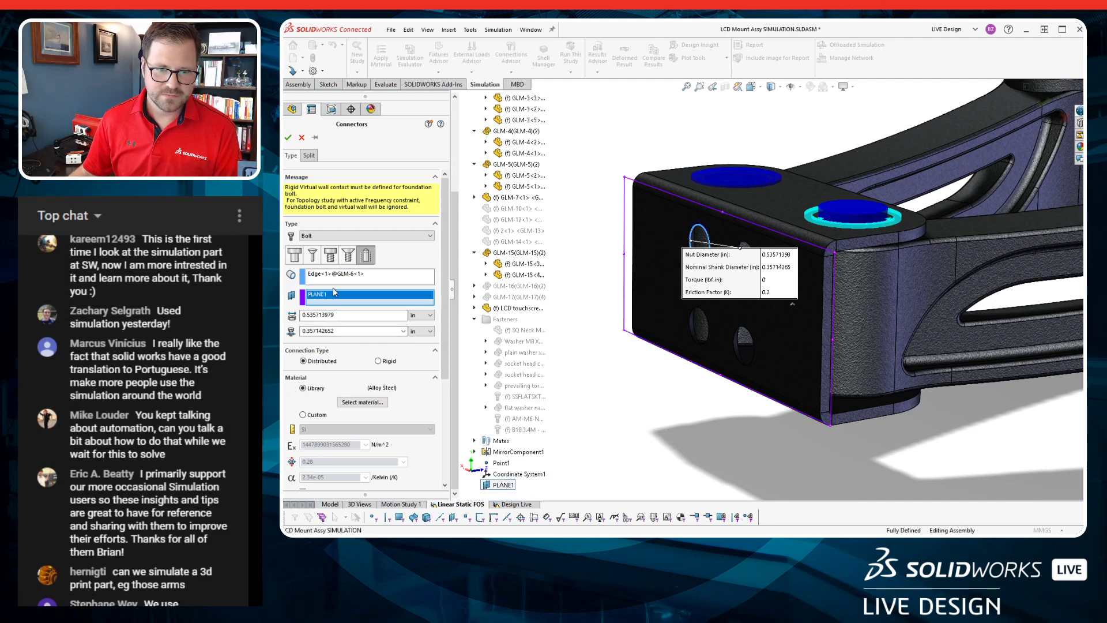
Set the foundation bolt's torque pre-load to 20 lbf.in and accept the connector.
{"action": "scroll", "coordinate": [379, 359], "scroll_direction": "down", "scroll_amount": 3}
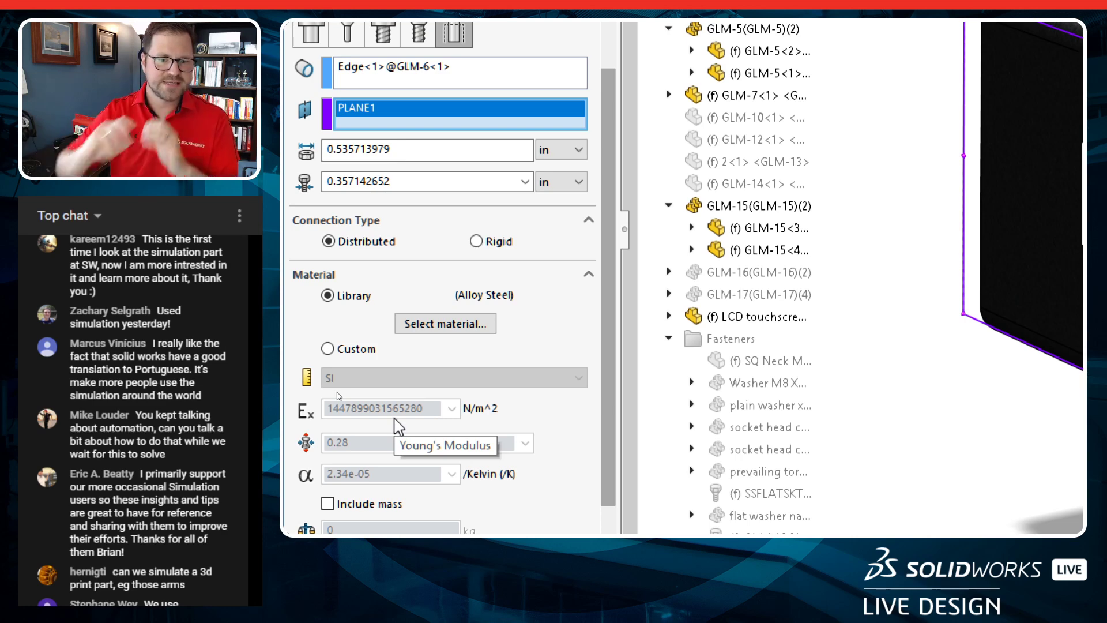
{"action": "scroll", "coordinate": [378, 346], "scroll_direction": "down", "scroll_amount": 3}
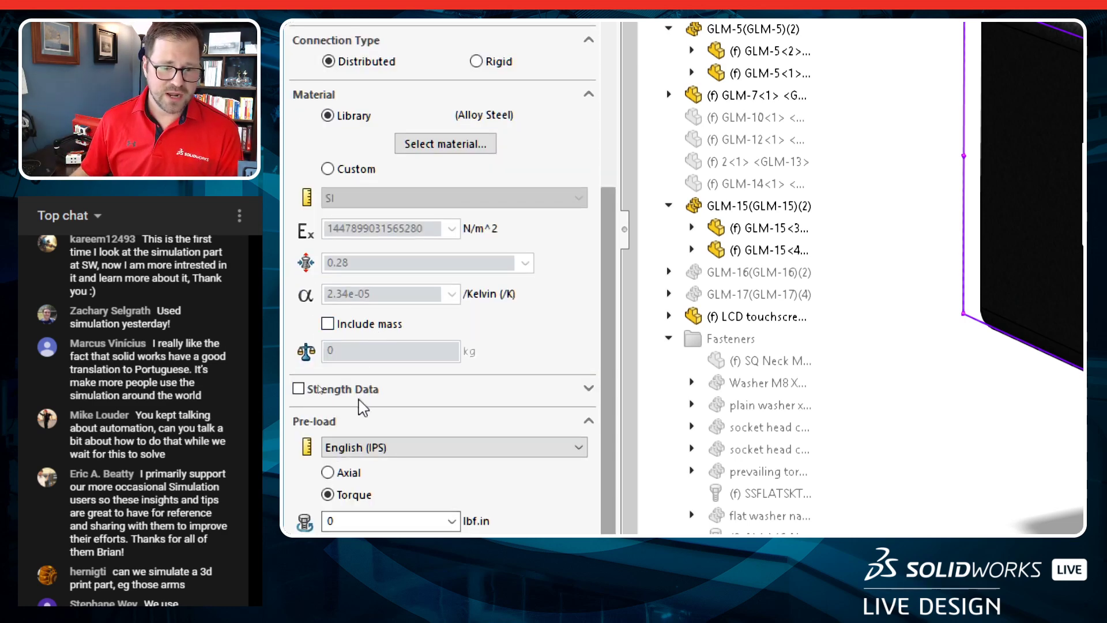
{"action": "left_click", "coordinate": [342, 519]}
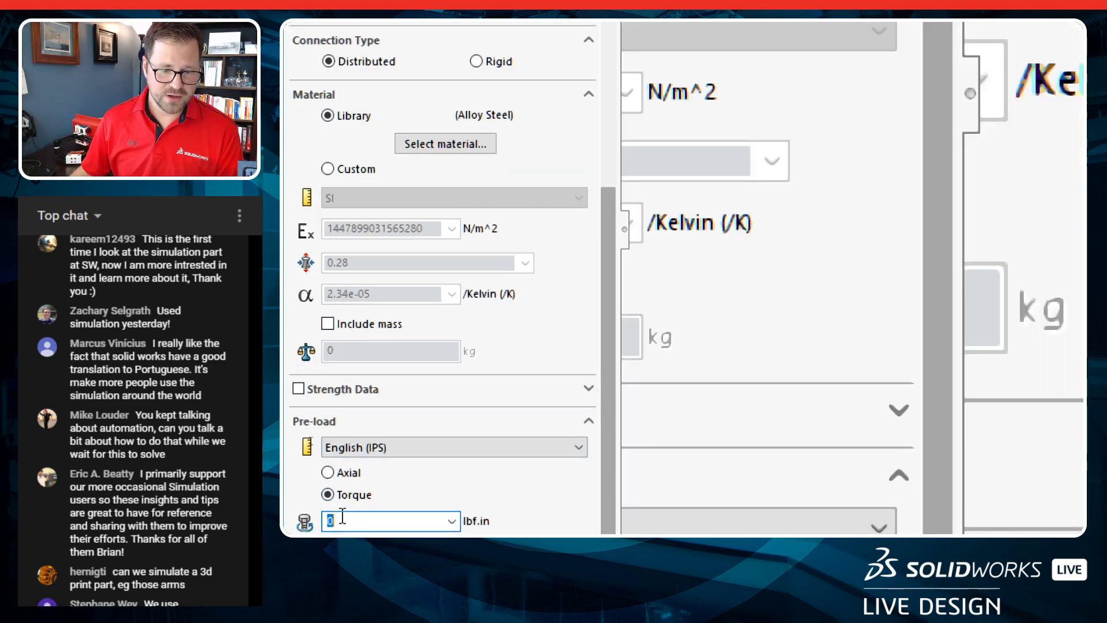
{"action": "type", "text": "20"}
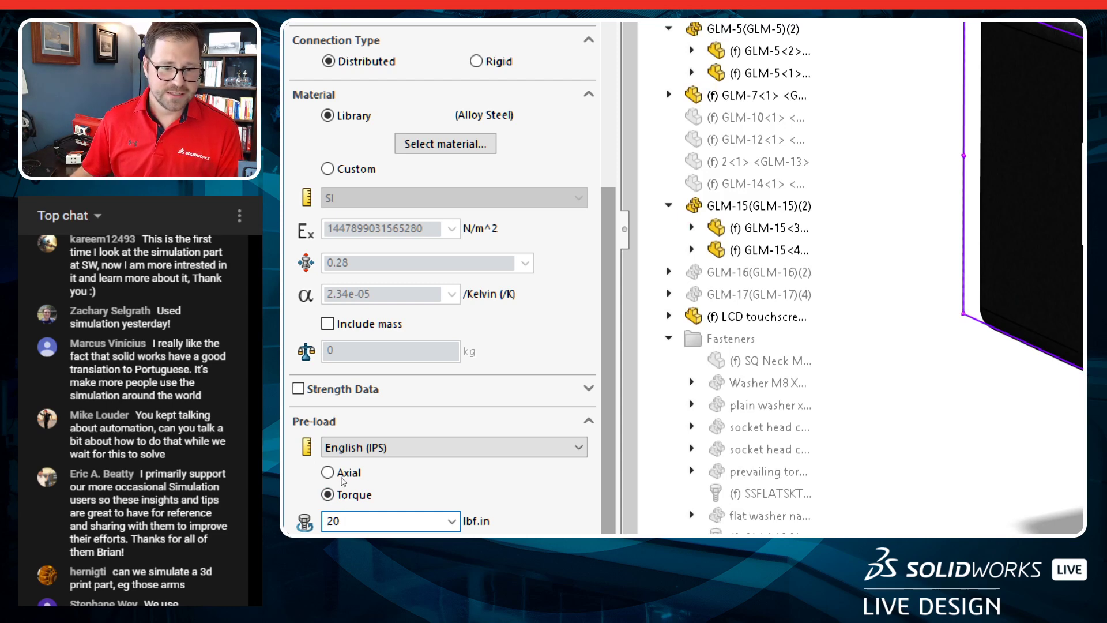
{"action": "scroll", "coordinate": [344, 480], "scroll_direction": "up", "scroll_amount": 5}
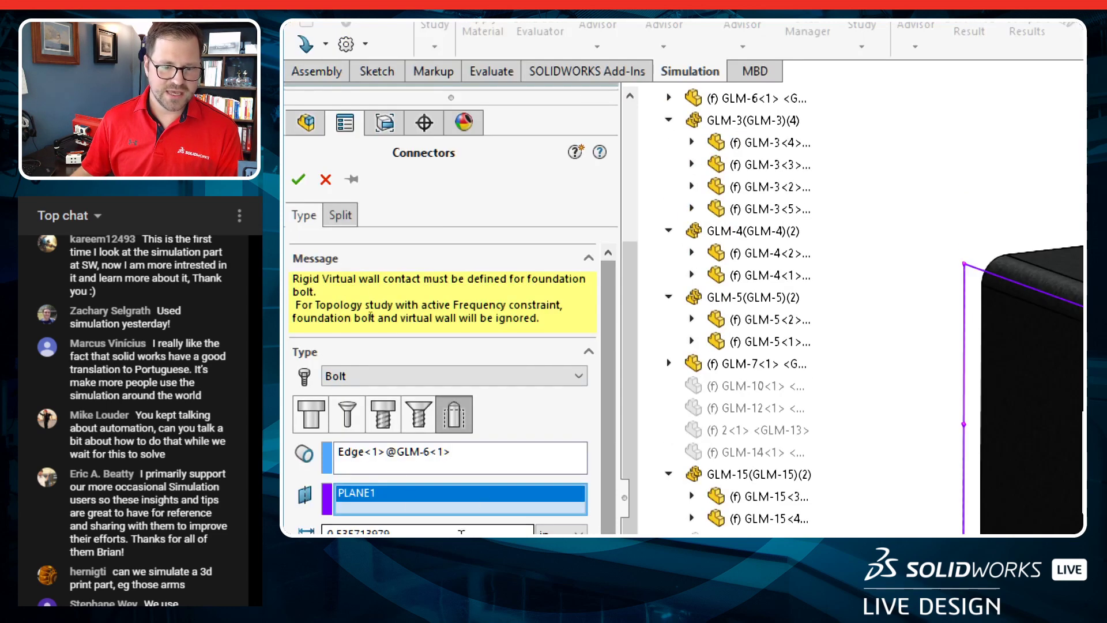
{"action": "left_click", "coordinate": [305, 179]}
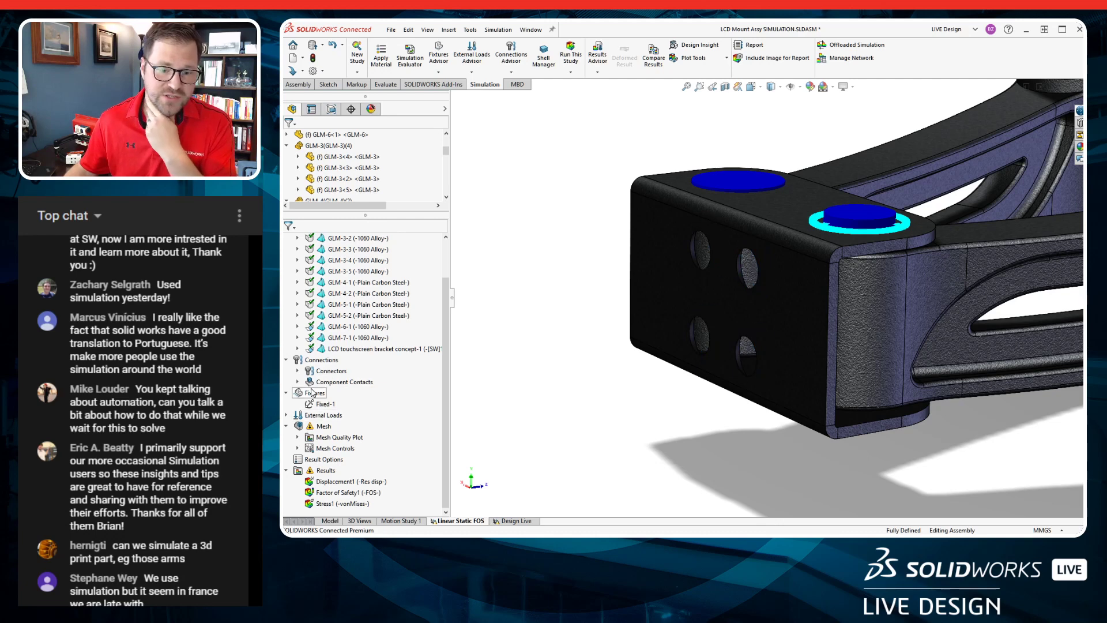
{"action": "right_click", "coordinate": [313, 361]}
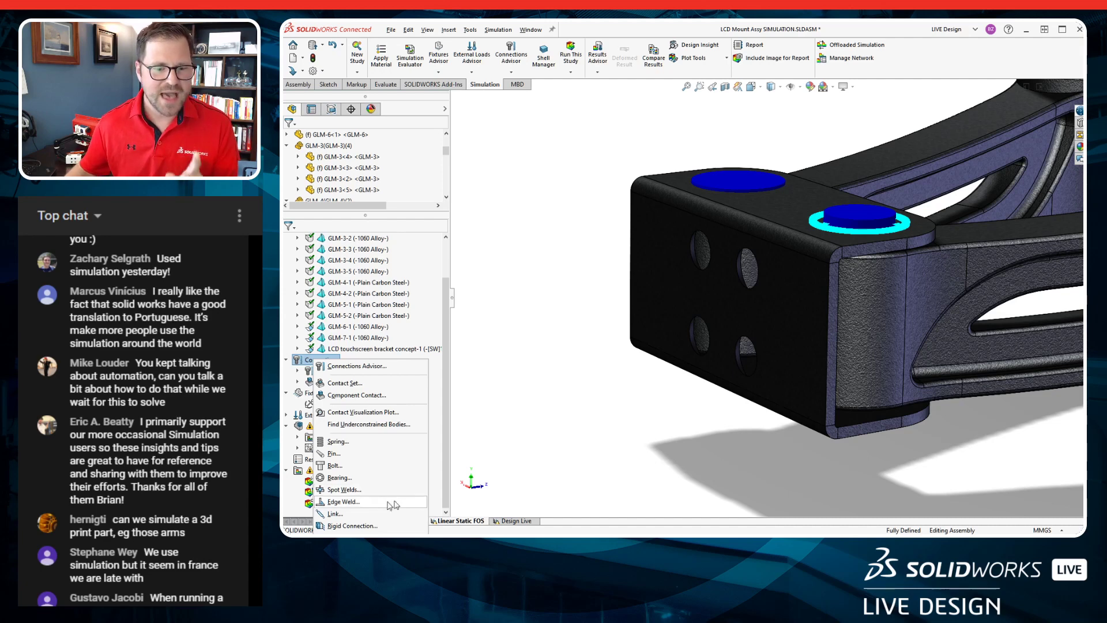
{"action": "left_click", "coordinate": [478, 450]}
List the connector forces of the study results and review the shear, axial, bending and torque values for all pin connectors.
{"action": "right_click", "coordinate": [329, 473]}
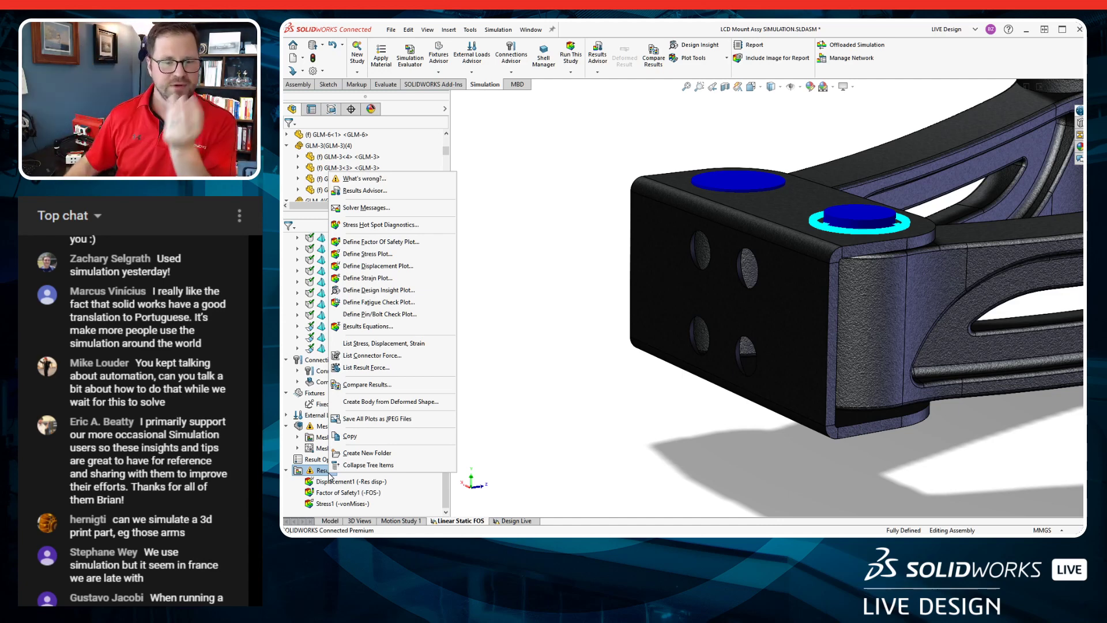
{"action": "left_click", "coordinate": [384, 363]}
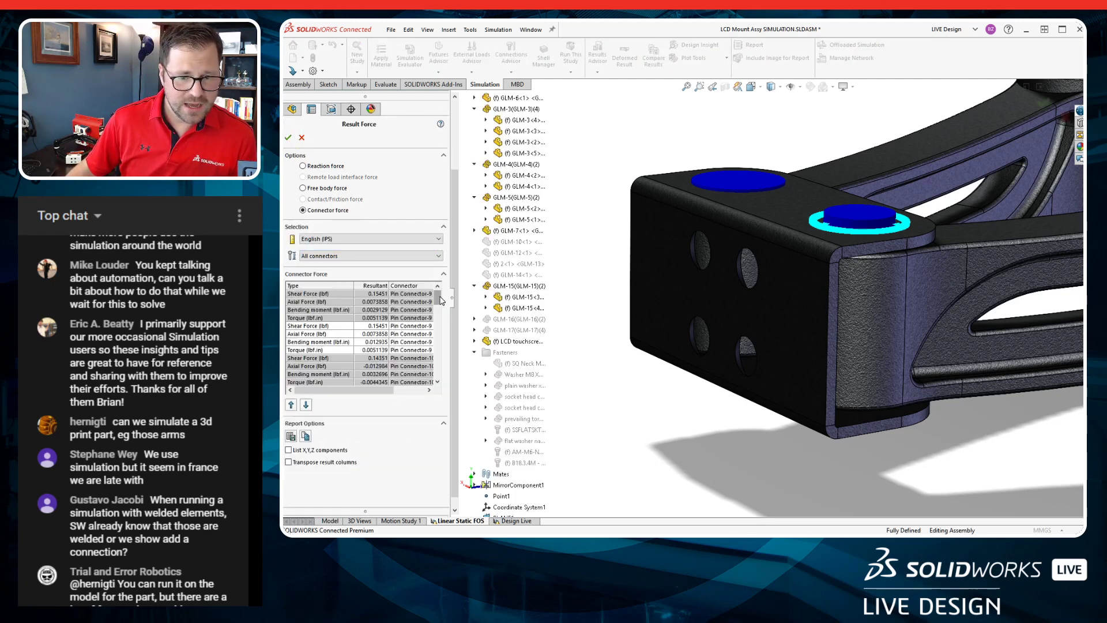
{"action": "left_click_drag", "start_coordinate": [442, 299], "coordinate": [436, 369]}
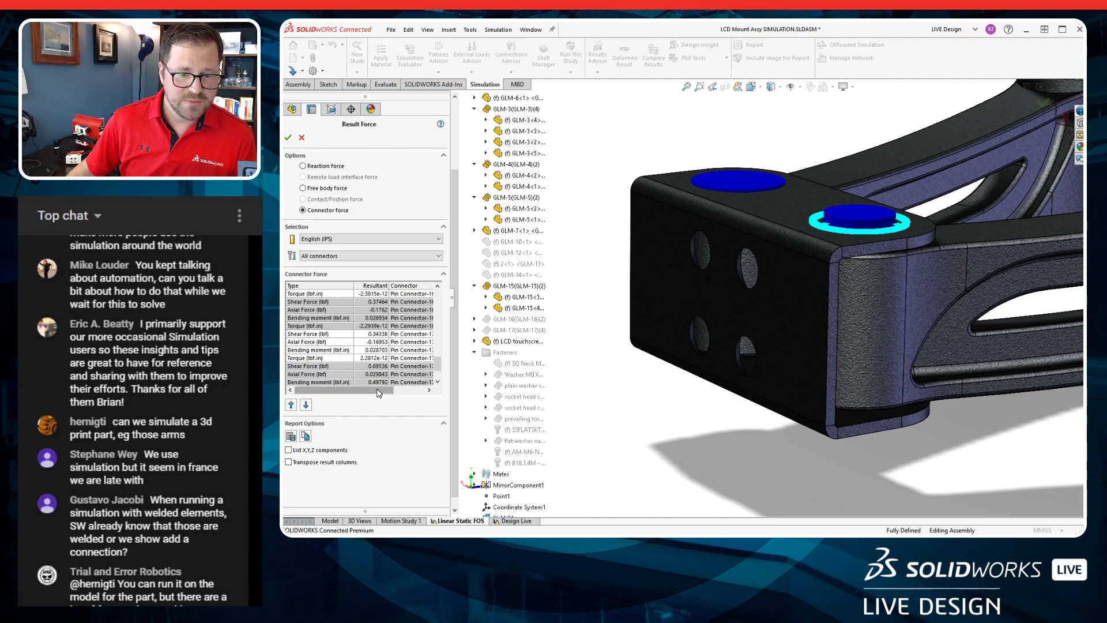
{"action": "mouse_move", "coordinate": [379, 392]}
{"action": "left_mouse_down"}
{"action": "mouse_move", "coordinate": [399, 391]}
{"action": "mouse_move", "coordinate": [379, 392]}
{"action": "left_mouse_up"}
{"action": "left_click_drag", "start_coordinate": [437, 365], "coordinate": [438, 372]}
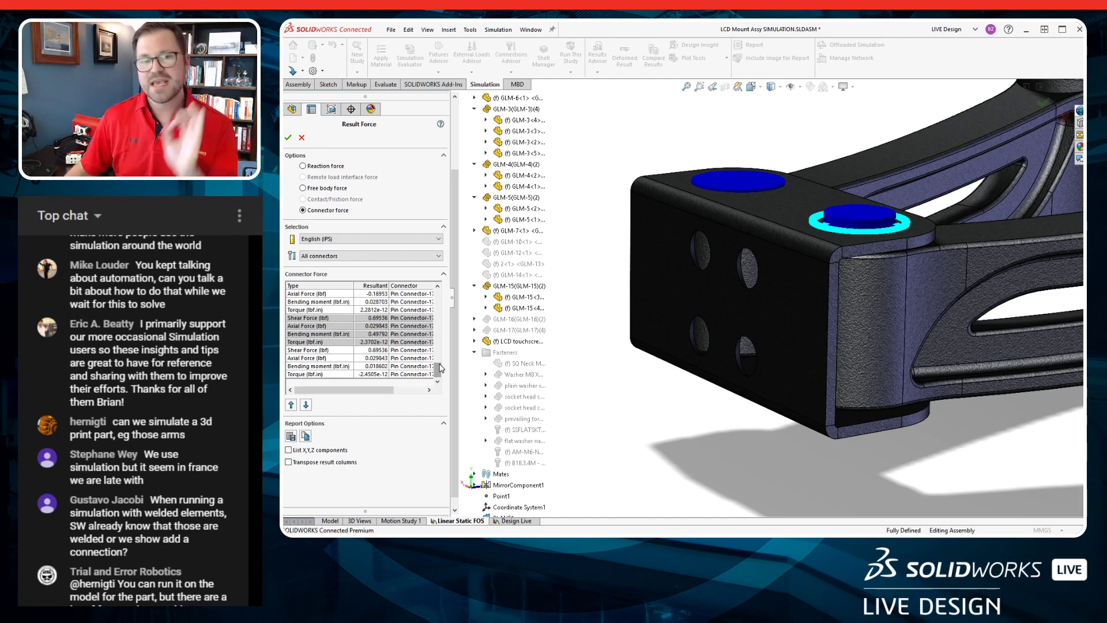
{"action": "left_click", "coordinate": [302, 138]}
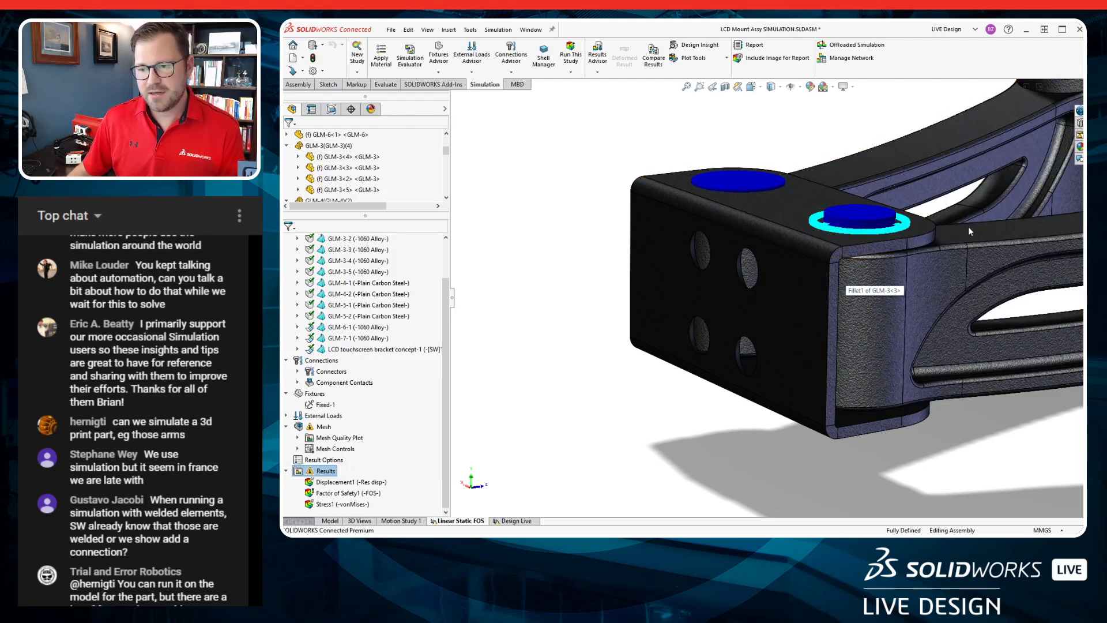
Examine the bracket on the LCD mounting plate up close and return to a view of the whole assembly.
{"action": "key", "text": "f"}
{"action": "middle_click_drag", "start_coordinate": [1008, 175], "coordinate": [980, 193]}
{"action": "scroll", "coordinate": [1002, 164], "scroll_direction": "up", "scroll_amount": 2}
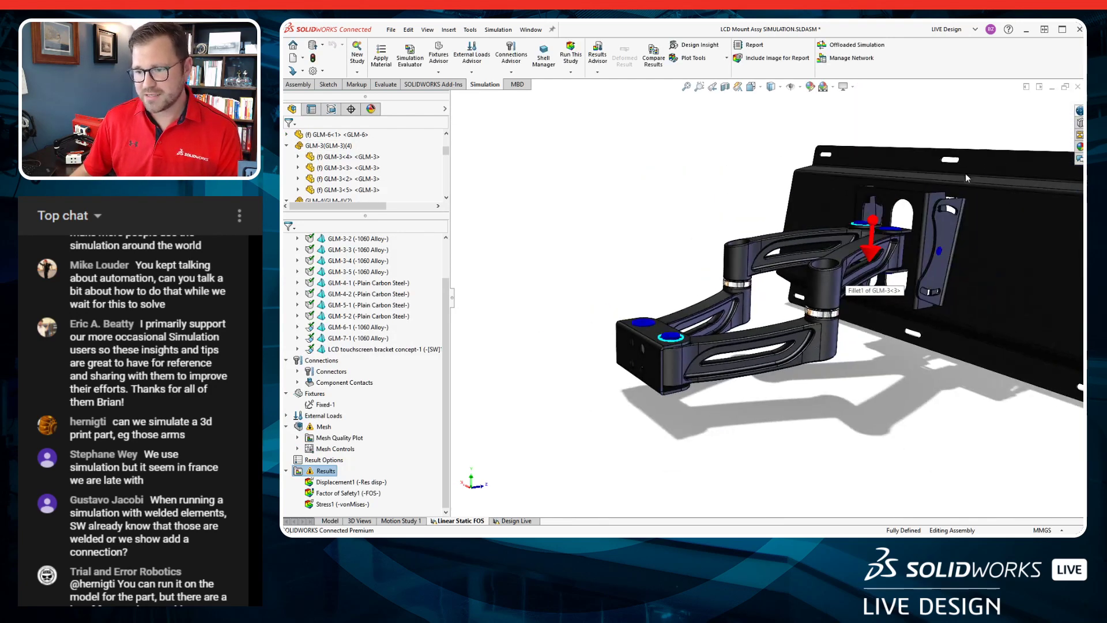
{"action": "scroll", "coordinate": [965, 176], "scroll_direction": "down", "scroll_amount": 6}
{"action": "scroll", "coordinate": [924, 240], "scroll_direction": "down", "scroll_amount": 2}
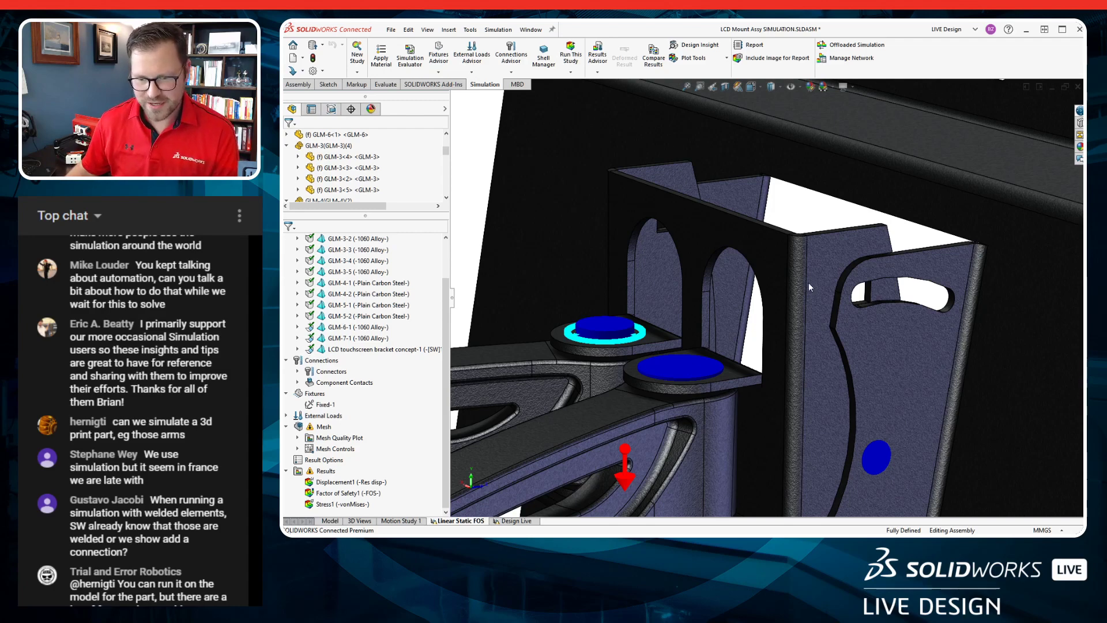
{"action": "key", "text": "f"}
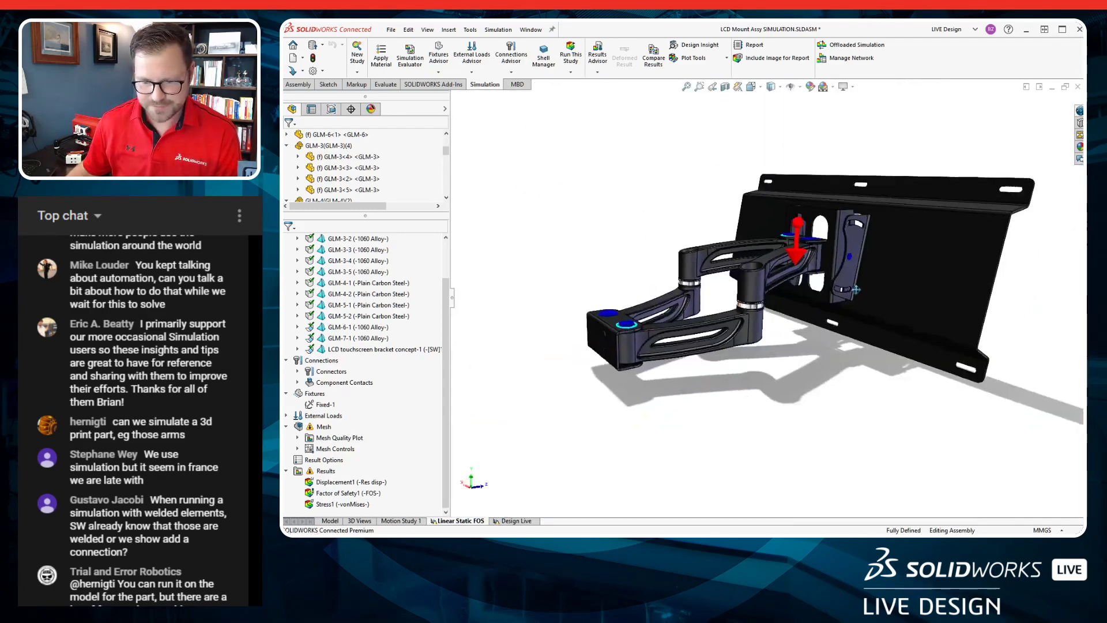
{"action": "middle_click_drag", "start_coordinate": [856, 290], "coordinate": [860, 284], "text": "ctrl"}
{"action": "scroll", "coordinate": [812, 284], "scroll_direction": "up", "scroll_amount": 1}
{"action": "scroll", "coordinate": [801, 287], "scroll_direction": "down", "scroll_amount": 2}
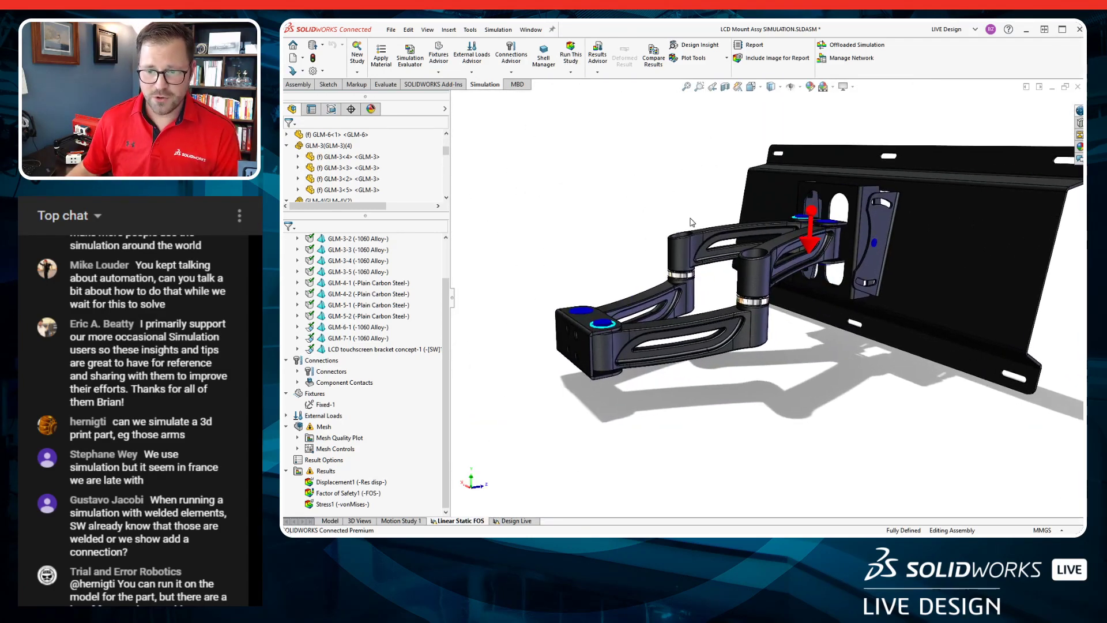
{"action": "middle_click_drag", "start_coordinate": [701, 208], "coordinate": [668, 234], "text": "ctrl"}
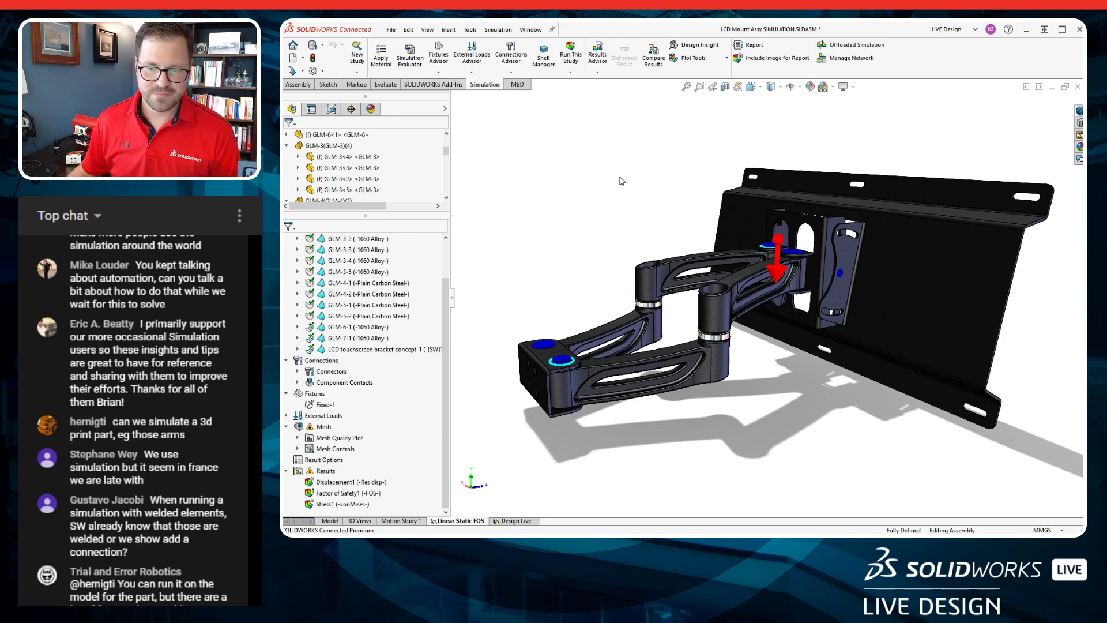
{"action": "middle_click_drag", "start_coordinate": [621, 179], "coordinate": [629, 183]}
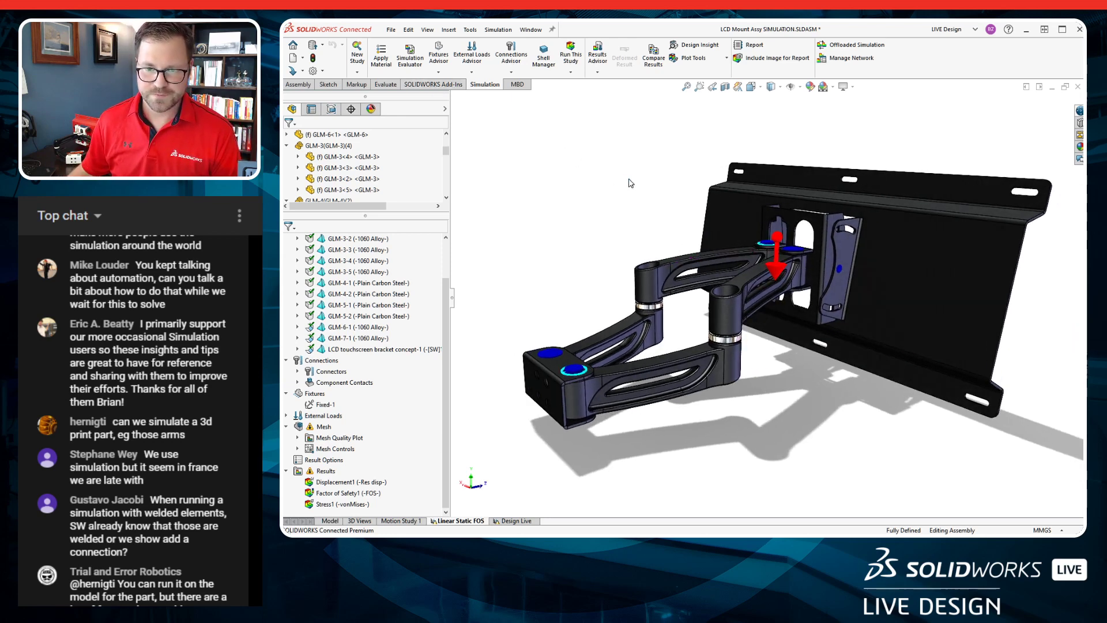
Switch to the 3DEXPERIENCE dashboard in the browser and look over the posts in the Flexible Monitor Mount community.
{"action": "key", "text": "ctrl+Tab"}
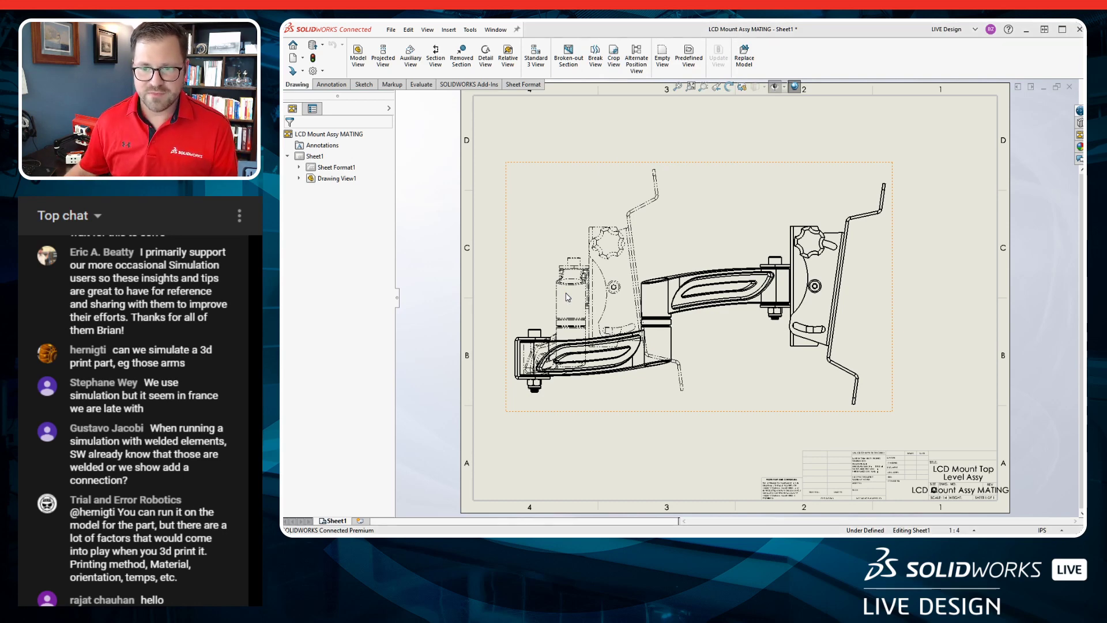
{"action": "key", "text": "alt+Tab"}
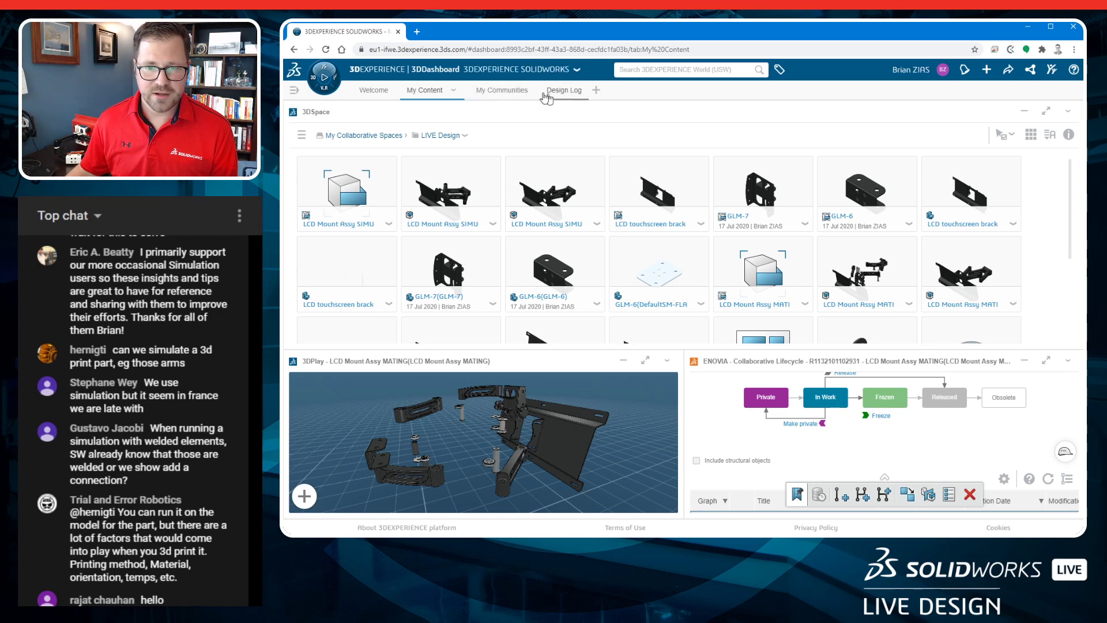
{"action": "left_click", "coordinate": [523, 89]}
{"action": "scroll", "coordinate": [707, 316], "scroll_direction": "down", "scroll_amount": 1}
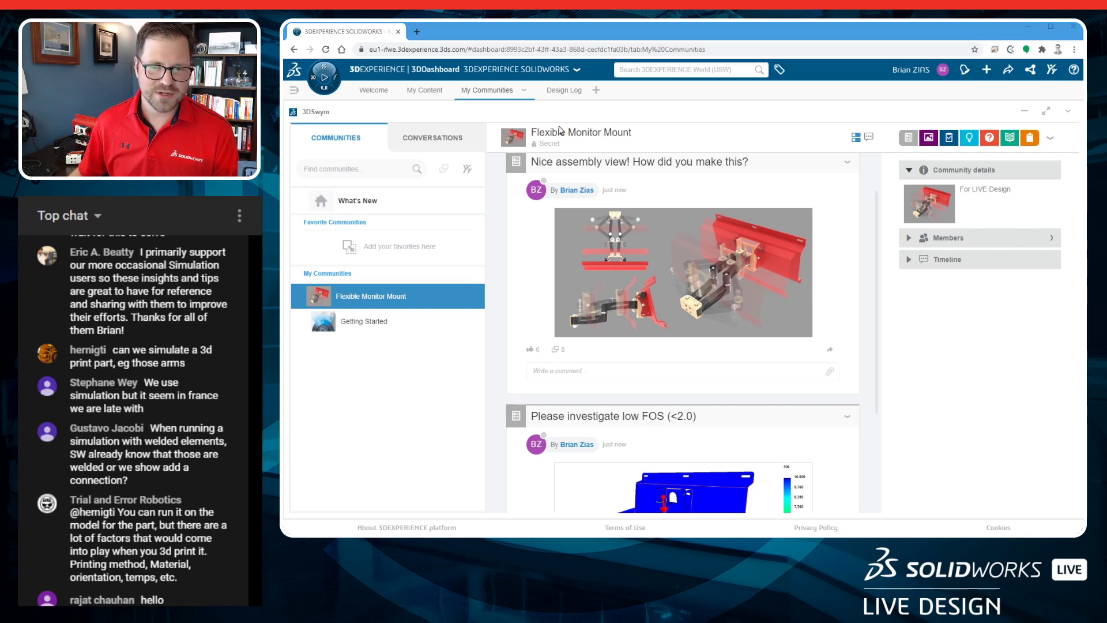
Switch back to SOLIDWORKS and bring up the LCD Mount Assy MATING.SLDASM assembly.
{"action": "key", "text": "alt+Tab"}
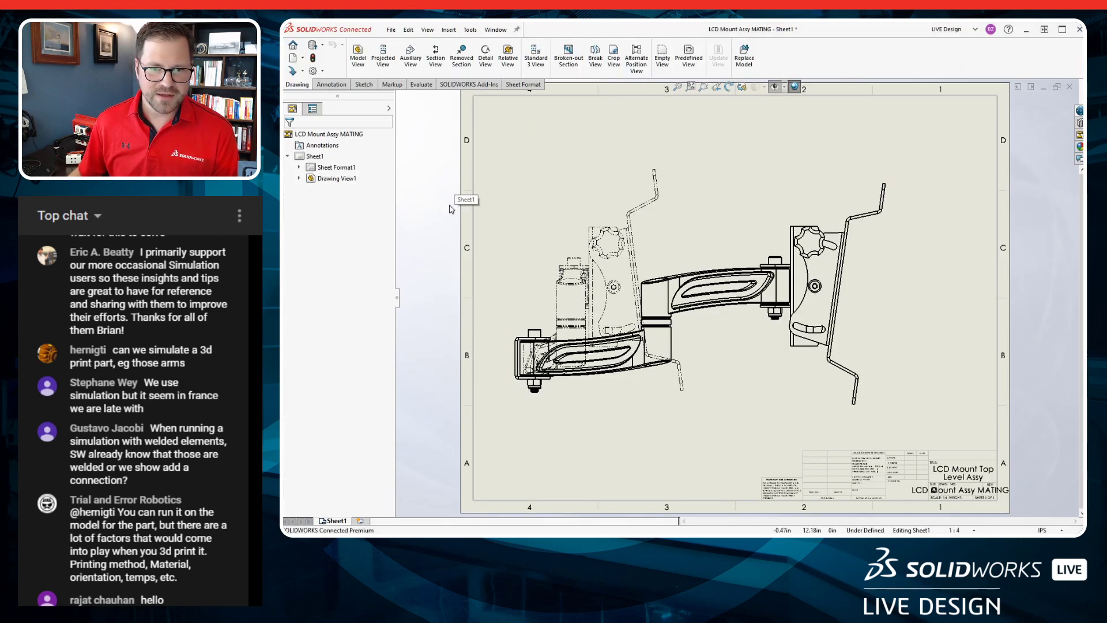
{"action": "left_click", "coordinate": [495, 30]}
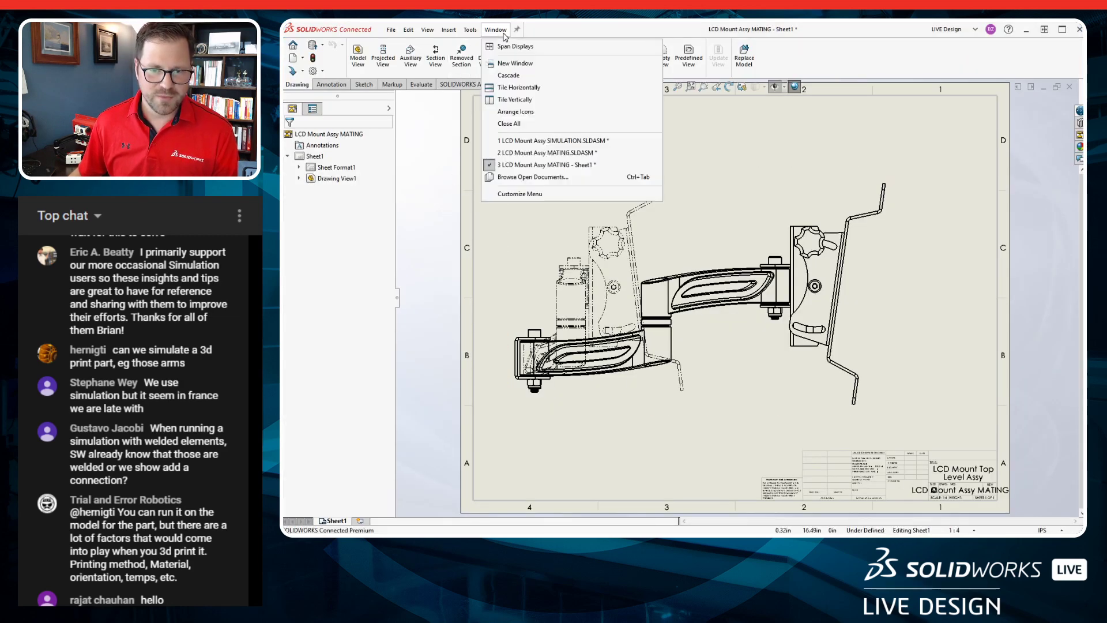
{"action": "left_click", "coordinate": [525, 153]}
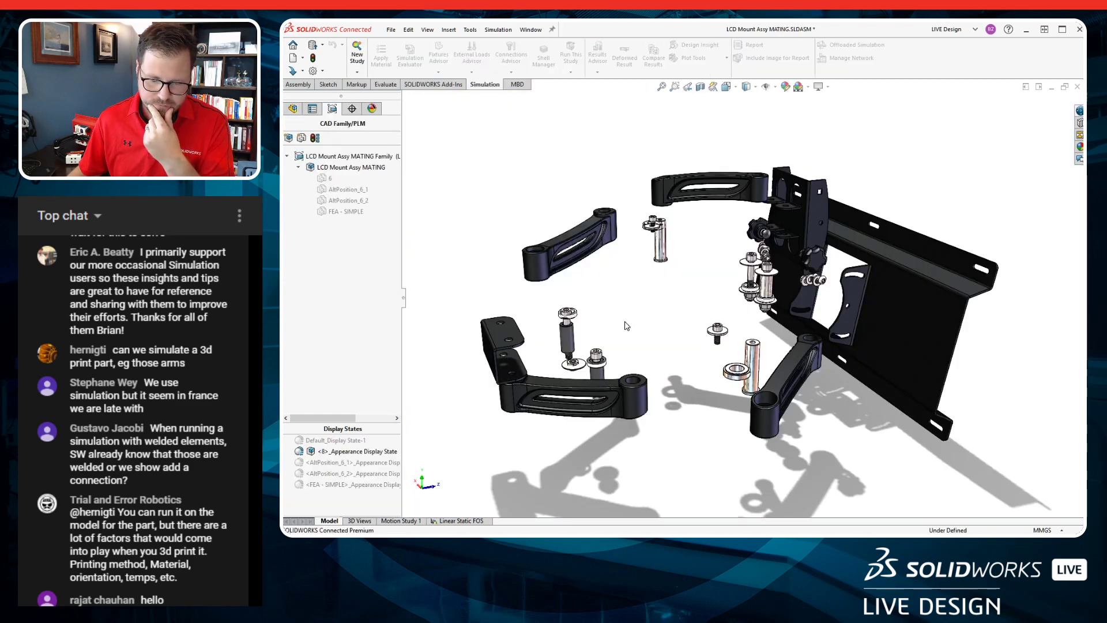
{"action": "middle_click_drag", "start_coordinate": [626, 324], "coordinate": [666, 305]}
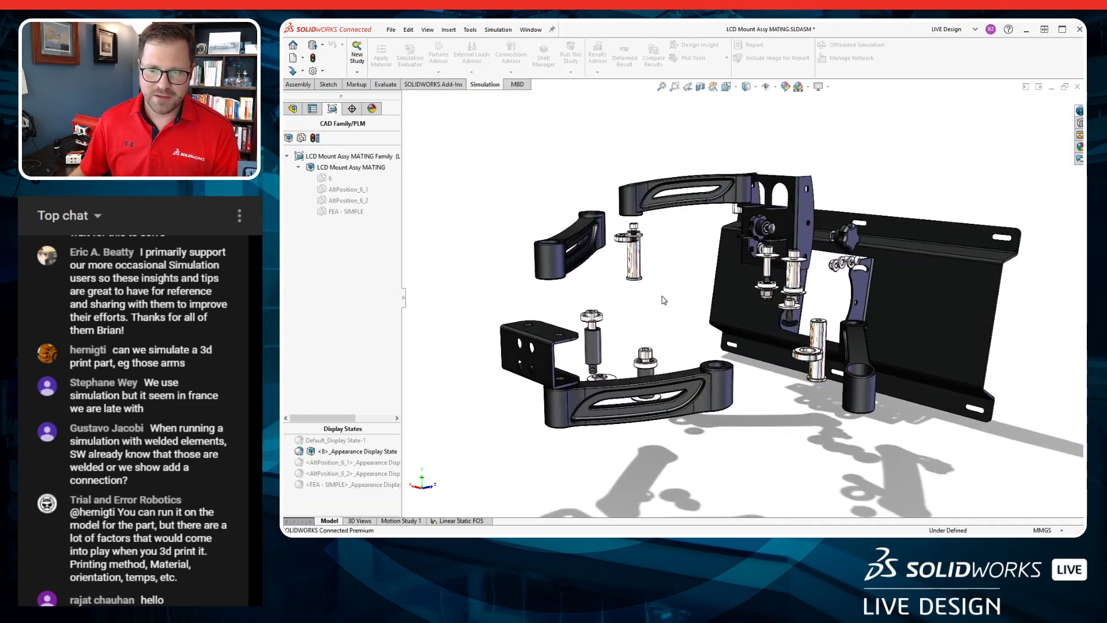
View the mount in the 3DPlay preview on the dashboard's My Content page and return to the SOLIDWORKS assembly.
{"action": "key", "text": "alt+Tab"}
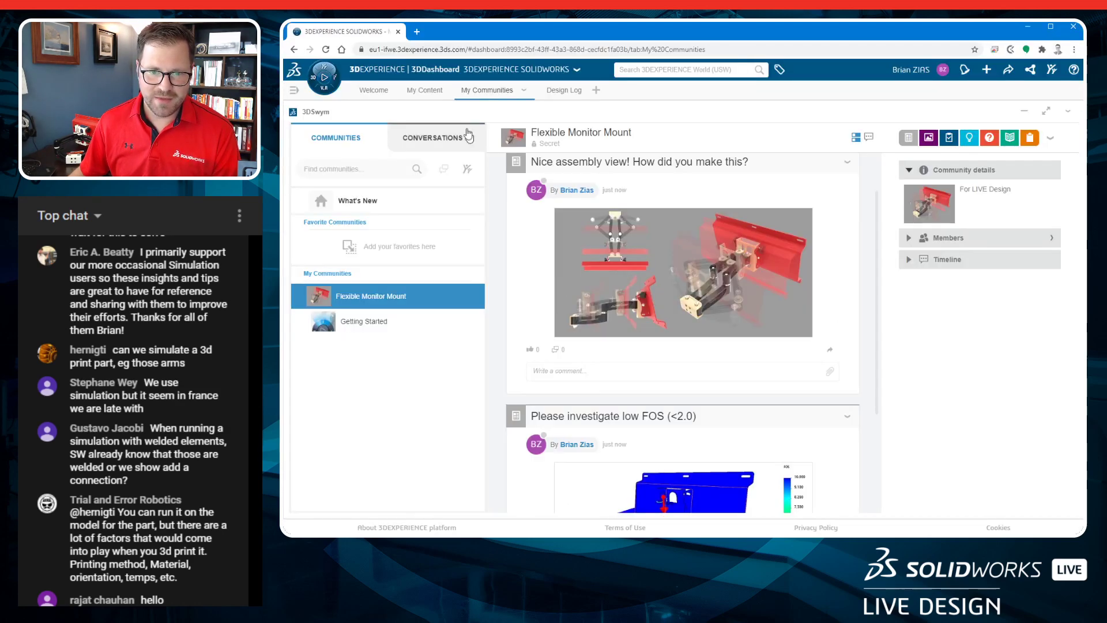
{"action": "left_click", "coordinate": [426, 92]}
{"action": "mouse_move", "coordinate": [483, 446]}
{"action": "left_mouse_down"}
{"action": "mouse_move", "coordinate": [464, 448]}
{"action": "mouse_move", "coordinate": [474, 457]}
{"action": "left_mouse_up"}
{"action": "key", "text": "alt+Tab"}
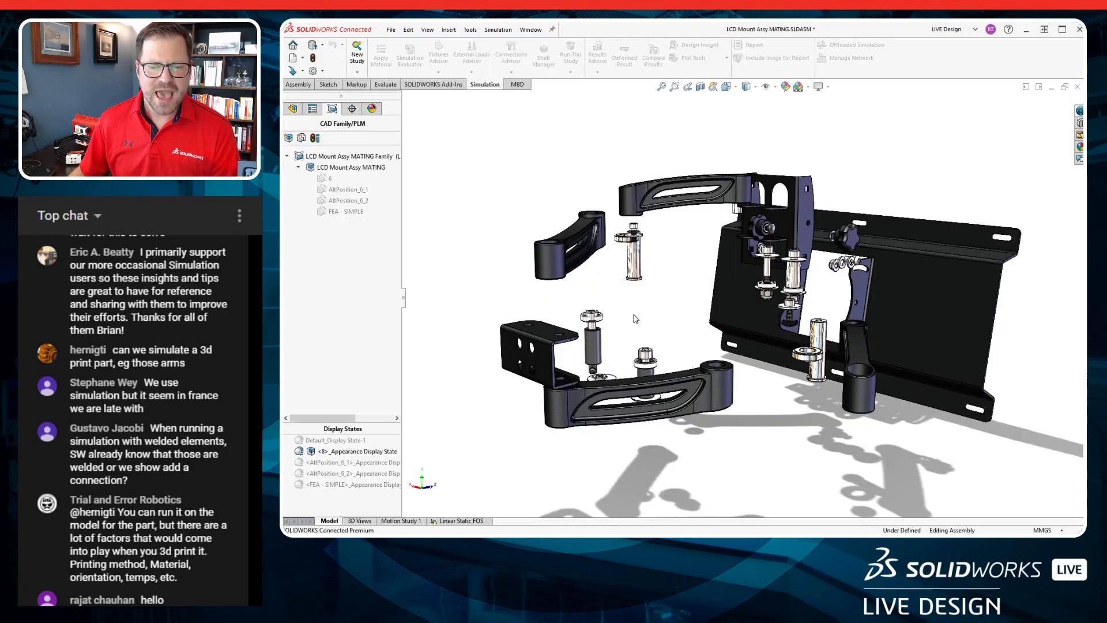
{"action": "middle_click_drag", "start_coordinate": [644, 317], "coordinate": [645, 325]}
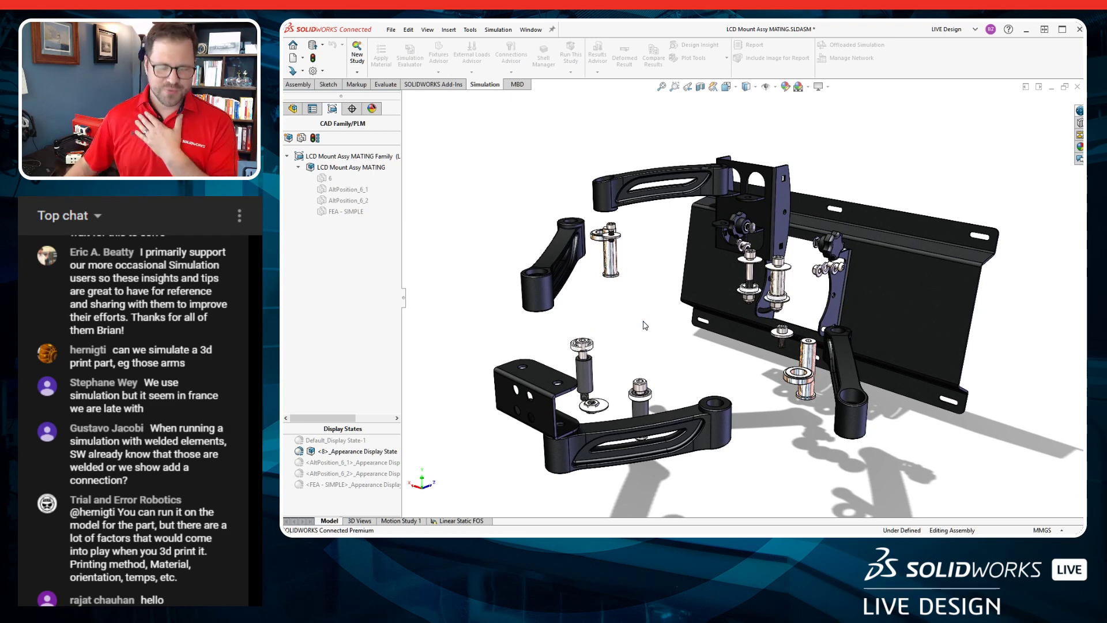
Delete the Concentric1 mate between the GLM-6 bracket and the GLM-3 arm and move the bracket clear of the arm.
{"action": "left_click_drag", "start_coordinate": [575, 382], "coordinate": [488, 350]}
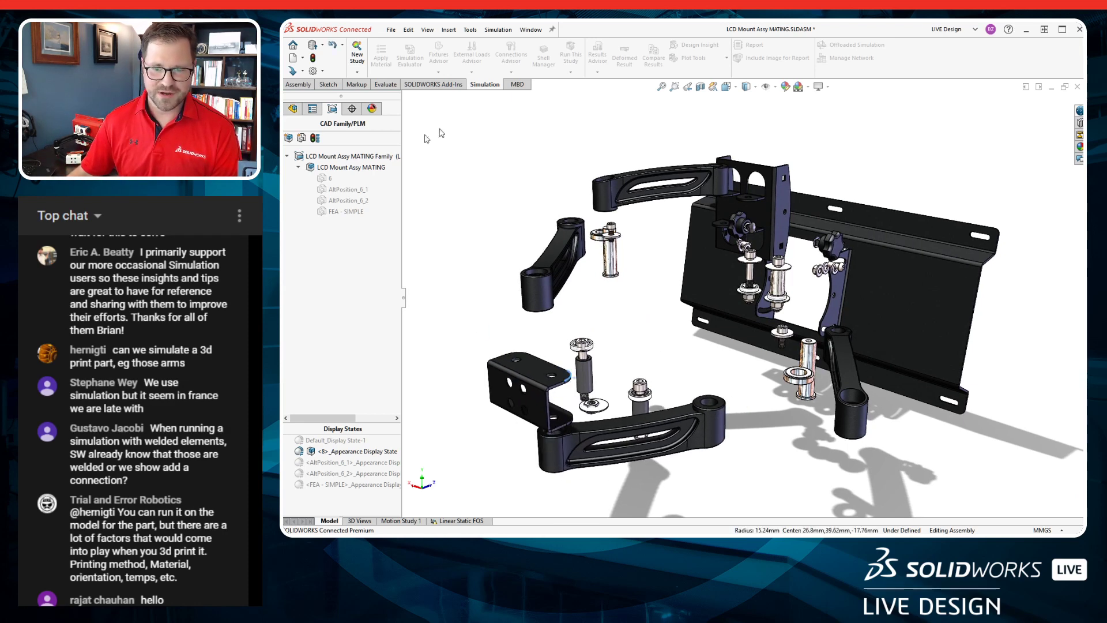
{"action": "left_click", "coordinate": [293, 109]}
{"action": "left_click", "coordinate": [287, 377]}
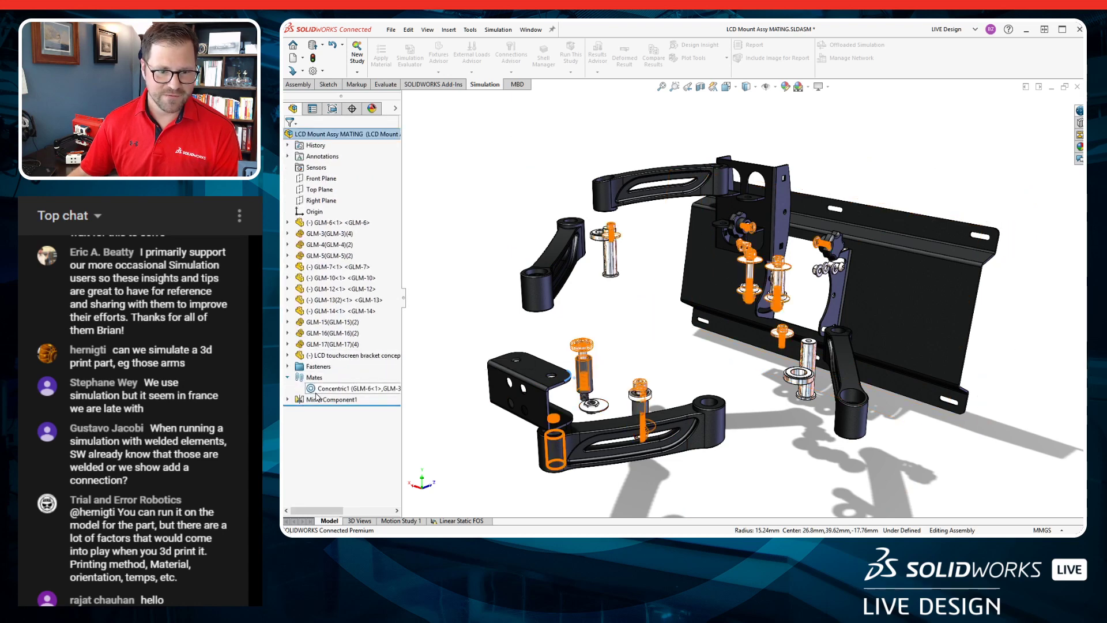
{"action": "left_click", "coordinate": [314, 389]}
{"action": "key", "text": "Delete"}
{"action": "key", "text": "Return"}
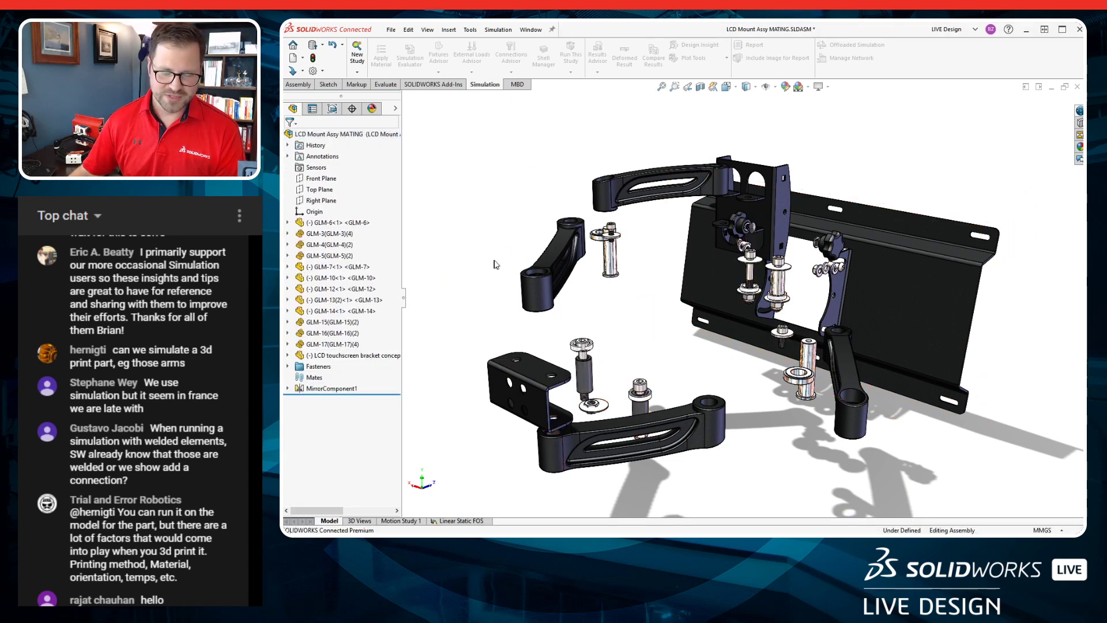
{"action": "mouse_move", "coordinate": [645, 314]}
{"action": "middle_mouse_down"}
{"action": "mouse_move", "coordinate": [648, 292]}
{"action": "mouse_move", "coordinate": [638, 304]}
{"action": "middle_mouse_up"}
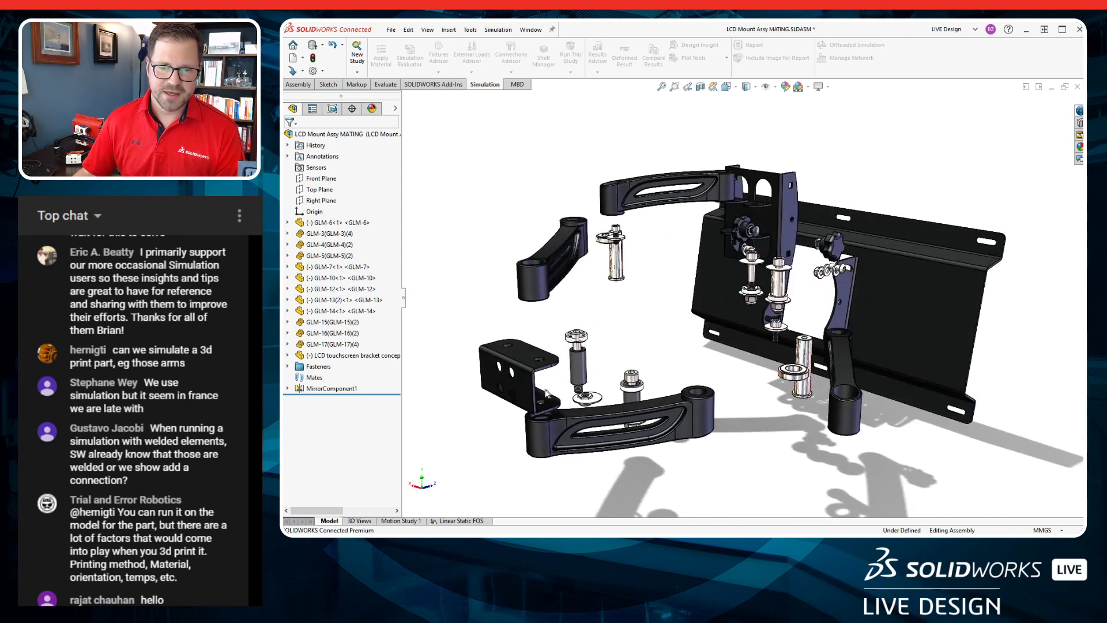
{"action": "left_click_drag", "start_coordinate": [508, 379], "coordinate": [485, 407]}
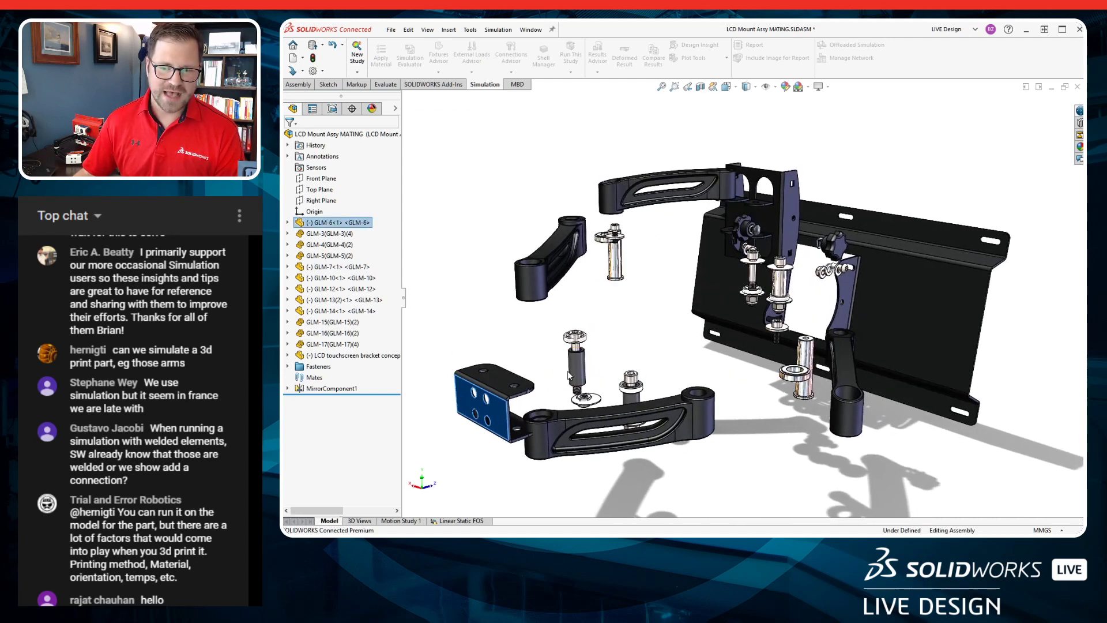
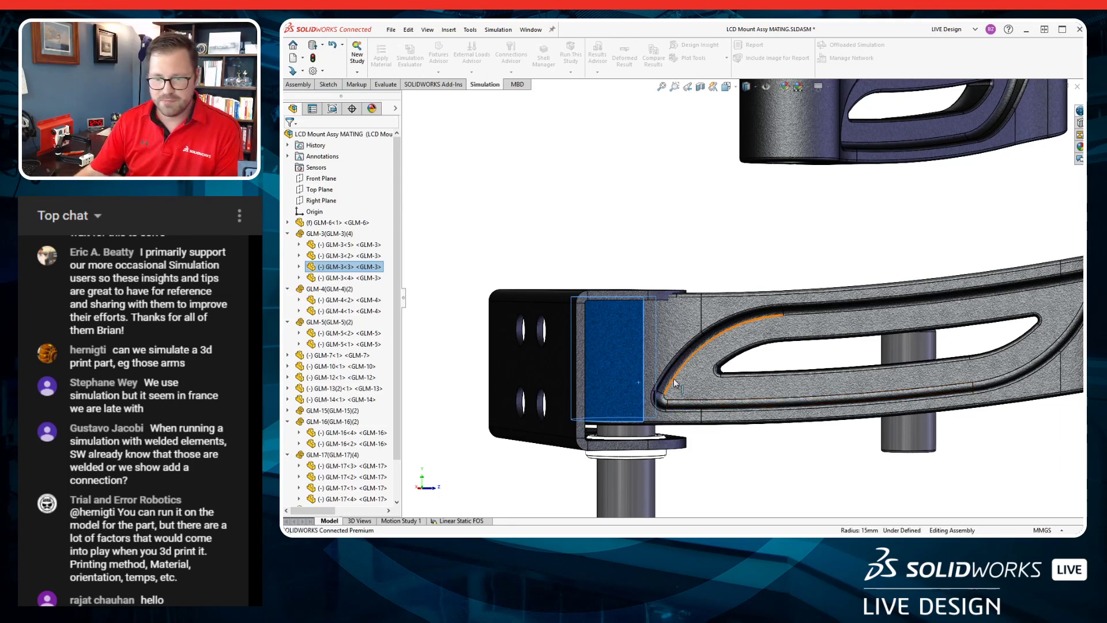
Slide the GLM-16 bushing up to the upper end of the GLM-3 arm and shift the arm down inside the bracket.
{"action": "left_click_drag", "start_coordinate": [675, 381], "coordinate": [692, 411]}
{"action": "scroll", "coordinate": [686, 401], "scroll_direction": "down", "scroll_amount": 2}
{"action": "middle_click_drag", "start_coordinate": [677, 367], "coordinate": [637, 363]}
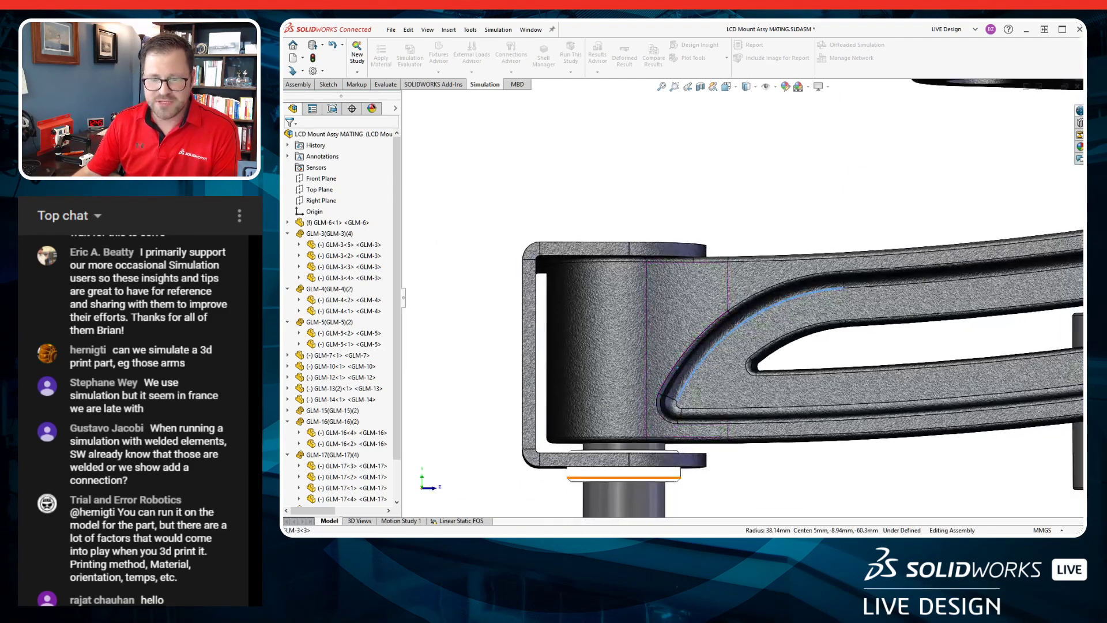
{"action": "scroll", "coordinate": [657, 468], "scroll_direction": "up", "scroll_amount": 2}
{"action": "left_click_drag", "start_coordinate": [661, 460], "coordinate": [664, 229]}
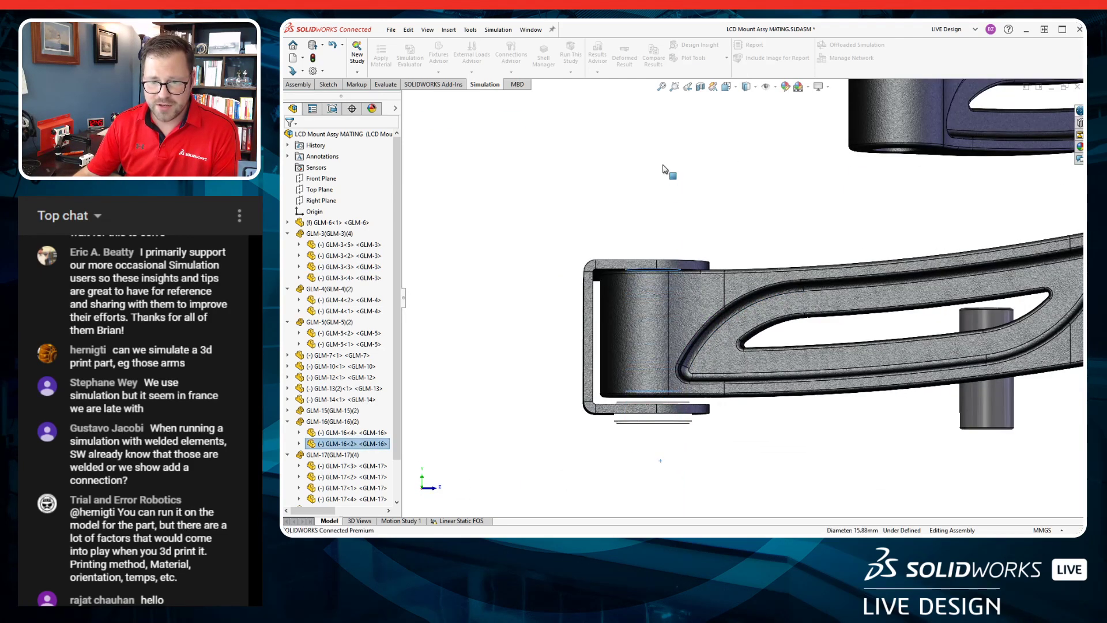
{"action": "mouse_move", "coordinate": [655, 169]}
{"action": "left_mouse_down"}
{"action": "mouse_move", "coordinate": [669, 35]}
{"action": "mouse_move", "coordinate": [670, 311]}
{"action": "mouse_move", "coordinate": [669, 113]}
{"action": "mouse_move", "coordinate": [663, 162]}
{"action": "left_mouse_up"}
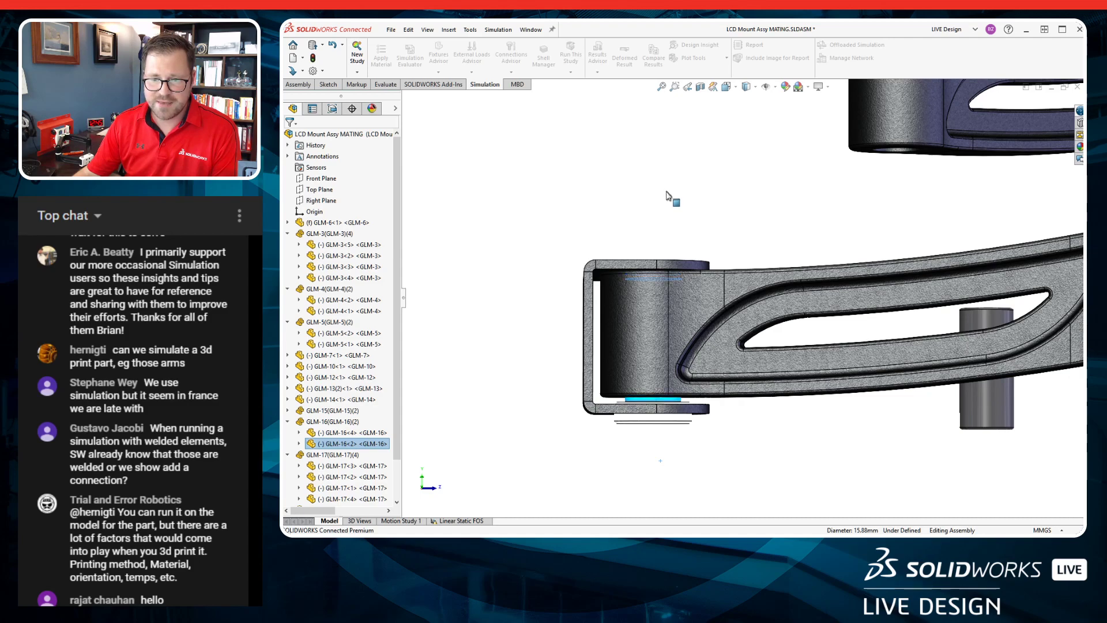
{"action": "left_click", "coordinate": [664, 347]}
{"action": "scroll", "coordinate": [669, 271], "scroll_direction": "up", "scroll_amount": 2}
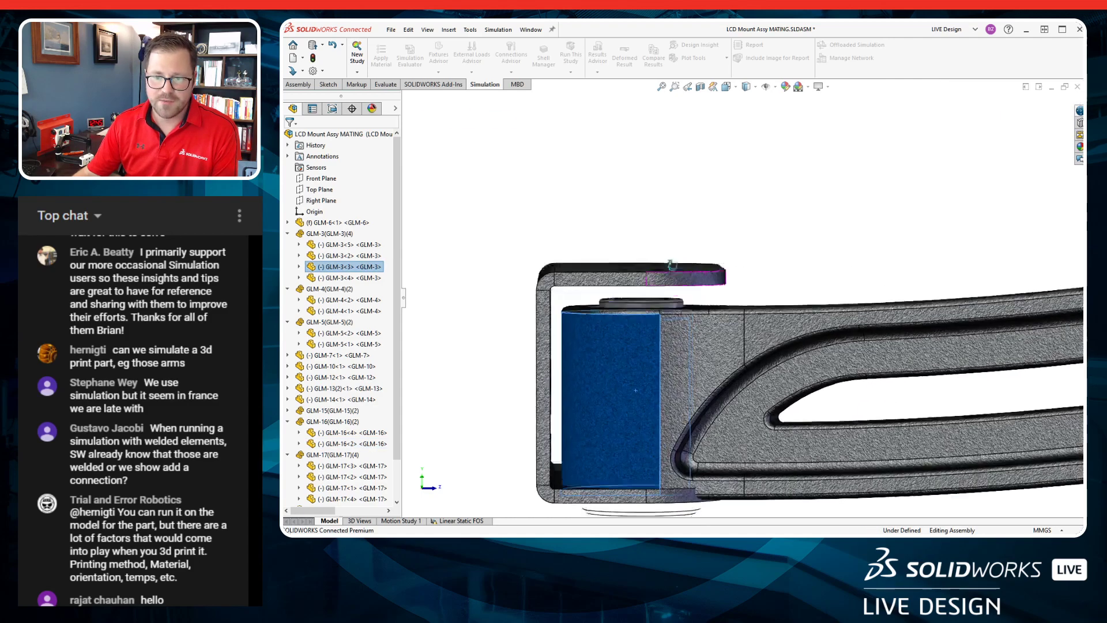
Add a coincident mate between the GLM-3 arm's upper end face and the top face of the GLM-16 bushing.
{"action": "middle_click_drag", "start_coordinate": [671, 265], "coordinate": [571, 303]}
{"action": "left_click", "coordinate": [570, 302]}
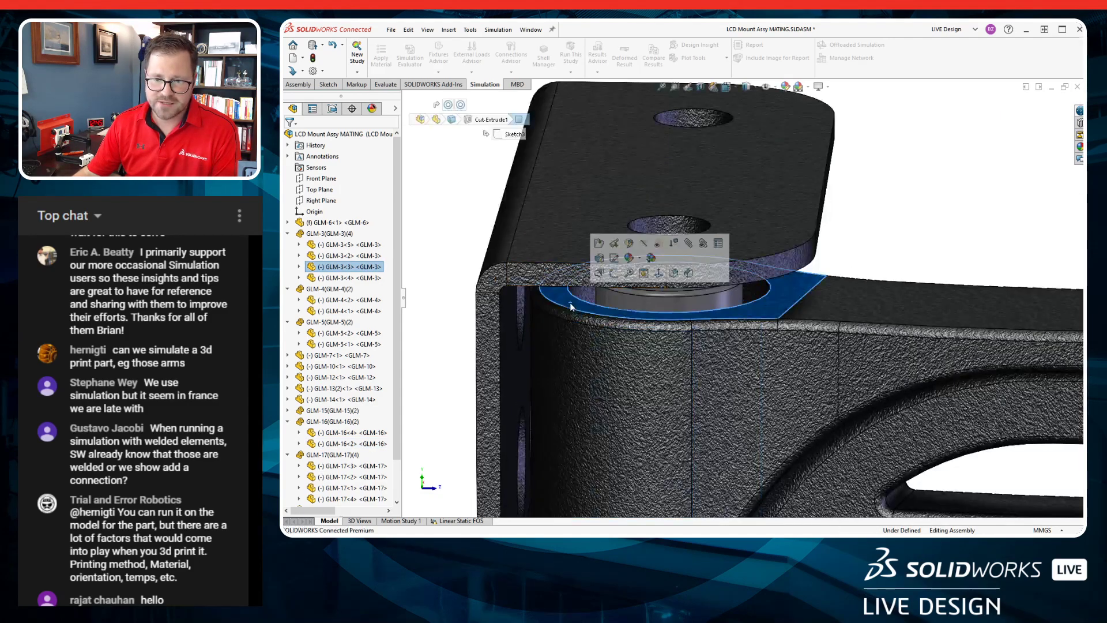
{"action": "scroll", "coordinate": [649, 294], "scroll_direction": "down", "scroll_amount": 3}
{"action": "middle_click_drag", "start_coordinate": [649, 293], "coordinate": [621, 269]}
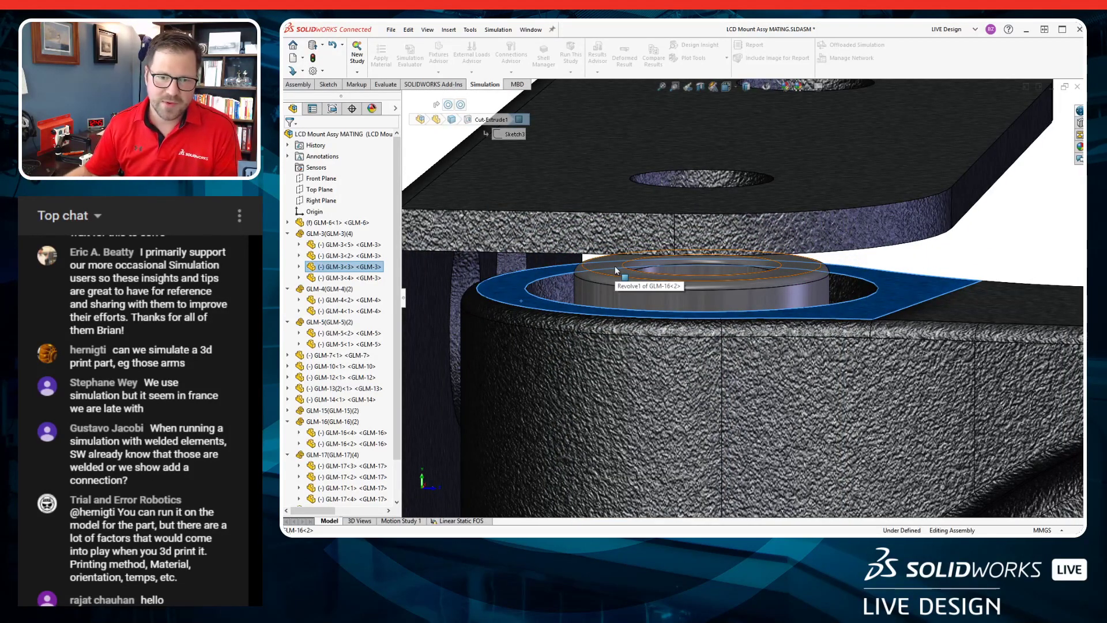
{"action": "left_click", "coordinate": [616, 270], "text": "ctrl"}
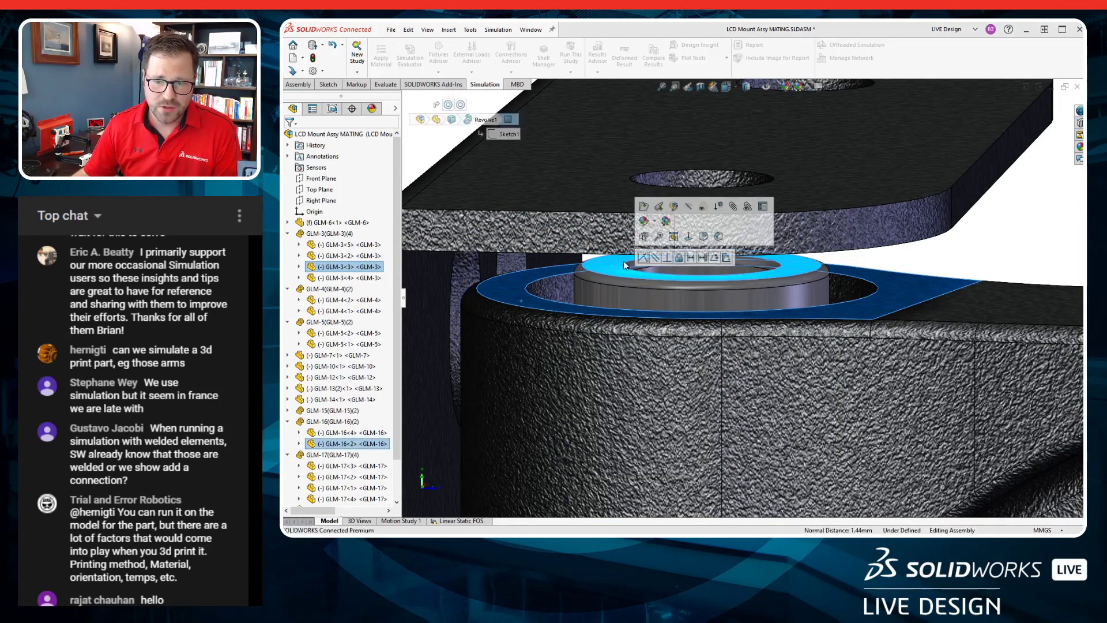
{"action": "left_click", "coordinate": [642, 257]}
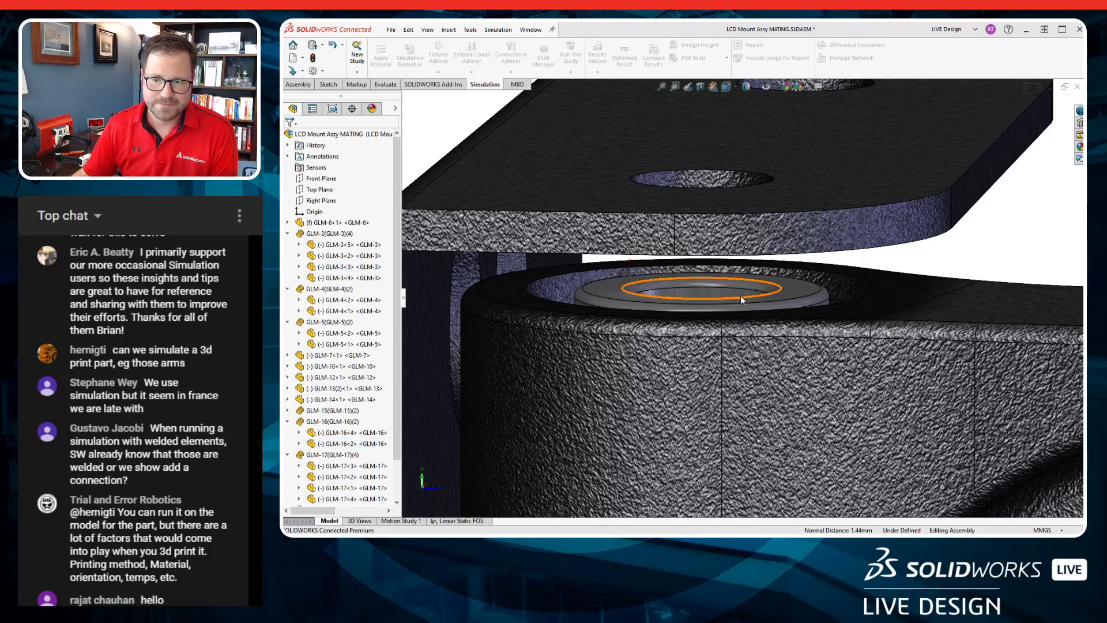
Mate the GLM-17 washer's face coincident with the underside of the GLM-3 arm inside the bracket.
{"action": "scroll", "coordinate": [756, 346], "scroll_direction": "up", "scroll_amount": 5}
{"action": "middle_click_drag", "start_coordinate": [762, 375], "coordinate": [701, 378]}
{"action": "left_click", "coordinate": [701, 379]}
{"action": "scroll", "coordinate": [658, 507], "scroll_direction": "down", "scroll_amount": 3}
{"action": "scroll", "coordinate": [660, 510], "scroll_direction": "up", "scroll_amount": 2}
{"action": "scroll", "coordinate": [669, 479], "scroll_direction": "down", "scroll_amount": 2}
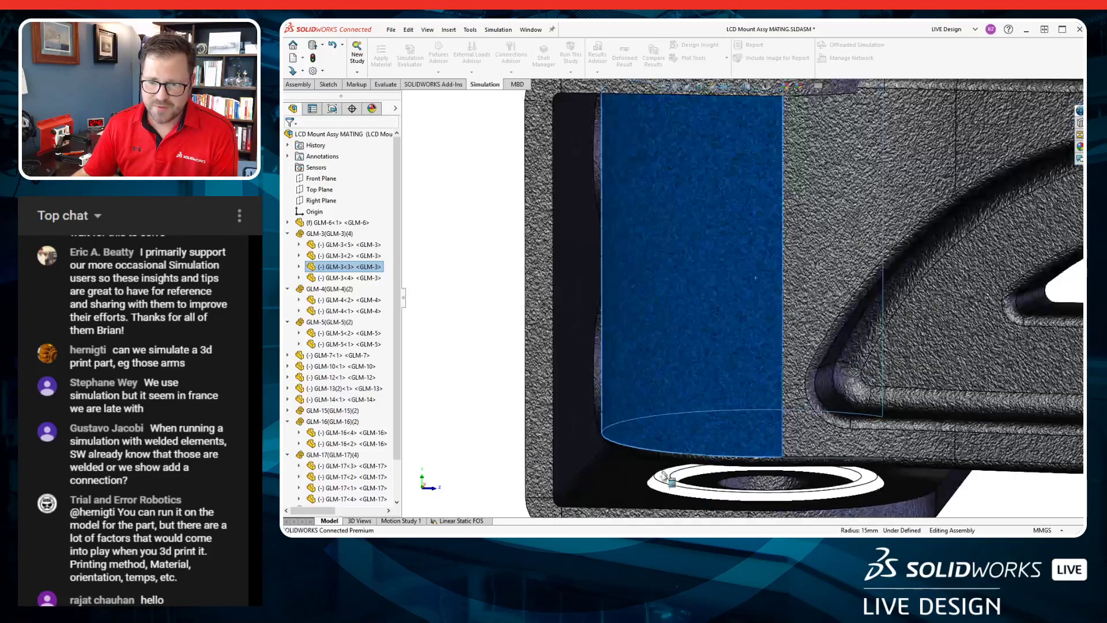
{"action": "scroll", "coordinate": [665, 484], "scroll_direction": "down", "scroll_amount": 3}
{"action": "left_click", "coordinate": [711, 421], "text": "ctrl"}
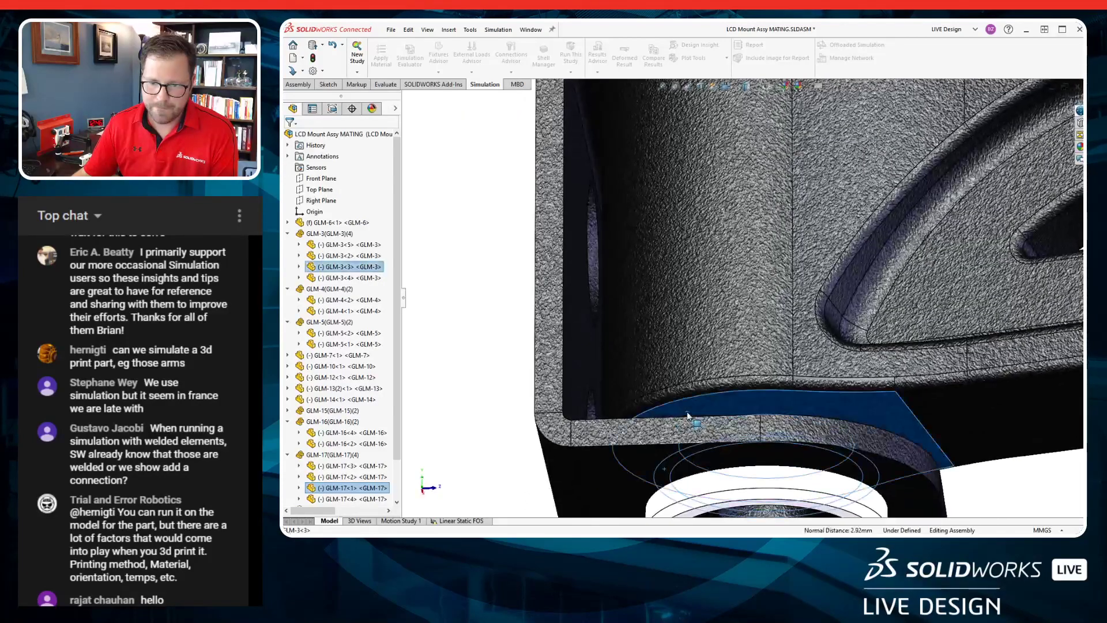
{"action": "key", "text": "Escape"}
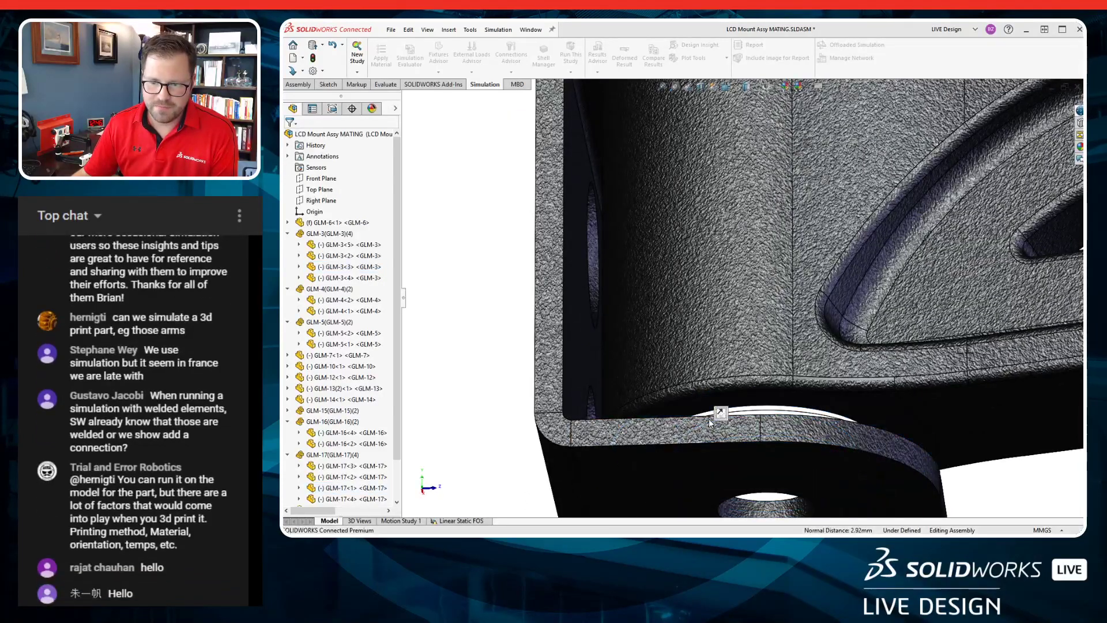
Show the assembly tools and move the loose GLM-3<5> arm closer to the free end of the arm mounted in the bracket.
{"action": "scroll", "coordinate": [712, 506], "scroll_direction": "up", "scroll_amount": 5}
{"action": "middle_click_drag", "start_coordinate": [712, 508], "coordinate": [652, 516]}
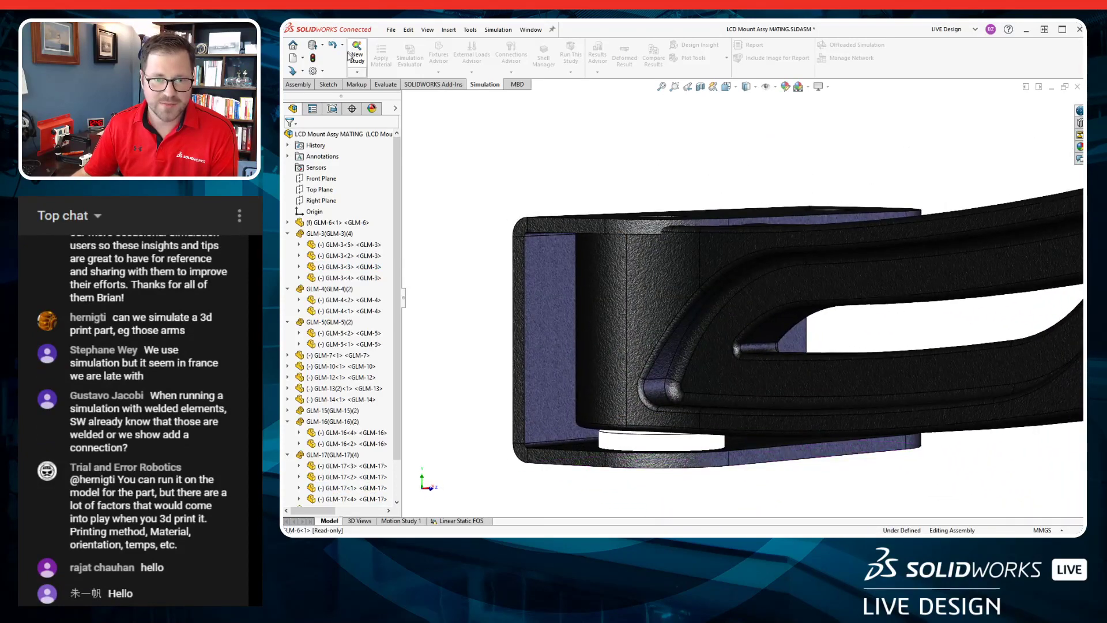
{"action": "left_click", "coordinate": [304, 85]}
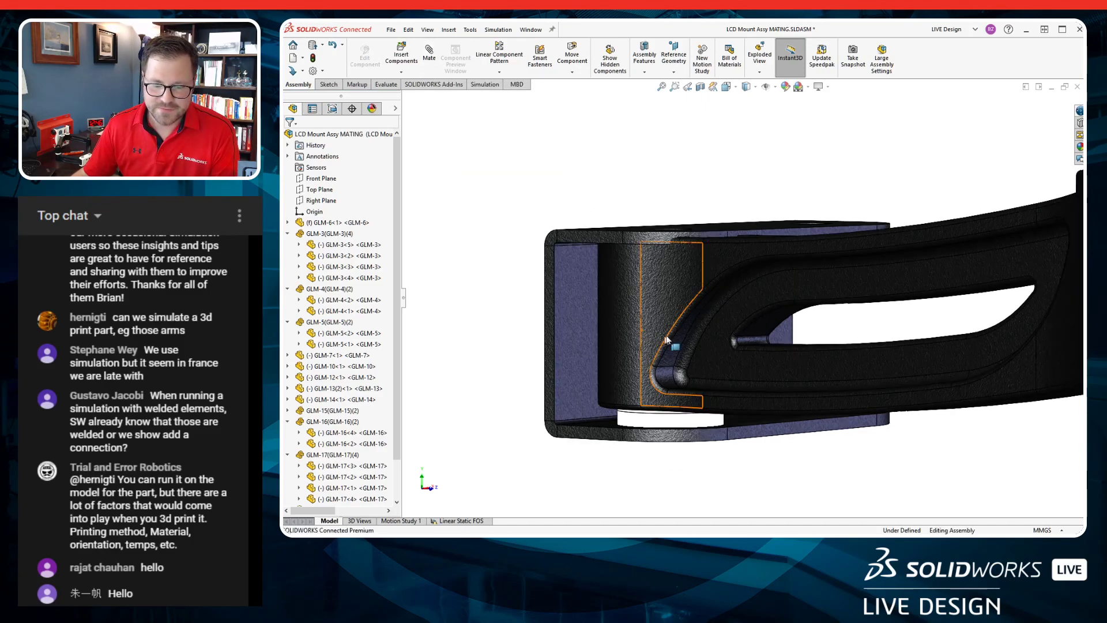
{"action": "middle_click_drag", "start_coordinate": [672, 340], "coordinate": [634, 404]}
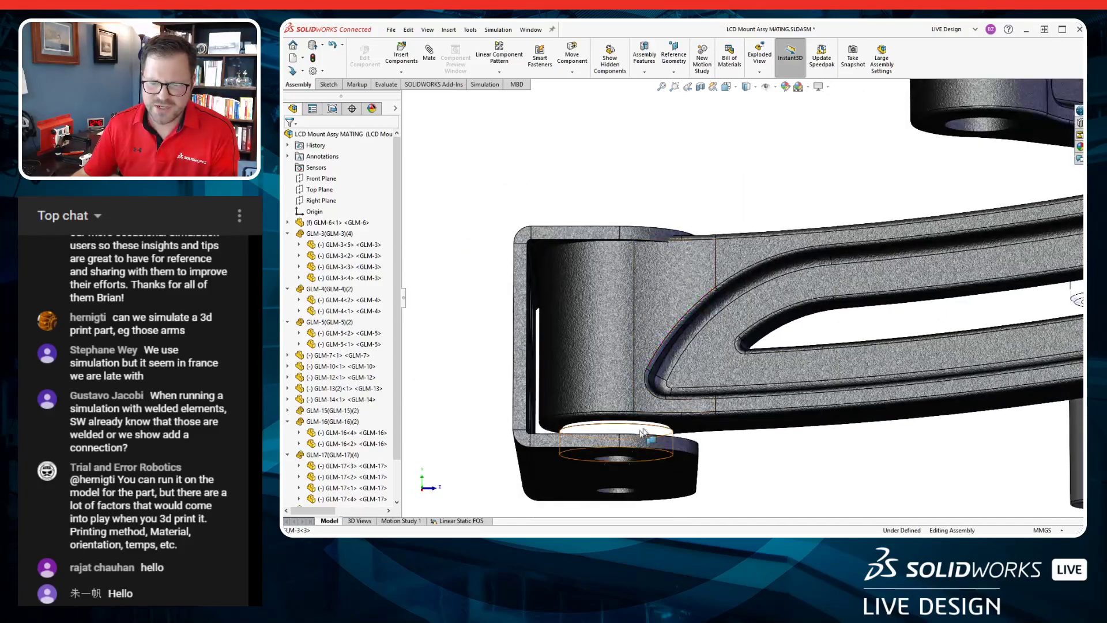
{"action": "scroll", "coordinate": [743, 369], "scroll_direction": "up", "scroll_amount": 6}
{"action": "middle_click_drag", "start_coordinate": [794, 339], "coordinate": [807, 398]}
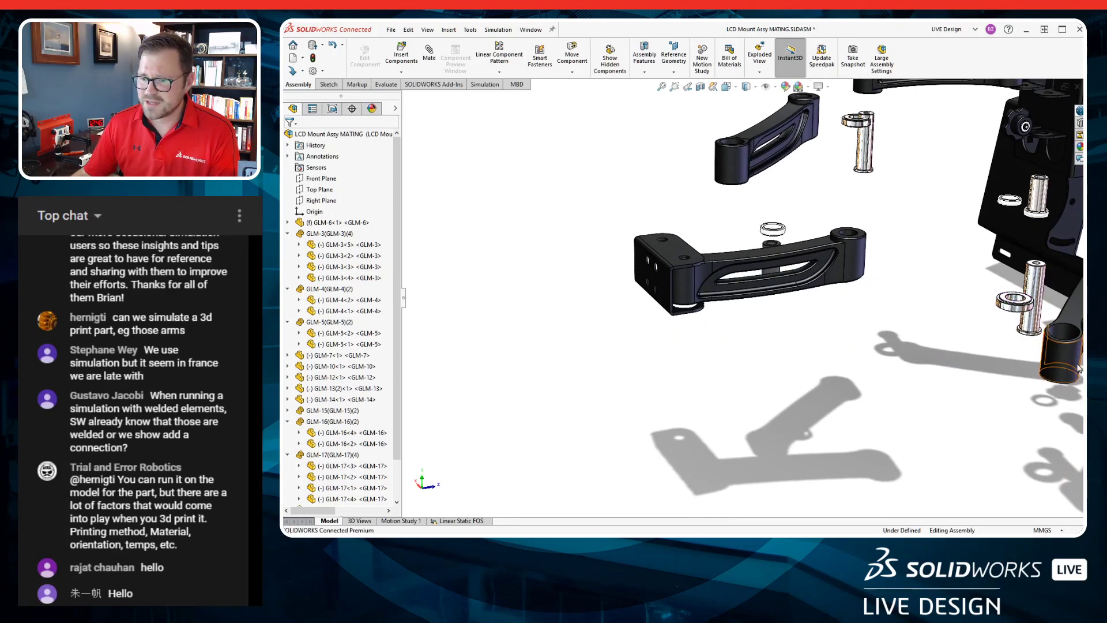
{"action": "left_click_drag", "start_coordinate": [1077, 367], "coordinate": [1013, 320]}
{"action": "middle_click_drag", "start_coordinate": [843, 260], "coordinate": [833, 346]}
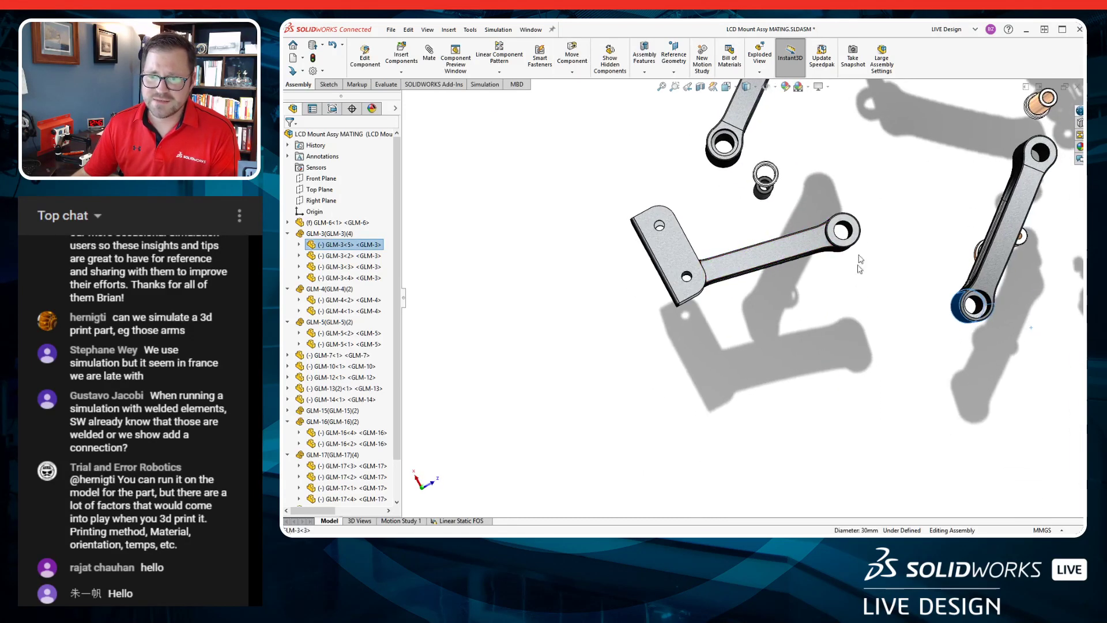
Swing the bracket-mounted GLM-3 arm about its pivot and check its motion around the bushing.
{"action": "left_click_drag", "start_coordinate": [854, 233], "coordinate": [797, 244]}
{"action": "scroll", "coordinate": [709, 255], "scroll_direction": "down", "scroll_amount": 3}
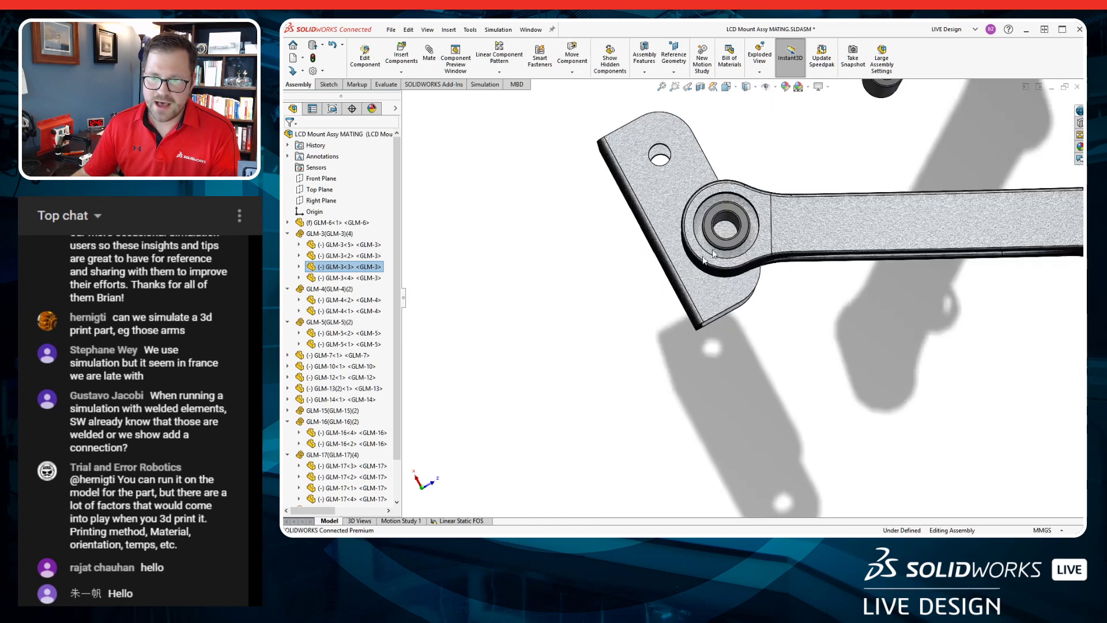
{"action": "left_click", "coordinate": [743, 231]}
{"action": "middle_click_drag", "start_coordinate": [754, 337], "coordinate": [737, 80]}
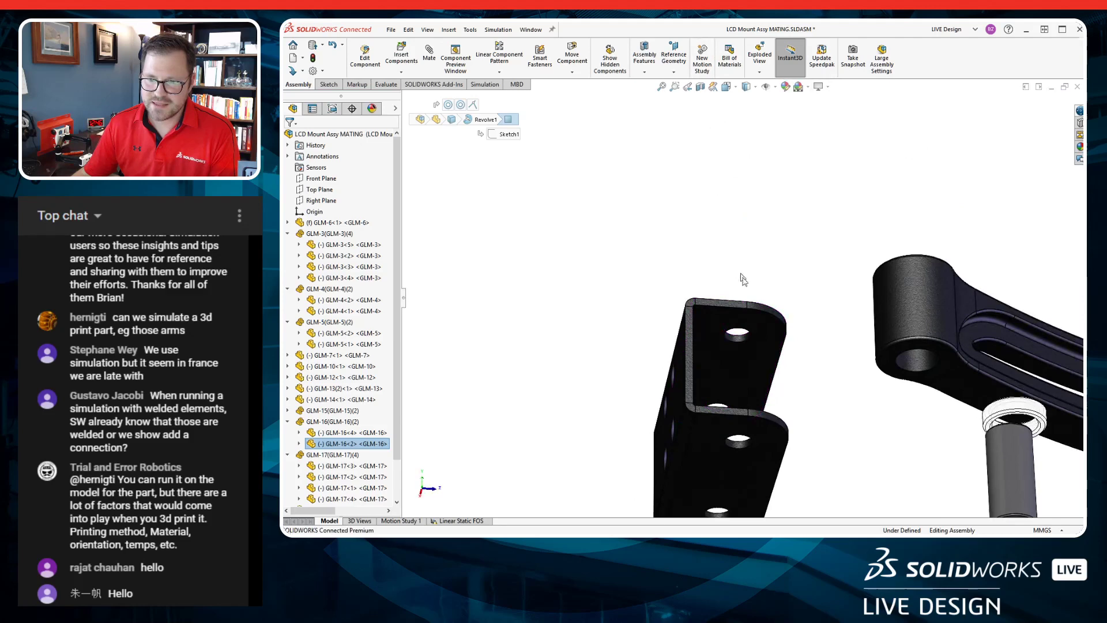
{"action": "left_click", "coordinate": [765, 327], "text": "ctrl"}
{"action": "left_click", "coordinate": [795, 316]}
{"action": "scroll", "coordinate": [795, 250], "scroll_direction": "up", "scroll_amount": 3}
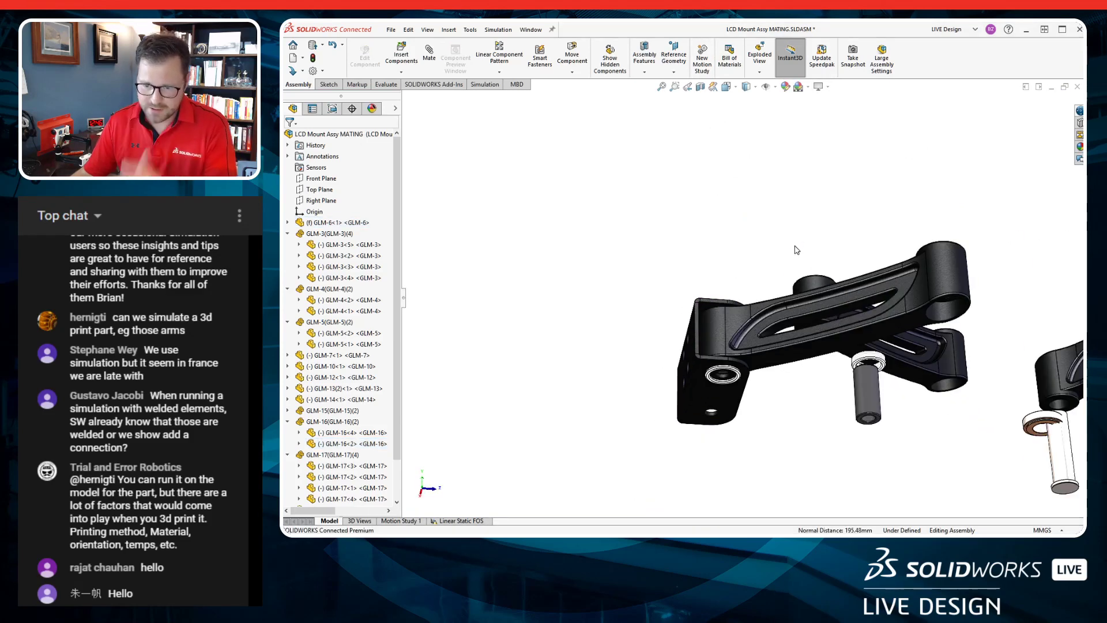
{"action": "middle_click_drag", "start_coordinate": [797, 249], "coordinate": [1002, 311]}
{"action": "left_click", "coordinate": [949, 314]}
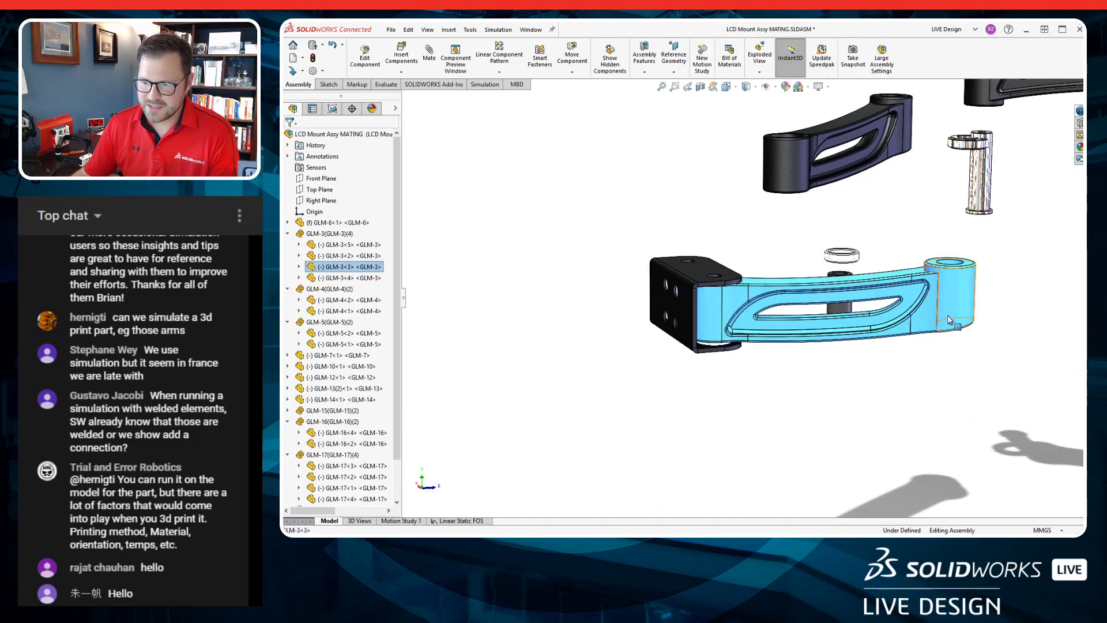
{"action": "left_click_drag", "start_coordinate": [941, 361], "coordinate": [872, 356]}
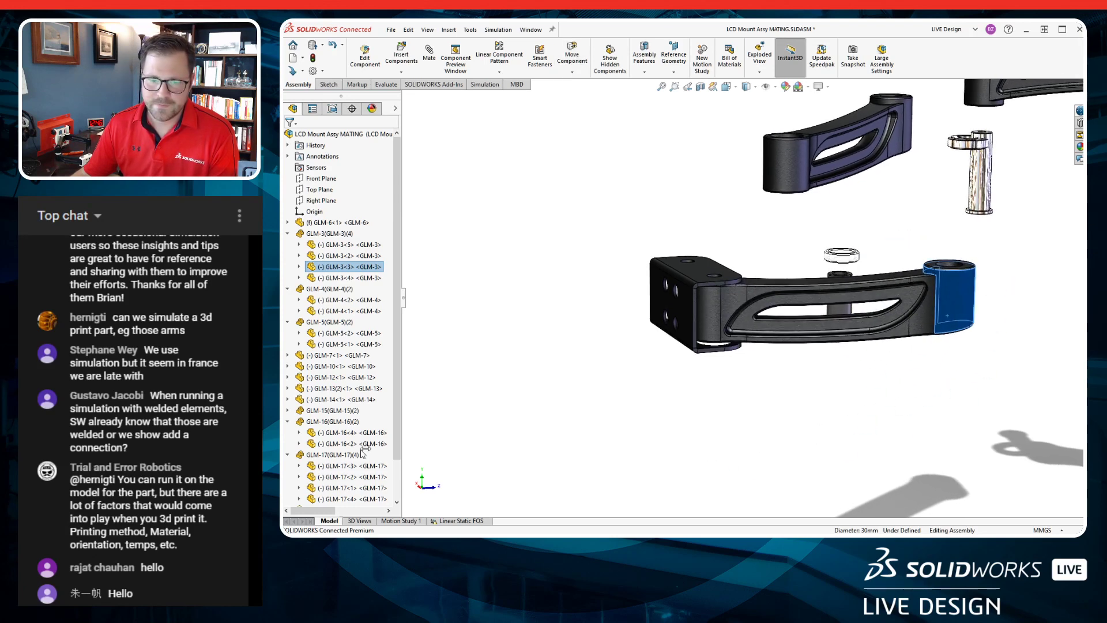
Examine the rotation-locking commands offered for the Concentric1 mate and for the whole Mates folder.
{"action": "scroll", "coordinate": [353, 449], "scroll_direction": "down", "scroll_amount": 2}
{"action": "left_click", "coordinate": [286, 488]}
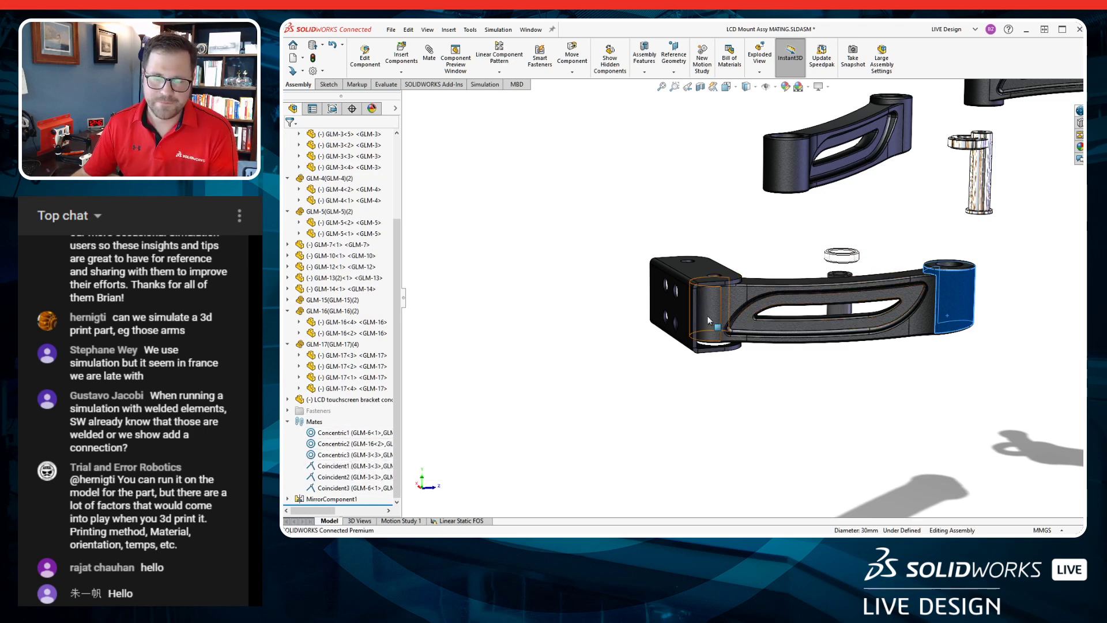
{"action": "scroll", "coordinate": [715, 308], "scroll_direction": "down", "scroll_amount": 1}
{"action": "middle_click_drag", "start_coordinate": [715, 307], "coordinate": [732, 340]}
{"action": "left_click", "coordinate": [348, 433]}
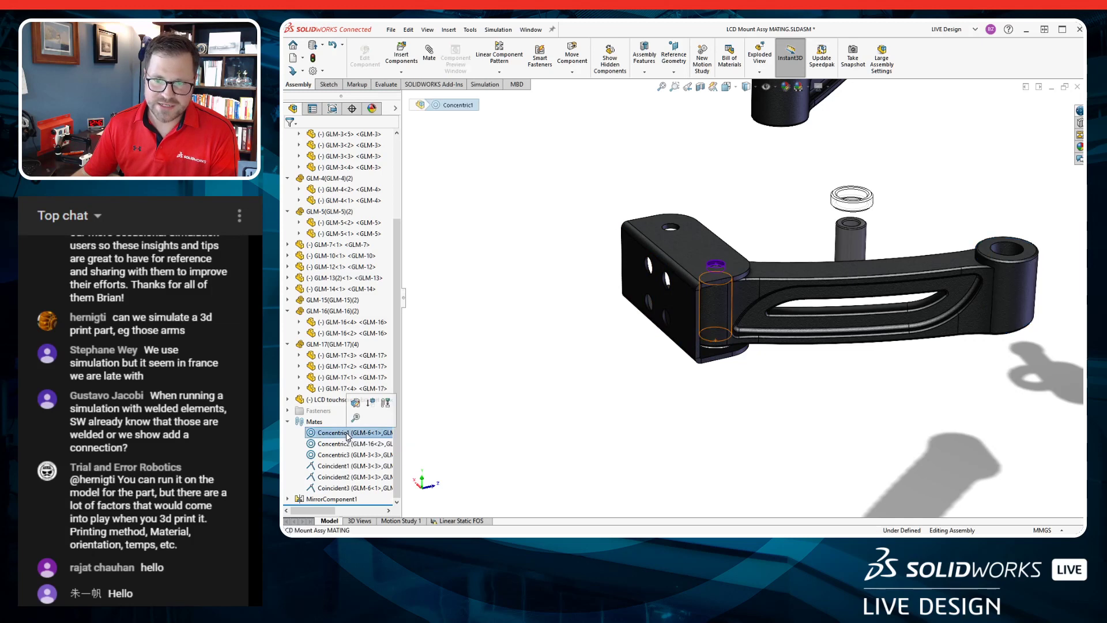
{"action": "right_click", "coordinate": [347, 436]}
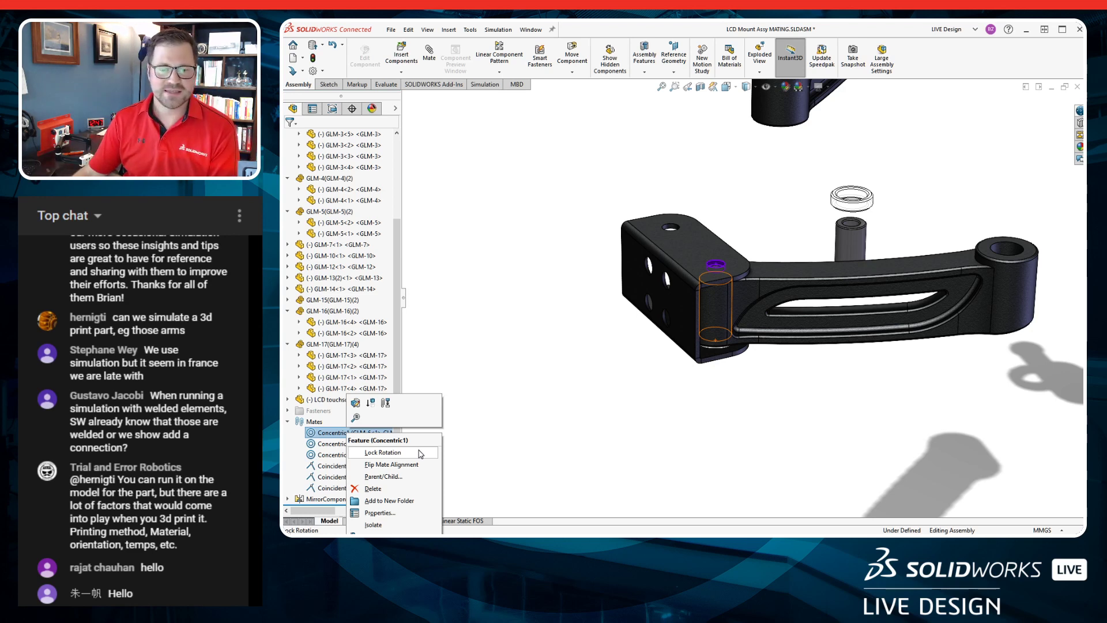
{"action": "right_click", "coordinate": [315, 423]}
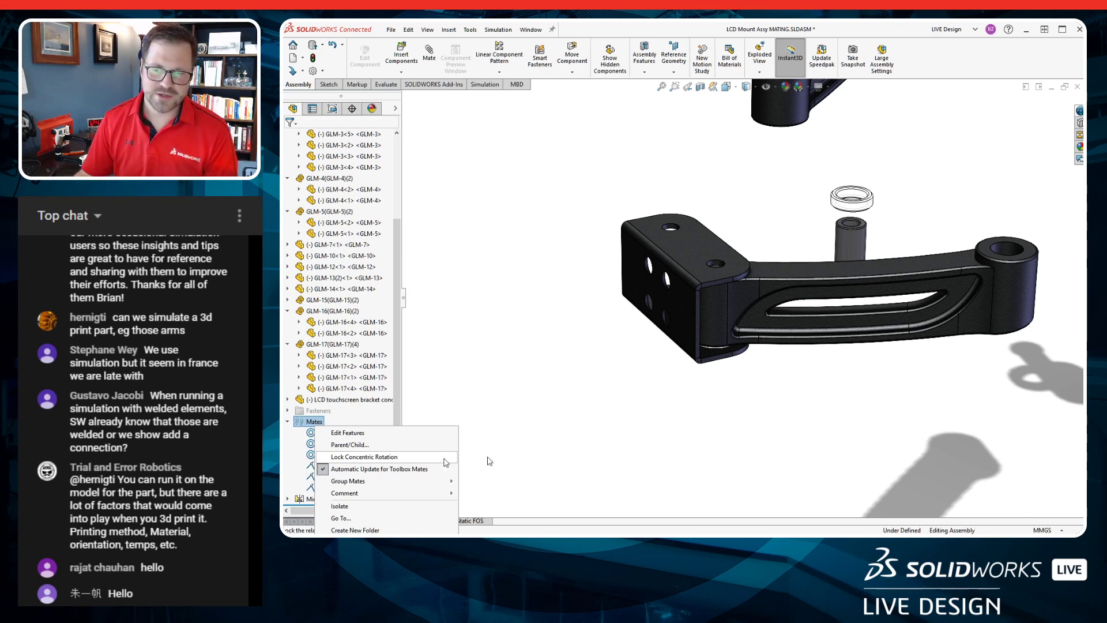
{"action": "left_click", "coordinate": [554, 421]}
Move the loose GLM-3<5> arm and the GLM-5<1> washer next to the free end of the bracket-mounted arm.
{"action": "scroll", "coordinate": [733, 296], "scroll_direction": "up", "scroll_amount": 6}
{"action": "scroll", "coordinate": [839, 274], "scroll_direction": "down", "scroll_amount": 4}
{"action": "left_click", "coordinate": [928, 346]}
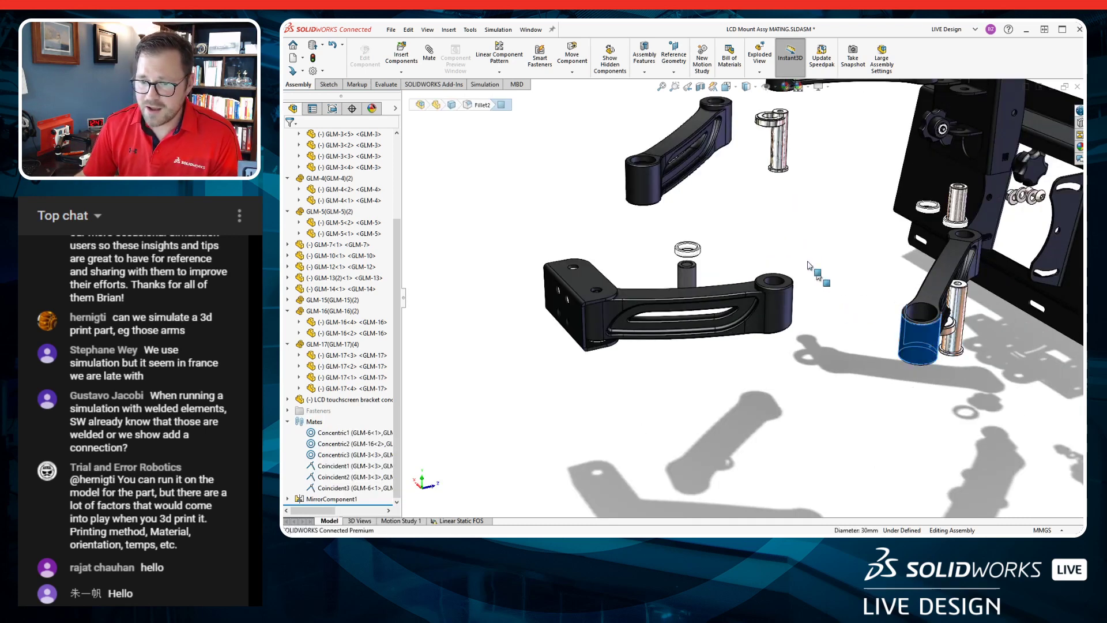
{"action": "left_click_drag", "start_coordinate": [809, 266], "coordinate": [729, 202]}
{"action": "scroll", "coordinate": [865, 296], "scroll_direction": "down", "scroll_amount": 3}
{"action": "left_click", "coordinate": [865, 296]}
{"action": "scroll", "coordinate": [817, 263], "scroll_direction": "down", "scroll_amount": 1}
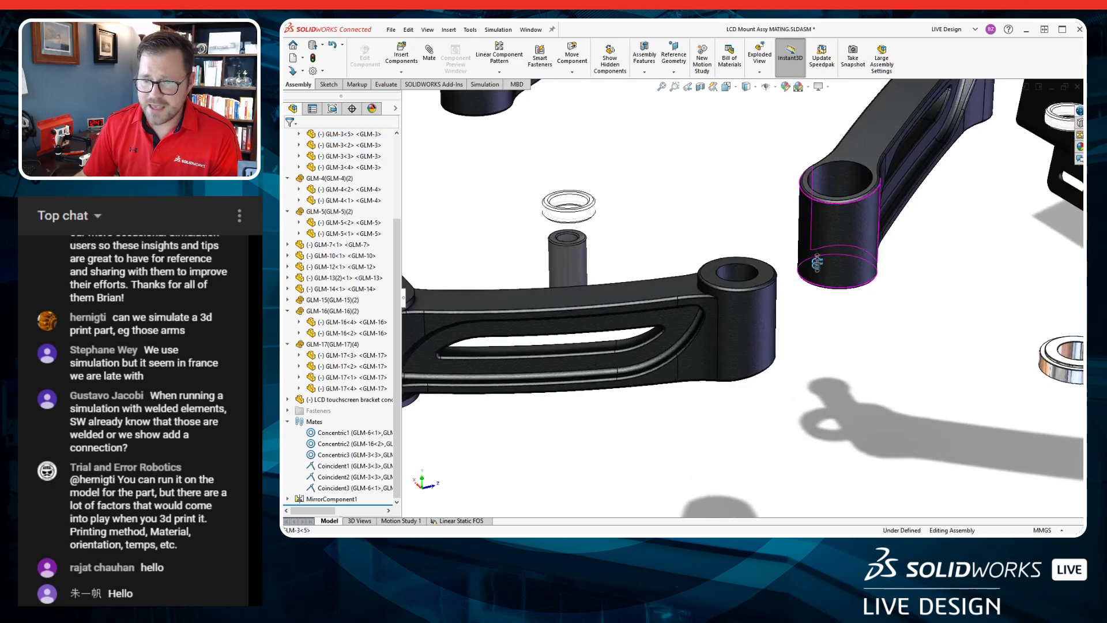
{"action": "middle_click_drag", "start_coordinate": [817, 262], "coordinate": [898, 315]}
{"action": "left_click_drag", "start_coordinate": [1059, 332], "coordinate": [795, 260]}
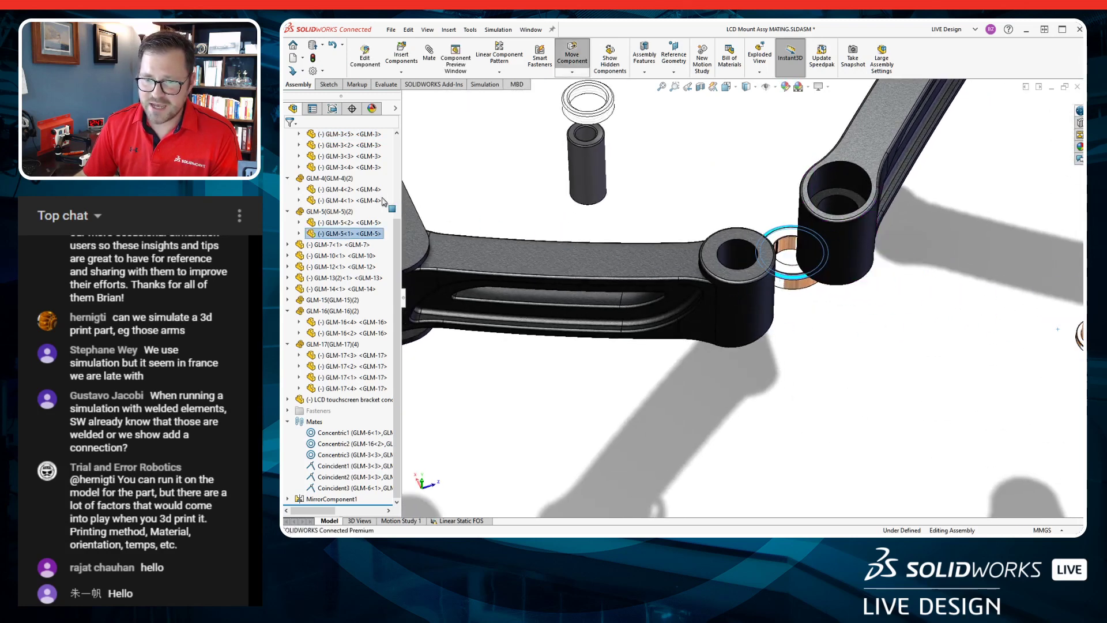
{"action": "scroll", "coordinate": [767, 231], "scroll_direction": "down", "scroll_amount": 3}
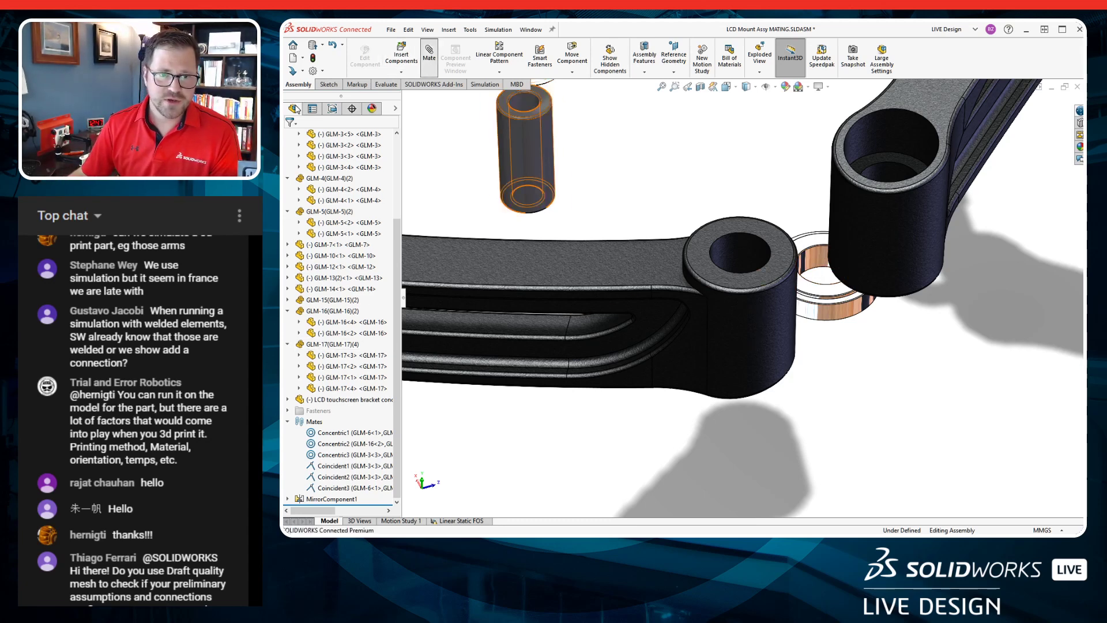
Try multiple mate mode to make the GLM-5 washer, GLM-3<5> arm and GLM-4 pin concentric with the mounted arm's hole, grouped in a multi-mate folder.
{"action": "scroll", "coordinate": [332, 262], "scroll_direction": "down", "scroll_amount": 1}
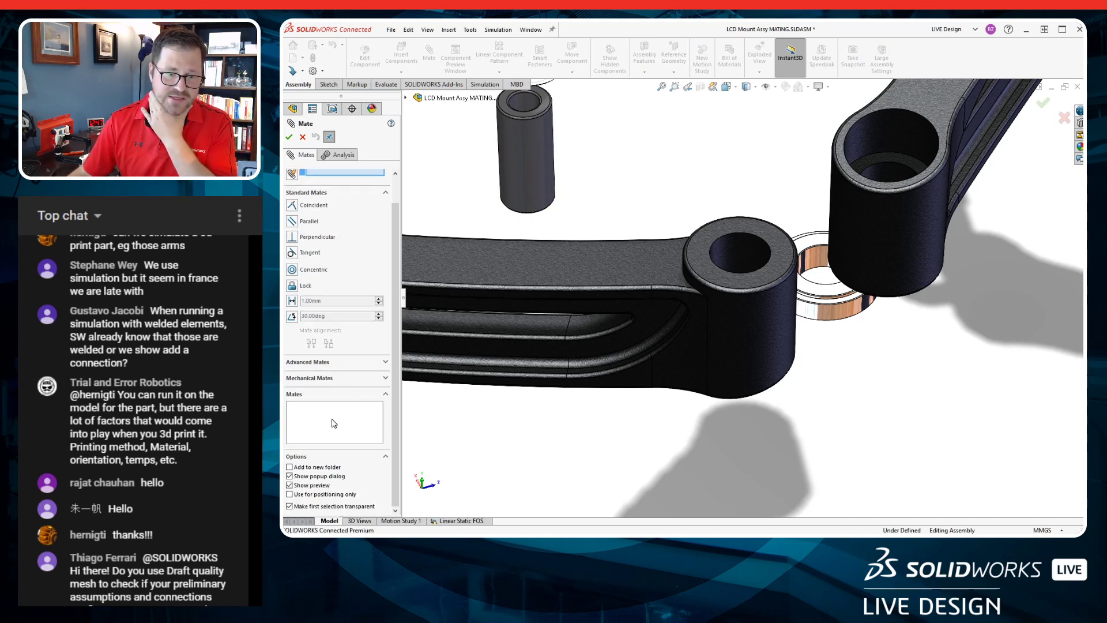
{"action": "scroll", "coordinate": [333, 412], "scroll_direction": "up", "scroll_amount": 1}
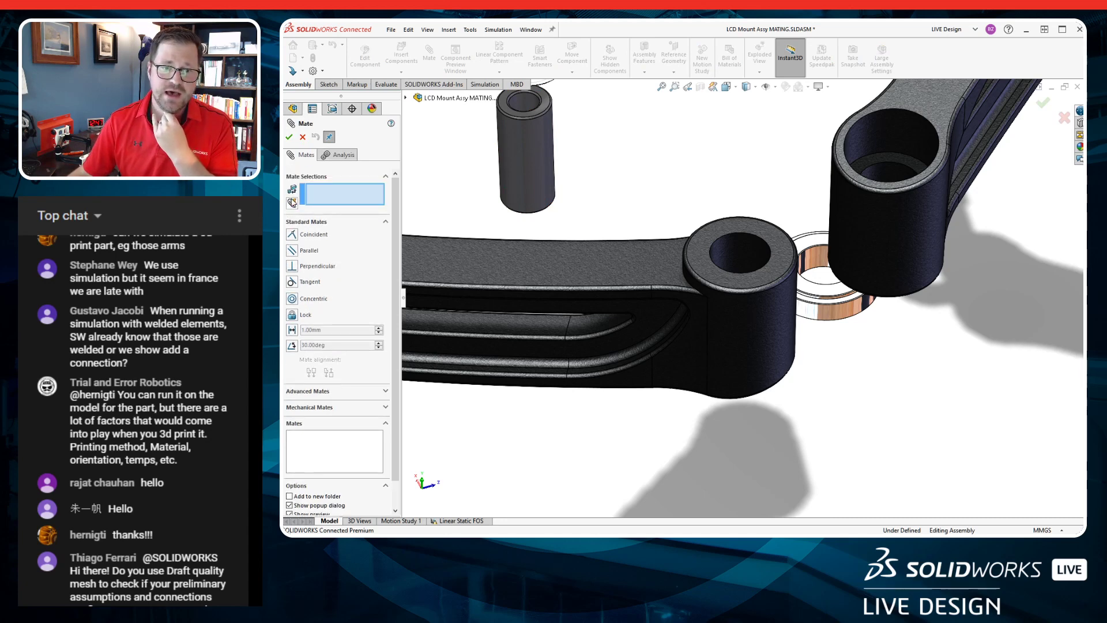
{"action": "left_click", "coordinate": [292, 204]}
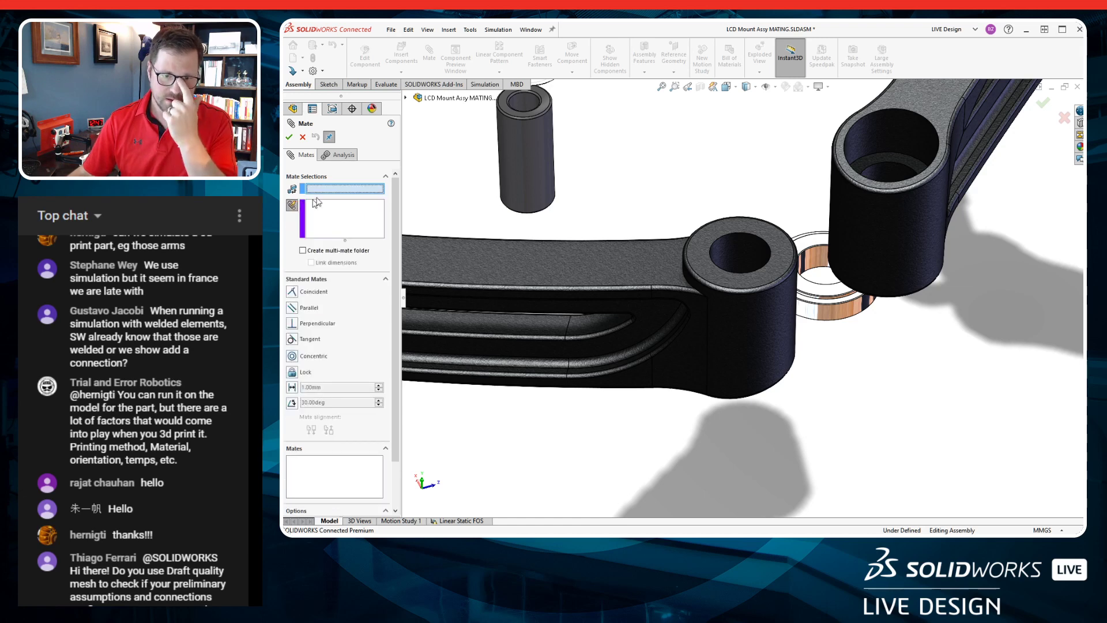
{"action": "left_click", "coordinate": [743, 243]}
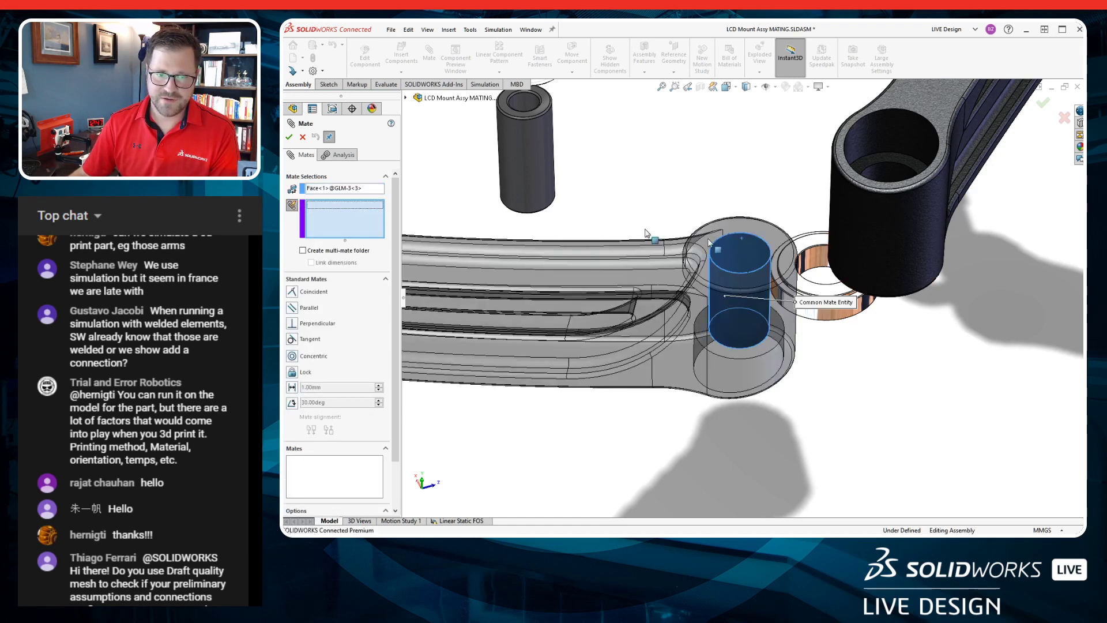
{"action": "left_click", "coordinate": [822, 261]}
{"action": "left_click", "coordinate": [873, 181]}
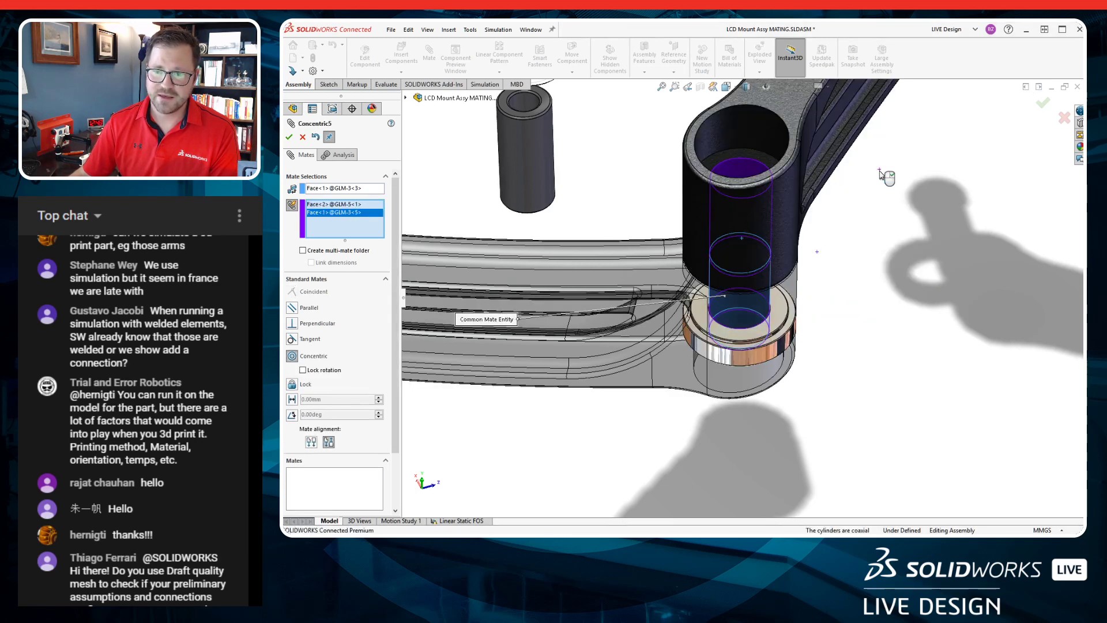
{"action": "scroll", "coordinate": [769, 201], "scroll_direction": "up", "scroll_amount": 5}
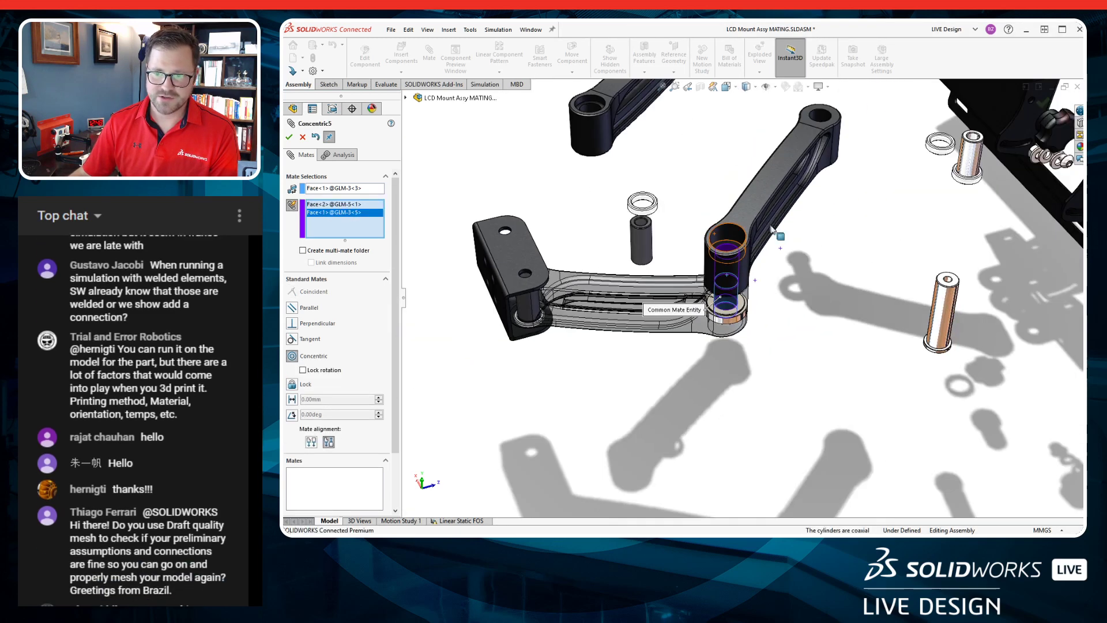
{"action": "left_click", "coordinate": [945, 305]}
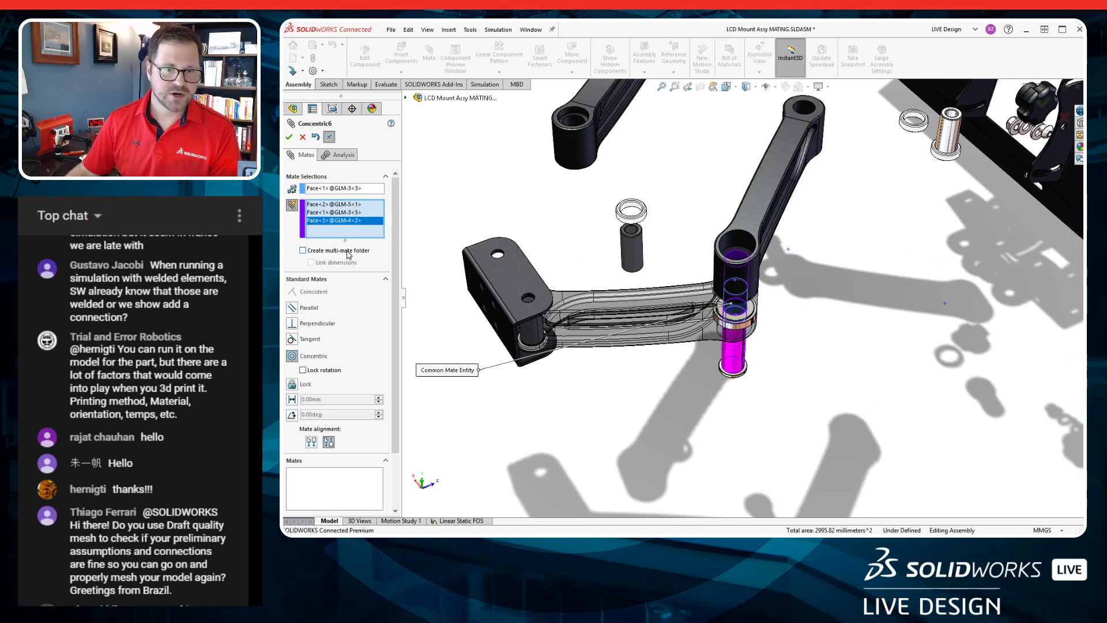
{"action": "left_click", "coordinate": [288, 137]}
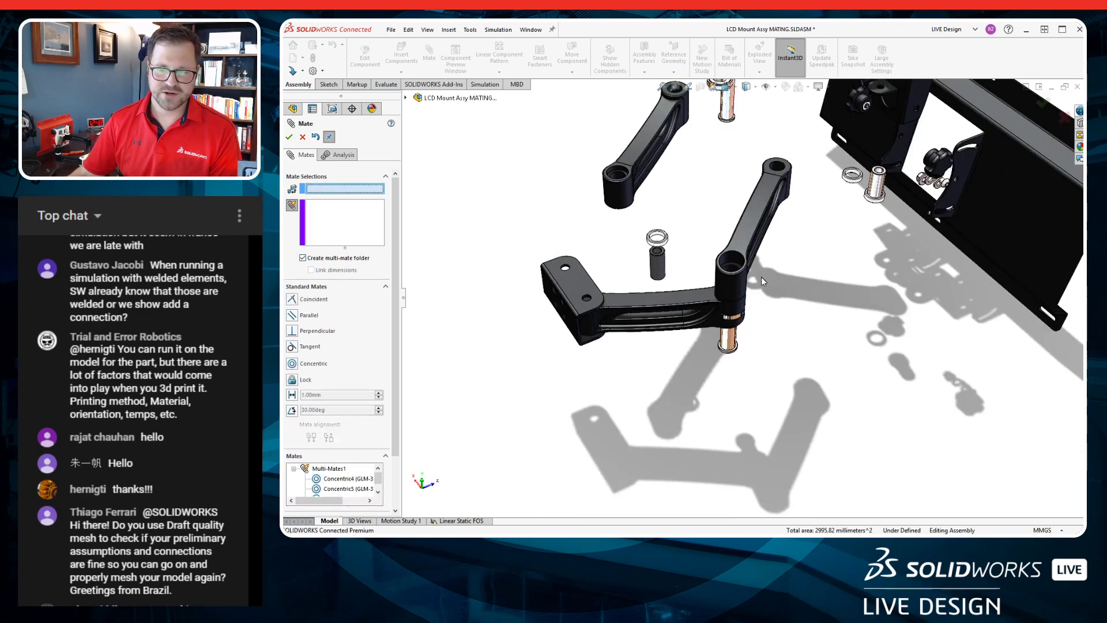
{"action": "scroll", "coordinate": [750, 265], "scroll_direction": "down", "scroll_amount": 5}
{"action": "scroll", "coordinate": [750, 242], "scroll_direction": "up", "scroll_amount": 3}
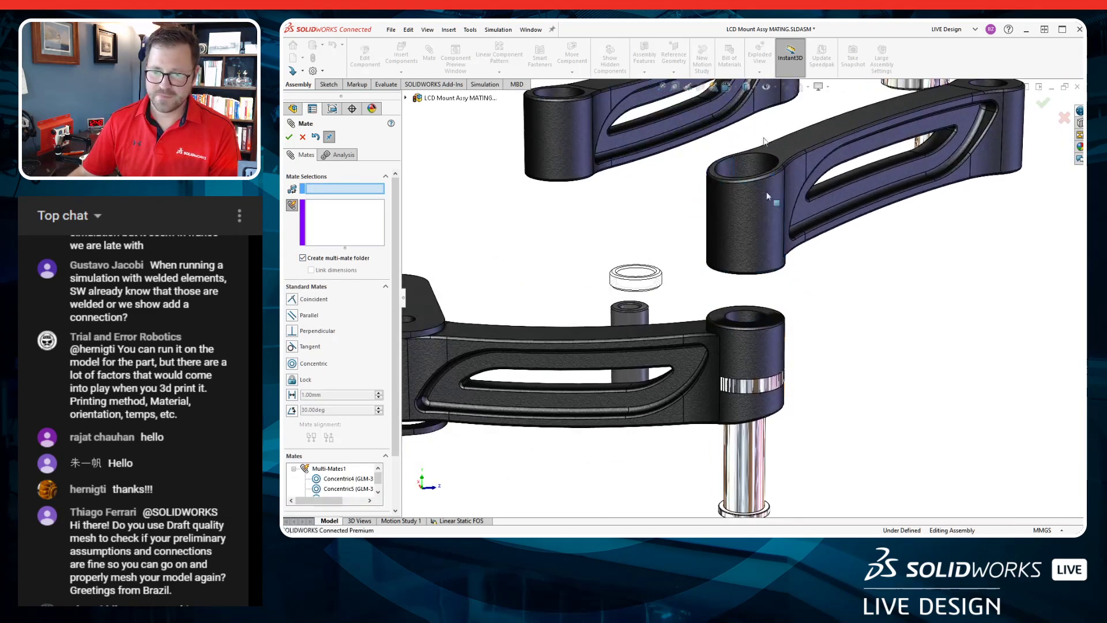
{"action": "left_click", "coordinate": [761, 461]}
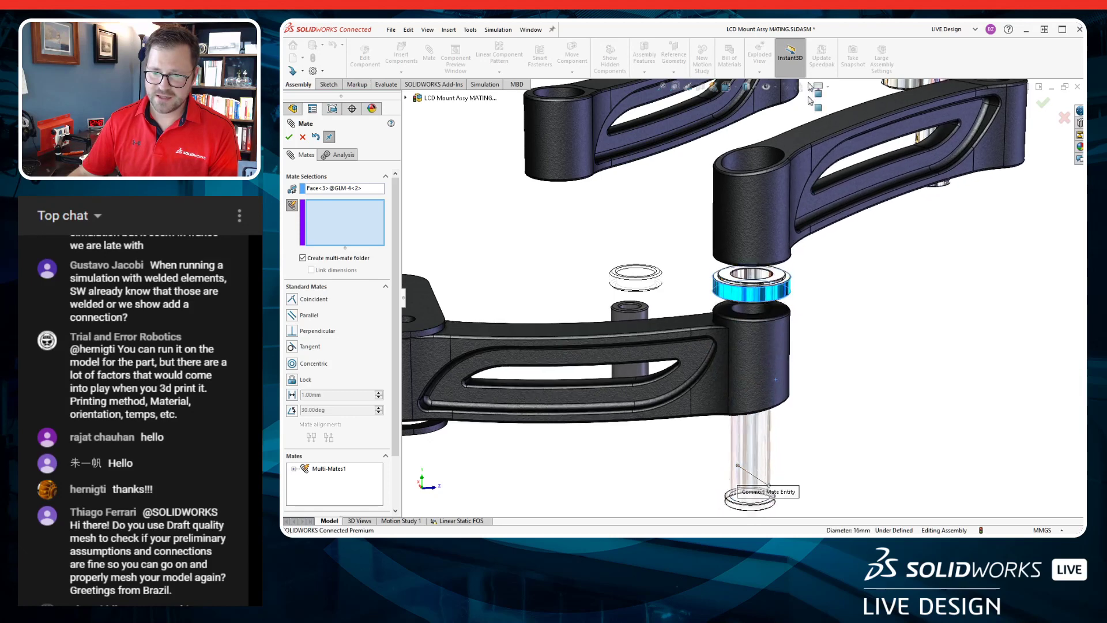
{"action": "left_click", "coordinate": [816, 208]}
{"action": "scroll", "coordinate": [749, 272], "scroll_direction": "down", "scroll_amount": 4}
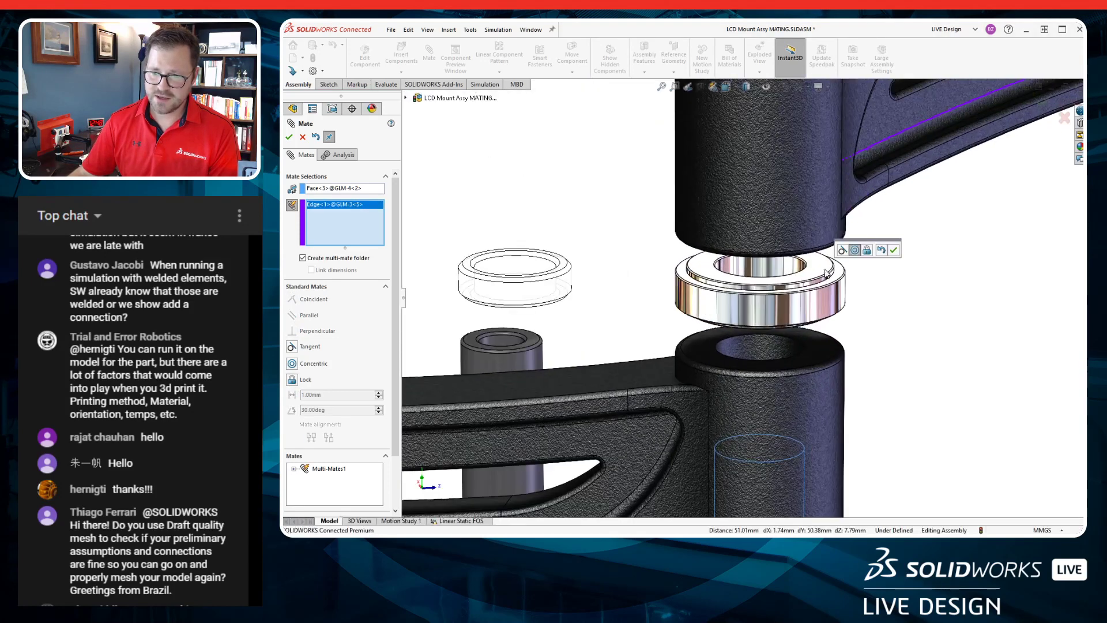
{"action": "left_click", "coordinate": [825, 269]}
{"action": "left_click", "coordinate": [969, 377]}
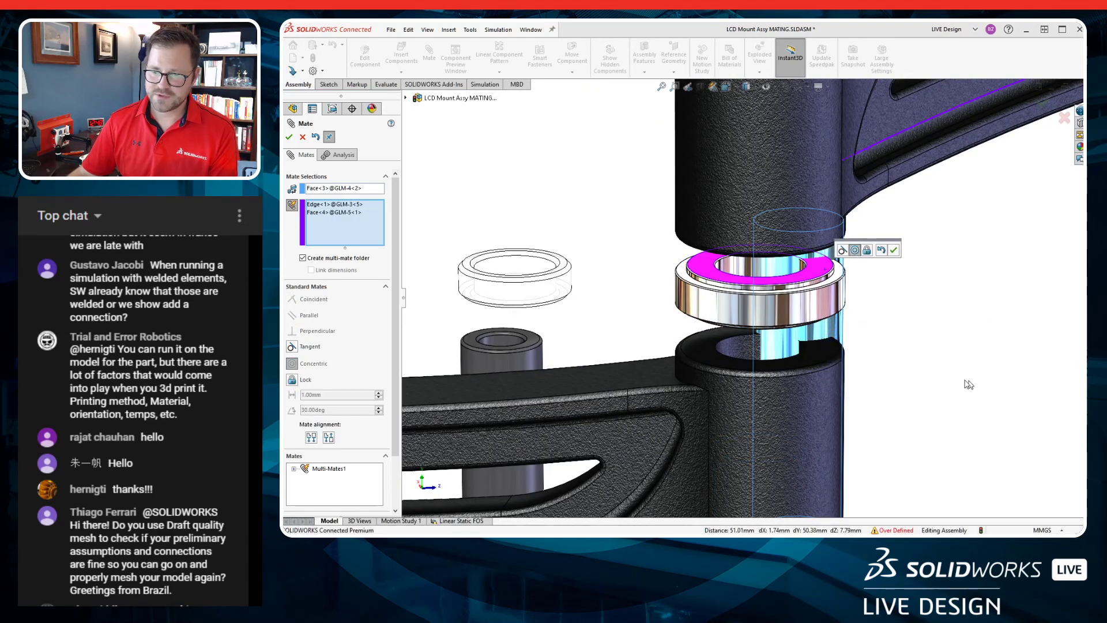
{"action": "key", "text": "Escape"}
Make the GLM-5<1> washer, GLM-3<5> arm and GLM-4<2> pin concentric with the mounted arm's free-end hole in multiple mate mode, using a multi-mate folder.
{"action": "mouse_move", "coordinate": [889, 287]}
{"action": "middle_mouse_down"}
{"action": "mouse_move", "coordinate": [889, 239]}
{"action": "mouse_move", "coordinate": [895, 279]}
{"action": "middle_mouse_up"}
{"action": "scroll", "coordinate": [801, 319], "scroll_direction": "down", "scroll_amount": 1}
{"action": "middle_click_drag", "start_coordinate": [801, 320], "coordinate": [742, 355]}
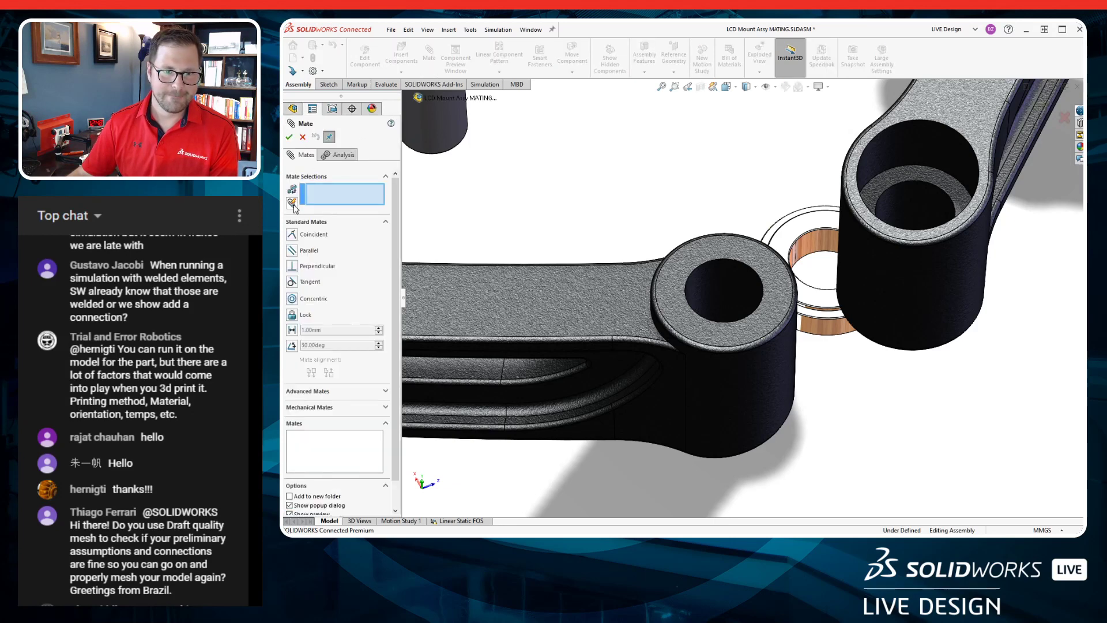
{"action": "left_click", "coordinate": [293, 204]}
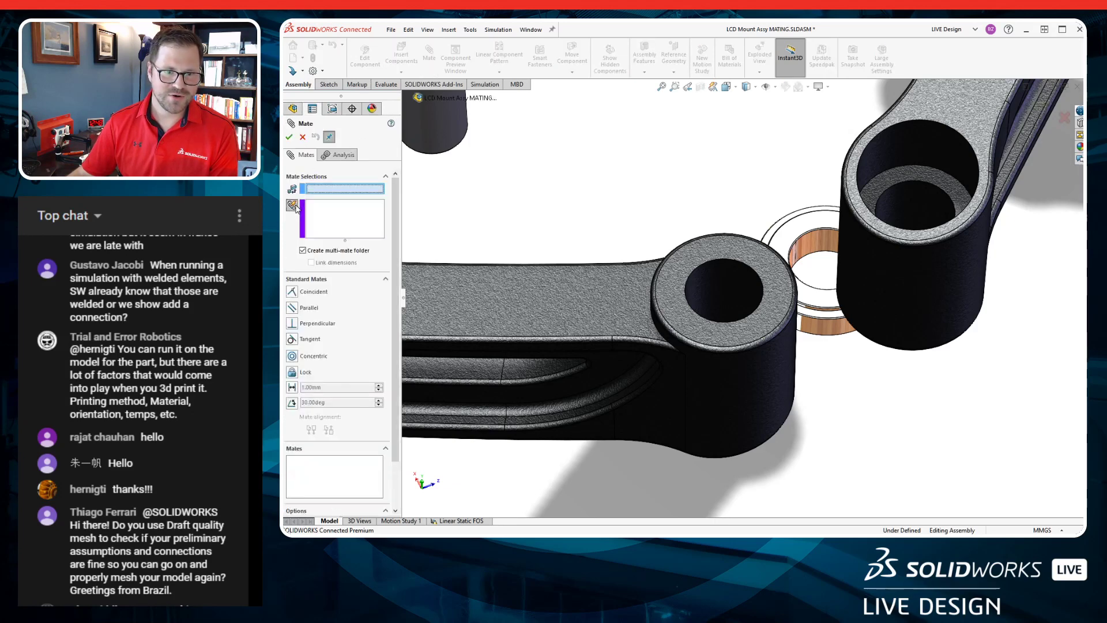
{"action": "left_click", "coordinate": [757, 285]}
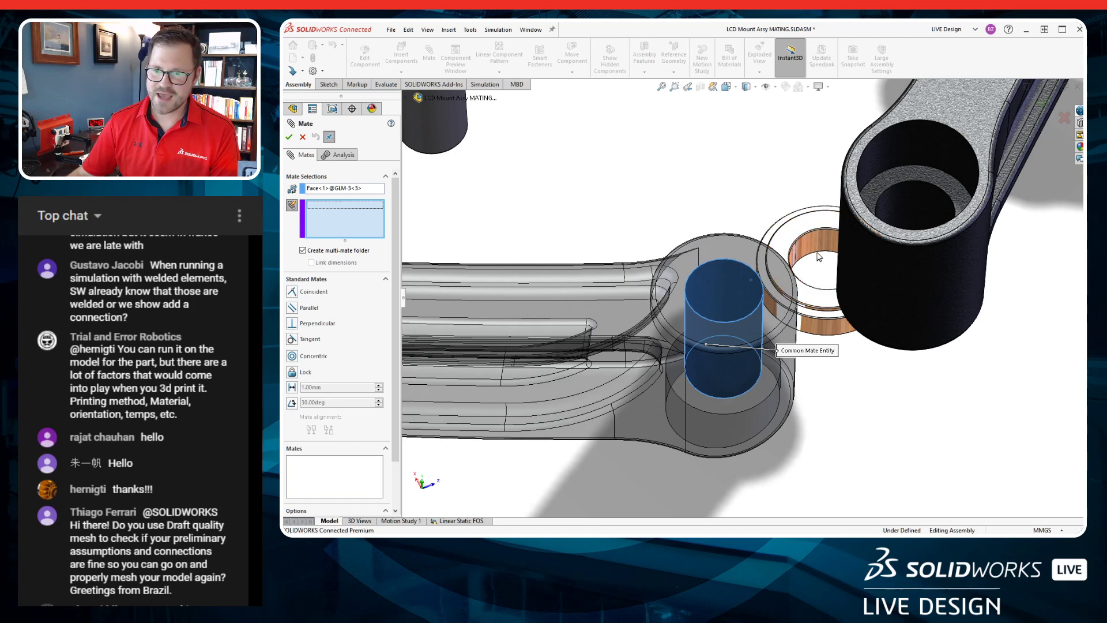
{"action": "left_click", "coordinate": [818, 256]}
{"action": "left_click", "coordinate": [902, 212]}
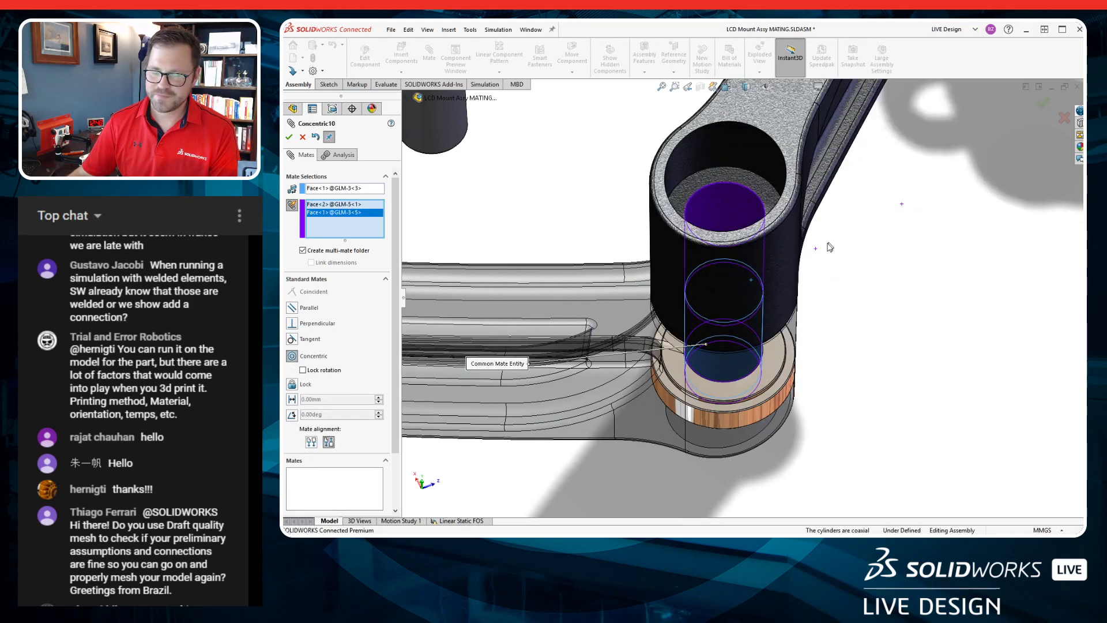
{"action": "scroll", "coordinate": [828, 246], "scroll_direction": "up", "scroll_amount": 6}
{"action": "left_click", "coordinate": [948, 318]}
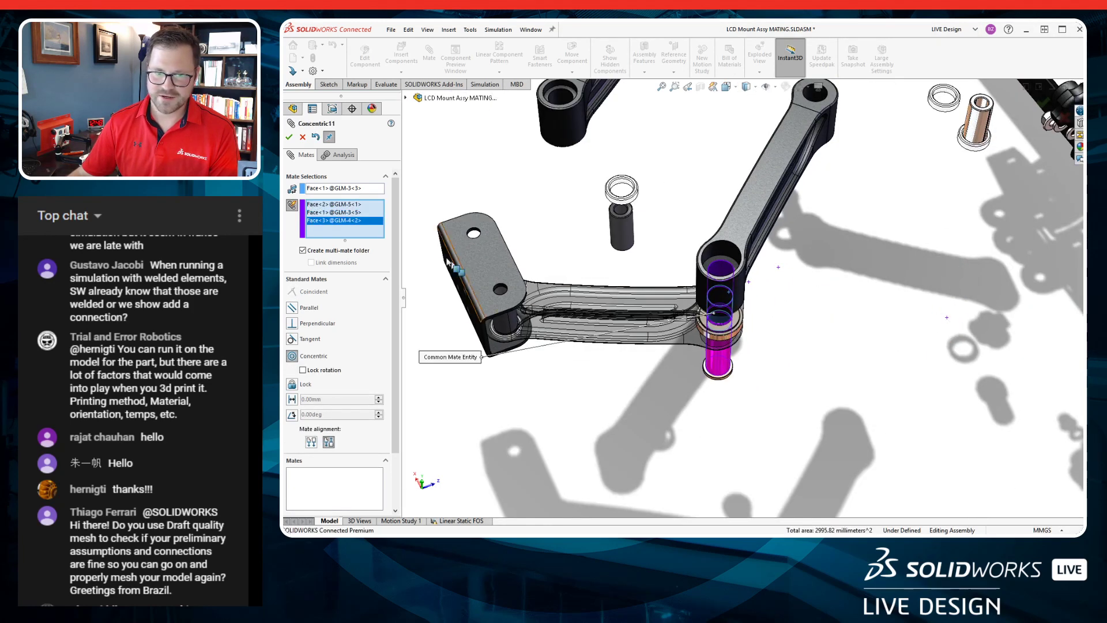
{"action": "left_click", "coordinate": [289, 137]}
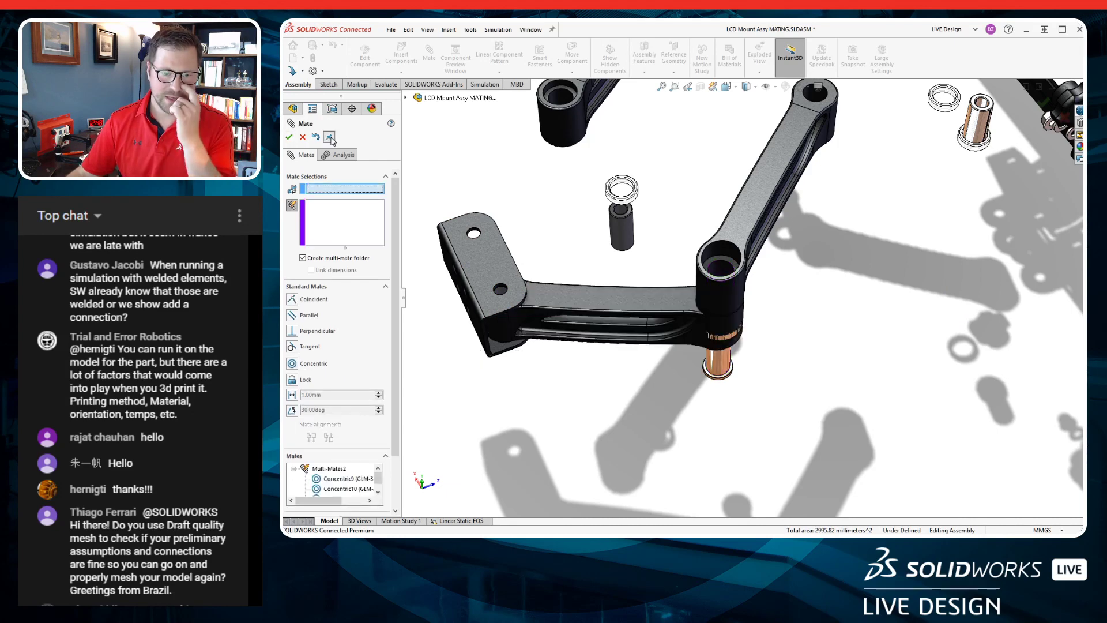
{"action": "left_click", "coordinate": [289, 141]}
Raise the GLM-3<5> arm, the GLM-5 washer and the GLM-4 pin along their shared axis so they line up above the mounted arm's free end.
{"action": "scroll", "coordinate": [746, 357], "scroll_direction": "down", "scroll_amount": 2}
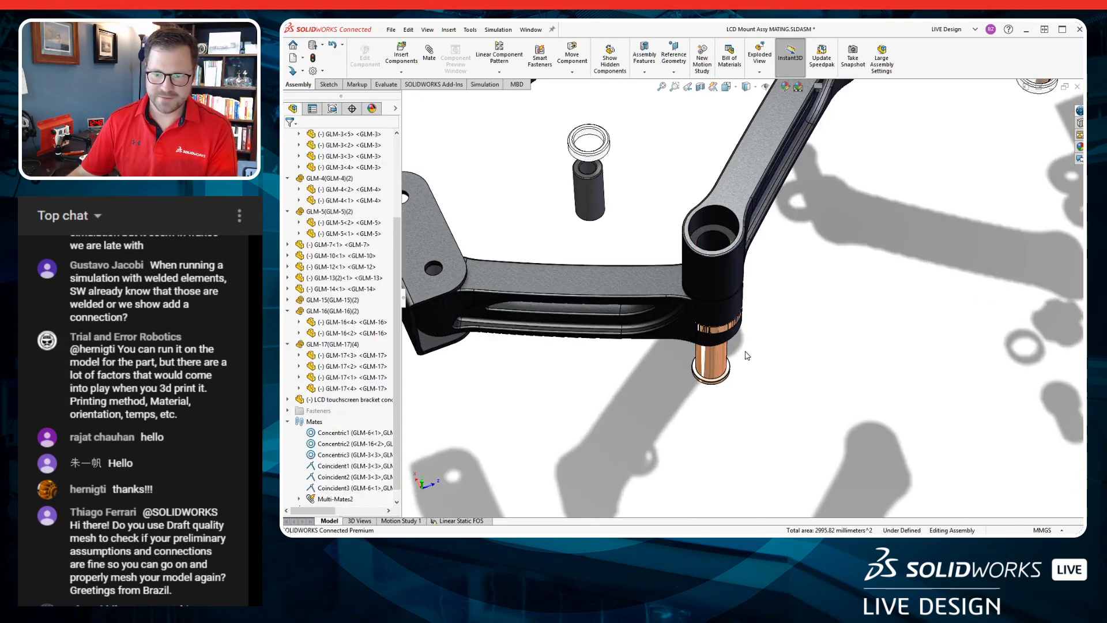
{"action": "middle_click_drag", "start_coordinate": [735, 300], "coordinate": [720, 200]}
{"action": "scroll", "coordinate": [719, 231], "scroll_direction": "down", "scroll_amount": 1}
{"action": "left_click_drag", "start_coordinate": [716, 247], "coordinate": [716, 160]}
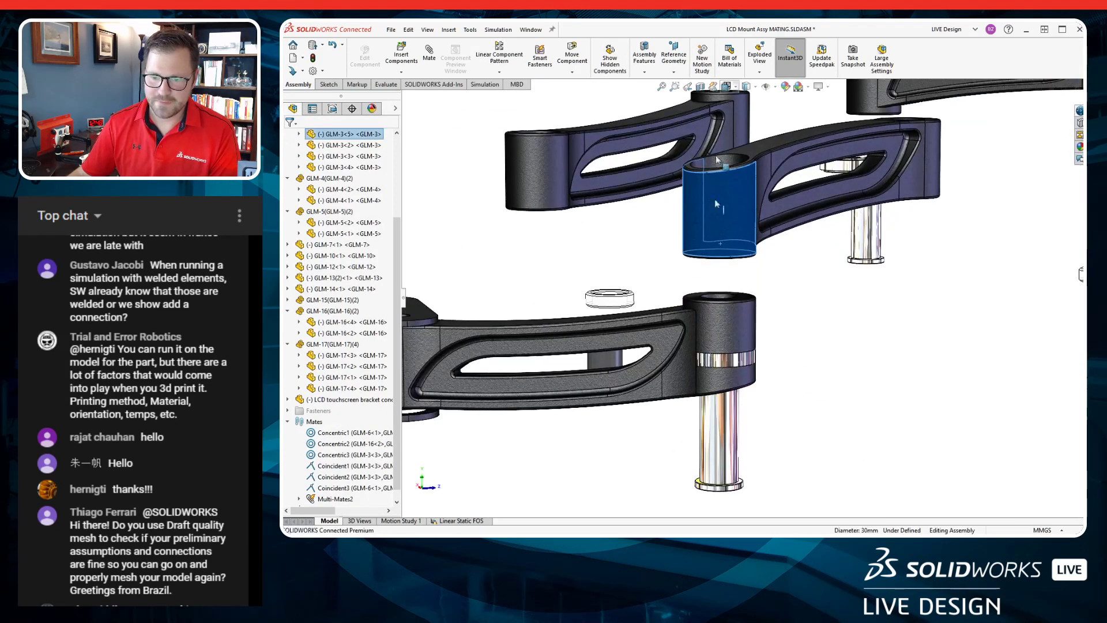
{"action": "left_click_drag", "start_coordinate": [736, 363], "coordinate": [726, 263]}
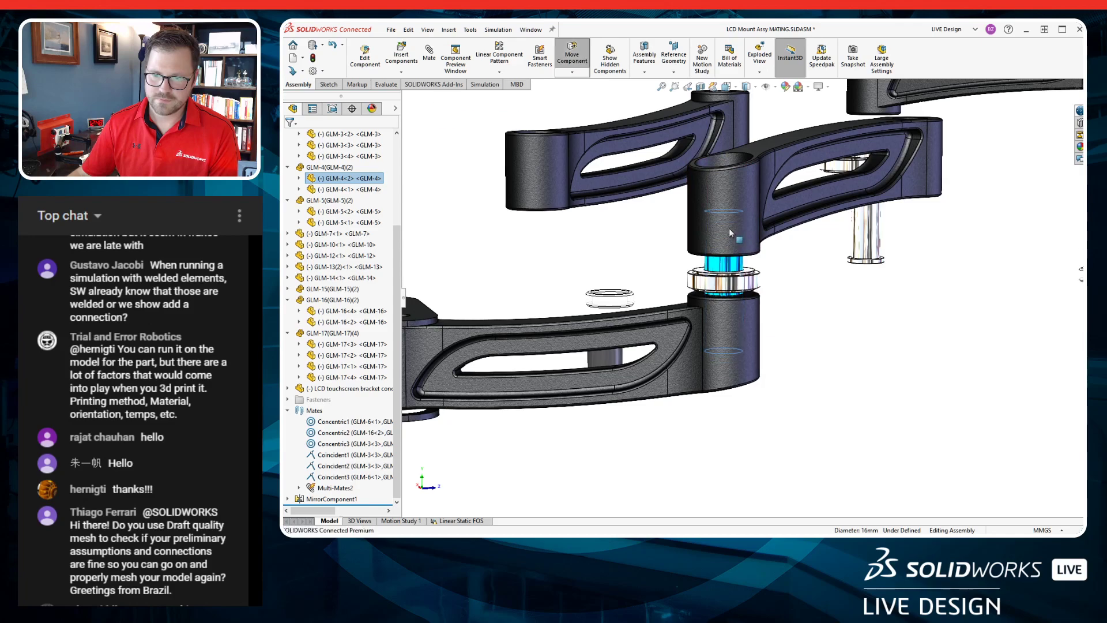
{"action": "scroll", "coordinate": [694, 278], "scroll_direction": "down", "scroll_amount": 5}
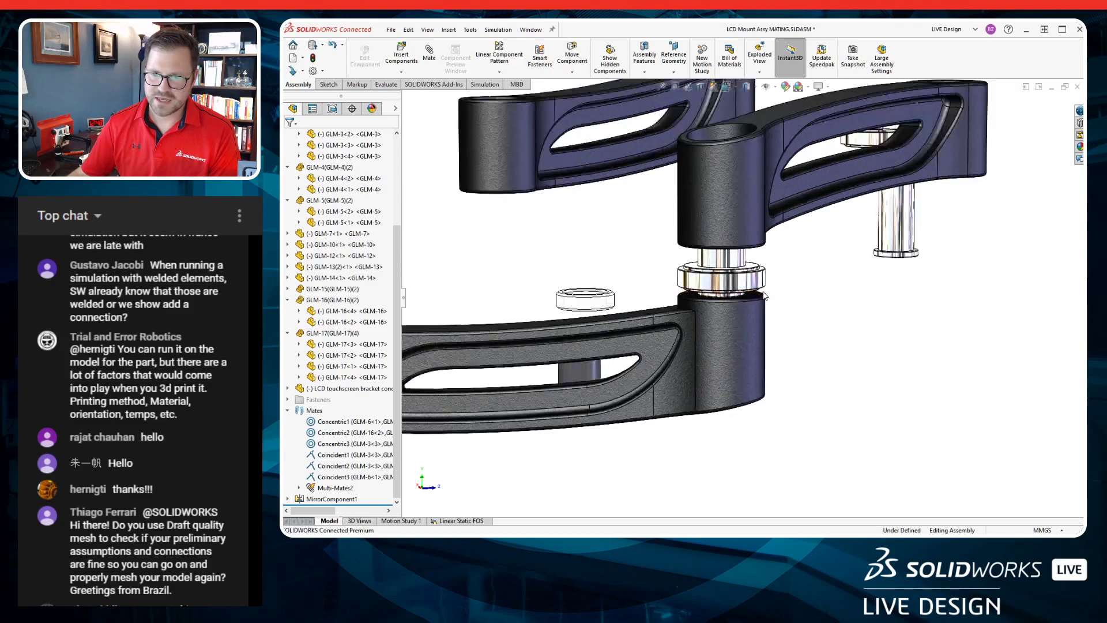
Make the bottom face of the GLM-3<5> arm's end coincident with the top face of the GLM-5<1> washer.
{"action": "left_click", "coordinate": [664, 238]}
{"action": "middle_click_drag", "start_coordinate": [665, 238], "coordinate": [723, 414]}
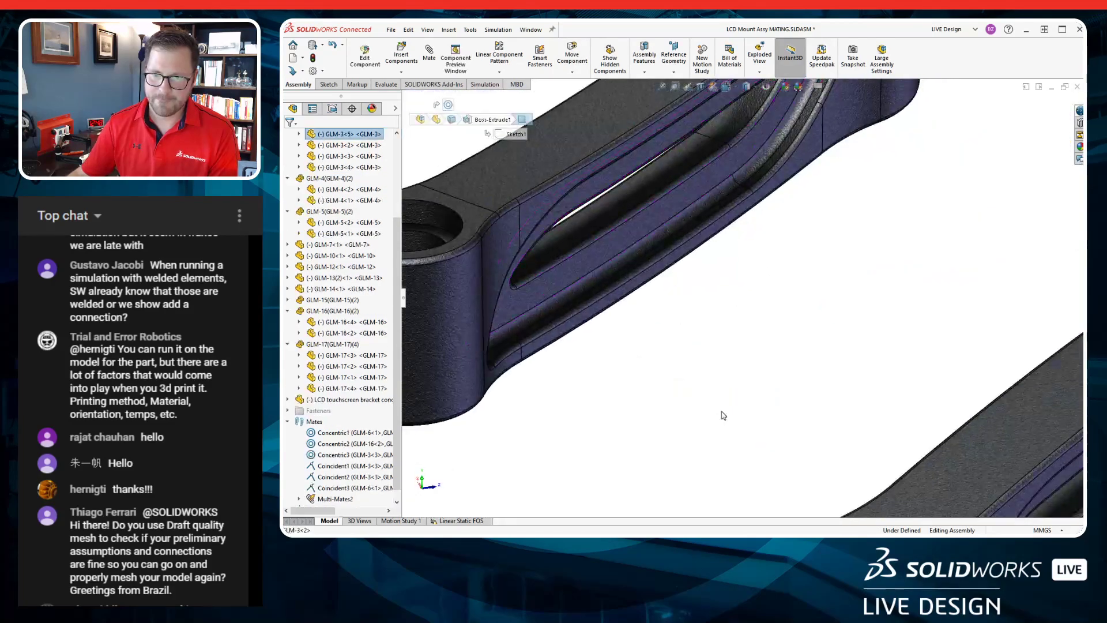
{"action": "scroll", "coordinate": [724, 416], "scroll_direction": "up", "scroll_amount": 4}
{"action": "scroll", "coordinate": [727, 436], "scroll_direction": "down", "scroll_amount": 3}
{"action": "left_click", "coordinate": [764, 495], "text": "ctrl"}
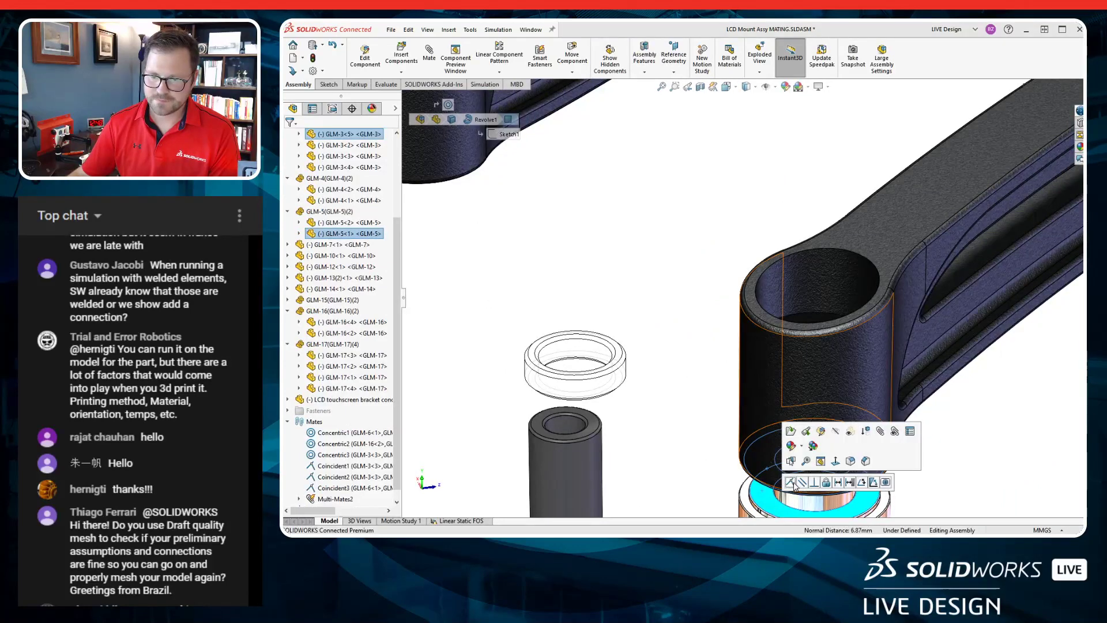
{"action": "left_click", "coordinate": [794, 482]}
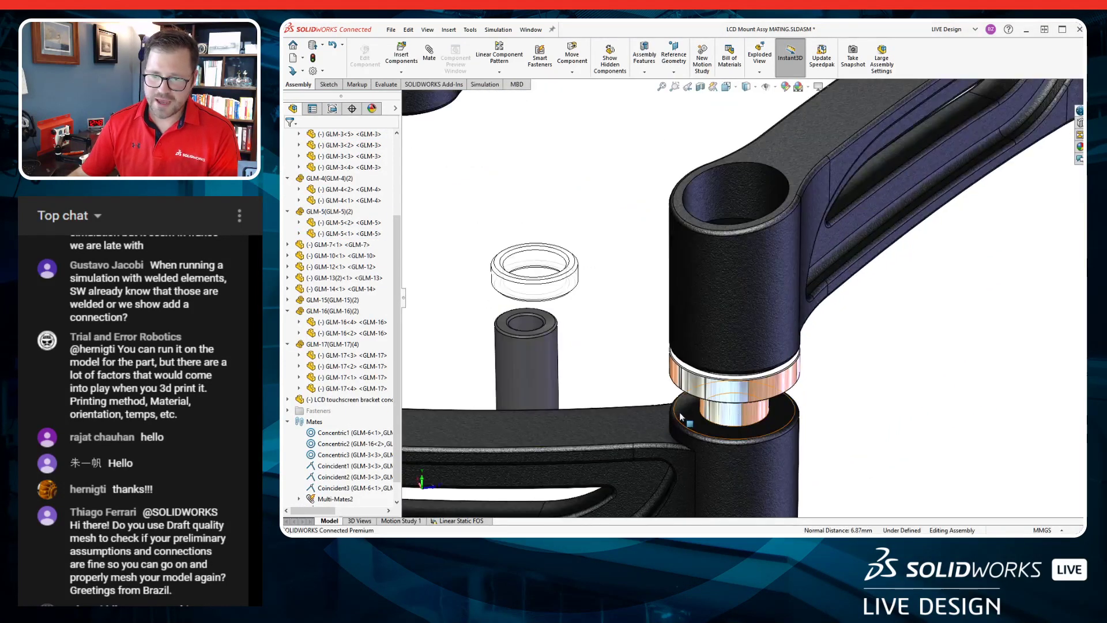
Make the underside of the GLM-5<1> washer coincident with the top of the mounted GLM-3<3> arm's free end.
{"action": "left_click", "coordinate": [682, 416]}
{"action": "middle_click_drag", "start_coordinate": [682, 416], "coordinate": [691, 398]}
{"action": "left_click", "coordinate": [692, 397], "text": "ctrl"}
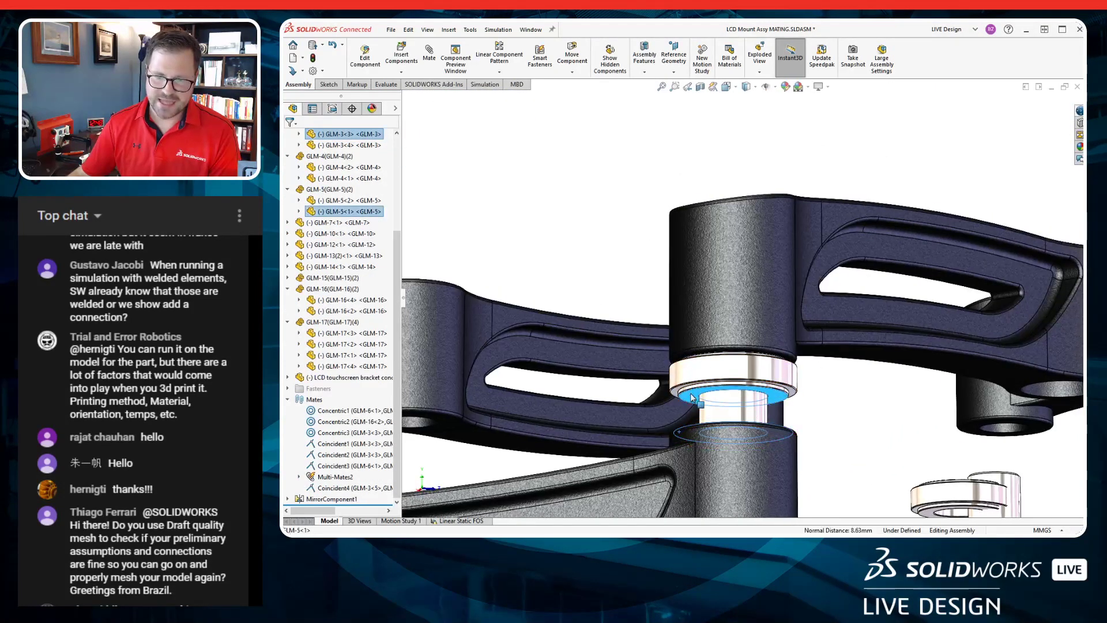
{"action": "left_click", "coordinate": [720, 394]}
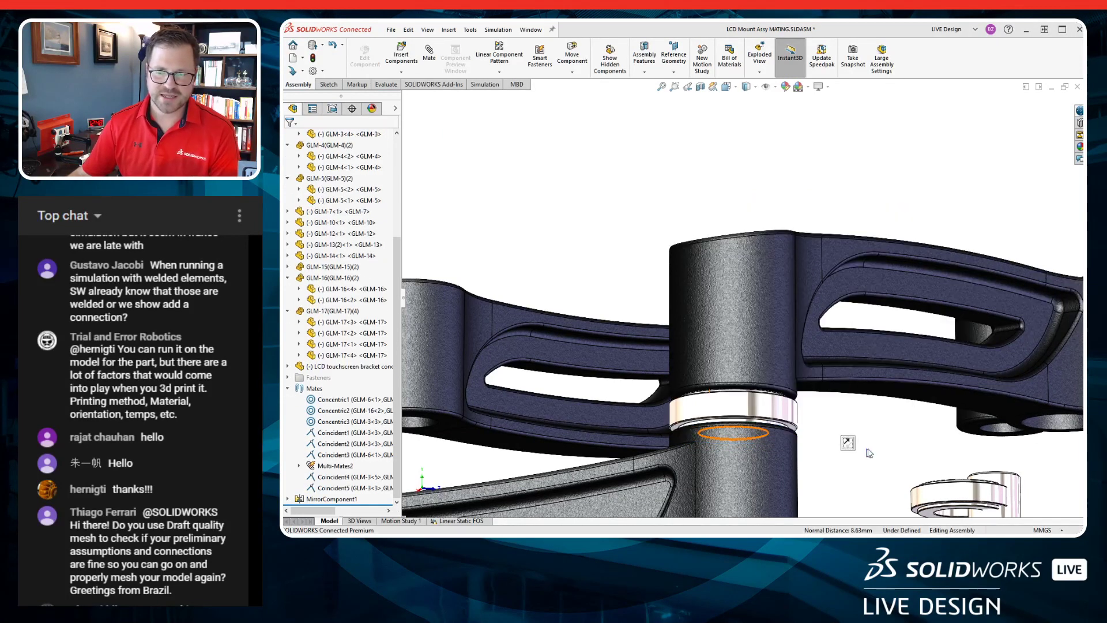
Place the GLM-15<3> pin in the hole at the free end of the GLM-3<5> arm with a concentric SmartMate.
{"action": "scroll", "coordinate": [870, 453], "scroll_direction": "up", "scroll_amount": 5}
{"action": "middle_click_drag", "start_coordinate": [869, 453], "coordinate": [1006, 363]}
{"action": "scroll", "coordinate": [858, 316], "scroll_direction": "down", "scroll_amount": 4}
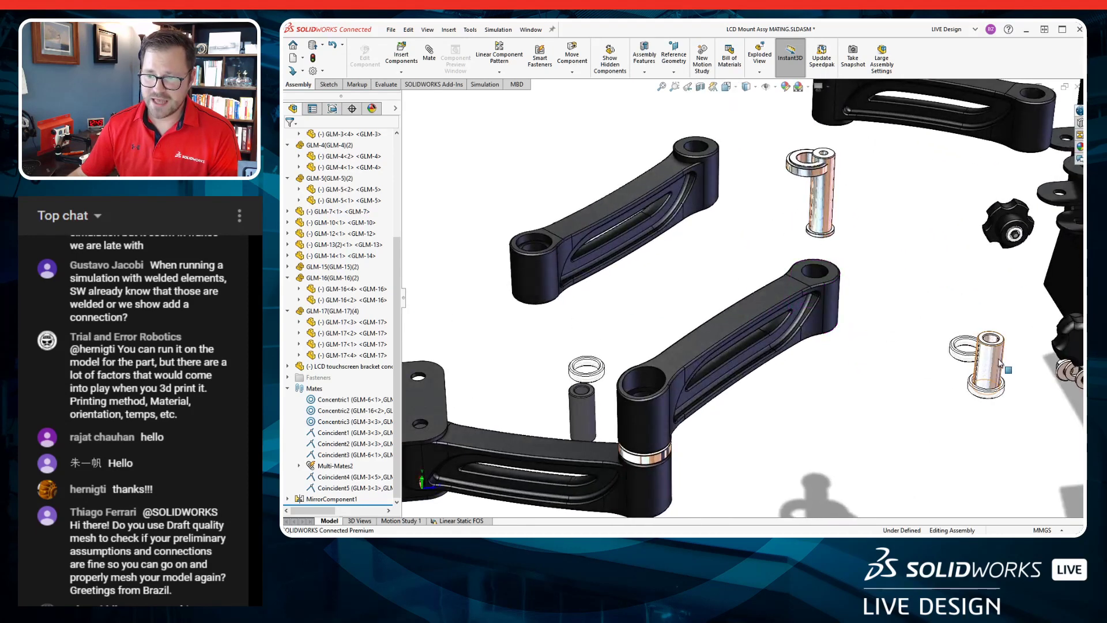
{"action": "left_click_drag", "start_coordinate": [1001, 363], "coordinate": [816, 280]}
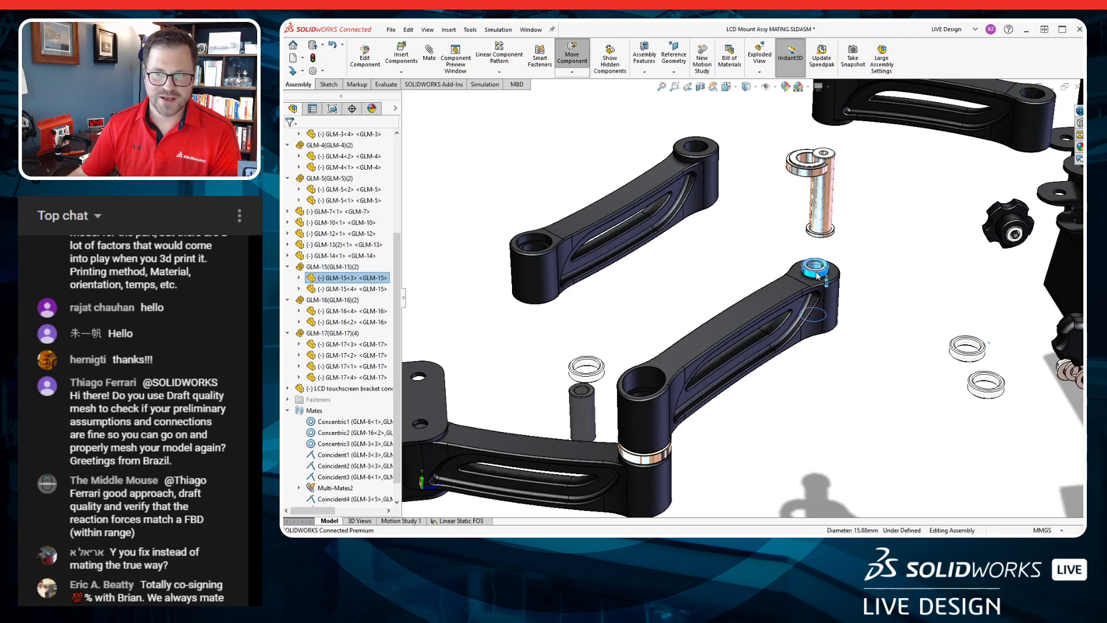
{"action": "left_click_drag", "start_coordinate": [816, 276], "coordinate": [817, 275]}
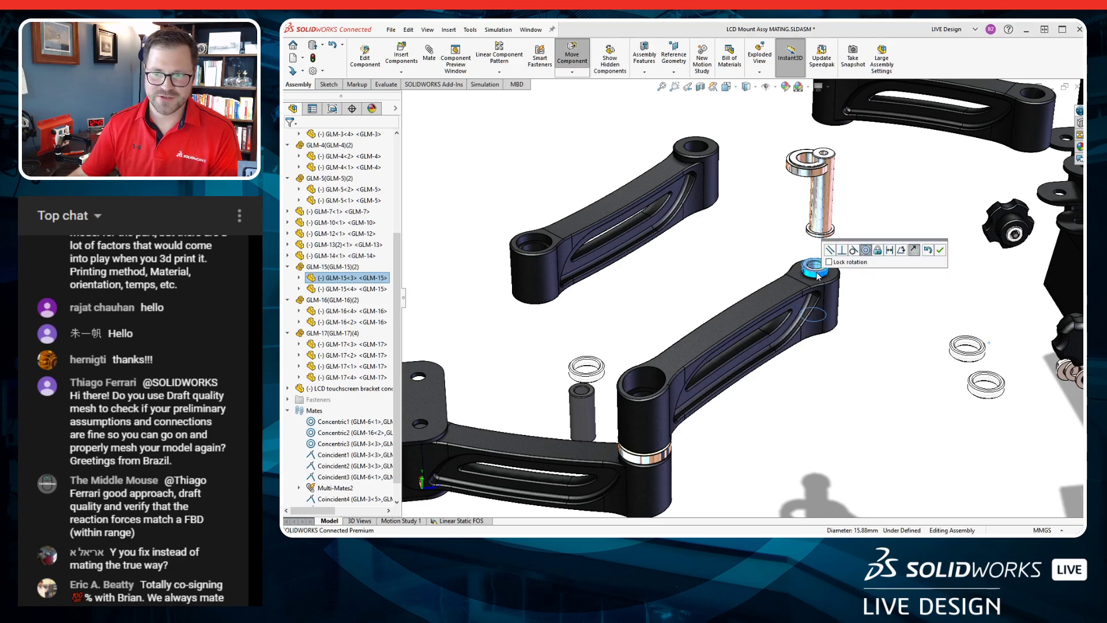
{"action": "left_click", "coordinate": [940, 250]}
Make the GLM-17<3> washer concentric with the GLM-15<3> pin and move the loose GLM-17<4> washer a little closer to the arm.
{"action": "scroll", "coordinate": [810, 320], "scroll_direction": "down", "scroll_amount": 2}
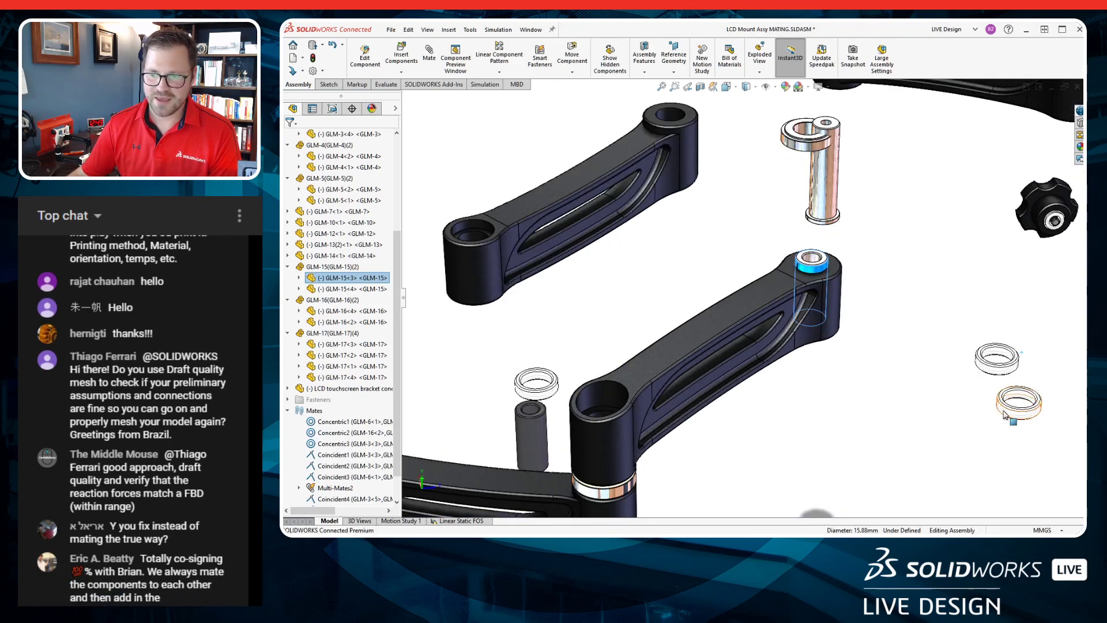
{"action": "left_click", "coordinate": [1013, 418]}
{"action": "left_click_drag", "start_coordinate": [979, 402], "coordinate": [813, 271]}
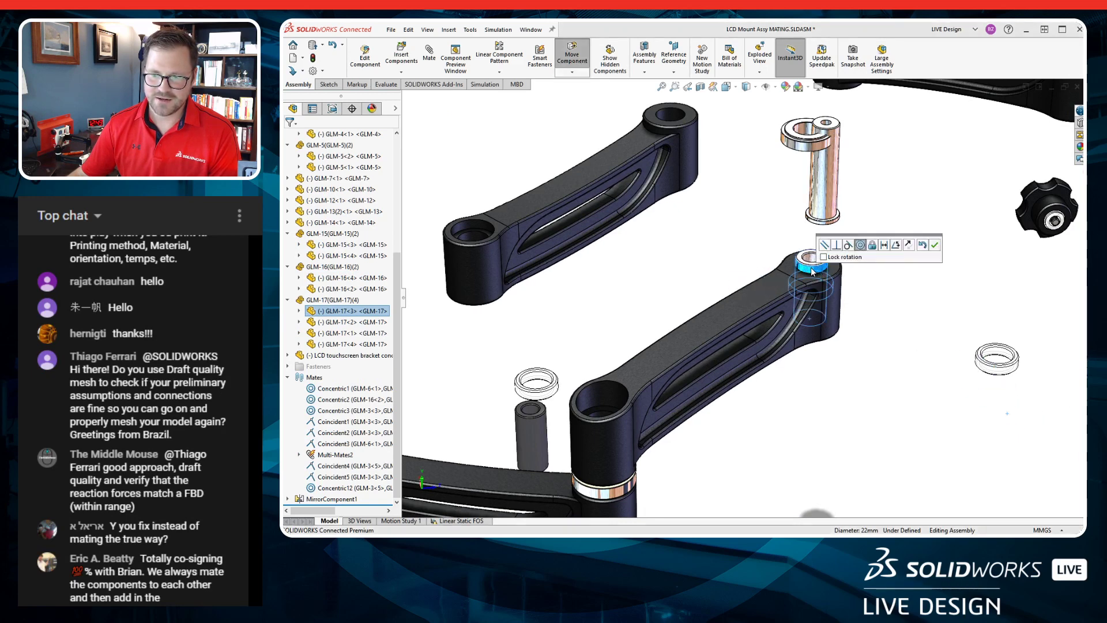
{"action": "left_click", "coordinate": [935, 245]}
{"action": "left_click", "coordinate": [985, 366]}
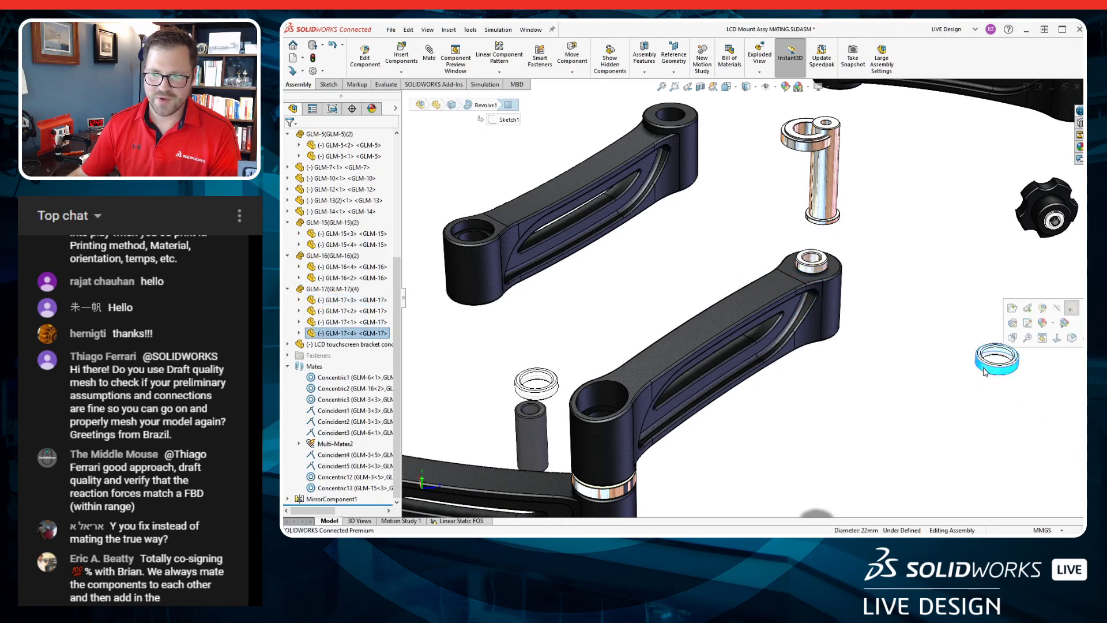
{"action": "left_click_drag", "start_coordinate": [980, 366], "coordinate": [925, 193]}
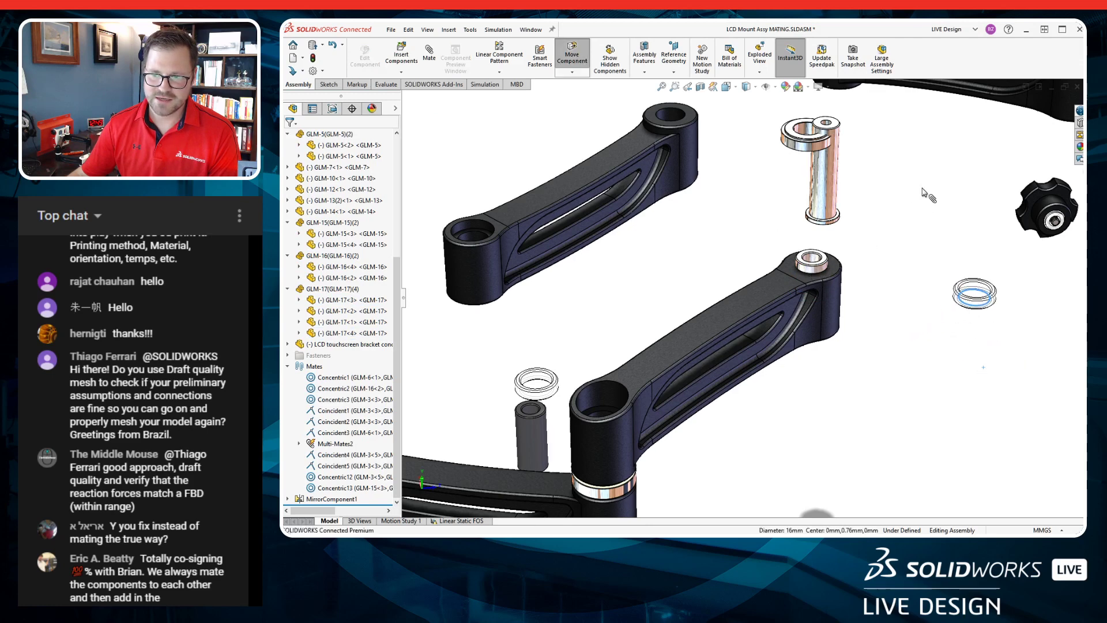
Make the GLM-15<3> pin's flange face coincident with the circular edge on the underside of the GLM-3<5> arm's free end.
{"action": "scroll", "coordinate": [875, 284], "scroll_direction": "up", "scroll_amount": 3}
{"action": "left_click_drag", "start_coordinate": [773, 300], "coordinate": [721, 384]}
{"action": "scroll", "coordinate": [744, 385], "scroll_direction": "down", "scroll_amount": 8}
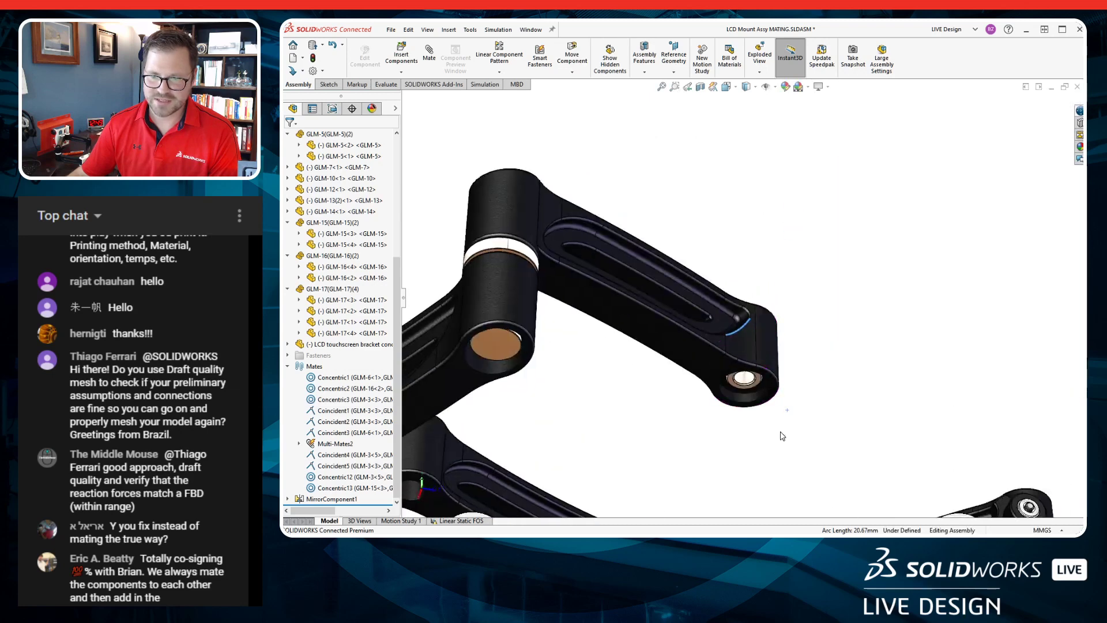
{"action": "left_click", "coordinate": [774, 379]}
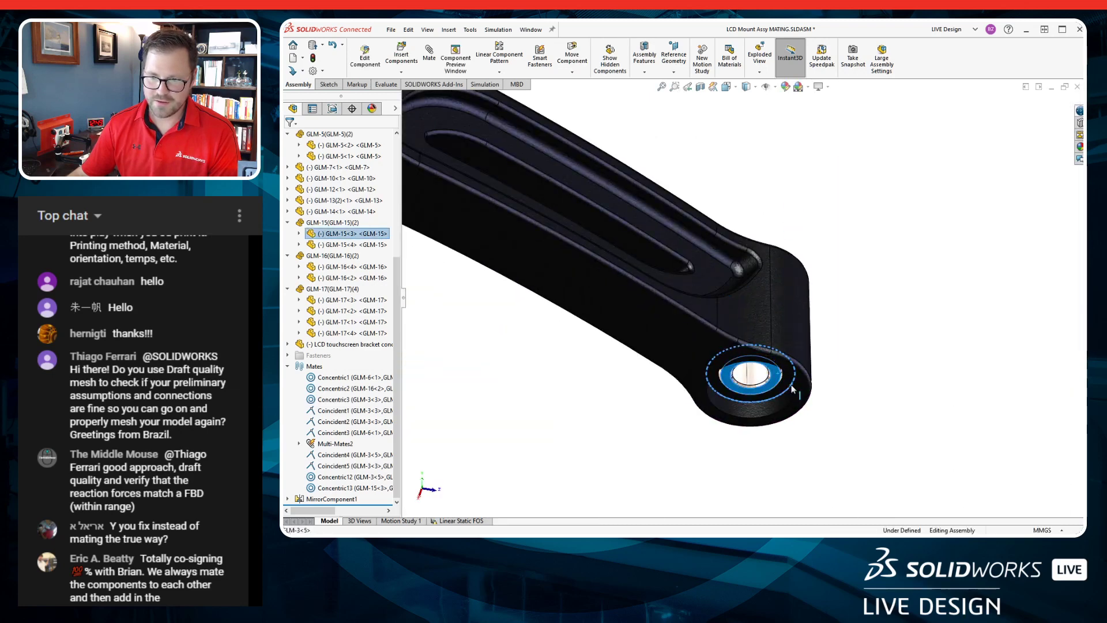
{"action": "left_click", "coordinate": [792, 386], "text": "ctrl"}
{"action": "left_click", "coordinate": [822, 378]}
Swing the bracket-mounted arm and the joined GLM-3<5> arm about their joints to demonstrate the mates.
{"action": "scroll", "coordinate": [843, 254], "scroll_direction": "up", "scroll_amount": 8}
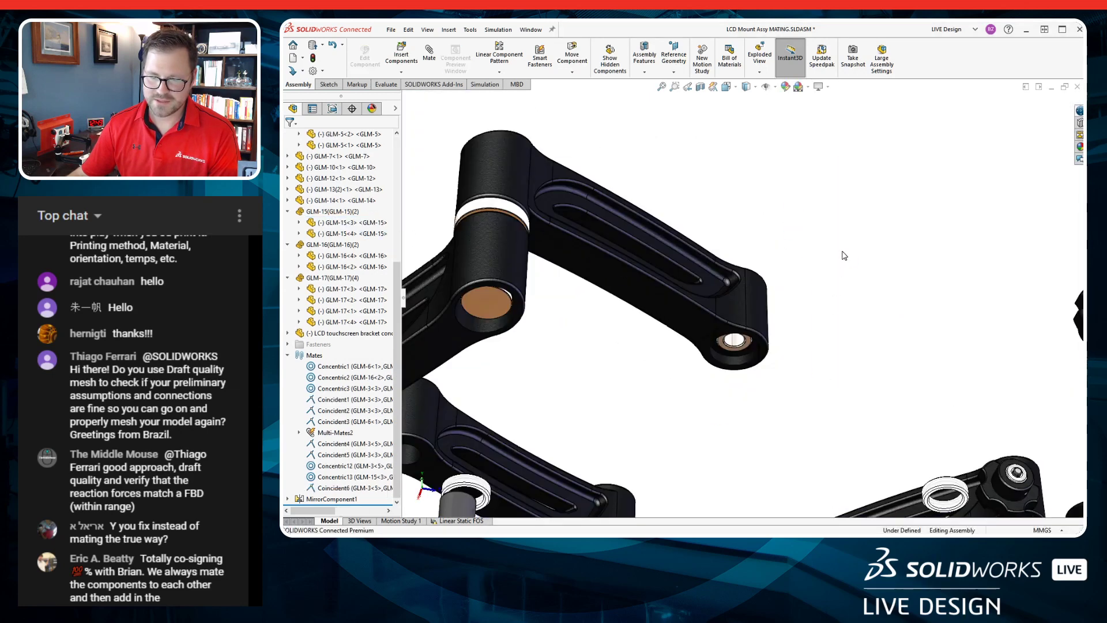
{"action": "middle_click_drag", "start_coordinate": [720, 257], "coordinate": [737, 450]}
{"action": "scroll", "coordinate": [663, 311], "scroll_direction": "down", "scroll_amount": 3}
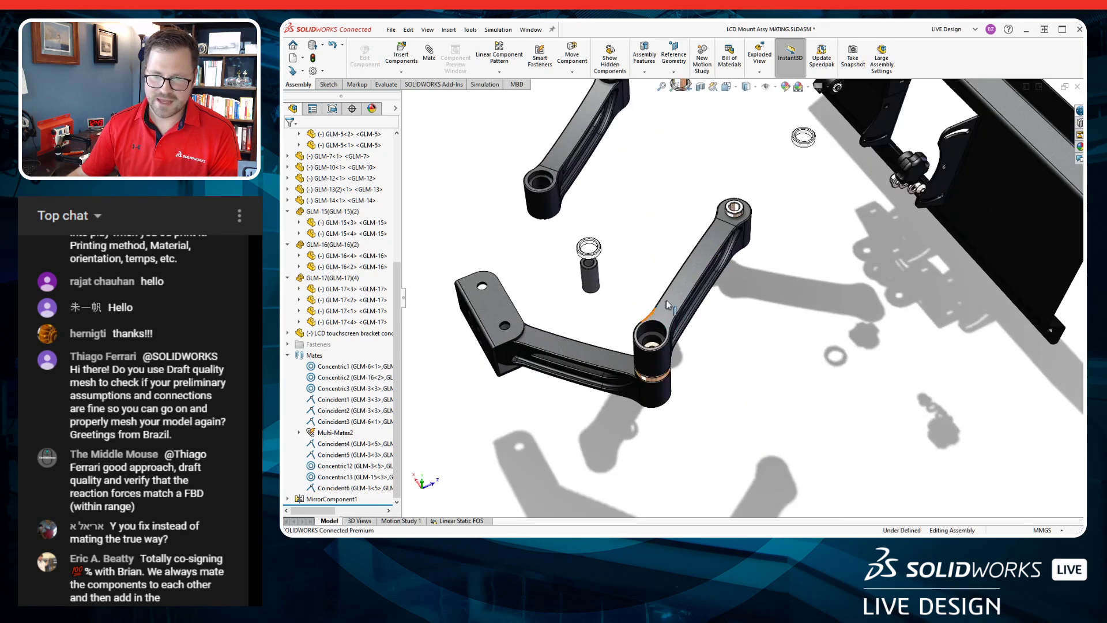
{"action": "left_click", "coordinate": [673, 297]}
{"action": "left_click_drag", "start_coordinate": [585, 332], "coordinate": [682, 271]}
{"action": "scroll", "coordinate": [736, 210], "scroll_direction": "up", "scroll_amount": 2}
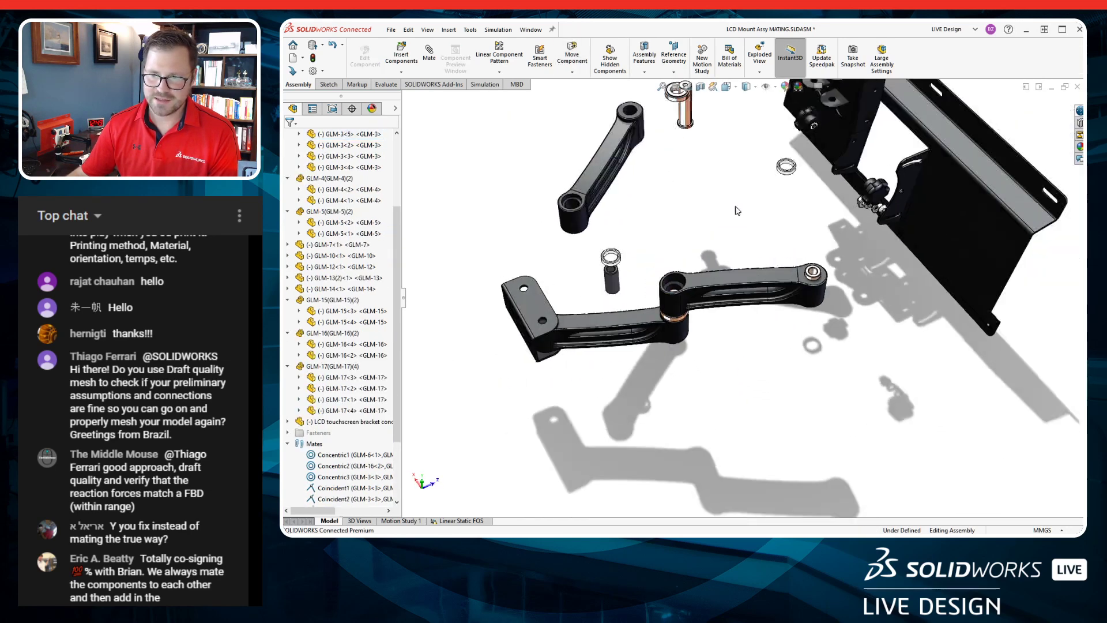
{"action": "scroll", "coordinate": [755, 265], "scroll_direction": "down", "scroll_amount": 1}
{"action": "middle_click_drag", "start_coordinate": [752, 234], "coordinate": [733, 222]}
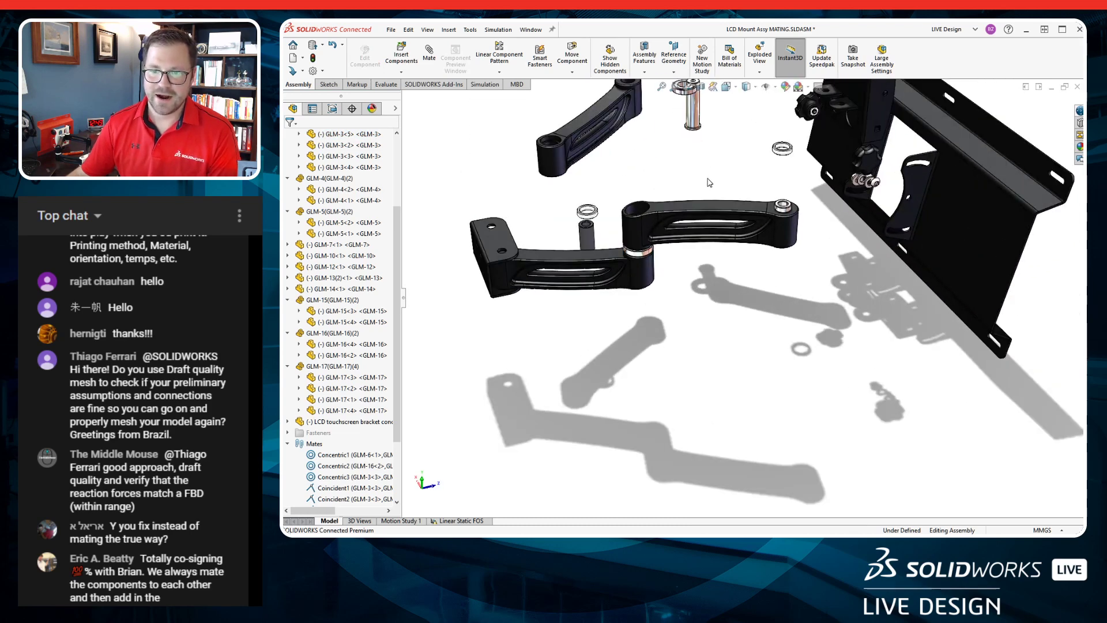
{"action": "scroll", "coordinate": [723, 174], "scroll_direction": "down", "scroll_amount": 2}
{"action": "middle_click_drag", "start_coordinate": [829, 174], "coordinate": [744, 271]}
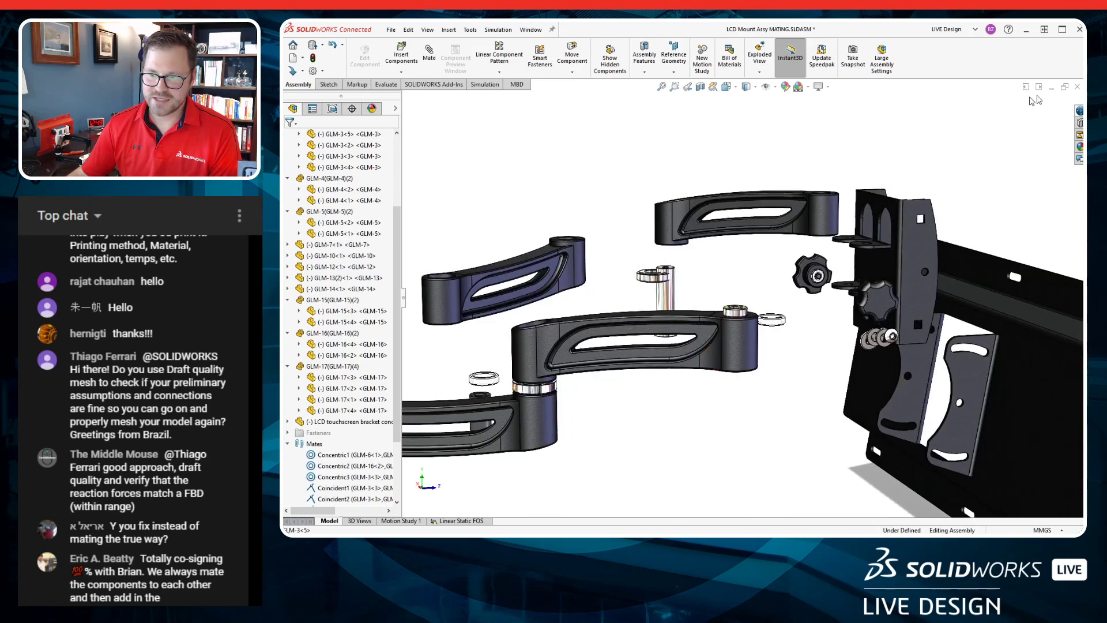
Switch to the open LCD Mount Assy SIMULATION assembly.
{"action": "left_click", "coordinate": [530, 30]}
{"action": "left_click", "coordinate": [604, 154]}
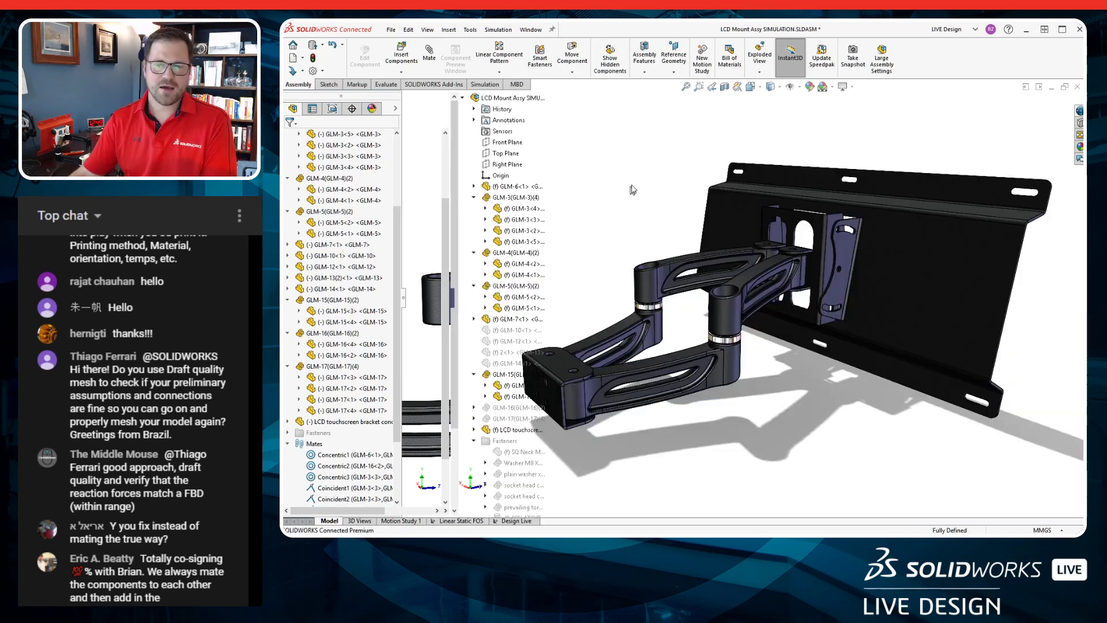
{"action": "left_click", "coordinate": [446, 156]}
Collapse the GLM-3, GLM-4, GLM-5 and GLM-15 component groups, the Fasteners folder and the flyout assembly tree.
{"action": "left_click", "coordinate": [288, 233]}
{"action": "left_click", "coordinate": [288, 244]}
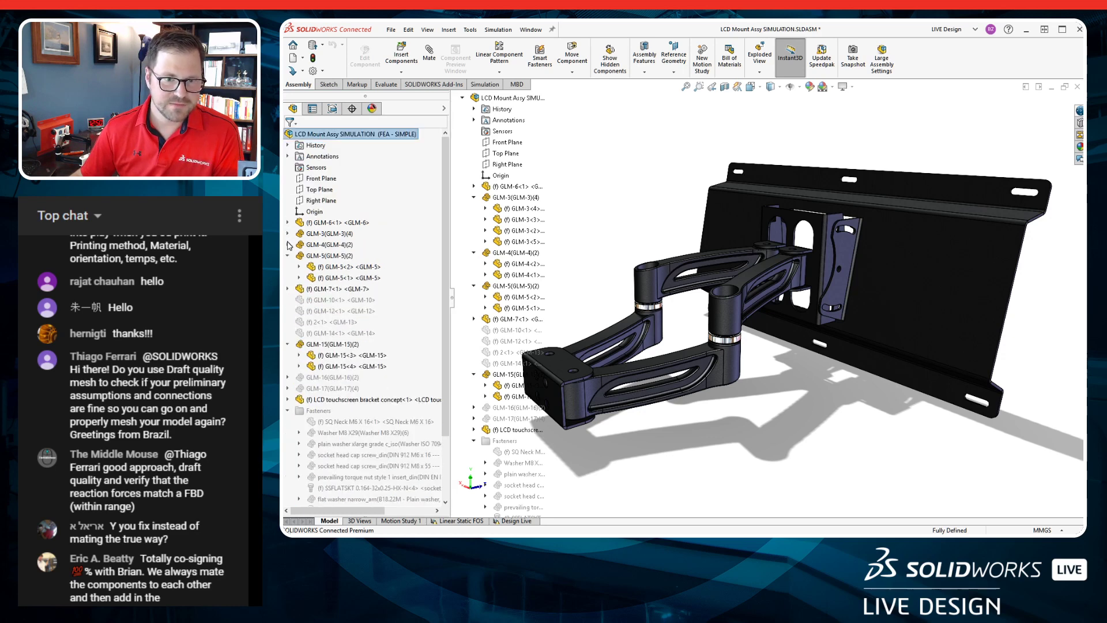
{"action": "left_click", "coordinate": [287, 255]}
{"action": "left_click", "coordinate": [288, 266]}
{"action": "left_click", "coordinate": [288, 267]}
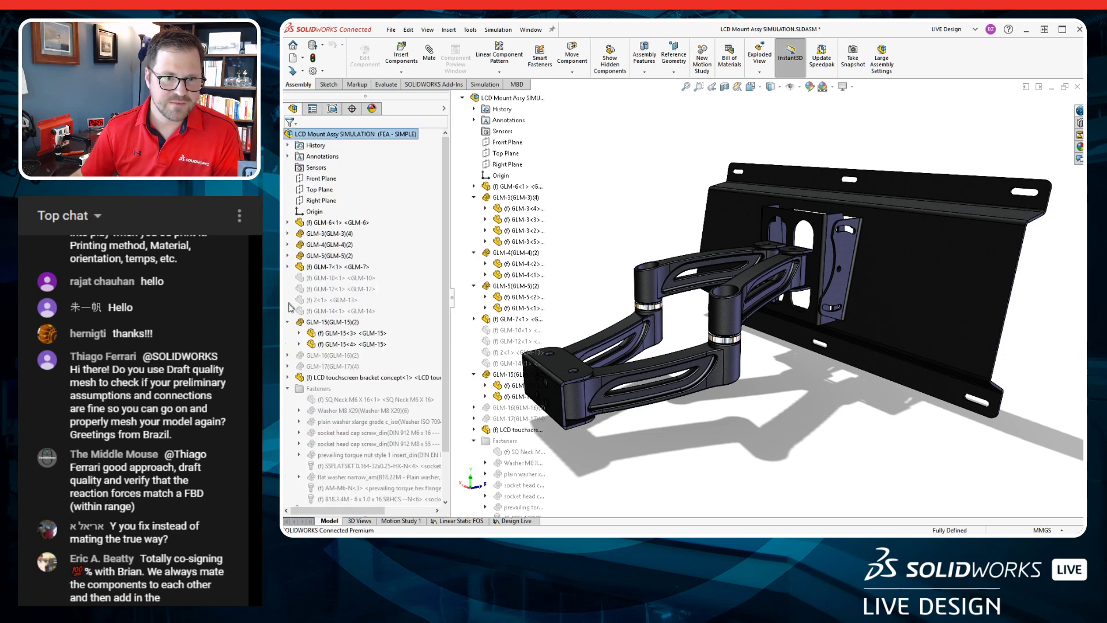
{"action": "left_click", "coordinate": [288, 322]}
{"action": "left_click", "coordinate": [288, 367]}
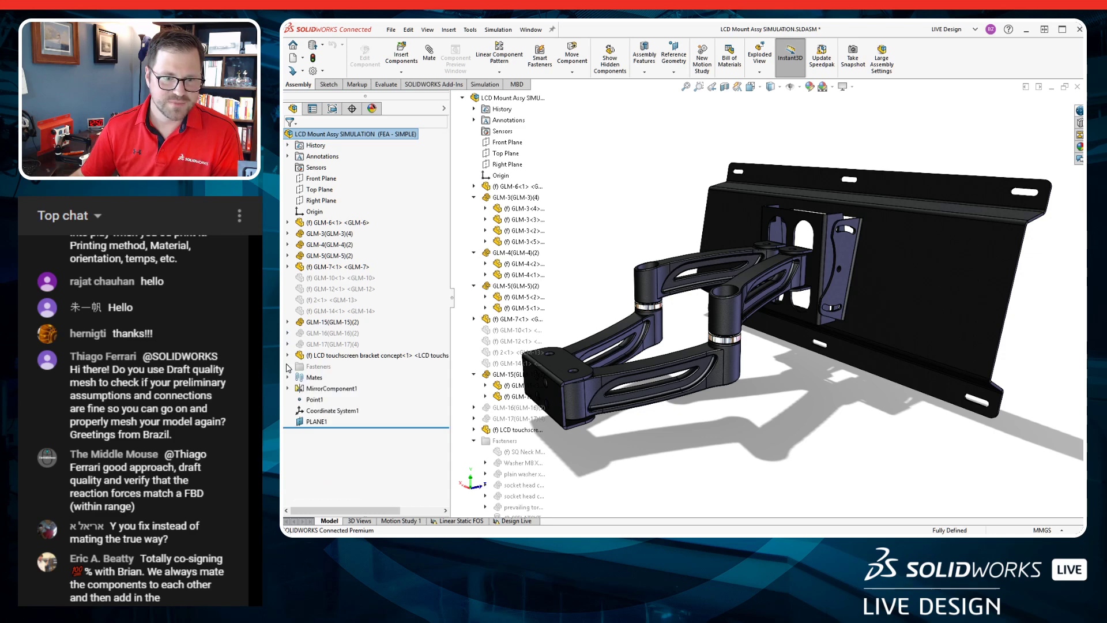
{"action": "left_click", "coordinate": [465, 98]}
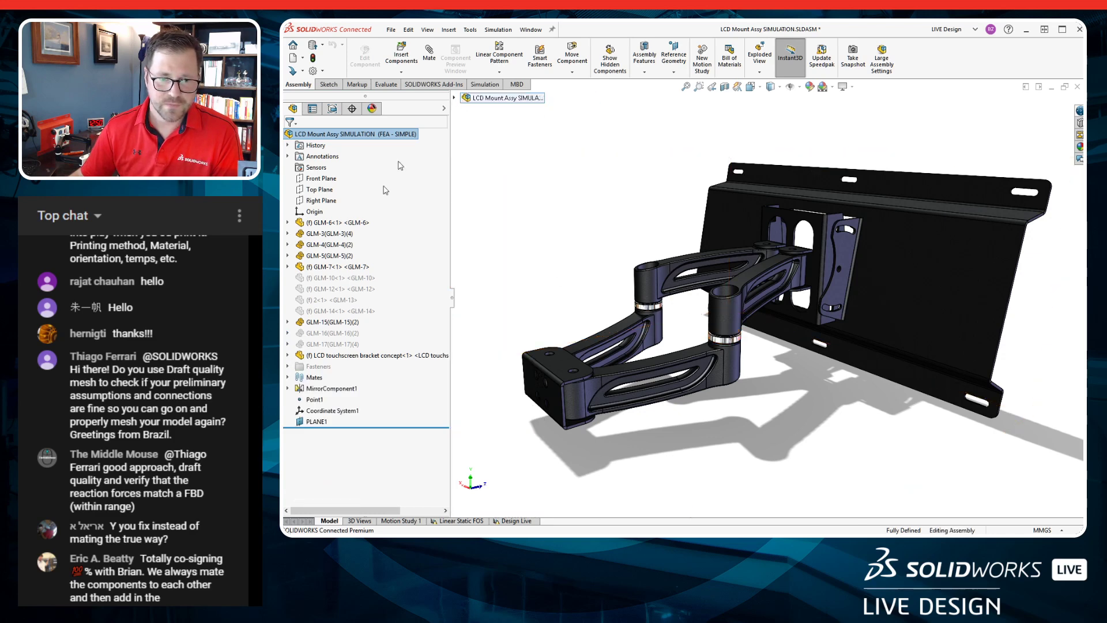
{"action": "scroll", "coordinate": [603, 235], "scroll_direction": "up", "scroll_amount": 3}
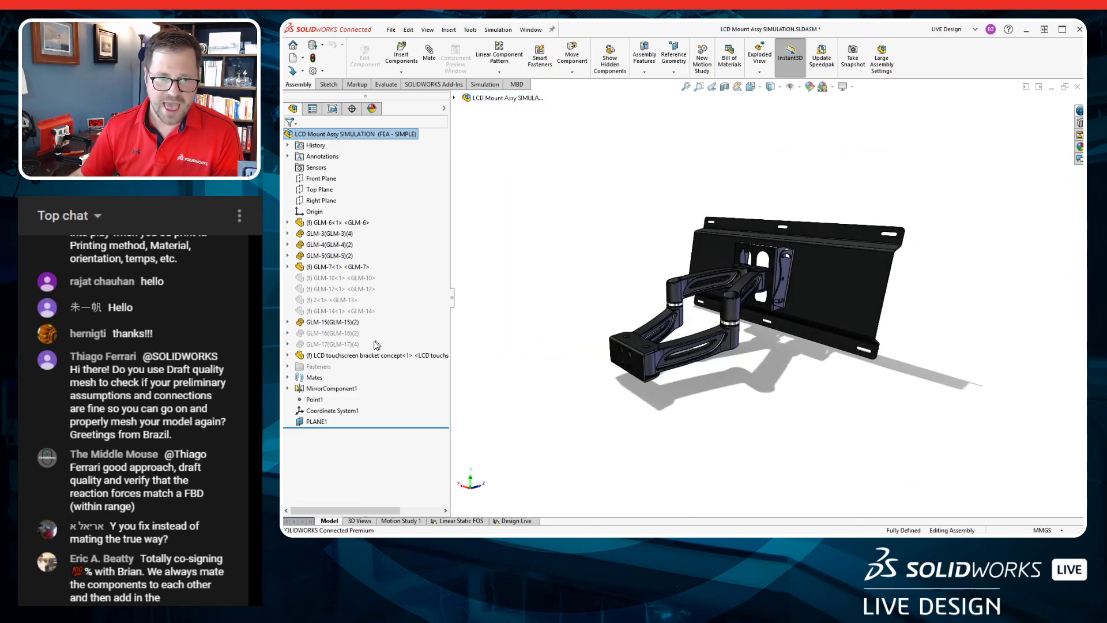
{"action": "scroll", "coordinate": [738, 271], "scroll_direction": "down", "scroll_amount": 3}
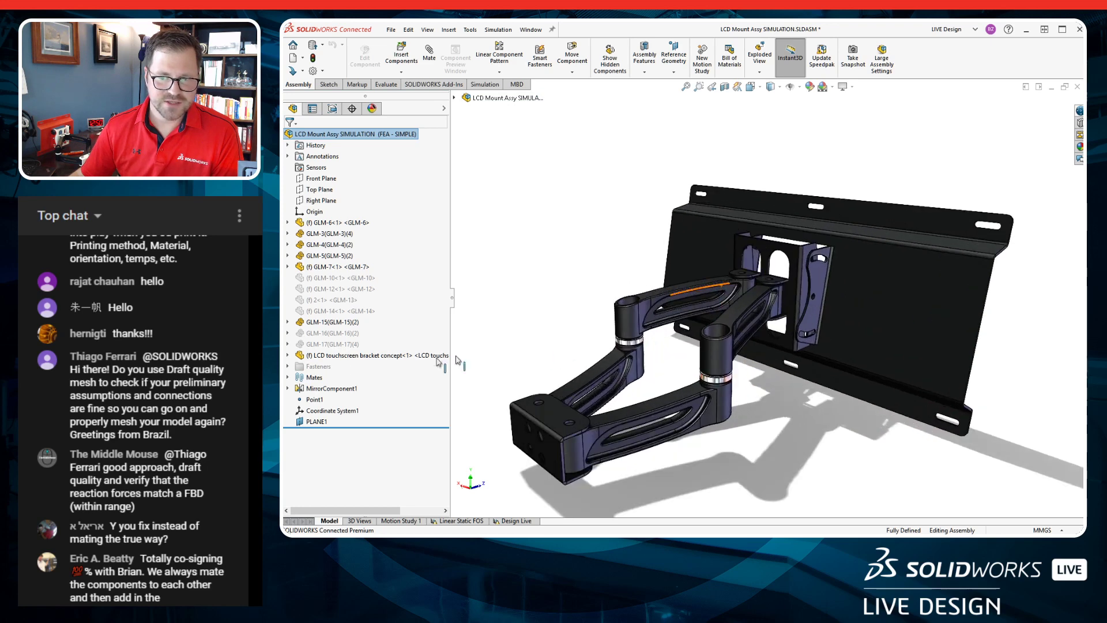
Expand the Mates folder and examine the assembly's whole list of mates, selecting them from Concentric7 to Width5.
{"action": "left_click", "coordinate": [312, 369]}
{"action": "left_click", "coordinate": [288, 378]}
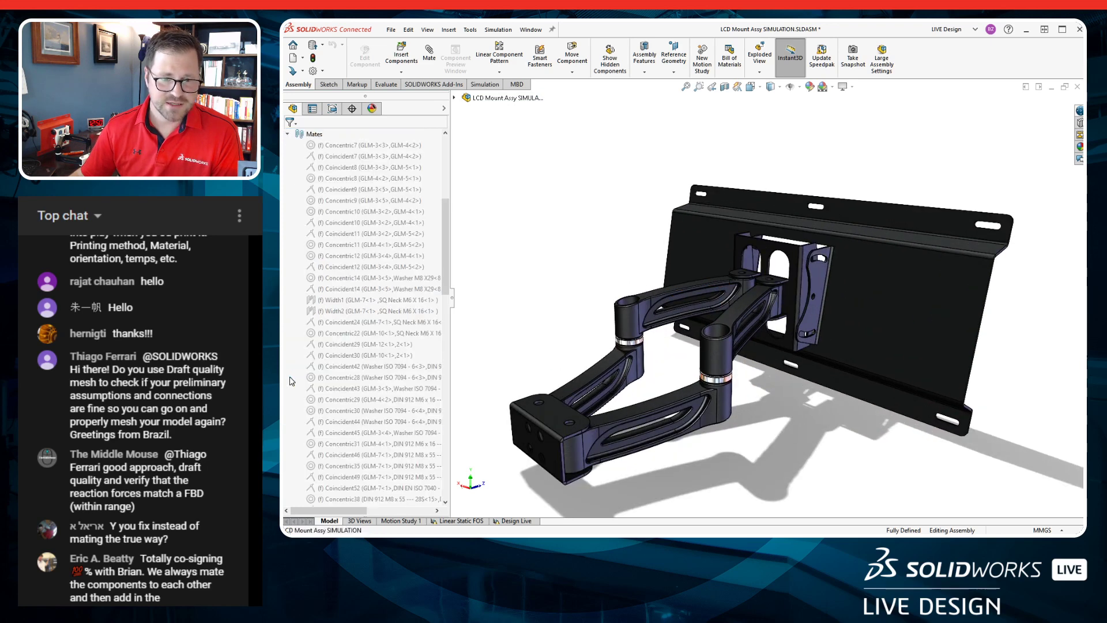
{"action": "scroll", "coordinate": [339, 372], "scroll_direction": "down", "scroll_amount": 10}
{"action": "scroll", "coordinate": [340, 372], "scroll_direction": "up", "scroll_amount": 15}
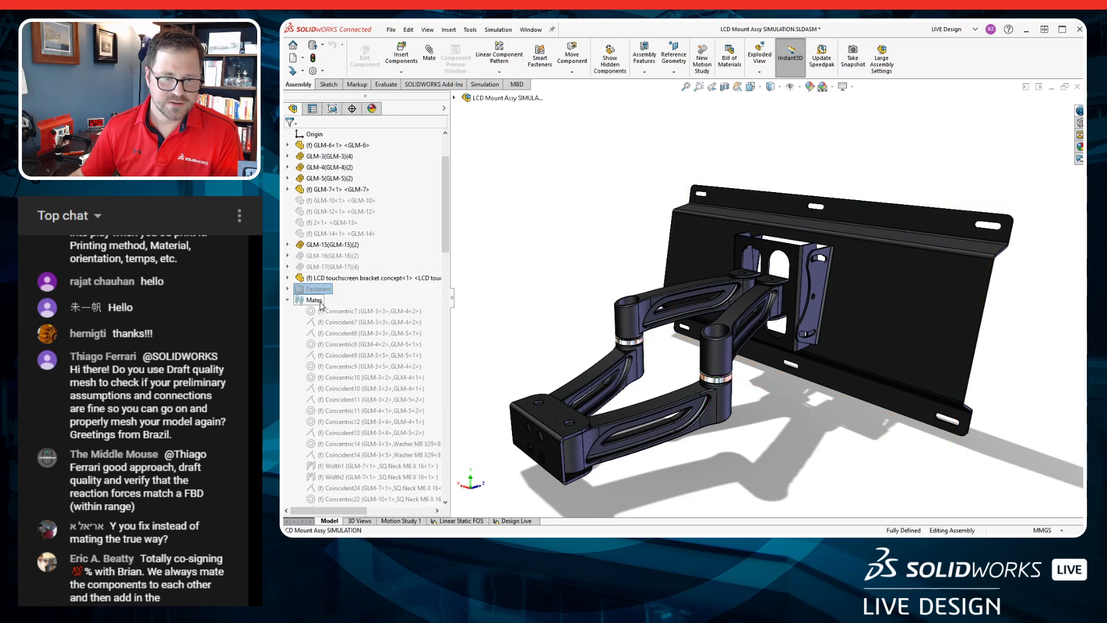
{"action": "scroll", "coordinate": [349, 346], "scroll_direction": "down", "scroll_amount": 15}
{"action": "scroll", "coordinate": [345, 387], "scroll_direction": "down", "scroll_amount": 6}
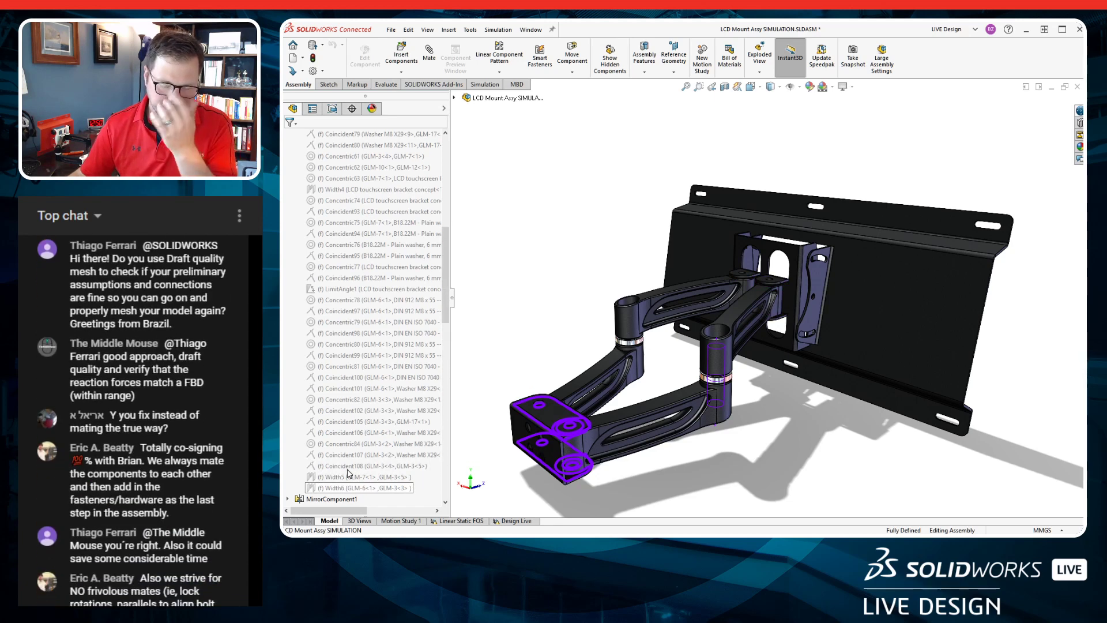
{"action": "left_click", "coordinate": [348, 475], "text": "shift"}
{"action": "left_click_drag", "start_coordinate": [348, 472], "coordinate": [363, 463]}
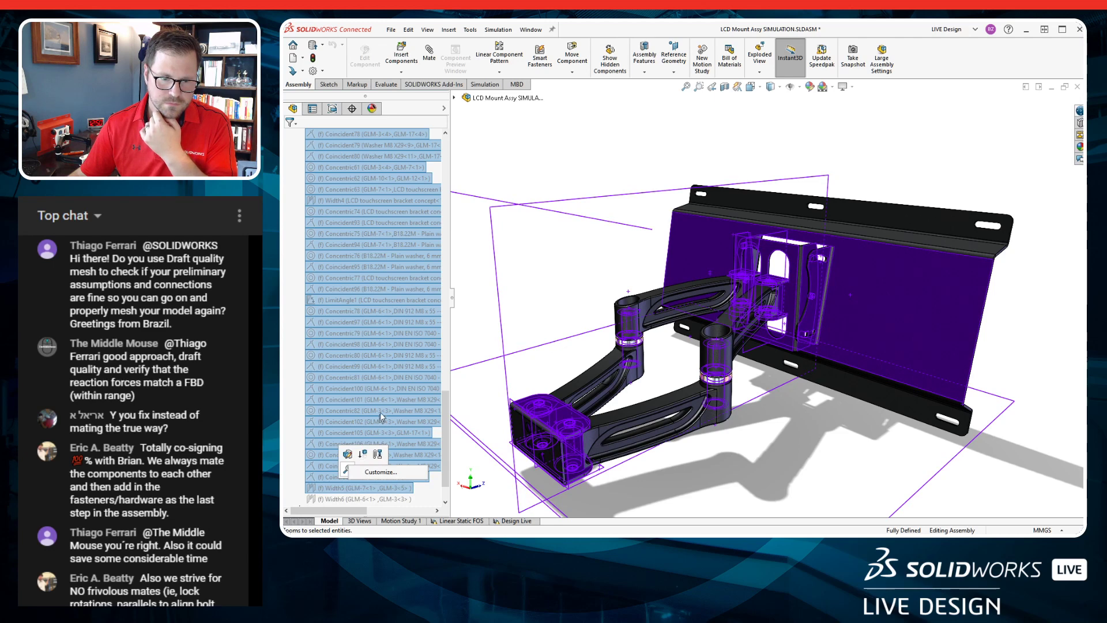
{"action": "scroll", "coordinate": [376, 365], "scroll_direction": "up", "scroll_amount": 20}
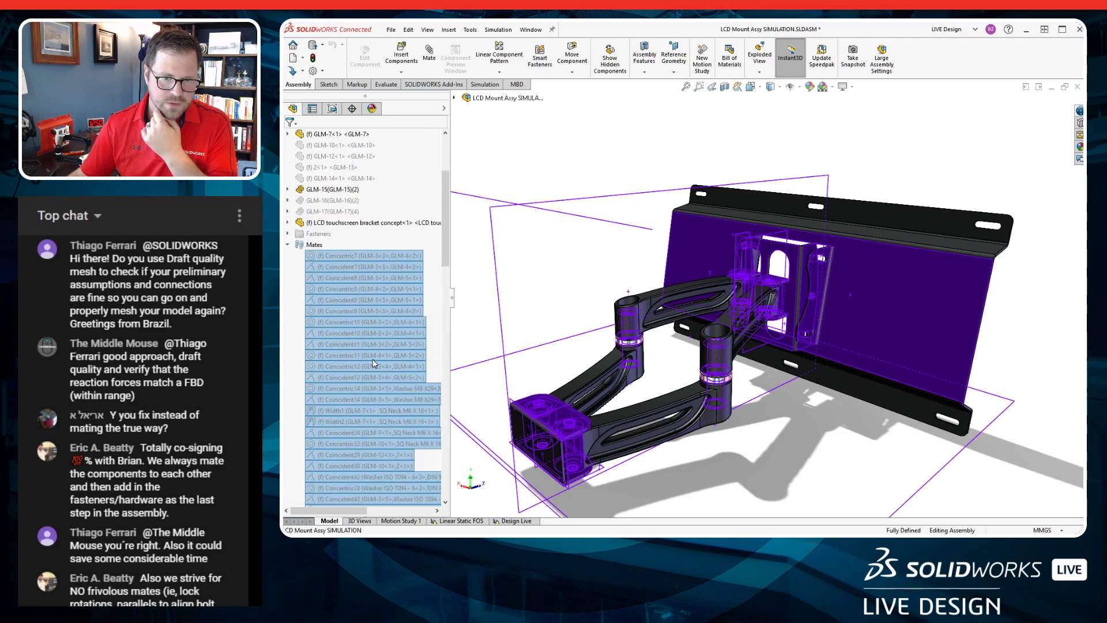
Look at the options offered for the Mates folder and for the mates Concentric7 through Coincident9, and collapse the folder.
{"action": "right_click", "coordinate": [306, 243]}
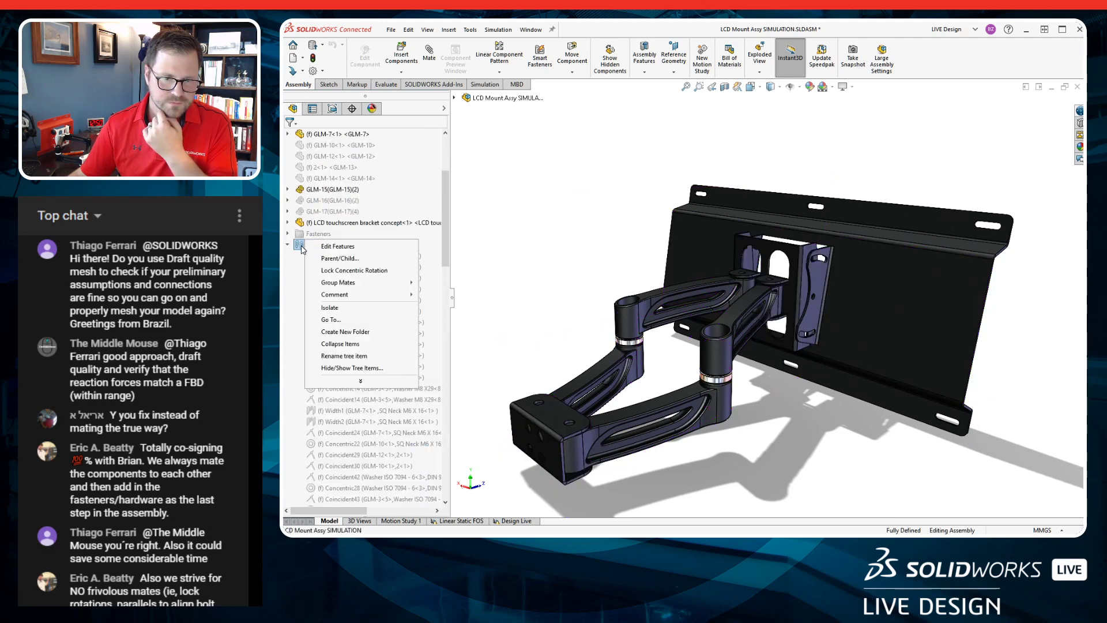
{"action": "left_click", "coordinate": [326, 257]}
{"action": "scroll", "coordinate": [326, 260], "scroll_direction": "down", "scroll_amount": 1}
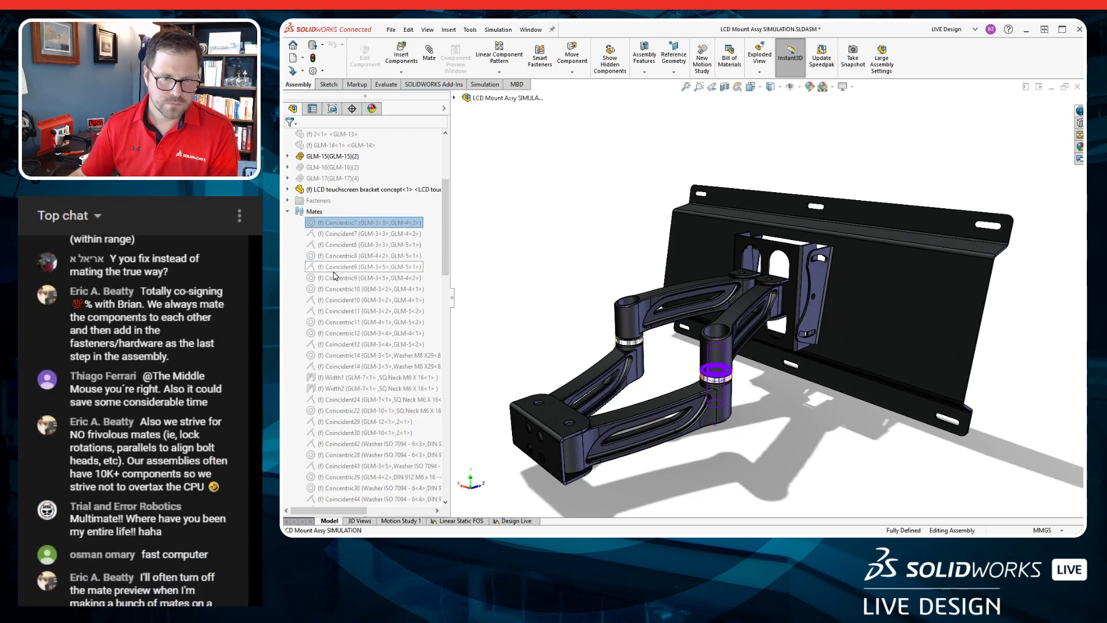
{"action": "left_click", "coordinate": [333, 267], "text": "shift"}
{"action": "right_click", "coordinate": [335, 271]}
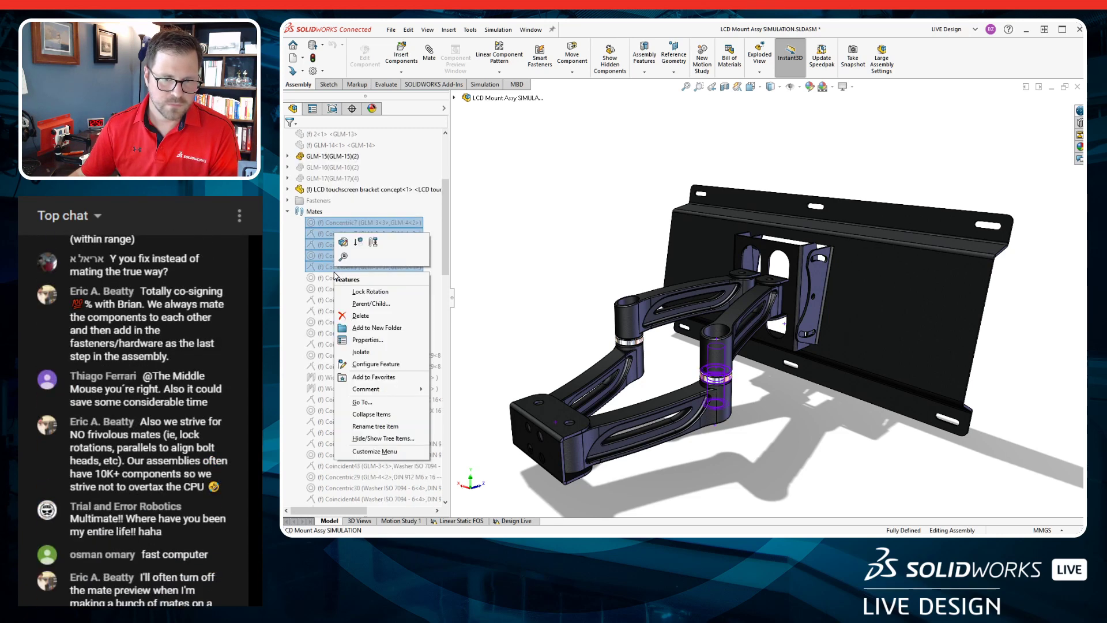
{"action": "left_click", "coordinate": [372, 244]}
{"action": "double_click", "coordinate": [297, 212]}
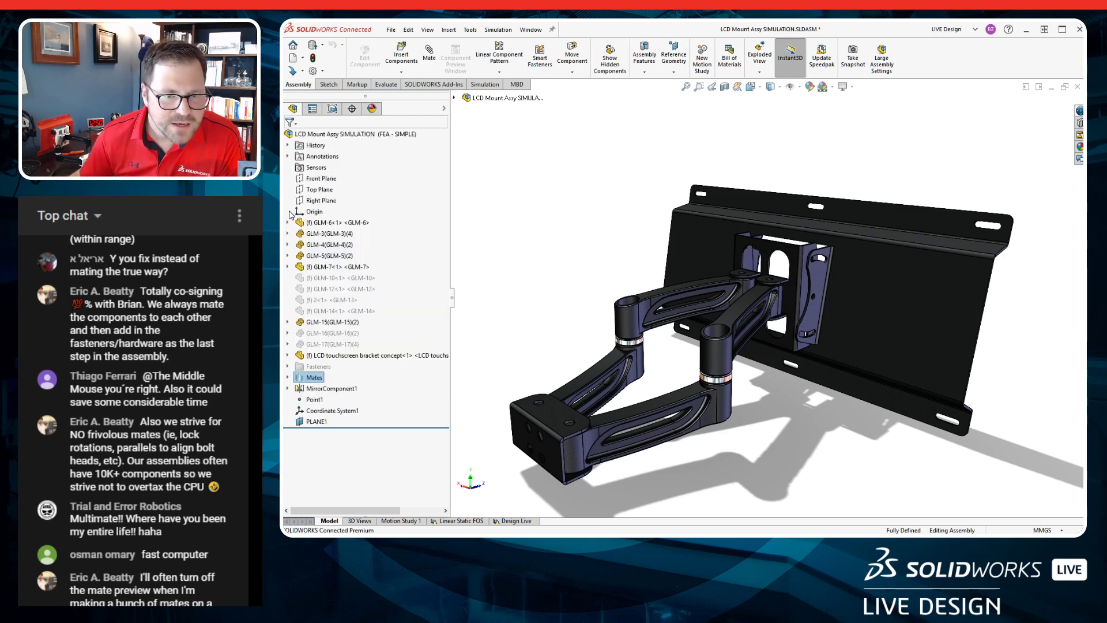
Try to move the LCD touchscreen bracket in the FEA - SIMPLE version of the assembly.
{"action": "scroll", "coordinate": [602, 262], "scroll_direction": "up", "scroll_amount": 1}
{"action": "scroll", "coordinate": [623, 269], "scroll_direction": "down", "scroll_amount": 1}
{"action": "left_click_drag", "start_coordinate": [914, 293], "coordinate": [857, 316]}
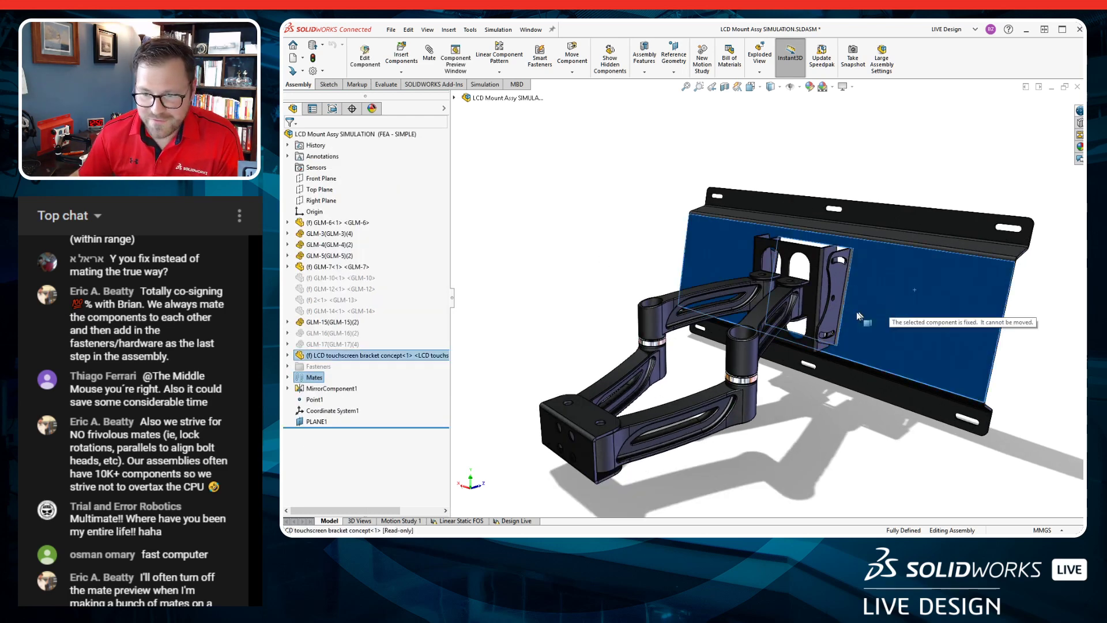
{"action": "left_click", "coordinate": [563, 240]}
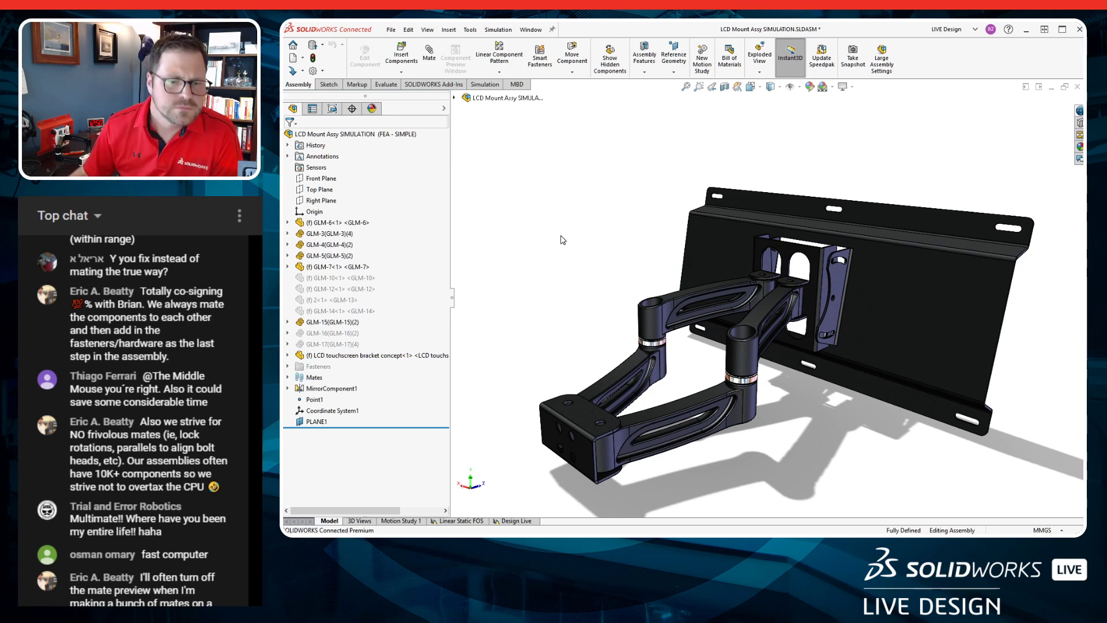
Expand the Mates folder, activate the LCD Mount Assy SIMULATION physical product, and return to the component tree.
{"action": "left_click", "coordinate": [287, 378]}
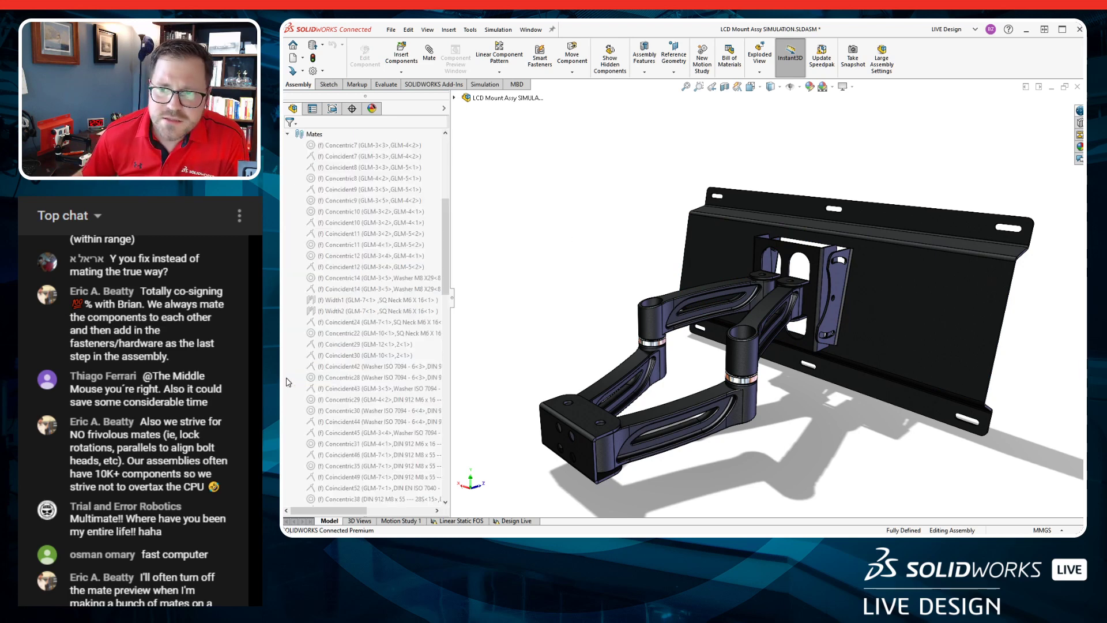
{"action": "left_click", "coordinate": [332, 109]}
{"action": "double_click", "coordinate": [346, 179]}
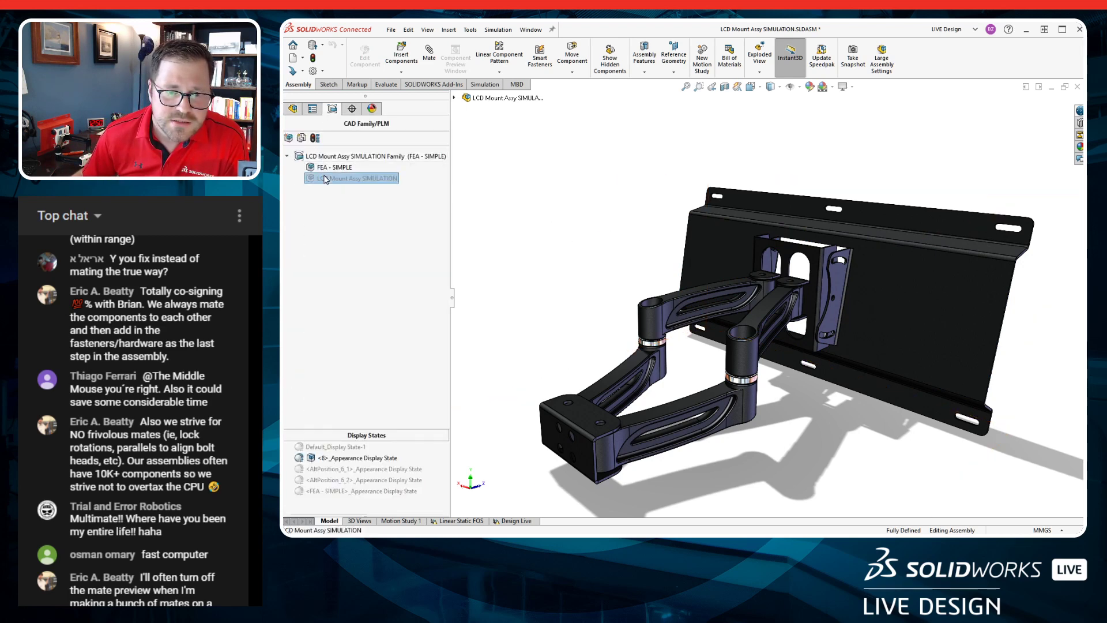
{"action": "left_click", "coordinate": [294, 109]}
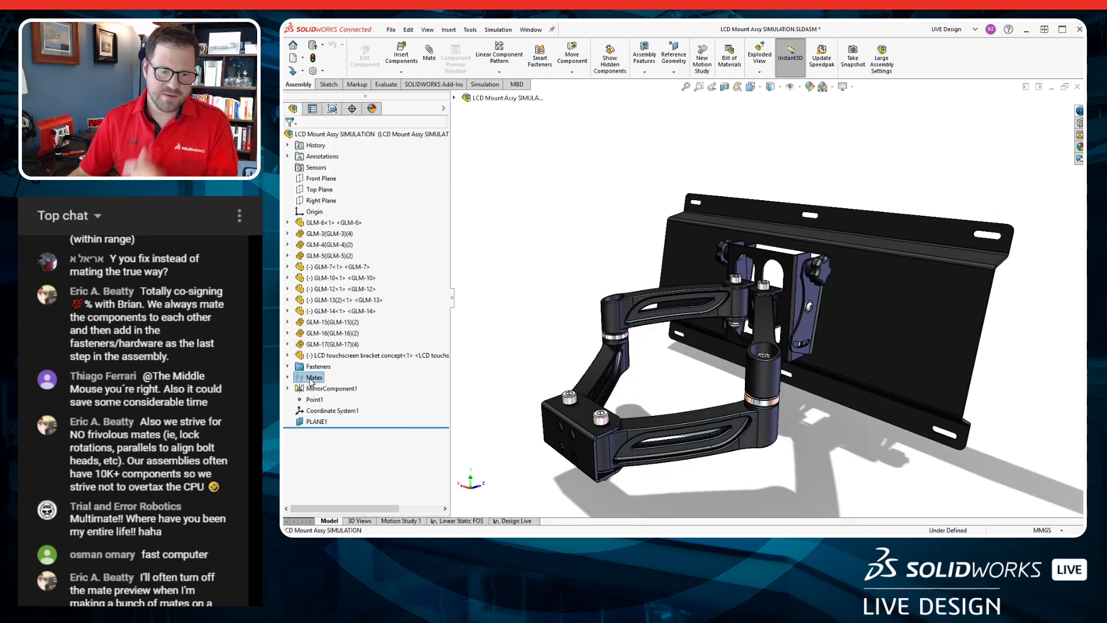
Expand the Mates folder of the activated product and look through its mates and the components above them.
{"action": "left_click", "coordinate": [288, 377]}
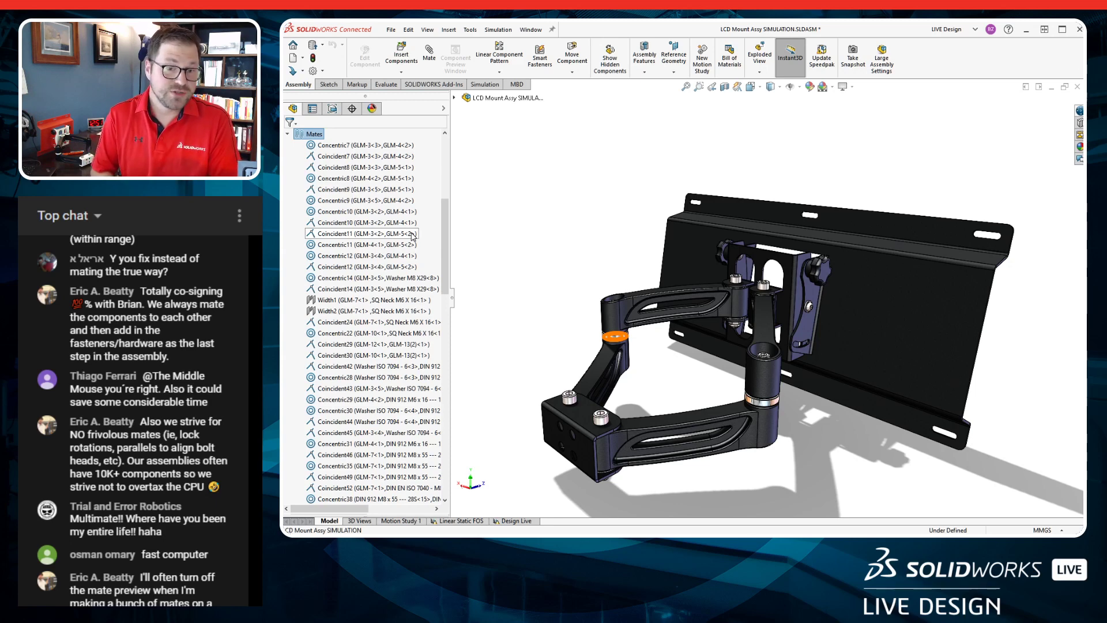
{"action": "left_click_drag", "start_coordinate": [449, 229], "coordinate": [448, 238]}
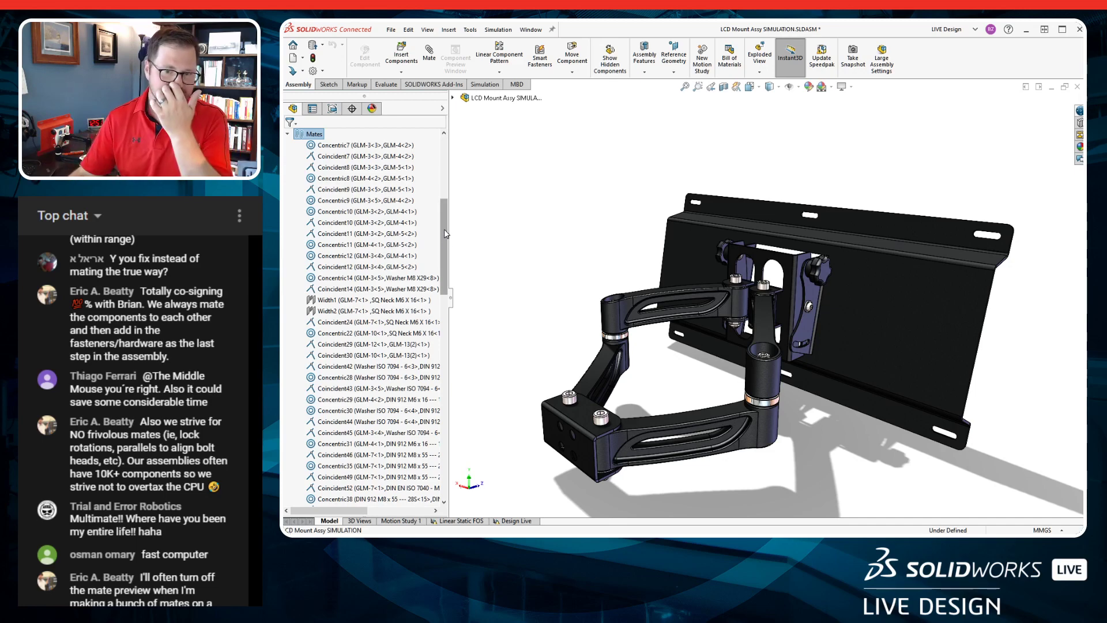
{"action": "left_click_drag", "start_coordinate": [444, 230], "coordinate": [457, 198]}
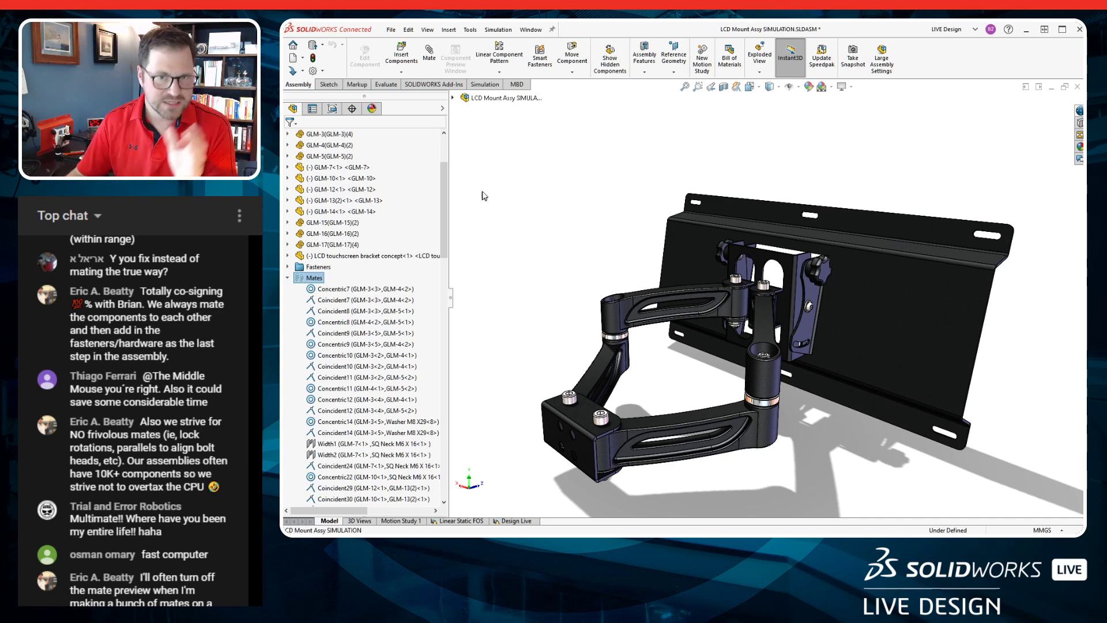
Move the touchscreen bracket to flex the mount's arms, and view the mechanism from above.
{"action": "left_click_drag", "start_coordinate": [855, 310], "coordinate": [668, 273]}
{"action": "mouse_move", "coordinate": [577, 261]}
{"action": "left_mouse_down"}
{"action": "mouse_move", "coordinate": [554, 238]}
{"action": "mouse_move", "coordinate": [284, 144]}
{"action": "mouse_move", "coordinate": [571, 266]}
{"action": "left_mouse_up"}
{"action": "left_click", "coordinate": [549, 290]}
{"action": "scroll", "coordinate": [548, 290], "scroll_direction": "up", "scroll_amount": 2}
{"action": "middle_click_drag", "start_coordinate": [549, 290], "coordinate": [629, 335]}
{"action": "middle_click_drag", "start_coordinate": [721, 322], "coordinate": [708, 301]}
{"action": "left_click", "coordinate": [708, 301]}
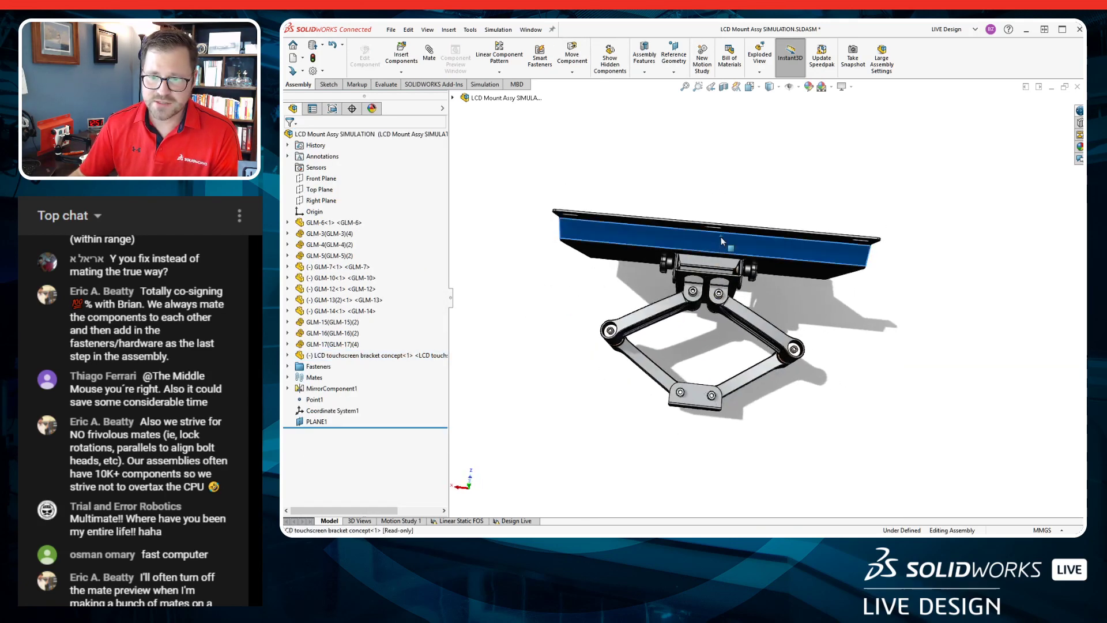
Test the arms' range of motion by moving the bracket toward and away from the base and sideways.
{"action": "left_click_drag", "start_coordinate": [708, 301], "coordinate": [588, 365]}
{"action": "left_click_drag", "start_coordinate": [693, 343], "coordinate": [739, 203]}
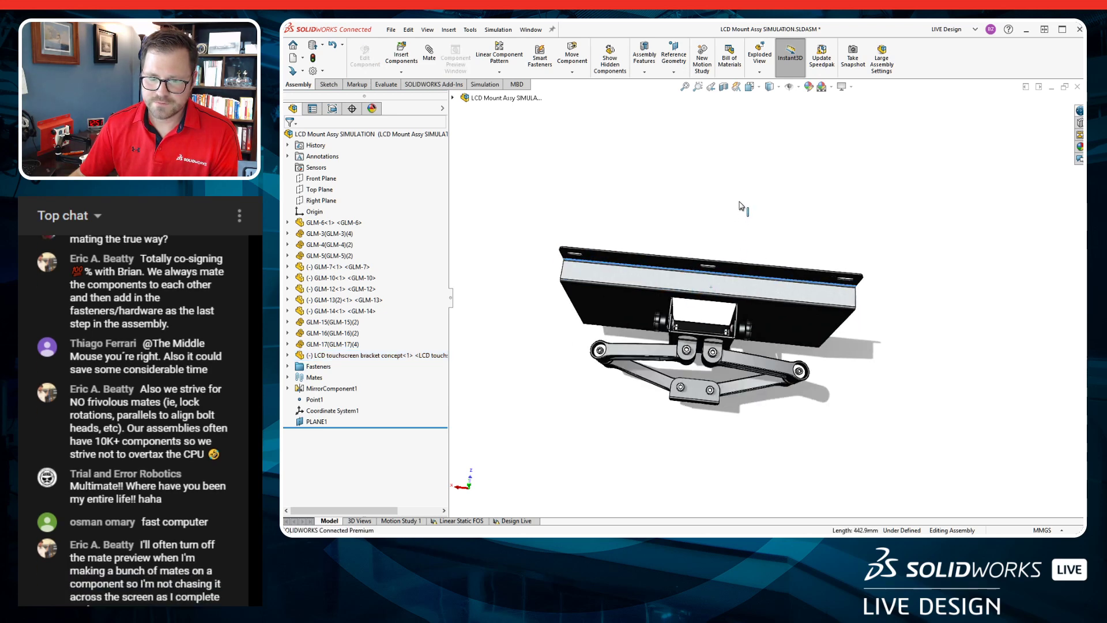
{"action": "left_click_drag", "start_coordinate": [744, 144], "coordinate": [752, 116]}
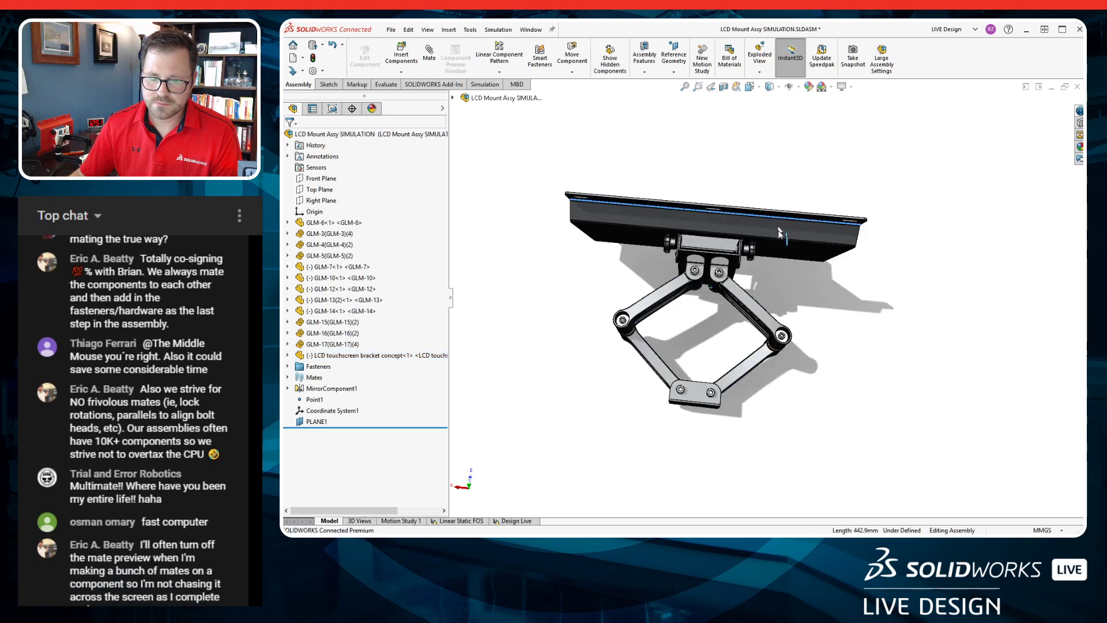
{"action": "left_click_drag", "start_coordinate": [779, 233], "coordinate": [630, 267]}
{"action": "left_click_drag", "start_coordinate": [828, 206], "coordinate": [753, 299]}
{"action": "middle_click_drag", "start_coordinate": [753, 301], "coordinate": [729, 243]}
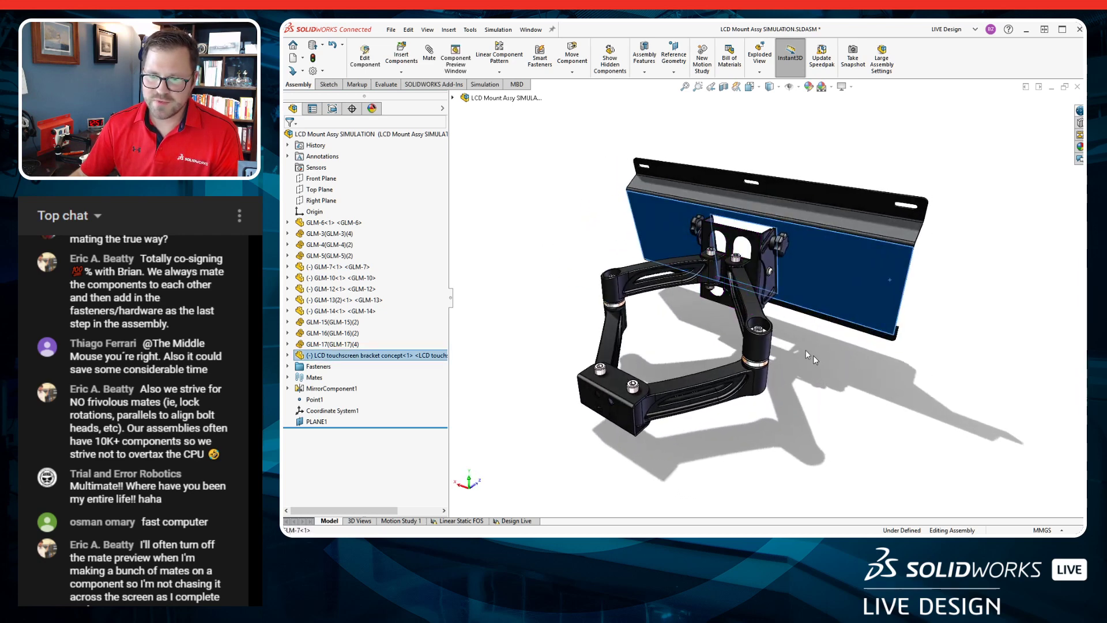
Tilt the touchscreen bracket slightly about its pivot using Move with Triad, and dismiss the triad.
{"action": "right_click", "coordinate": [817, 285]}
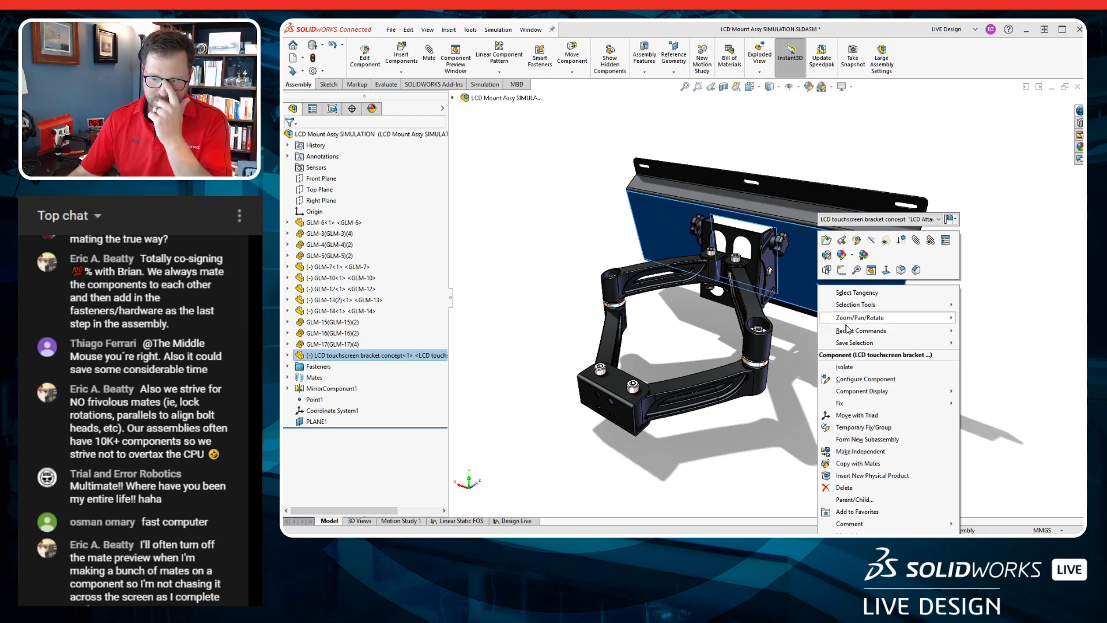
{"action": "left_click", "coordinate": [870, 420]}
{"action": "middle_click_drag", "start_coordinate": [814, 275], "coordinate": [775, 252]}
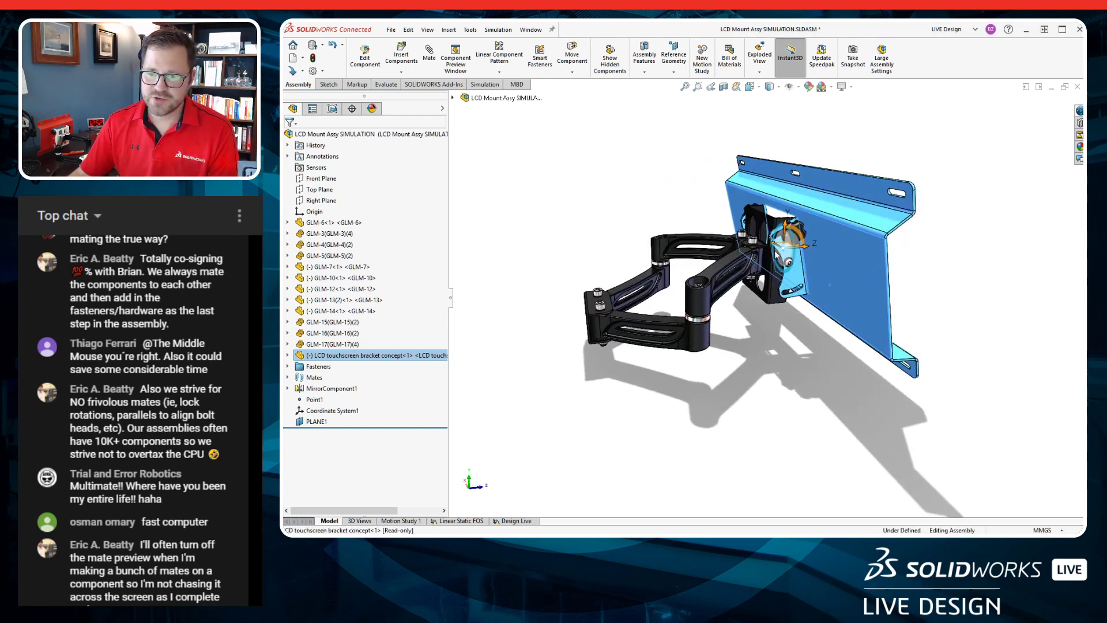
{"action": "scroll", "coordinate": [776, 252], "scroll_direction": "down", "scroll_amount": 2}
{"action": "left_click_drag", "start_coordinate": [803, 234], "coordinate": [806, 230]}
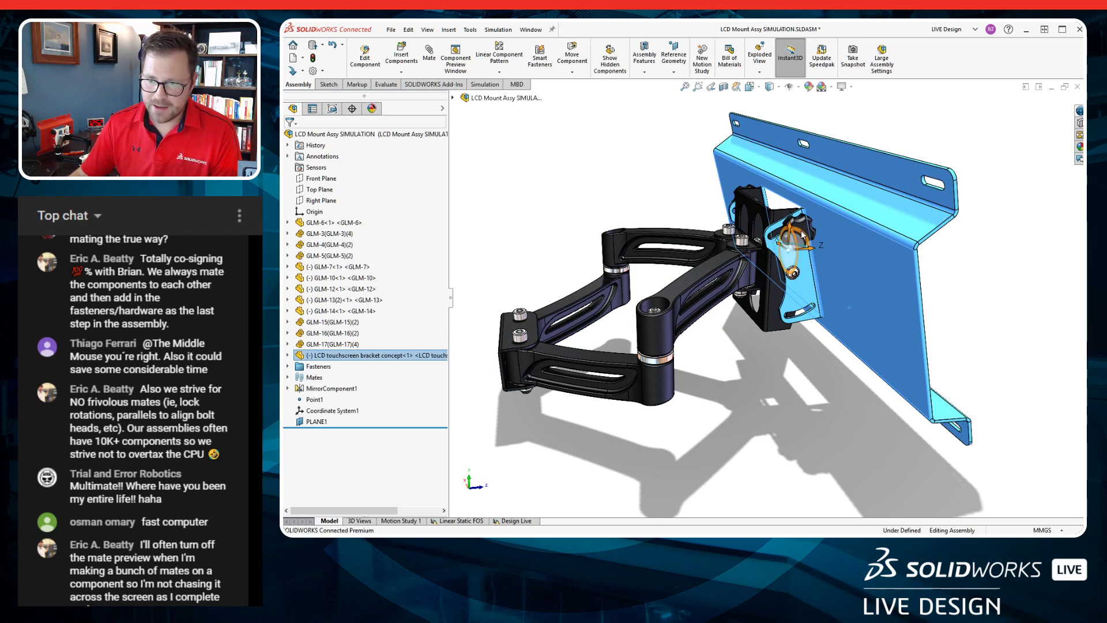
{"action": "scroll", "coordinate": [802, 232], "scroll_direction": "down", "scroll_amount": 3}
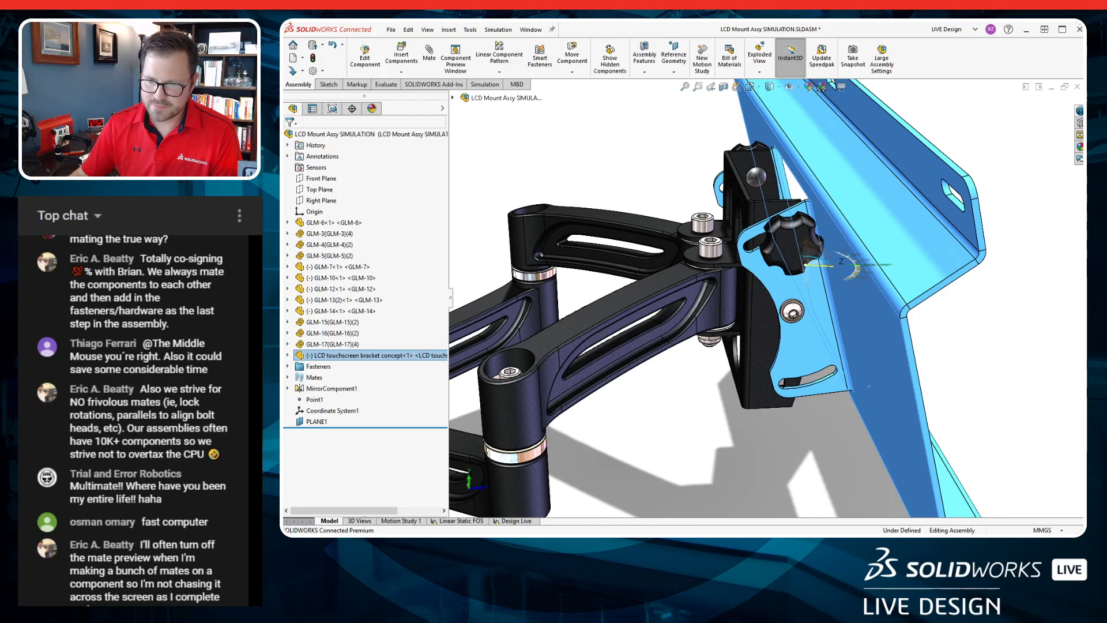
{"action": "middle_click_drag", "start_coordinate": [832, 263], "coordinate": [828, 265]}
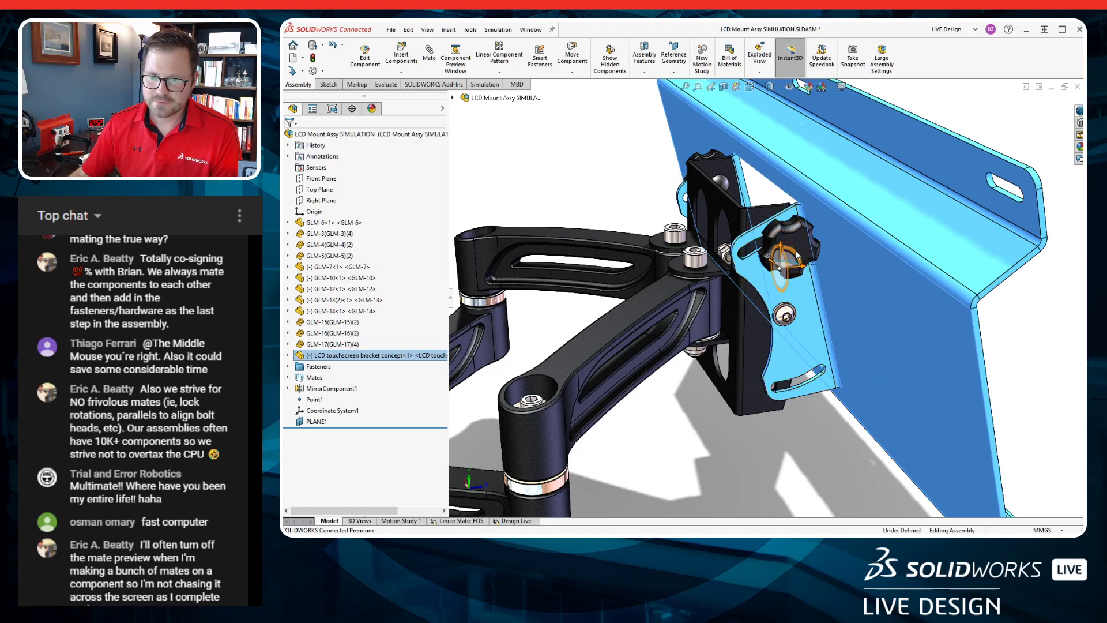
{"action": "left_click", "coordinate": [599, 196]}
{"action": "key", "text": "f"}
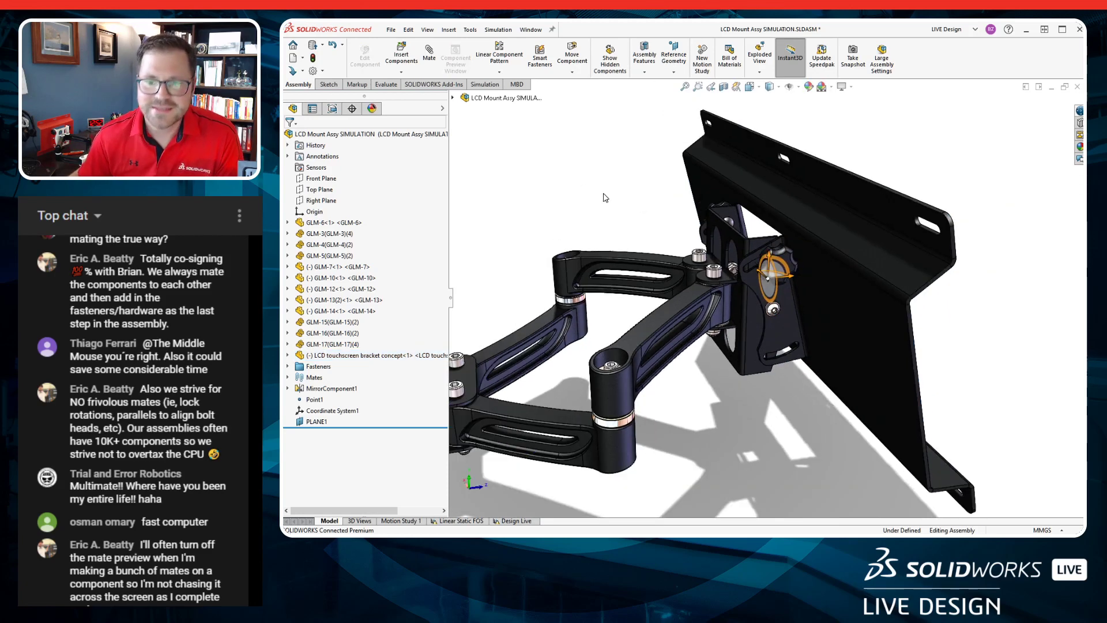
{"action": "middle_click_drag", "start_coordinate": [629, 319], "coordinate": [623, 327]}
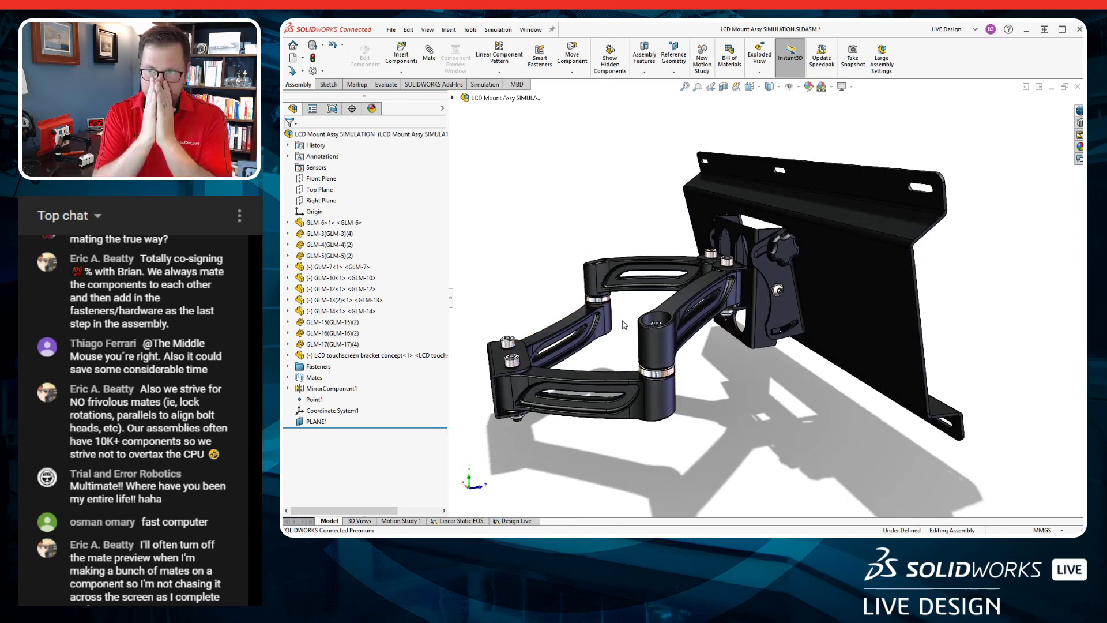
Switch to the 3DEXPERIENCE dashboard, look at the Flexible Monitor Mount community's assembly view post, and return to SOLIDWORKS.
{"action": "key", "text": "alt+Tab"}
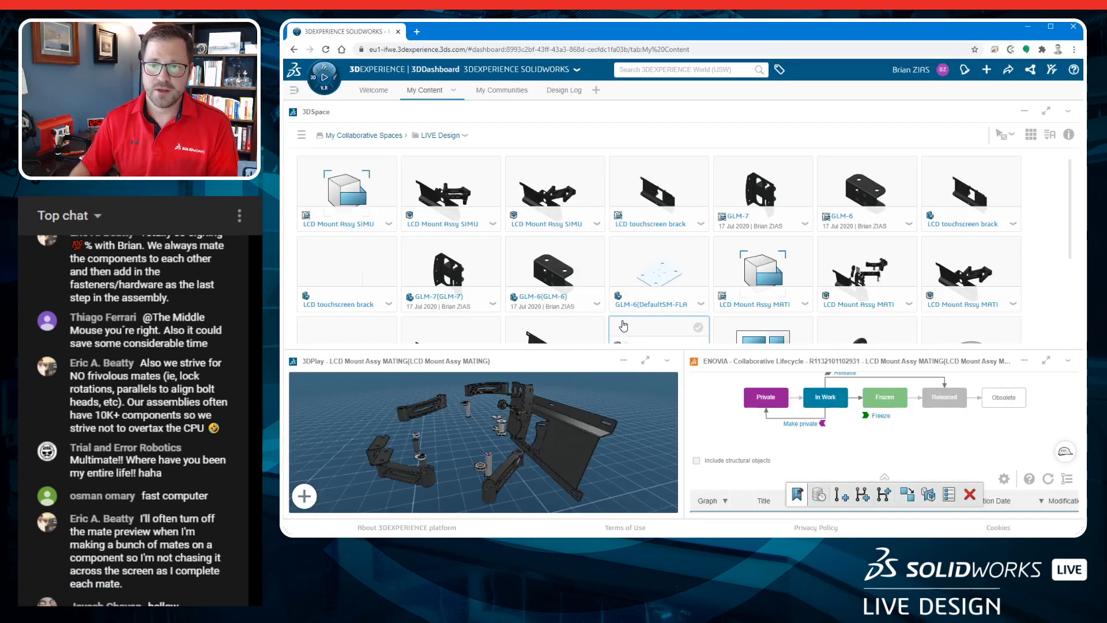
{"action": "left_click", "coordinate": [521, 92]}
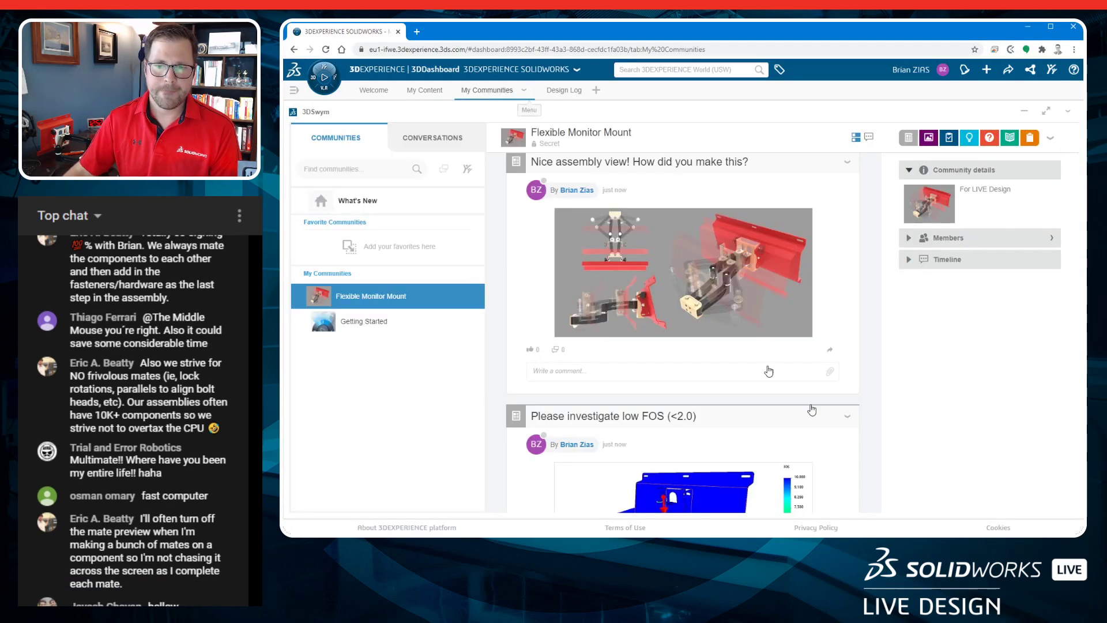
{"action": "scroll", "coordinate": [744, 275], "scroll_direction": "down", "scroll_amount": 2}
{"action": "scroll", "coordinate": [744, 275], "scroll_direction": "up", "scroll_amount": 2}
{"action": "key", "text": "alt+Tab"}
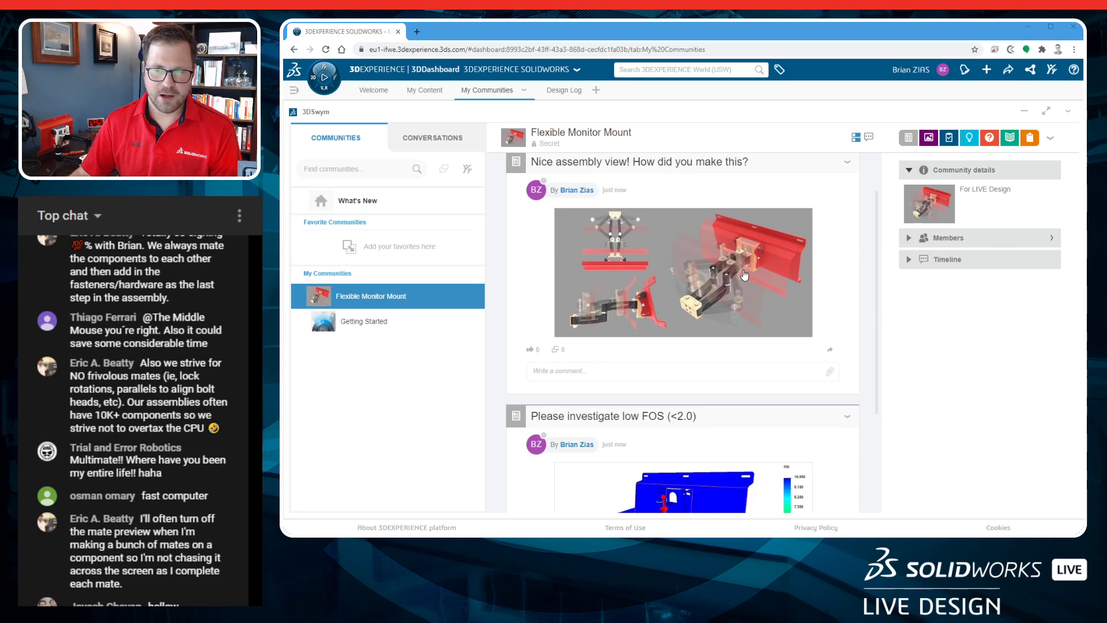
Move the touchscreen bracket toward the base bracket so that the arms fold up.
{"action": "middle_click_drag", "start_coordinate": [594, 261], "coordinate": [584, 259]}
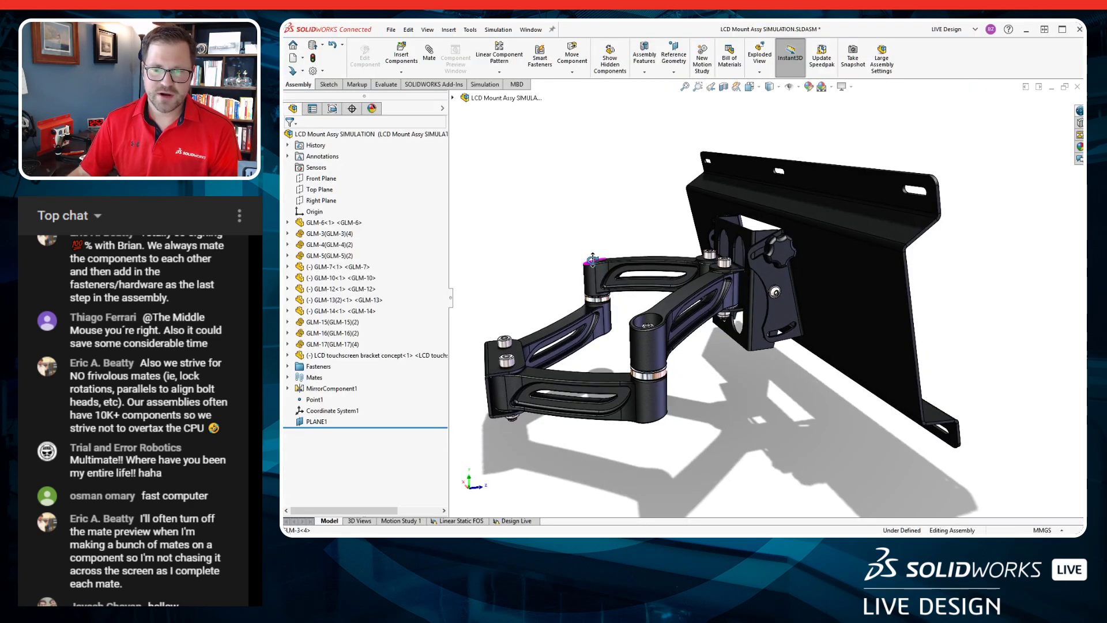
{"action": "middle_click_drag", "start_coordinate": [805, 284], "coordinate": [534, 333]}
{"action": "left_click_drag", "start_coordinate": [532, 329], "coordinate": [473, 331]}
{"action": "left_click", "coordinate": [477, 308]}
{"action": "scroll", "coordinate": [517, 339], "scroll_direction": "down", "scroll_amount": 2}
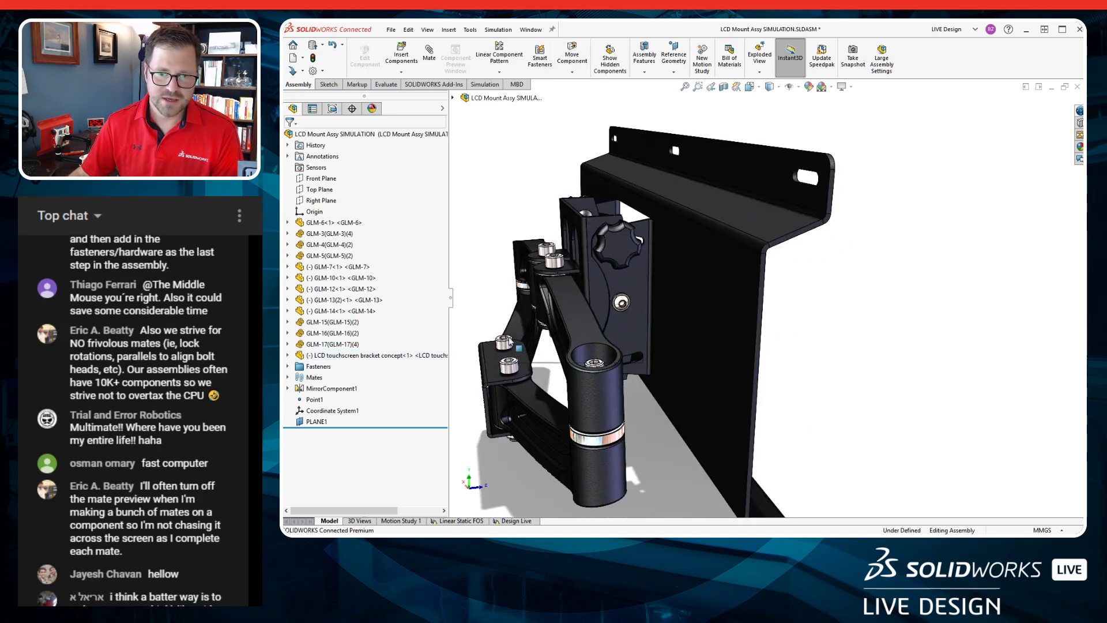
{"action": "scroll", "coordinate": [476, 240], "scroll_direction": "up", "scroll_amount": 3}
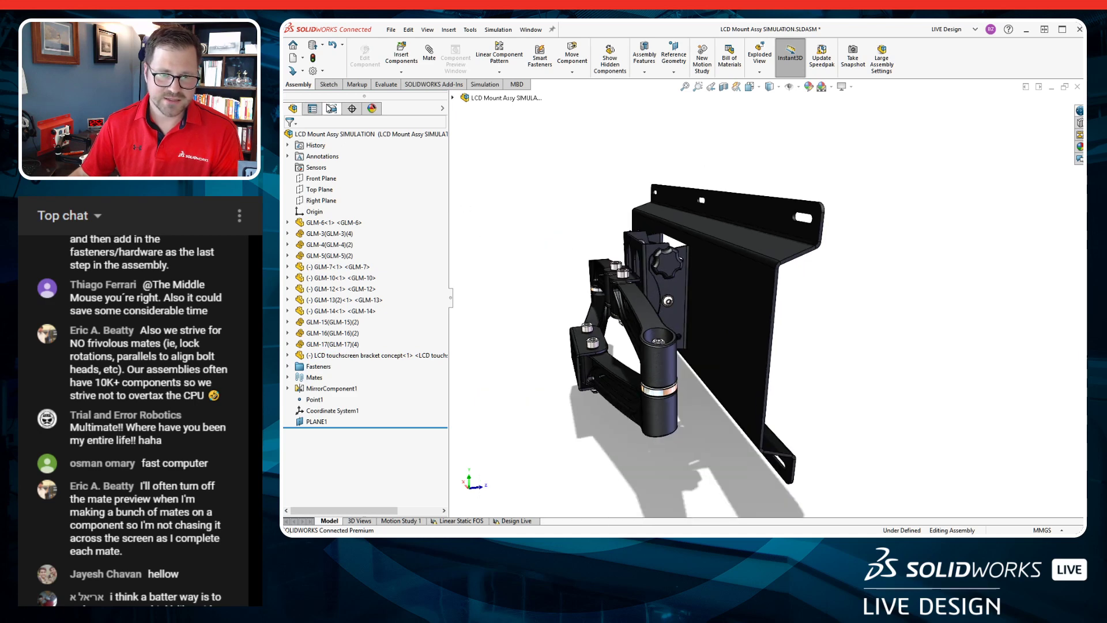
Add a representation named COLLAPSED to the LCD Mount Assy SIMULATION physical product.
{"action": "left_click", "coordinate": [331, 108]}
{"action": "right_click", "coordinate": [341, 178]}
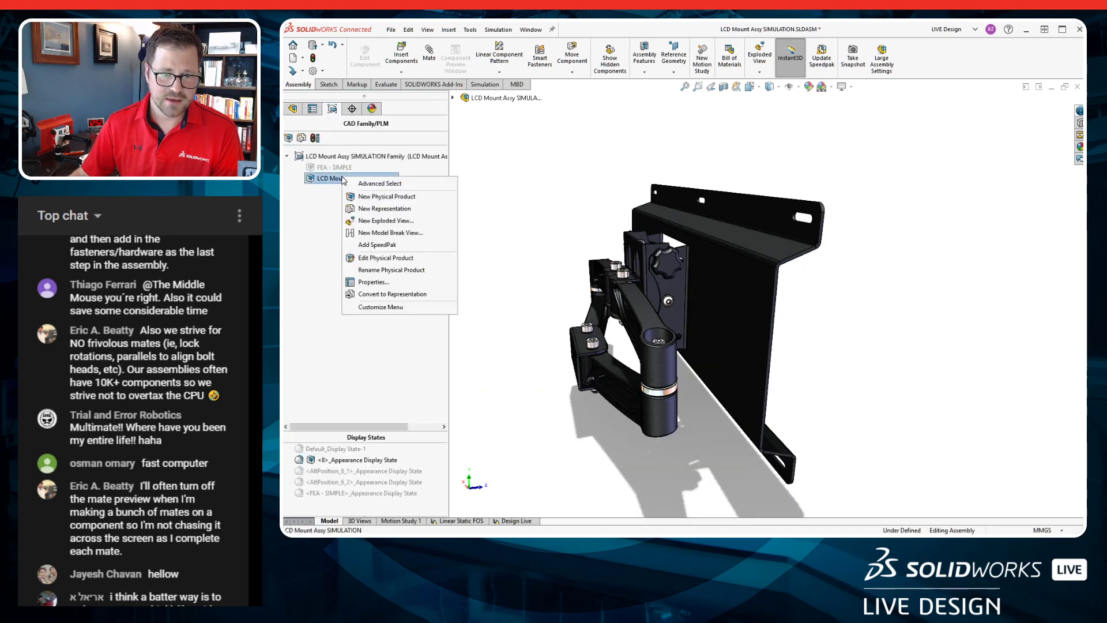
{"action": "left_click", "coordinate": [366, 209]}
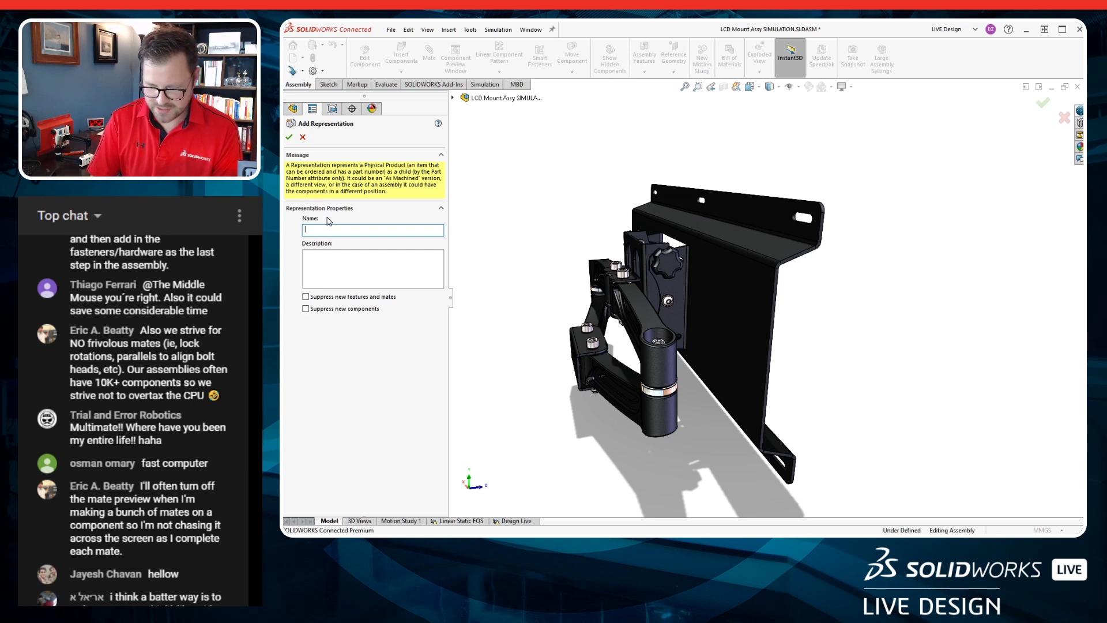
{"action": "type", "text": "COLLAPSED"}
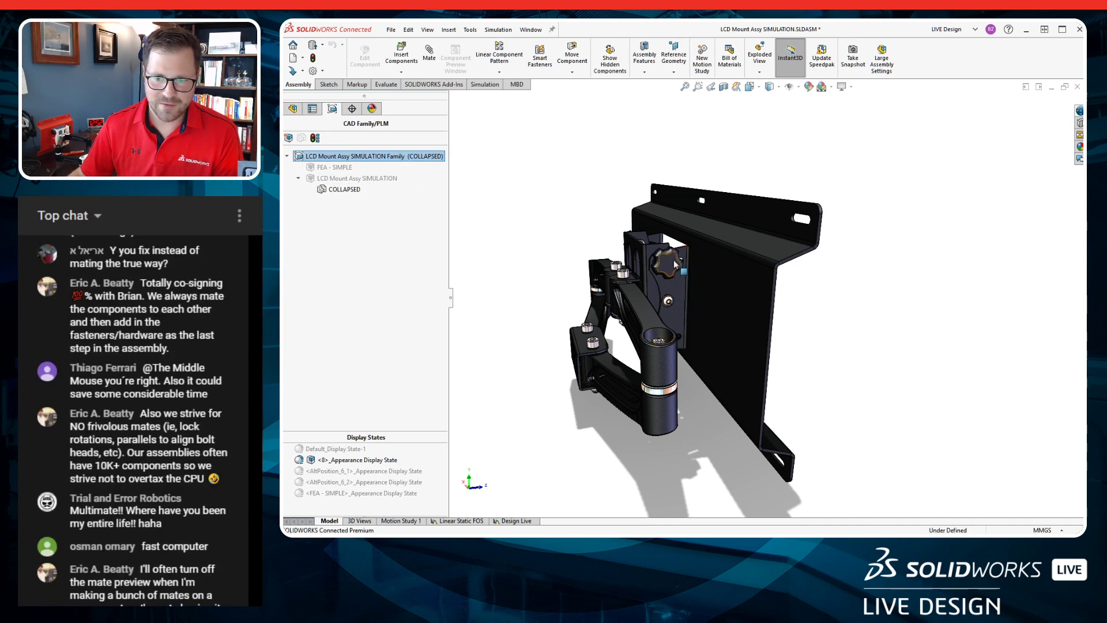
Add a second representation named EXPANDED to the same physical product and pull the bracket outward to extend the arms.
{"action": "right_click", "coordinate": [320, 178]}
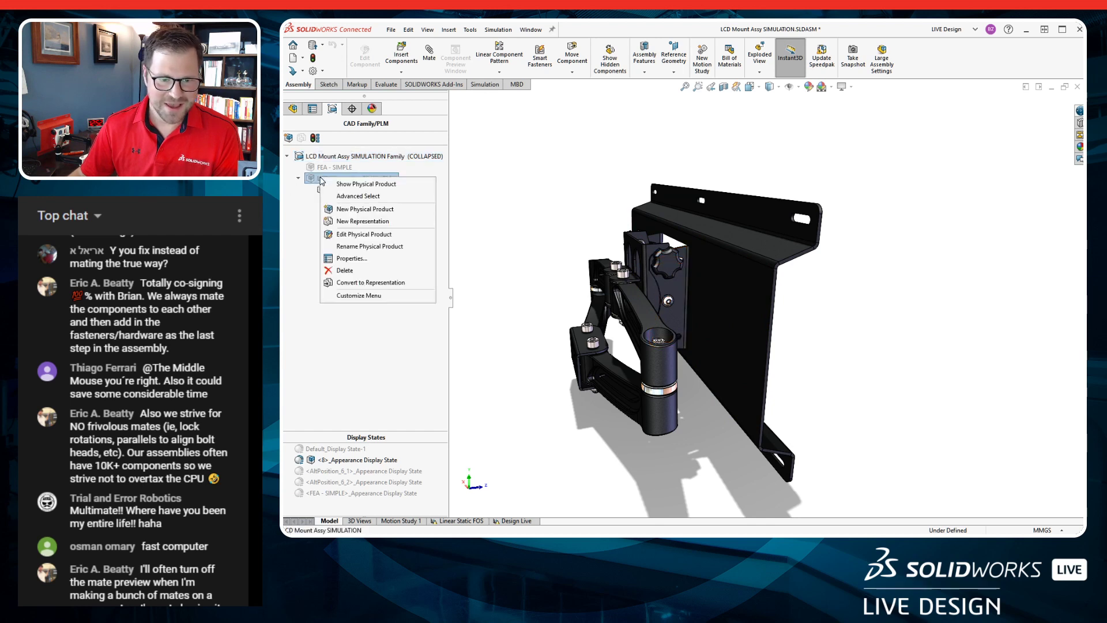
{"action": "left_click", "coordinate": [362, 221]}
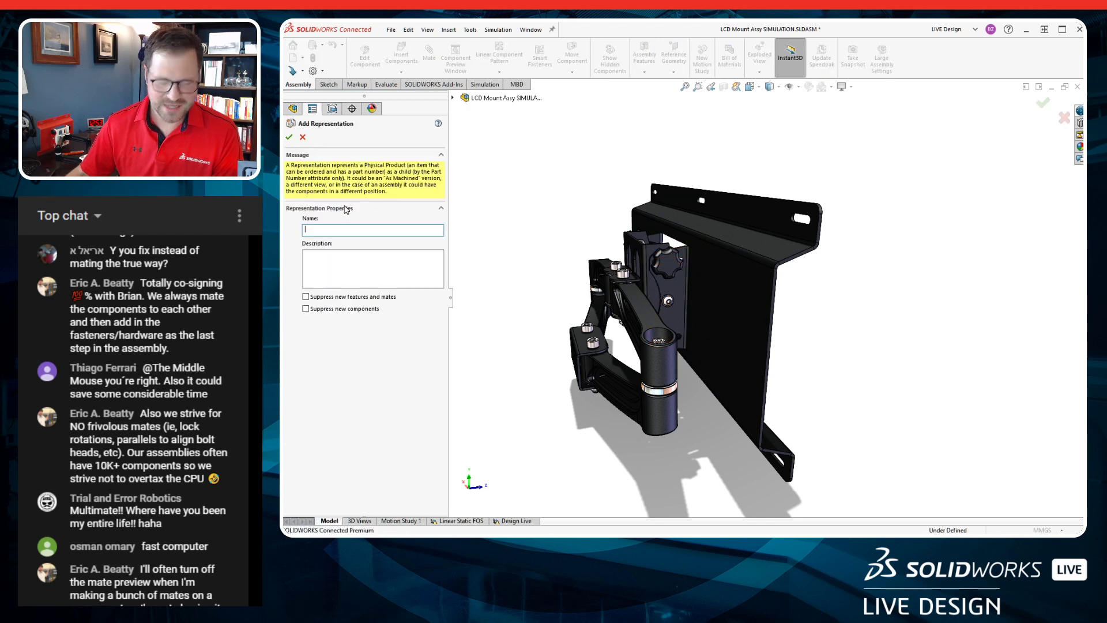
{"action": "type", "text": "EXPANDED"}
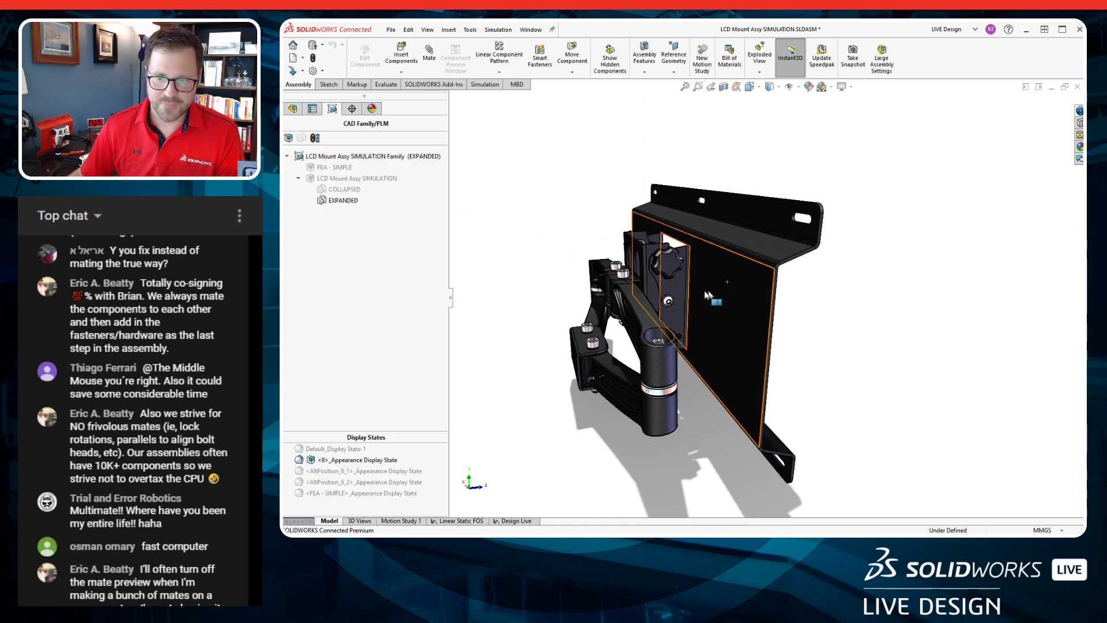
{"action": "left_click_drag", "start_coordinate": [728, 297], "coordinate": [873, 218]}
{"action": "left_click", "coordinate": [671, 209]}
Switch between the COLLAPSED and EXPANDED representations to compare the arm positions, leaving COLLAPSED active.
{"action": "double_click", "coordinate": [335, 190]}
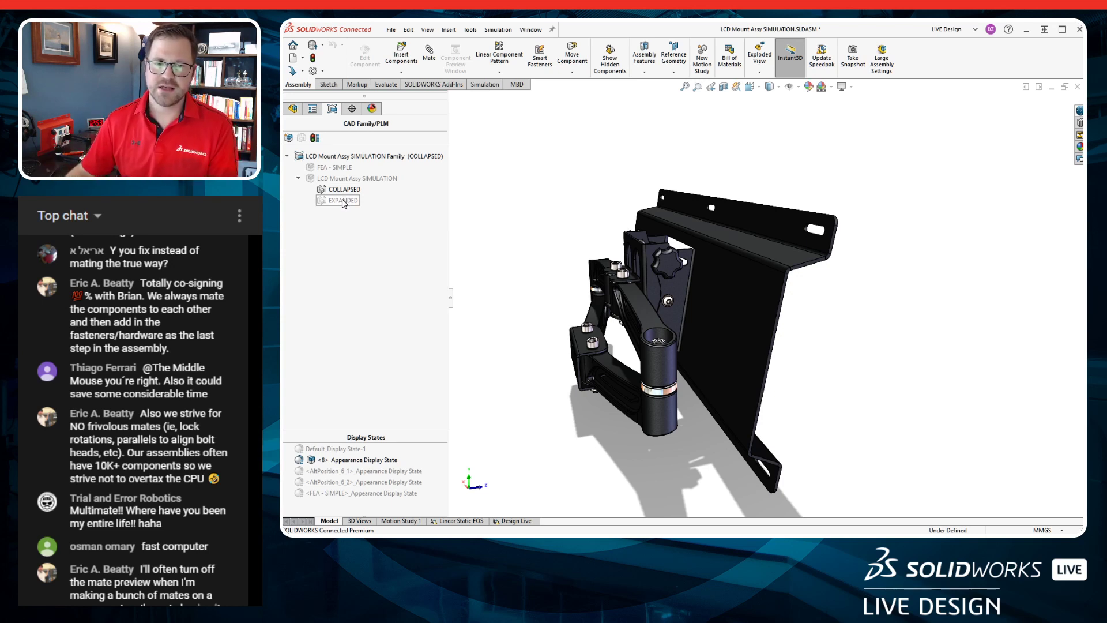
{"action": "double_click", "coordinate": [343, 201]}
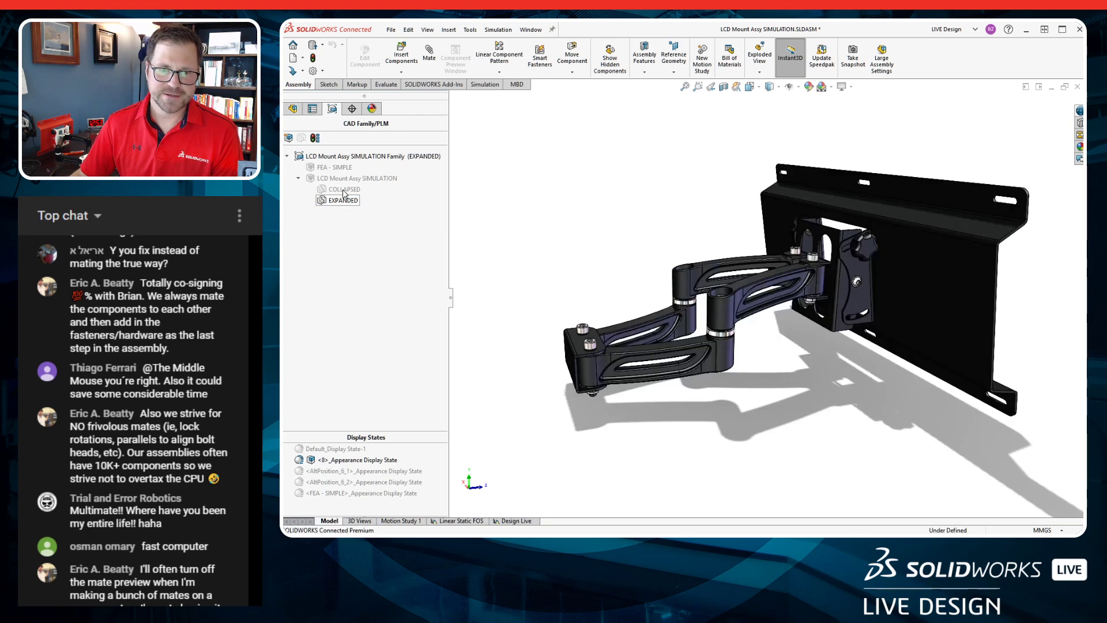
{"action": "double_click", "coordinate": [342, 189]}
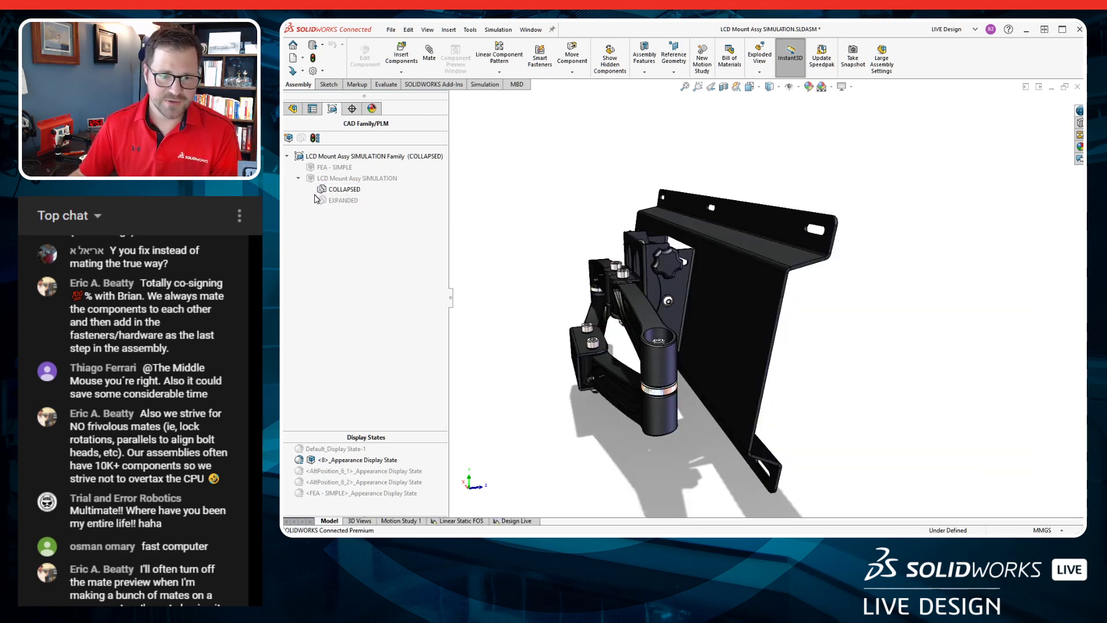
Create a C (ANSI) Landscape drawing from the LCD mount assembly and place its Left view on the sheet.
{"action": "left_click", "coordinate": [390, 31]}
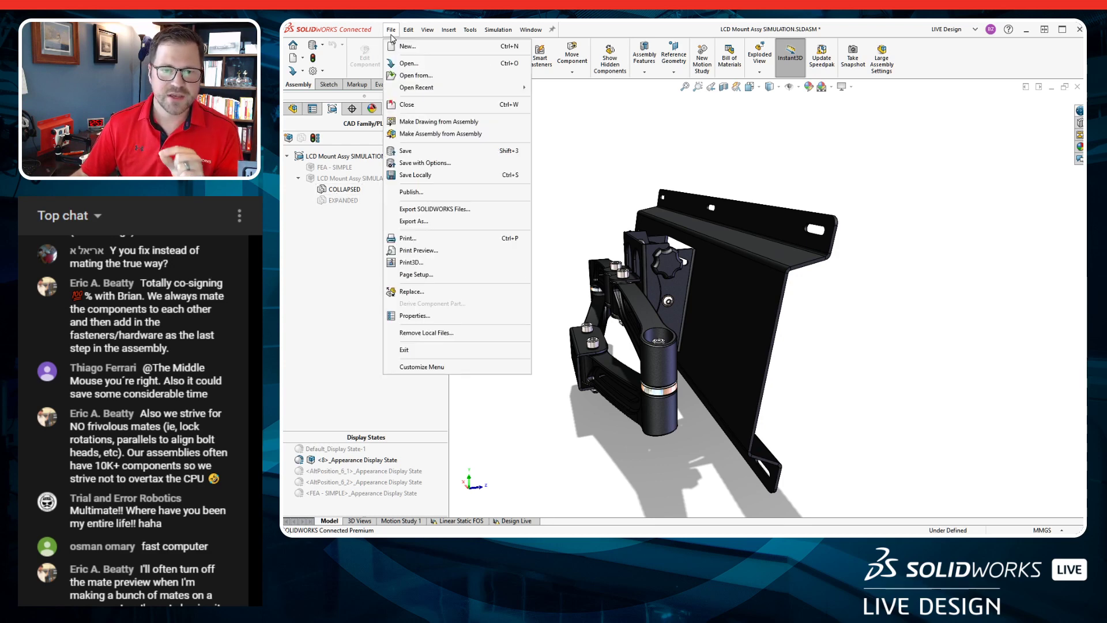
{"action": "left_click", "coordinate": [438, 122]}
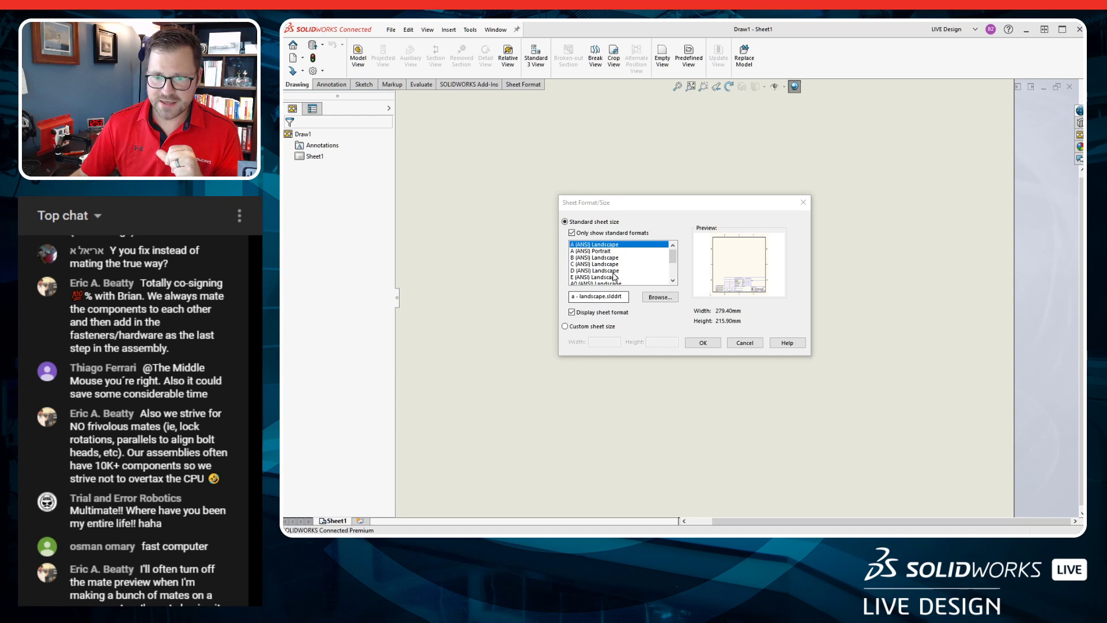
{"action": "left_click", "coordinate": [611, 265]}
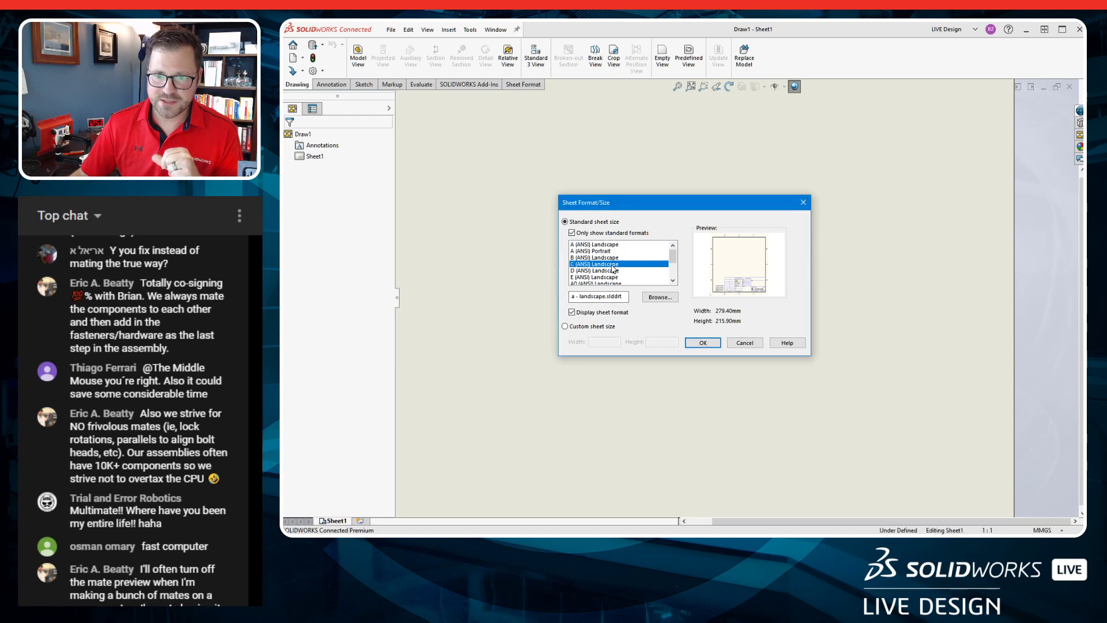
{"action": "double_click", "coordinate": [611, 265]}
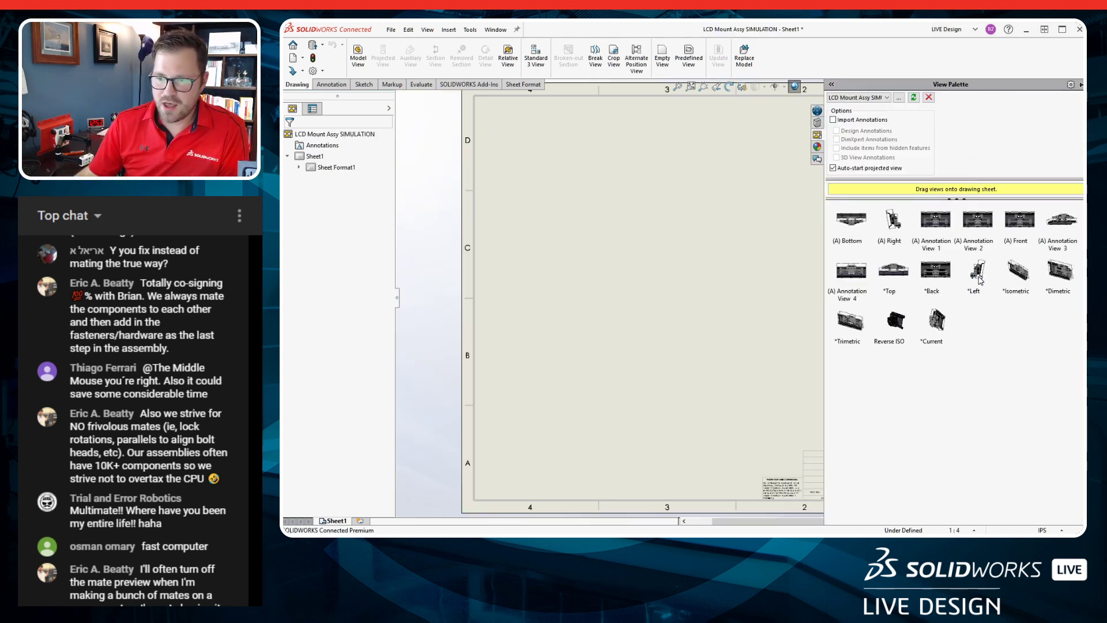
{"action": "left_click_drag", "start_coordinate": [976, 271], "coordinate": [633, 278]}
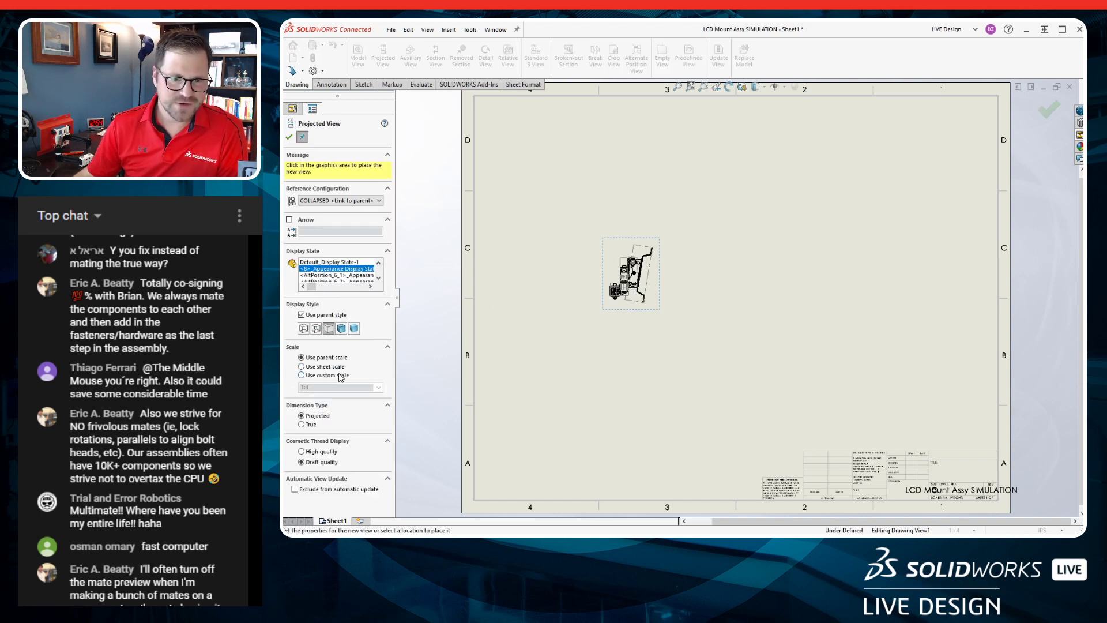
{"action": "left_click", "coordinate": [301, 375]}
{"action": "left_click", "coordinate": [379, 387]}
{"action": "left_click", "coordinate": [346, 410]}
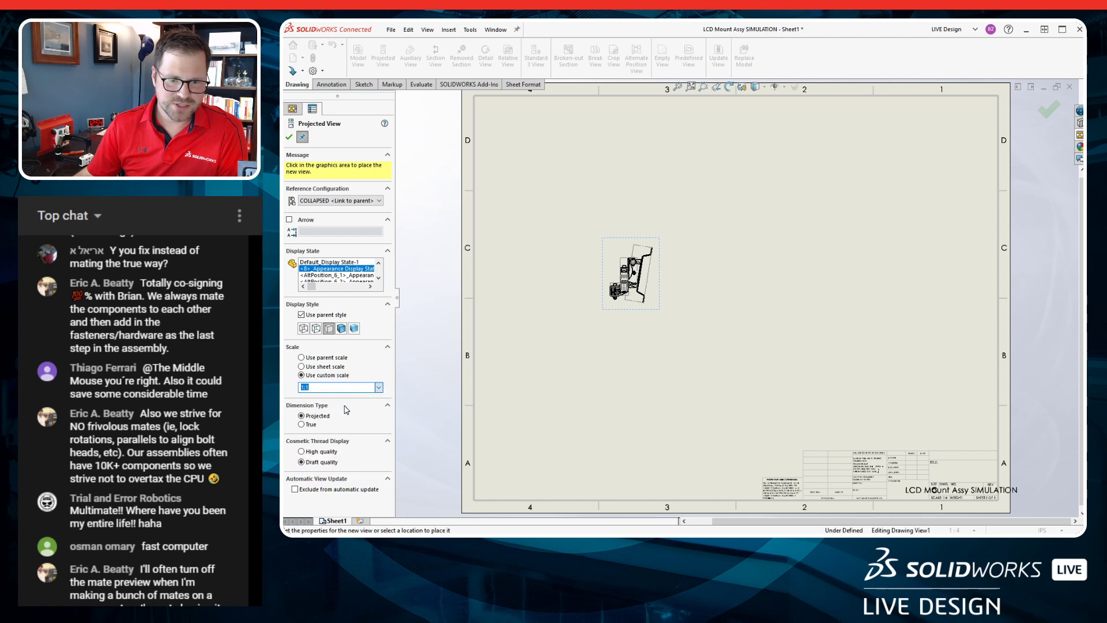
{"action": "scroll", "coordinate": [658, 217], "scroll_direction": "up", "scroll_amount": 1}
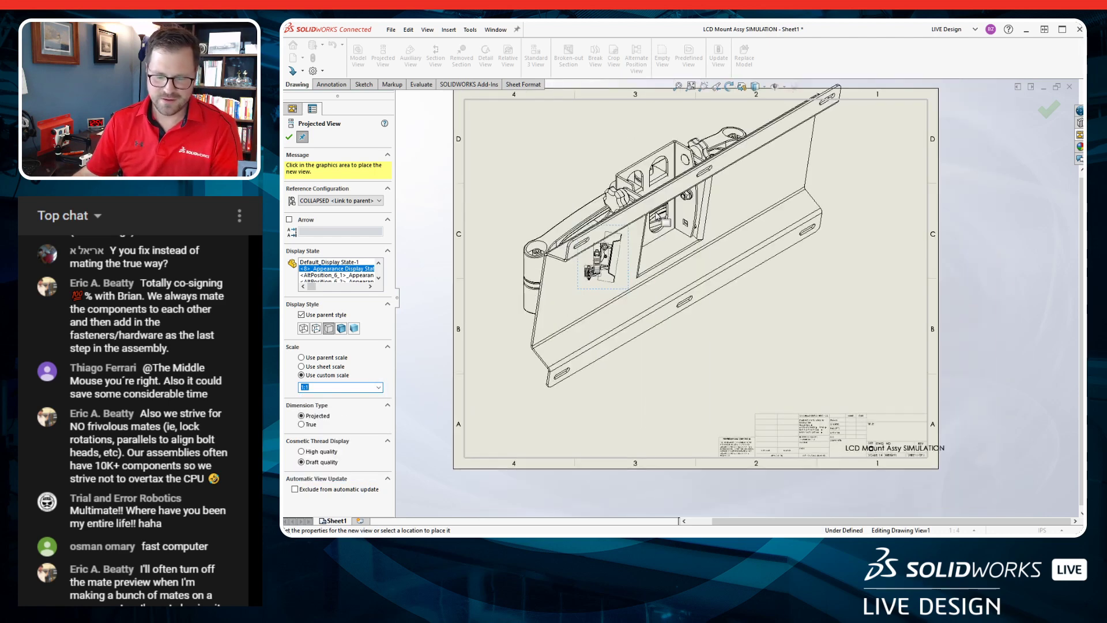
{"action": "key", "text": "Escape"}
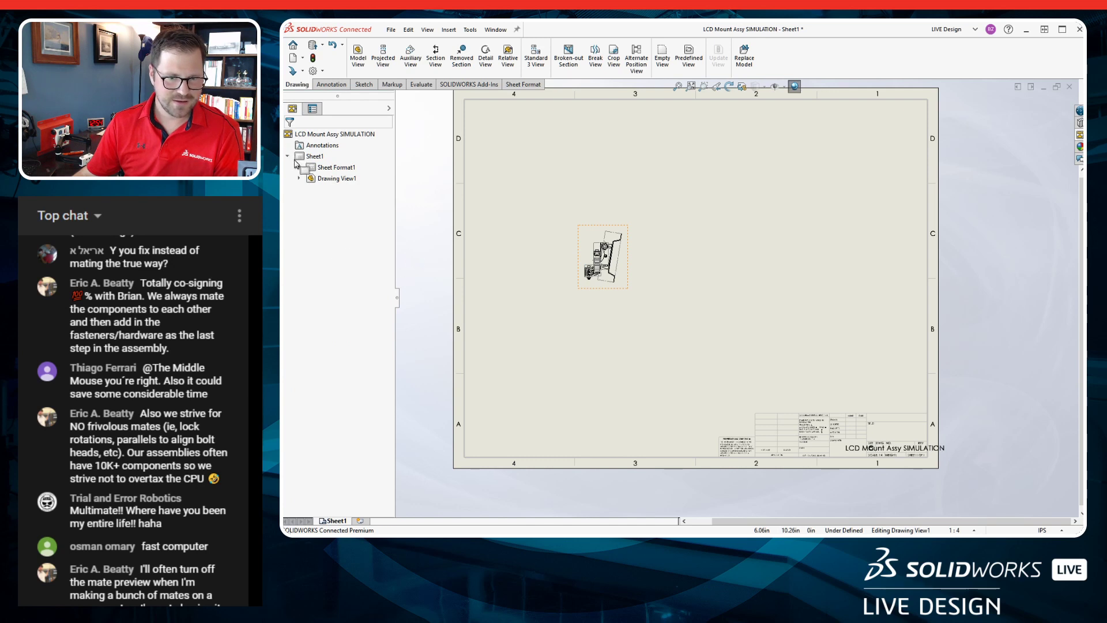
Set the placed drawing view to a custom scale of 1:1.
{"action": "left_click", "coordinate": [332, 178]}
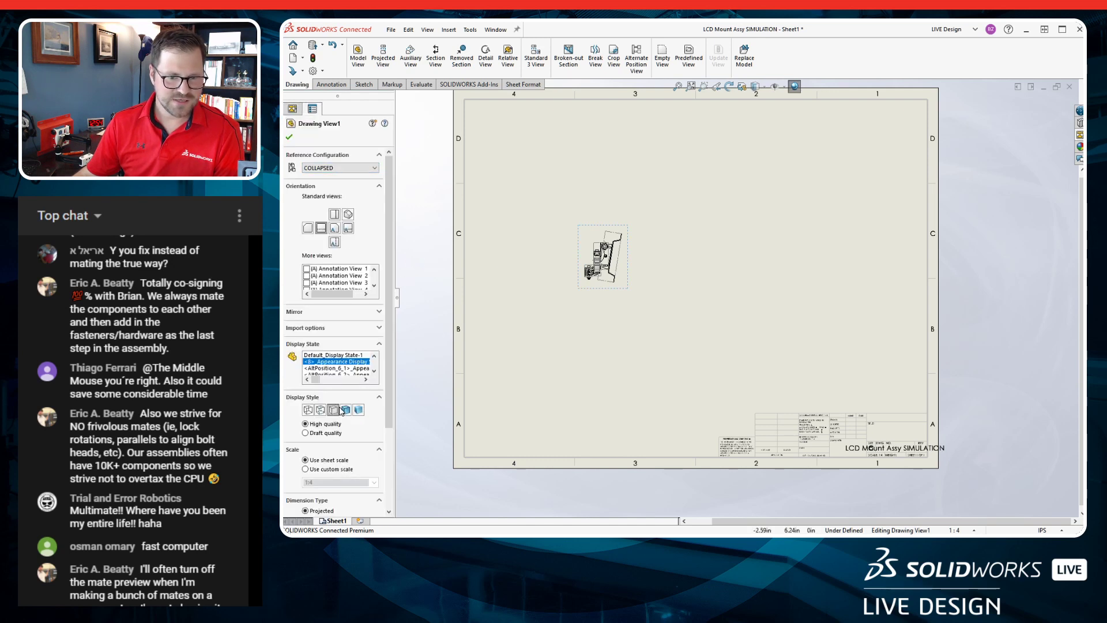
{"action": "left_click", "coordinate": [332, 469]}
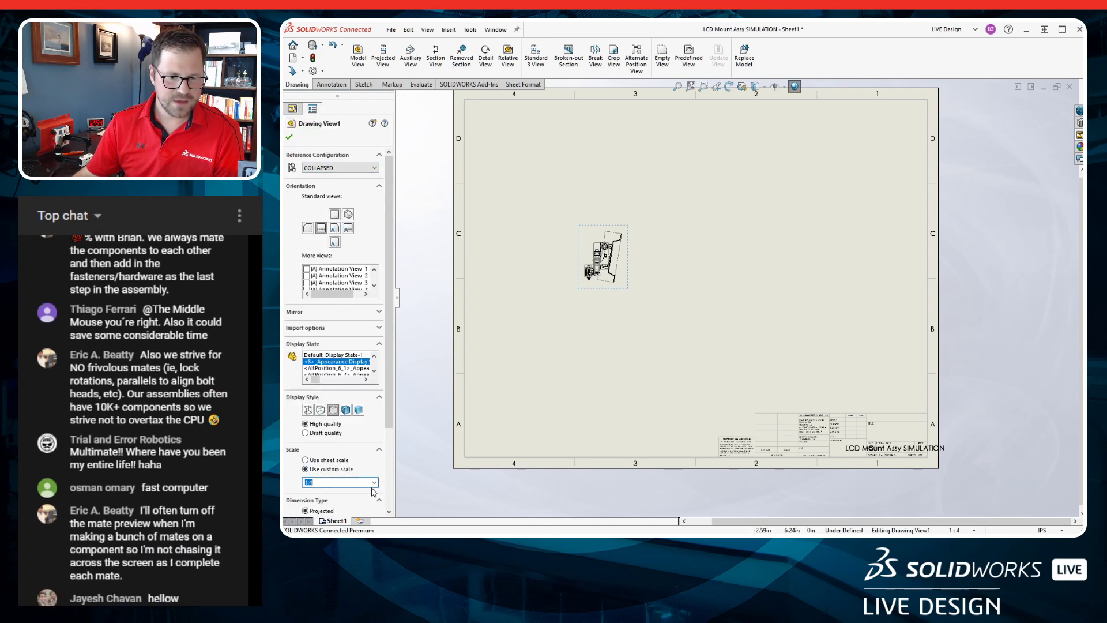
{"action": "left_click", "coordinate": [374, 483]}
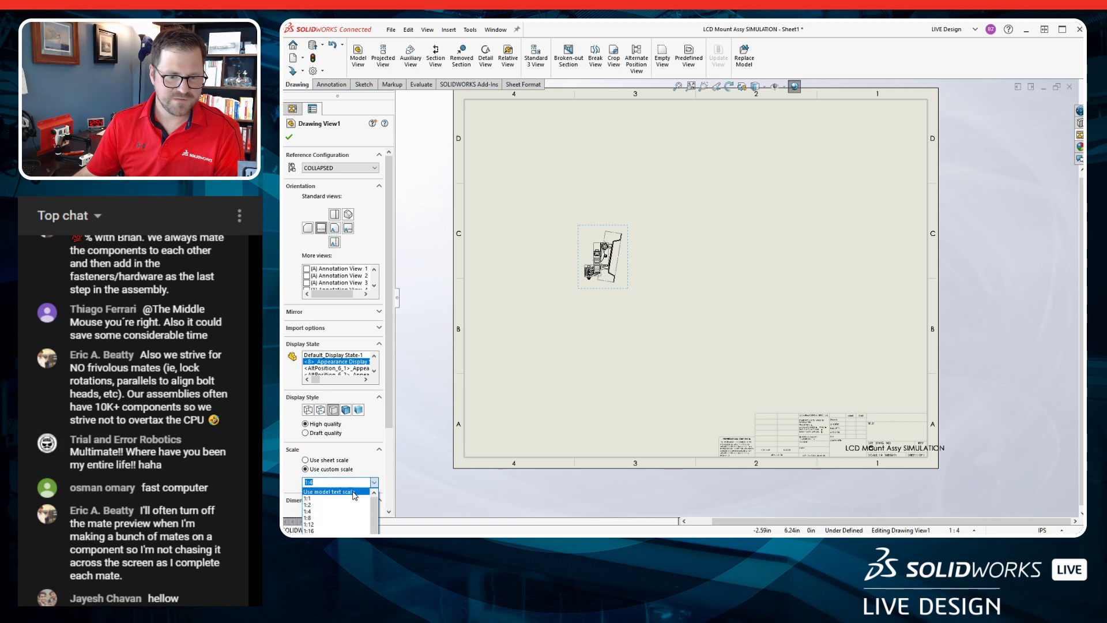
{"action": "left_click", "coordinate": [355, 499]}
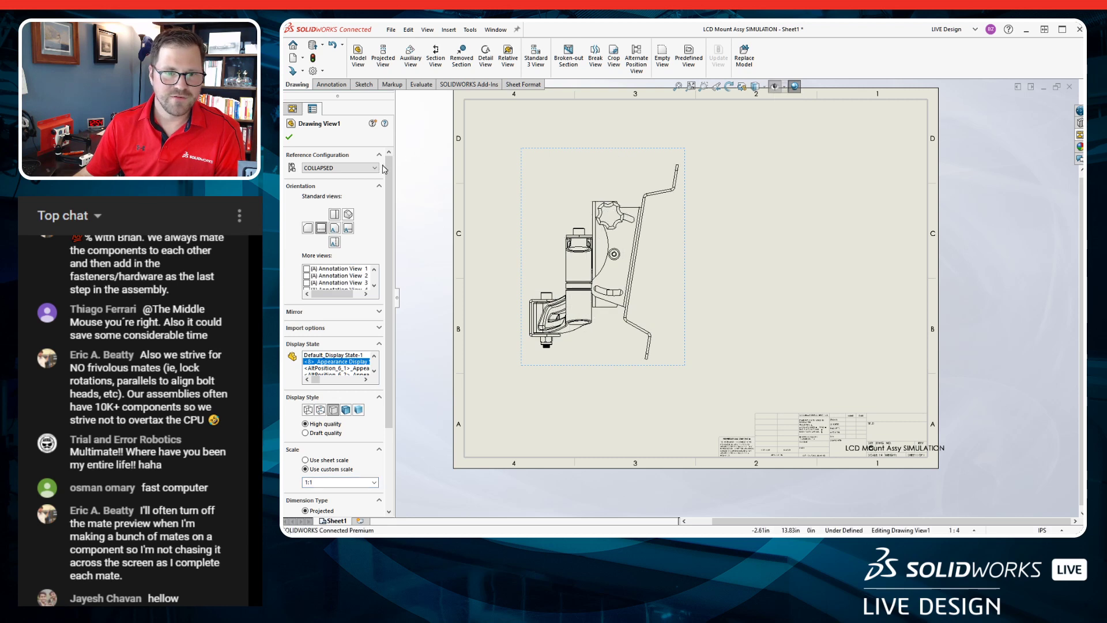
Preview the EXPANDED configuration in the drawing view and return the view to COLLAPSED.
{"action": "left_click", "coordinate": [350, 169]}
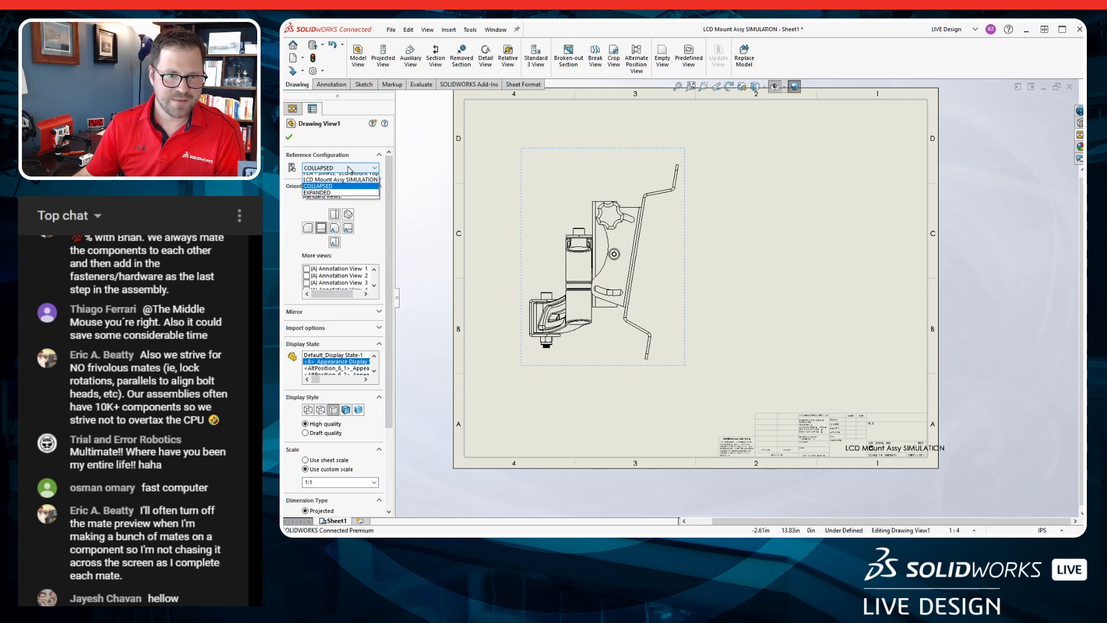
{"action": "left_click", "coordinate": [345, 197]}
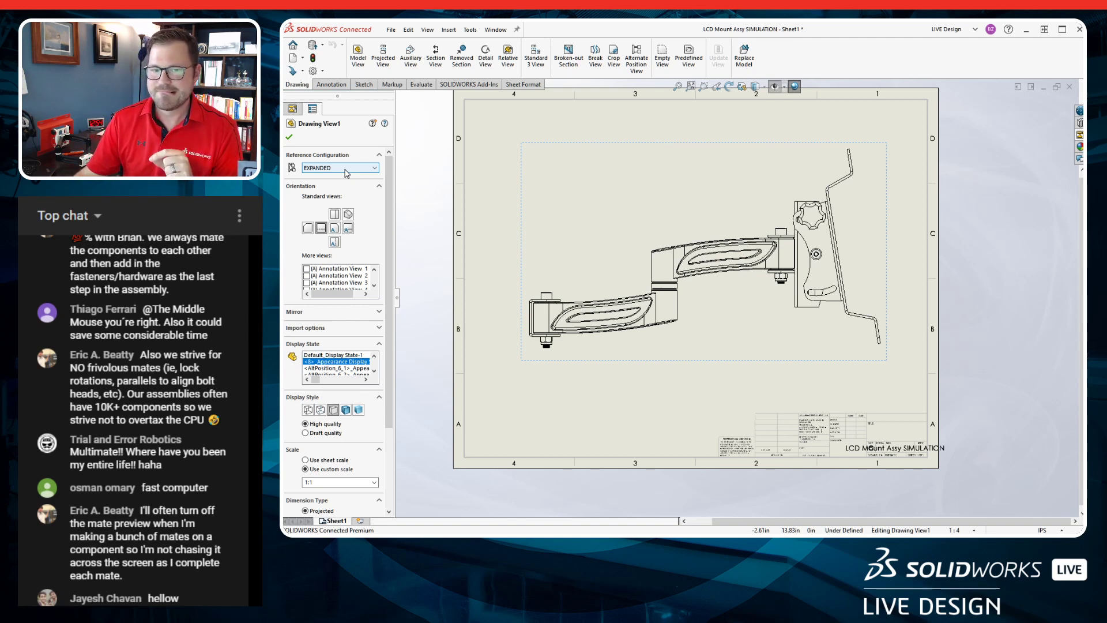
{"action": "left_click", "coordinate": [345, 168]}
{"action": "left_click", "coordinate": [342, 193]}
{"action": "left_click", "coordinate": [290, 138]}
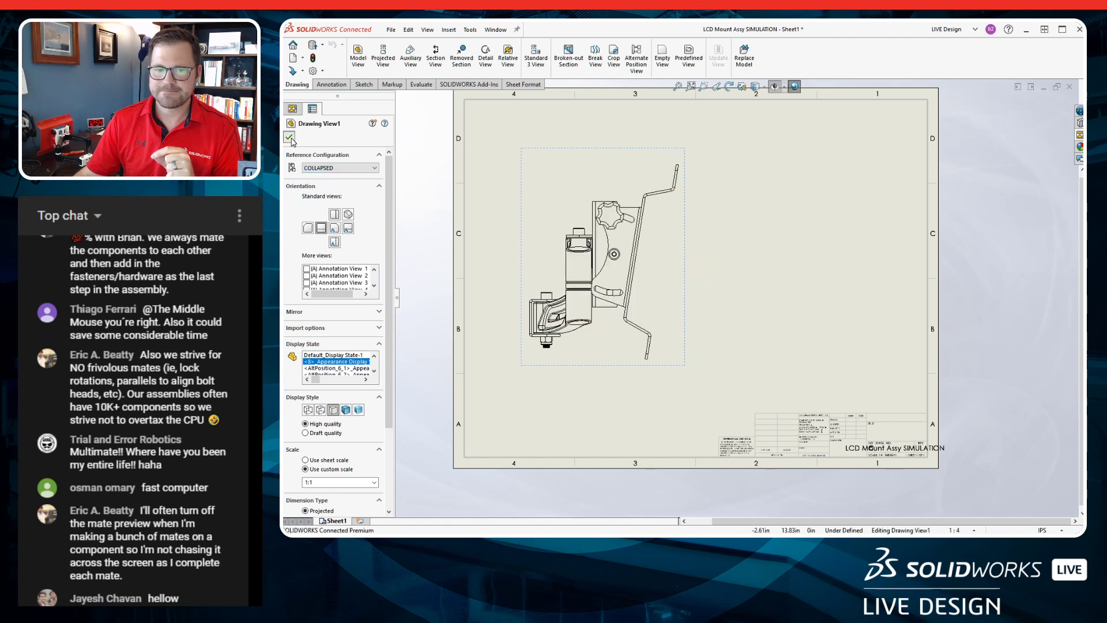
Add an alternate position view to the COLLAPSED drawing view using the existing EXPANDED configuration.
{"action": "left_click", "coordinate": [559, 183]}
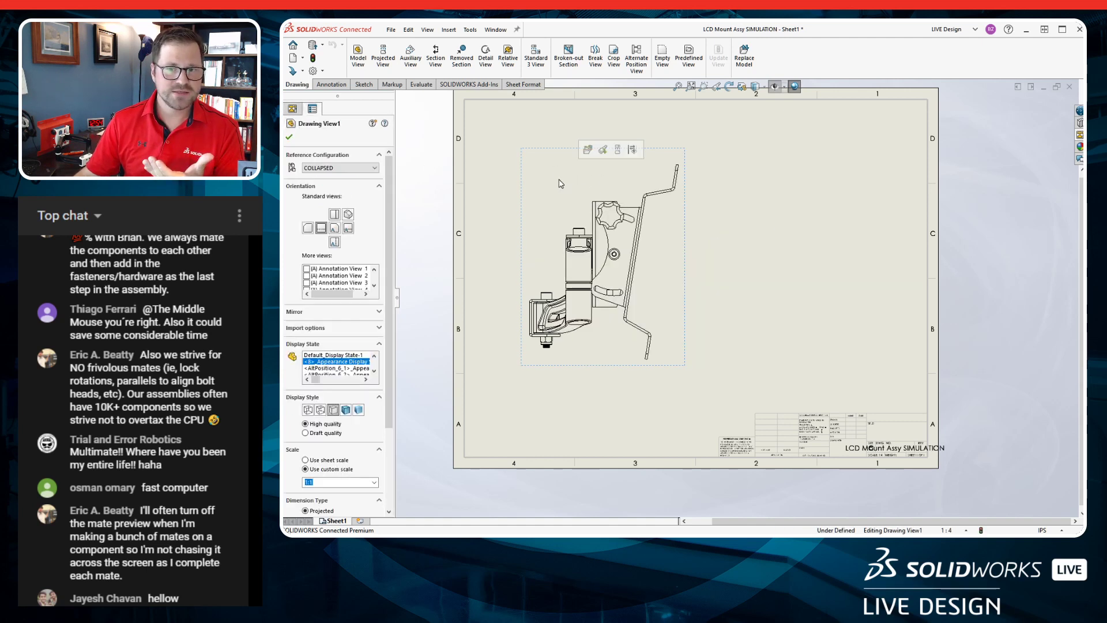
{"action": "left_click", "coordinate": [638, 64]}
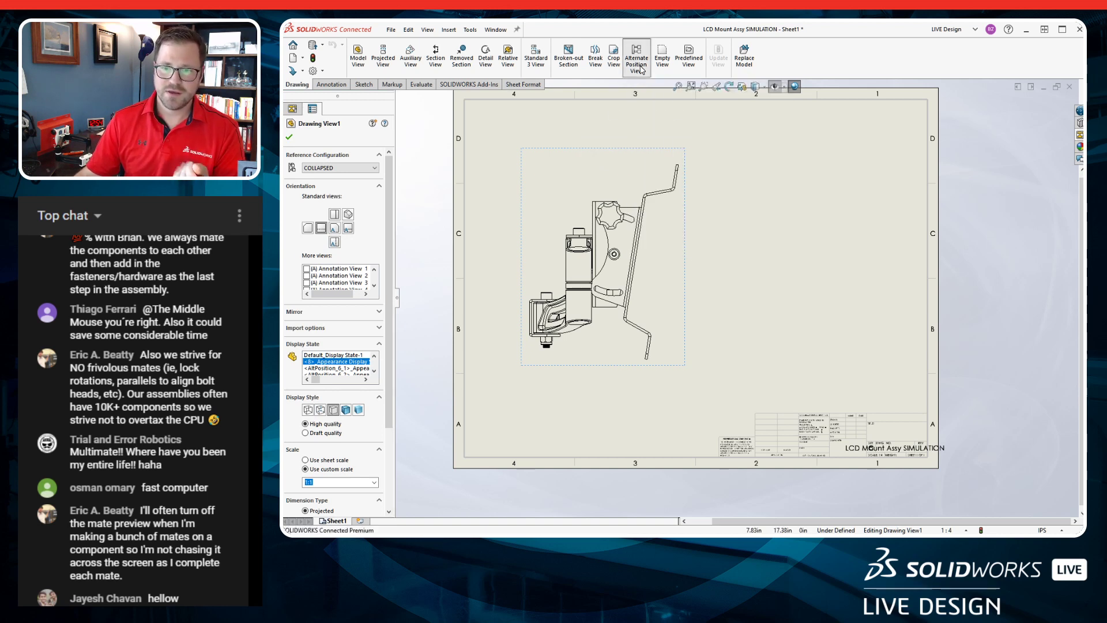
{"action": "left_click", "coordinate": [337, 225]}
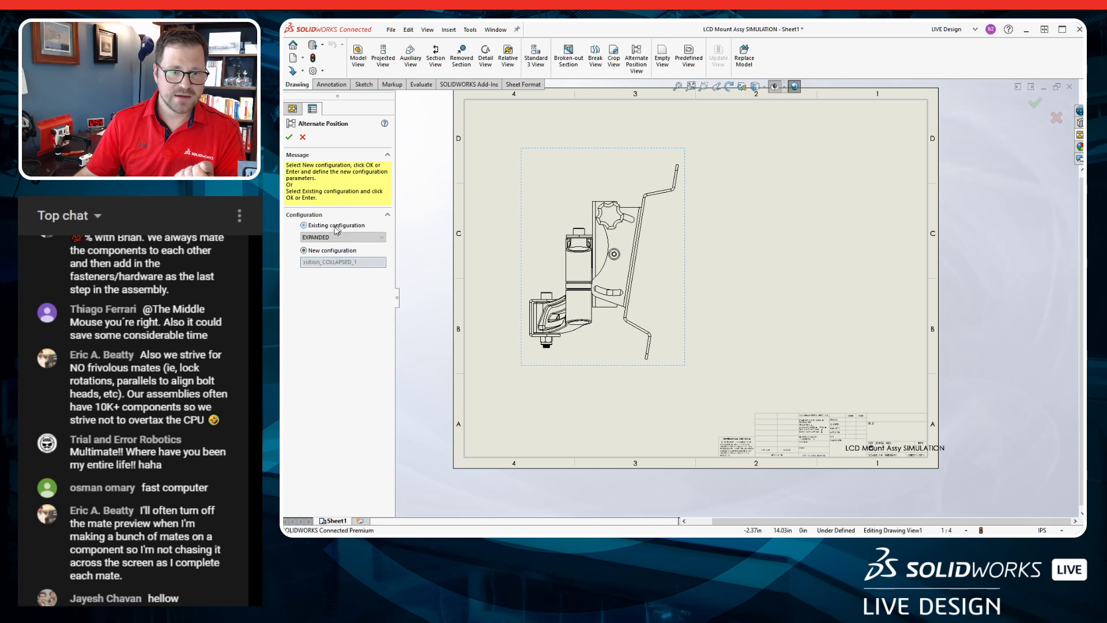
{"action": "left_click", "coordinate": [342, 237]}
{"action": "left_click", "coordinate": [316, 236]}
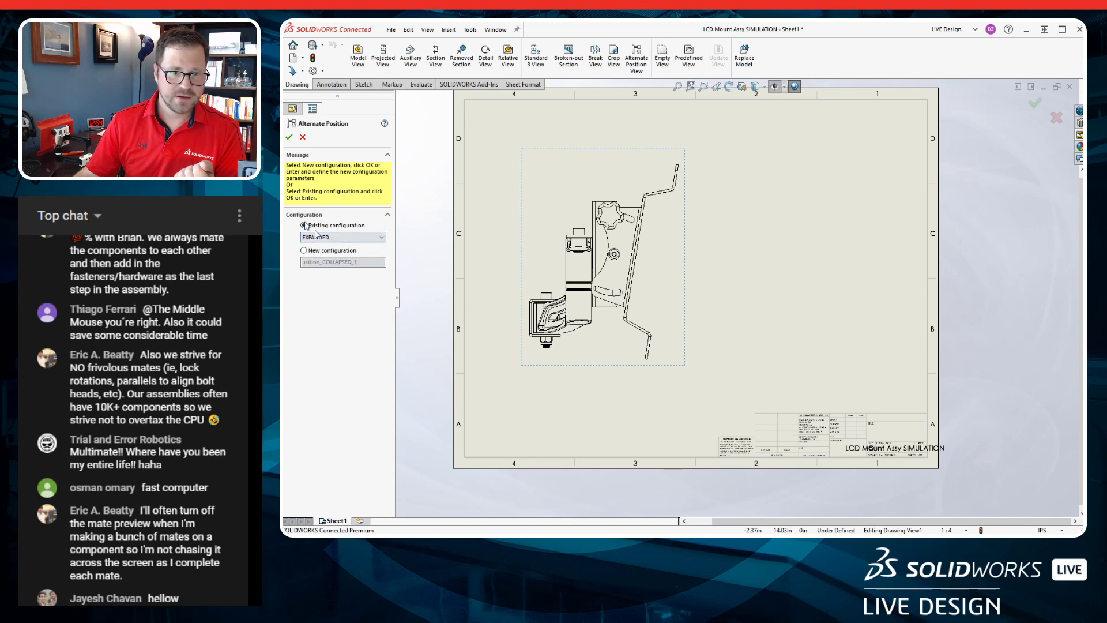
{"action": "left_click", "coordinate": [289, 137]}
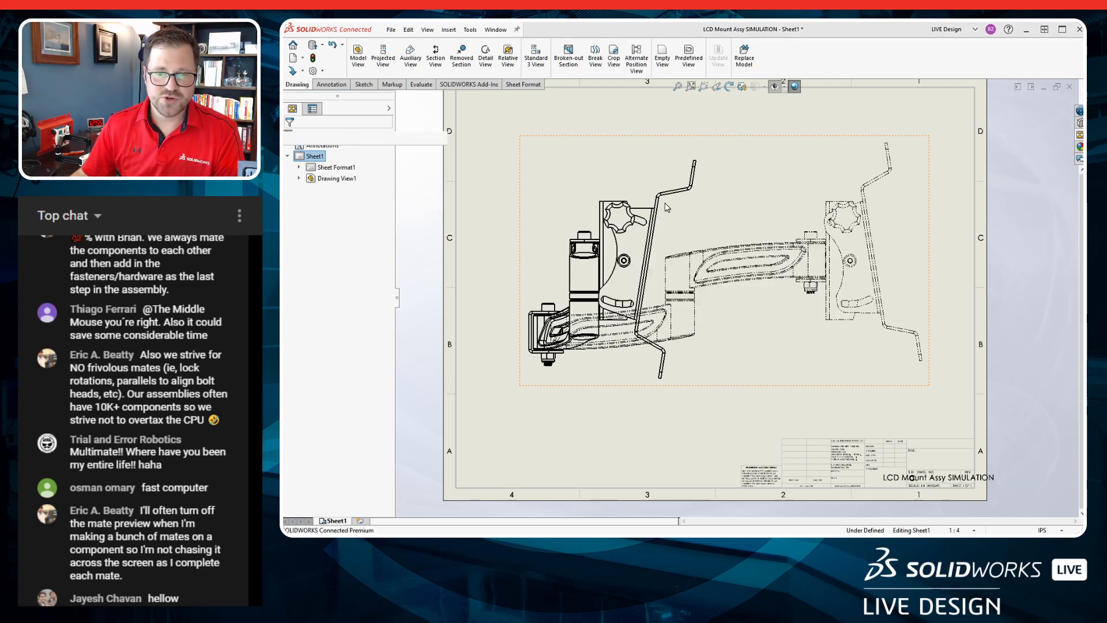
Look at the assembly view post in the 3DEXPERIENCE browser, then return to the SOLIDWORKS assembly and activate its EXPANDED representation.
{"action": "key", "text": "alt+Tab"}
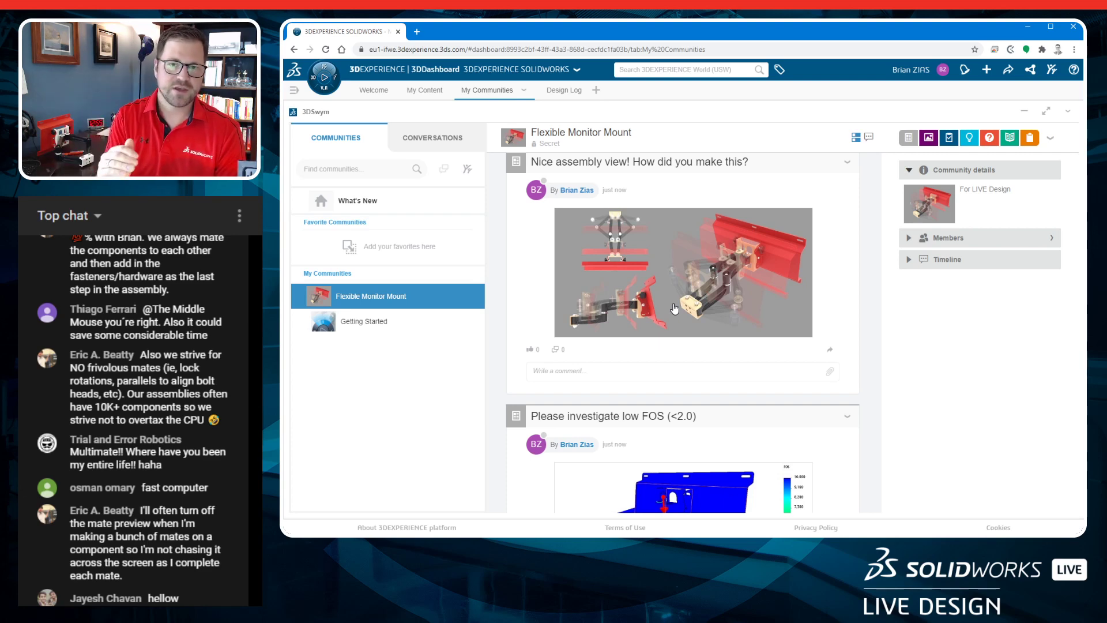
{"action": "key", "text": "alt+Tab"}
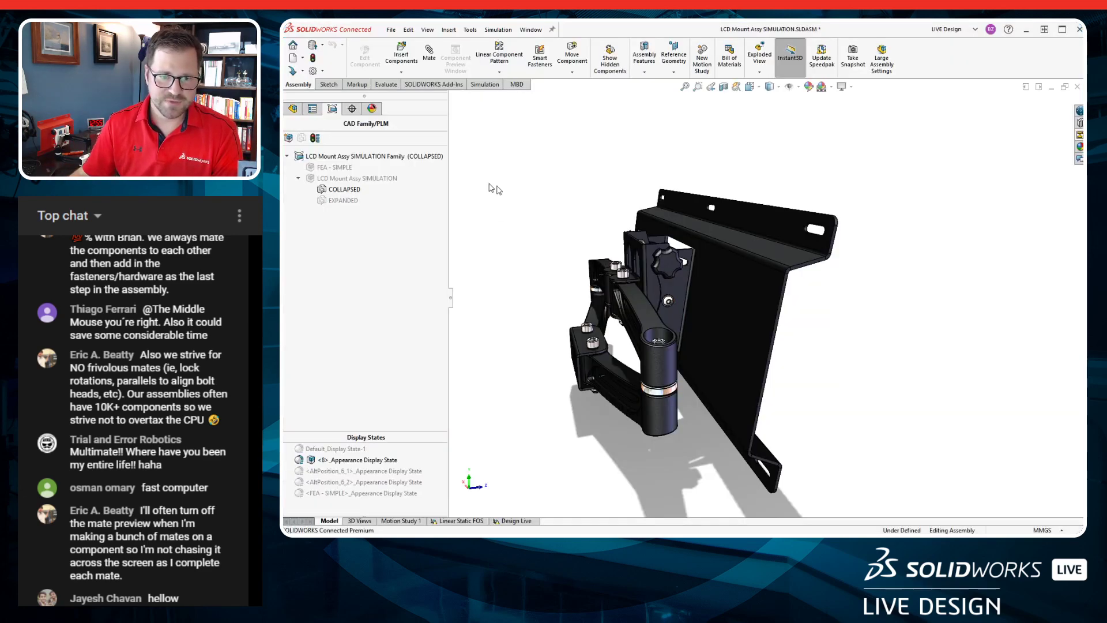
{"action": "double_click", "coordinate": [349, 200]}
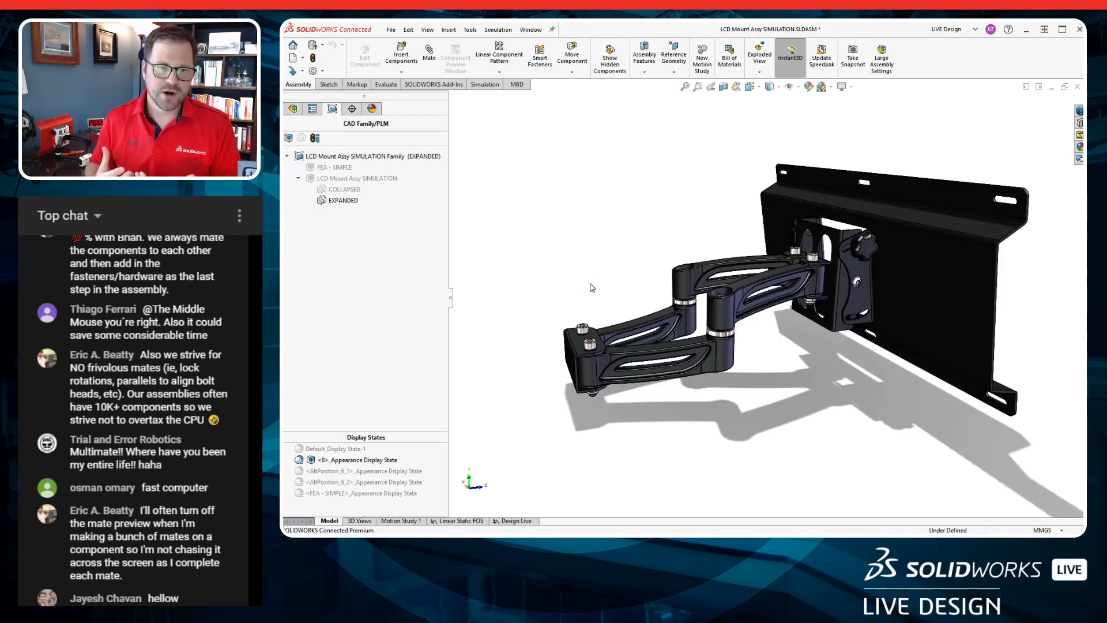
Find the LimitAngle1 mate among the assembly's mates and examine the touchscreen bracket and GLM-7 faces it references.
{"action": "left_click", "coordinate": [292, 109]}
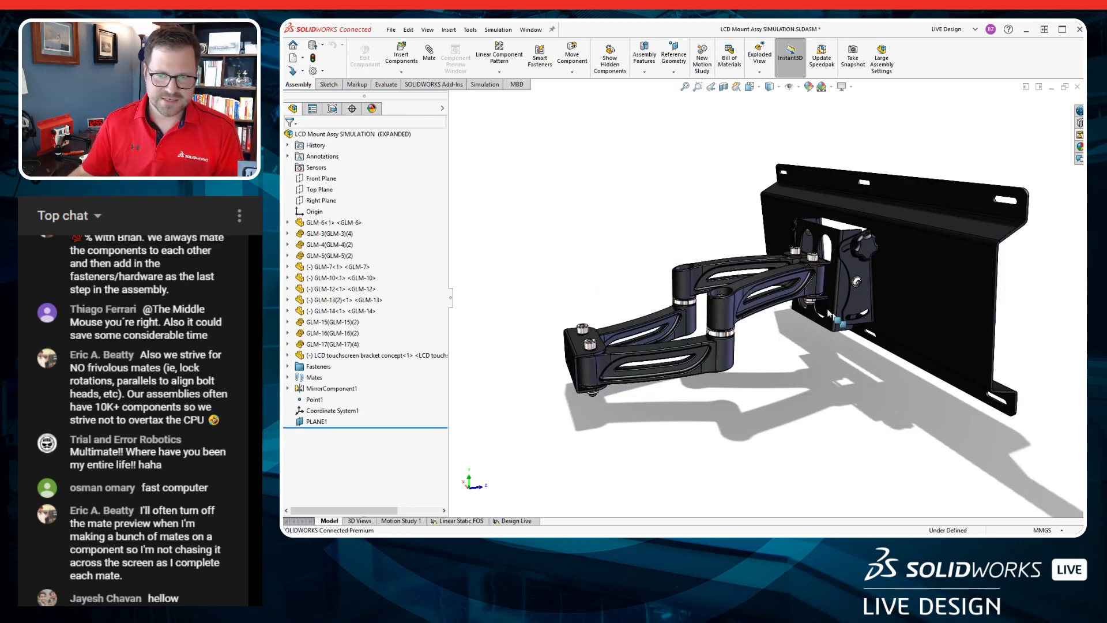
{"action": "left_click", "coordinate": [287, 378]}
{"action": "scroll", "coordinate": [351, 367], "scroll_direction": "down", "scroll_amount": 15}
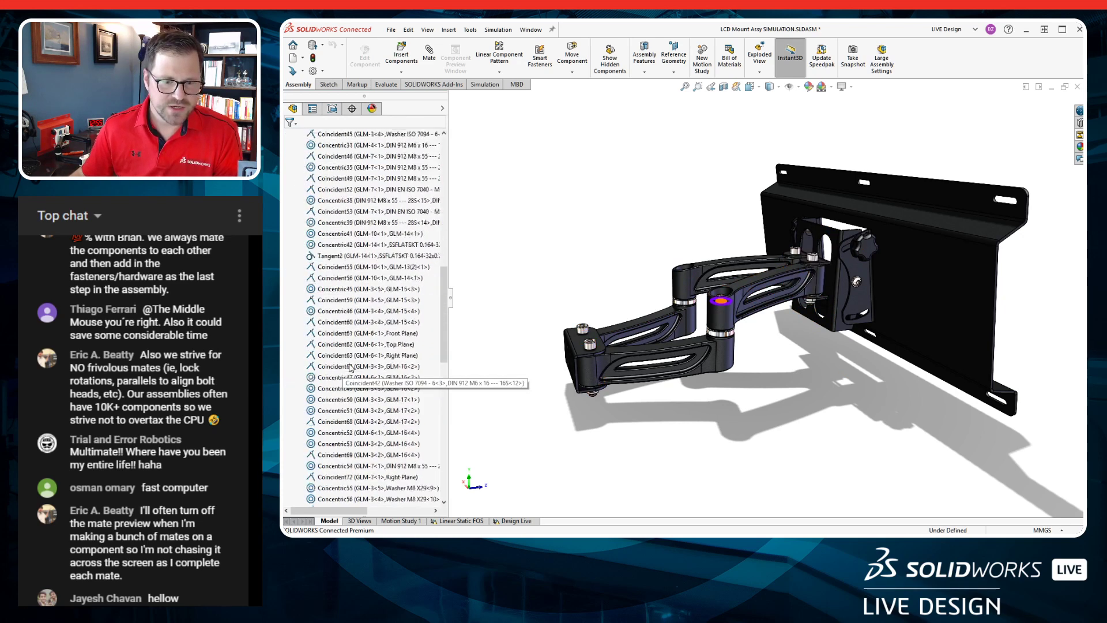
{"action": "scroll", "coordinate": [350, 367], "scroll_direction": "down", "scroll_amount": 4}
{"action": "left_click", "coordinate": [346, 357]}
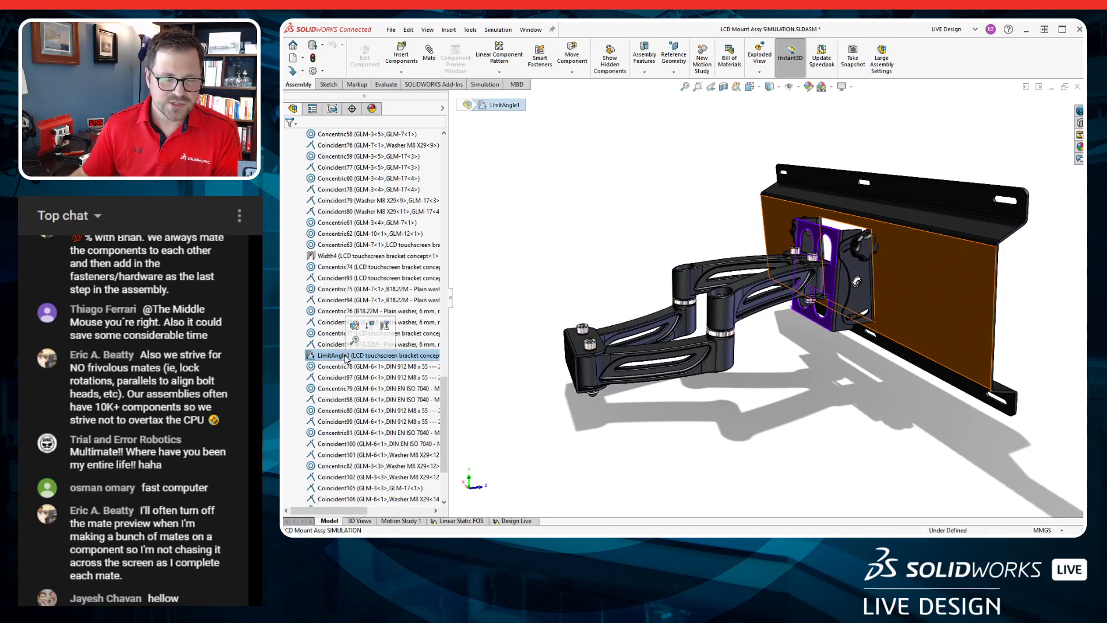
{"action": "scroll", "coordinate": [346, 357], "scroll_direction": "down", "scroll_amount": 3}
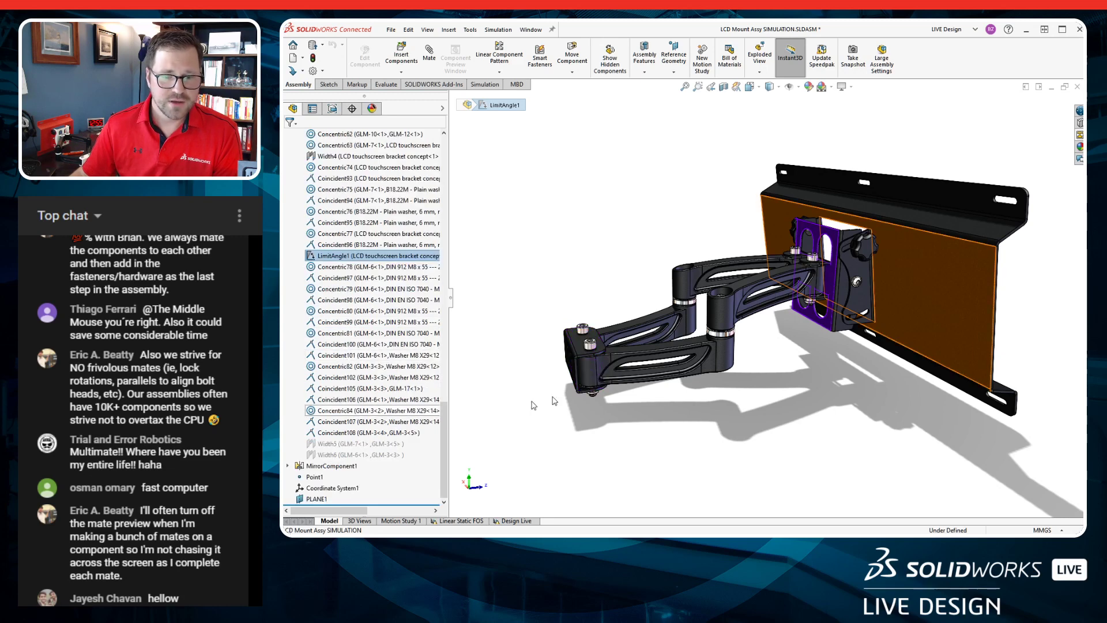
{"action": "middle_click_drag", "start_coordinate": [827, 357], "coordinate": [817, 354]}
{"action": "middle_click_drag", "start_coordinate": [843, 351], "coordinate": [849, 348]}
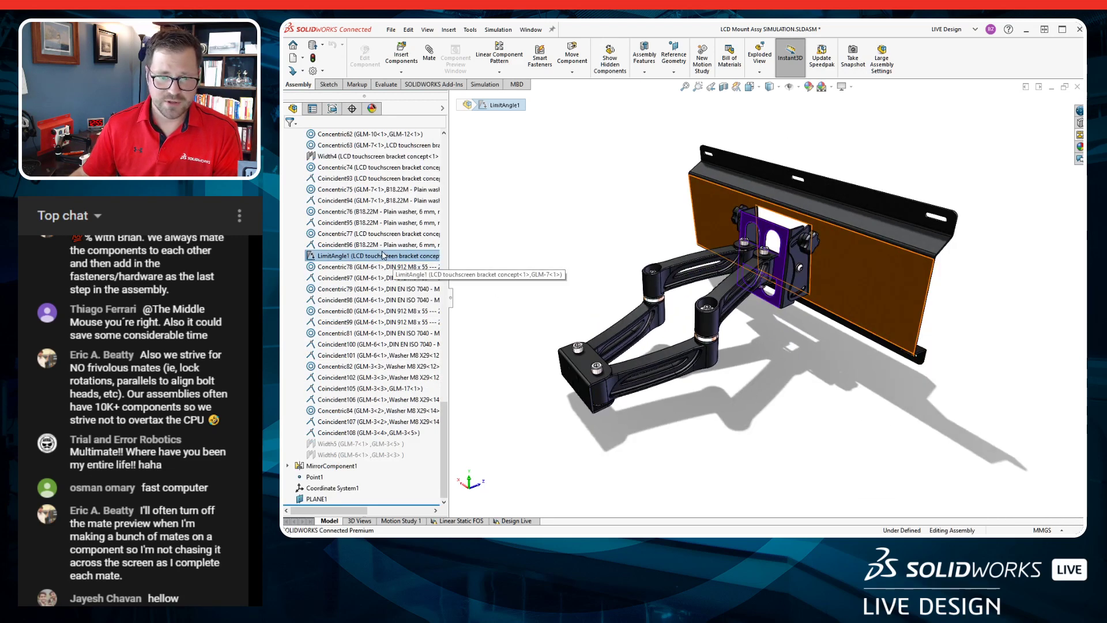
Convert the LimitAngle1 mate into a standard angle mate of 10 degrees.
{"action": "right_click", "coordinate": [380, 257]}
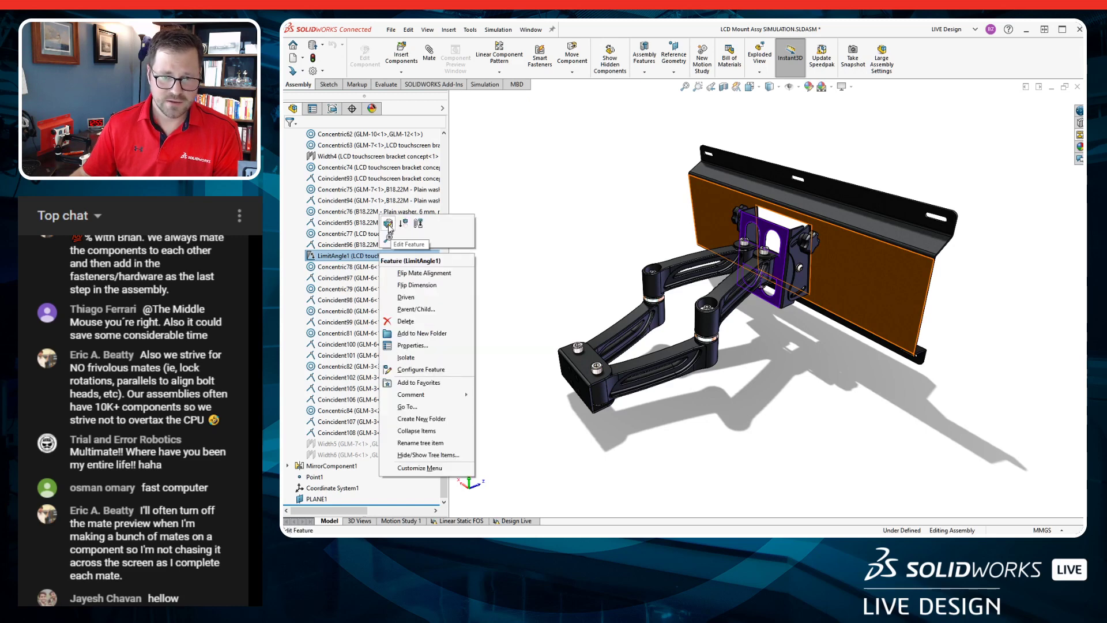
{"action": "left_click", "coordinate": [769, 327]}
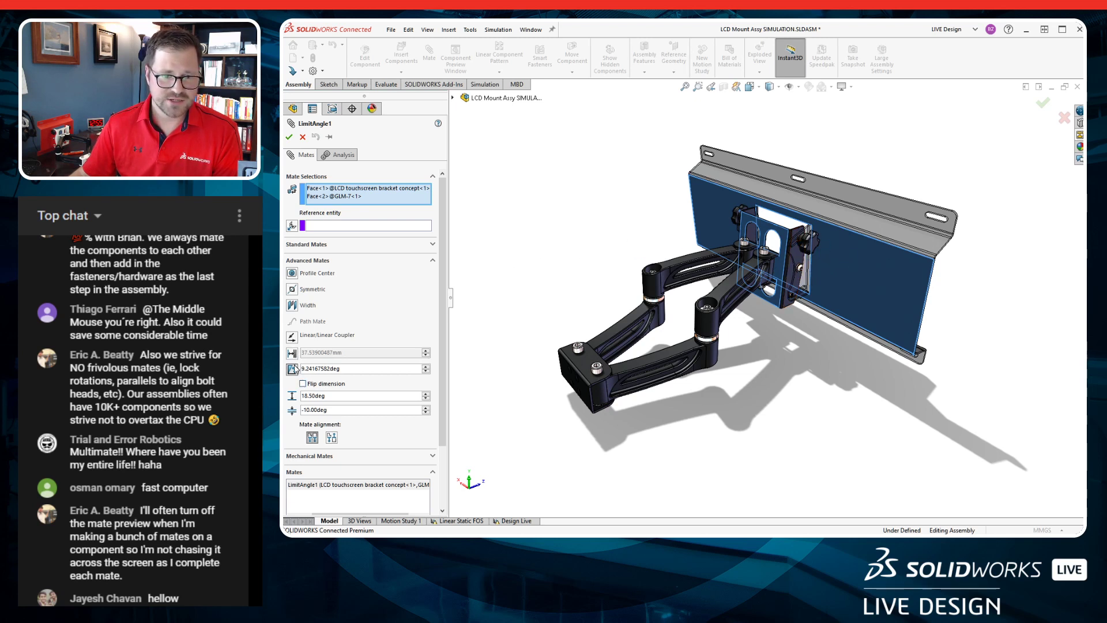
{"action": "left_click", "coordinate": [300, 245]}
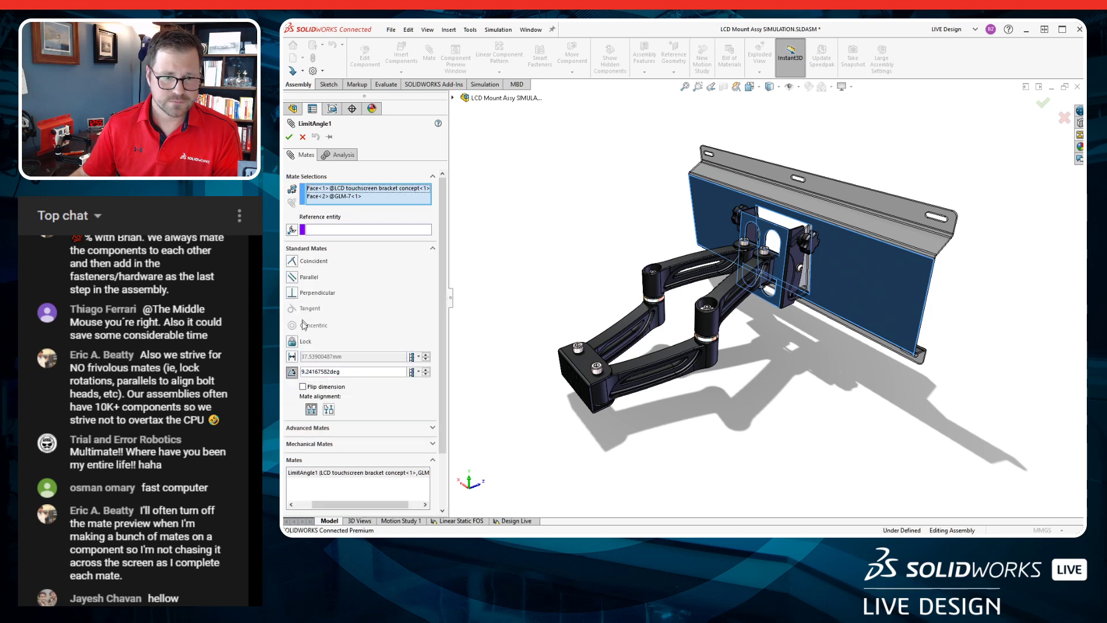
{"action": "left_click", "coordinate": [292, 372]}
{"action": "type", "text": "10"}
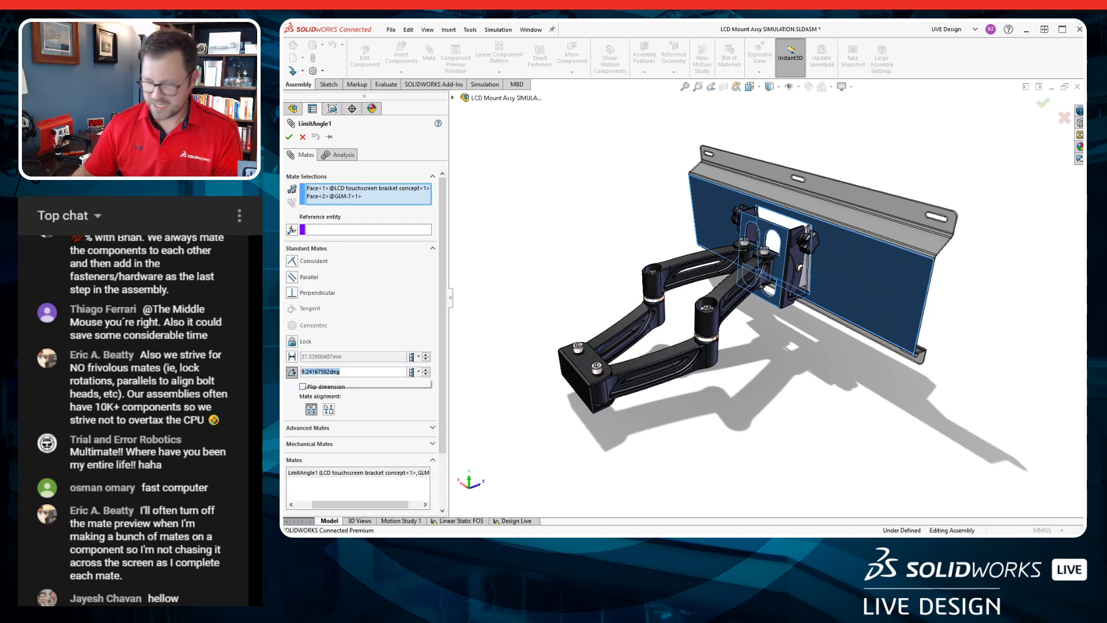
{"action": "key", "text": "Return"}
{"action": "key", "text": "Return"}
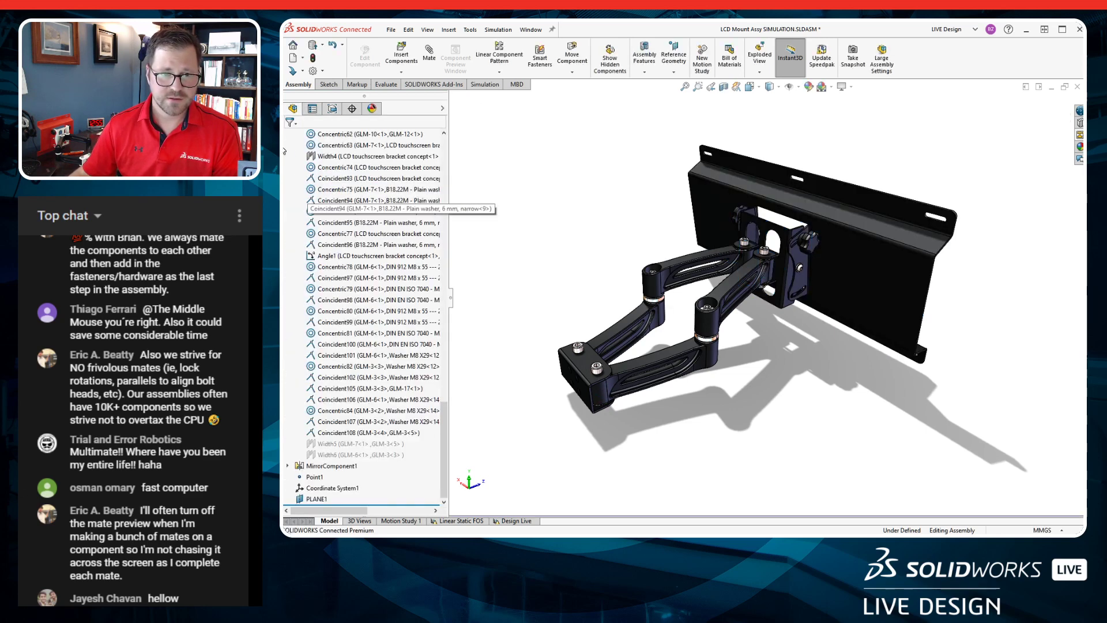
Configure the Angle1 mate's dimension, adding a TILTED UP configuration with the angle set to 15 degrees.
{"action": "left_click", "coordinate": [325, 255]}
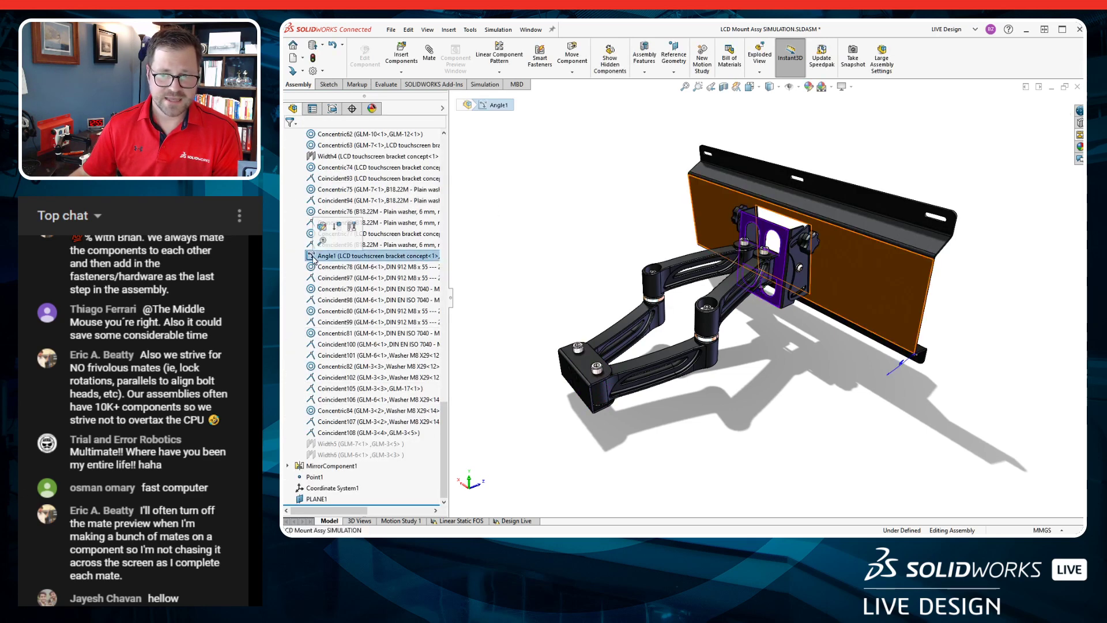
{"action": "left_click", "coordinate": [899, 368]}
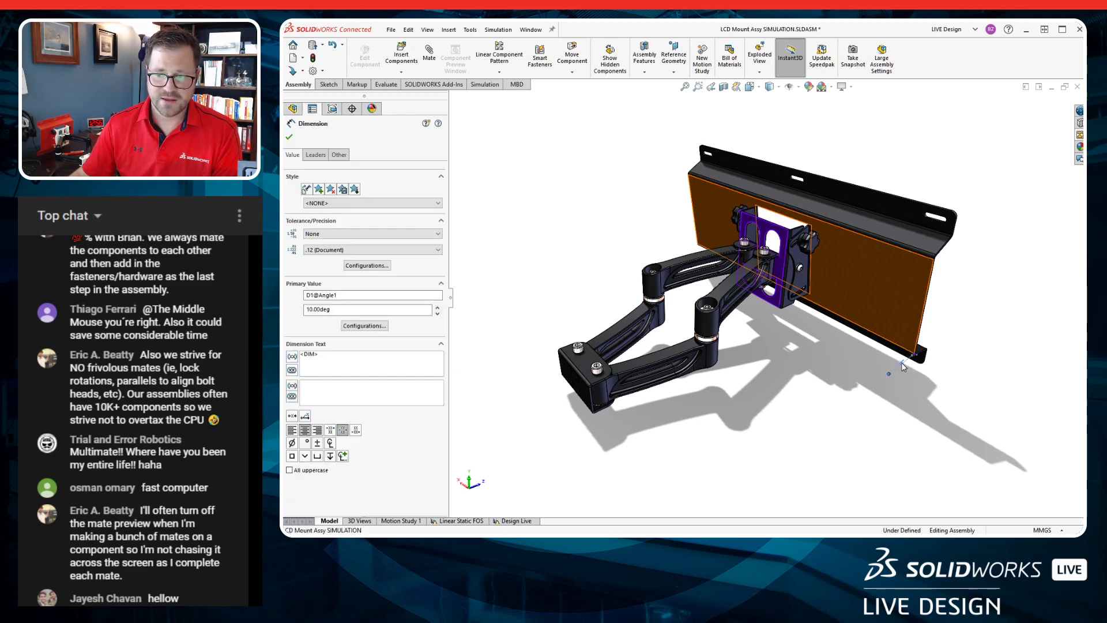
{"action": "right_click", "coordinate": [903, 366]}
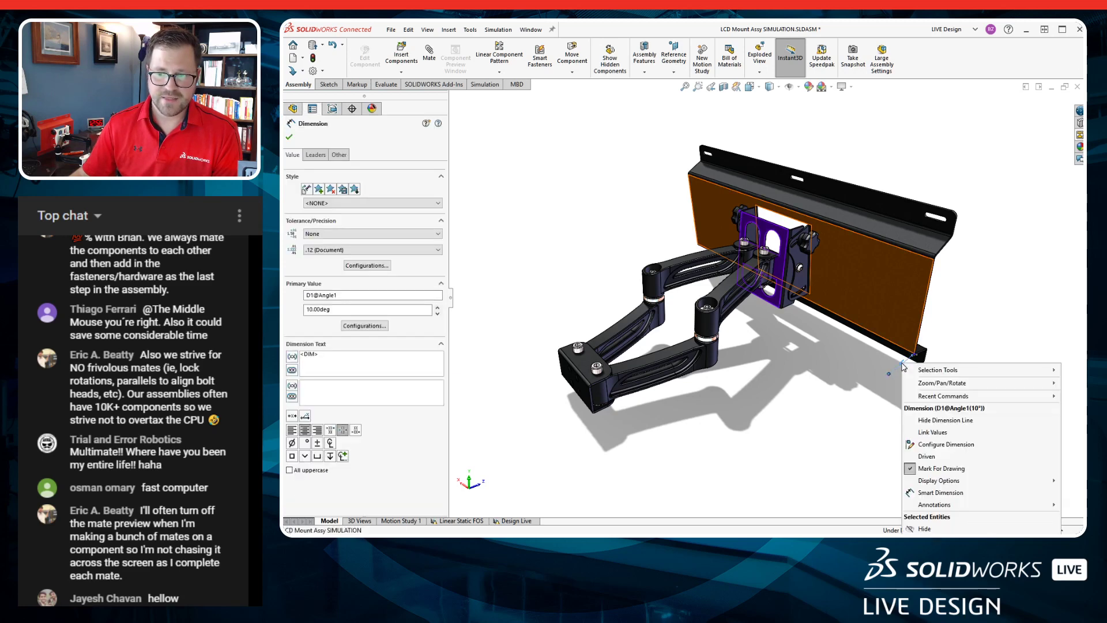
{"action": "left_click", "coordinate": [980, 448]}
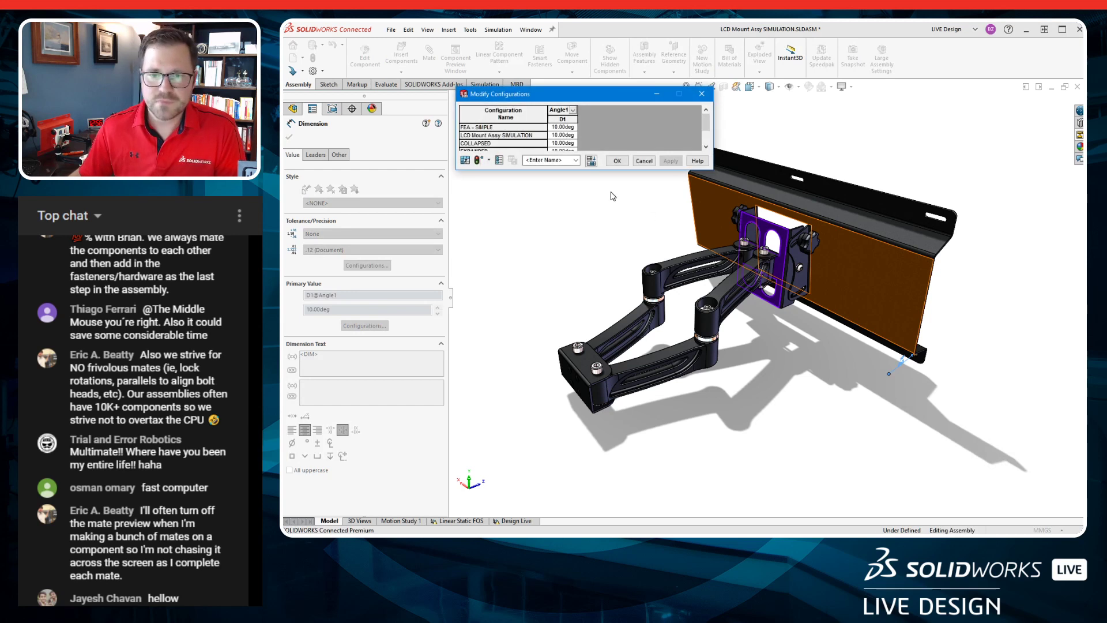
{"action": "left_click_drag", "start_coordinate": [713, 169], "coordinate": [872, 288]}
{"action": "left_click", "coordinate": [503, 161]}
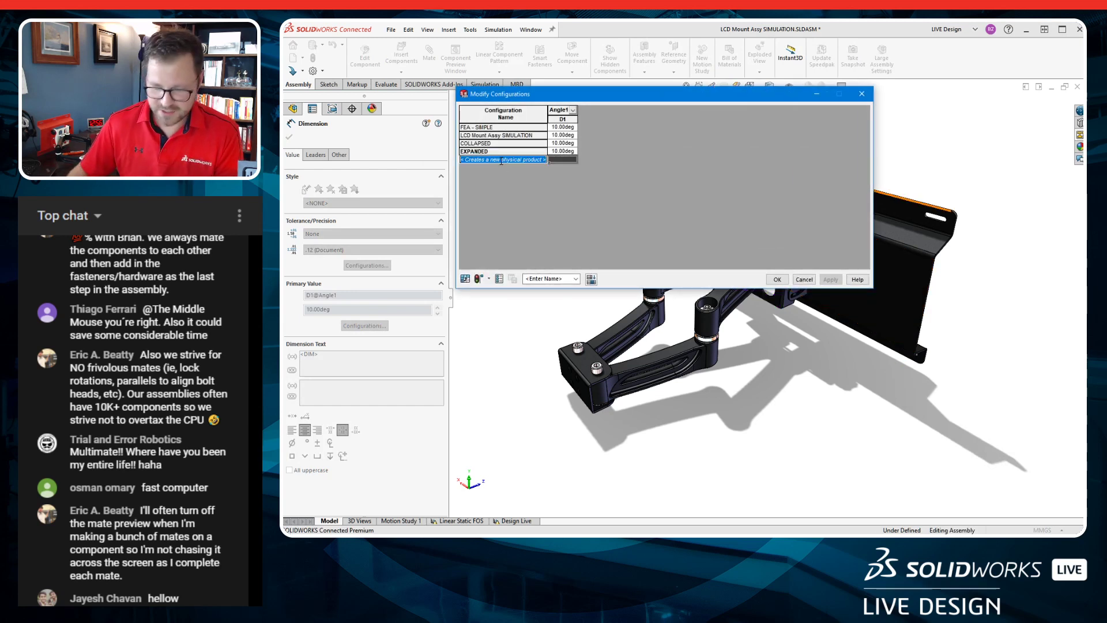
{"action": "key", "text": "BackSpace"}
{"action": "type", "text": "TILTED UP"}
{"action": "key", "text": "Return"}
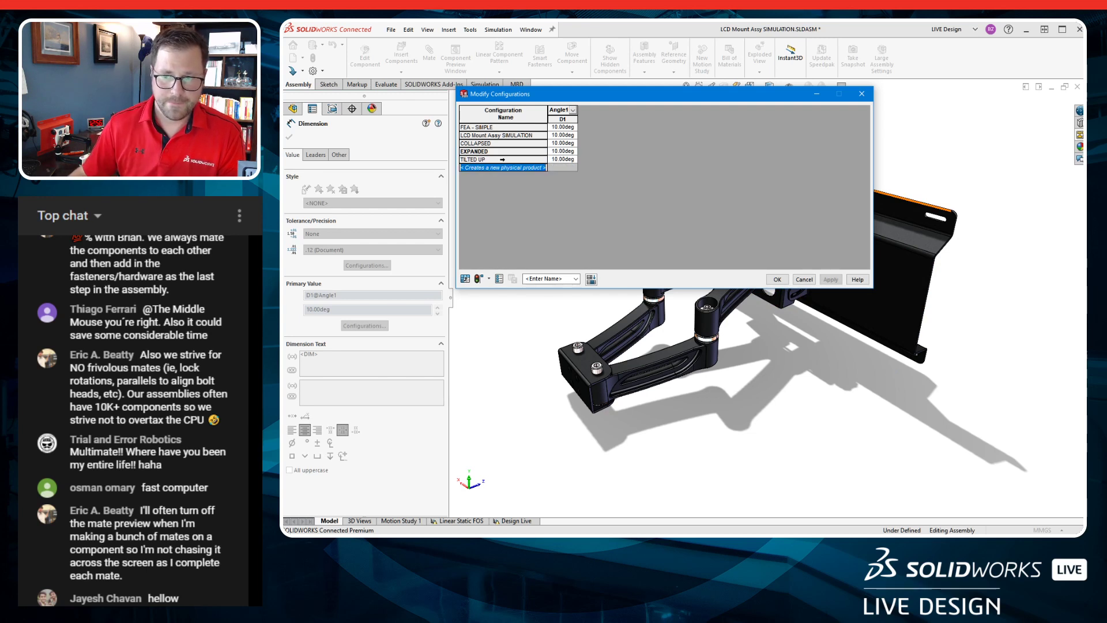
{"action": "left_click", "coordinate": [568, 161]}
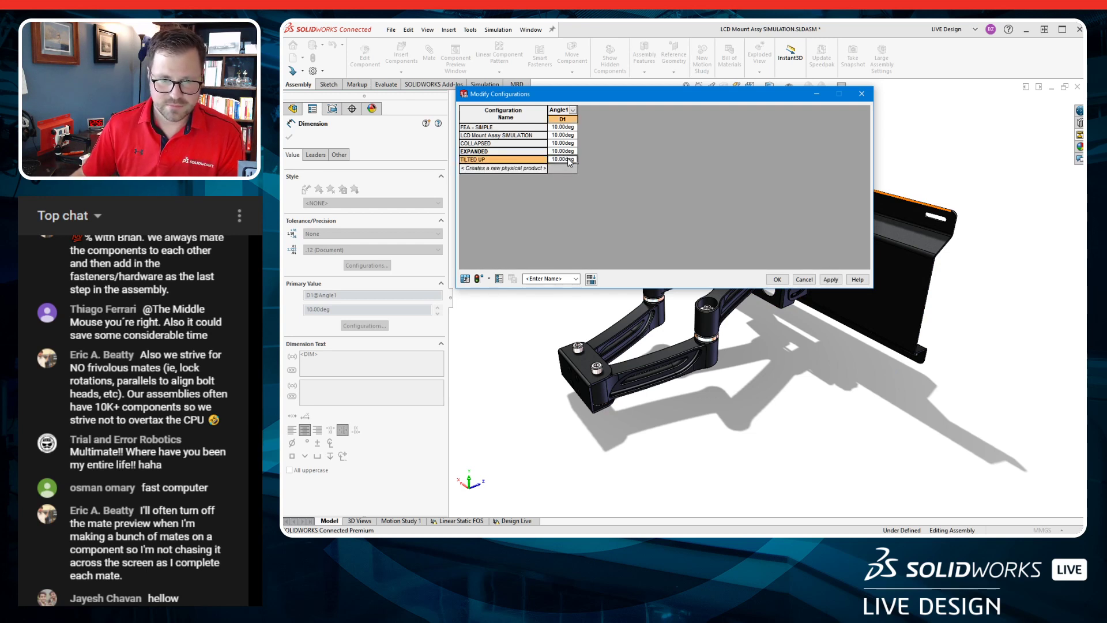
{"action": "type", "text": "15"}
{"action": "key", "text": "Return"}
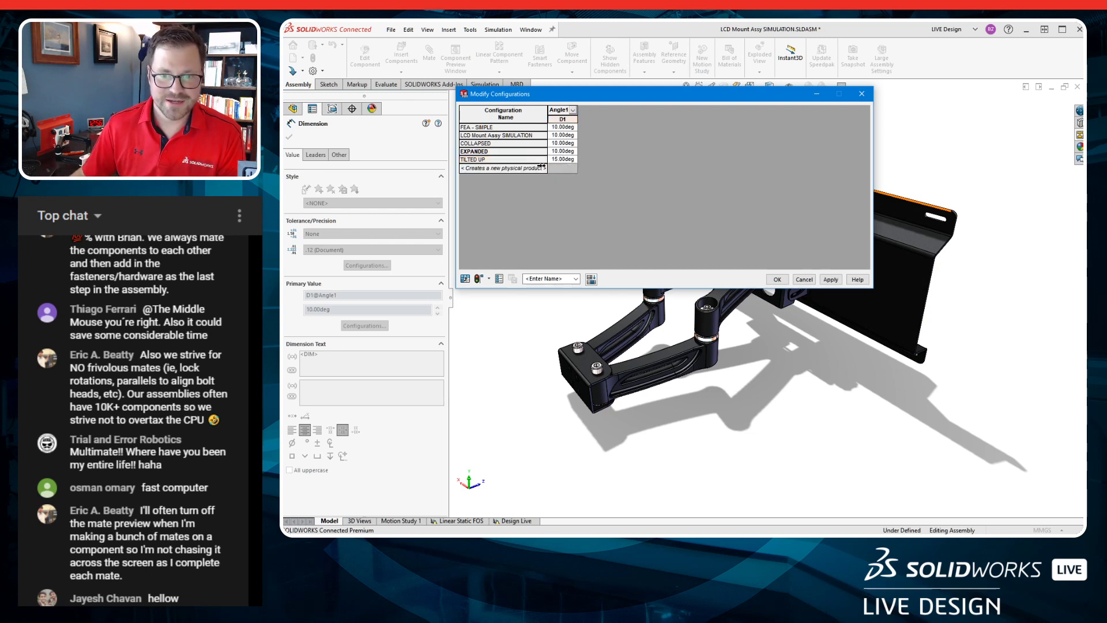
Add a TILTED DOWN configuration with the Angle1 dimension set to 345 degrees and accept the configuration table.
{"action": "left_click", "coordinate": [527, 168]}
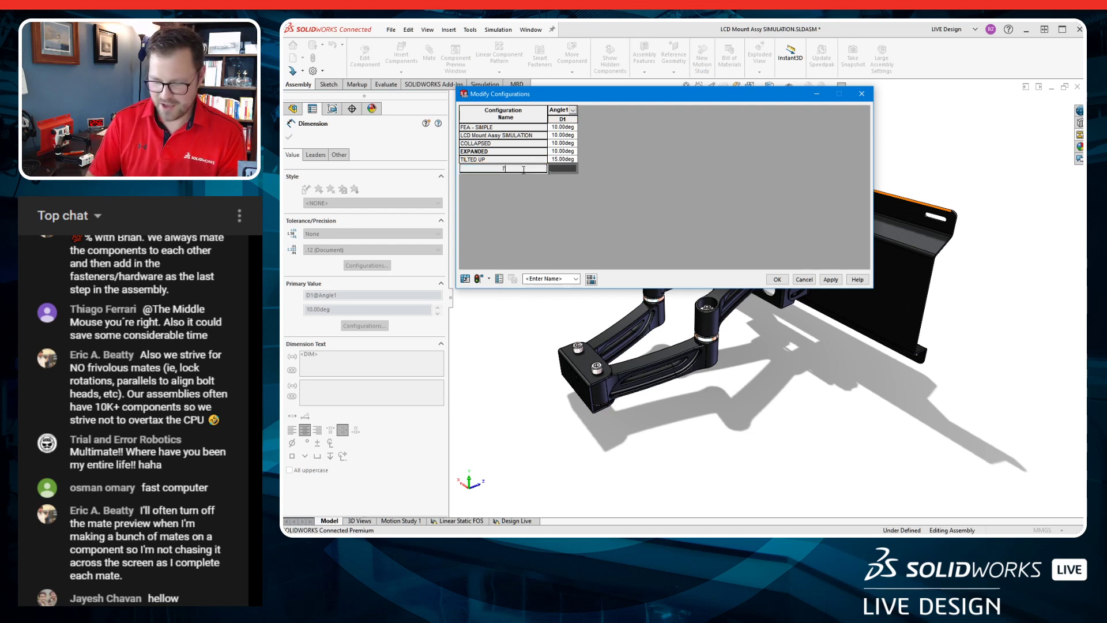
{"action": "key", "text": "Return"}
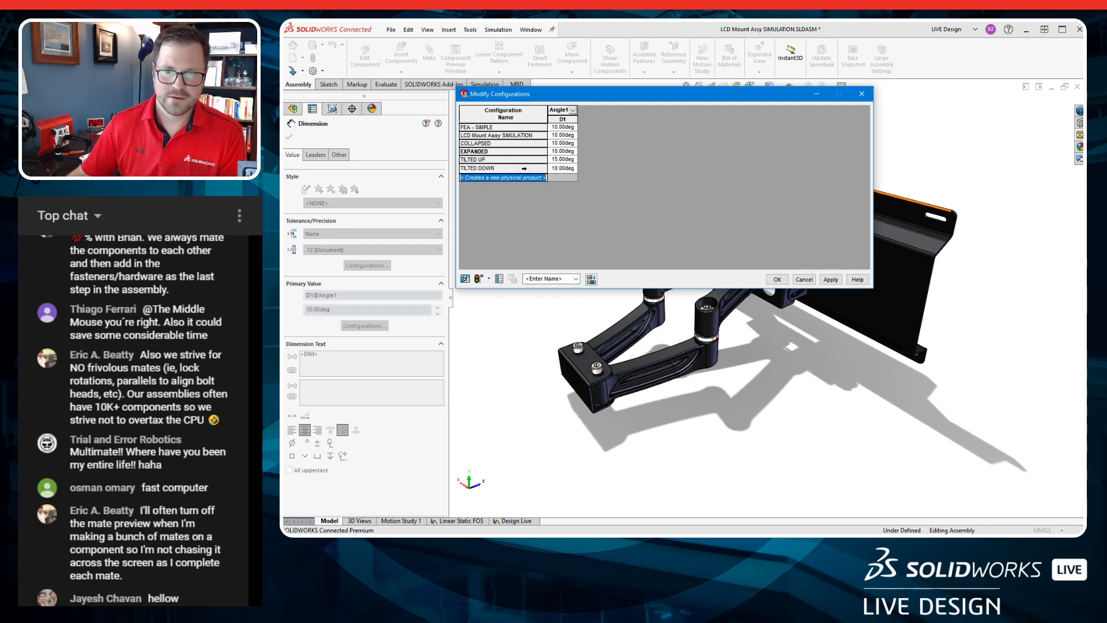
{"action": "left_click", "coordinate": [560, 167]}
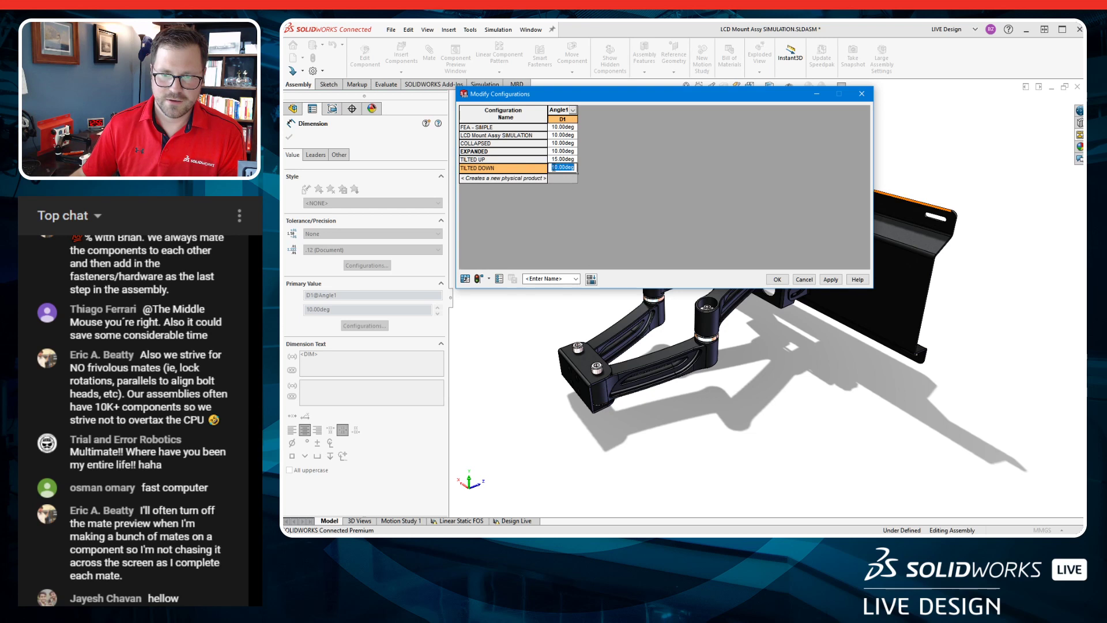
{"action": "type", "text": "-15"}
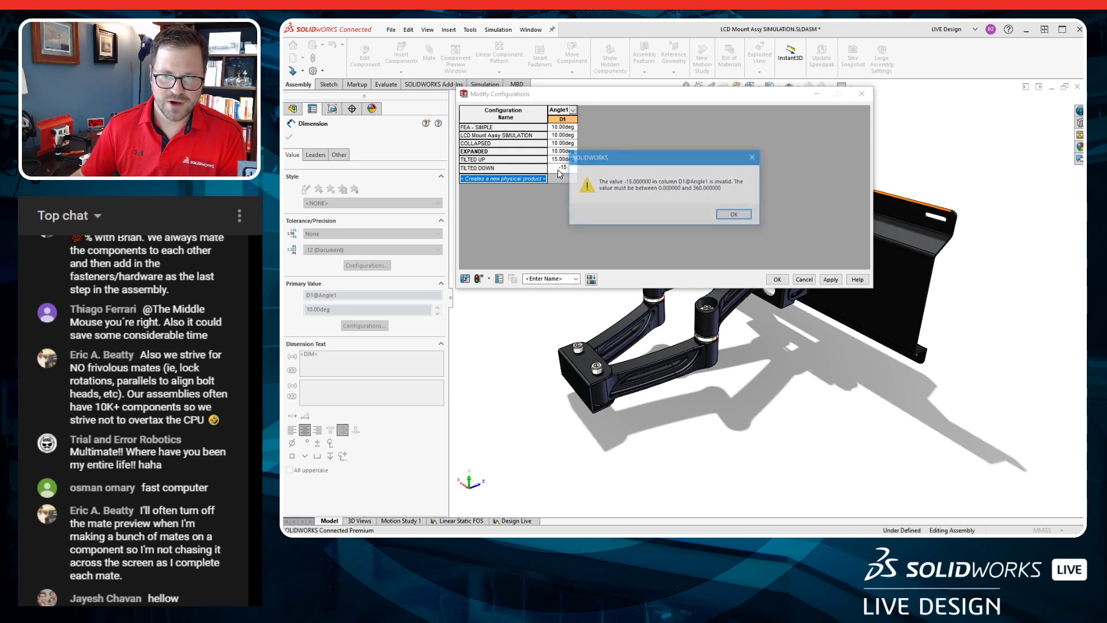
{"action": "key", "text": "Return"}
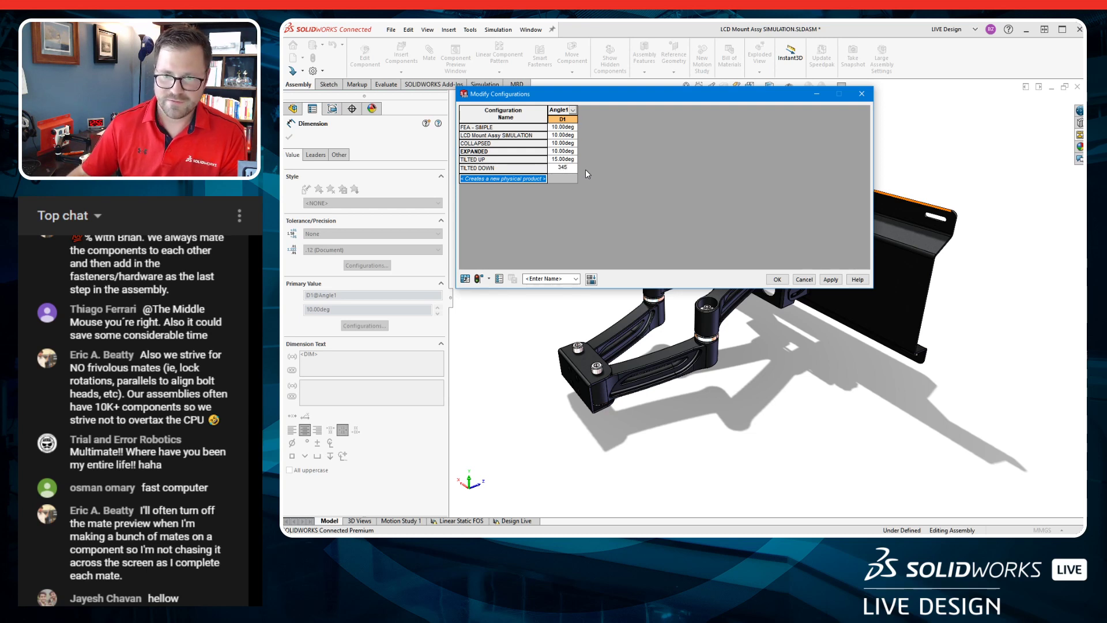
{"action": "left_click", "coordinate": [492, 157]}
{"action": "left_click", "coordinate": [515, 168]}
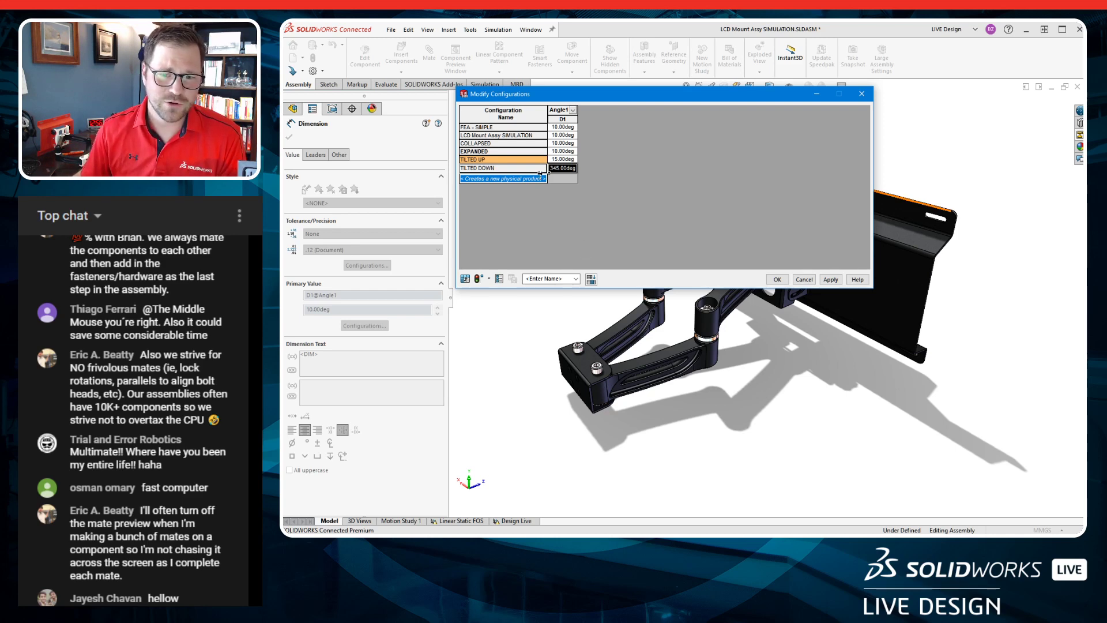
{"action": "left_click", "coordinate": [787, 279]}
Check the assembly's list of representations, then move the swing arms into a partly folded position.
{"action": "left_click", "coordinate": [333, 109]}
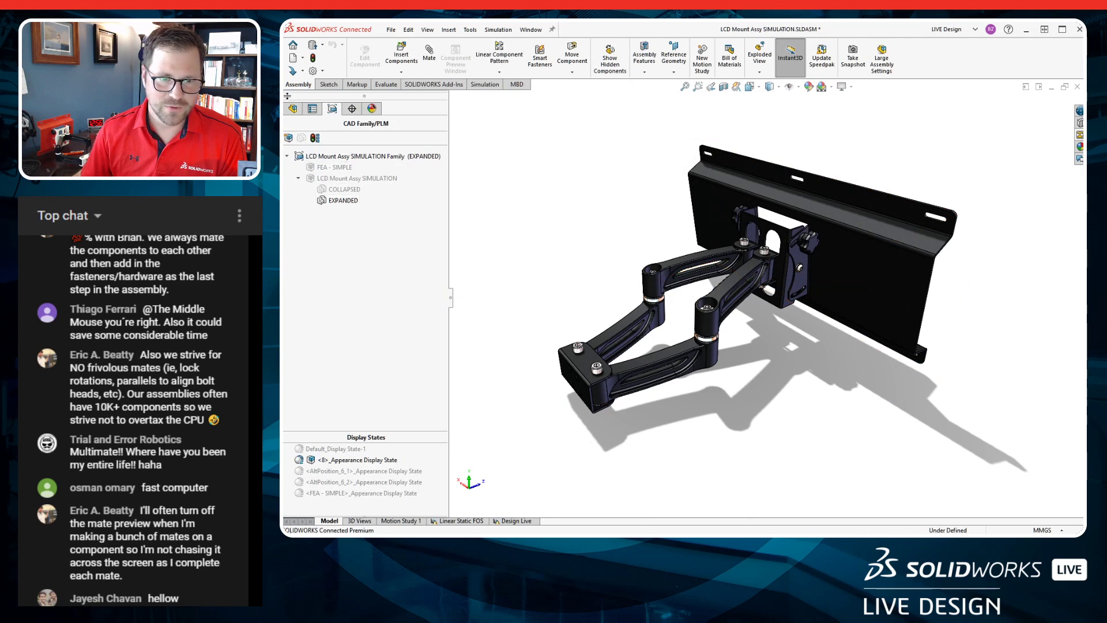
{"action": "left_click", "coordinate": [293, 108]}
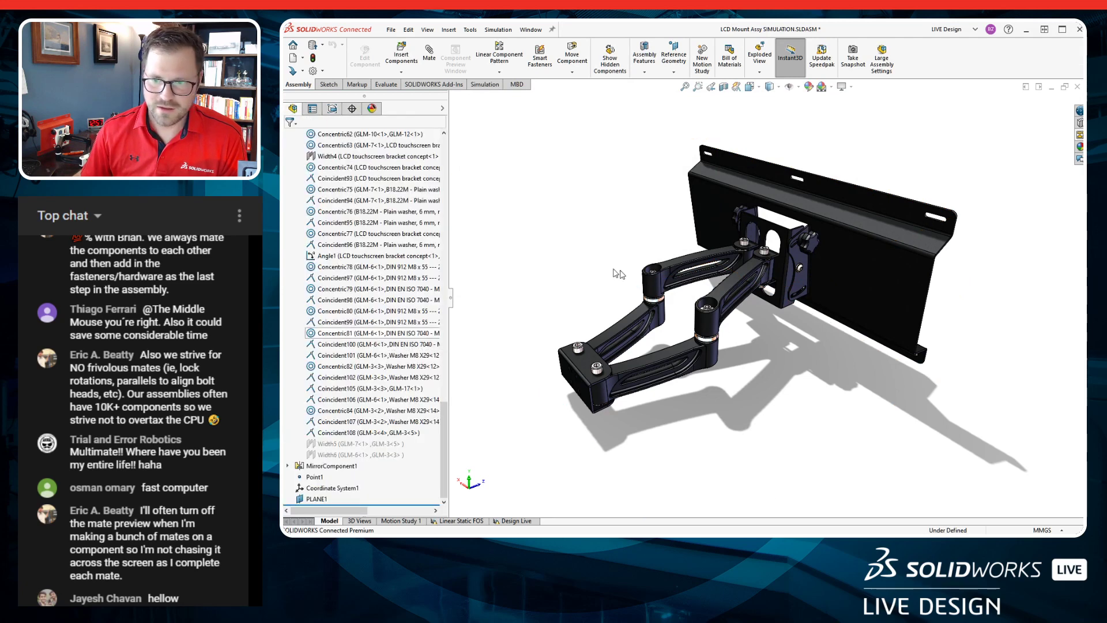
{"action": "middle_click_drag", "start_coordinate": [590, 282], "coordinate": [582, 277]}
{"action": "left_click_drag", "start_coordinate": [802, 252], "coordinate": [532, 308]}
{"action": "left_click", "coordinate": [532, 308]}
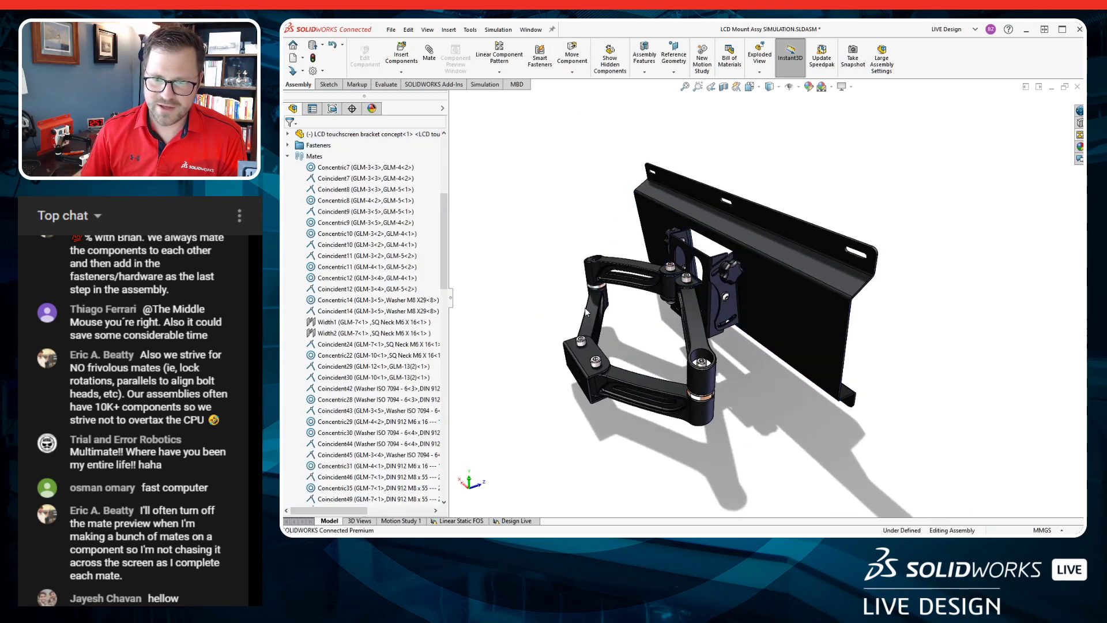
Add a distance mate between the flat GLM-7 bracket face and the GLM-6 end block's front face, keeping the current spacing.
{"action": "middle_click_drag", "start_coordinate": [536, 308], "coordinate": [640, 302]}
{"action": "scroll", "coordinate": [708, 311], "scroll_direction": "down", "scroll_amount": 1}
{"action": "left_click", "coordinate": [709, 310]}
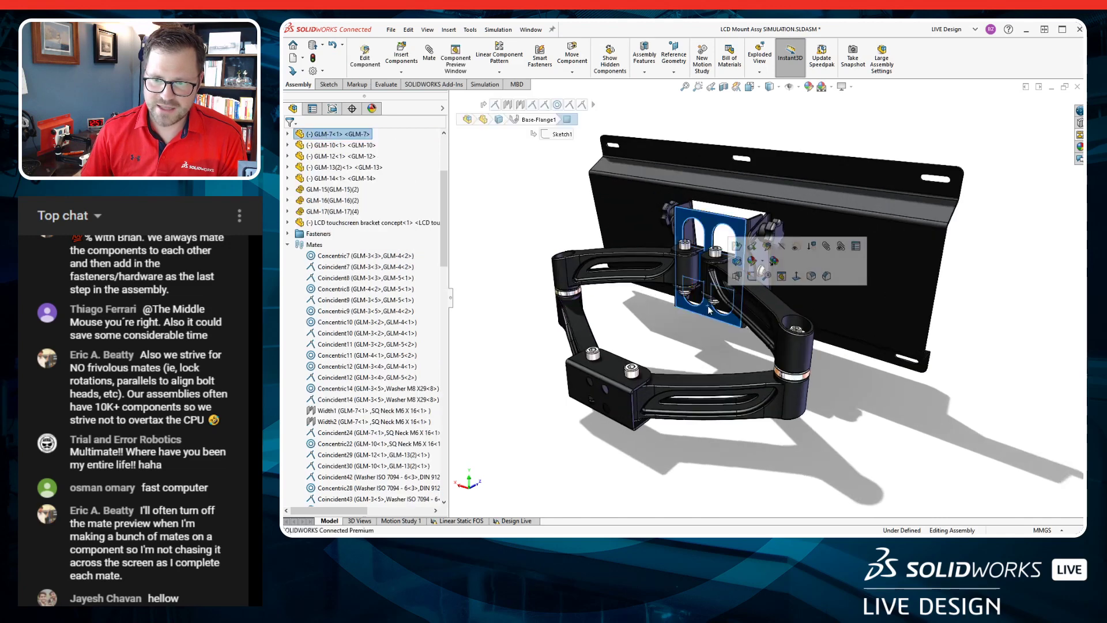
{"action": "left_click", "coordinate": [614, 396], "text": "ctrl"}
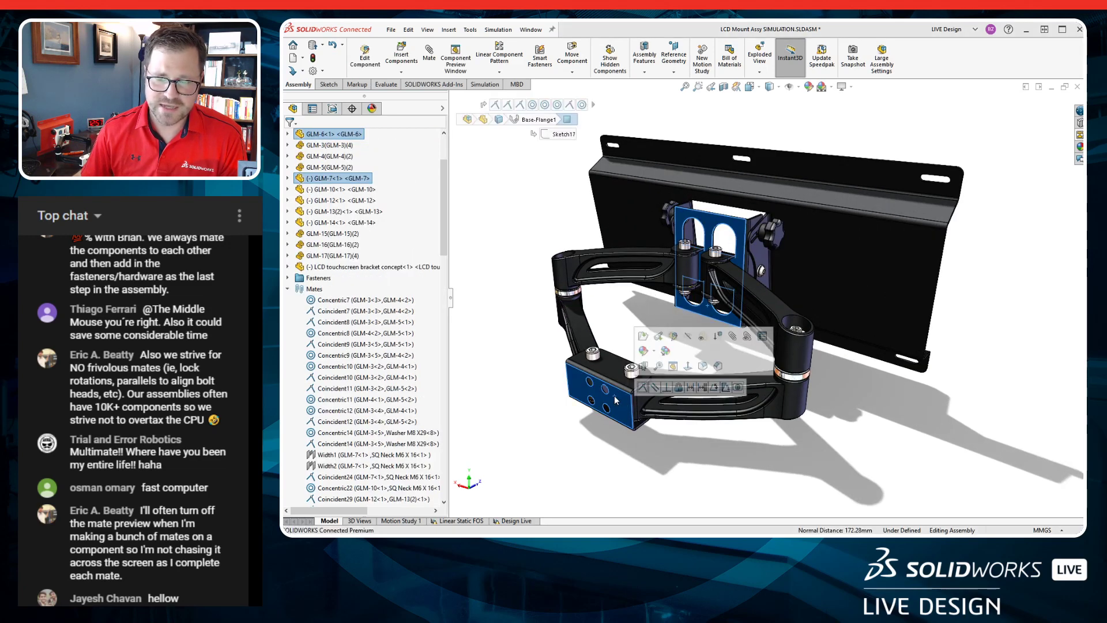
{"action": "left_click", "coordinate": [691, 388]}
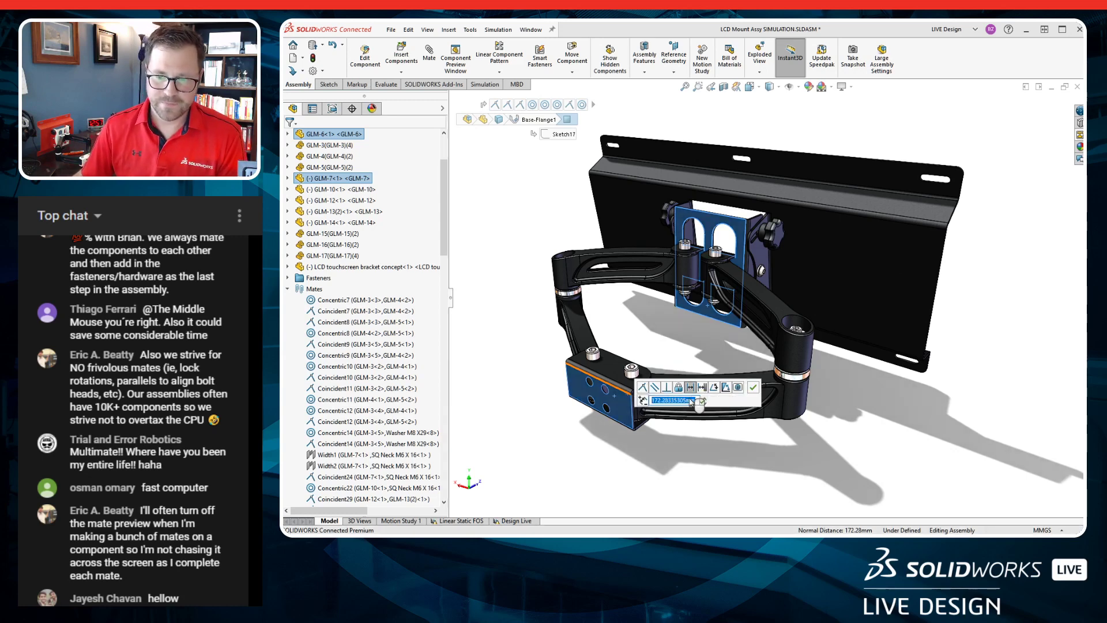
{"action": "left_click", "coordinate": [753, 387]}
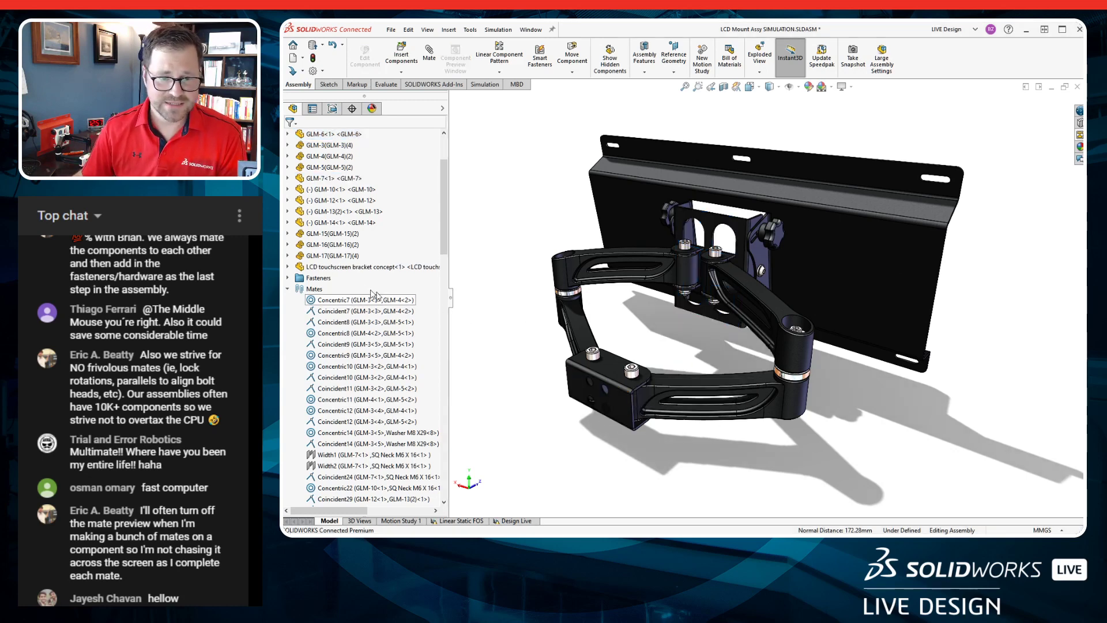
Configure the Distance1 mate's dimension, setting it to 15 mm for the COLLAPSED configuration.
{"action": "scroll", "coordinate": [372, 295], "scroll_direction": "down", "scroll_amount": 20}
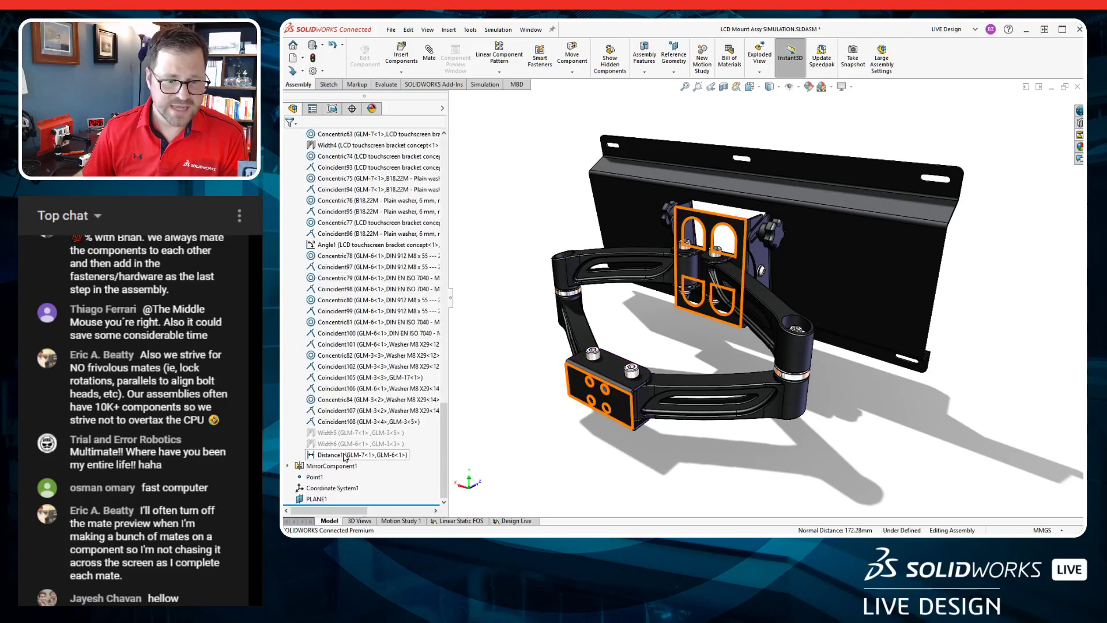
{"action": "left_click", "coordinate": [345, 455]}
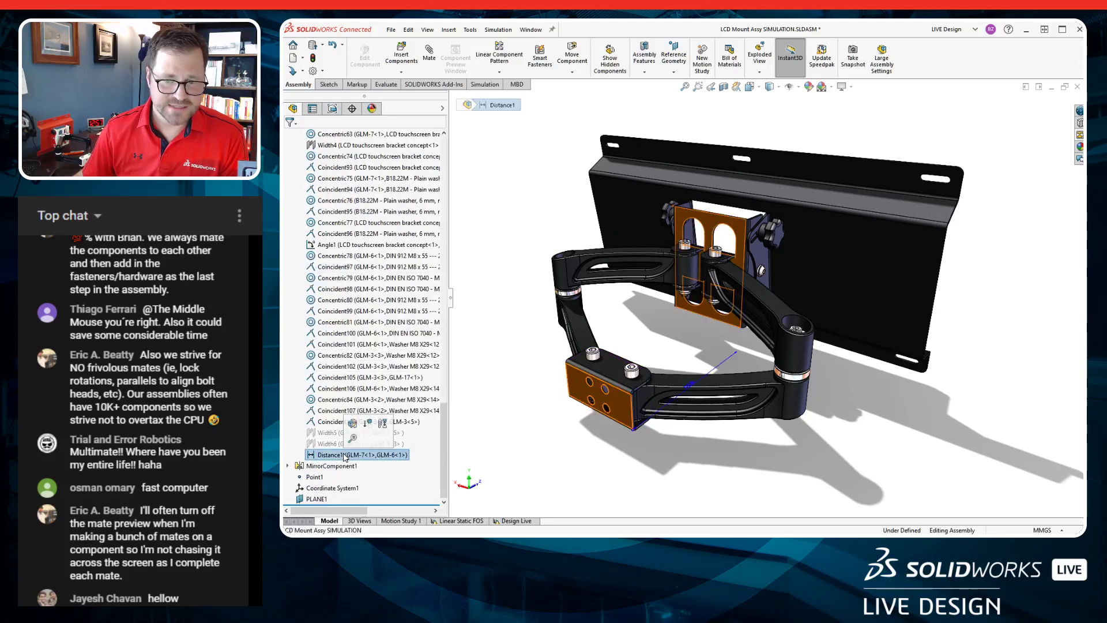
{"action": "right_click", "coordinate": [693, 387]}
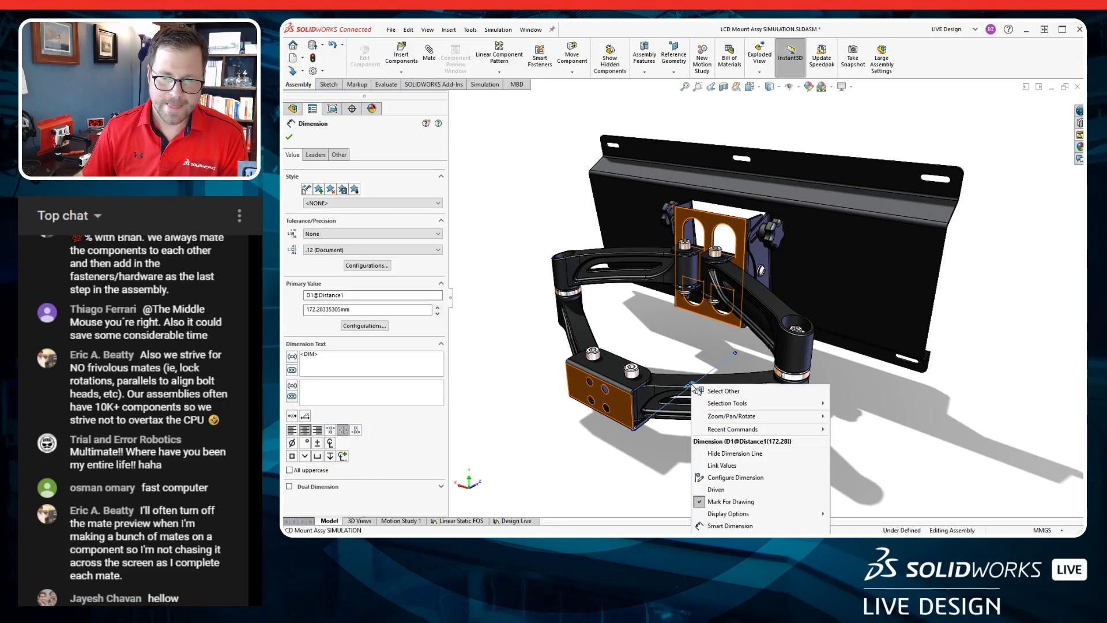
{"action": "left_click", "coordinate": [764, 483]}
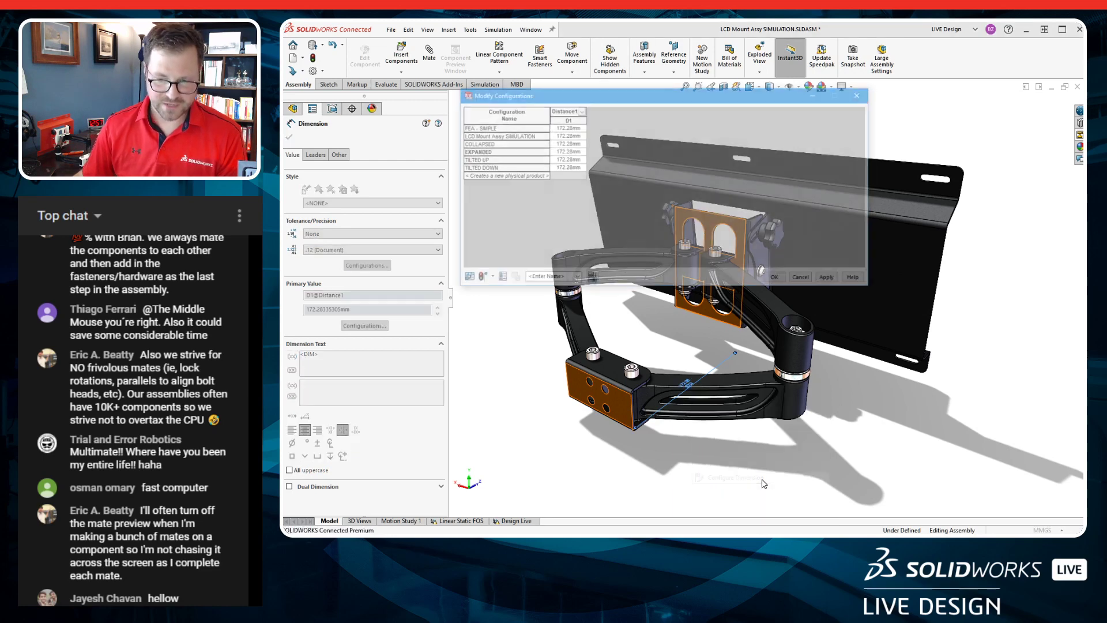
{"action": "left_click", "coordinate": [509, 176]}
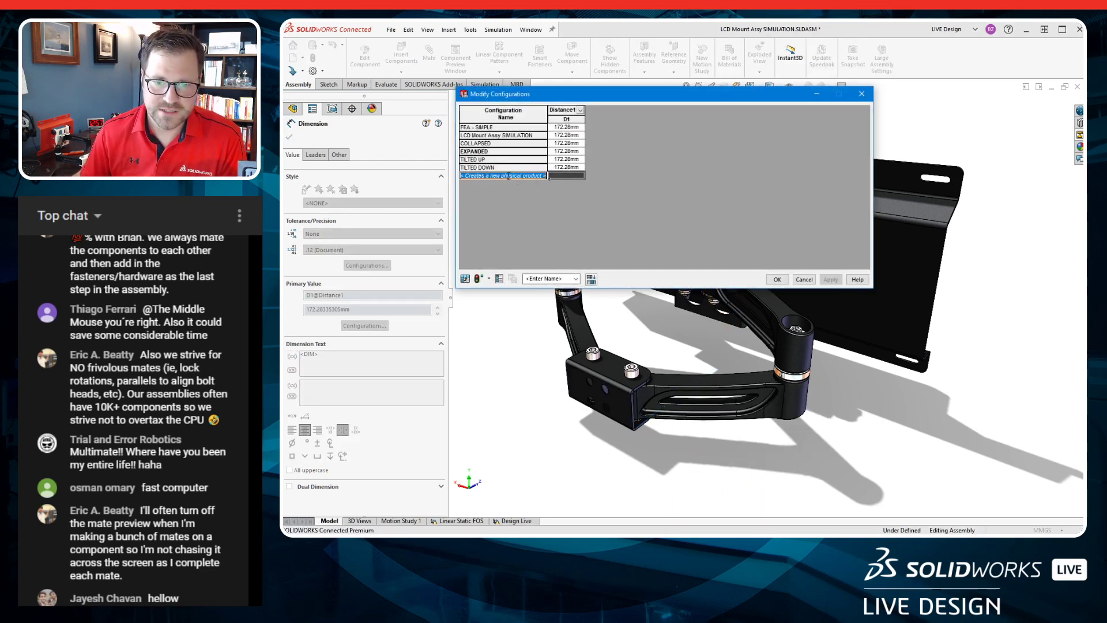
{"action": "left_click", "coordinate": [504, 143]}
{"action": "left_click", "coordinate": [564, 144]}
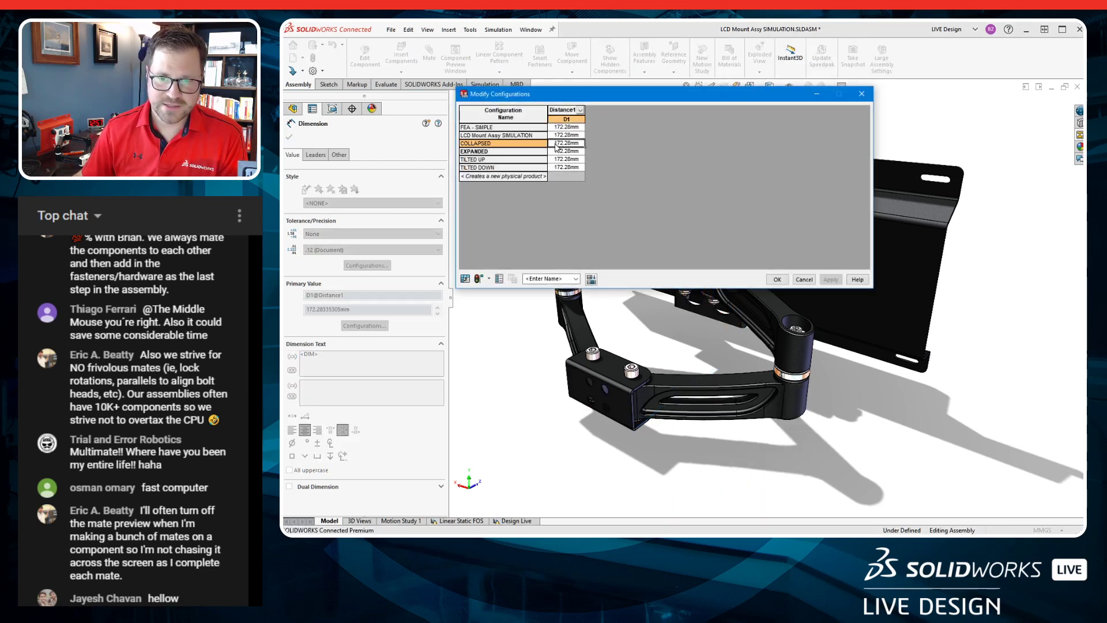
{"action": "left_click", "coordinate": [556, 144]}
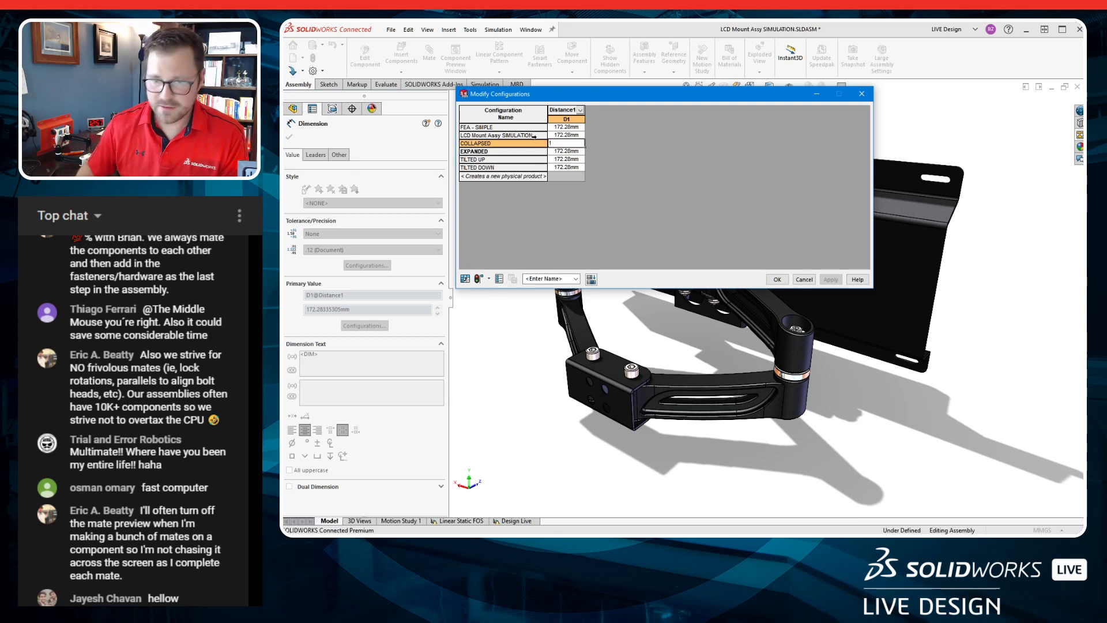
{"action": "type", "text": "15"}
{"action": "key", "text": "Return"}
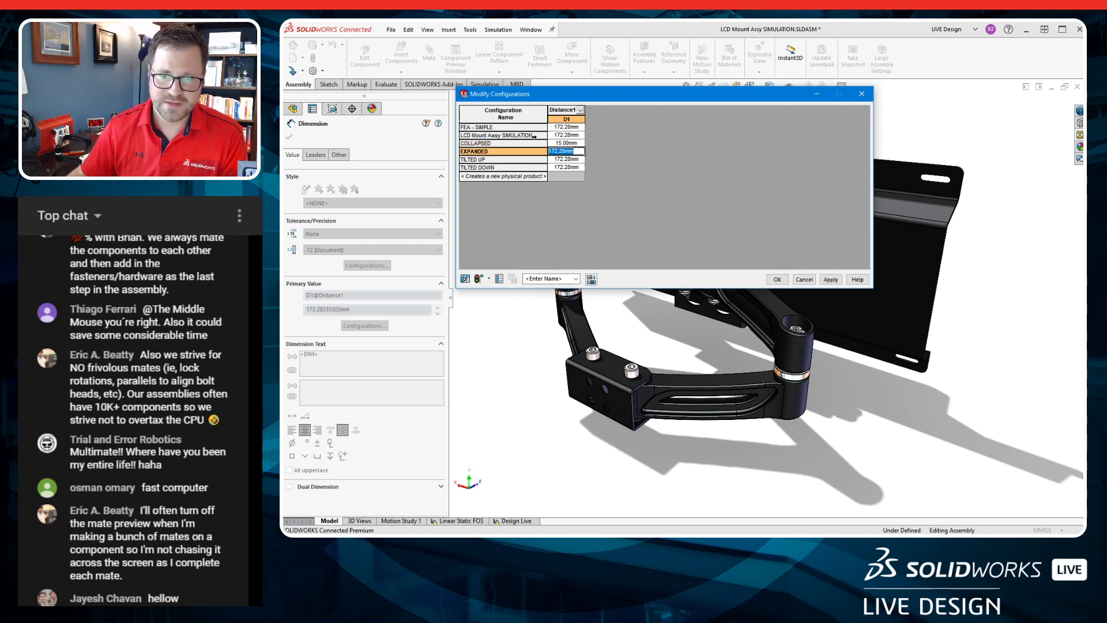
Set the Distance1 dimension to 300 mm for the EXPANDED configuration and accept the table.
{"action": "type", "text": "300"}
{"action": "key", "text": "Return"}
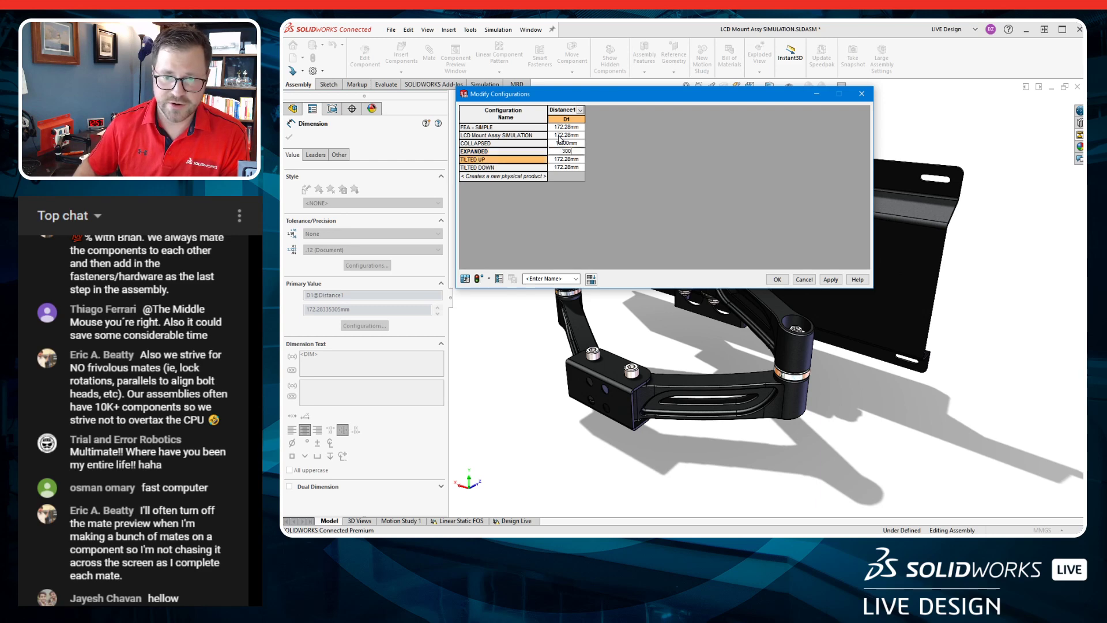
{"action": "left_click", "coordinate": [548, 144]}
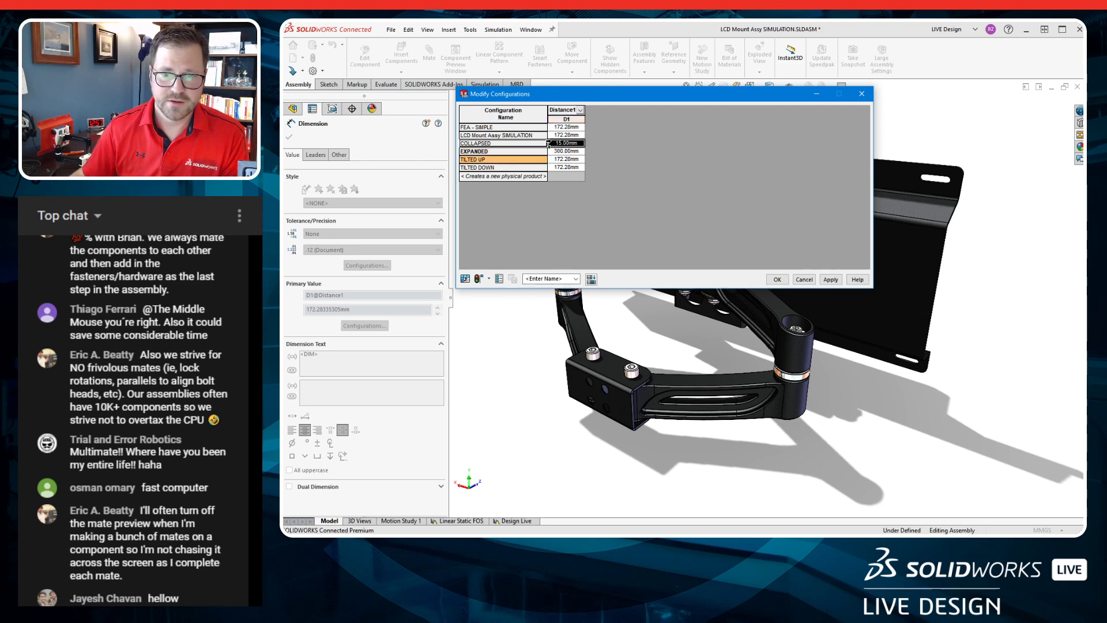
{"action": "left_click", "coordinate": [777, 279]}
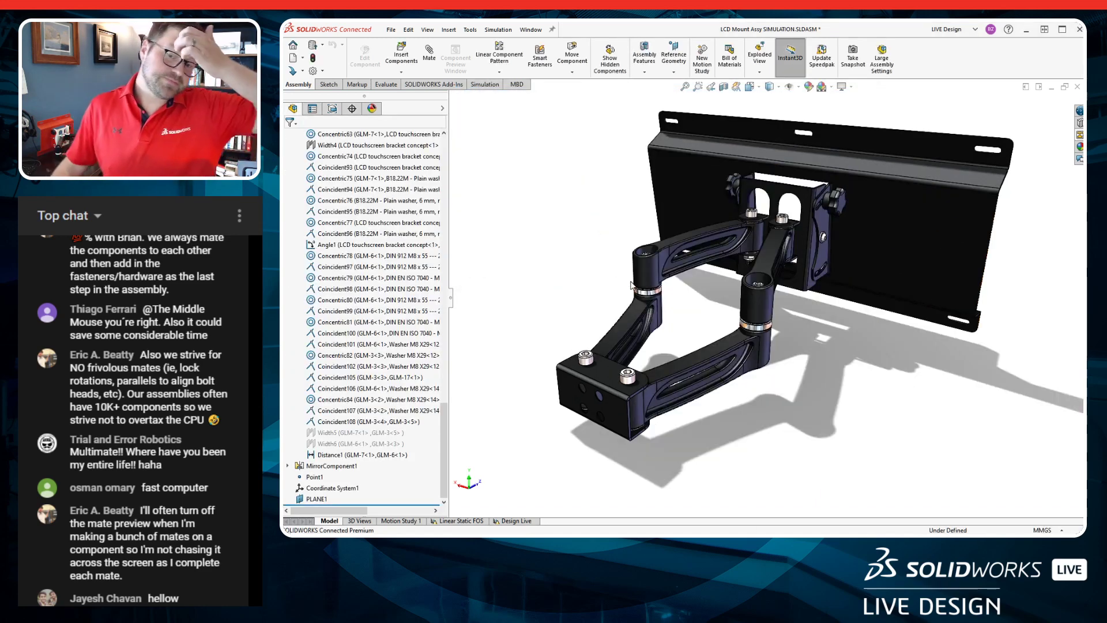
Examine the extended arm assembly and the two faces referenced by the Distance1 mate.
{"action": "scroll", "coordinate": [521, 194], "scroll_direction": "up", "scroll_amount": 4}
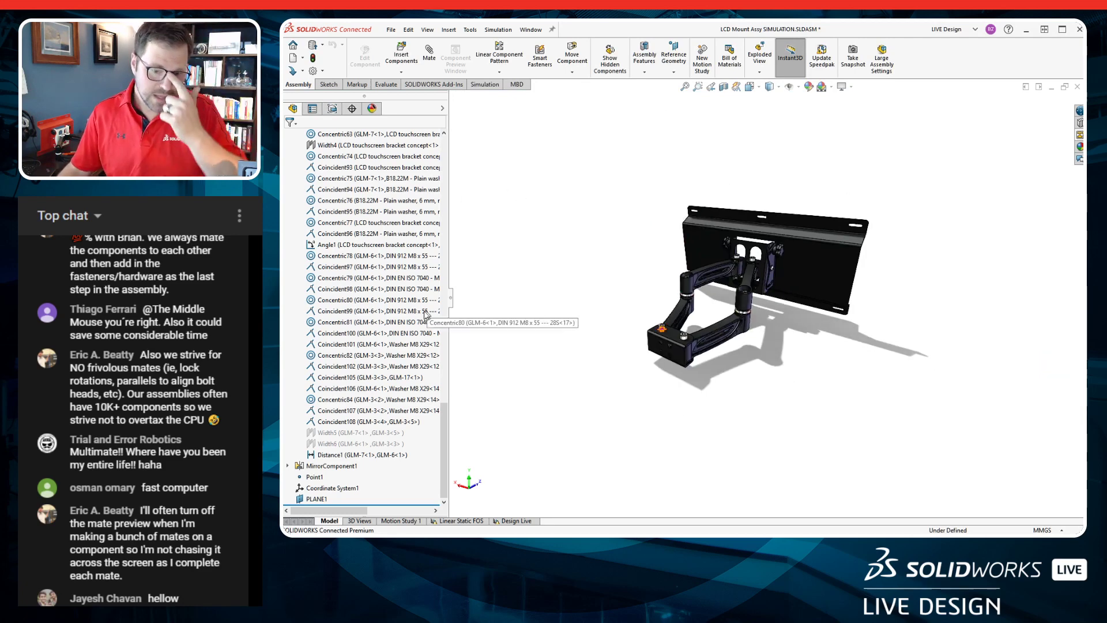
{"action": "scroll", "coordinate": [698, 323], "scroll_direction": "down", "scroll_amount": 3}
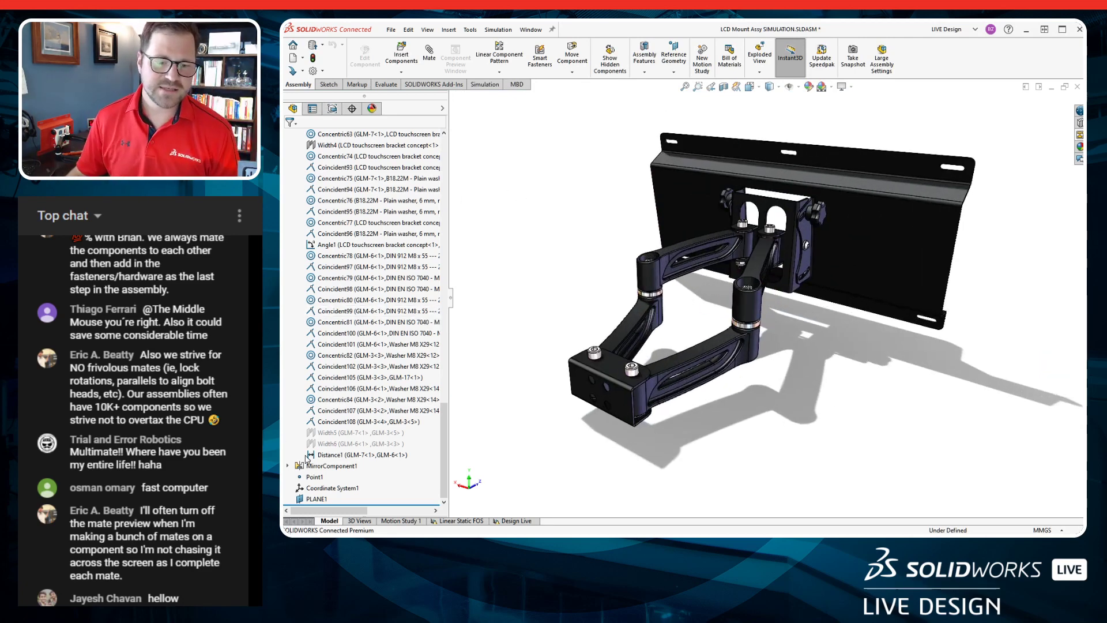
{"action": "left_click", "coordinate": [362, 455]}
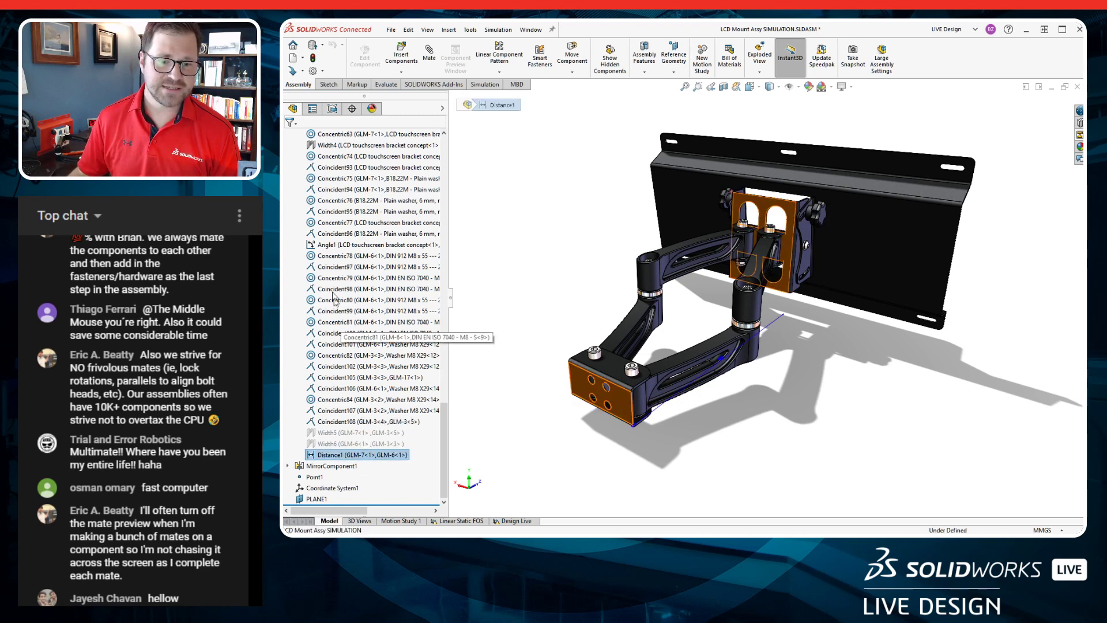
Check the Angle1 mate's referenced faces and test whether the display plate and the two GLM-3 arm joints can be moved.
{"action": "left_click", "coordinate": [346, 245], "text": "ctrl"}
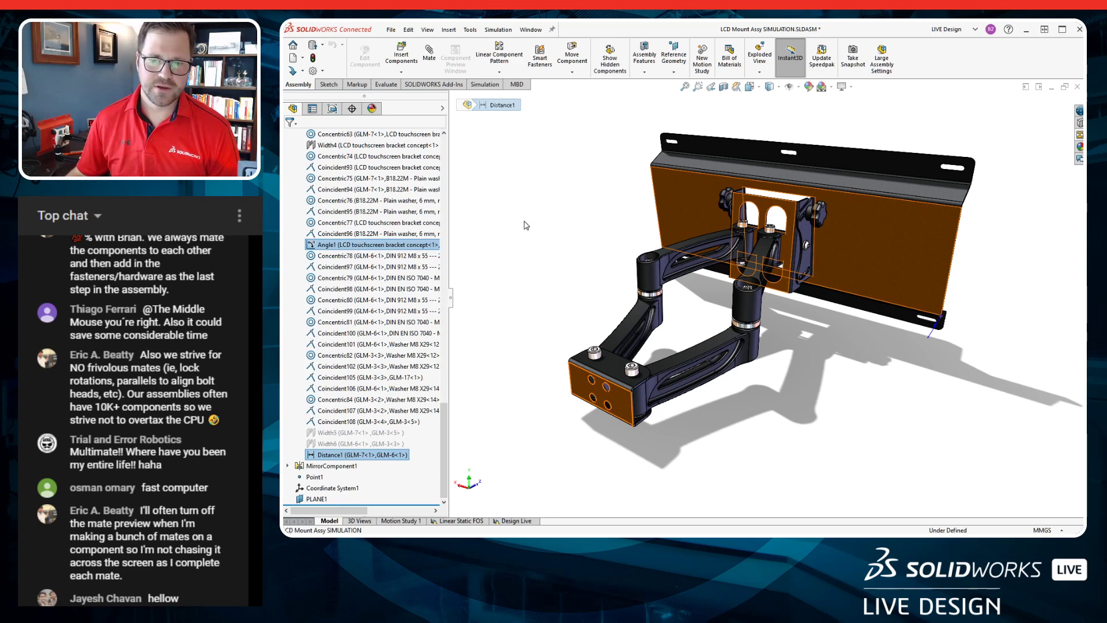
{"action": "left_click", "coordinate": [845, 240]}
{"action": "left_click_drag", "start_coordinate": [844, 240], "coordinate": [835, 213]}
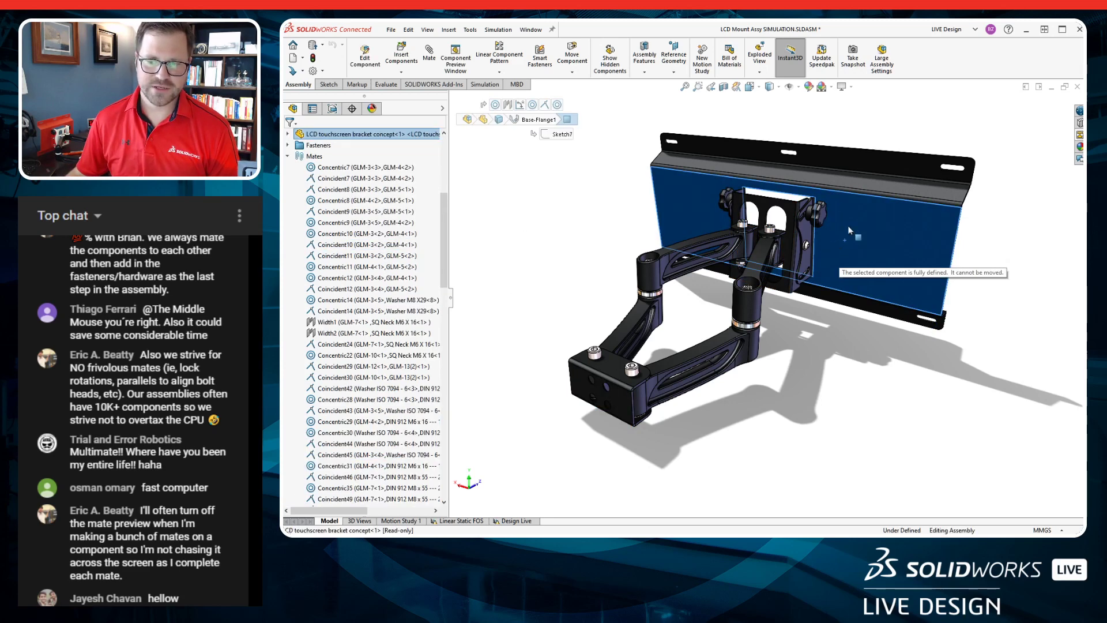
{"action": "left_click", "coordinate": [758, 310]}
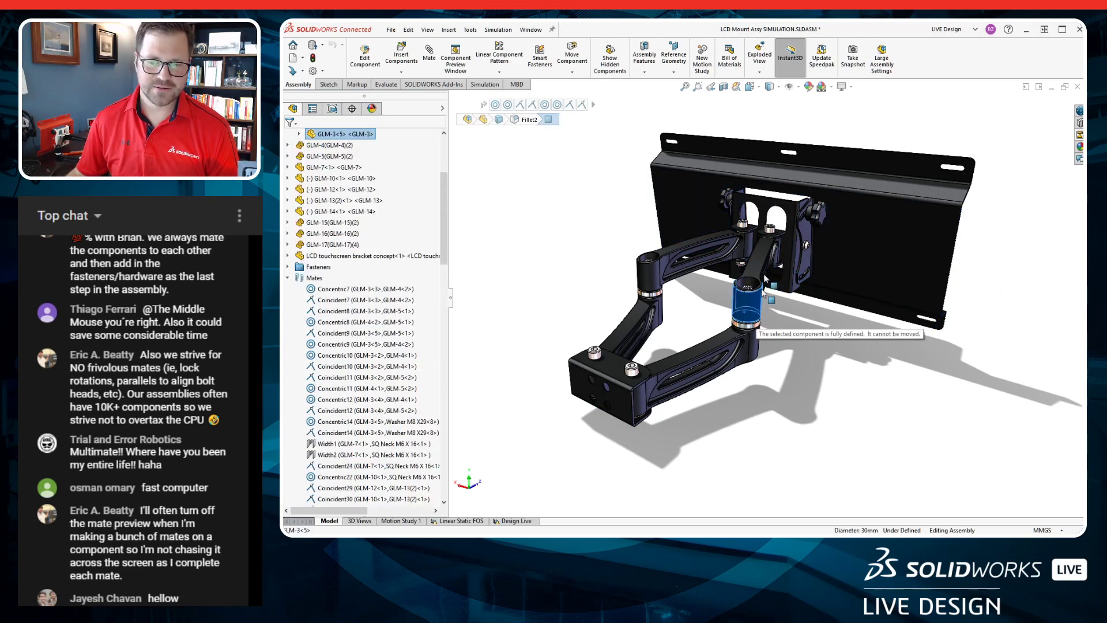
{"action": "left_click", "coordinate": [654, 273]}
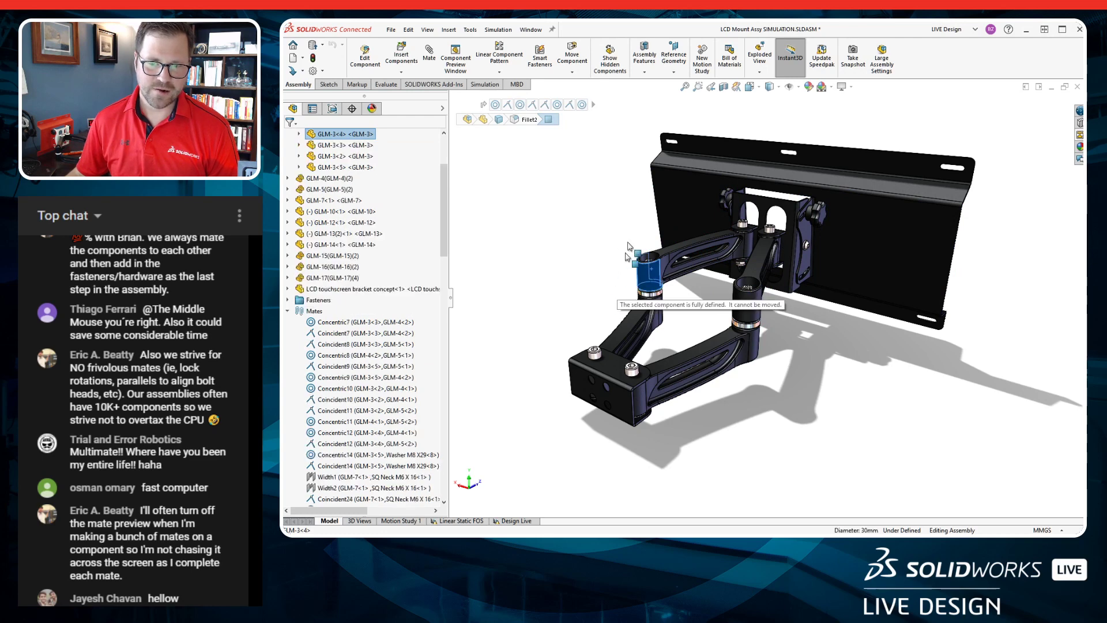
{"action": "scroll", "coordinate": [323, 236], "scroll_direction": "up", "scroll_amount": 4}
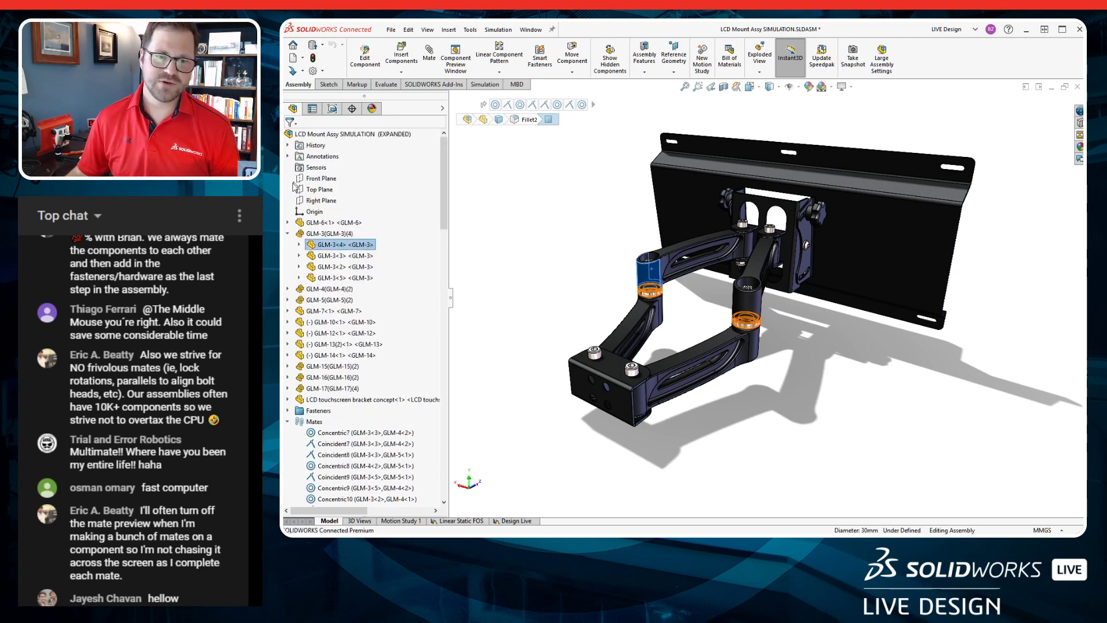
{"action": "left_click", "coordinate": [287, 234]}
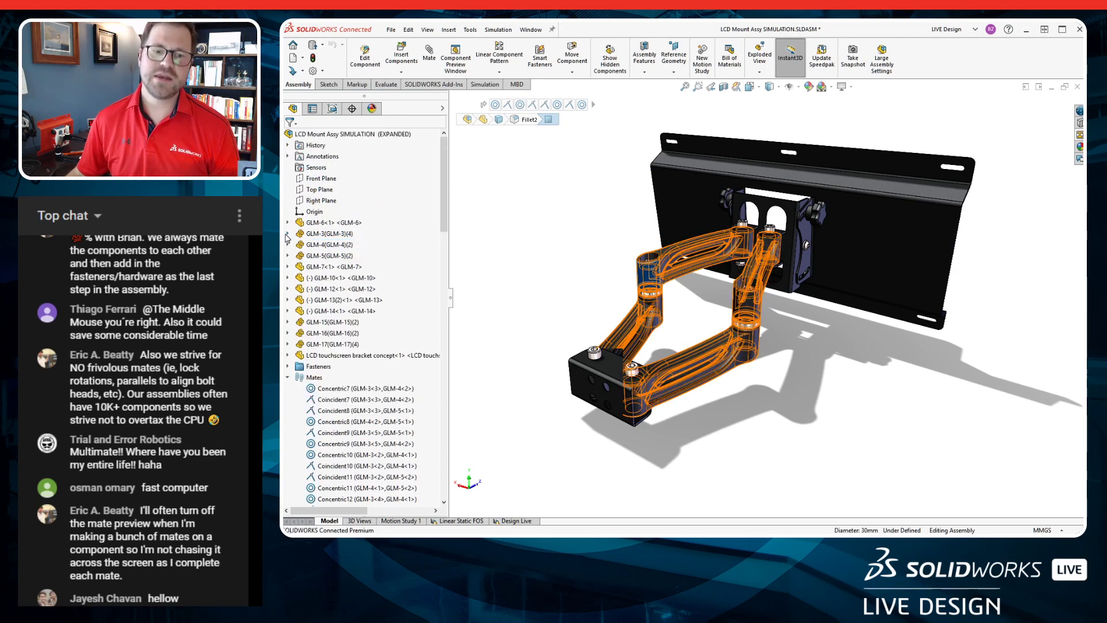
Add a new representation named FLEXIBLE under the LCD Mount Assy SIMULATION physical product.
{"action": "left_click", "coordinate": [333, 109]}
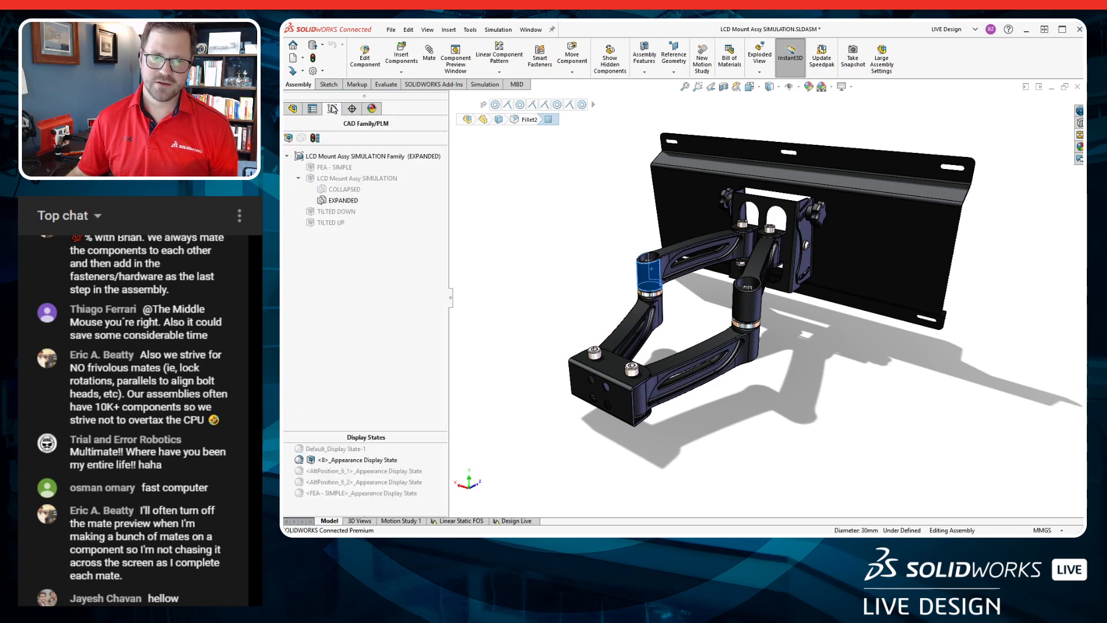
{"action": "right_click", "coordinate": [333, 159]}
{"action": "right_click", "coordinate": [318, 178]}
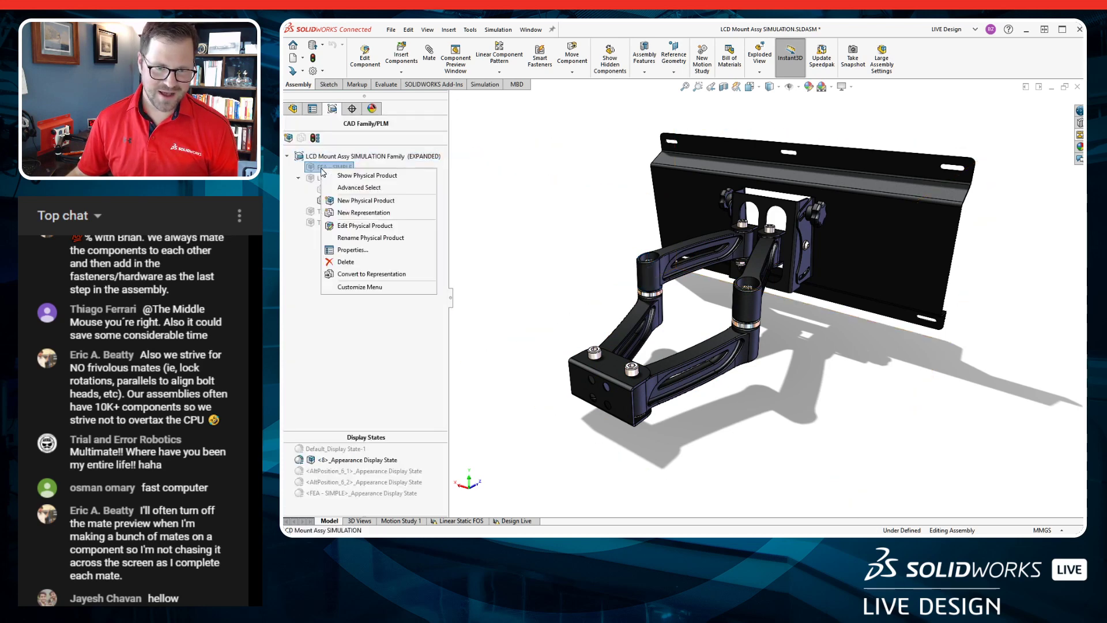
{"action": "right_click", "coordinate": [318, 179]}
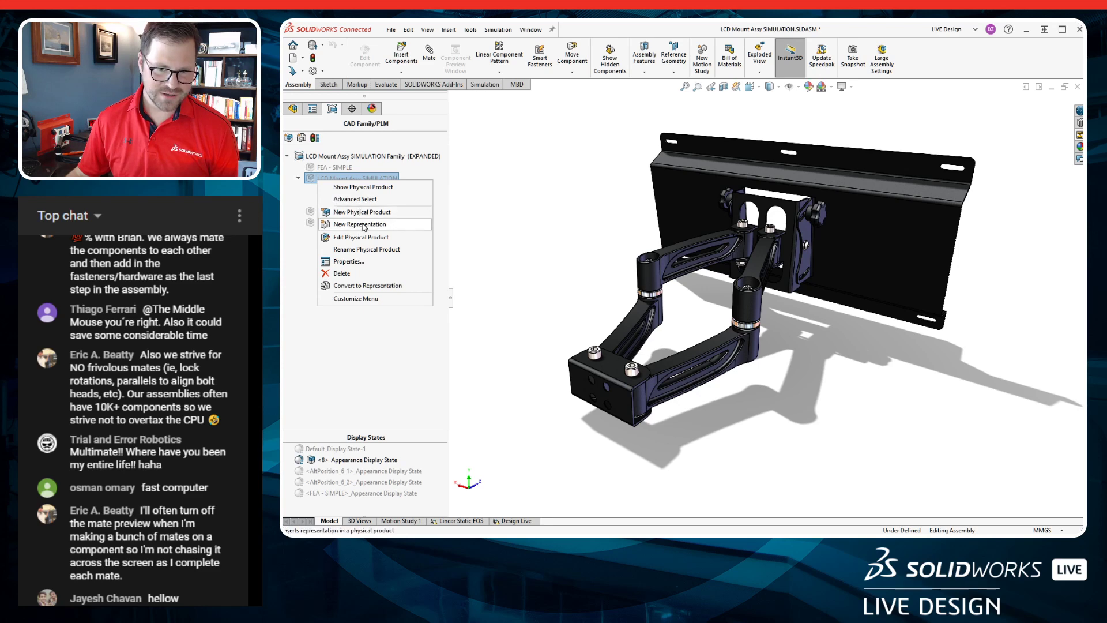
{"action": "left_click", "coordinate": [363, 225]}
{"action": "type", "text": "FLEXIB"}
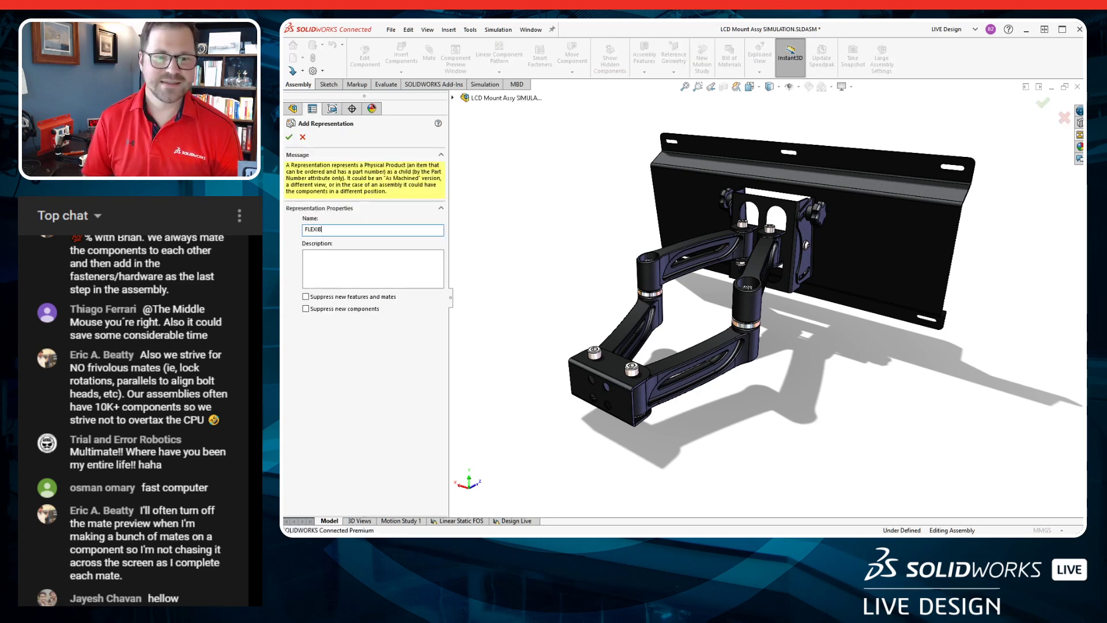
{"action": "type", "text": "LE"}
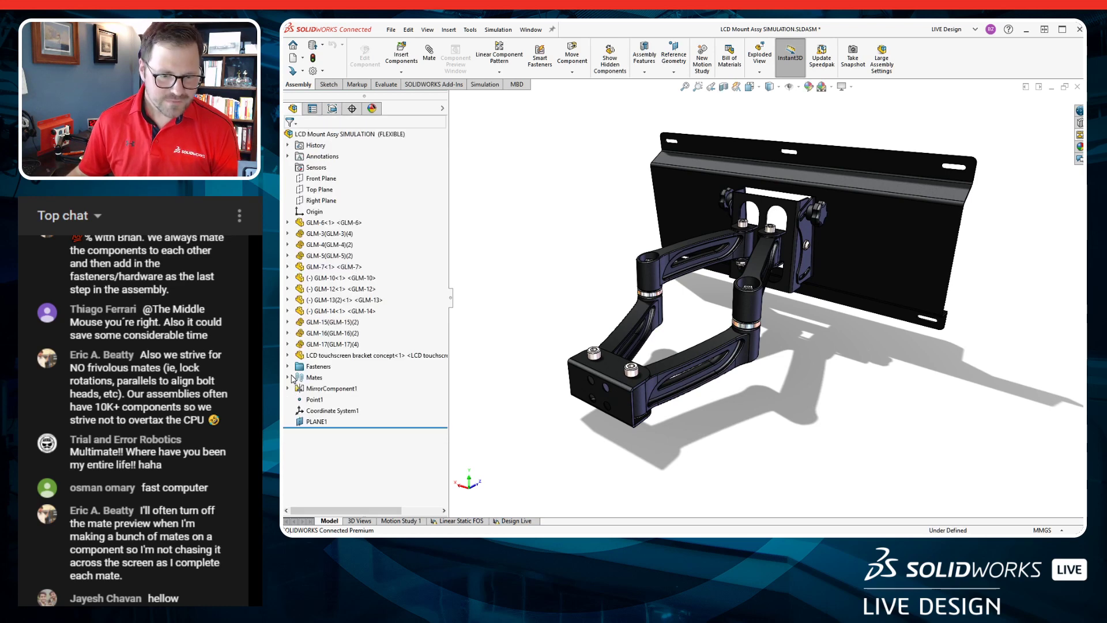
Configure the Distance1 and Angle1 mates together, suppressing both for the FLEXIBLE representation only, and accept the table.
{"action": "left_click", "coordinate": [304, 511]}
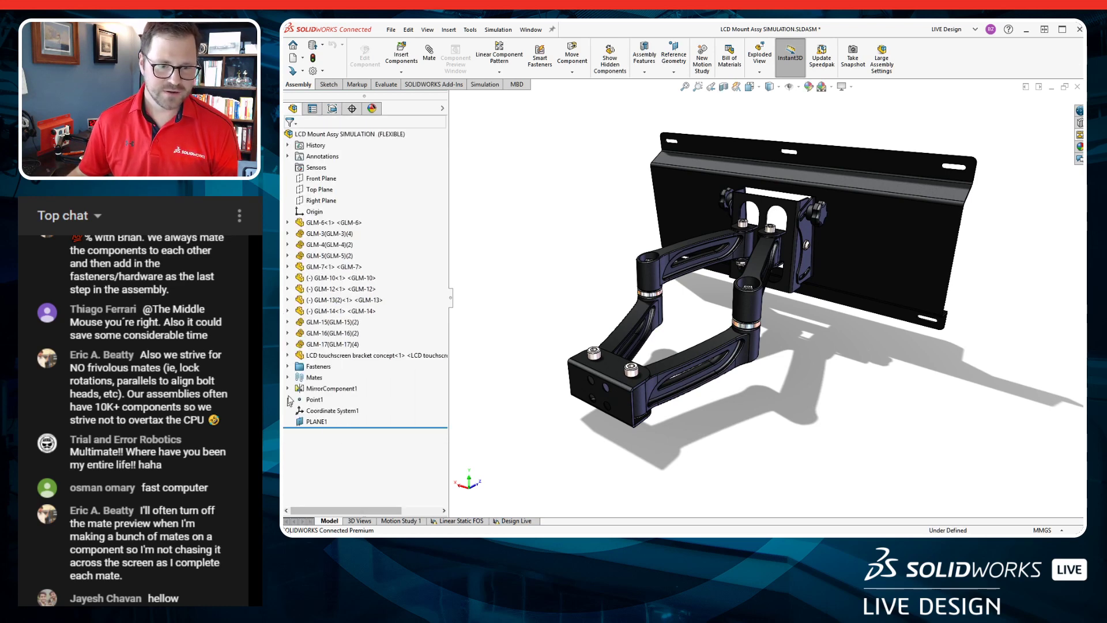
{"action": "left_click", "coordinate": [288, 378]}
{"action": "scroll", "coordinate": [312, 400], "scroll_direction": "down", "scroll_amount": 15}
{"action": "left_click", "coordinate": [346, 455]}
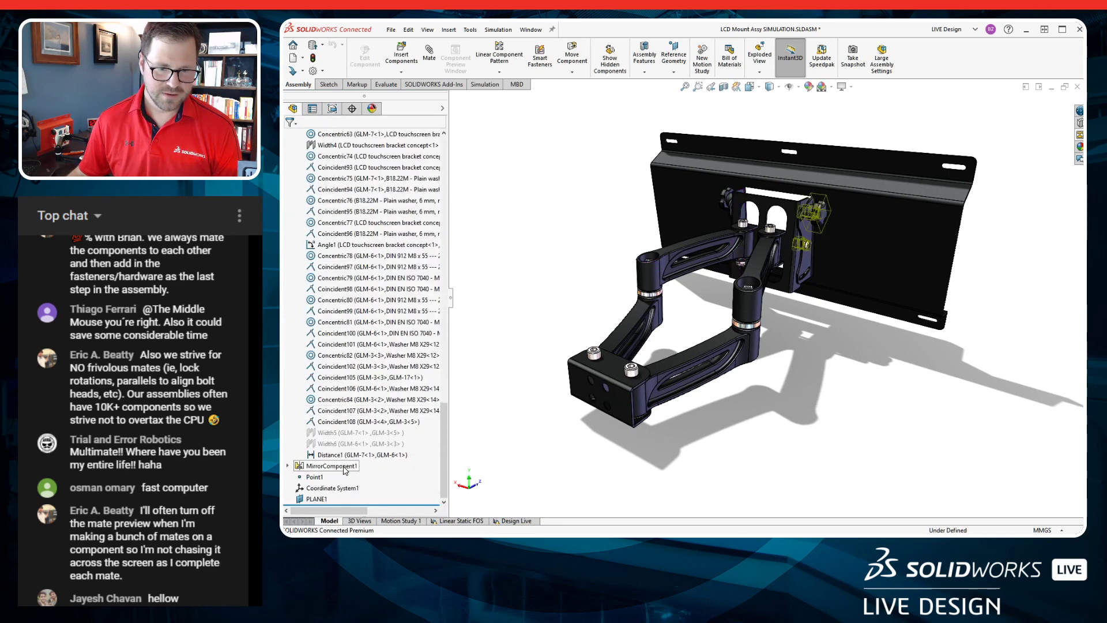
{"action": "right_click", "coordinate": [341, 244]}
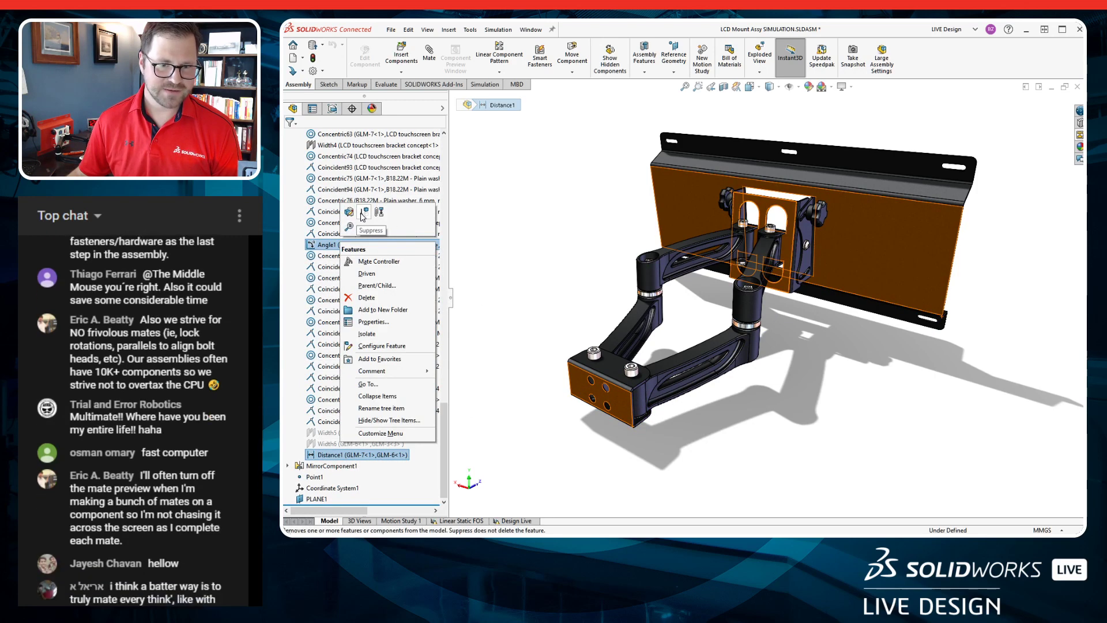
{"action": "left_click", "coordinate": [377, 345]}
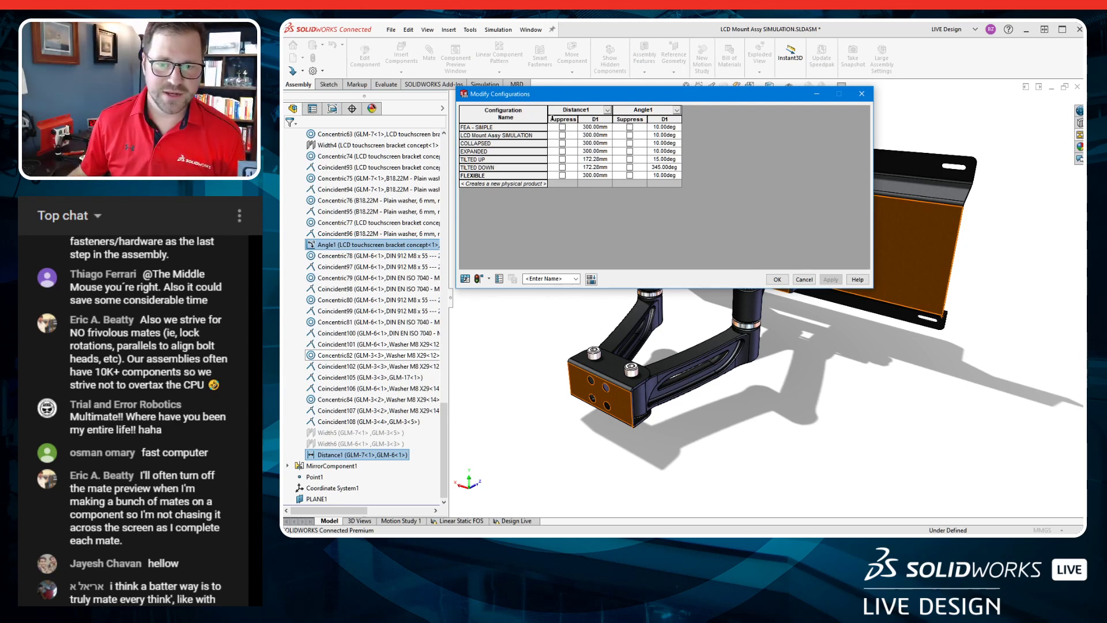
{"action": "left_click", "coordinate": [562, 176]}
{"action": "left_click", "coordinate": [627, 176]}
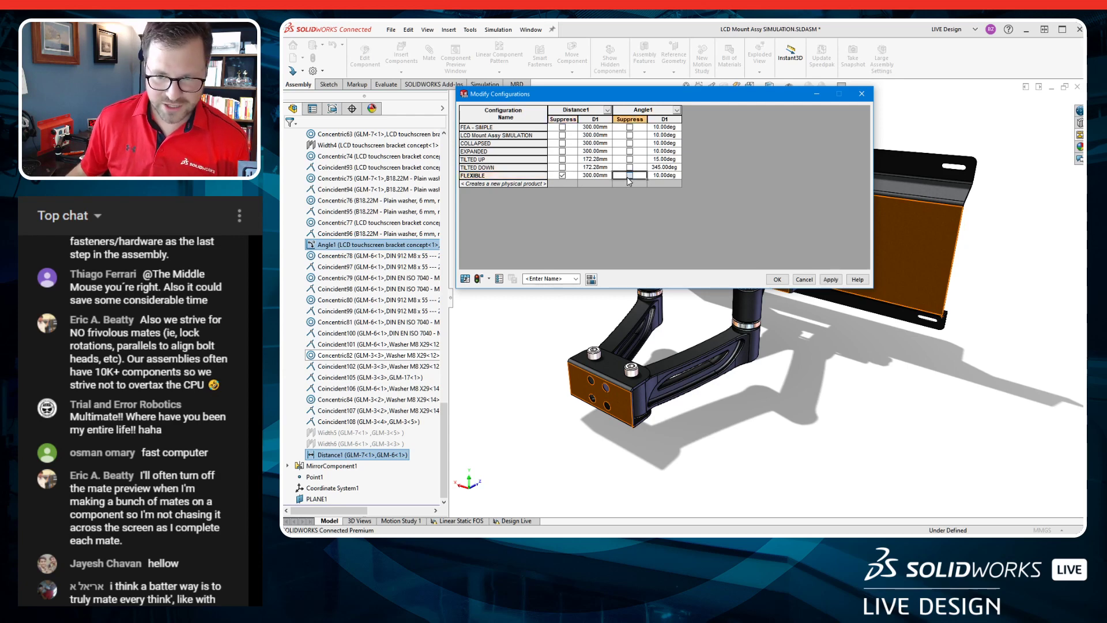
{"action": "left_click", "coordinate": [629, 175]}
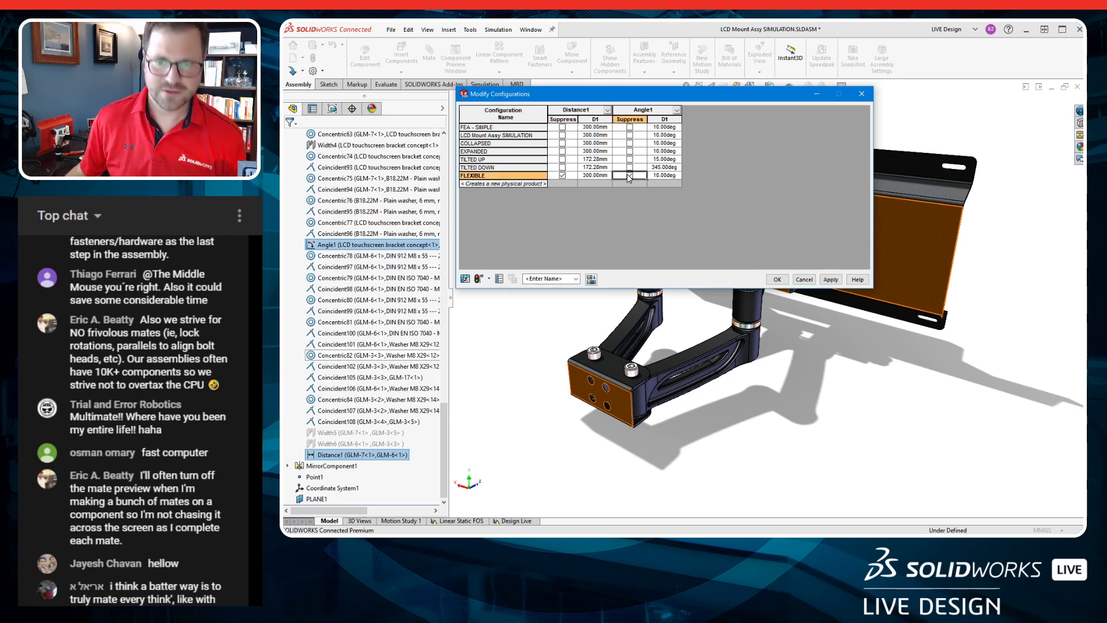
{"action": "left_click", "coordinate": [778, 281]}
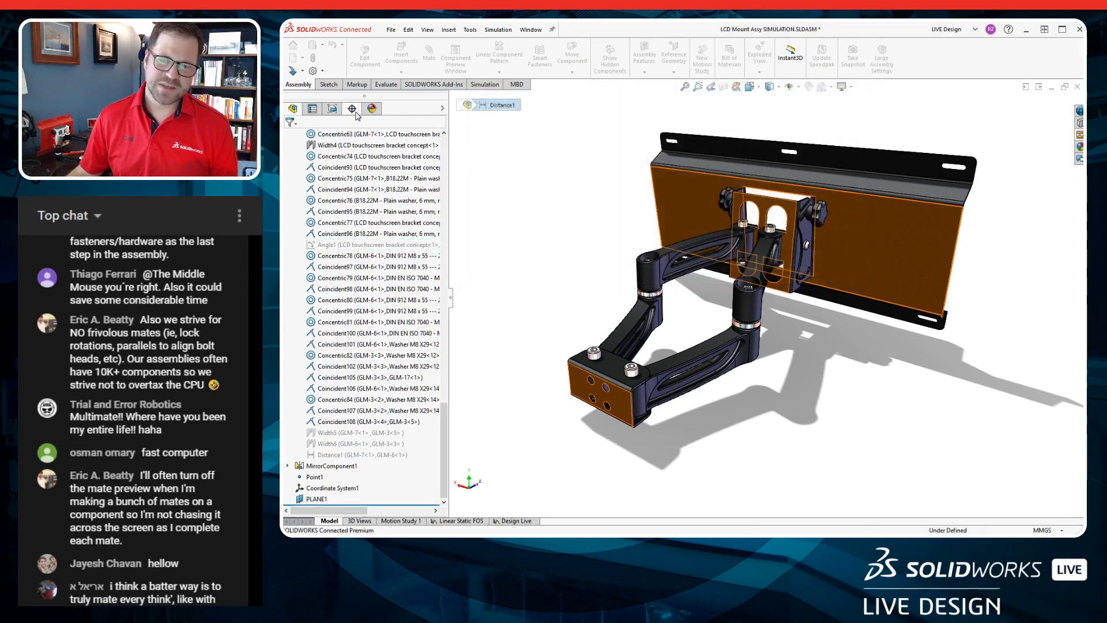
Move the display plate slightly in the FLEXIBLE representation, and activate COLLAPSED, EXPANDED, TILTED DOWN and TILTED UP in turn.
{"action": "left_click", "coordinate": [332, 108]}
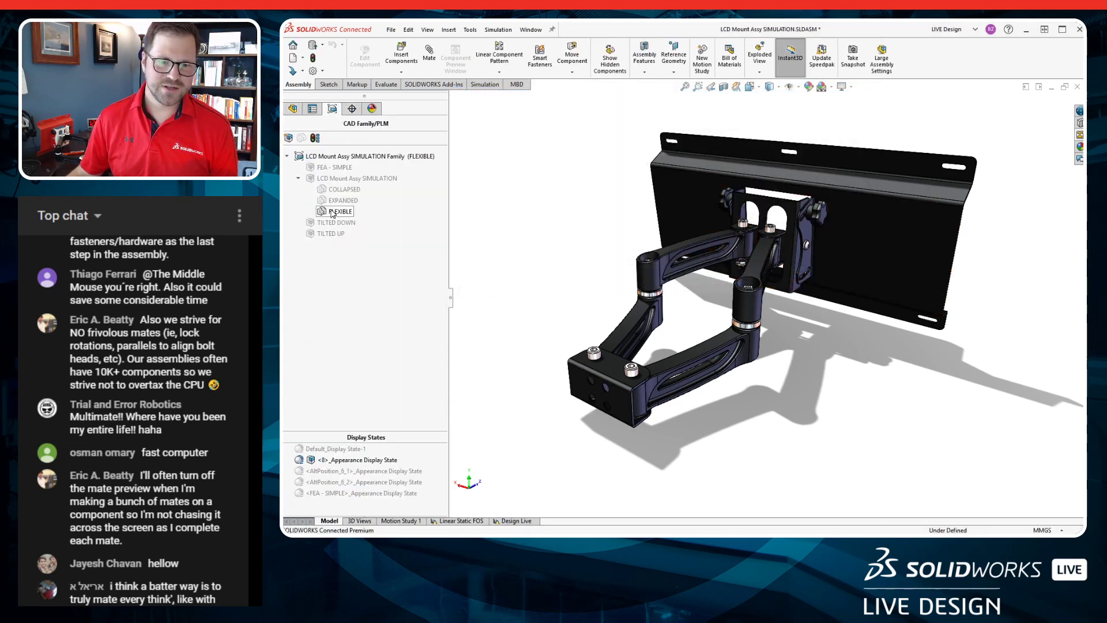
{"action": "left_click_drag", "start_coordinate": [701, 230], "coordinate": [676, 259]}
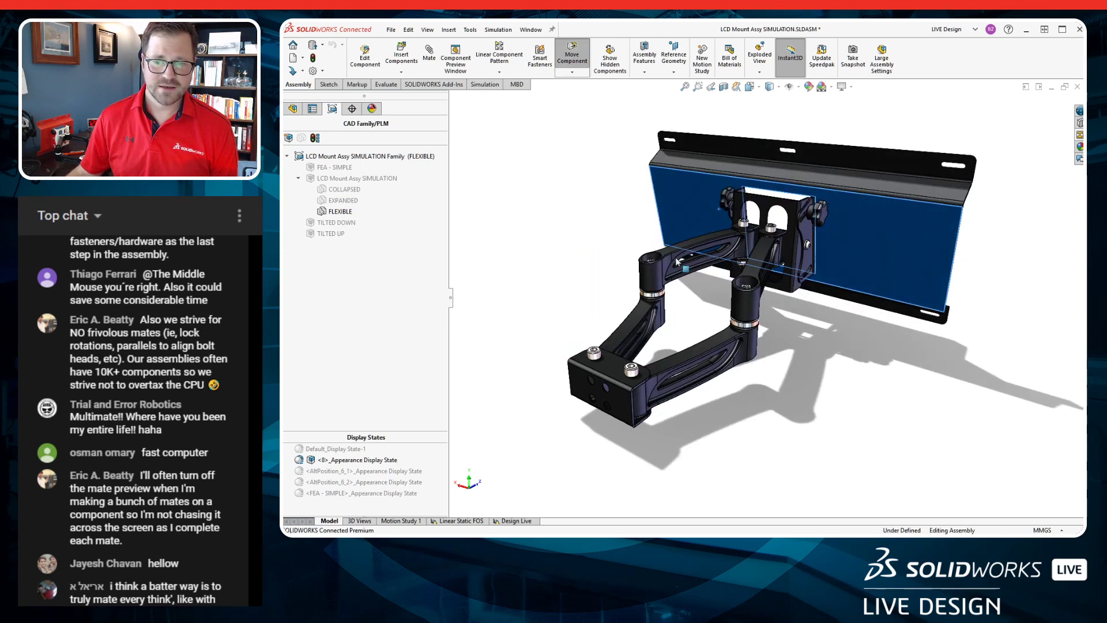
{"action": "double_click", "coordinate": [345, 190]}
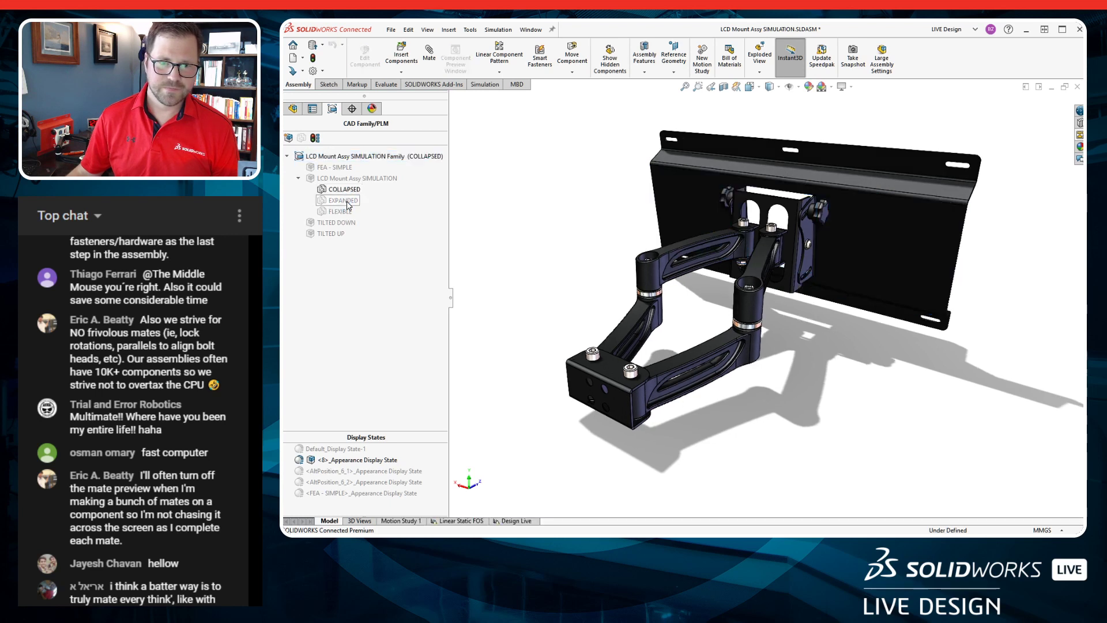
{"action": "double_click", "coordinate": [344, 200]}
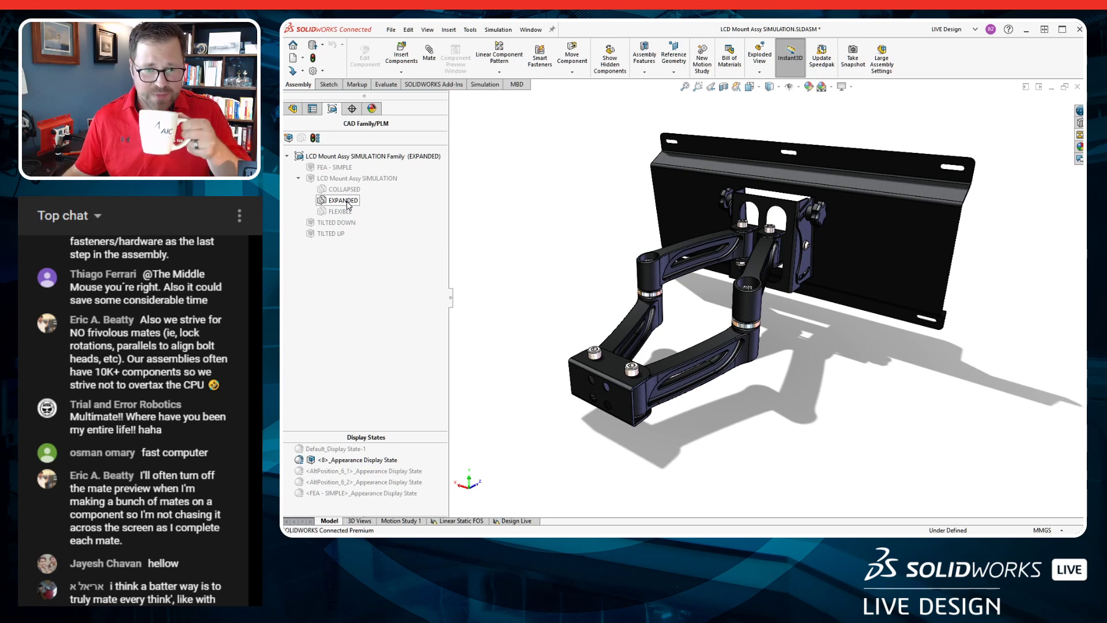
{"action": "left_click", "coordinate": [349, 224]}
{"action": "double_click", "coordinate": [349, 223]}
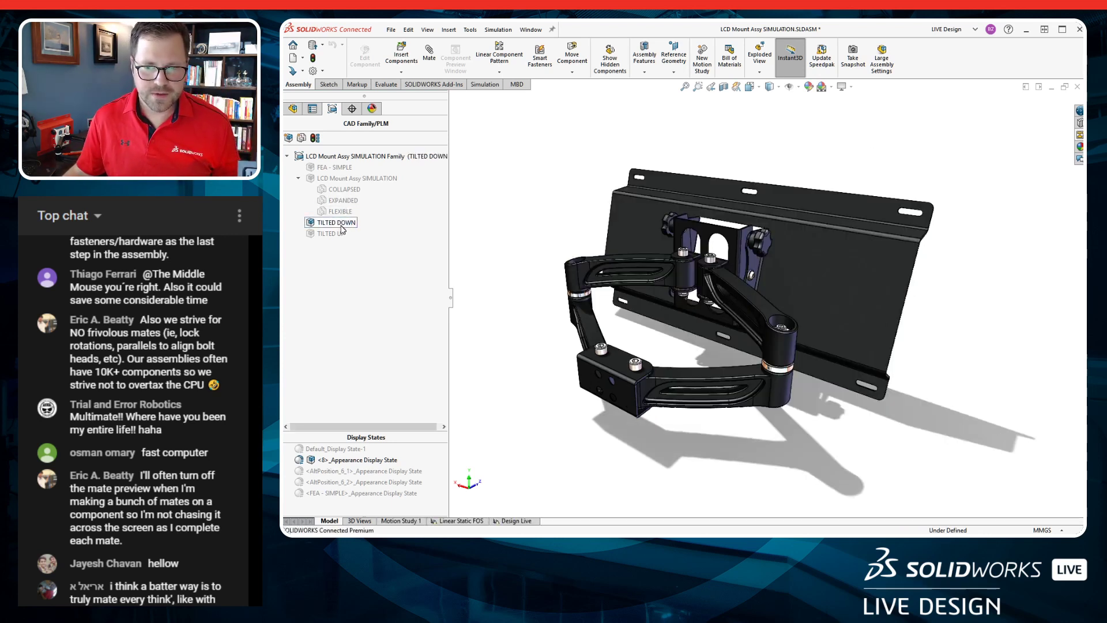
{"action": "double_click", "coordinate": [335, 234]}
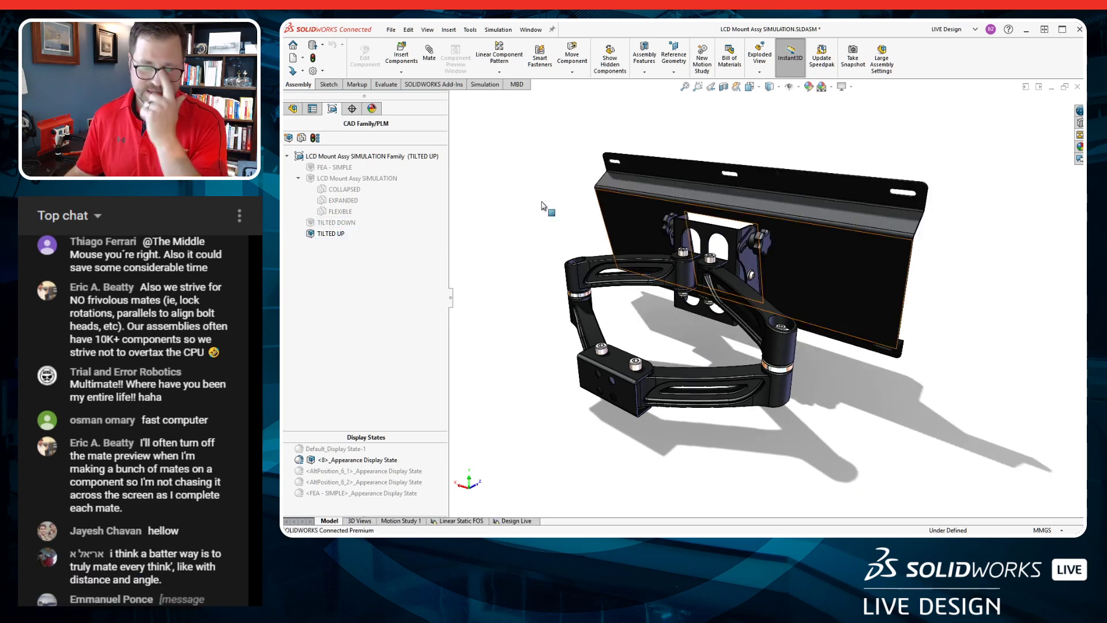
{"action": "middle_click_drag", "start_coordinate": [535, 201], "coordinate": [523, 204]}
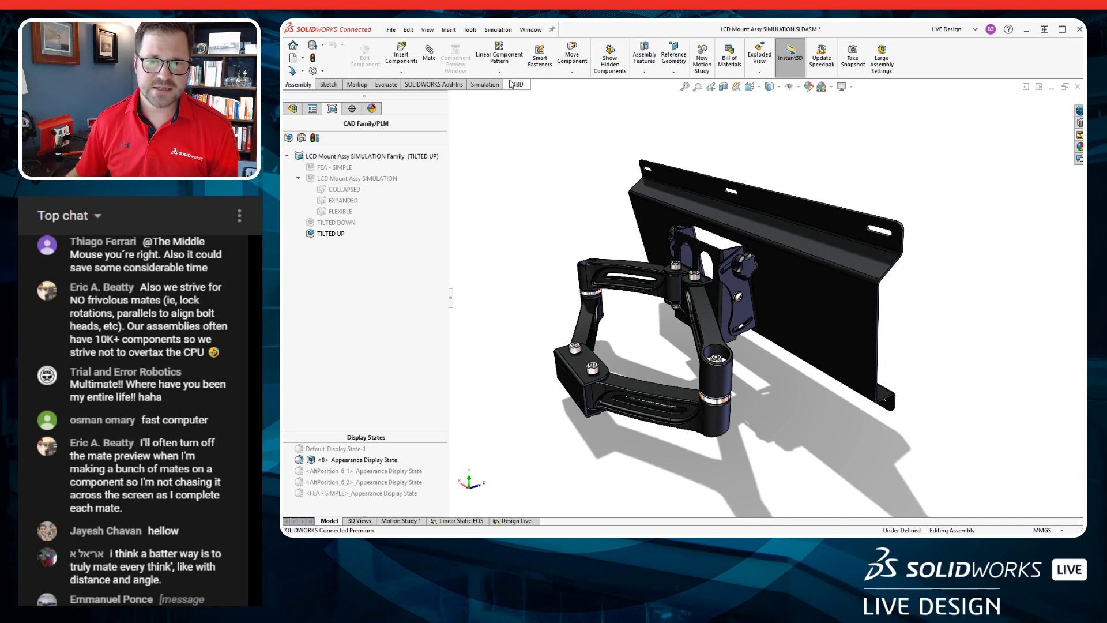
Switch to the assembly drawing and add an alternate position view of the existing TILTED DOWN configuration to the arm's side view.
{"action": "key", "text": "ctrl+Tab"}
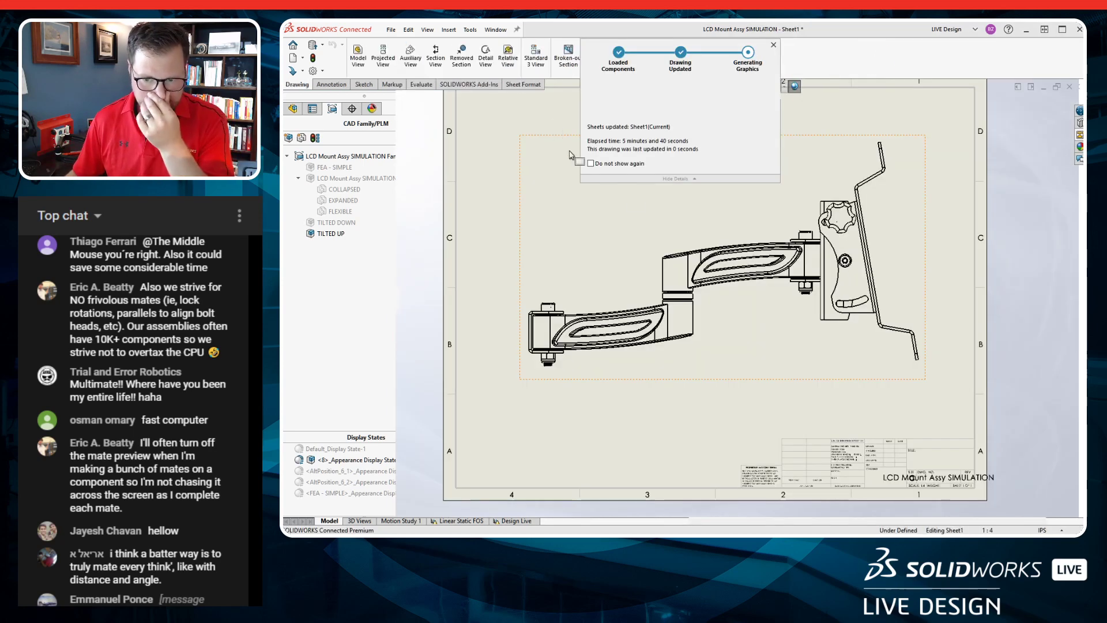
{"action": "left_click", "coordinate": [559, 208]}
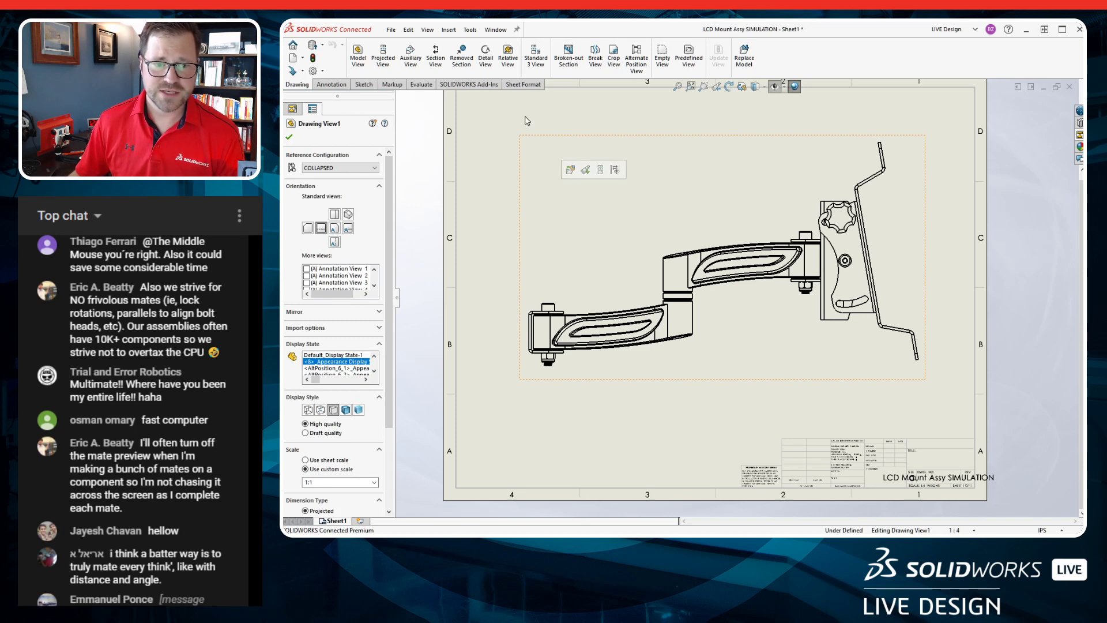
{"action": "left_click", "coordinate": [636, 58]}
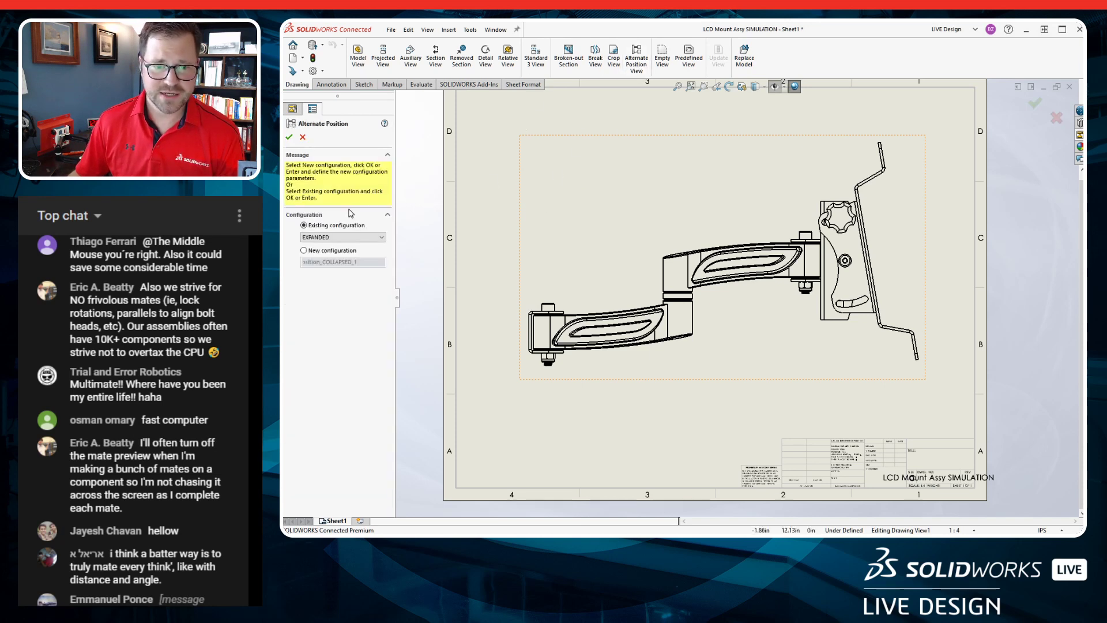
{"action": "left_click", "coordinate": [340, 237]}
{"action": "left_click", "coordinate": [323, 270]}
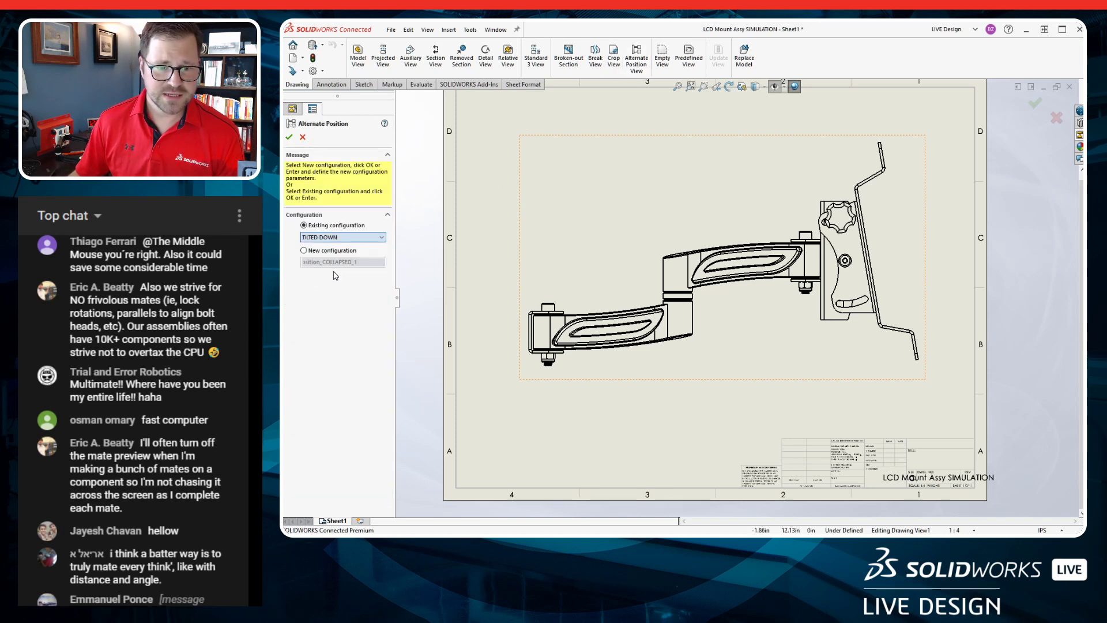
{"action": "left_click", "coordinate": [289, 137]}
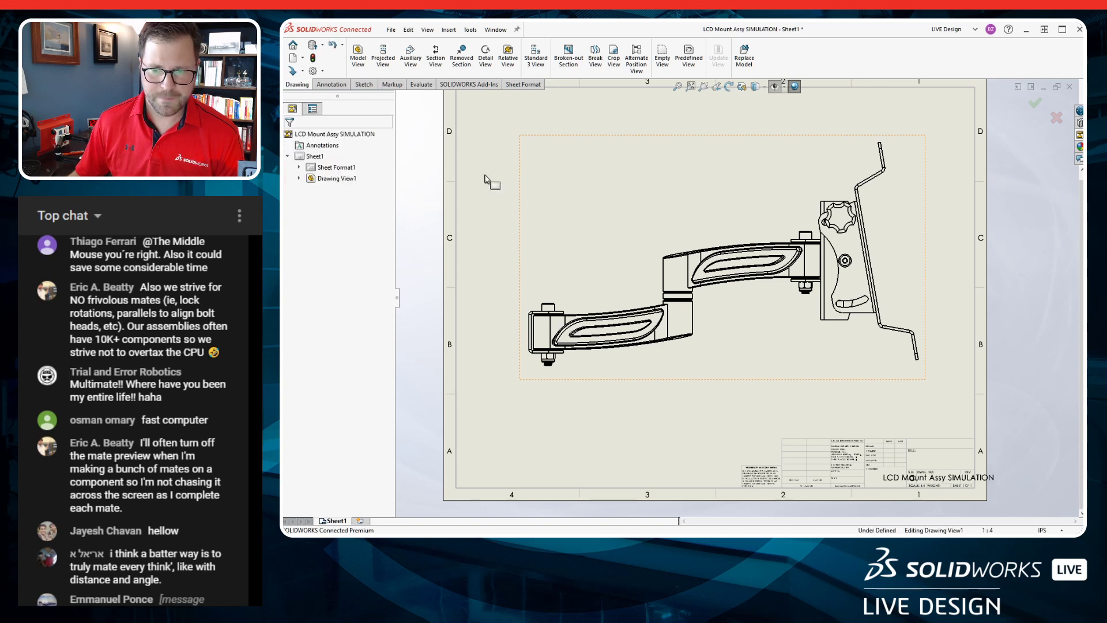
Overlay the existing TILTED UP configuration on the same drawing view as another alternate position.
{"action": "left_click", "coordinate": [629, 155]}
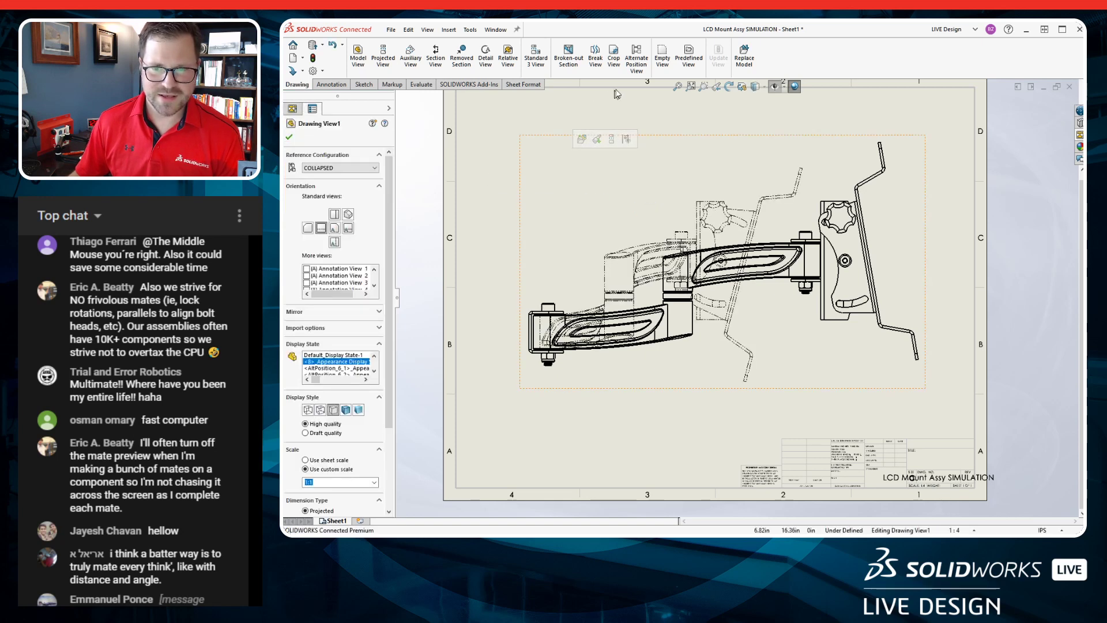
{"action": "left_click", "coordinate": [640, 62]}
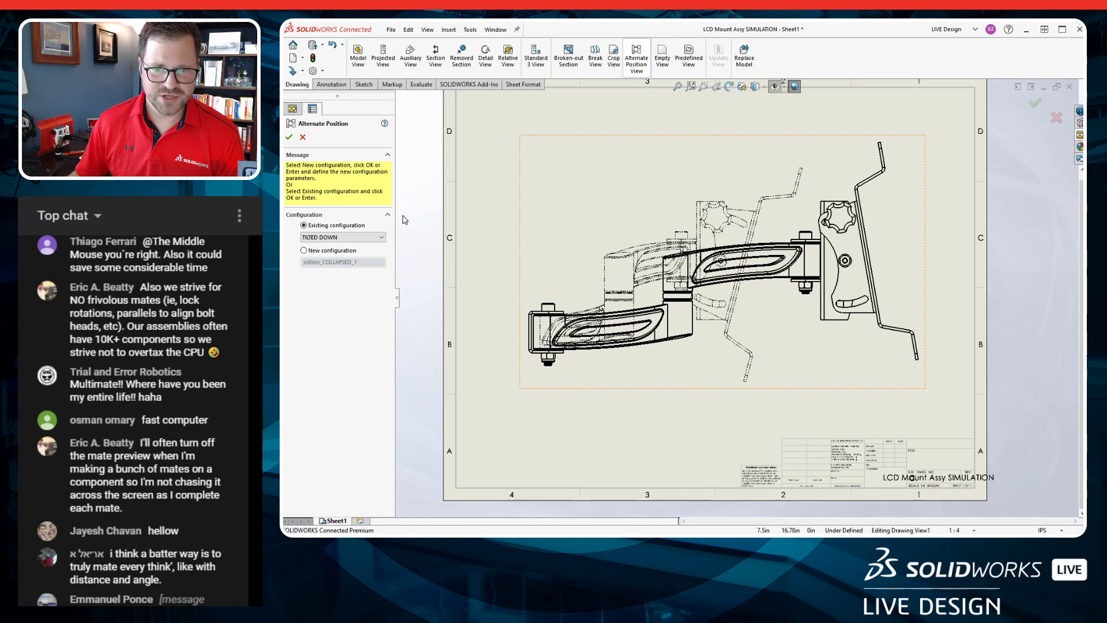
{"action": "left_click", "coordinate": [356, 238]}
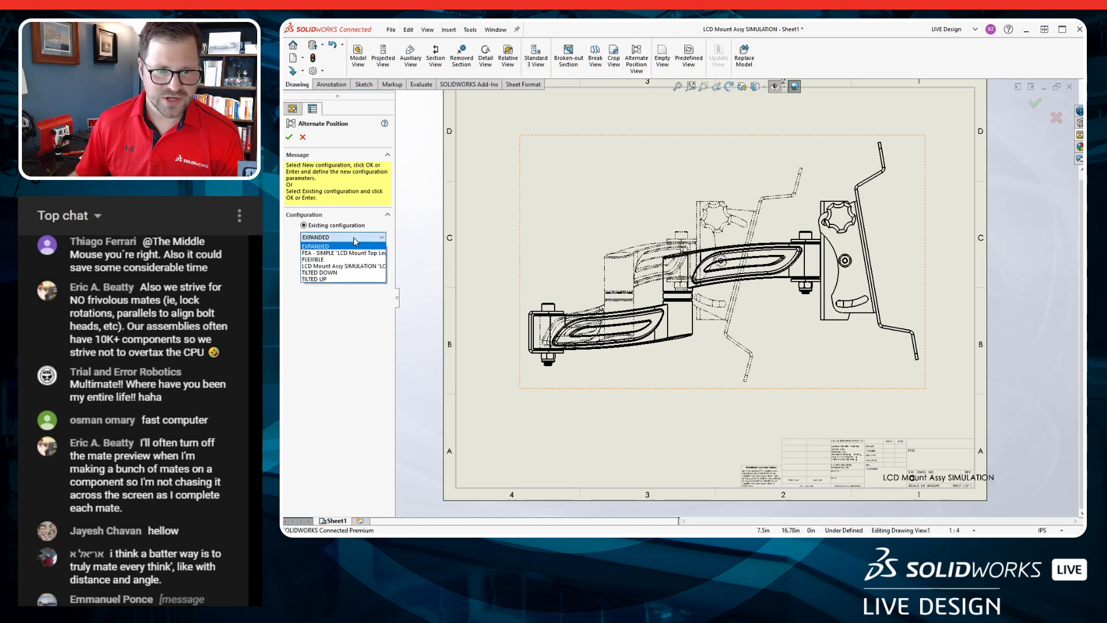
{"action": "left_click", "coordinate": [344, 279]}
{"action": "left_click", "coordinate": [289, 137]}
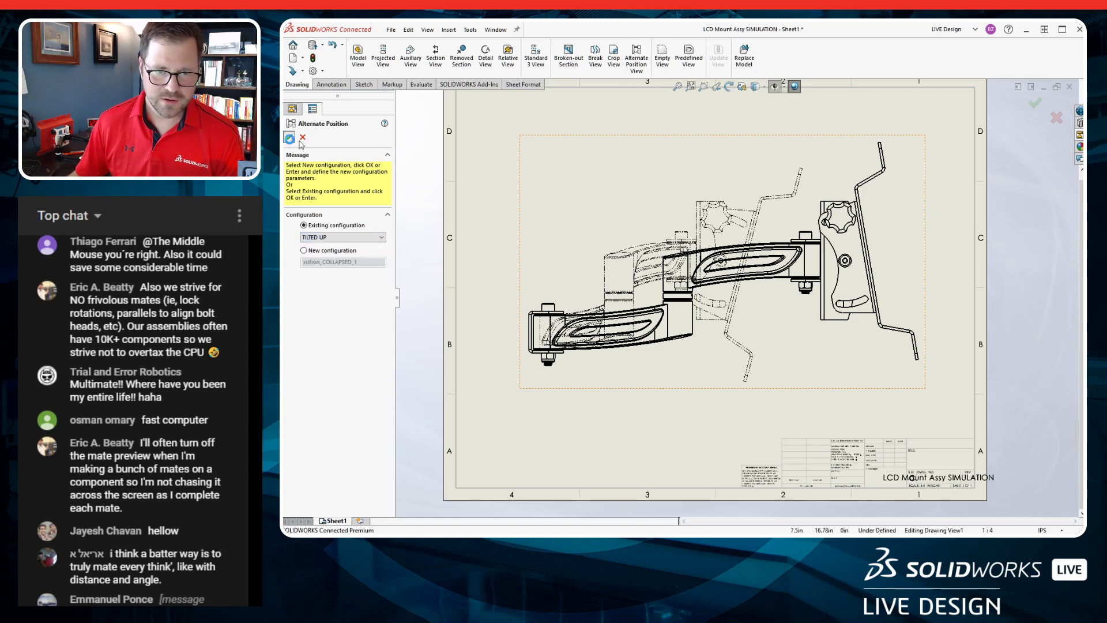
{"action": "left_click", "coordinate": [572, 173]}
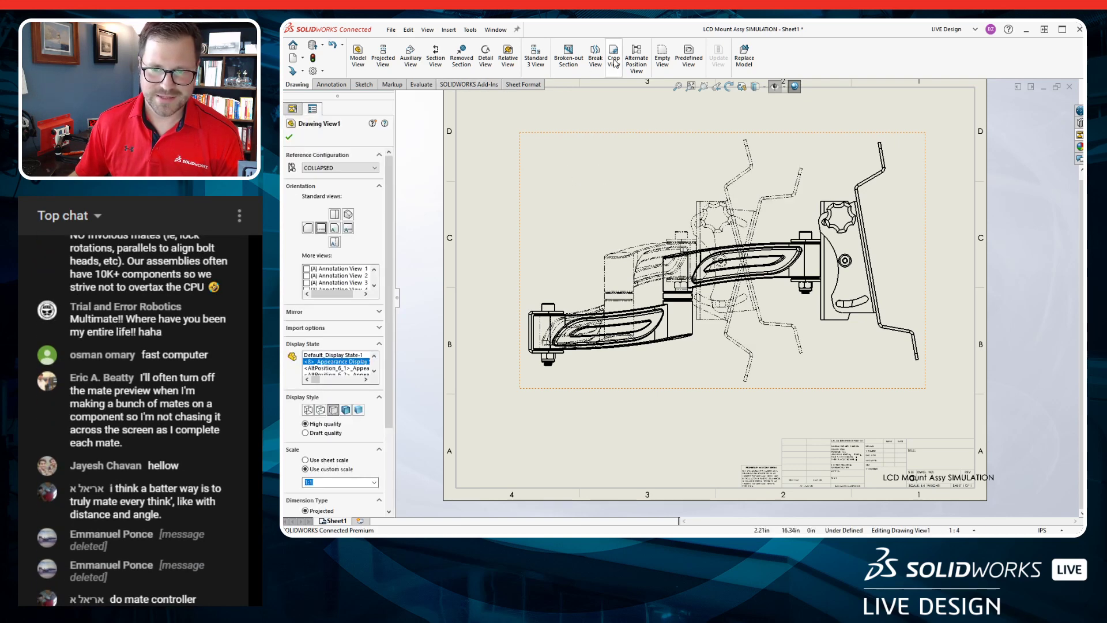
{"action": "left_click", "coordinate": [637, 58]}
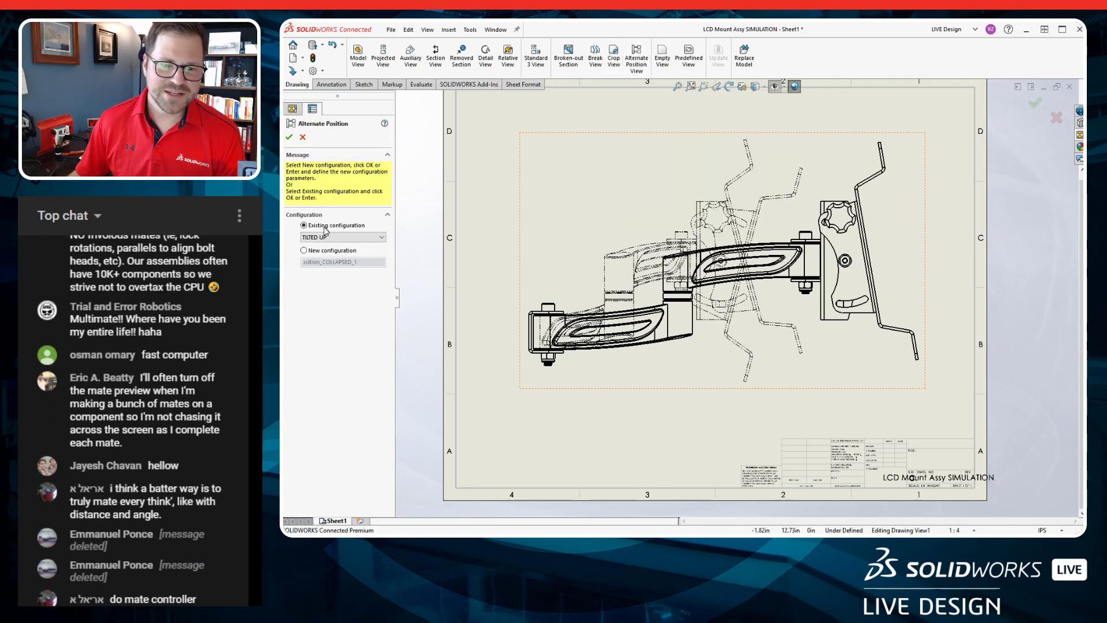
{"action": "left_click", "coordinate": [343, 237]}
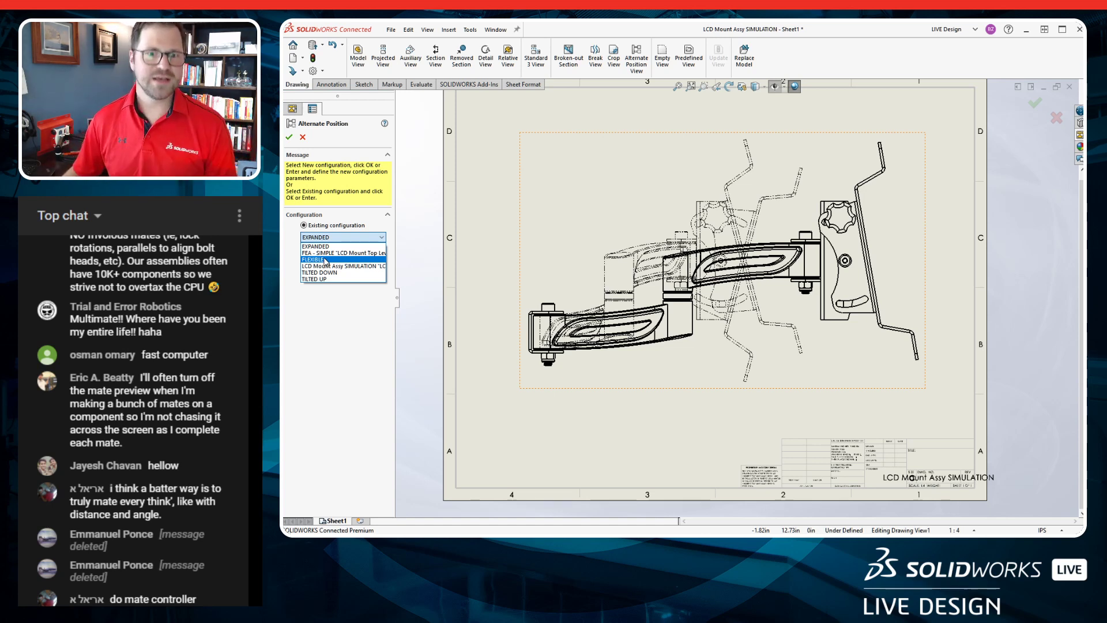
{"action": "left_click", "coordinate": [323, 252]}
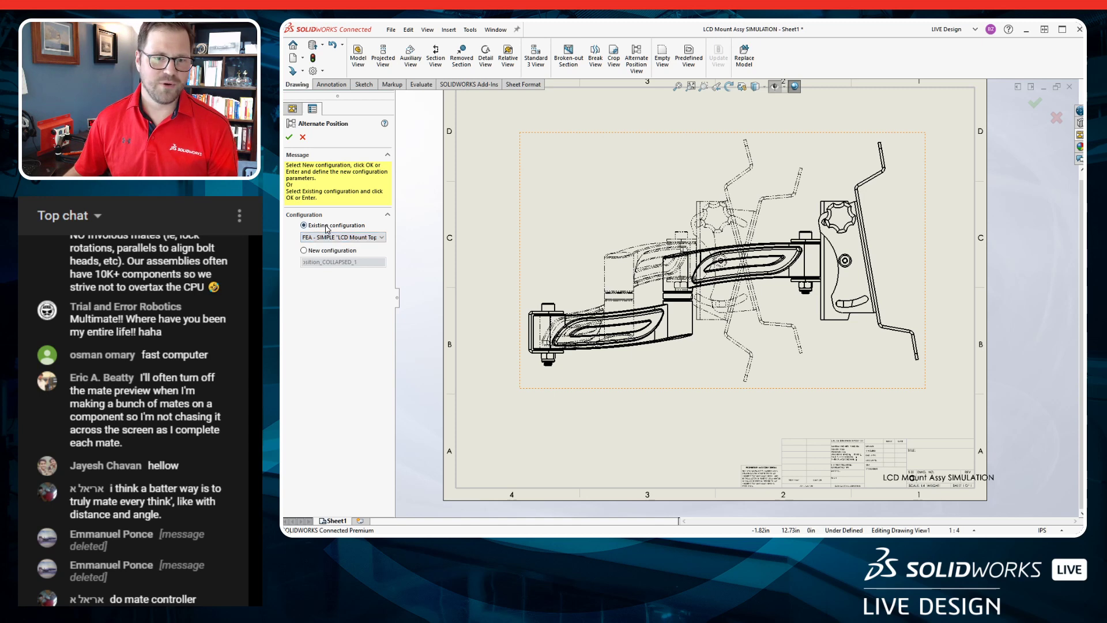
{"action": "left_click", "coordinate": [303, 138]}
Switch to the LCD Mount Assy SIMULATION assembly and try to move the display plate in the TILTED UP configuration.
{"action": "key", "text": "ctrl+Tab"}
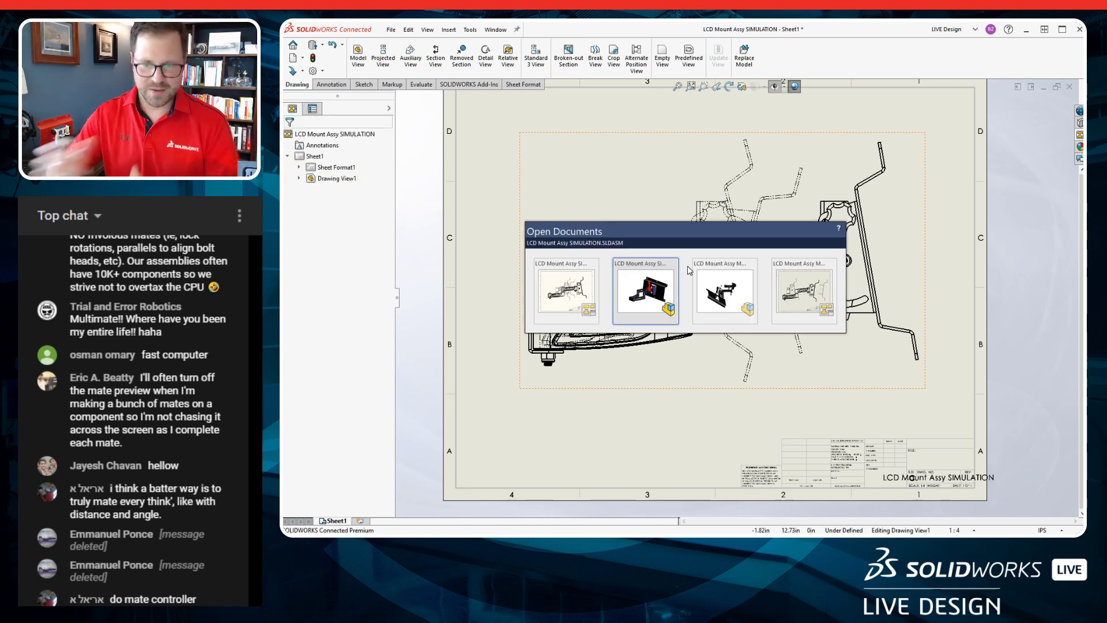
{"action": "left_click", "coordinate": [663, 279]}
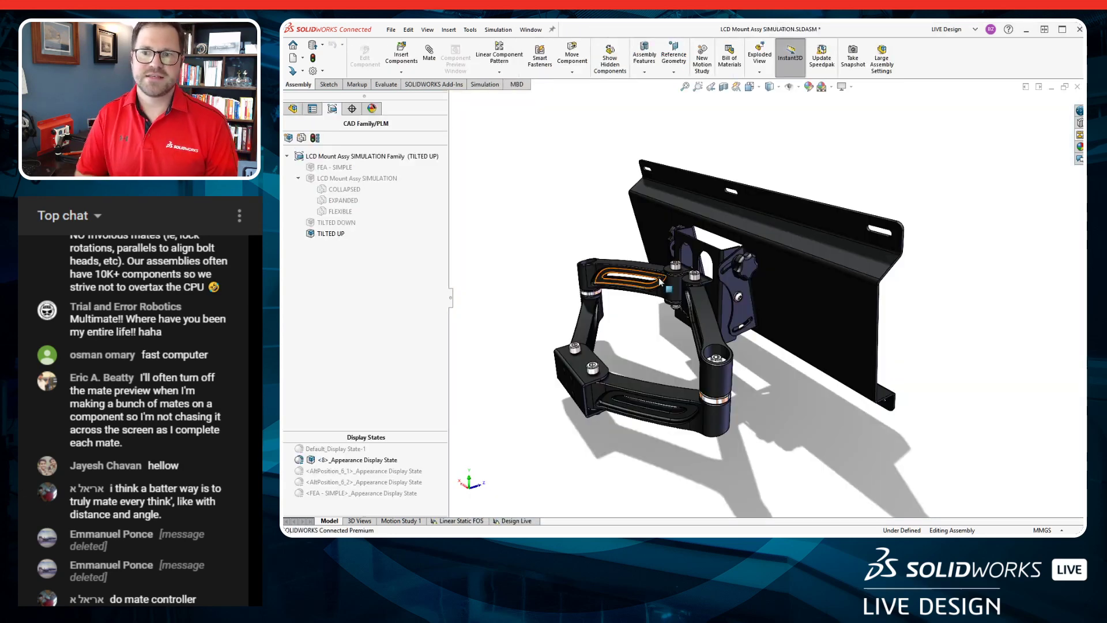
{"action": "left_click_drag", "start_coordinate": [666, 230], "coordinate": [722, 203]}
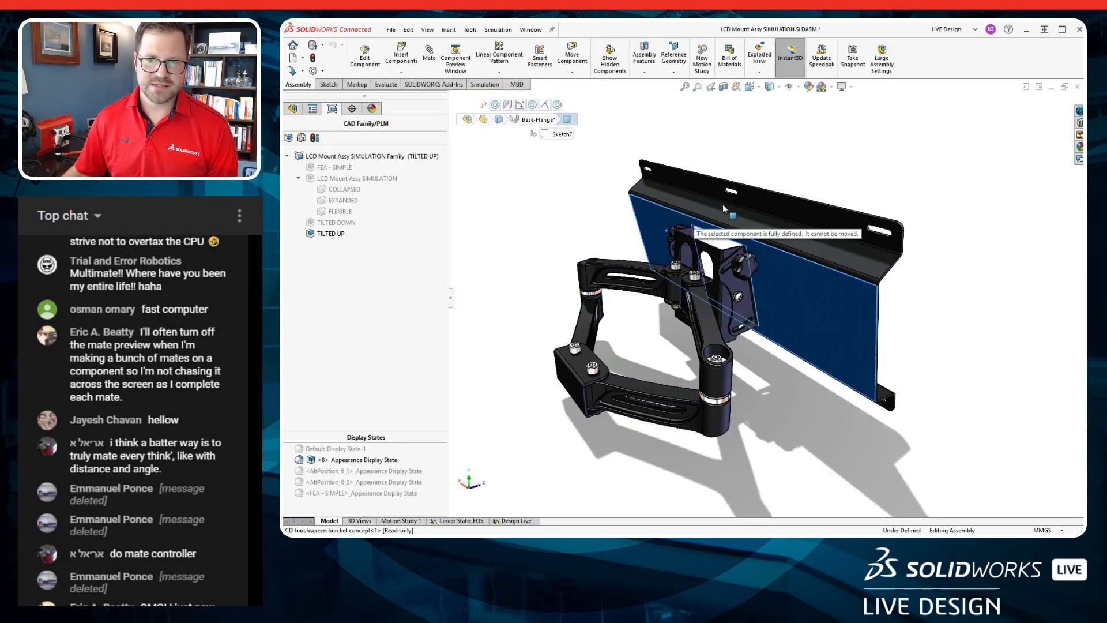
{"action": "left_click", "coordinate": [556, 220]}
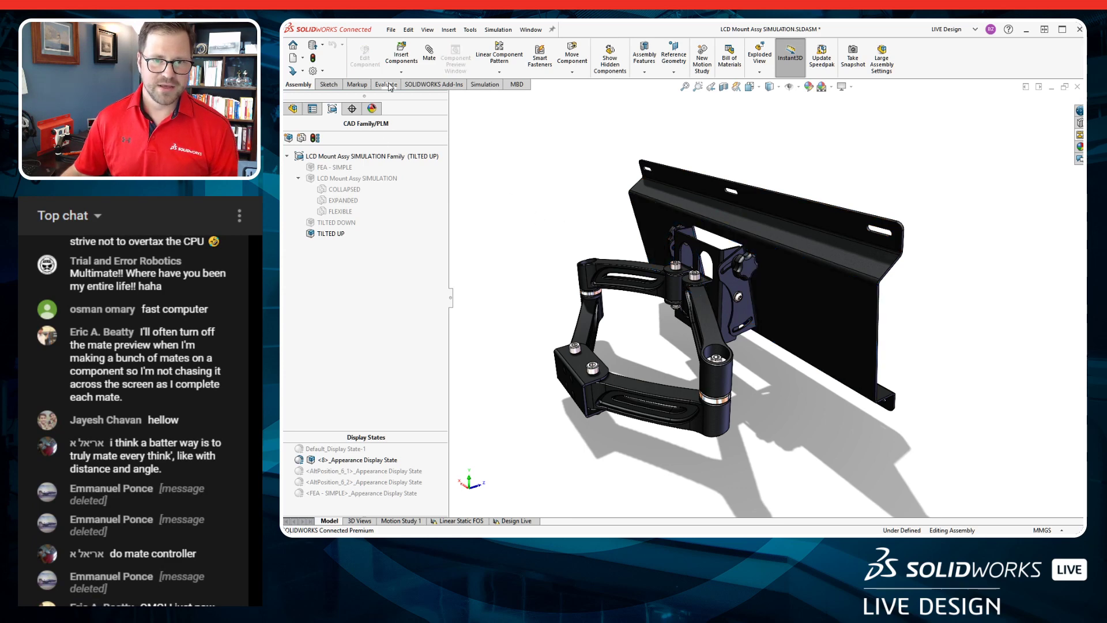
Show the assembly's feature tree, review the complete list of mates, and collapse the Mates folder again.
{"action": "left_click", "coordinate": [293, 109]}
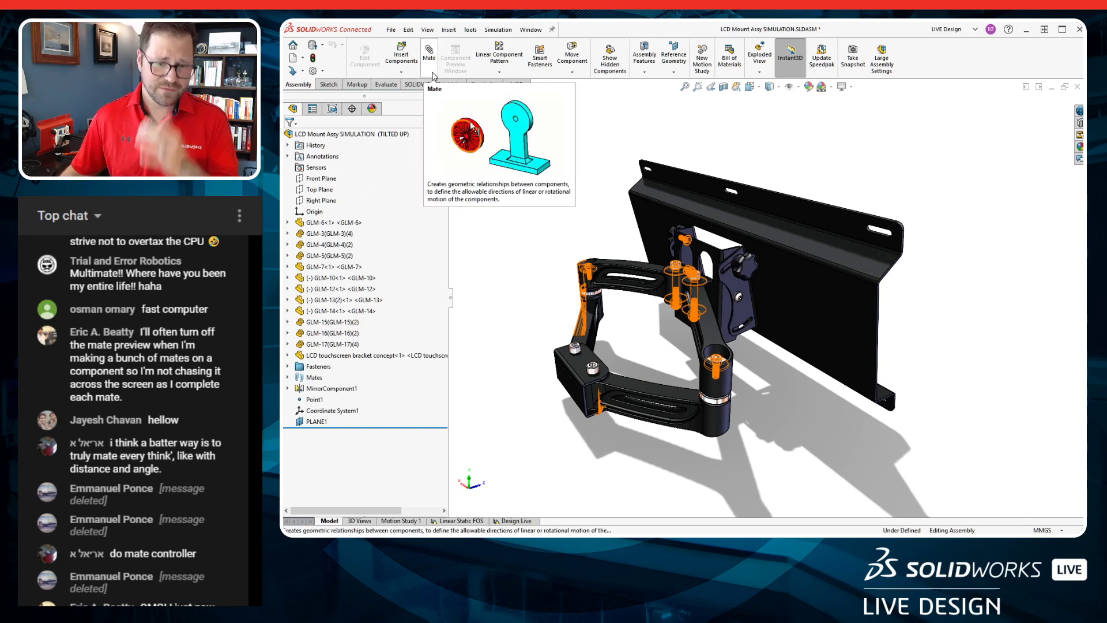
{"action": "left_click", "coordinate": [288, 378]}
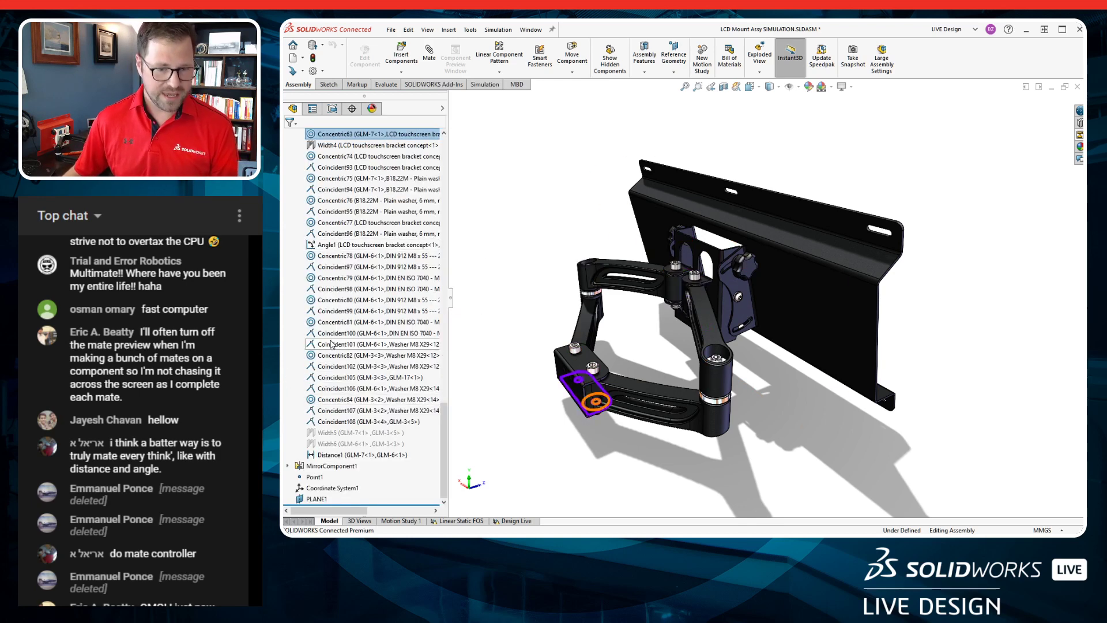
{"action": "scroll", "coordinate": [332, 344], "scroll_direction": "up", "scroll_amount": 20}
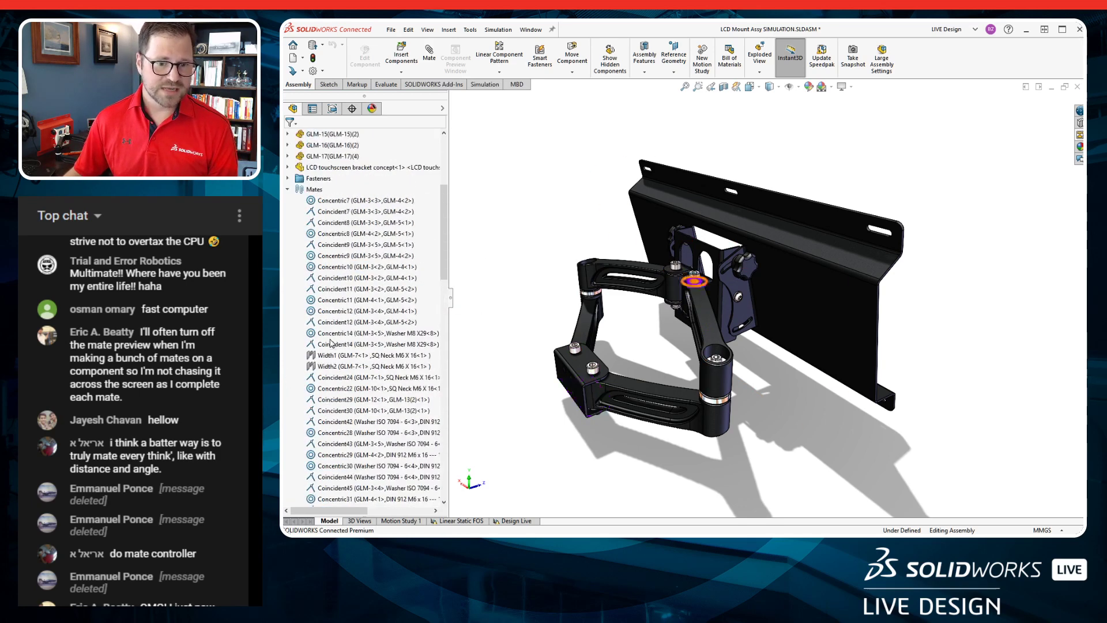
{"action": "scroll", "coordinate": [330, 344], "scroll_direction": "up", "scroll_amount": 4}
{"action": "left_click", "coordinate": [288, 320]}
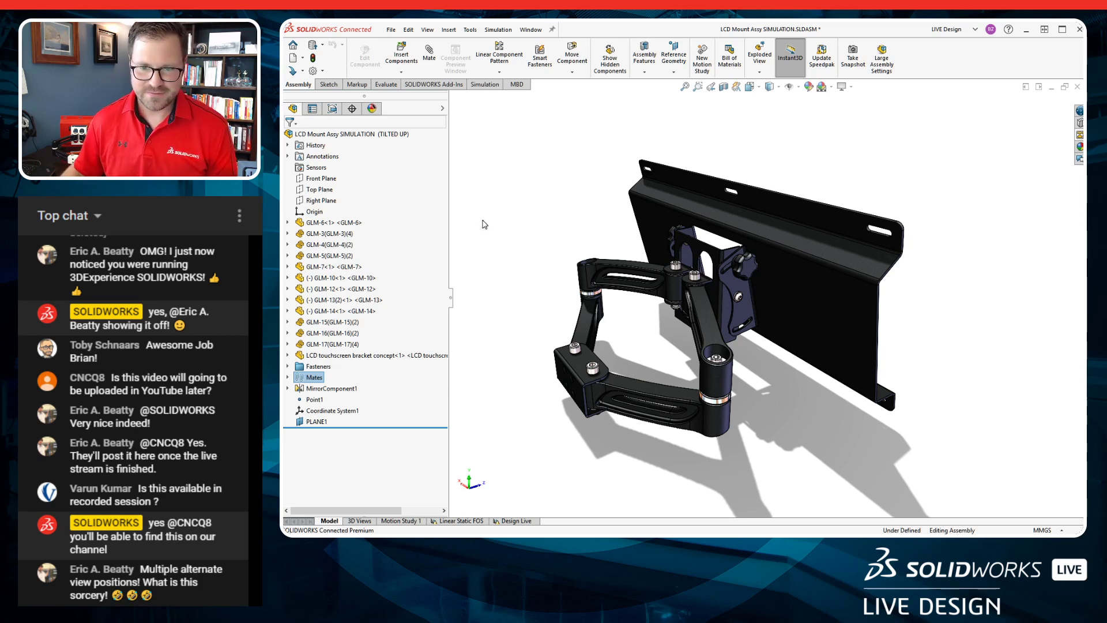
Switch to the 3DEXPERIENCE dashboard in the browser, view its content page, and freeze the In Work LCD Mount Assy MATING assembly.
{"action": "key", "text": "alt+Tab"}
{"action": "left_click", "coordinate": [433, 91]}
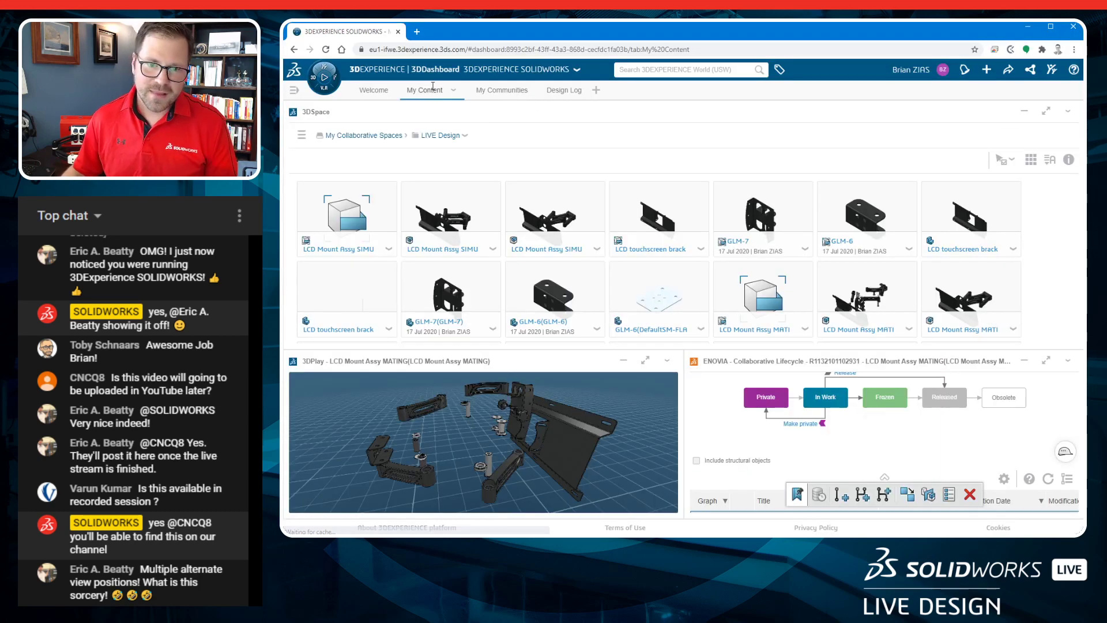
{"action": "middle_click_drag", "start_coordinate": [647, 416], "coordinate": [592, 417]}
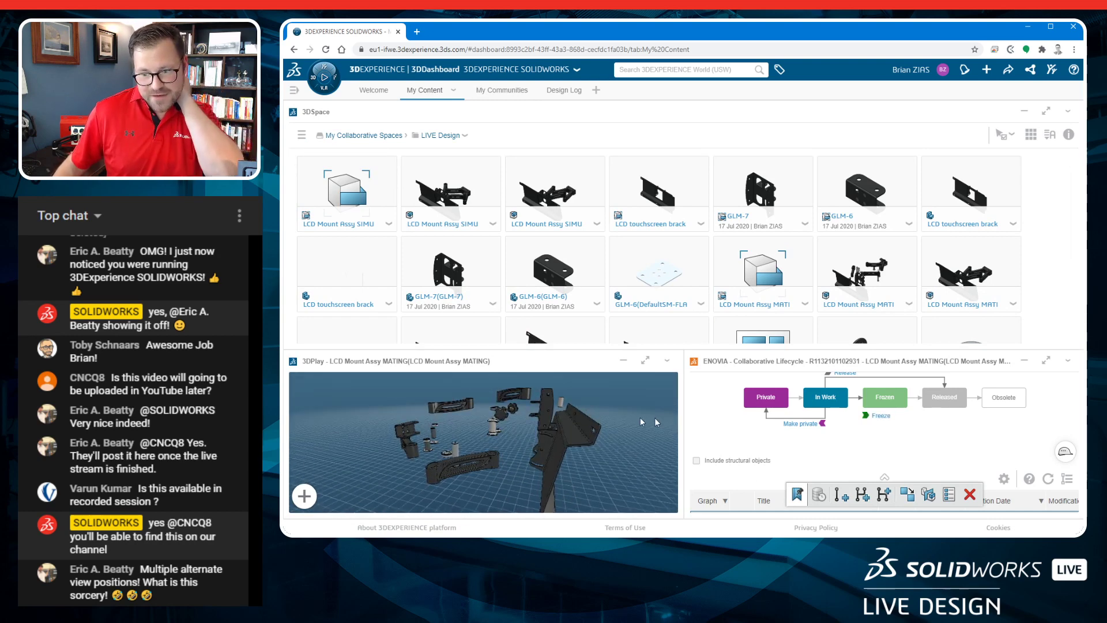
{"action": "left_click", "coordinate": [866, 416]}
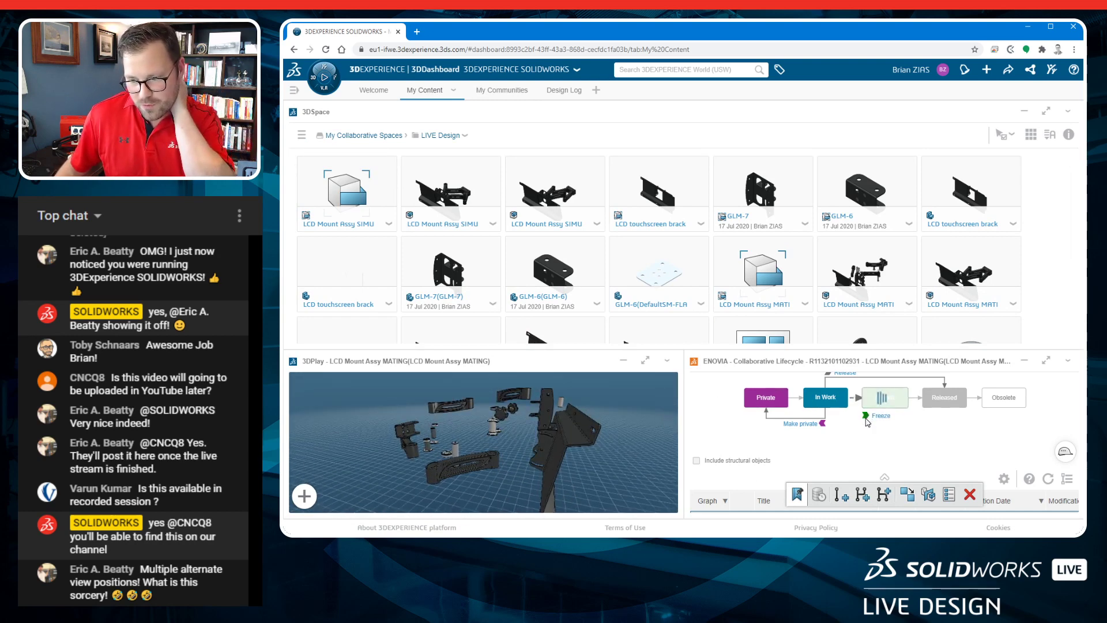